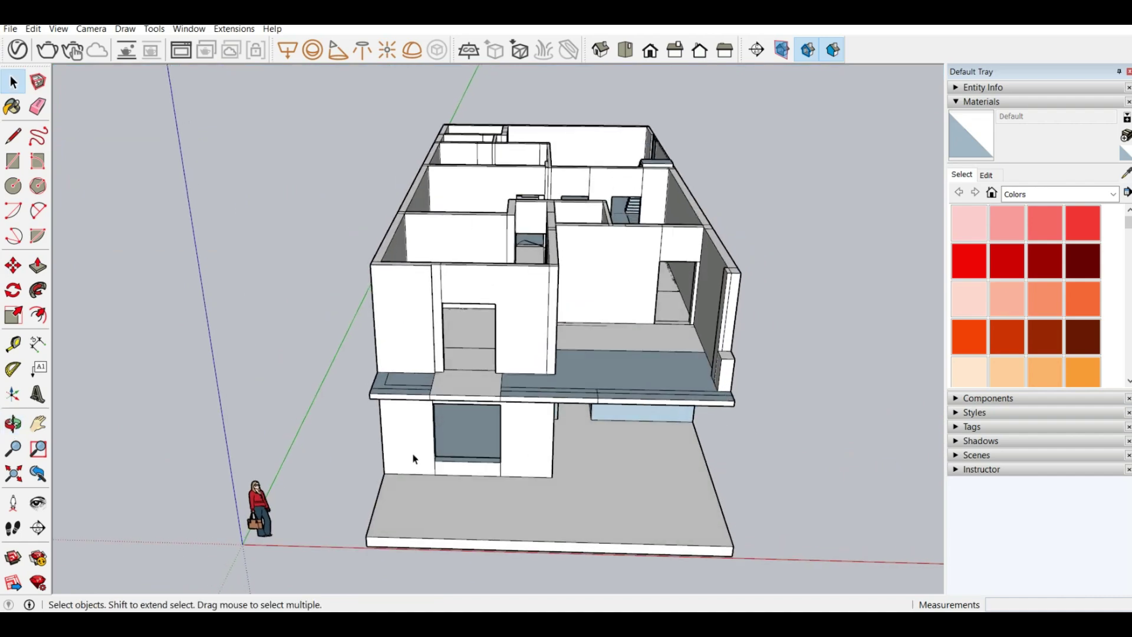
Examine the two-storey house model's front facade, projecting upper slab and upper-floor rooms.
{"action": "middle_click_drag", "start_coordinate": [505, 344], "coordinate": [484, 380]}
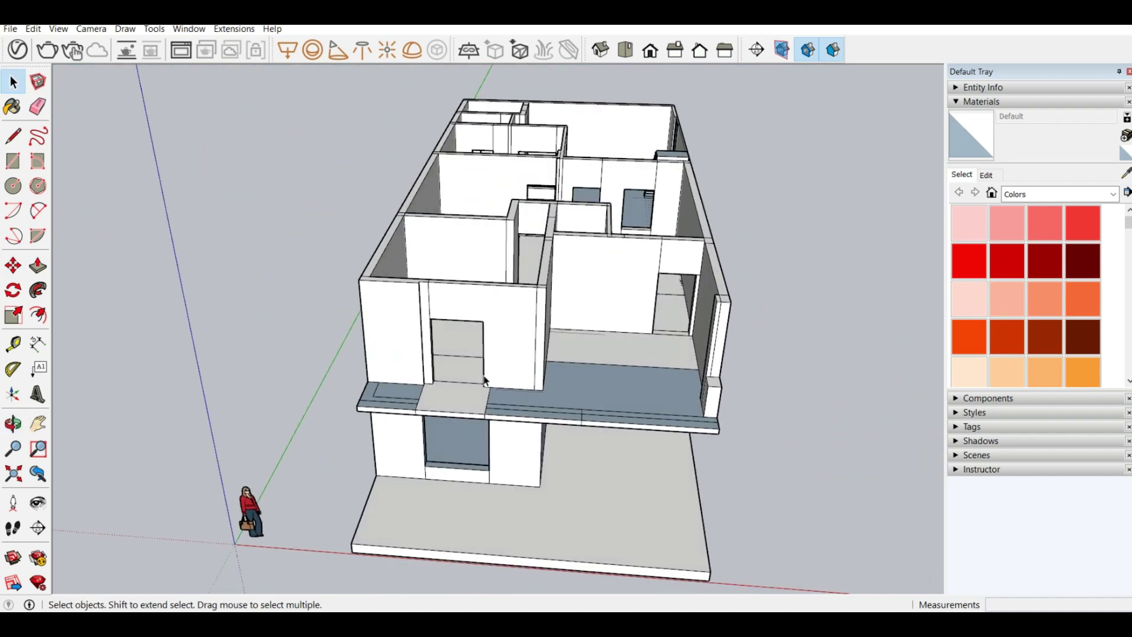
{"action": "middle_click_drag", "start_coordinate": [504, 350], "coordinate": [394, 300]}
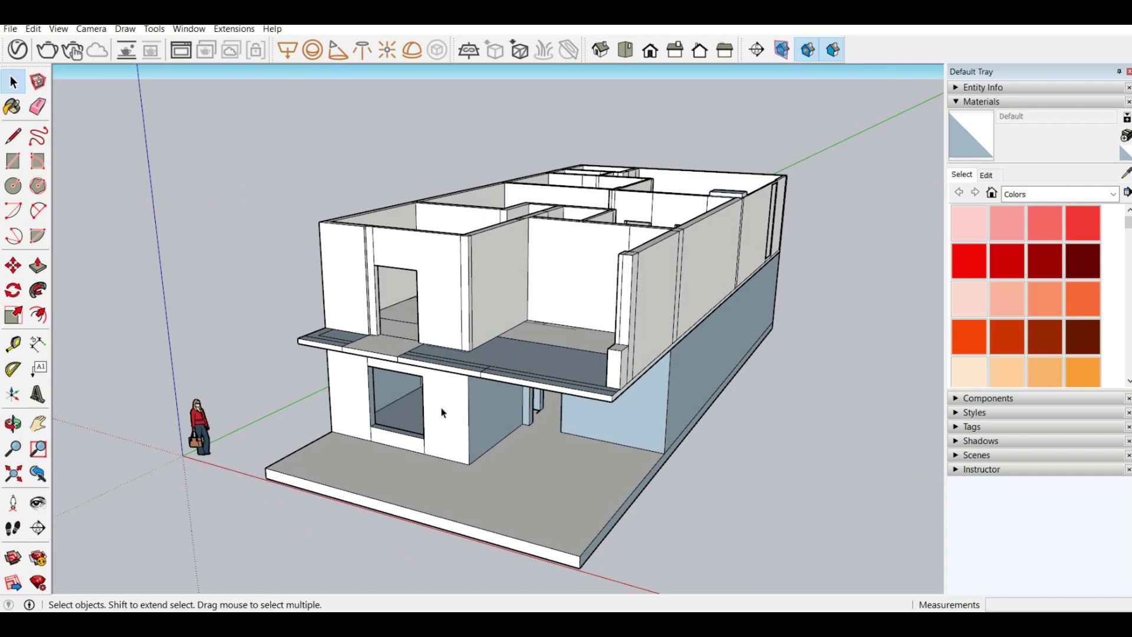
{"action": "scroll", "coordinate": [512, 467], "scroll_direction": "up", "scroll_amount": 5}
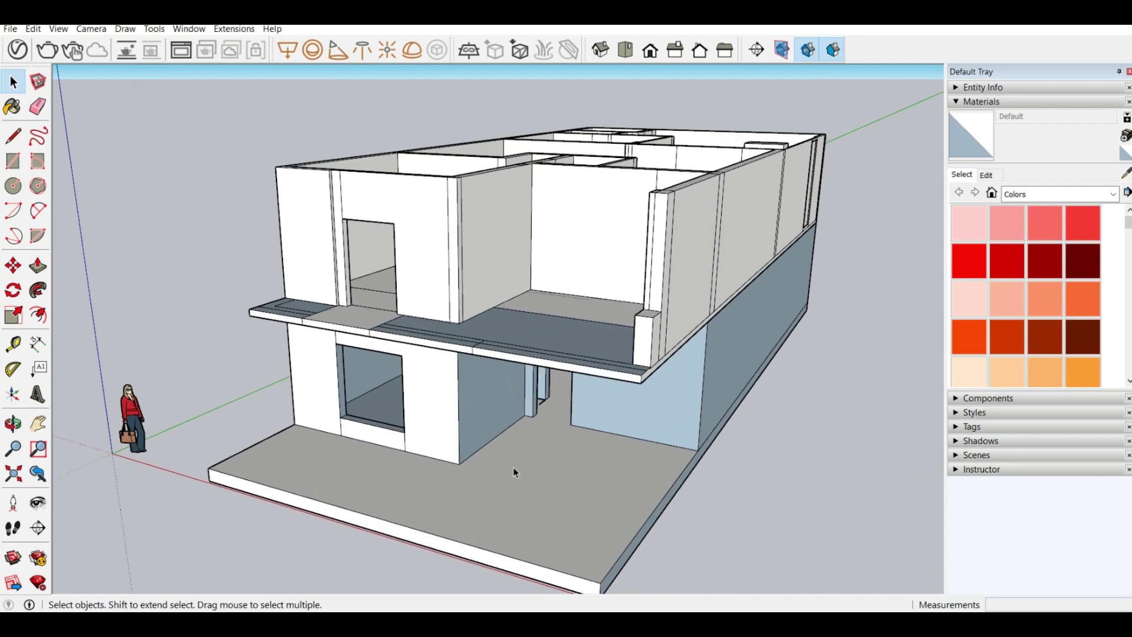
{"action": "middle_click_drag", "start_coordinate": [512, 467], "coordinate": [427, 394]}
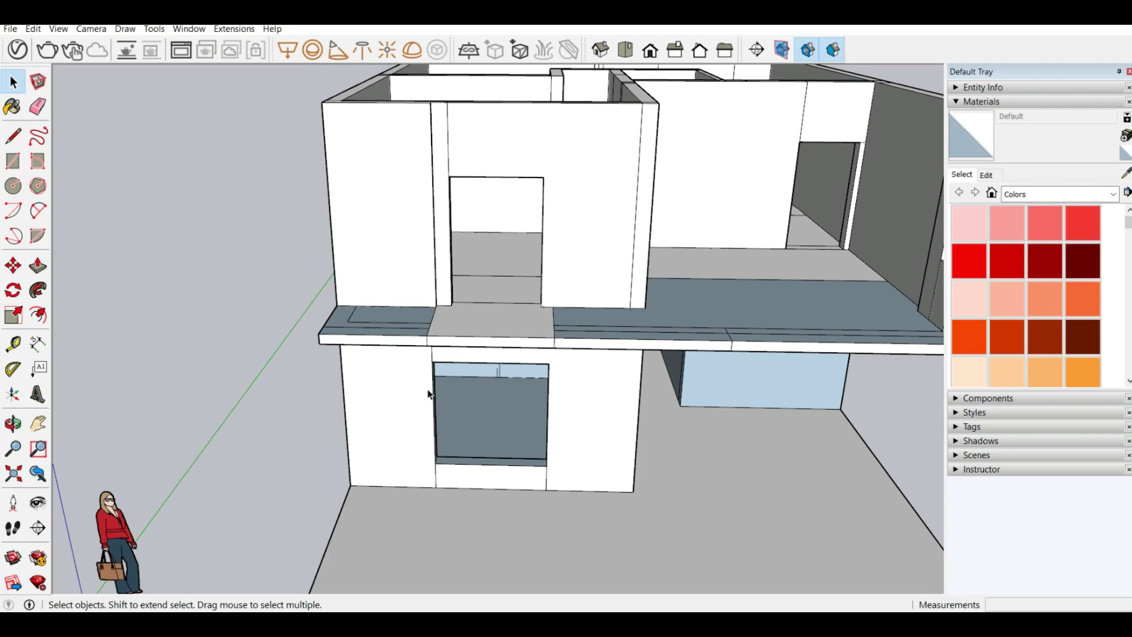
{"action": "scroll", "coordinate": [176, 247], "scroll_direction": "down", "scroll_amount": 3}
{"action": "scroll", "coordinate": [177, 248], "scroll_direction": "up", "scroll_amount": 5}
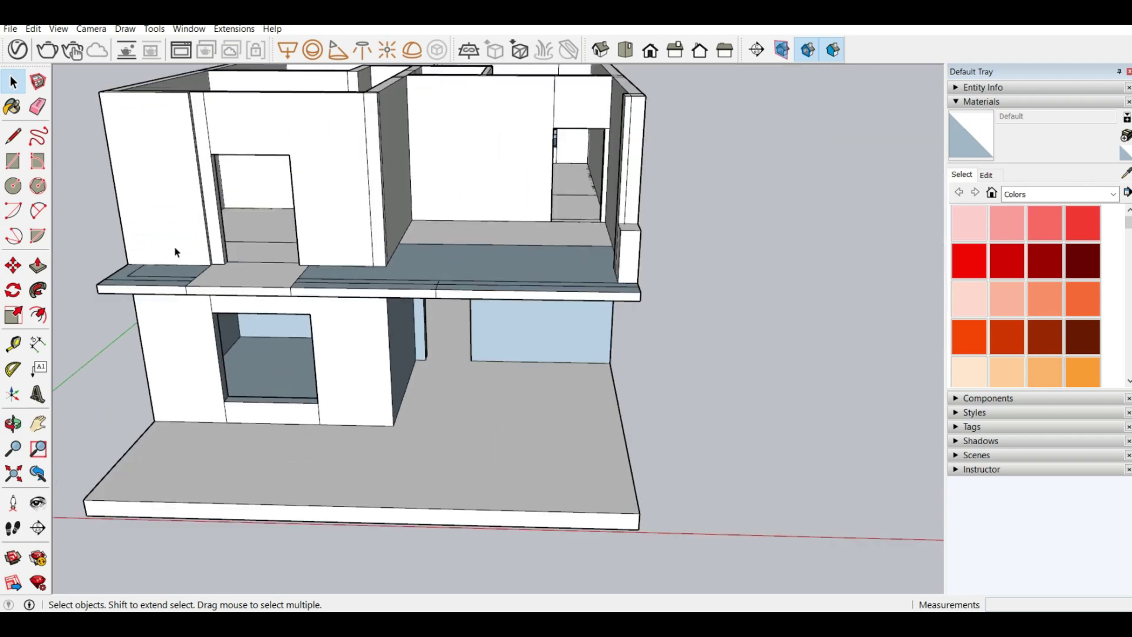
{"action": "middle_click_drag", "start_coordinate": [177, 248], "coordinate": [296, 251]}
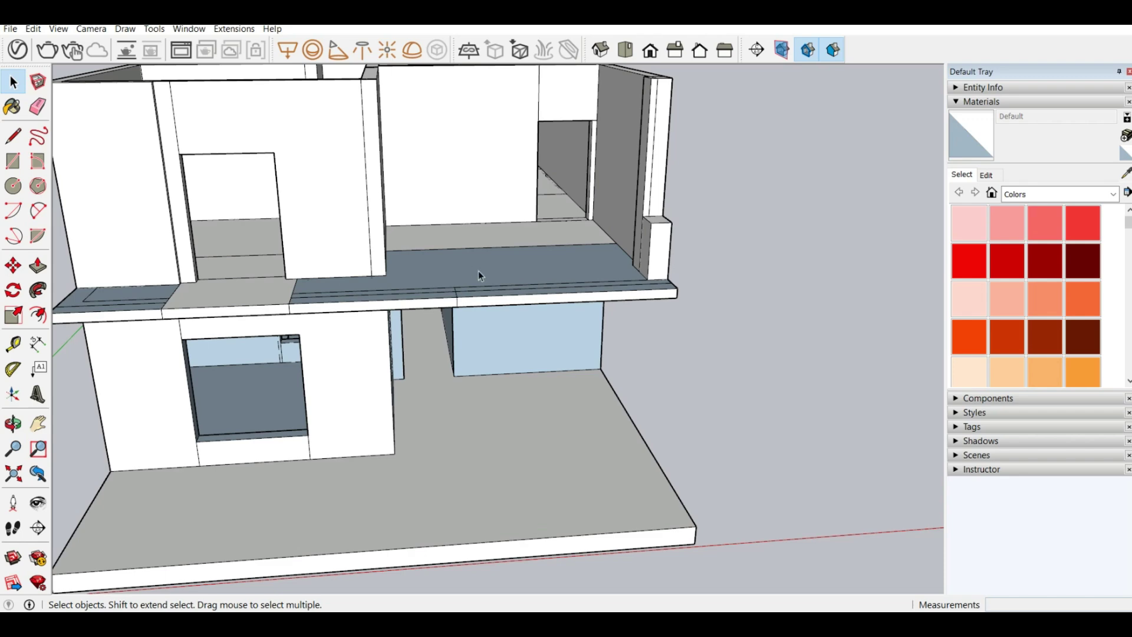
{"action": "scroll", "coordinate": [574, 419], "scroll_direction": "down", "scroll_amount": 5}
{"action": "middle_click_drag", "start_coordinate": [476, 316], "coordinate": [323, 229]}
{"action": "scroll", "coordinate": [325, 229], "scroll_direction": "up", "scroll_amount": 4}
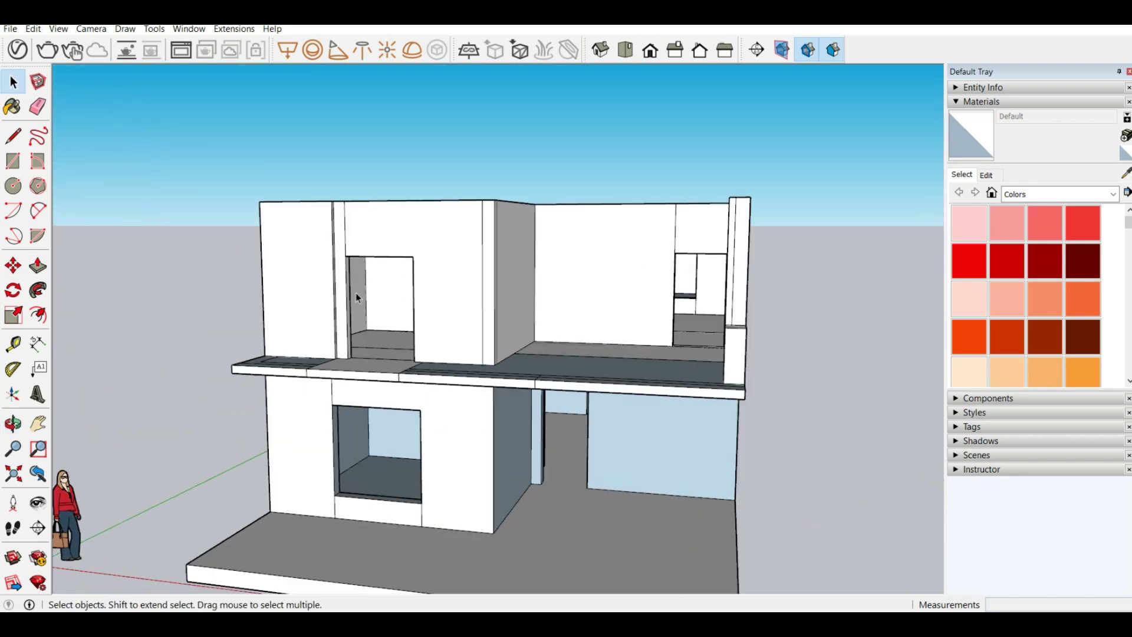
{"action": "scroll", "coordinate": [411, 367], "scroll_direction": "down", "scroll_amount": 3}
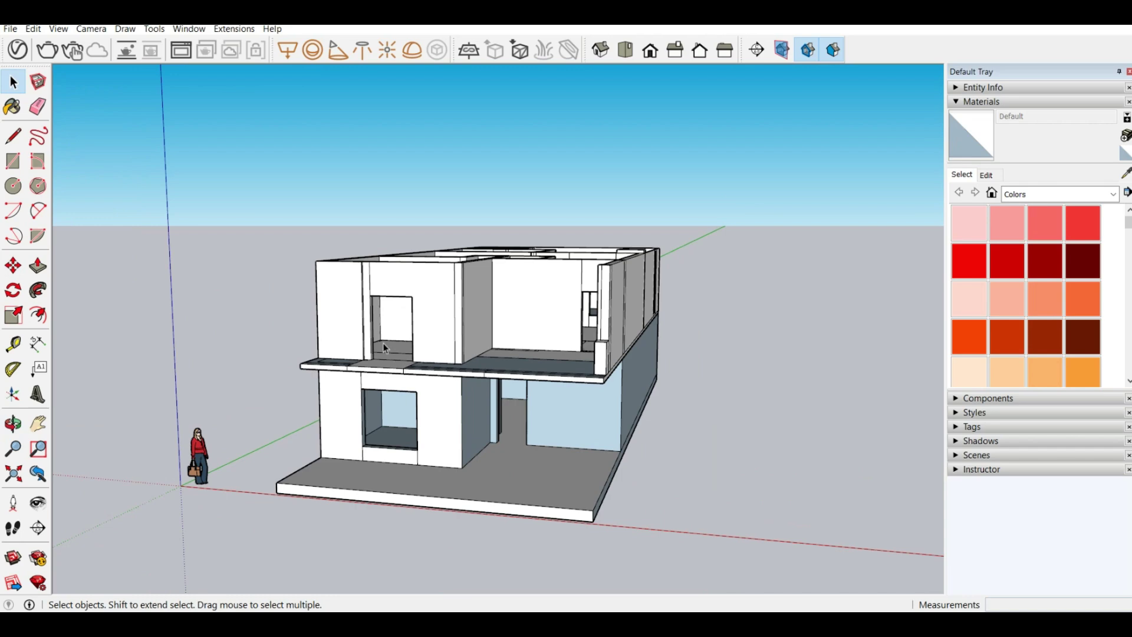
{"action": "scroll", "coordinate": [267, 354], "scroll_direction": "down", "scroll_amount": 4}
{"action": "scroll", "coordinate": [159, 339], "scroll_direction": "up", "scroll_amount": 6}
{"action": "scroll", "coordinate": [356, 349], "scroll_direction": "down", "scroll_amount": 6}
{"action": "mouse_move", "coordinate": [595, 340]}
{"action": "middle_mouse_down"}
{"action": "mouse_move", "coordinate": [540, 406]}
{"action": "mouse_move", "coordinate": [485, 435]}
{"action": "middle_mouse_up"}
{"action": "scroll", "coordinate": [485, 435], "scroll_direction": "up", "scroll_amount": 3}
{"action": "middle_click_drag", "start_coordinate": [560, 490], "coordinate": [533, 384]}
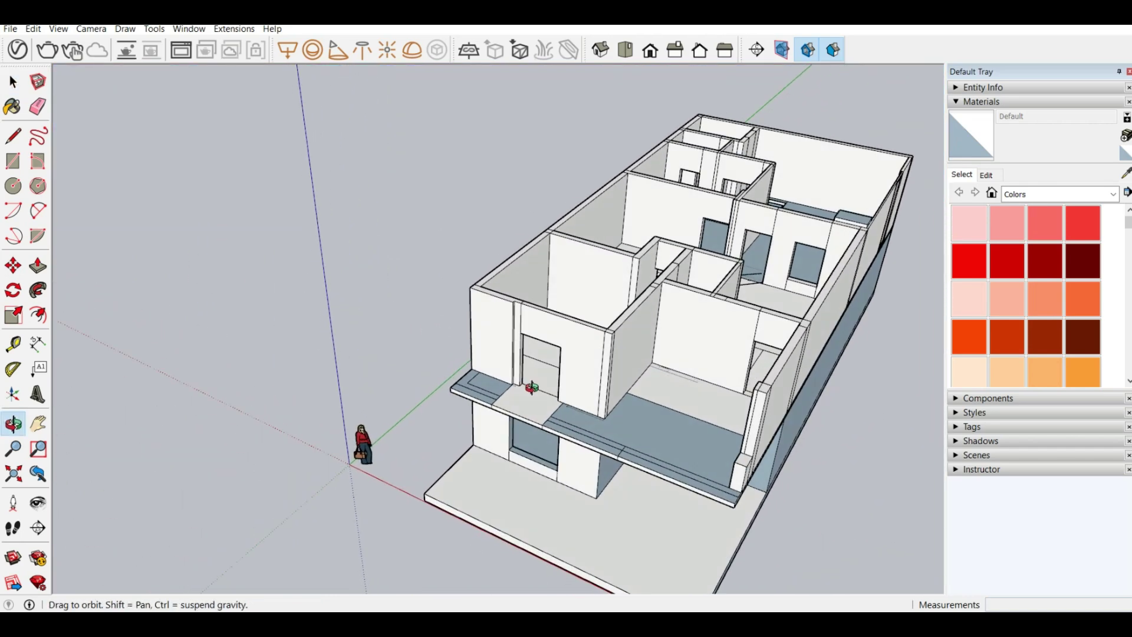
{"action": "scroll", "coordinate": [541, 359], "scroll_direction": "down", "scroll_amount": 4}
{"action": "scroll", "coordinate": [691, 361], "scroll_direction": "up", "scroll_amount": 3}
{"action": "scroll", "coordinate": [691, 362], "scroll_direction": "up", "scroll_amount": 1}
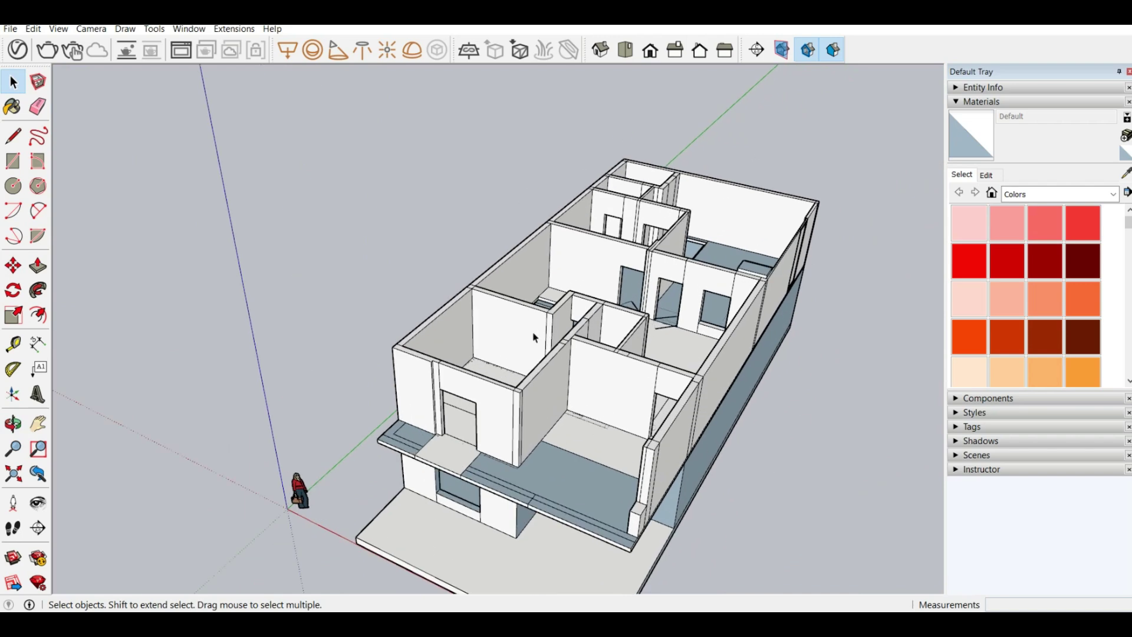
{"action": "scroll", "coordinate": [535, 338], "scroll_direction": "up", "scroll_amount": 4}
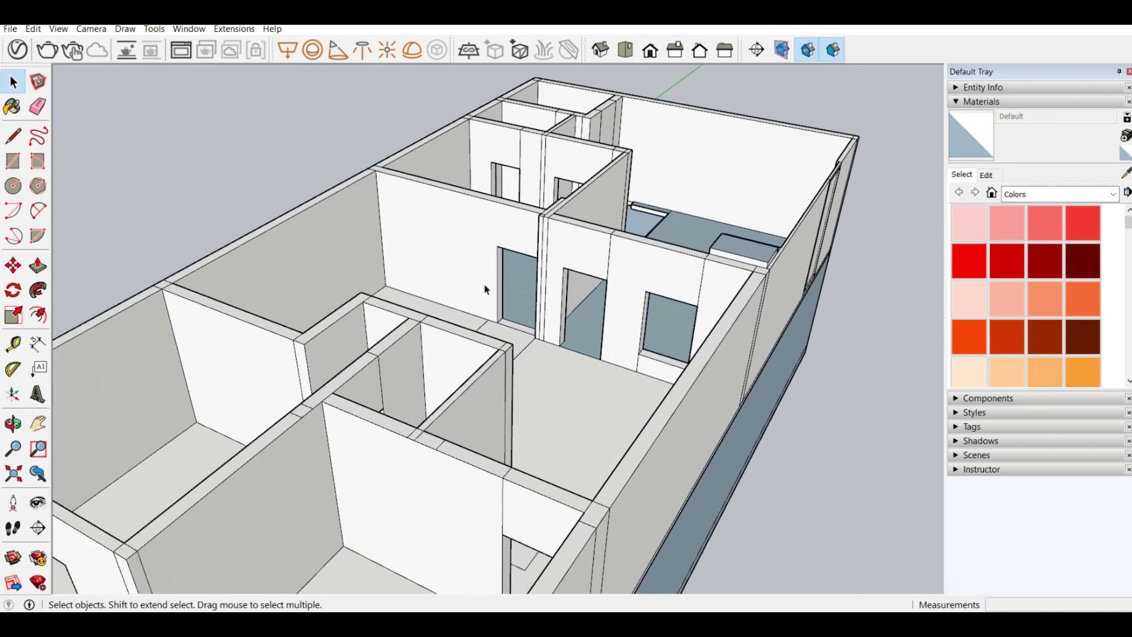
{"action": "left_click", "coordinate": [38, 265]}
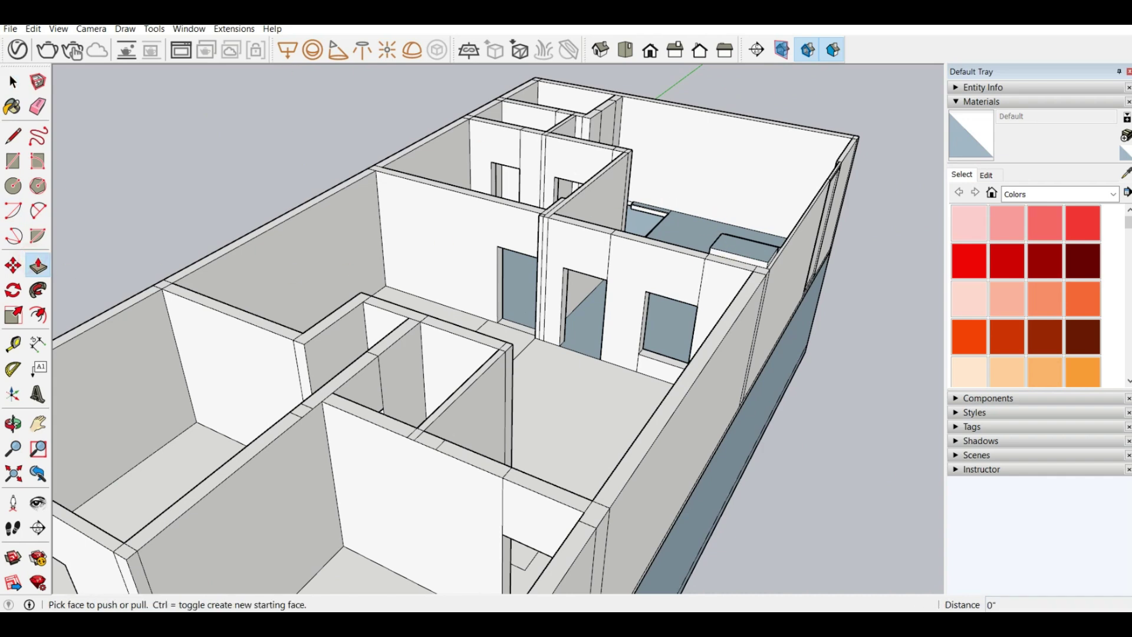
{"action": "left_click", "coordinate": [13, 83]}
{"action": "middle_click_drag", "start_coordinate": [538, 354], "coordinate": [626, 303]}
{"action": "scroll", "coordinate": [625, 303], "scroll_direction": "down", "scroll_amount": 2}
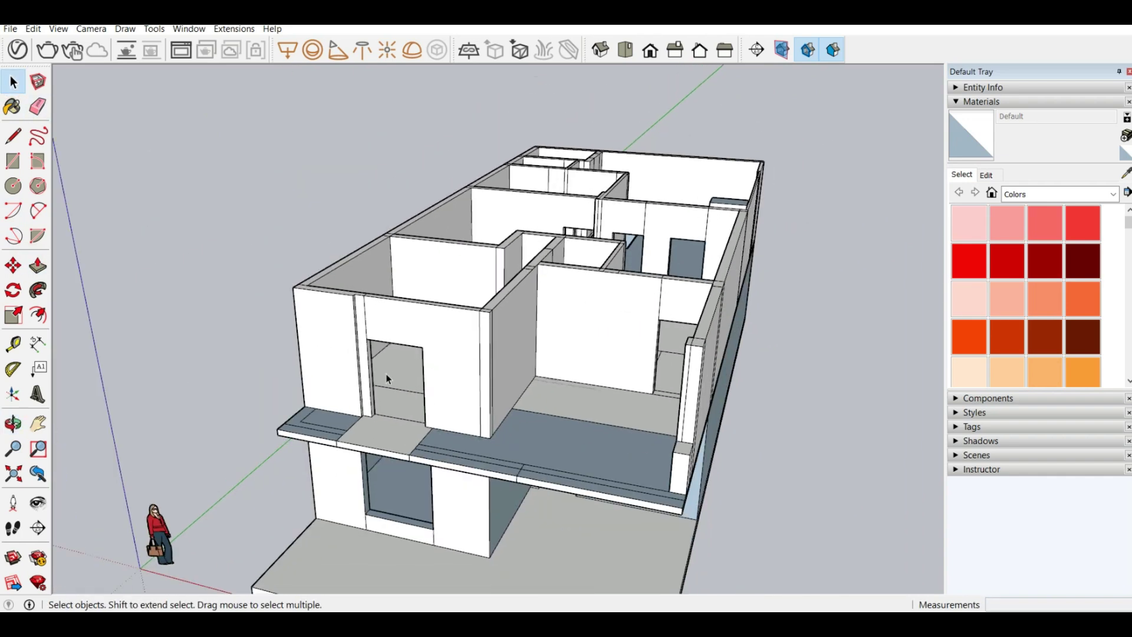
Open the upper-floor group for editing and push the front edge of the slab before the door opening inward 1' 7".
{"action": "double_click", "coordinate": [450, 330]}
{"action": "middle_click_drag", "start_coordinate": [414, 362], "coordinate": [517, 394]}
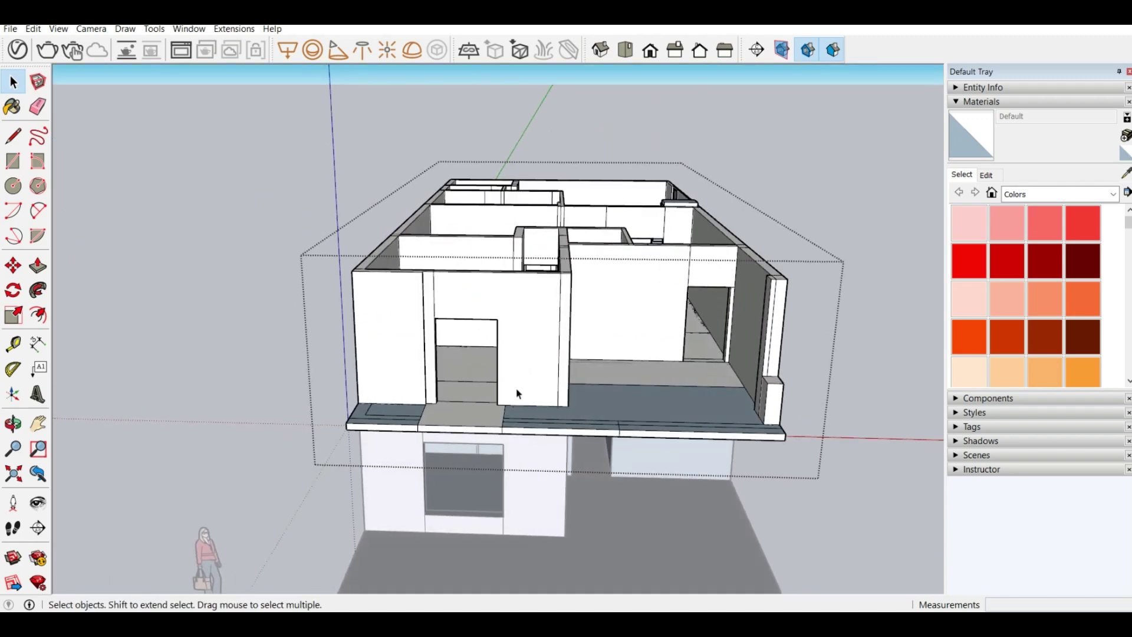
{"action": "scroll", "coordinate": [430, 400], "scroll_direction": "up", "scroll_amount": 3}
{"action": "middle_click_drag", "start_coordinate": [447, 428], "coordinate": [320, 373]}
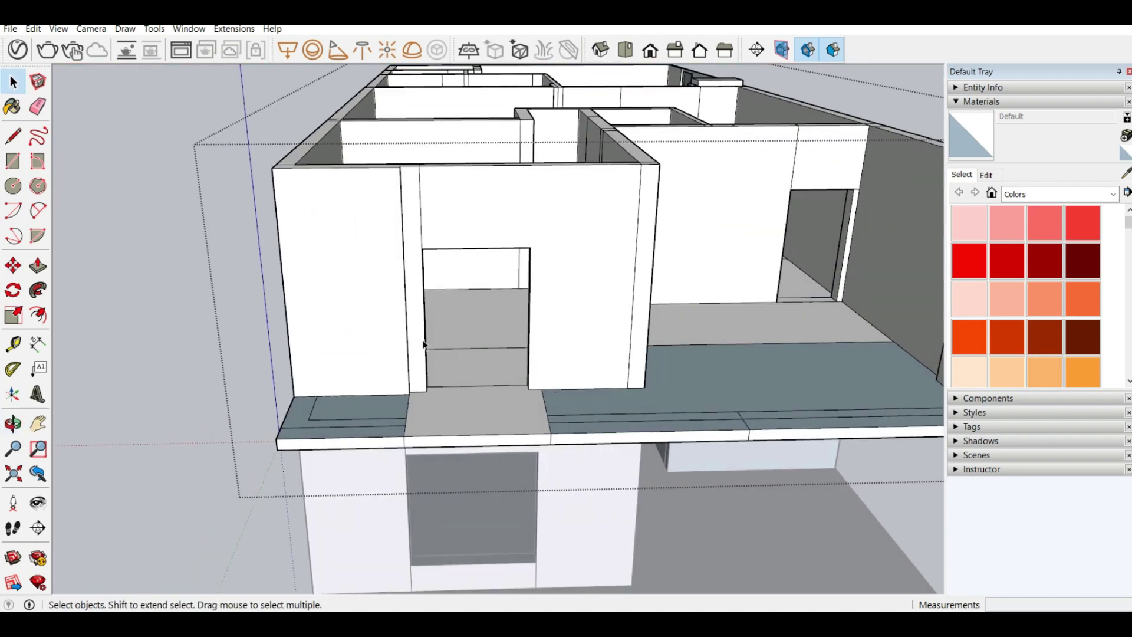
{"action": "middle_click_drag", "start_coordinate": [638, 409], "coordinate": [379, 489]}
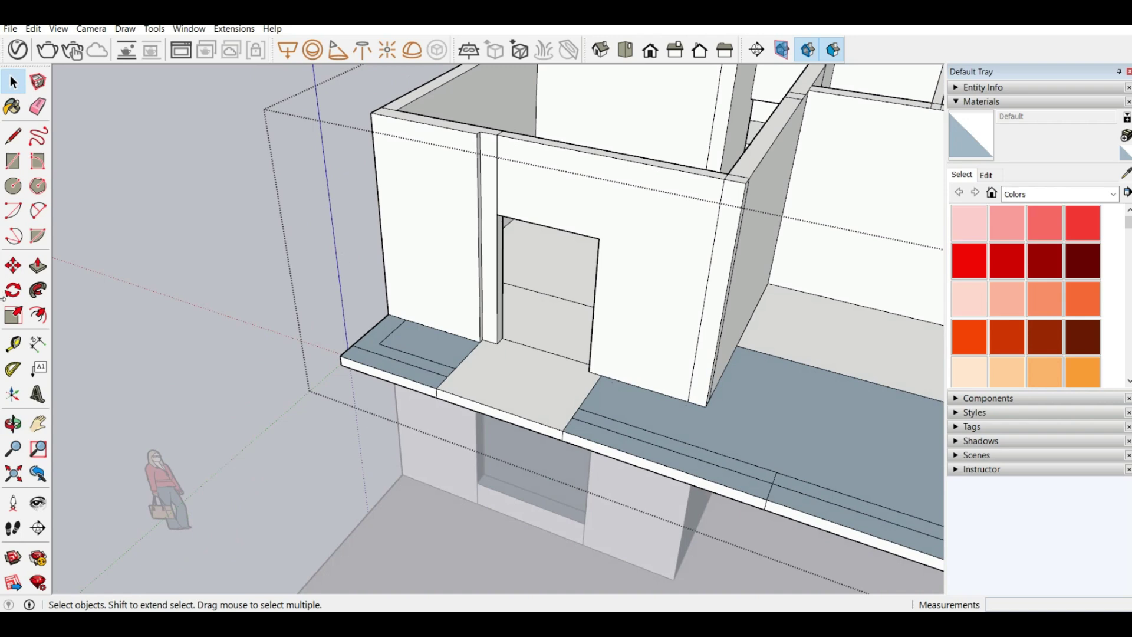
{"action": "left_click", "coordinate": [38, 266]}
{"action": "left_click", "coordinate": [463, 403]}
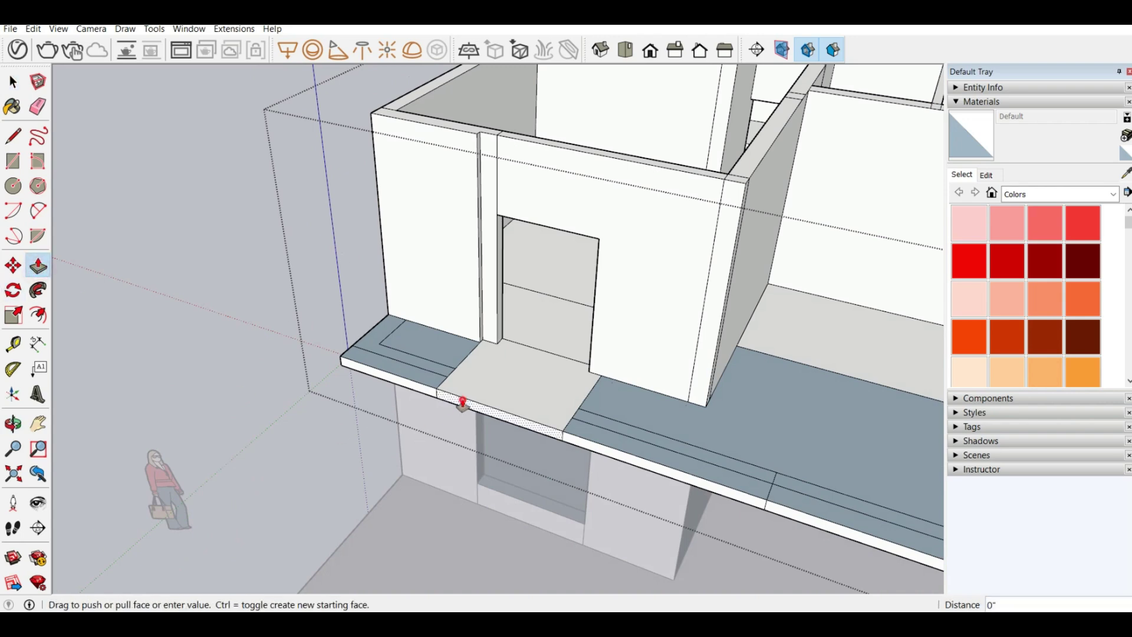
{"action": "left_click", "coordinate": [451, 371]}
{"action": "scroll", "coordinate": [681, 381], "scroll_direction": "down", "scroll_amount": 2}
{"action": "scroll", "coordinate": [539, 369], "scroll_direction": "up", "scroll_amount": 3}
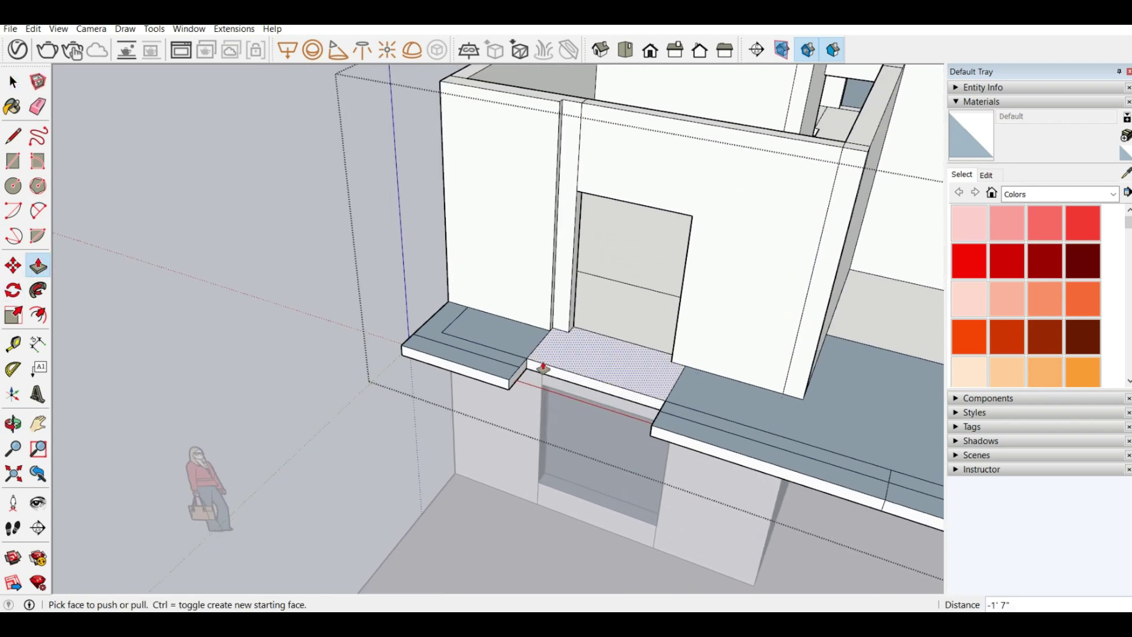
Examine the recessed slab section and the jamb base of the upper-floor door opening up close, with the Line tool ready.
{"action": "middle_click_drag", "start_coordinate": [472, 413], "coordinate": [354, 466]}
{"action": "scroll", "coordinate": [500, 386], "scroll_direction": "up", "scroll_amount": 3}
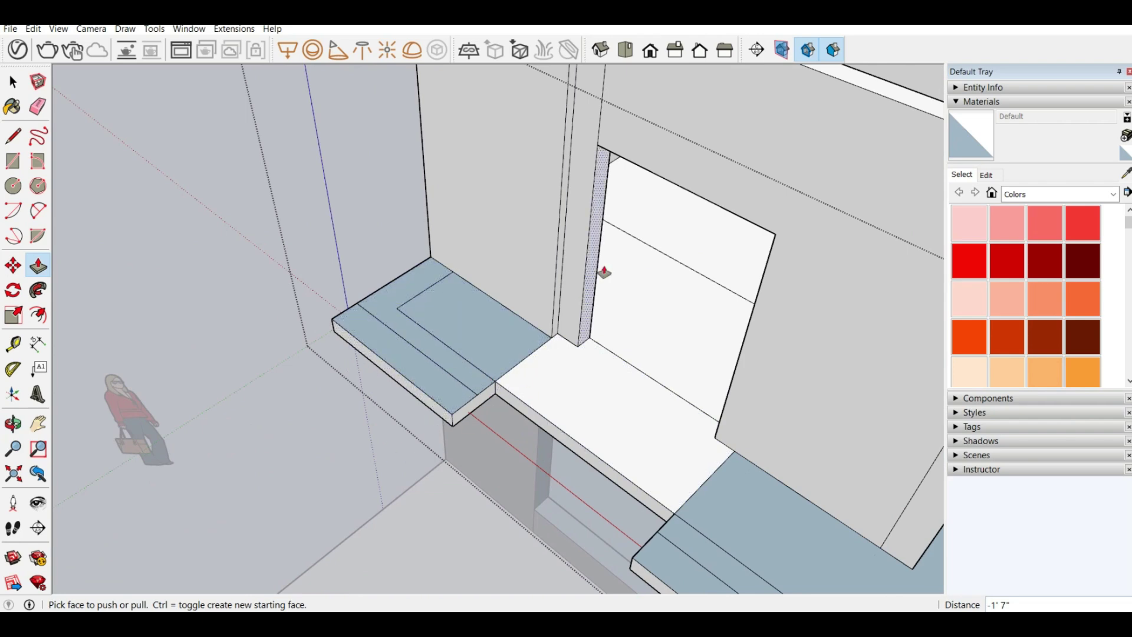
{"action": "scroll", "coordinate": [397, 412], "scroll_direction": "down", "scroll_amount": 3}
{"action": "middle_click_drag", "start_coordinate": [397, 411], "coordinate": [571, 253]}
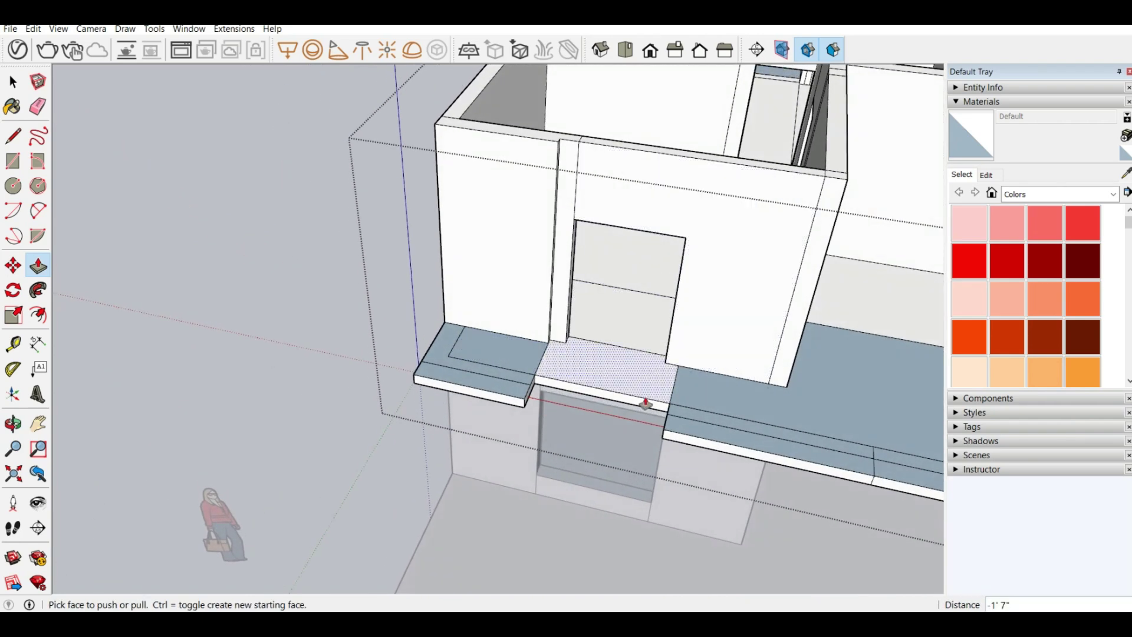
{"action": "left_click", "coordinate": [13, 136]}
{"action": "scroll", "coordinate": [678, 371], "scroll_direction": "up", "scroll_amount": 3}
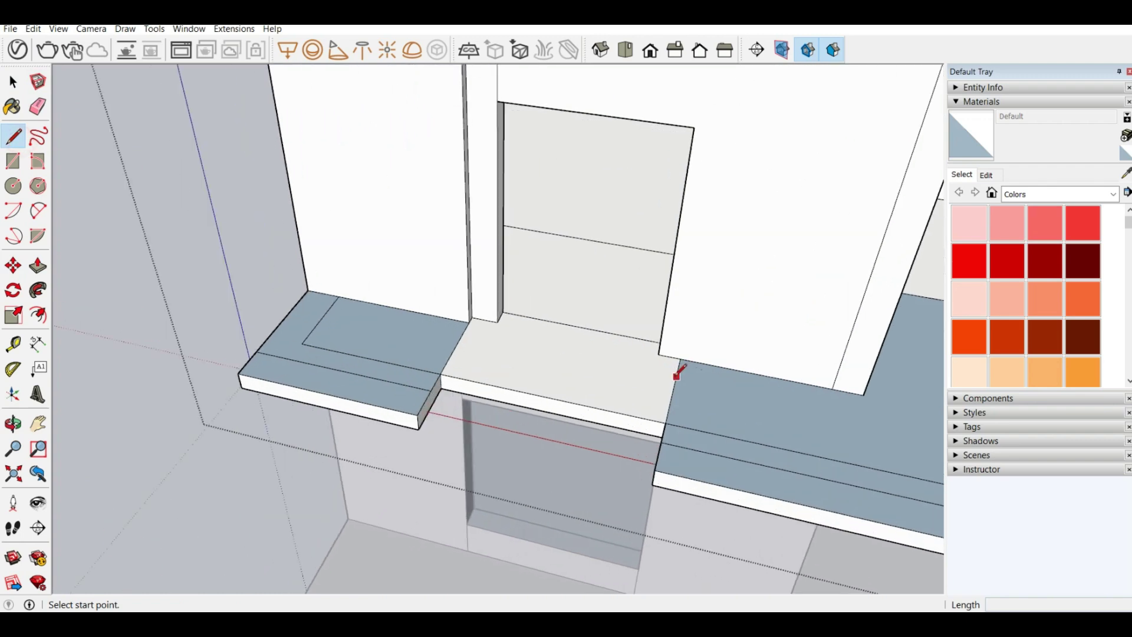
{"action": "middle_click_drag", "start_coordinate": [677, 377], "coordinate": [457, 407]}
{"action": "scroll", "coordinate": [525, 447], "scroll_direction": "down", "scroll_amount": 4}
{"action": "scroll", "coordinate": [518, 316], "scroll_direction": "up", "scroll_amount": 6}
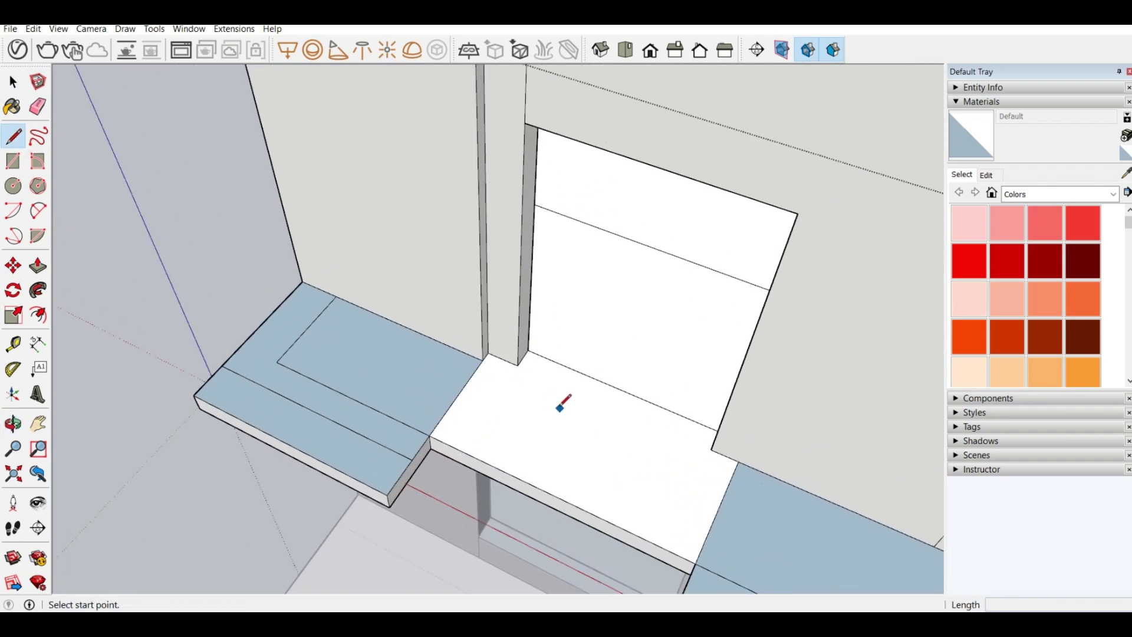
{"action": "scroll", "coordinate": [559, 408], "scroll_direction": "up", "scroll_amount": 3}
{"action": "scroll", "coordinate": [492, 327], "scroll_direction": "up", "scroll_amount": 3}
{"action": "scroll", "coordinate": [514, 396], "scroll_direction": "down", "scroll_amount": 6}
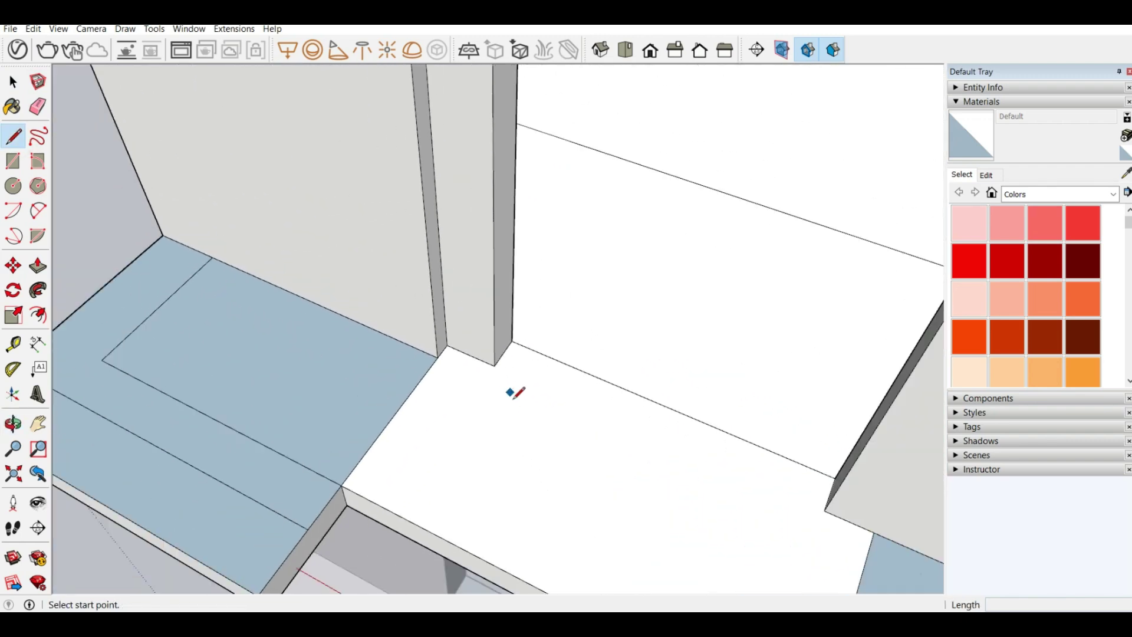
{"action": "middle_click_drag", "start_coordinate": [518, 381], "coordinate": [419, 256]}
{"action": "scroll", "coordinate": [532, 338], "scroll_direction": "up", "scroll_amount": 3}
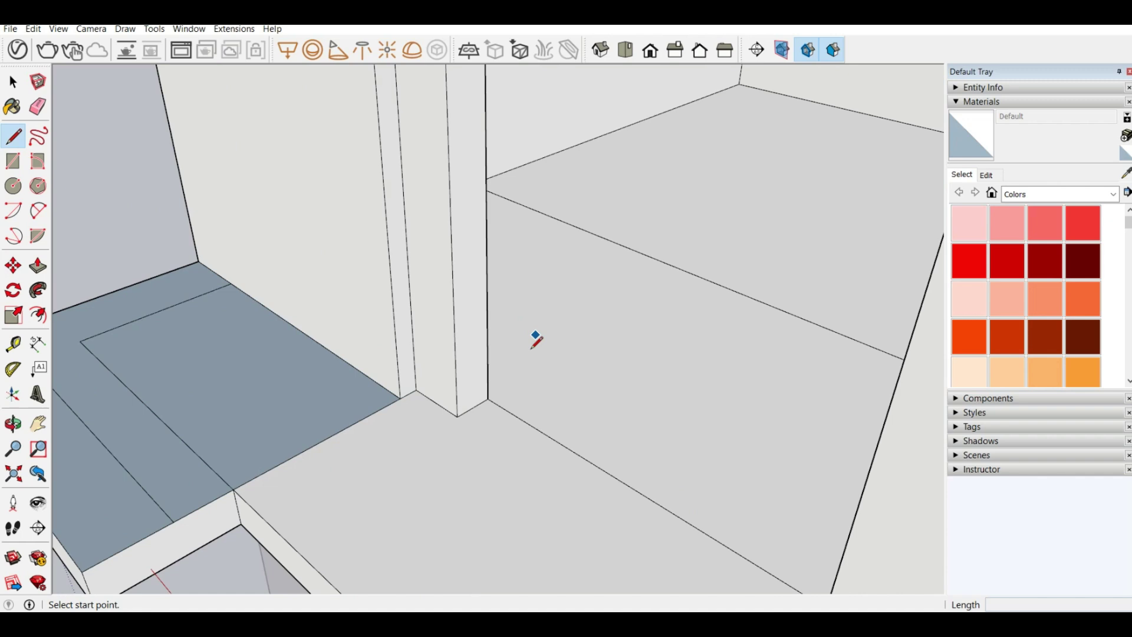
{"action": "left_click", "coordinate": [474, 405]}
{"action": "scroll", "coordinate": [481, 378], "scroll_direction": "down", "scroll_amount": 3}
{"action": "scroll", "coordinate": [481, 374], "scroll_direction": "up", "scroll_amount": 3}
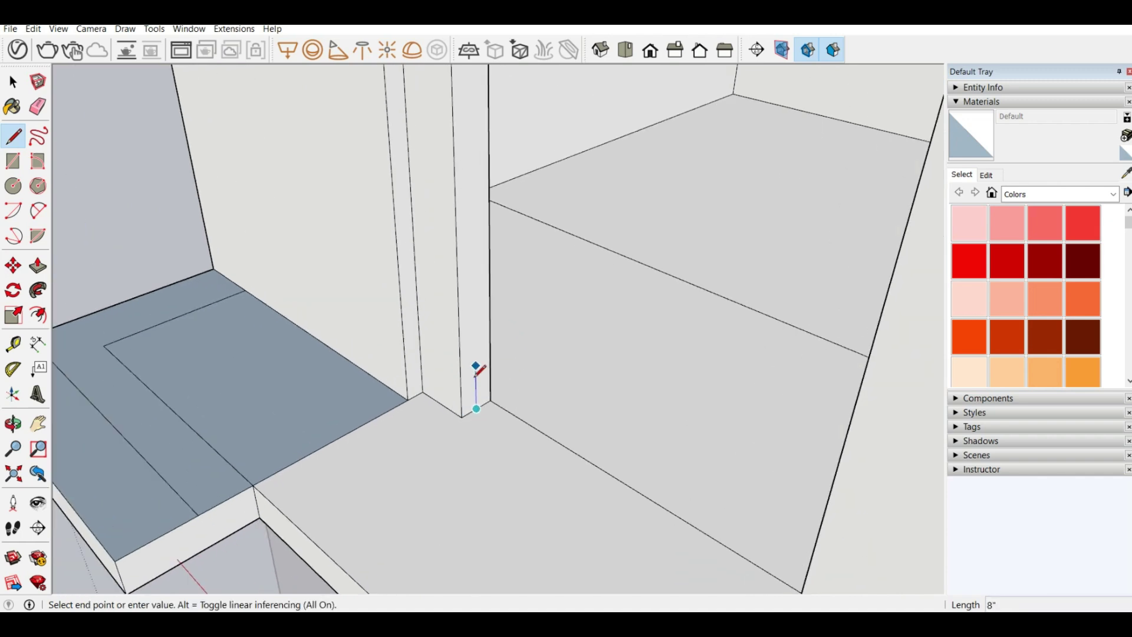
{"action": "scroll", "coordinate": [472, 410], "scroll_direction": "up", "scroll_amount": 4}
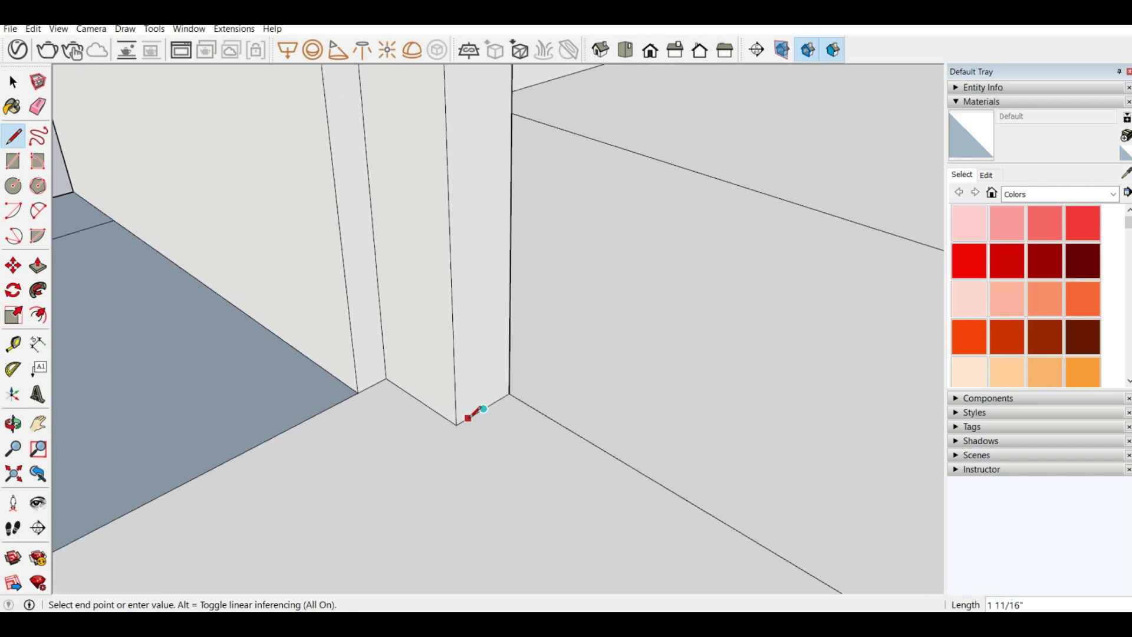
{"action": "key", "text": "Escape"}
{"action": "left_click", "coordinate": [483, 408]}
{"action": "key", "text": "Escape"}
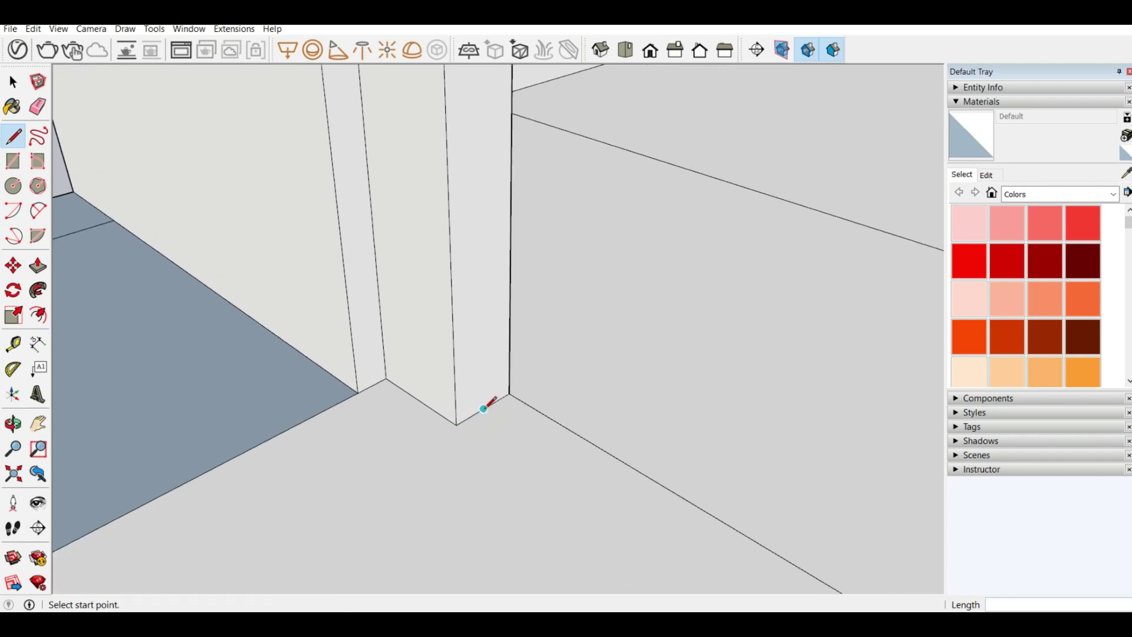
{"action": "left_click", "coordinate": [483, 408]}
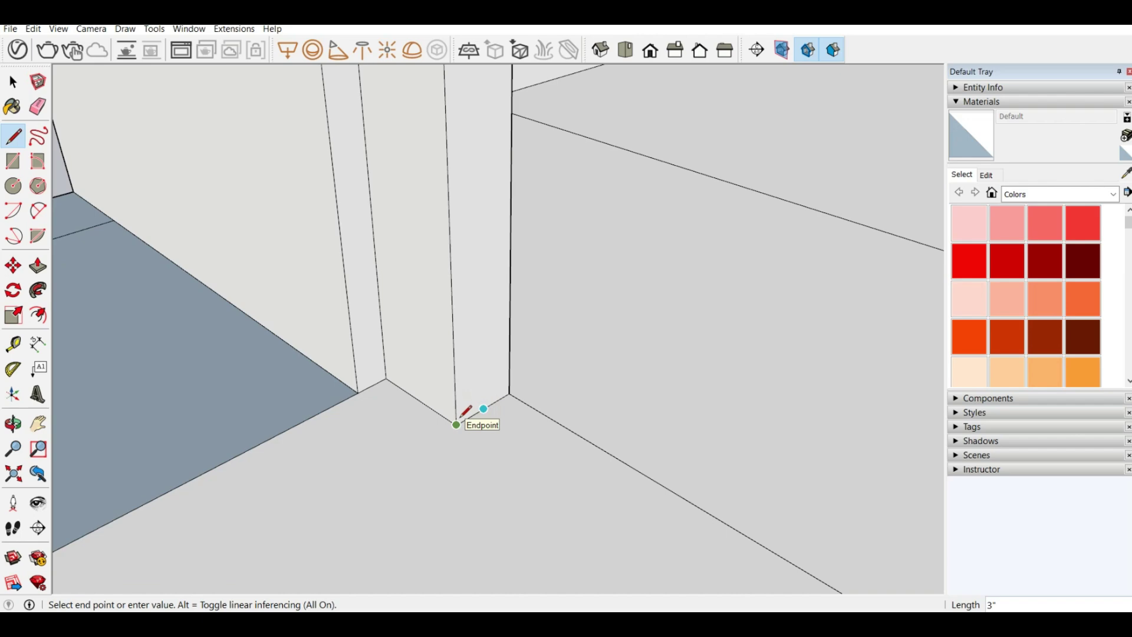
{"action": "left_click", "coordinate": [456, 423]}
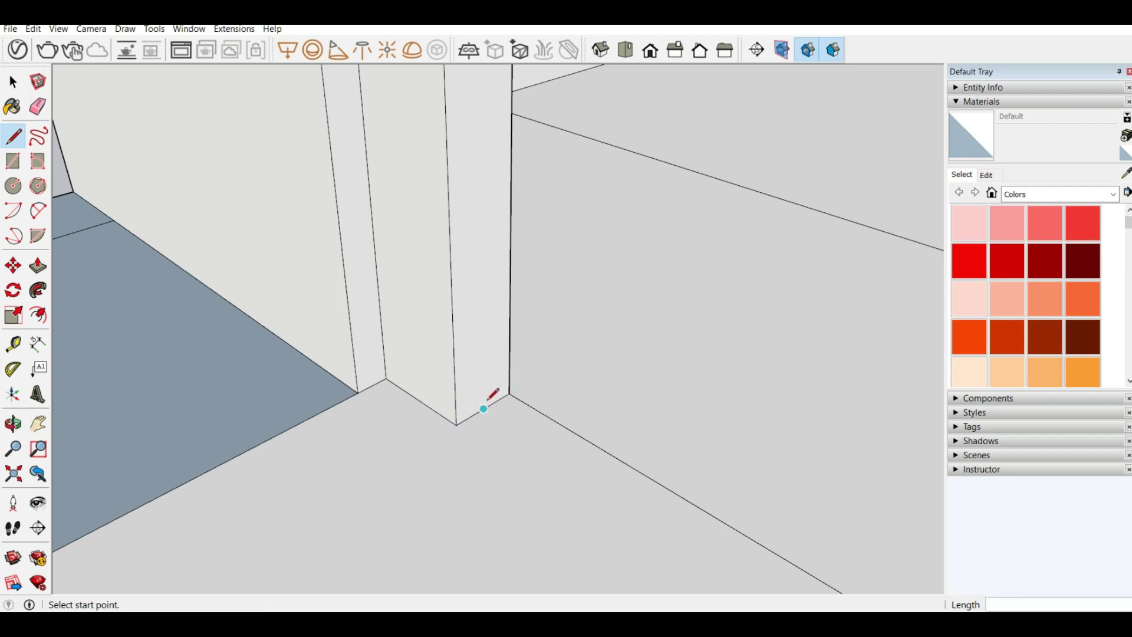
Draw a vertical line up the door opening's jamb from the midpoint of its bottom edge to the midpoint of its top edge.
{"action": "left_click", "coordinate": [483, 408]}
{"action": "mouse_move", "coordinate": [493, 397]}
{"action": "middle_mouse_down"}
{"action": "mouse_move", "coordinate": [561, 457]}
{"action": "mouse_move", "coordinate": [557, 241]}
{"action": "mouse_move", "coordinate": [491, 161]}
{"action": "mouse_move", "coordinate": [531, 141]}
{"action": "mouse_move", "coordinate": [525, 133]}
{"action": "middle_mouse_up"}
{"action": "scroll", "coordinate": [552, 106], "scroll_direction": "up", "scroll_amount": 4}
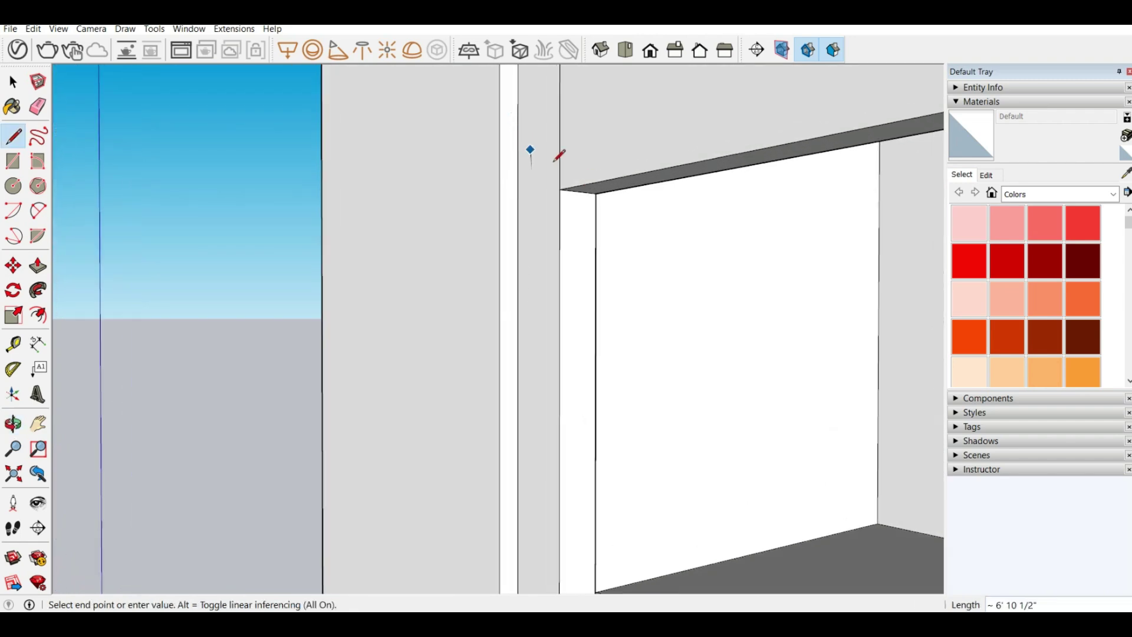
{"action": "left_click", "coordinate": [577, 191]}
{"action": "scroll", "coordinate": [386, 207], "scroll_direction": "down", "scroll_amount": 4}
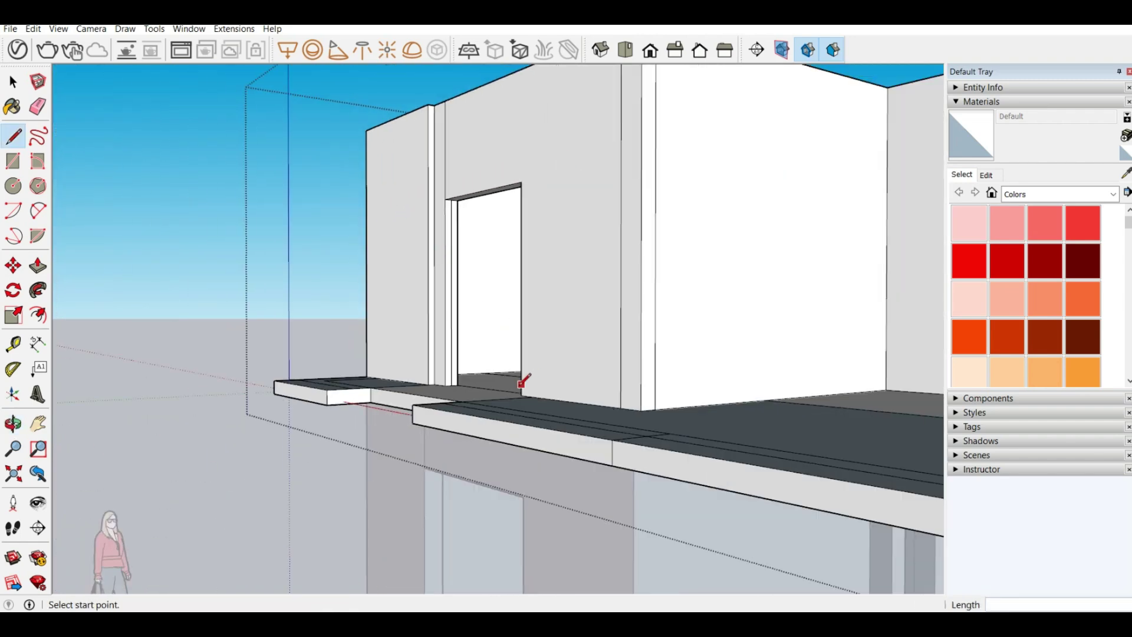
Draw a 3" line along the jamb's bottom edge, starting at the midpoint of its inner half and running toward the outer corner.
{"action": "middle_click_drag", "start_coordinate": [521, 385], "coordinate": [471, 568]}
{"action": "scroll", "coordinate": [449, 450], "scroll_direction": "up", "scroll_amount": 7}
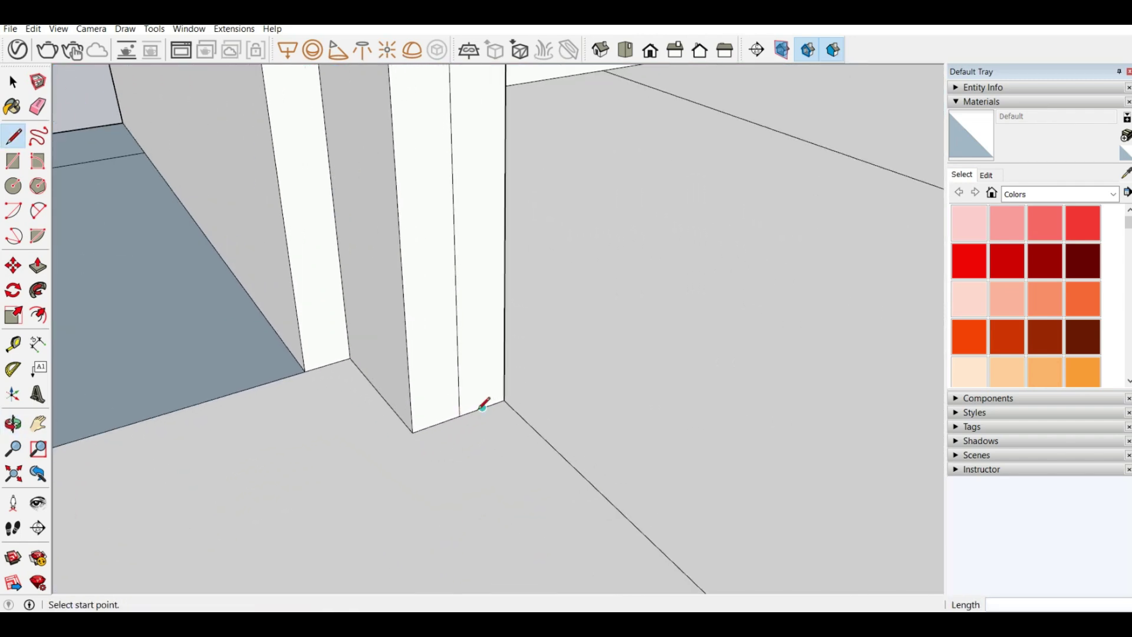
{"action": "left_click", "coordinate": [482, 407]}
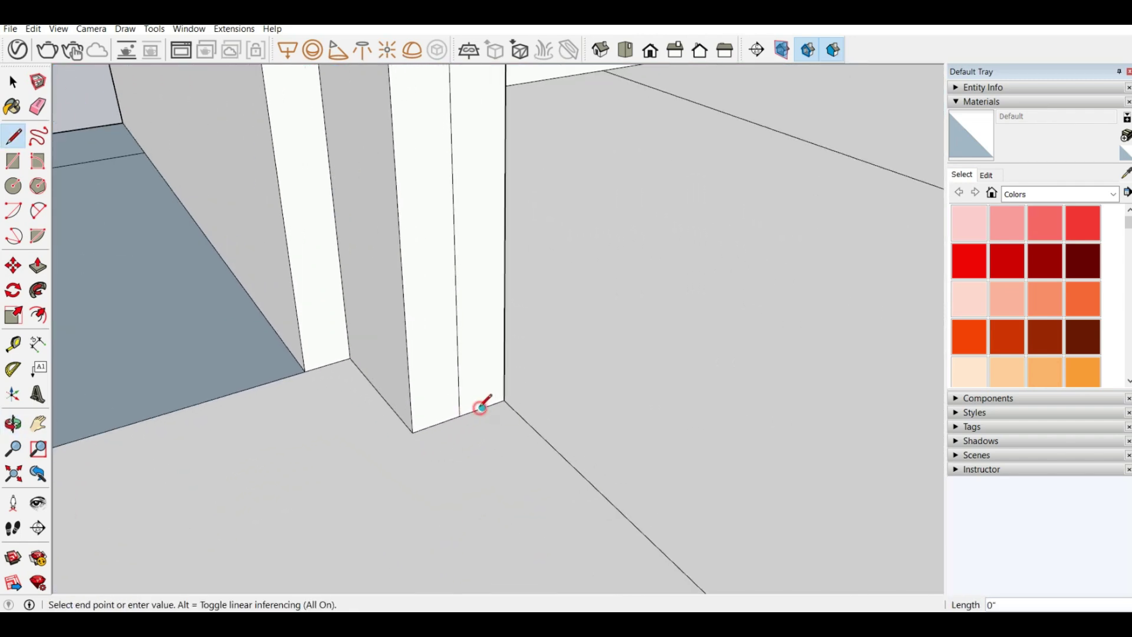
{"action": "left_click", "coordinate": [441, 418]}
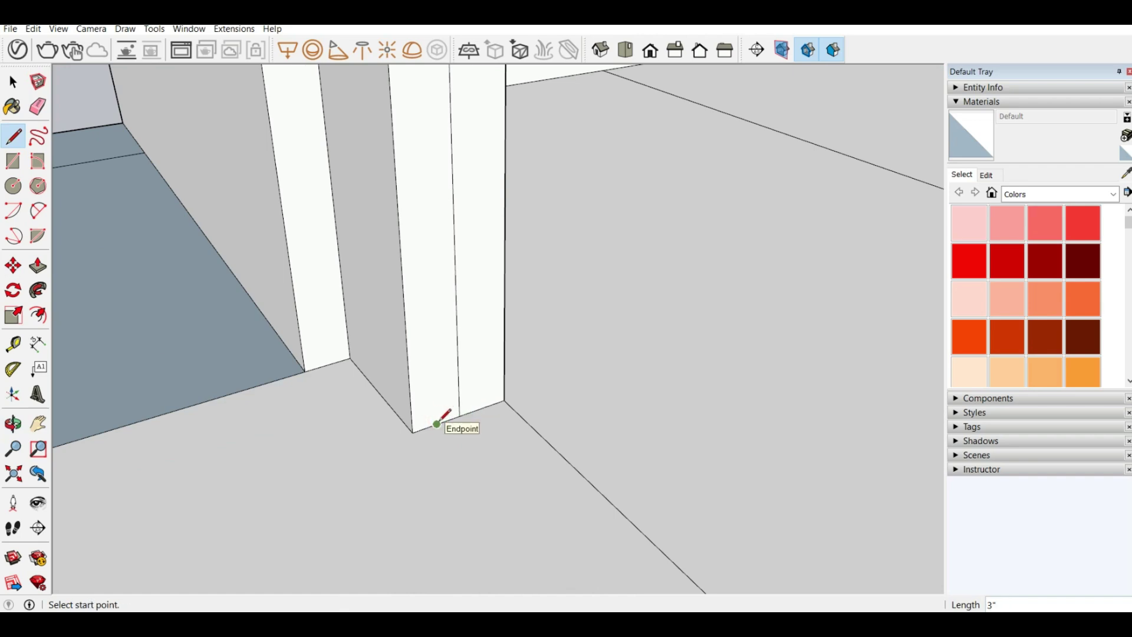
Draw a 6' 6" vertical line up the inner half of the jamb, from the 3" line's inner end to the opening's top edge.
{"action": "left_click", "coordinate": [482, 407]}
{"action": "middle_click_drag", "start_coordinate": [505, 358], "coordinate": [495, 39]}
{"action": "scroll", "coordinate": [487, 352], "scroll_direction": "down", "scroll_amount": 3}
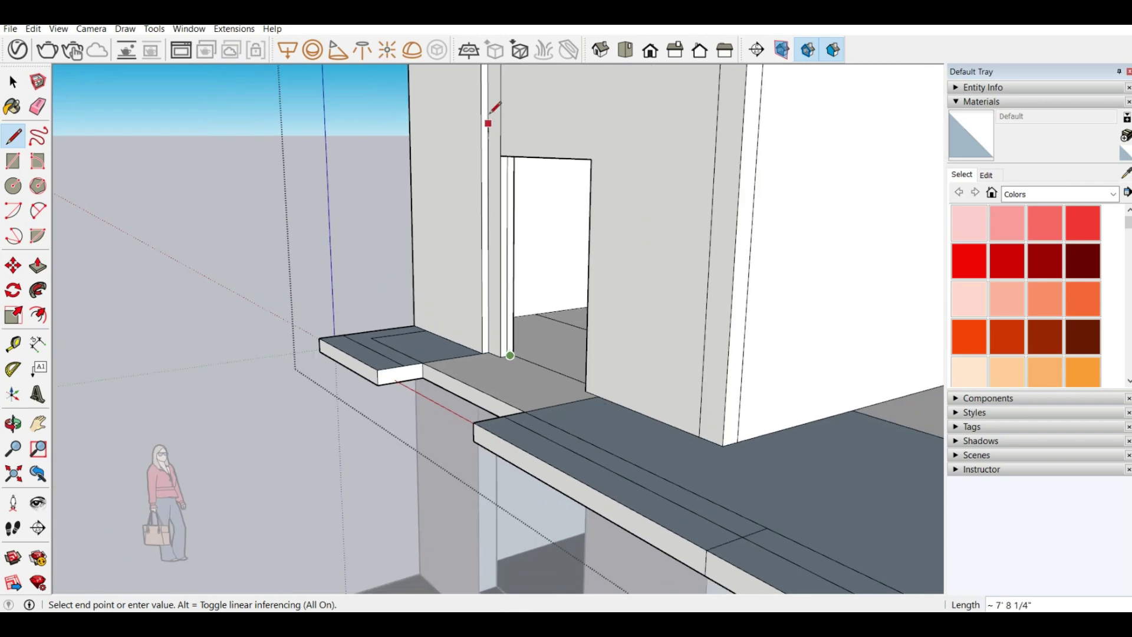
{"action": "scroll", "coordinate": [488, 124], "scroll_direction": "up", "scroll_amount": 4}
{"action": "middle_click_drag", "start_coordinate": [505, 146], "coordinate": [483, 76]}
{"action": "scroll", "coordinate": [490, 88], "scroll_direction": "up", "scroll_amount": 3}
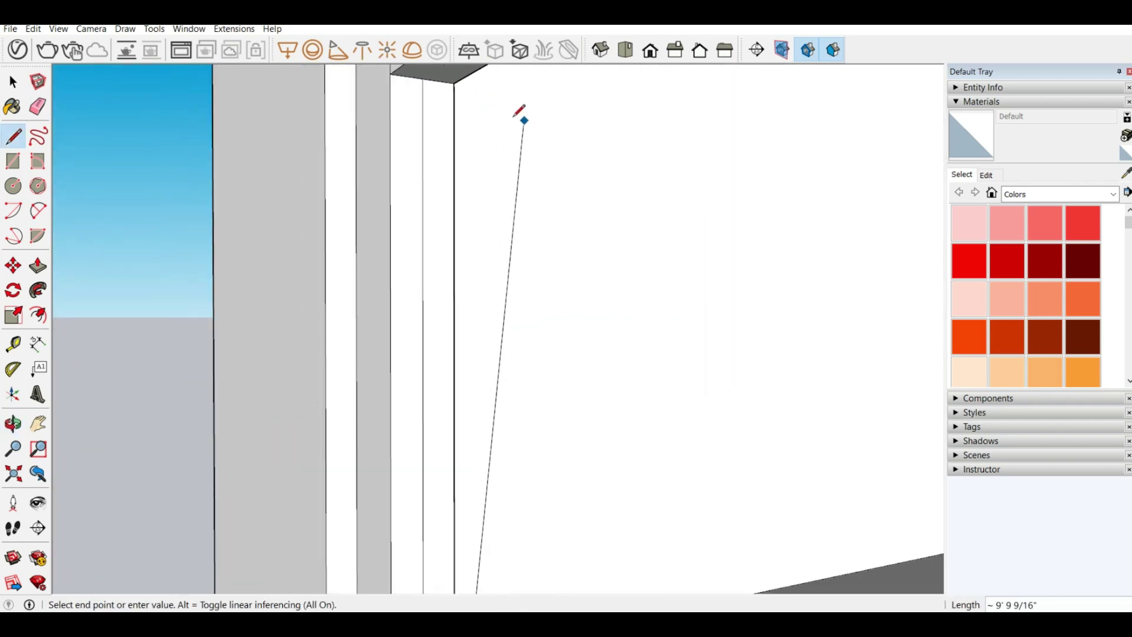
{"action": "left_click", "coordinate": [448, 81]}
Draw a matching vertical line down the jamb's outer half, from the top edge to the 3" line's outer end.
{"action": "left_click", "coordinate": [407, 75]}
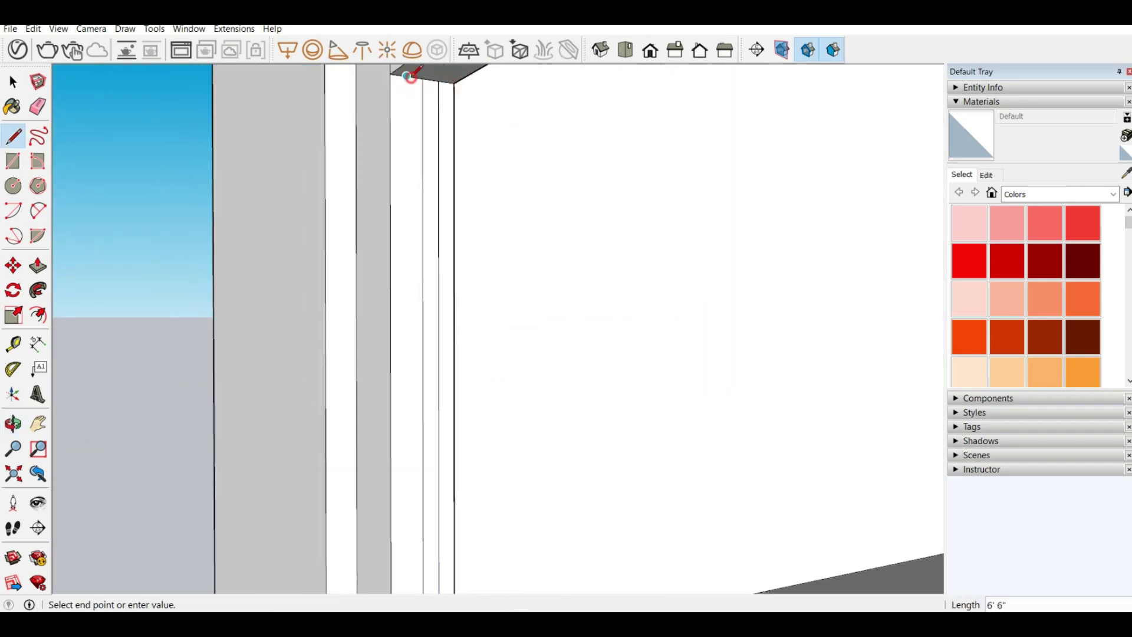
{"action": "scroll", "coordinate": [418, 94], "scroll_direction": "down", "scroll_amount": 5}
{"action": "middle_click_drag", "start_coordinate": [416, 189], "coordinate": [452, 454]}
{"action": "scroll", "coordinate": [452, 453], "scroll_direction": "up", "scroll_amount": 3}
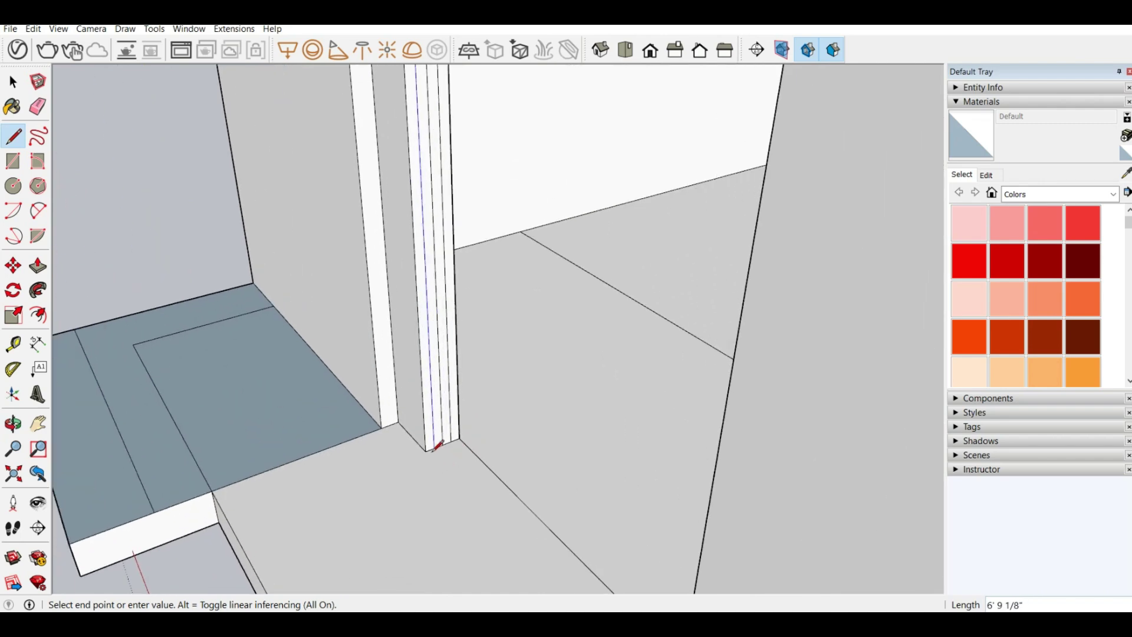
{"action": "left_click", "coordinate": [432, 448]}
Erase the vertical centre line between the two new lines on the jamb.
{"action": "key", "text": "e"}
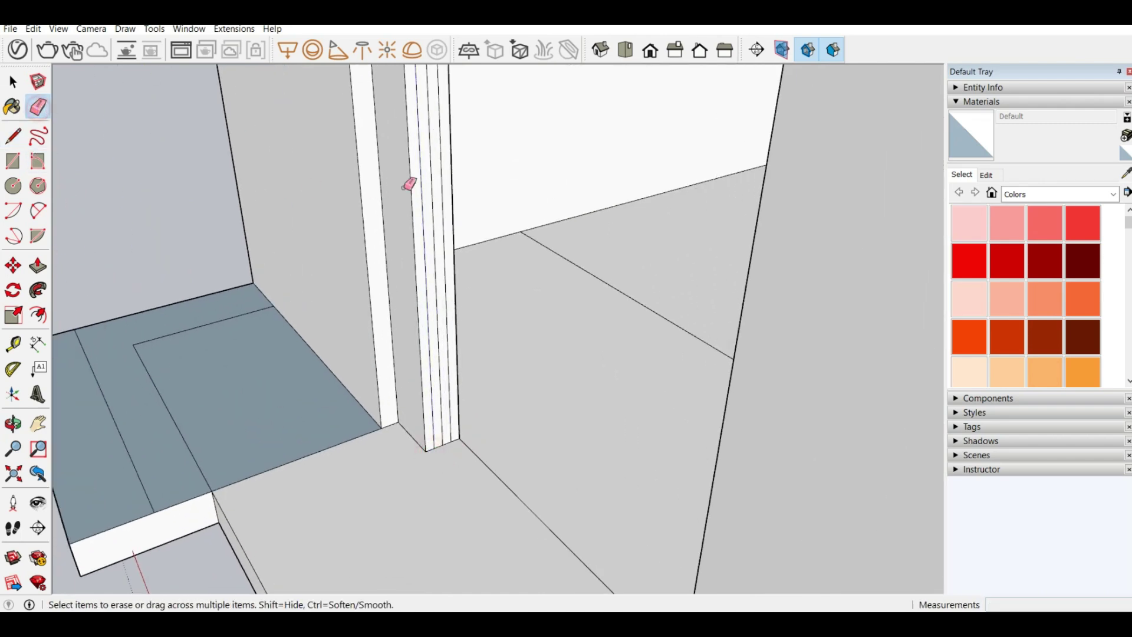
{"action": "left_click", "coordinate": [430, 165]}
{"action": "scroll", "coordinate": [501, 271], "scroll_direction": "down", "scroll_amount": 5}
{"action": "middle_click_drag", "start_coordinate": [407, 235], "coordinate": [483, 242]}
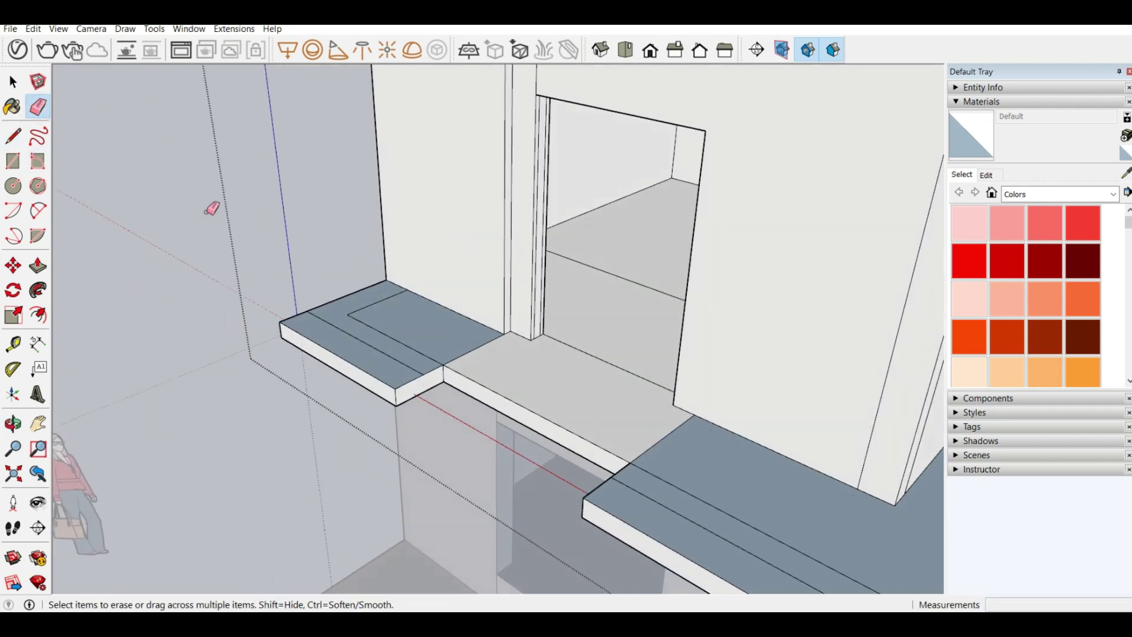
Pull the narrow middle strip of the jamb 2" out into the door opening.
{"action": "left_click", "coordinate": [37, 265]}
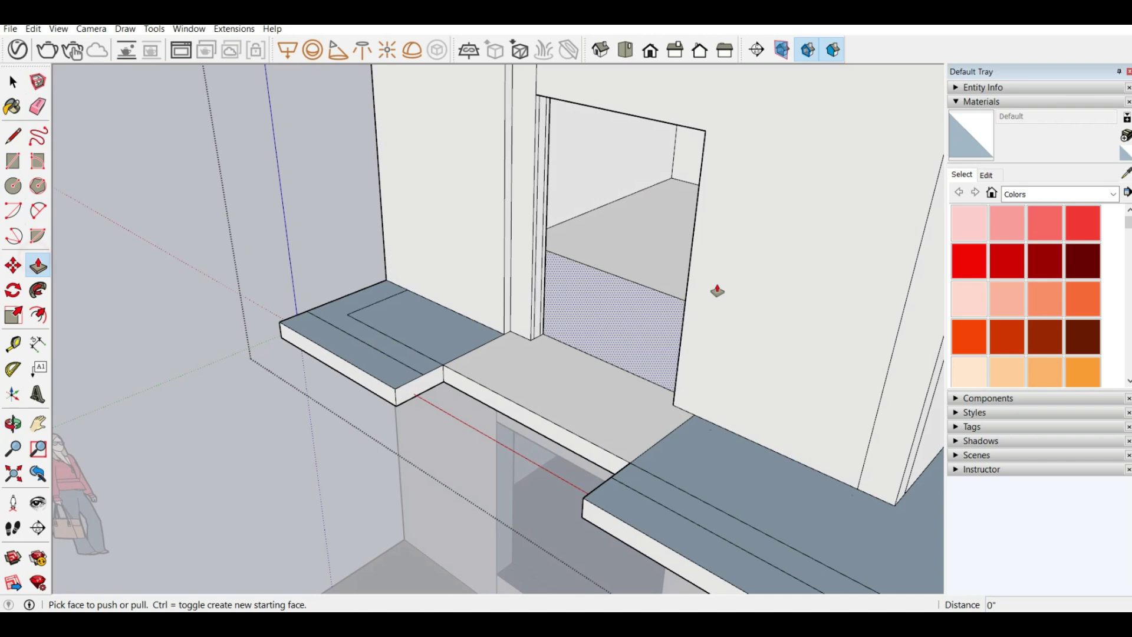
{"action": "left_click", "coordinate": [546, 271]}
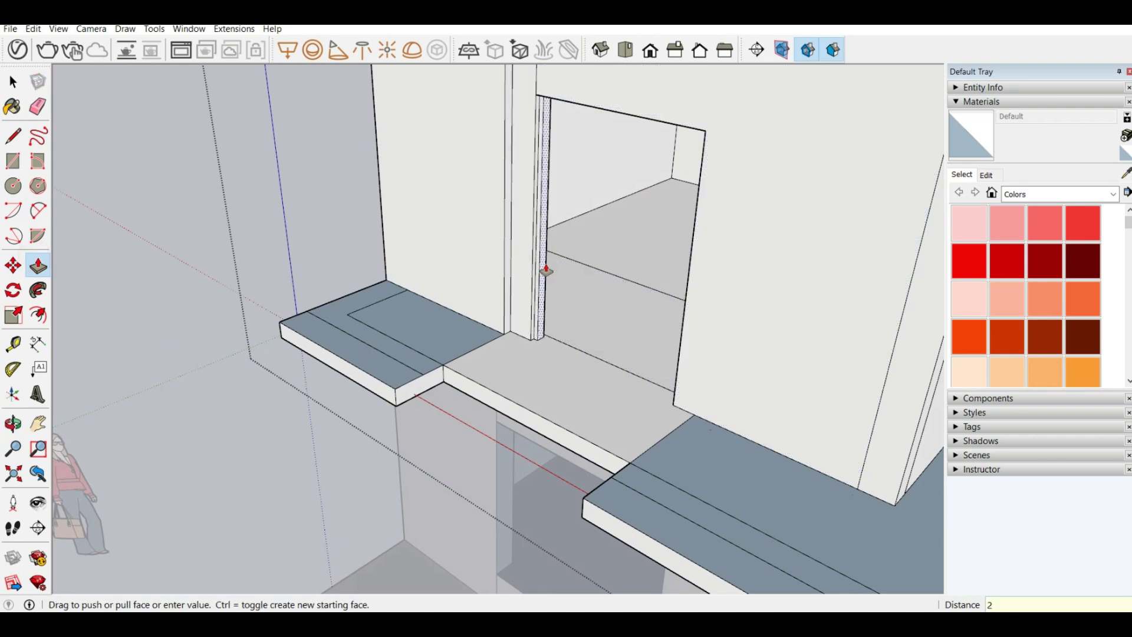
{"action": "key", "text": "Return"}
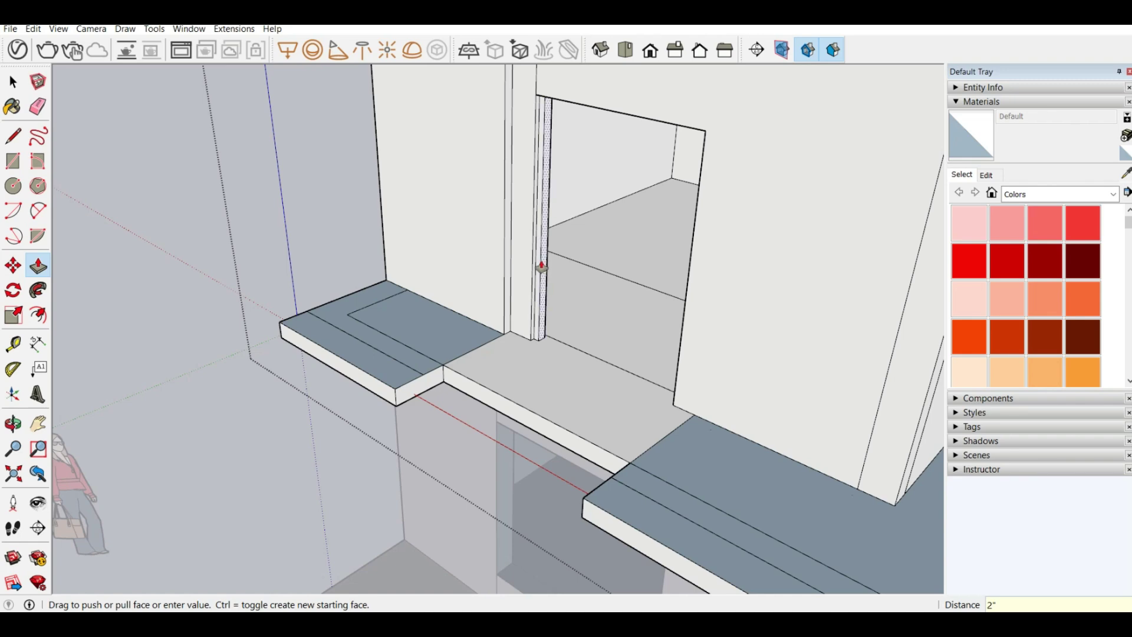
{"action": "scroll", "coordinate": [497, 84], "scroll_direction": "up", "scroll_amount": 3}
{"action": "scroll", "coordinate": [465, 277], "scroll_direction": "down", "scroll_amount": 4}
{"action": "scroll", "coordinate": [631, 478], "scroll_direction": "down", "scroll_amount": 5}
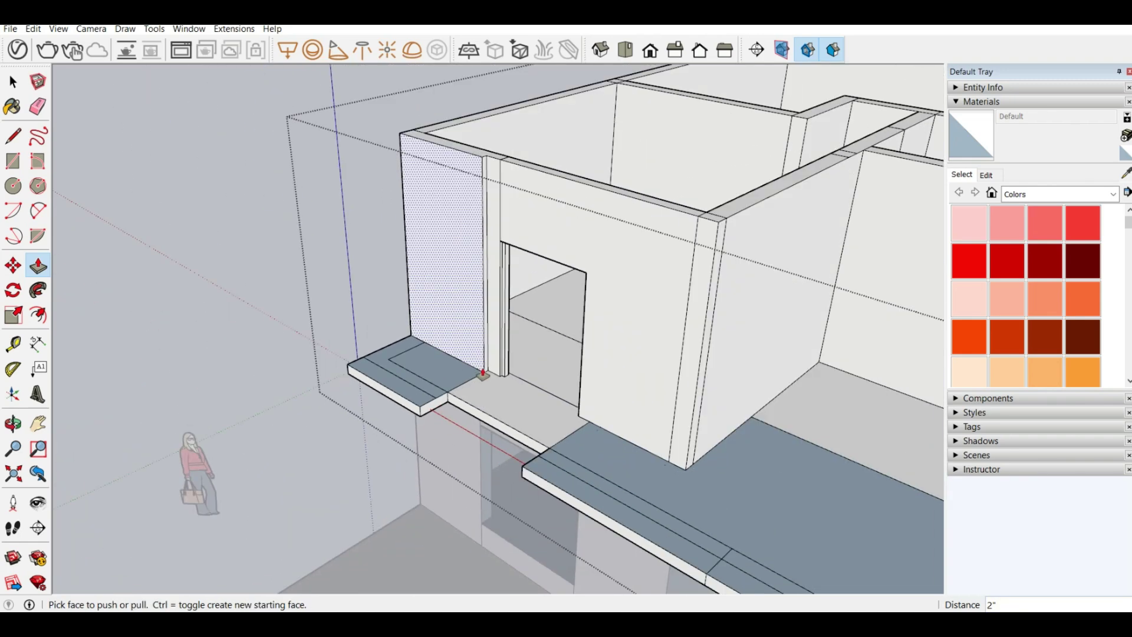
Mark off the top 2" of the frame strip's inner face with a horizontal line across it.
{"action": "middle_click_drag", "start_coordinate": [523, 227], "coordinate": [525, 132]}
{"action": "scroll", "coordinate": [521, 203], "scroll_direction": "up", "scroll_amount": 5}
{"action": "scroll", "coordinate": [521, 203], "scroll_direction": "up", "scroll_amount": 4}
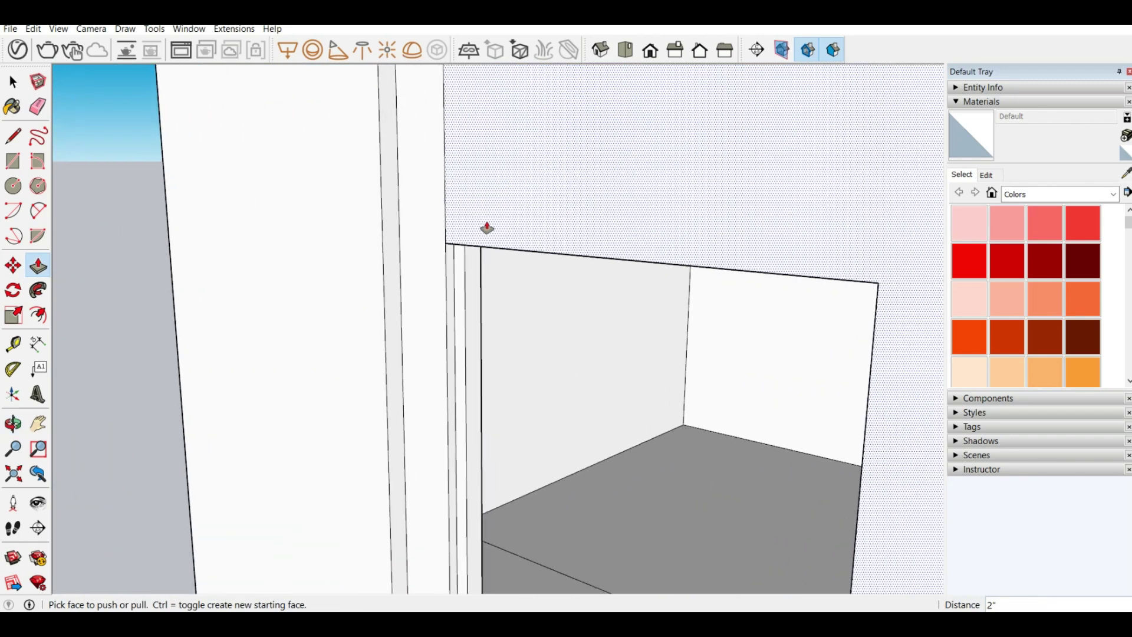
{"action": "middle_click_drag", "start_coordinate": [487, 225], "coordinate": [124, 114]}
{"action": "left_click", "coordinate": [15, 133]}
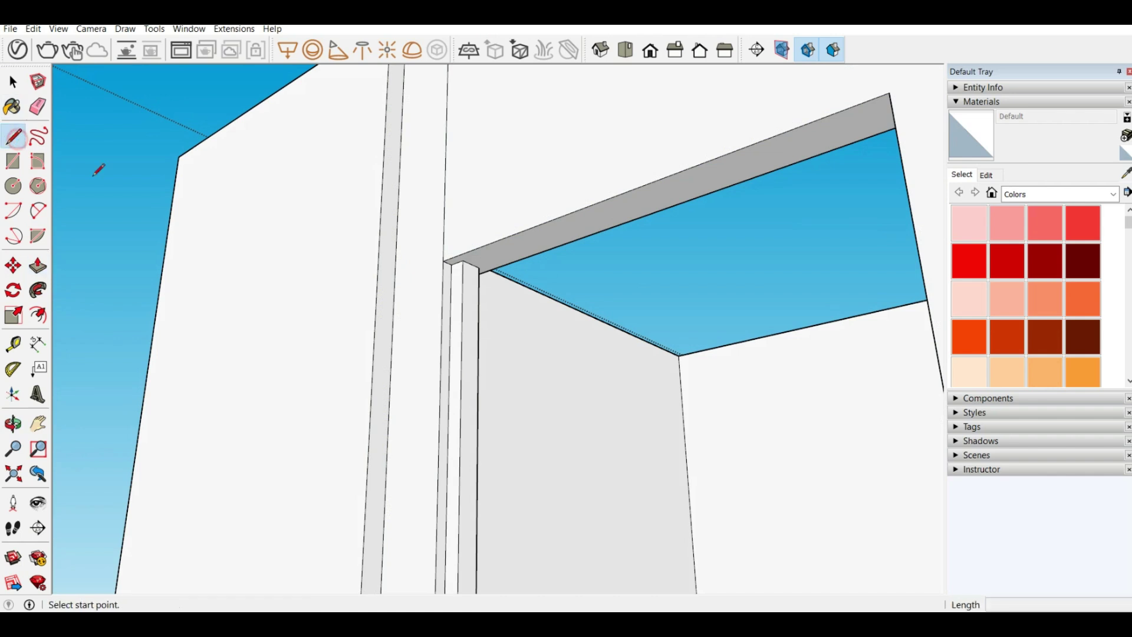
{"action": "scroll", "coordinate": [448, 263], "scroll_direction": "up", "scroll_amount": 2}
{"action": "left_click", "coordinate": [474, 249]}
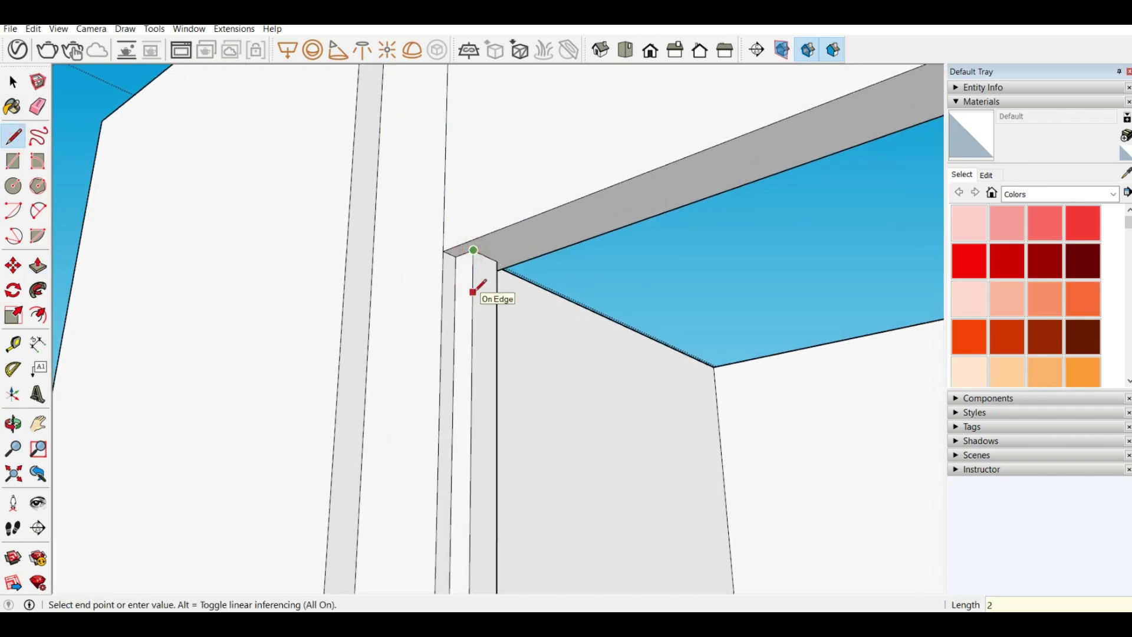
{"action": "key", "text": "Escape"}
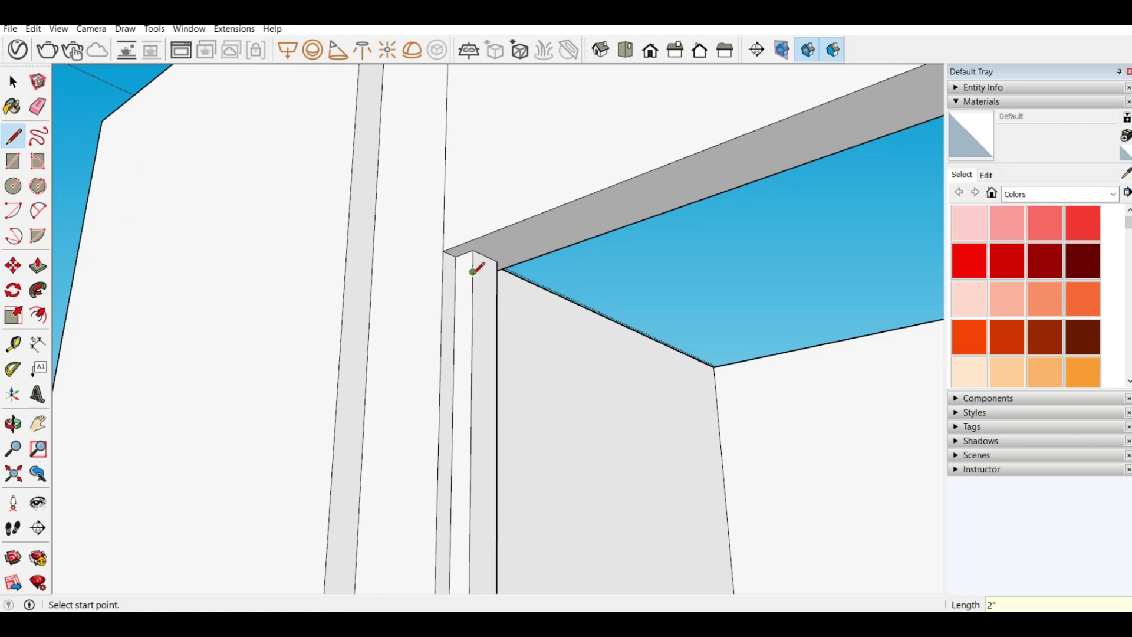
{"action": "left_click", "coordinate": [472, 271]}
{"action": "left_click", "coordinate": [497, 279]}
Pull the marked top section 4' 4" across the opening to the opposite jamb to form the frame's head.
{"action": "left_click", "coordinate": [38, 266]}
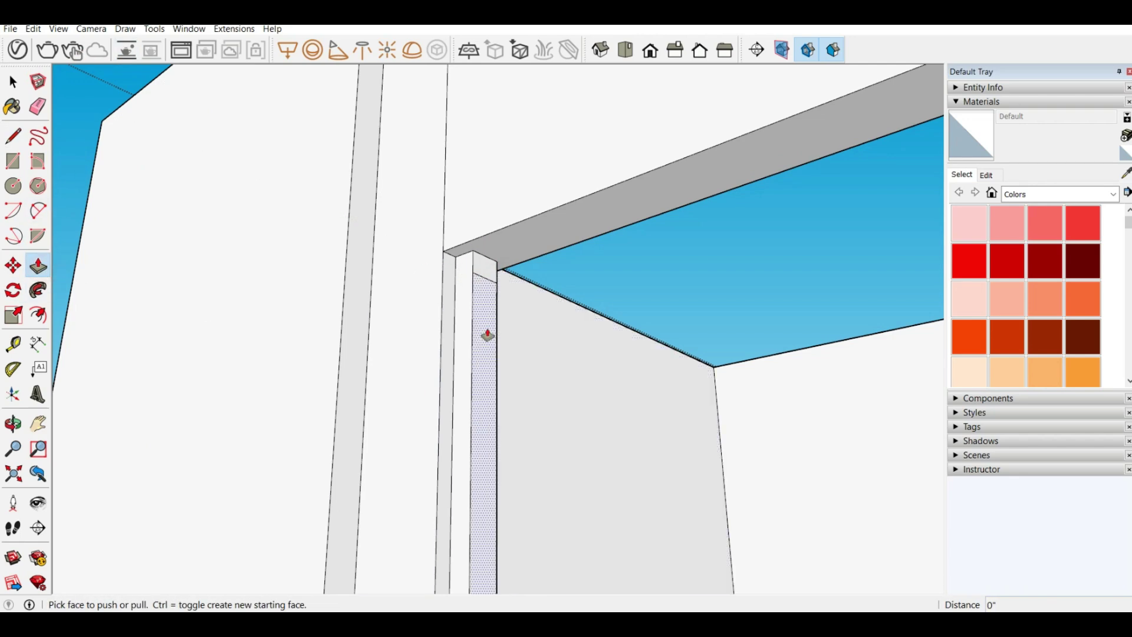
{"action": "left_click", "coordinate": [486, 278]}
{"action": "scroll", "coordinate": [621, 334], "scroll_direction": "down", "scroll_amount": 5}
{"action": "middle_click_drag", "start_coordinate": [510, 344], "coordinate": [1031, 502]}
{"action": "middle_click_drag", "start_coordinate": [739, 374], "coordinate": [682, 371]}
{"action": "left_click", "coordinate": [677, 369]}
Mark off a 2" section on the underside of the frame head, next to the opposite jamb, with a line across it.
{"action": "scroll", "coordinate": [681, 336], "scroll_direction": "up", "scroll_amount": 4}
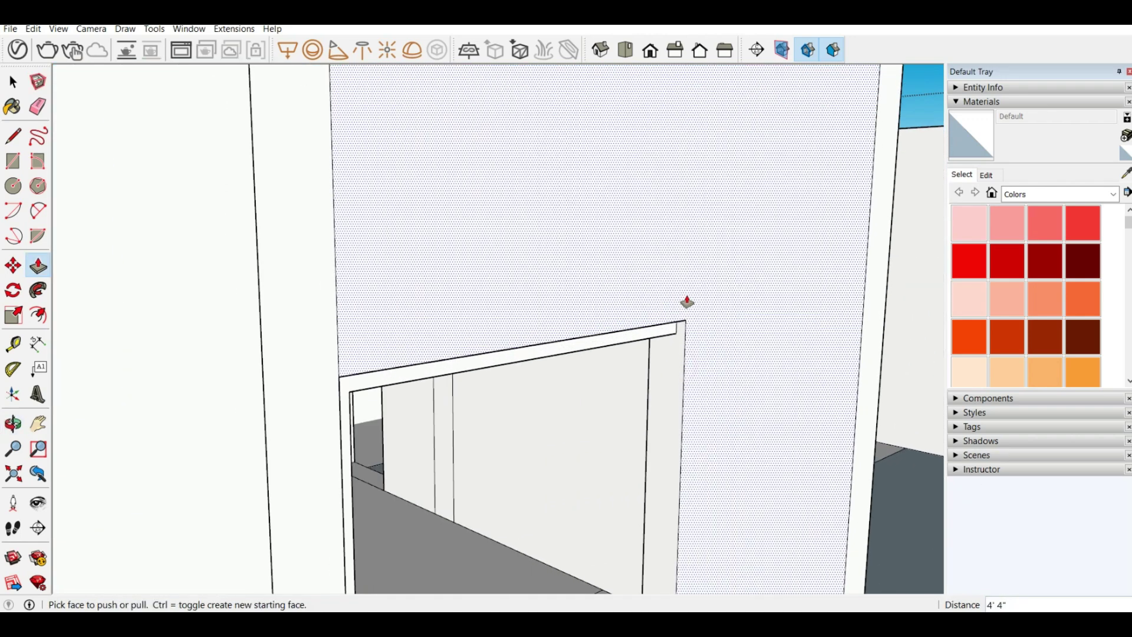
{"action": "middle_click_drag", "start_coordinate": [684, 303], "coordinate": [356, 316]}
{"action": "scroll", "coordinate": [571, 399], "scroll_direction": "up", "scroll_amount": 3}
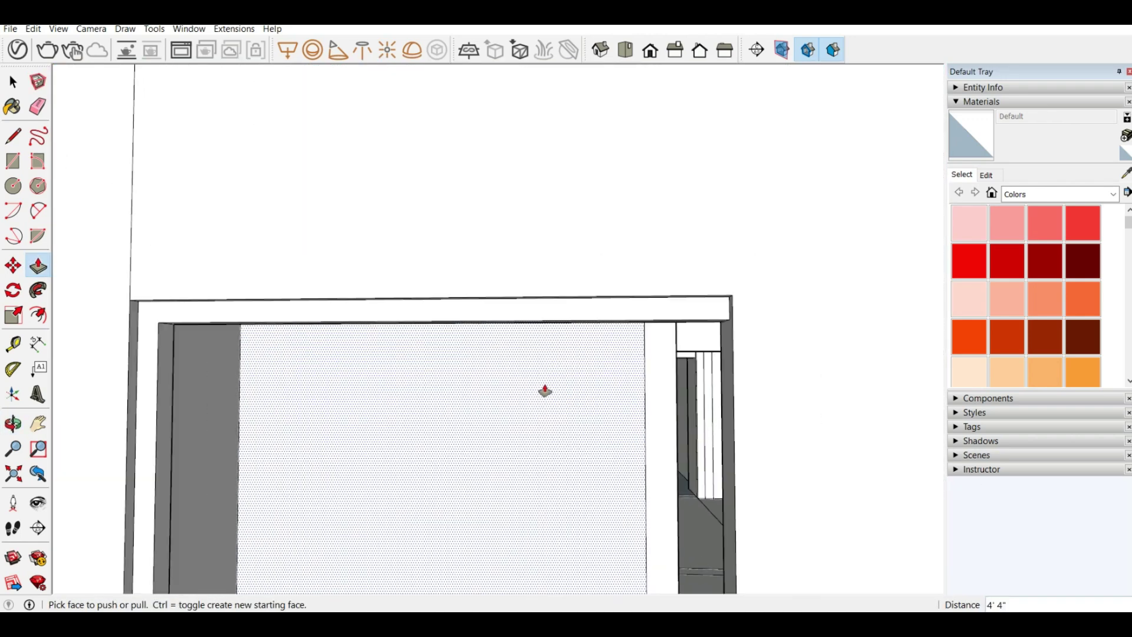
{"action": "mouse_move", "coordinate": [543, 389]}
{"action": "middle_mouse_down"}
{"action": "mouse_move", "coordinate": [638, 410]}
{"action": "mouse_move", "coordinate": [821, 417]}
{"action": "mouse_move", "coordinate": [788, 328]}
{"action": "mouse_move", "coordinate": [766, 307]}
{"action": "middle_mouse_up"}
{"action": "scroll", "coordinate": [841, 383], "scroll_direction": "up", "scroll_amount": 3}
{"action": "left_click", "coordinate": [13, 136]}
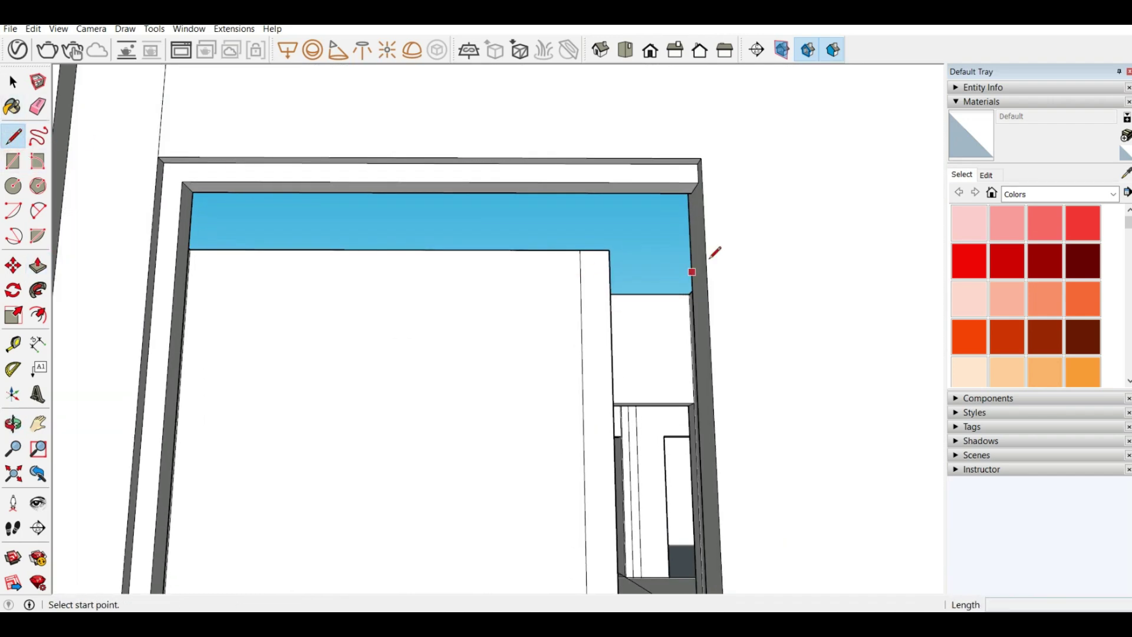
{"action": "scroll", "coordinate": [711, 195], "scroll_direction": "up", "scroll_amount": 2}
{"action": "left_click", "coordinate": [702, 165]}
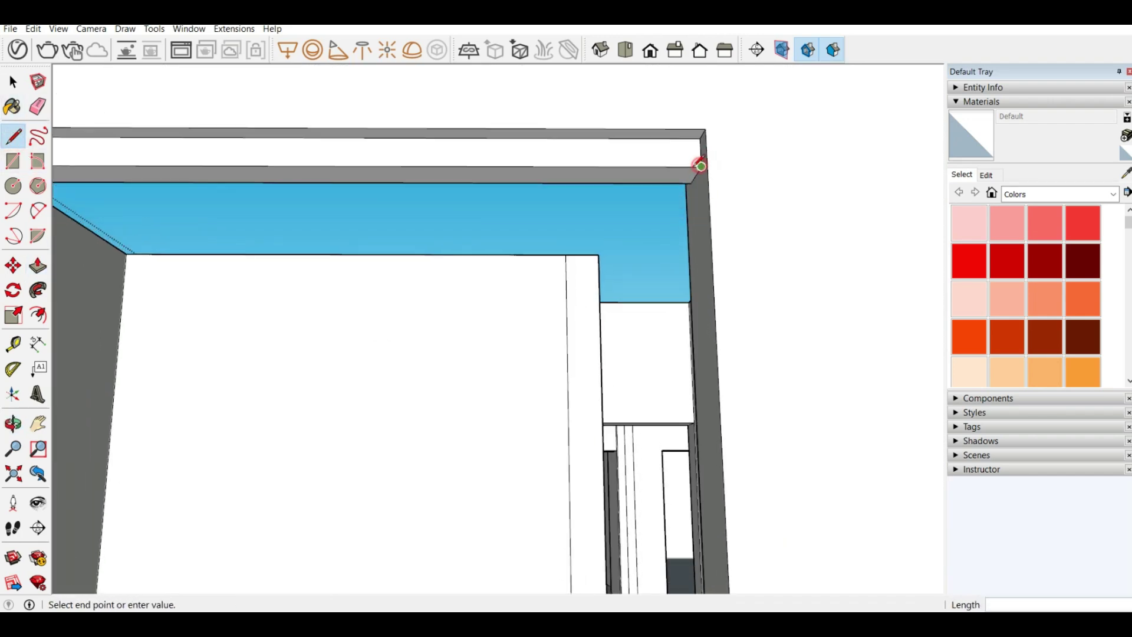
{"action": "left_click", "coordinate": [671, 167]}
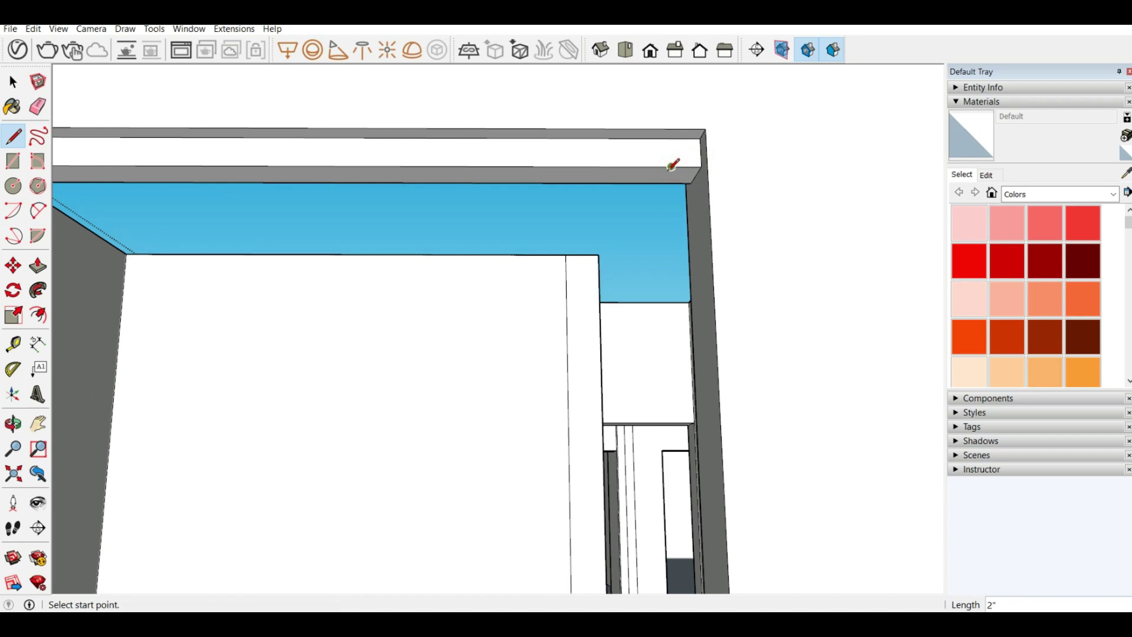
{"action": "left_click", "coordinate": [668, 168]}
{"action": "left_click", "coordinate": [662, 183]}
Pull the marked 2" section of the head down 6' 4" to the floor to form the second frame post.
{"action": "left_click", "coordinate": [37, 265]}
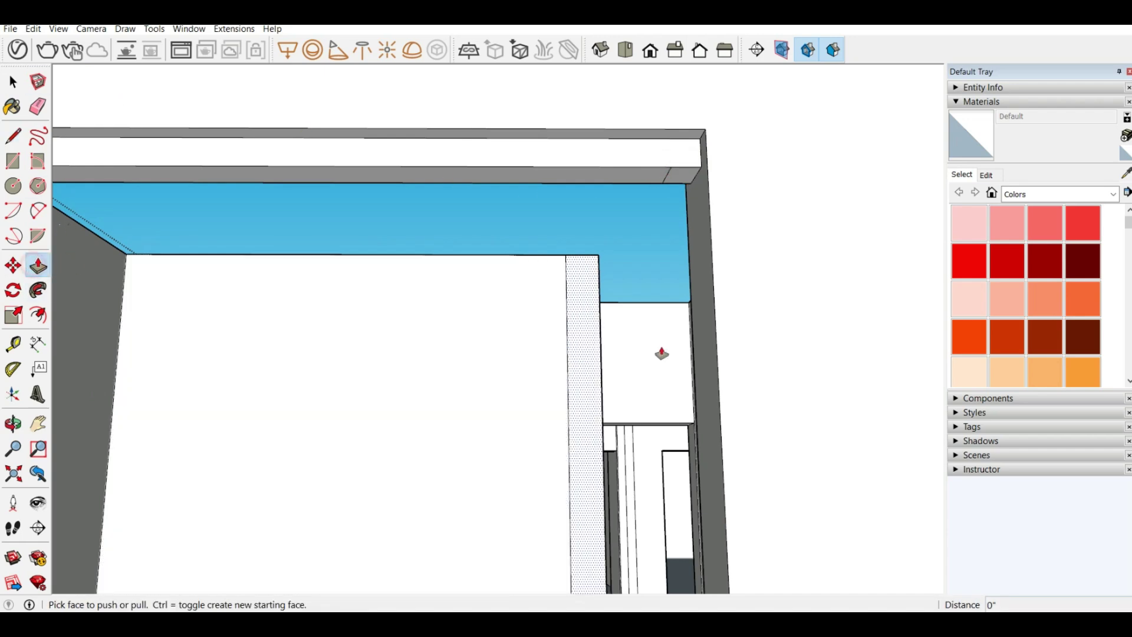
{"action": "left_click", "coordinate": [668, 181]}
{"action": "scroll", "coordinate": [670, 308], "scroll_direction": "down", "scroll_amount": 5}
{"action": "middle_click_drag", "start_coordinate": [656, 287], "coordinate": [601, 331]}
{"action": "left_click", "coordinate": [599, 323]}
Measure the clear width between the two frame posts at floor level with the Tape Measure tool.
{"action": "middle_click_drag", "start_coordinate": [561, 204], "coordinate": [260, 78]}
{"action": "scroll", "coordinate": [453, 125], "scroll_direction": "up", "scroll_amount": 4}
{"action": "scroll", "coordinate": [454, 126], "scroll_direction": "up", "scroll_amount": 3}
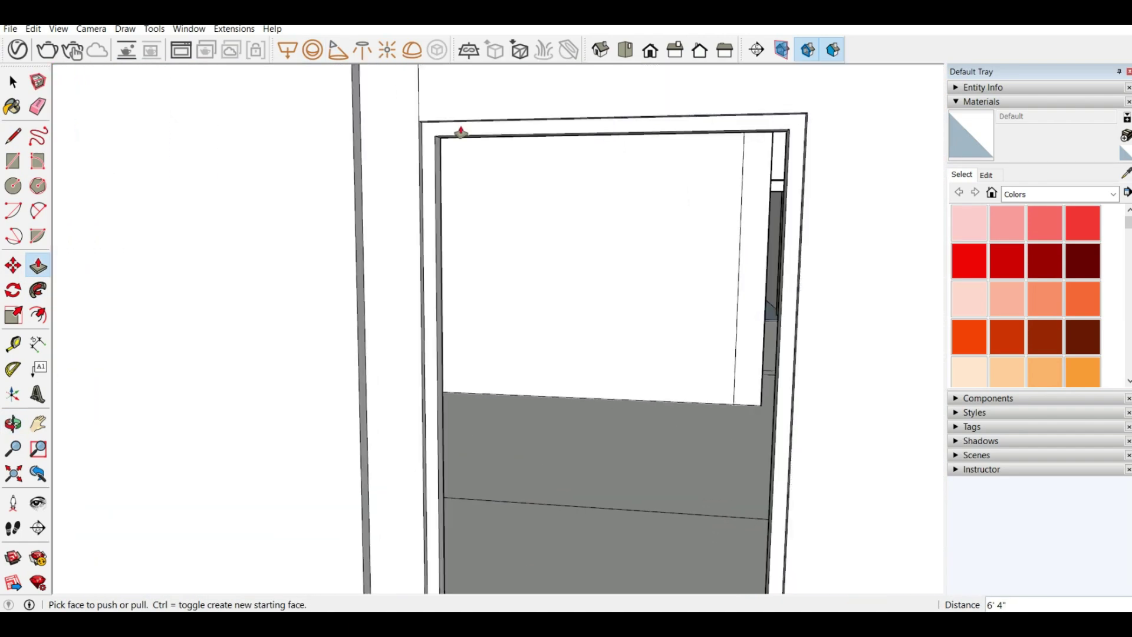
{"action": "scroll", "coordinate": [619, 131], "scroll_direction": "down", "scroll_amount": 6}
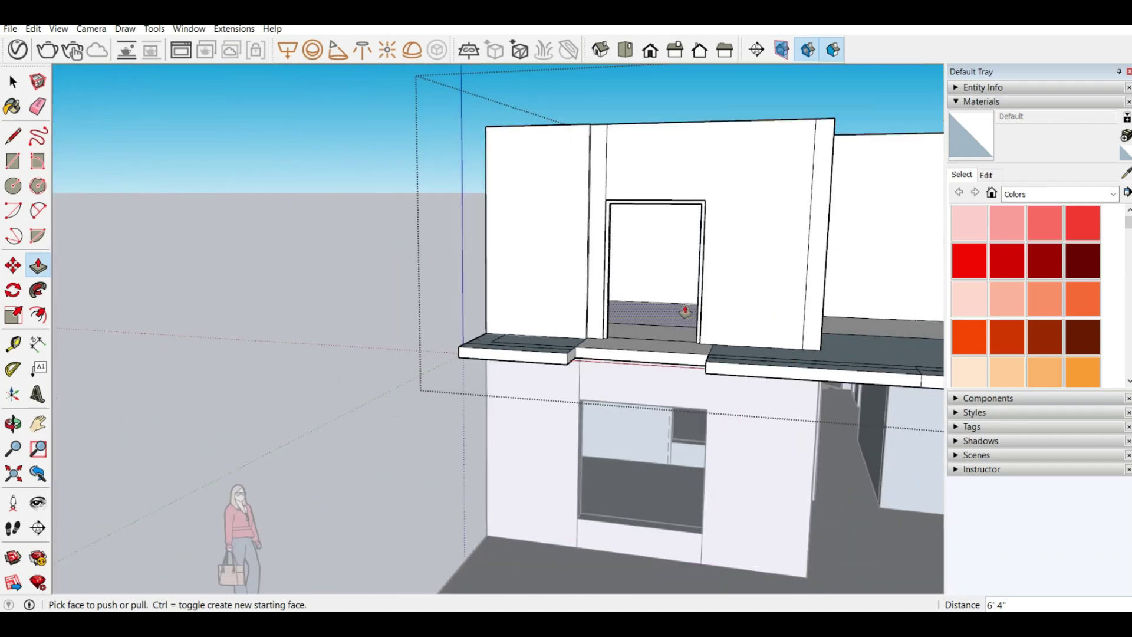
{"action": "scroll", "coordinate": [678, 308], "scroll_direction": "up", "scroll_amount": 3}
{"action": "mouse_move", "coordinate": [649, 333]}
{"action": "middle_mouse_down"}
{"action": "mouse_move", "coordinate": [664, 399]}
{"action": "mouse_move", "coordinate": [647, 324]}
{"action": "middle_mouse_up"}
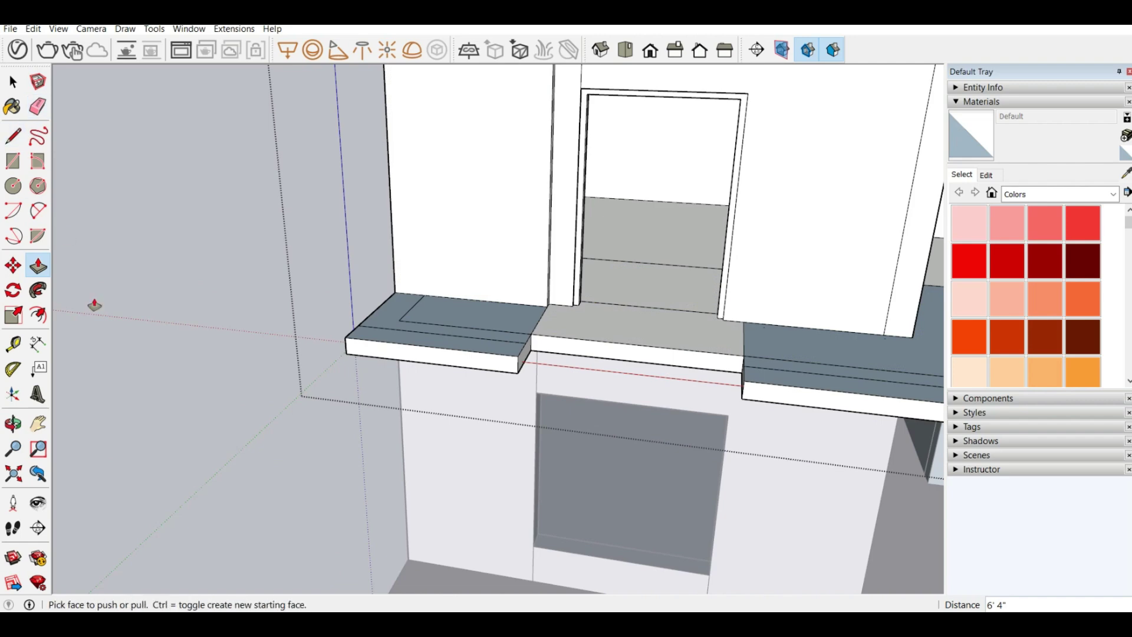
{"action": "left_click", "coordinate": [13, 344]}
{"action": "middle_click_drag", "start_coordinate": [741, 305], "coordinate": [555, 383]}
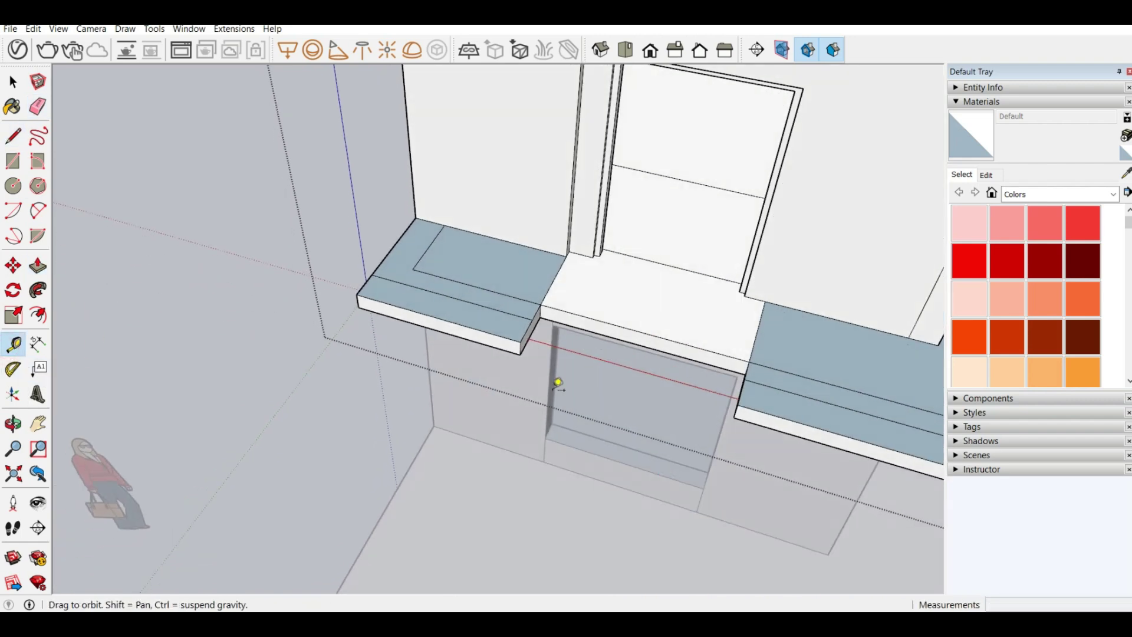
{"action": "scroll", "coordinate": [628, 299], "scroll_direction": "up", "scroll_amount": 3}
{"action": "scroll", "coordinate": [628, 299], "scroll_direction": "up", "scroll_amount": 1}
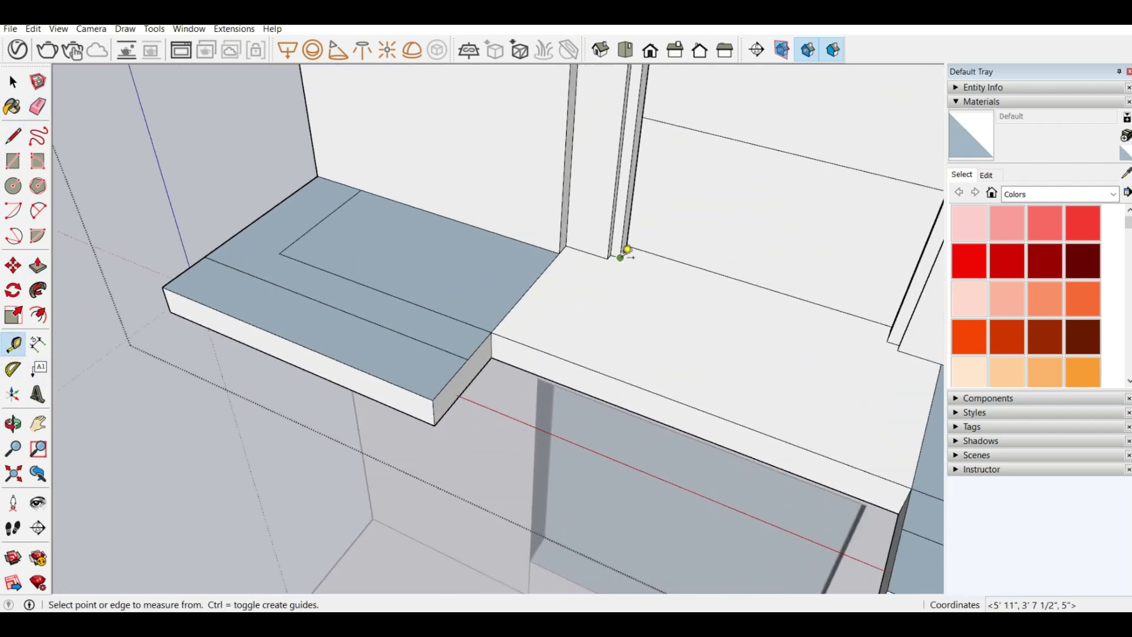
{"action": "left_click", "coordinate": [620, 258]}
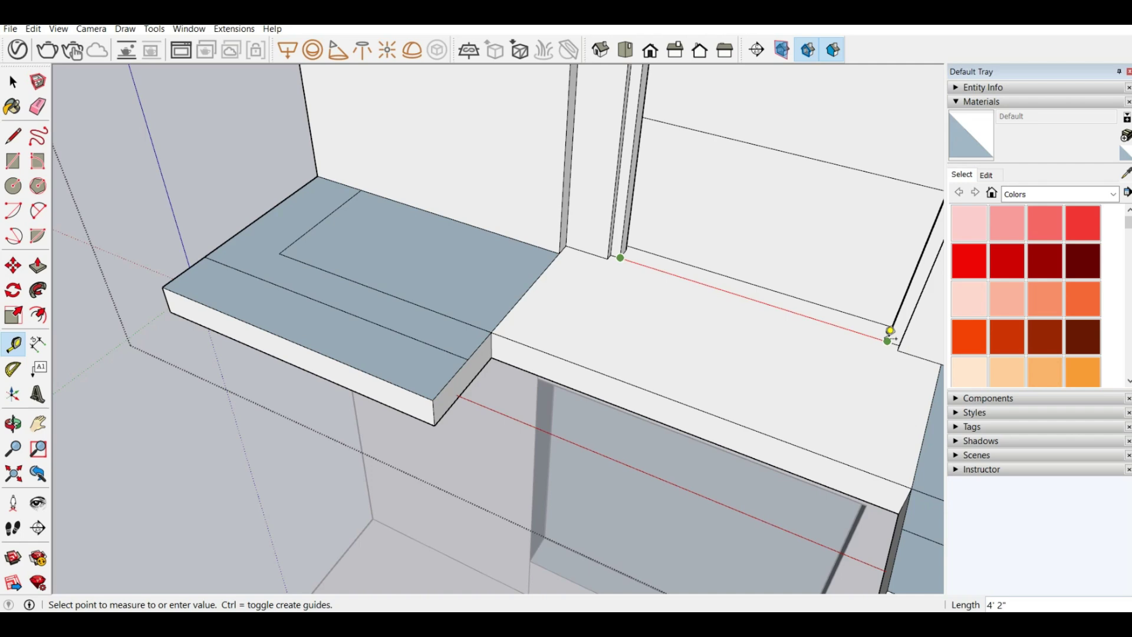
{"action": "left_click", "coordinate": [890, 335]}
Outline a 1' 6" by 3" rectangle on the floor against the inner face of the second frame post.
{"action": "middle_click_drag", "start_coordinate": [670, 299], "coordinate": [677, 116]}
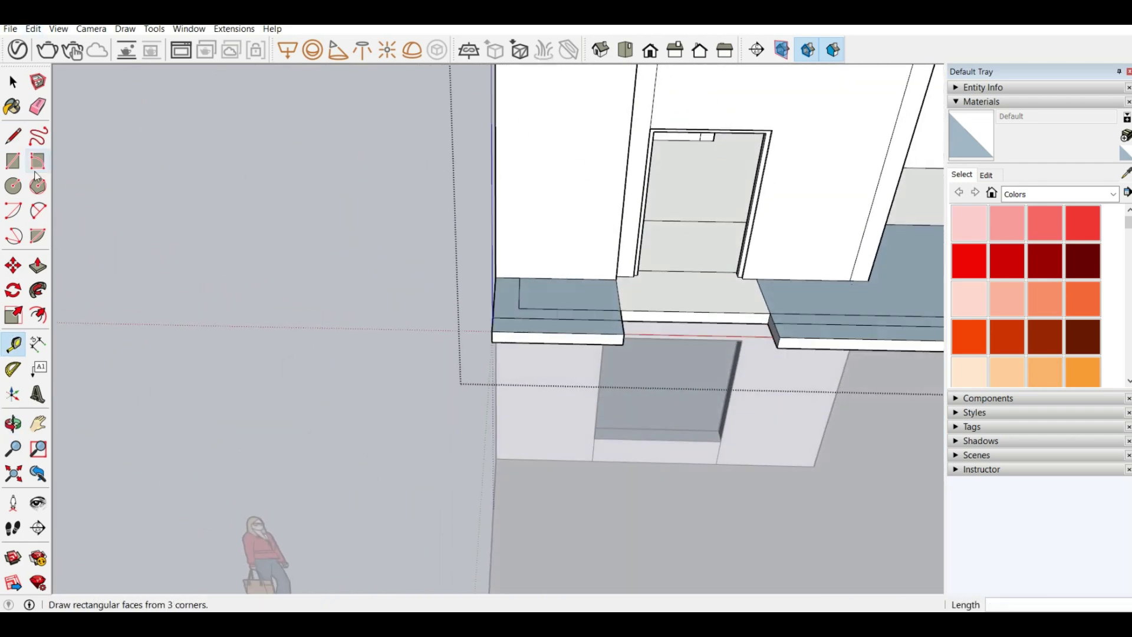
{"action": "left_click", "coordinate": [13, 136]}
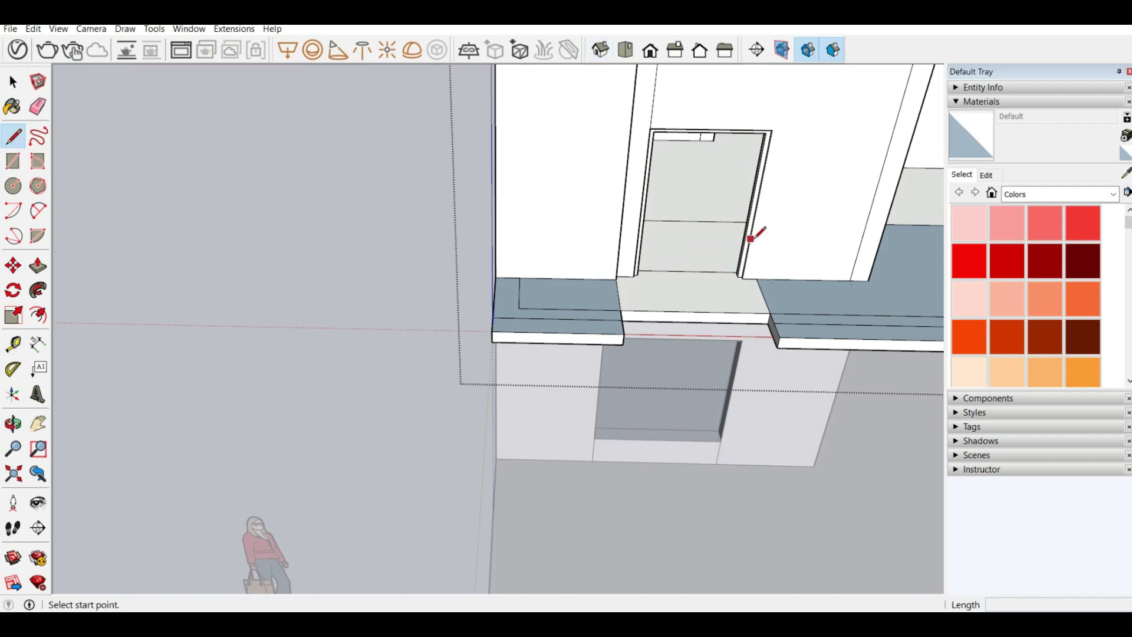
{"action": "scroll", "coordinate": [710, 295], "scroll_direction": "down", "scroll_amount": 2}
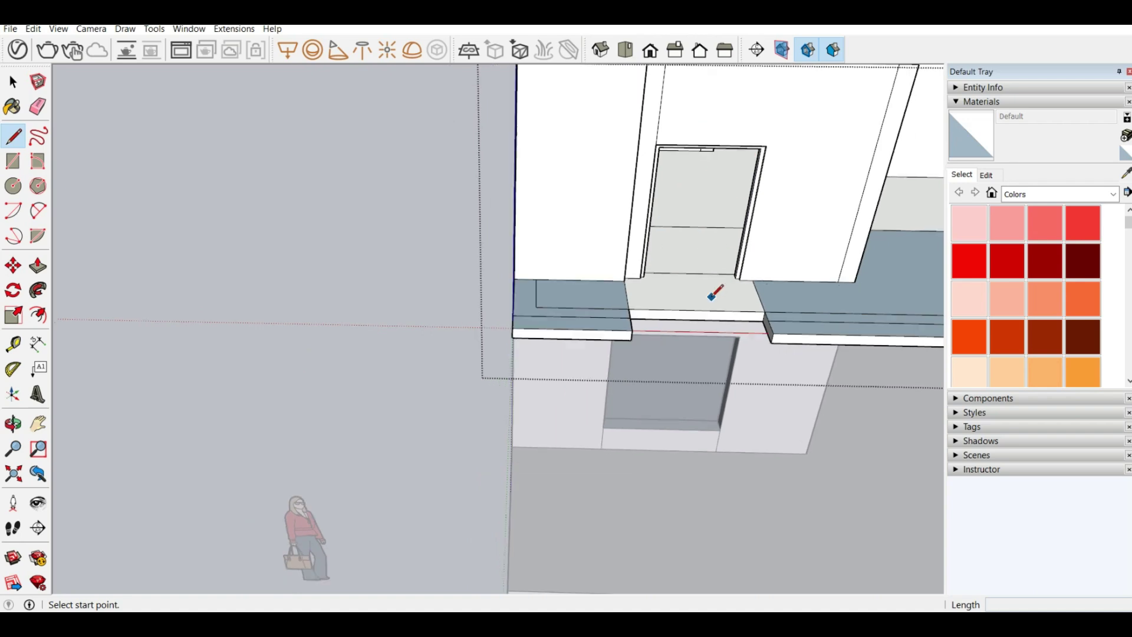
{"action": "scroll", "coordinate": [707, 148], "scroll_direction": "up", "scroll_amount": 4}
{"action": "middle_click_drag", "start_coordinate": [685, 201], "coordinate": [693, 212]}
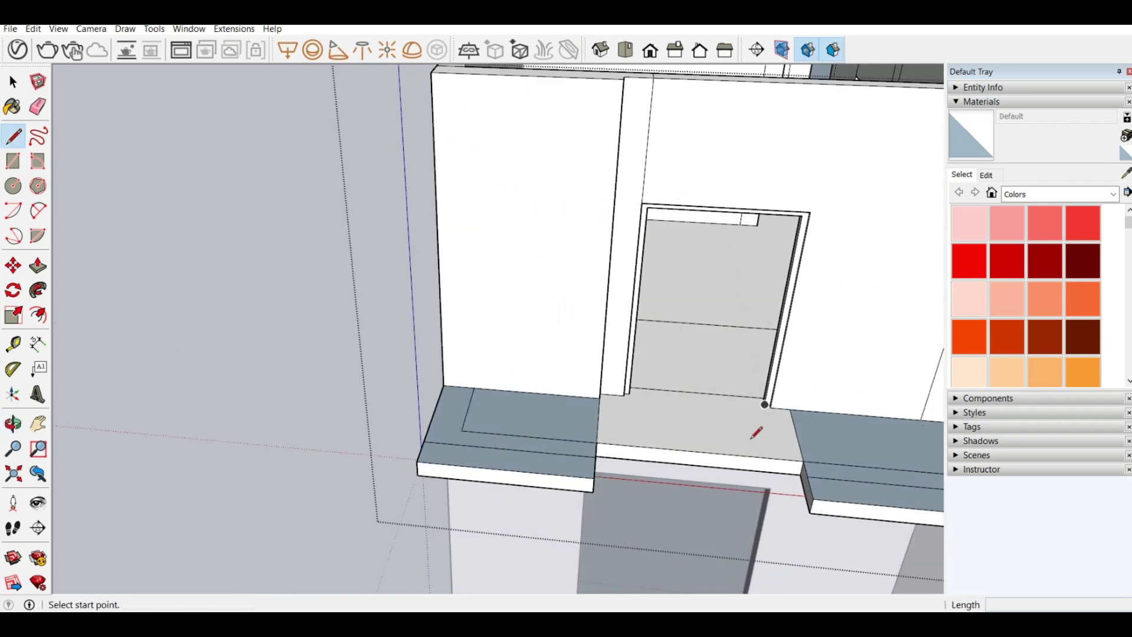
{"action": "scroll", "coordinate": [790, 375], "scroll_direction": "up", "scroll_amount": 5}
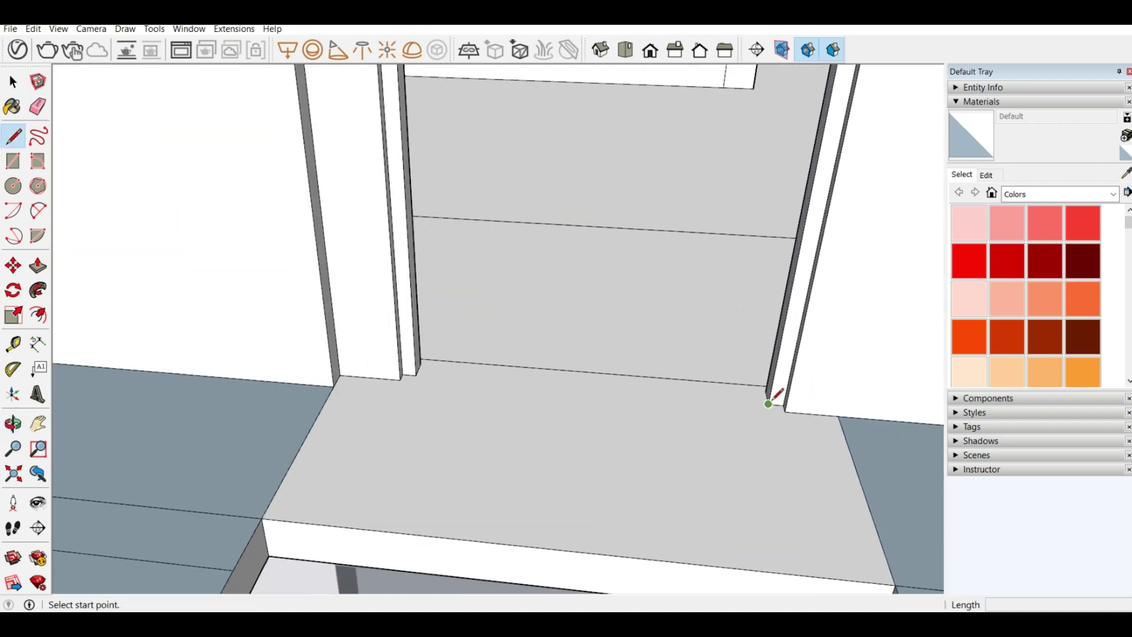
{"action": "left_click", "coordinate": [768, 403]}
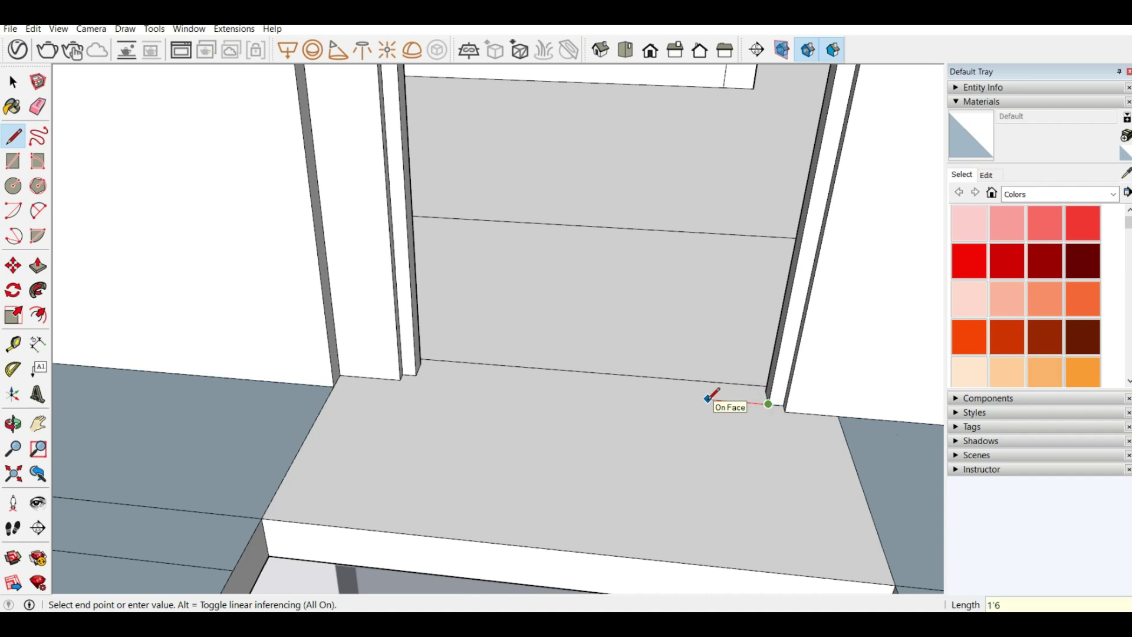
{"action": "left_click", "coordinate": [637, 393]}
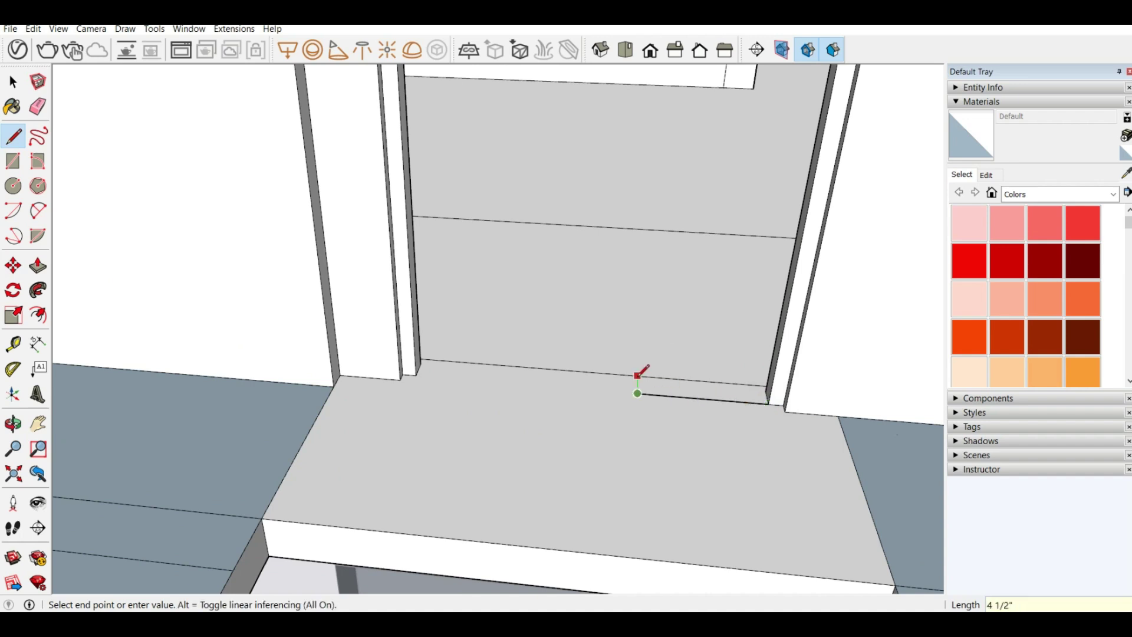
{"action": "middle_click_drag", "start_coordinate": [638, 375], "coordinate": [651, 420]}
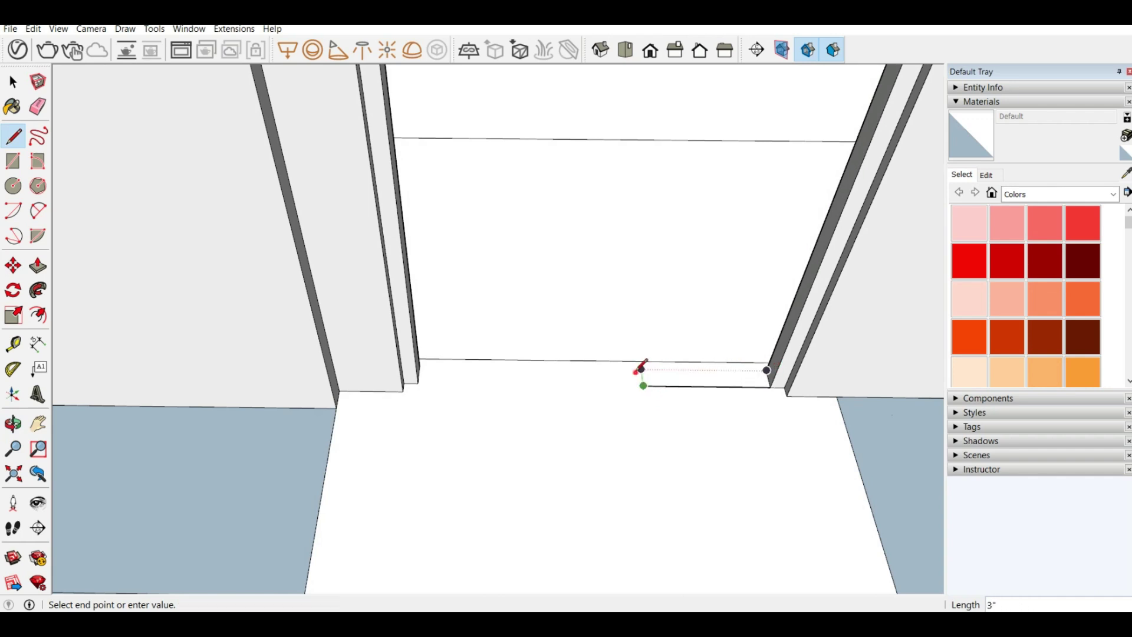
{"action": "left_click", "coordinate": [642, 369]}
{"action": "left_click", "coordinate": [766, 370]}
{"action": "scroll", "coordinate": [355, 389], "scroll_direction": "down", "scroll_amount": 3}
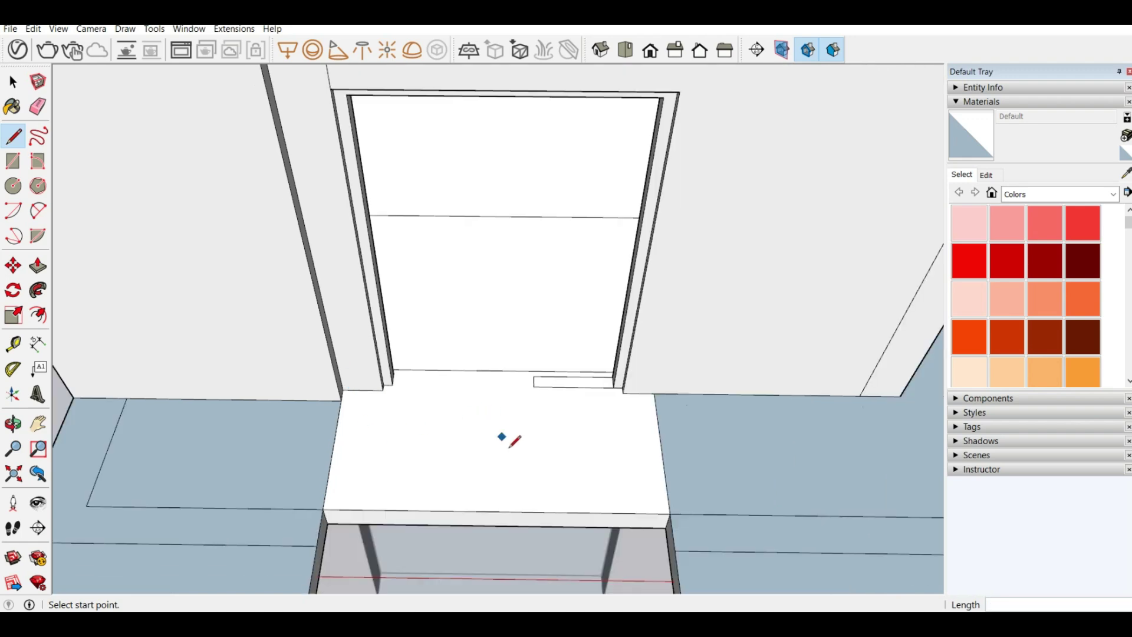
Mark 1' 6" from the second post along the underside of the frame head and draw a 3" line across it.
{"action": "scroll", "coordinate": [508, 447], "scroll_direction": "down", "scroll_amount": 3}
{"action": "mouse_move", "coordinate": [491, 446]}
{"action": "middle_mouse_down"}
{"action": "mouse_move", "coordinate": [500, 212]}
{"action": "mouse_move", "coordinate": [519, 131]}
{"action": "middle_mouse_up"}
{"action": "scroll", "coordinate": [540, 135], "scroll_direction": "up", "scroll_amount": 3}
{"action": "middle_click_drag", "start_coordinate": [488, 182], "coordinate": [638, 267]}
{"action": "left_click", "coordinate": [619, 287]}
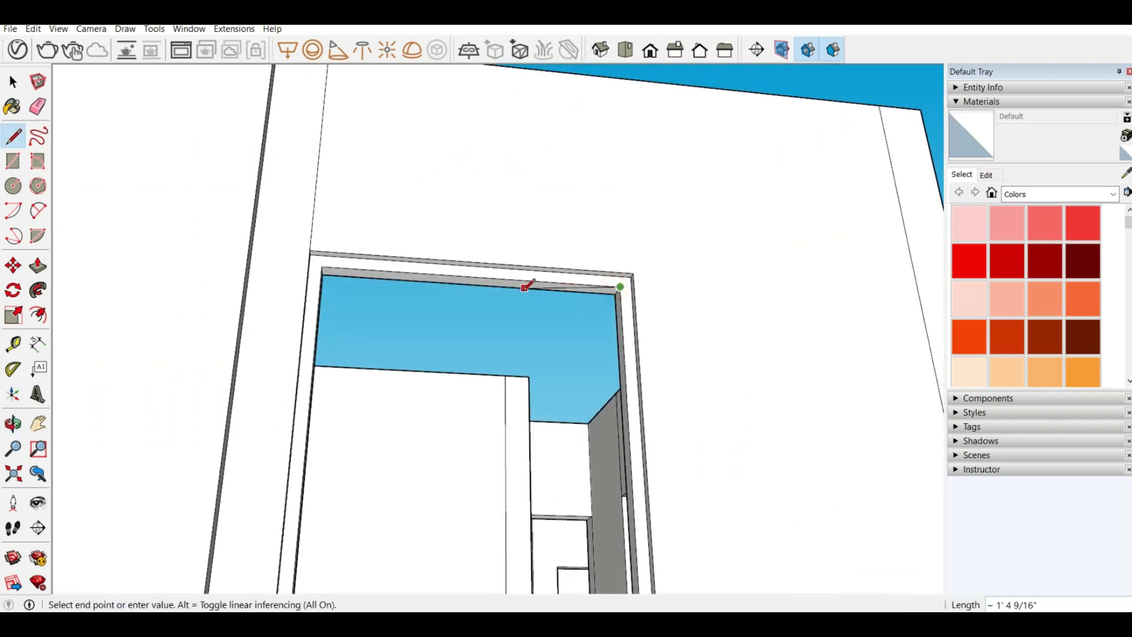
{"action": "key", "text": "Escape"}
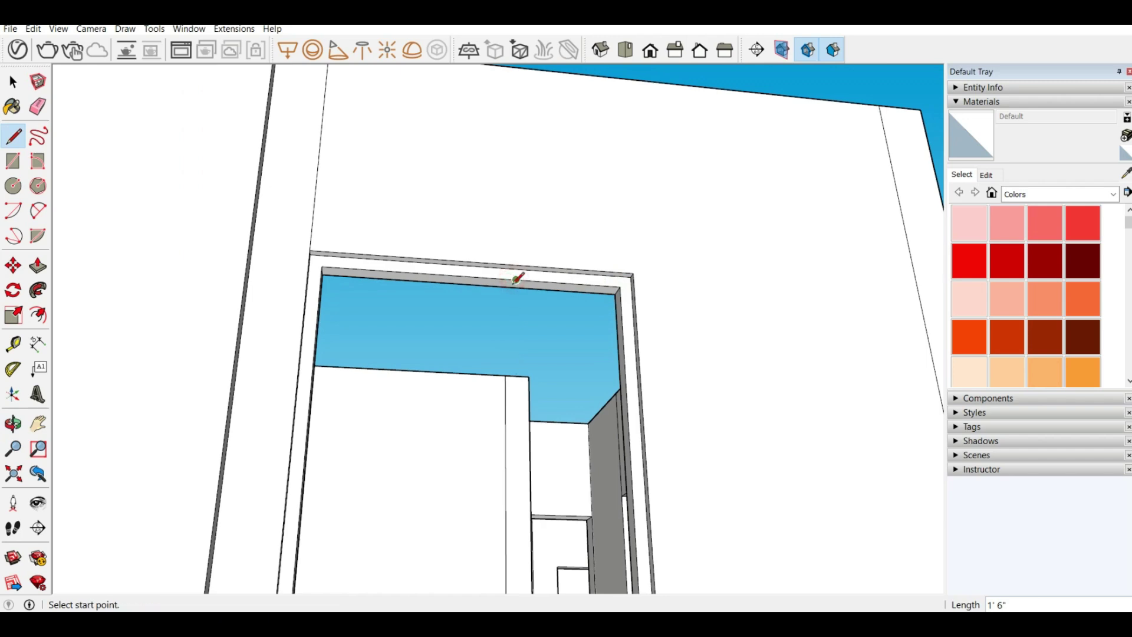
{"action": "left_click", "coordinate": [516, 280]}
{"action": "scroll", "coordinate": [516, 282], "scroll_direction": "up", "scroll_amount": 2}
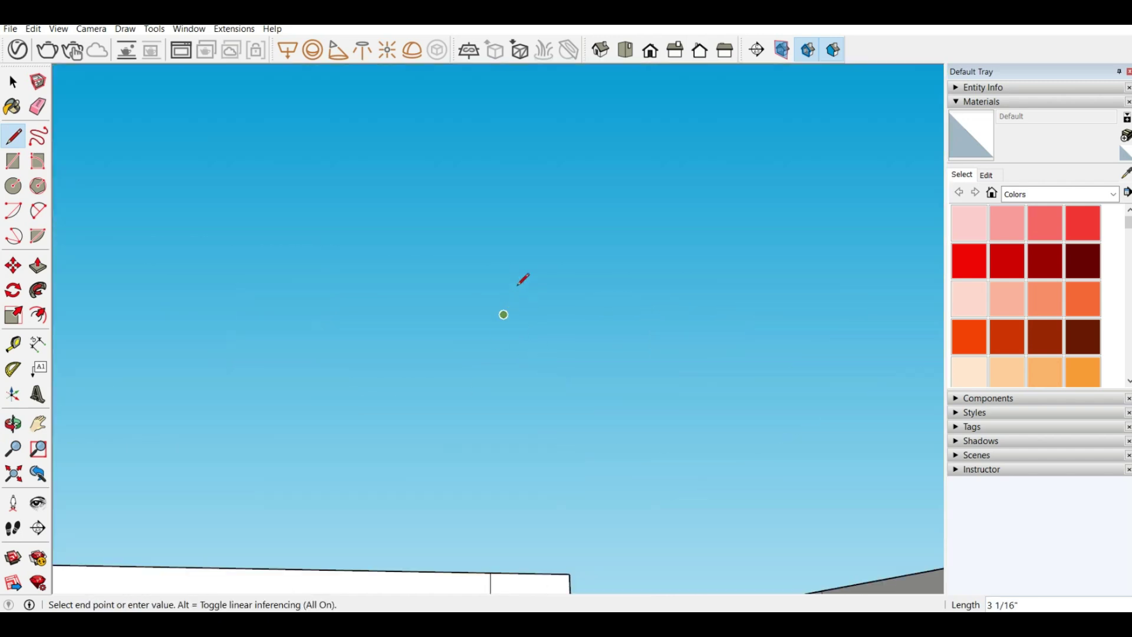
{"action": "scroll", "coordinate": [518, 285], "scroll_direction": "down", "scroll_amount": 2}
{"action": "scroll", "coordinate": [532, 299], "scroll_direction": "up", "scroll_amount": 1}
{"action": "scroll", "coordinate": [577, 277], "scroll_direction": "down", "scroll_amount": 1}
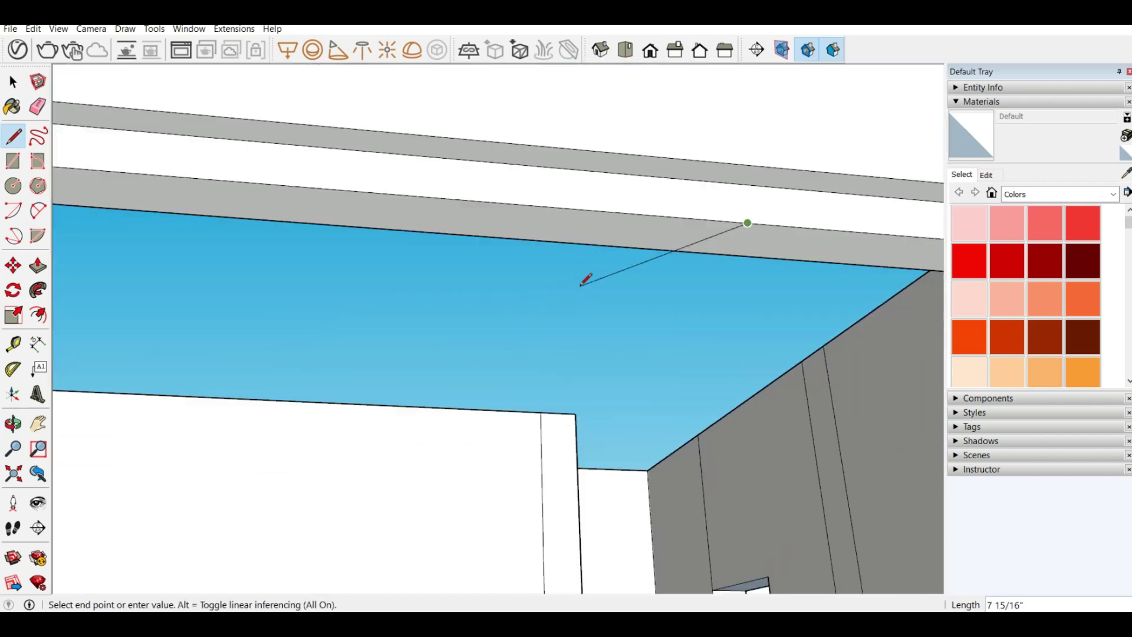
{"action": "left_click", "coordinate": [720, 254]}
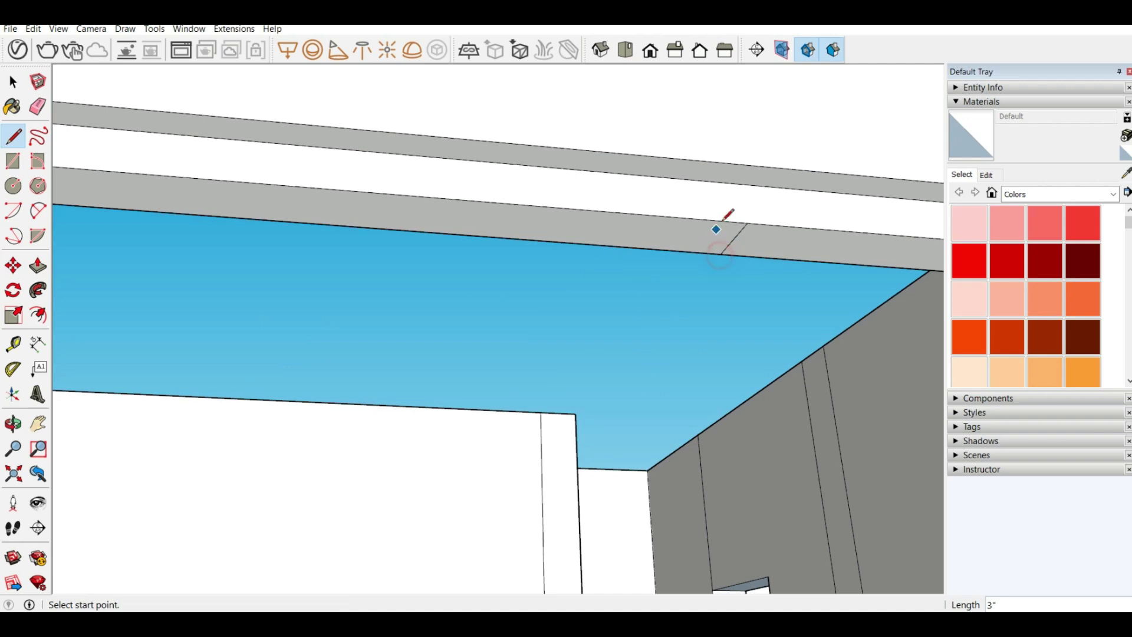
Mark off a 2" section beside that line with a second line across the underside of the frame head.
{"action": "left_click", "coordinate": [747, 223]}
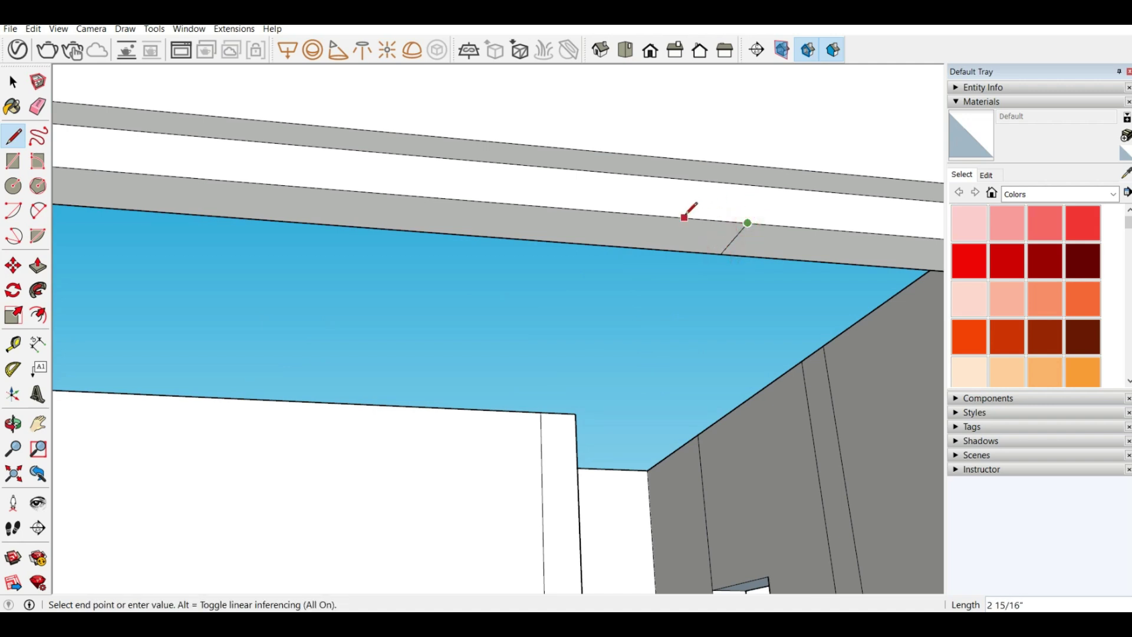
{"action": "type", "text": "2"}
{"action": "key", "text": "Return"}
{"action": "left_click", "coordinate": [704, 218]}
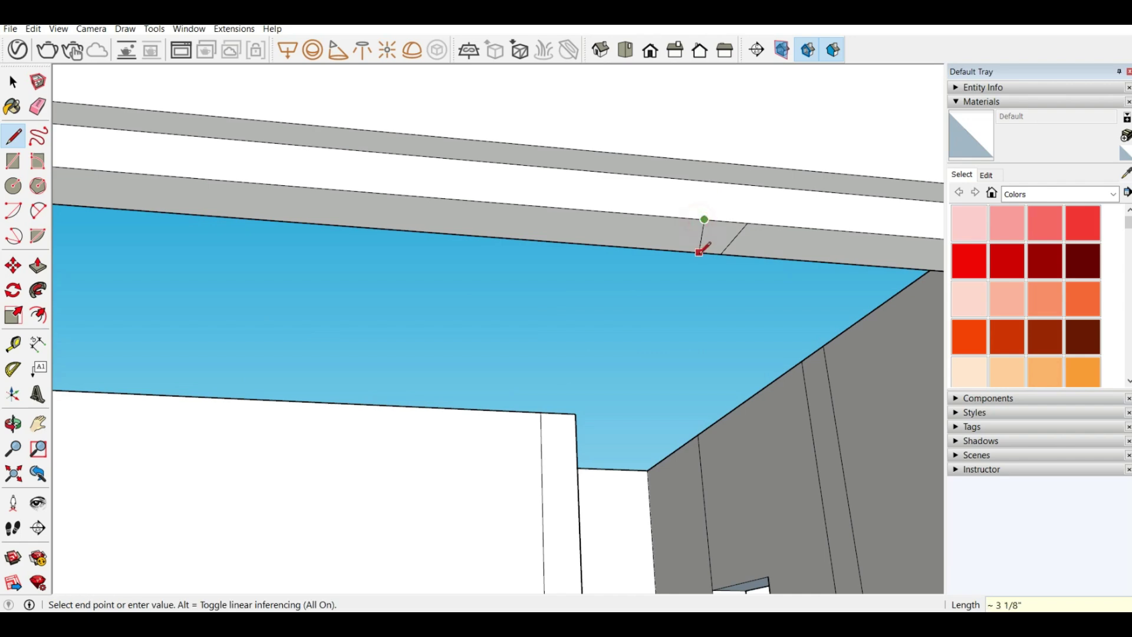
{"action": "left_click", "coordinate": [682, 251]}
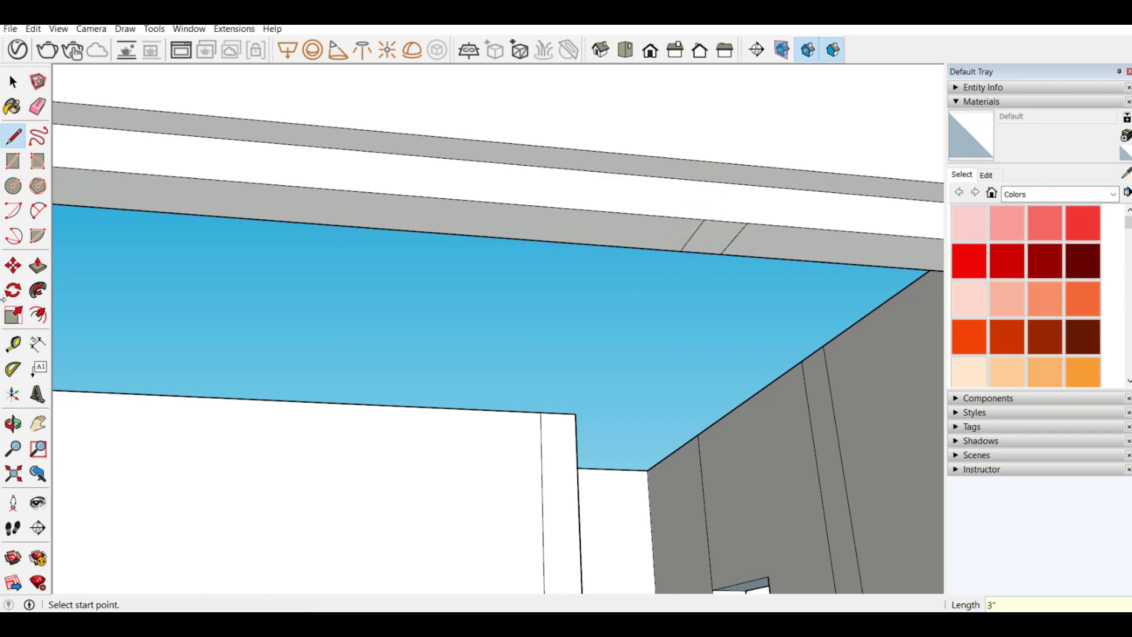
Pull the marked 2" section of the frame head down 6' 4" to the floor to form the intermediate post.
{"action": "key", "text": "p"}
{"action": "left_click", "coordinate": [715, 235]}
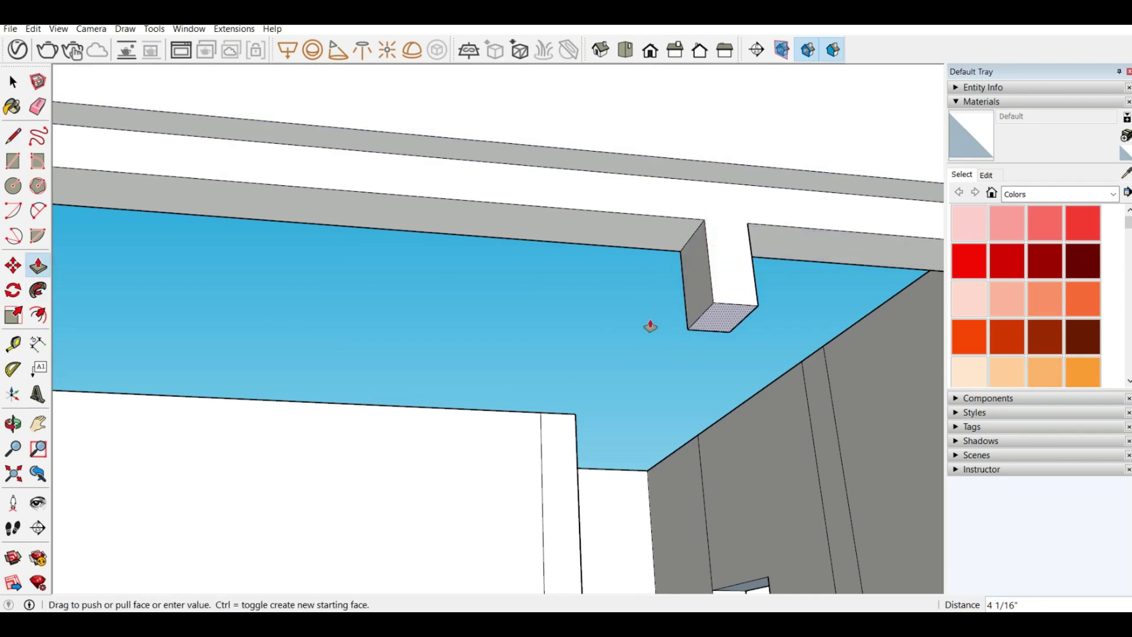
{"action": "scroll", "coordinate": [650, 326], "scroll_direction": "down", "scroll_amount": 7}
{"action": "middle_click_drag", "start_coordinate": [547, 249], "coordinate": [560, 594]}
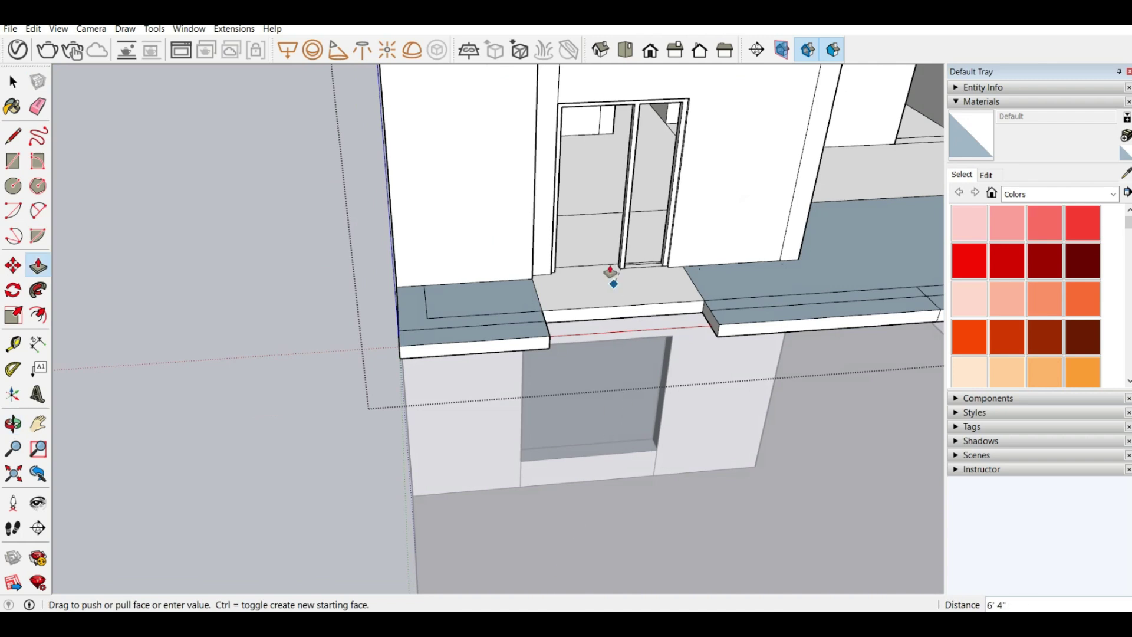
{"action": "left_click", "coordinate": [635, 269]}
Pull the floor rectangle between the intermediate and second posts up 2" to form a sill.
{"action": "scroll", "coordinate": [568, 171], "scroll_direction": "up", "scroll_amount": 4}
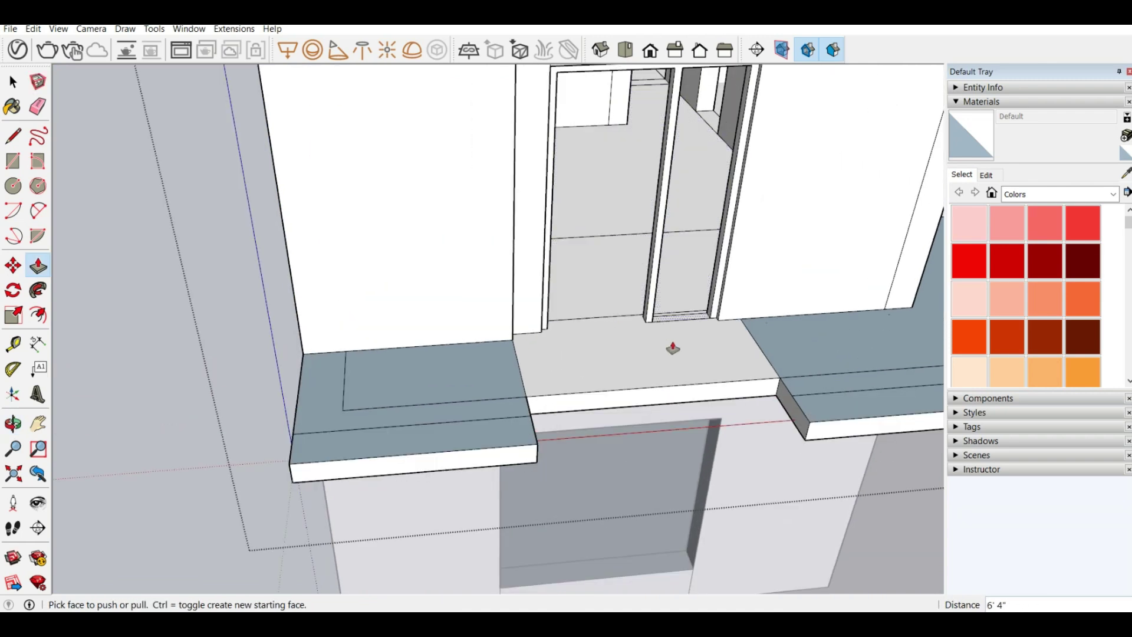
{"action": "left_click", "coordinate": [682, 322]}
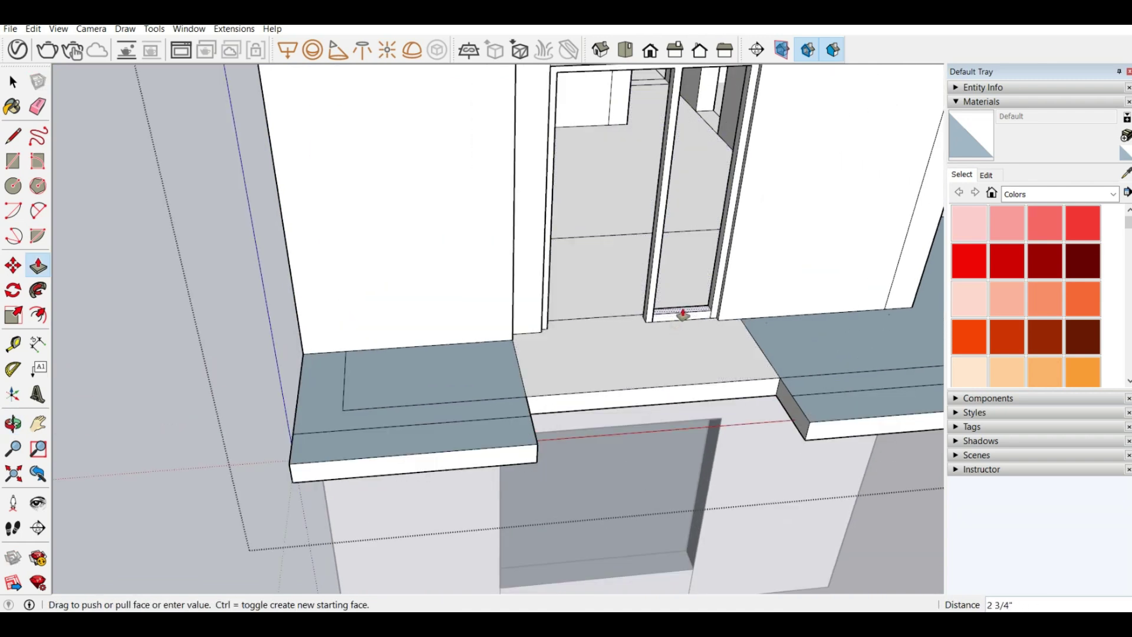
{"action": "key", "text": "Return"}
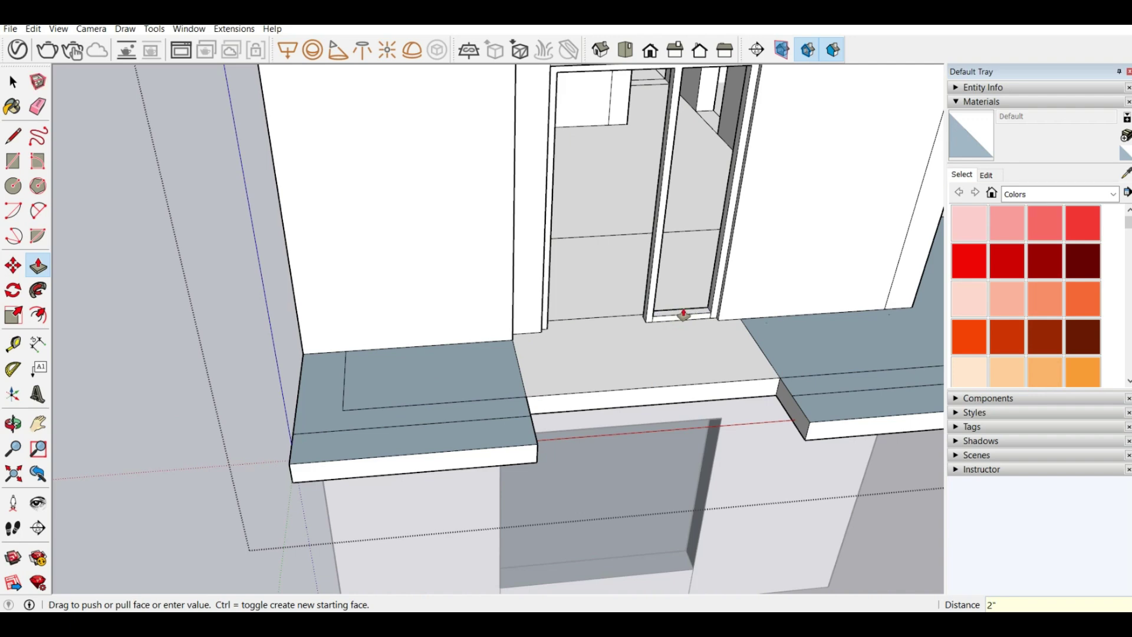
Fill the narrow side opening with a 1' 6" by 6' 2" rectangle set at the midpoint of the frame's depth.
{"action": "middle_click_drag", "start_coordinate": [674, 329], "coordinate": [510, 258]}
{"action": "scroll", "coordinate": [510, 258], "scroll_direction": "down", "scroll_amount": 2}
{"action": "scroll", "coordinate": [677, 192], "scroll_direction": "up", "scroll_amount": 2}
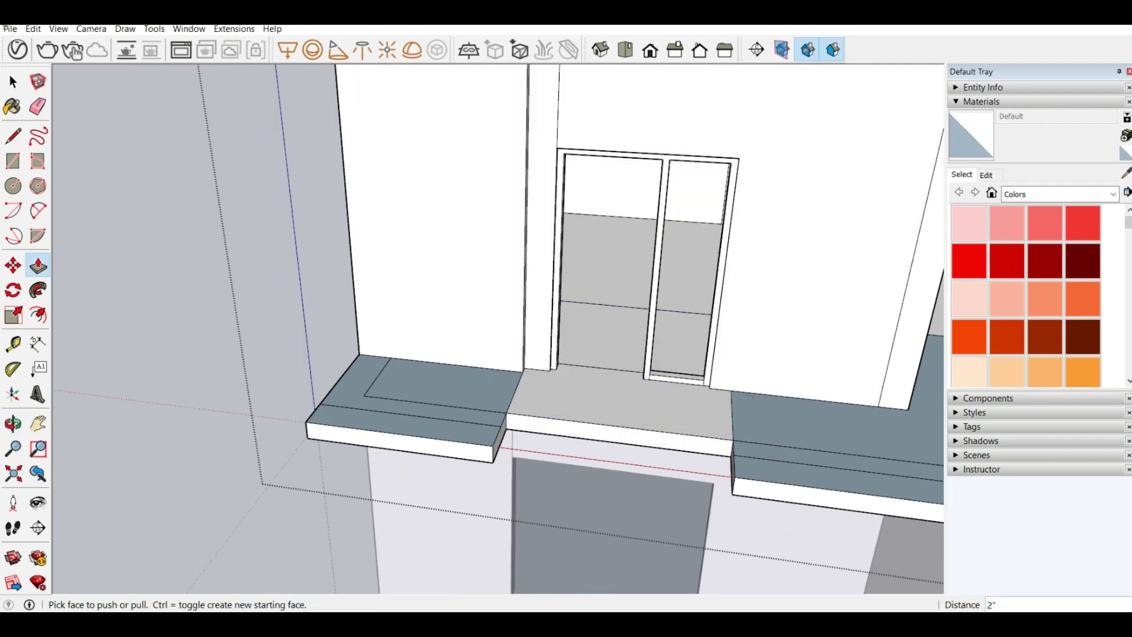
{"action": "left_click", "coordinate": [20, 158]}
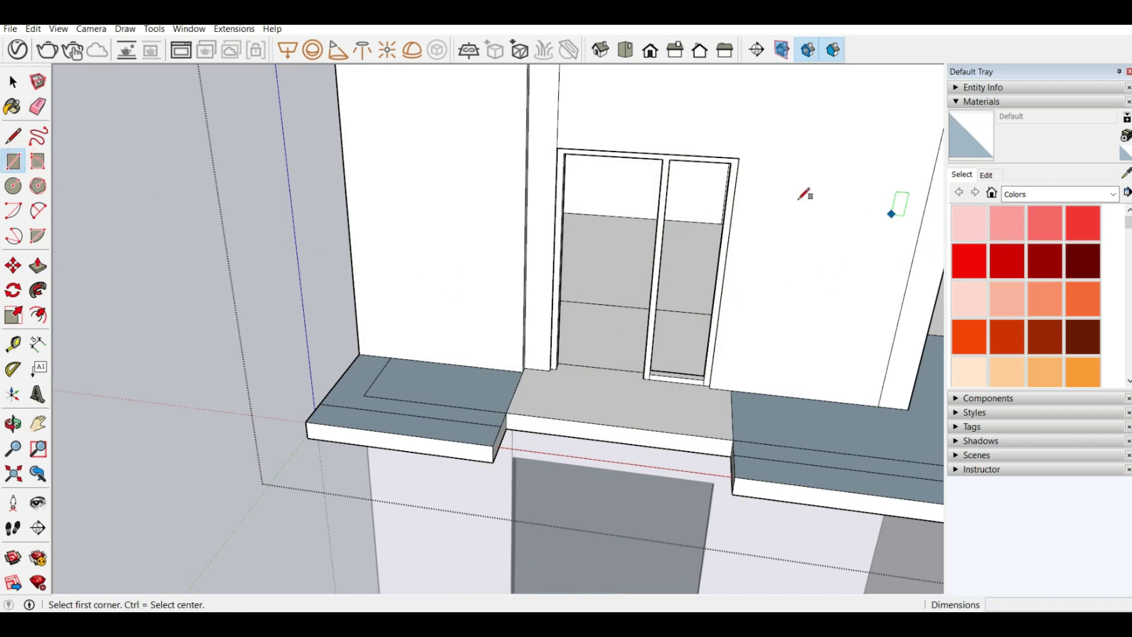
{"action": "scroll", "coordinate": [802, 186], "scroll_direction": "up", "scroll_amount": 3}
{"action": "middle_click_drag", "start_coordinate": [766, 171], "coordinate": [619, 96]}
{"action": "scroll", "coordinate": [753, 222], "scroll_direction": "up", "scroll_amount": 2}
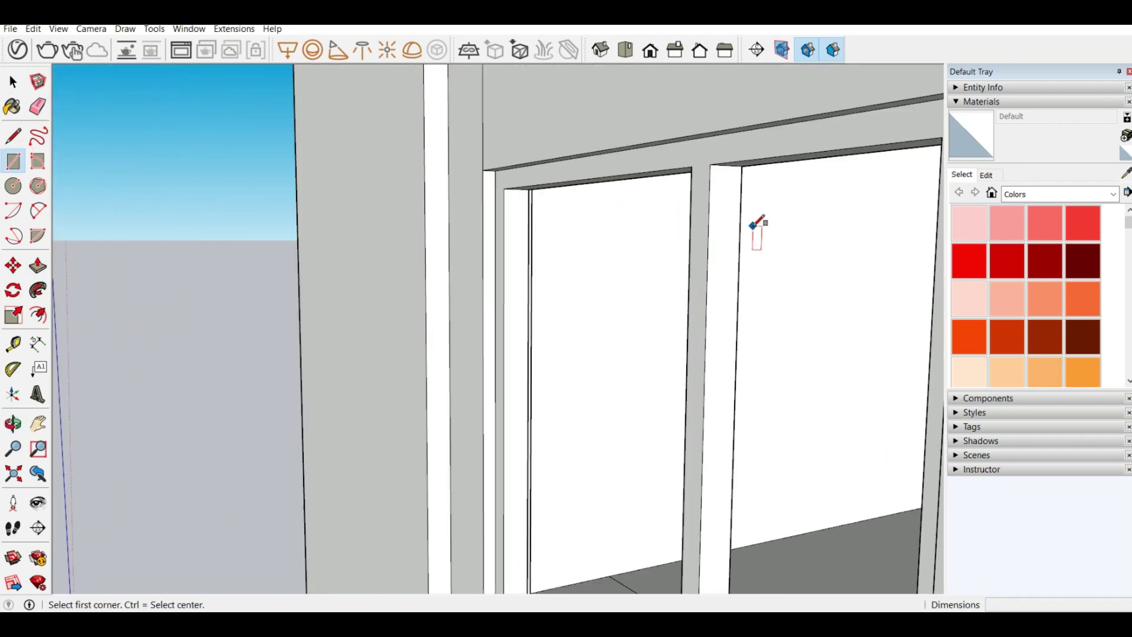
{"action": "mouse_move", "coordinate": [753, 222]}
{"action": "middle_mouse_down"}
{"action": "mouse_move", "coordinate": [746, 191]}
{"action": "mouse_move", "coordinate": [884, 298]}
{"action": "mouse_move", "coordinate": [581, 283]}
{"action": "middle_mouse_up"}
{"action": "left_click", "coordinate": [731, 178]}
{"action": "scroll", "coordinate": [709, 508], "scroll_direction": "up", "scroll_amount": 3}
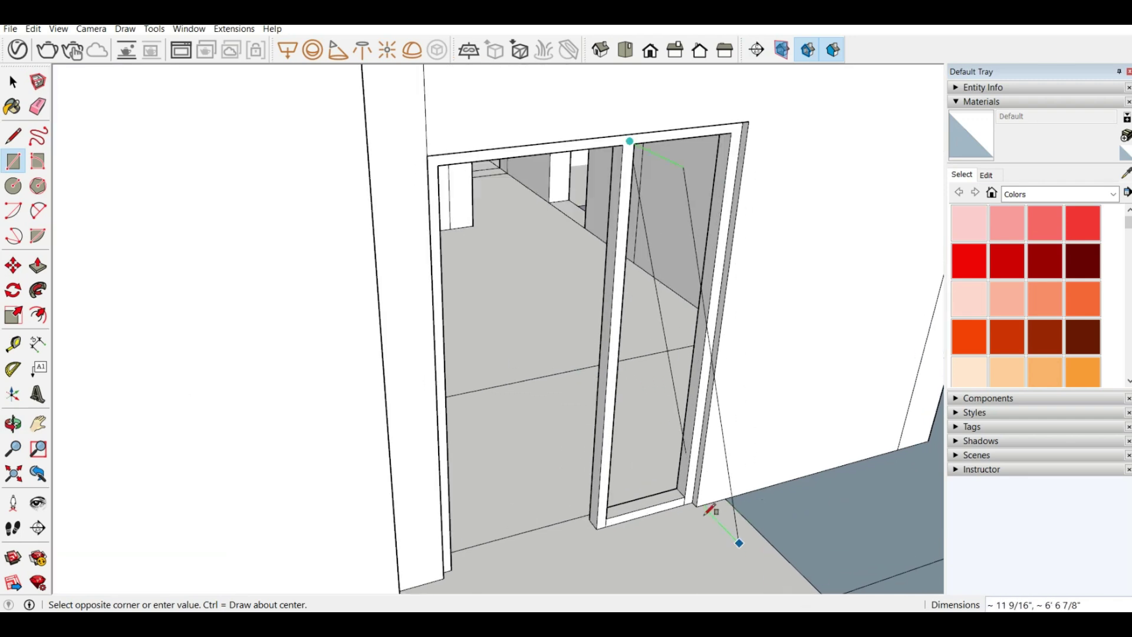
{"action": "scroll", "coordinate": [709, 508], "scroll_direction": "up", "scroll_amount": 2}
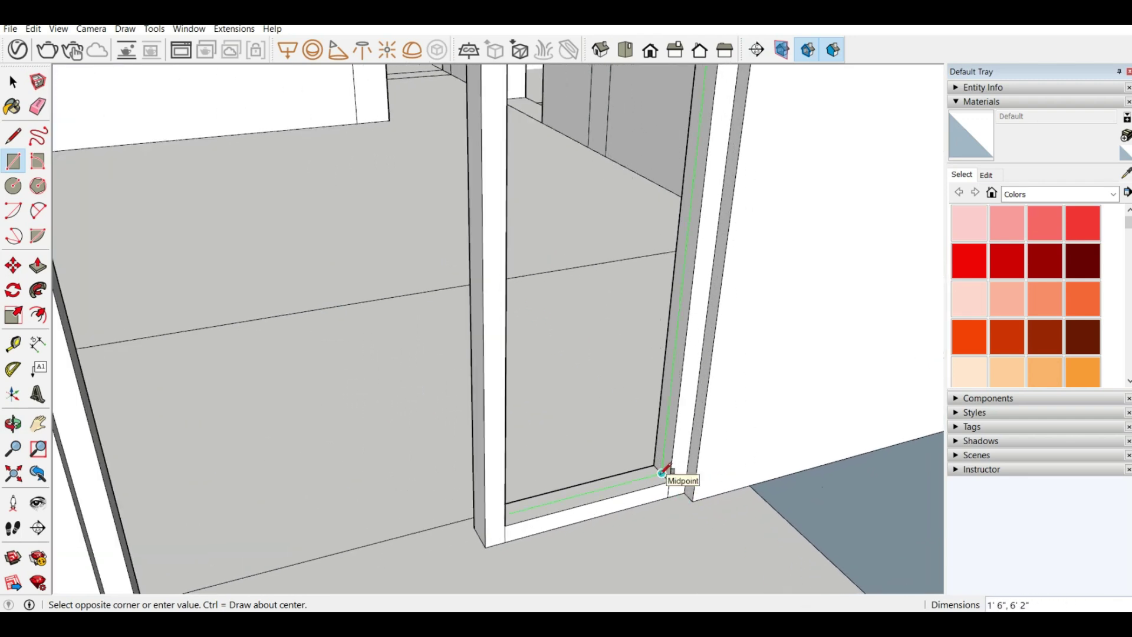
{"action": "scroll", "coordinate": [425, 384], "scroll_direction": "down", "scroll_amount": 2}
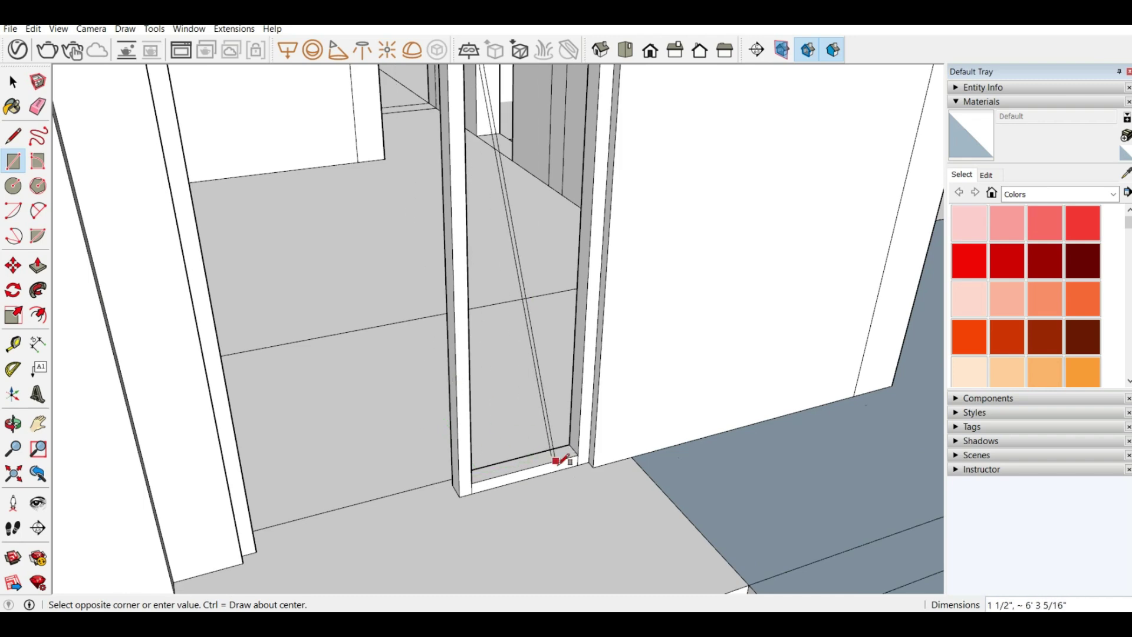
{"action": "scroll", "coordinate": [566, 453], "scroll_direction": "up", "scroll_amount": 2}
{"action": "scroll", "coordinate": [588, 443], "scroll_direction": "up", "scroll_amount": 2}
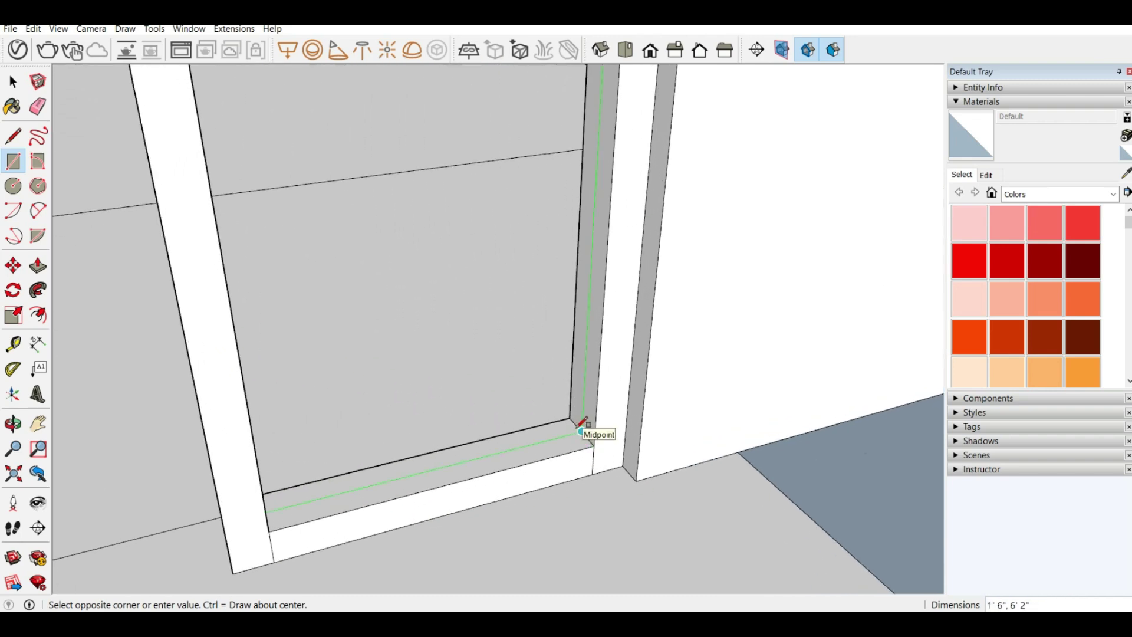
{"action": "left_click", "coordinate": [579, 423]}
Reverse the narrow side panel's face so its front side faces outward.
{"action": "scroll", "coordinate": [581, 424], "scroll_direction": "down", "scroll_amount": 4}
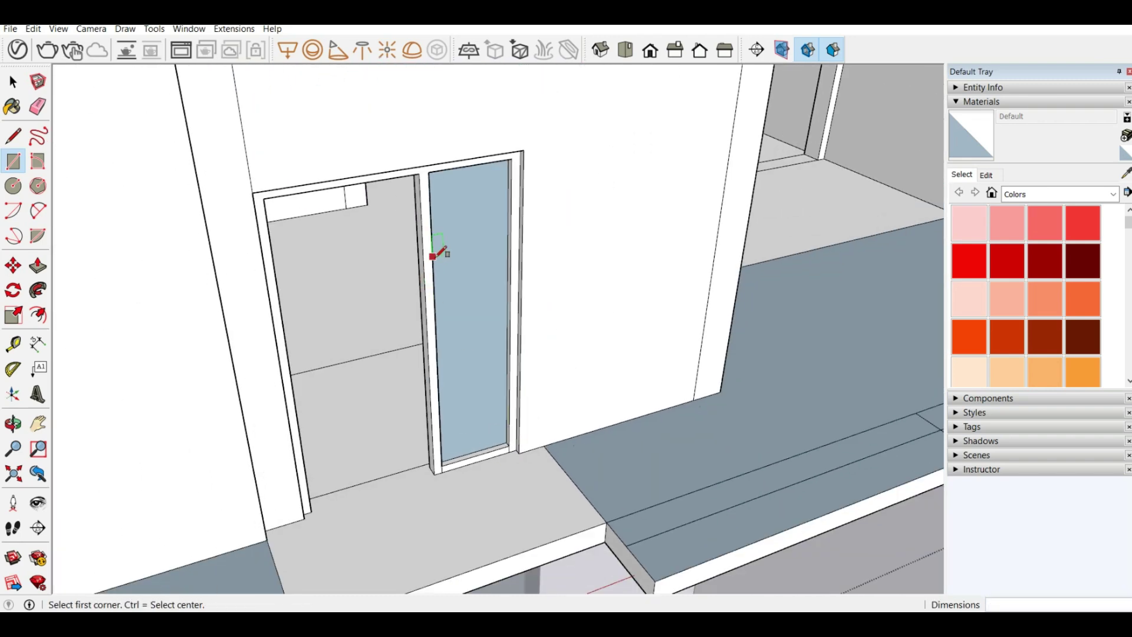
{"action": "middle_click_drag", "start_coordinate": [434, 255], "coordinate": [471, 174]}
{"action": "scroll", "coordinate": [514, 240], "scroll_direction": "up", "scroll_amount": 3}
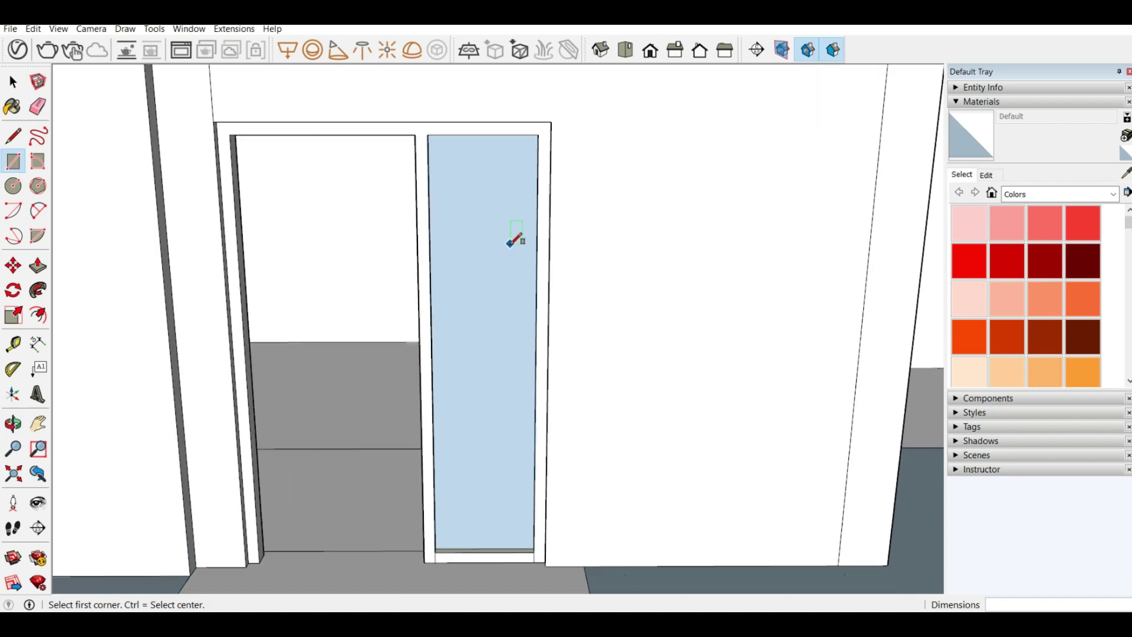
{"action": "middle_click_drag", "start_coordinate": [468, 220], "coordinate": [358, 246]}
{"action": "scroll", "coordinate": [462, 189], "scroll_direction": "down", "scroll_amount": 3}
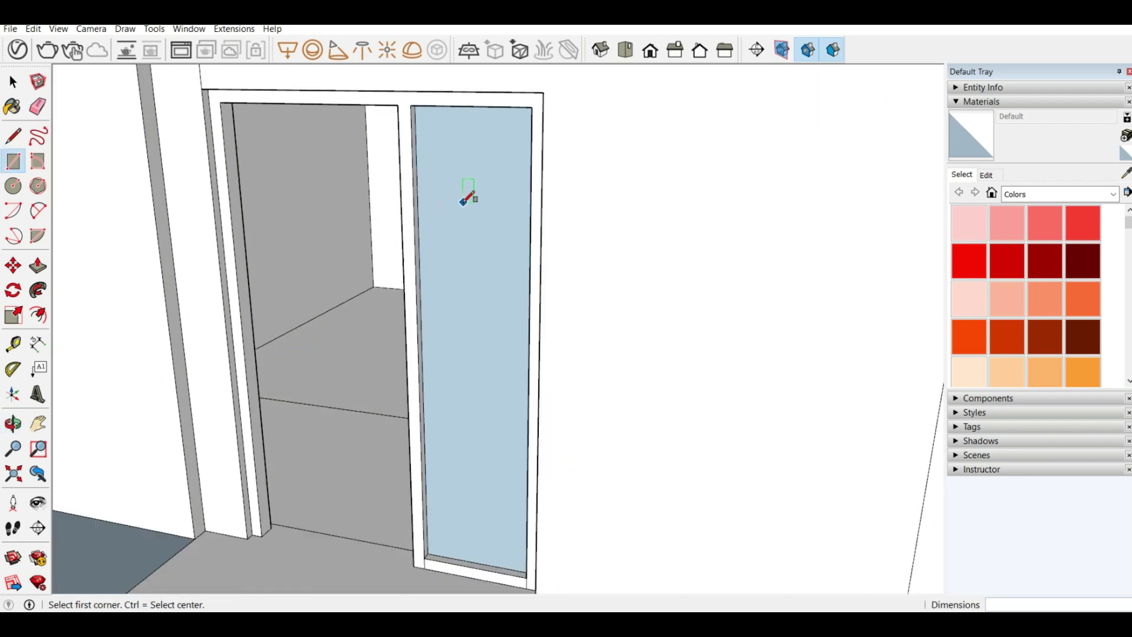
{"action": "scroll", "coordinate": [461, 200], "scroll_direction": "up", "scroll_amount": 3}
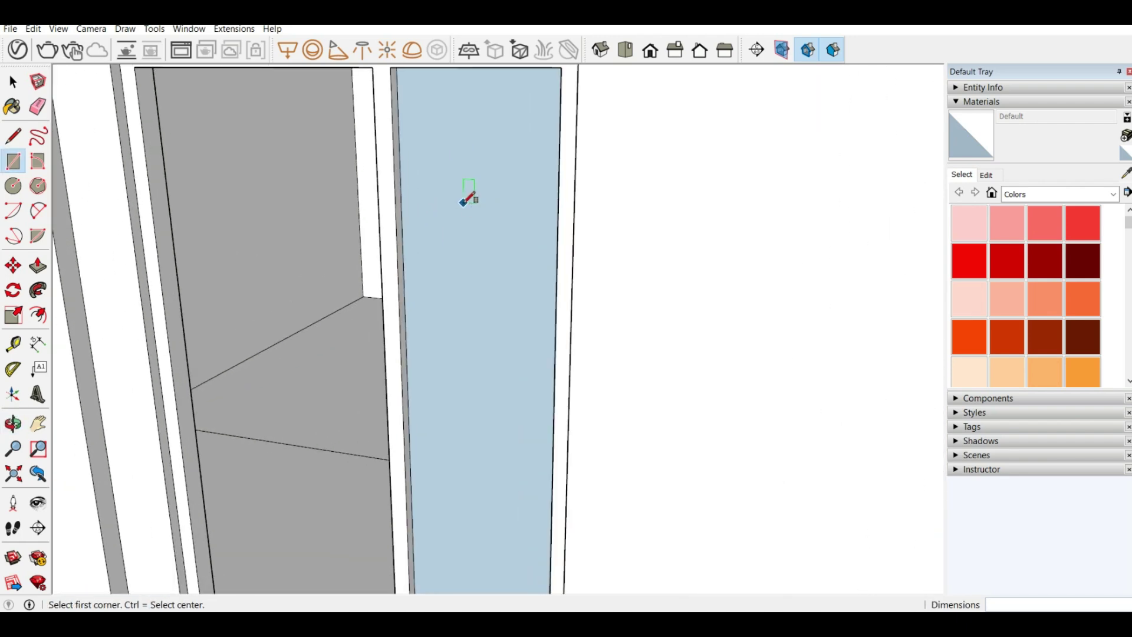
{"action": "scroll", "coordinate": [516, 230], "scroll_direction": "down", "scroll_amount": 3}
{"action": "scroll", "coordinate": [487, 238], "scroll_direction": "up", "scroll_amount": 3}
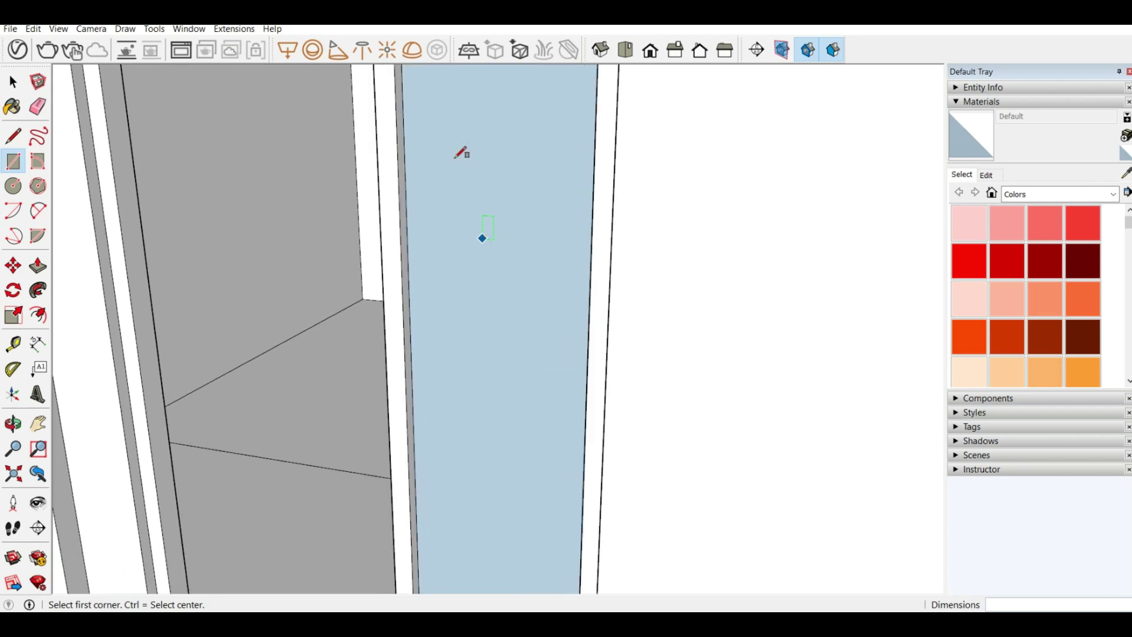
{"action": "right_click", "coordinate": [473, 210]}
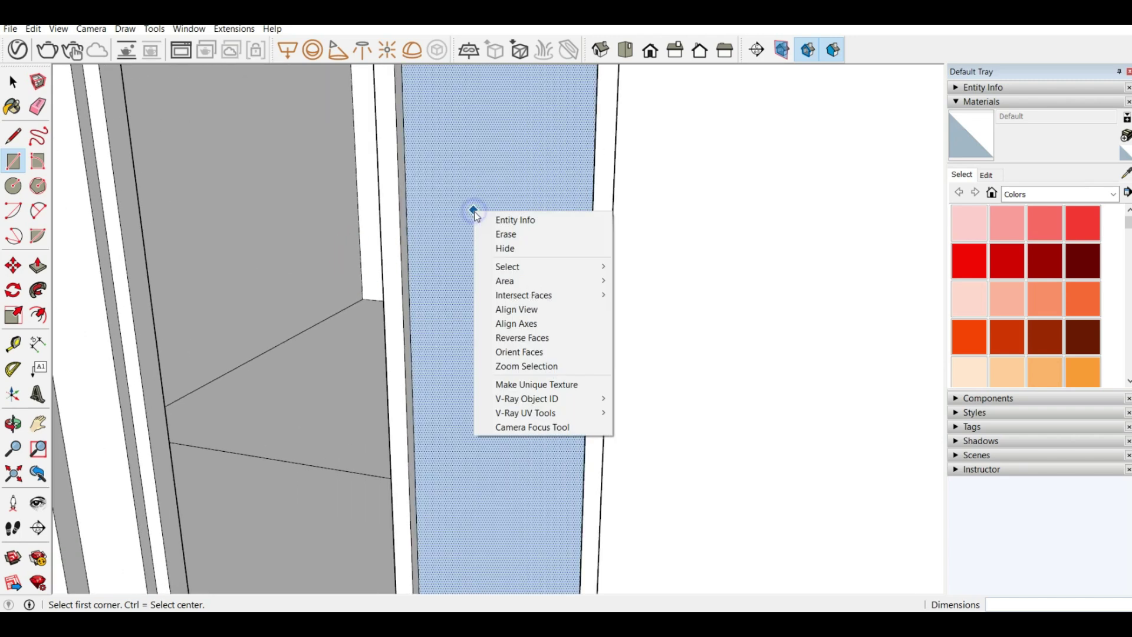
{"action": "left_click", "coordinate": [554, 342]}
{"action": "scroll", "coordinate": [551, 329], "scroll_direction": "down", "scroll_amount": 4}
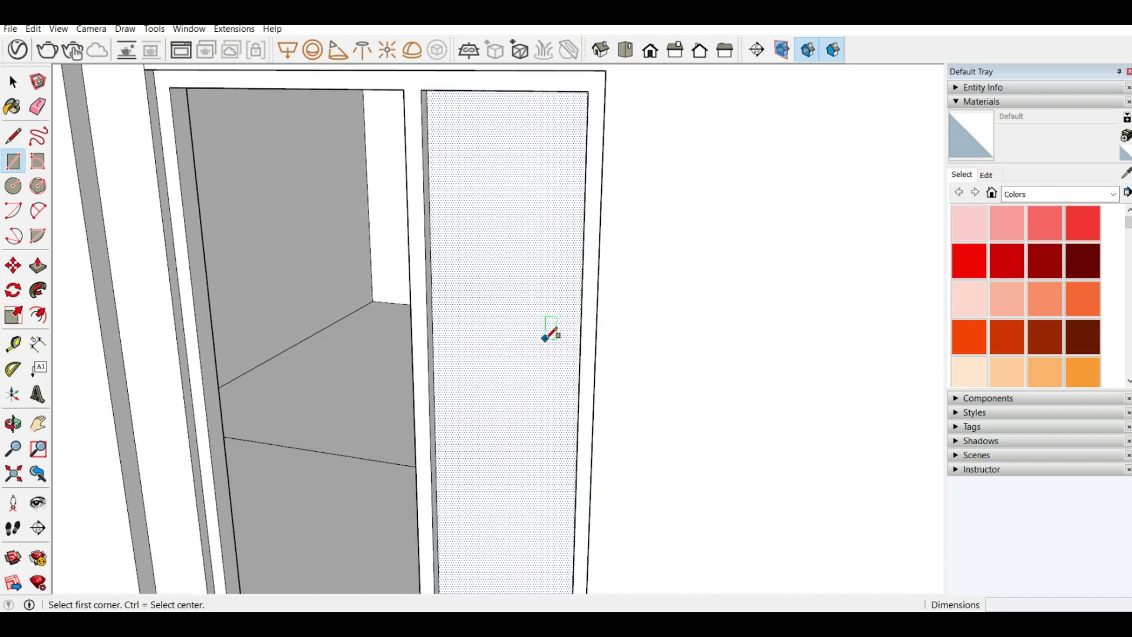
{"action": "scroll", "coordinate": [457, 256], "scroll_direction": "down", "scroll_amount": 2}
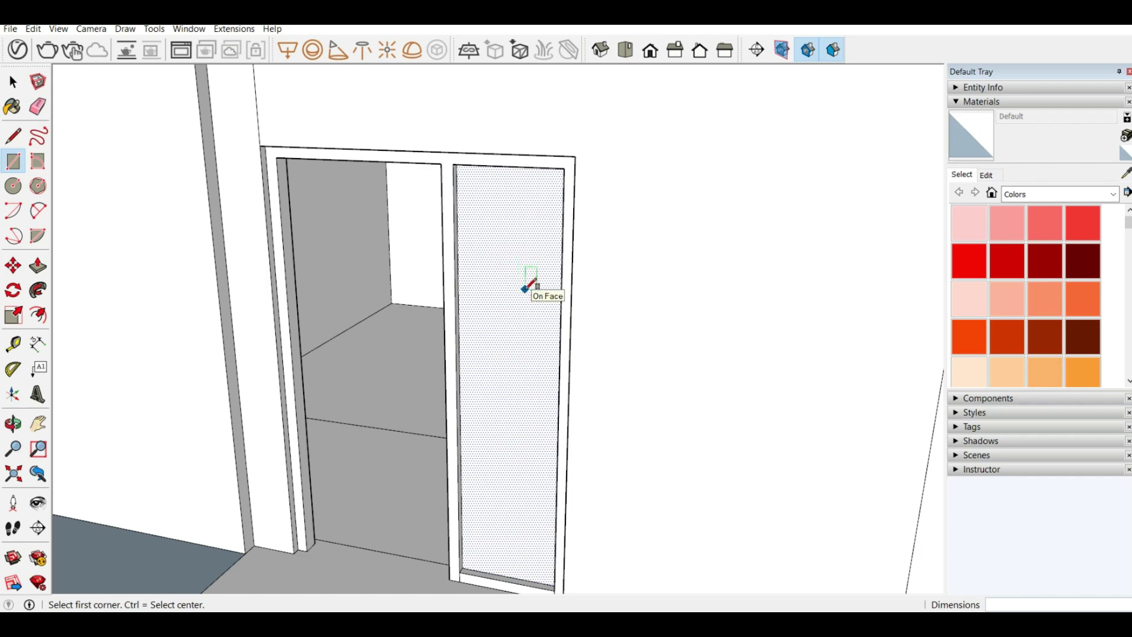
Fill the door opening between the first and intermediate posts with a rectangle set at the midpoint of the frame's depth.
{"action": "scroll", "coordinate": [527, 285], "scroll_direction": "down", "scroll_amount": 3}
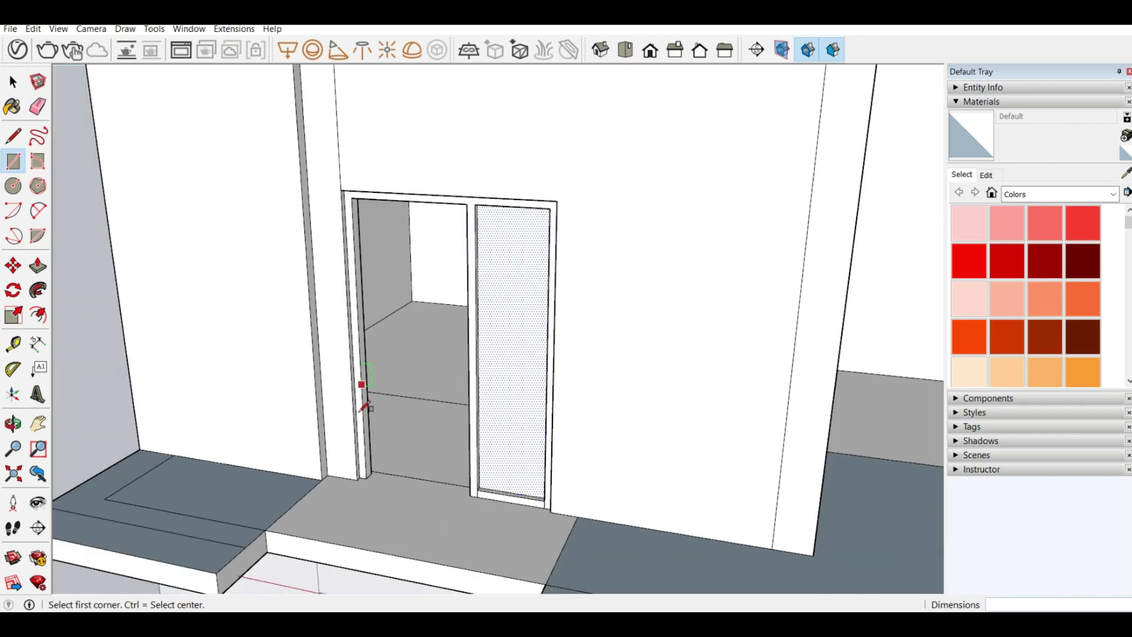
{"action": "scroll", "coordinate": [368, 476], "scroll_direction": "up", "scroll_amount": 2}
{"action": "scroll", "coordinate": [361, 473], "scroll_direction": "up", "scroll_amount": 2}
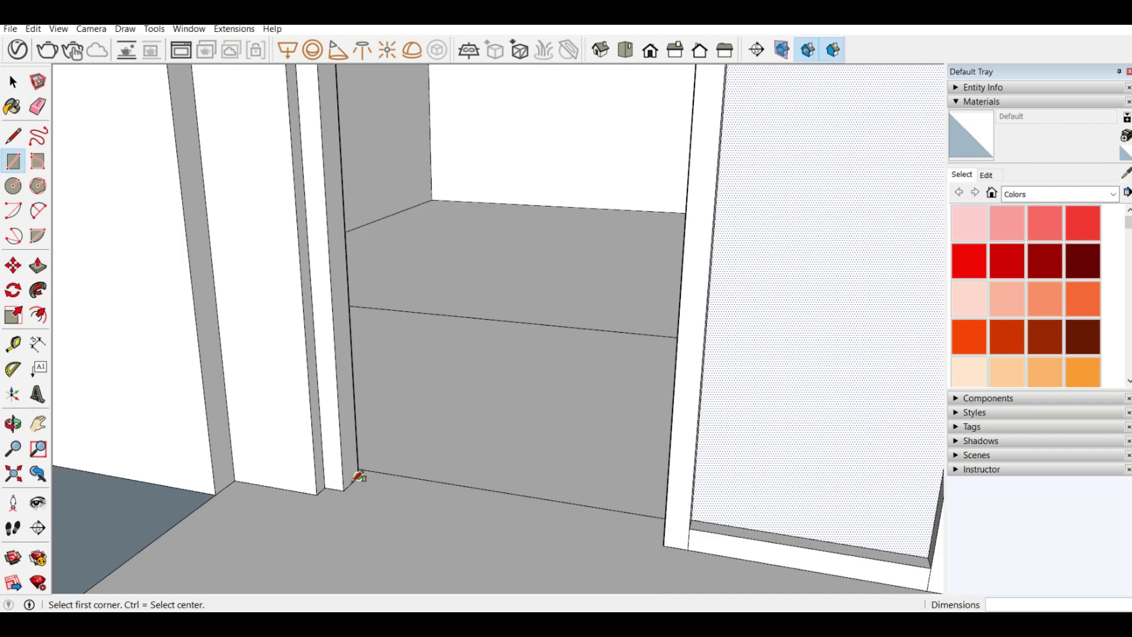
{"action": "scroll", "coordinate": [352, 482], "scroll_direction": "up", "scroll_amount": 3}
{"action": "left_click", "coordinate": [352, 481]}
{"action": "scroll", "coordinate": [496, 508], "scroll_direction": "down", "scroll_amount": 4}
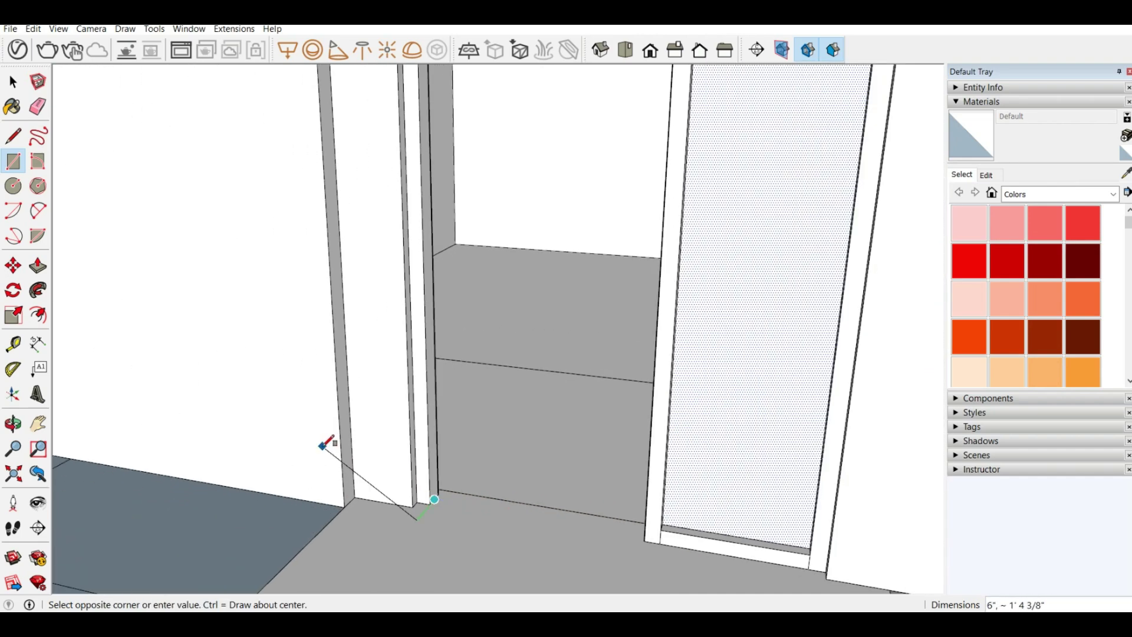
{"action": "scroll", "coordinate": [324, 446], "scroll_direction": "down", "scroll_amount": 4}
{"action": "middle_click_drag", "start_coordinate": [378, 318], "coordinate": [508, 180]}
{"action": "scroll", "coordinate": [479, 229], "scroll_direction": "up", "scroll_amount": 4}
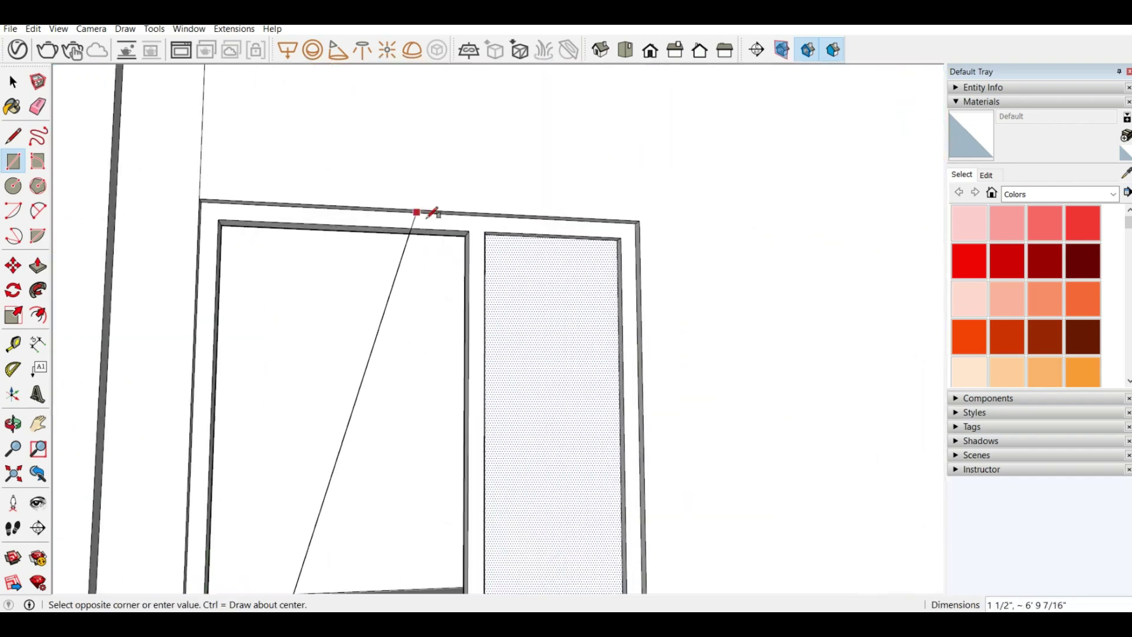
{"action": "scroll", "coordinate": [426, 218], "scroll_direction": "up", "scroll_amount": 3}
{"action": "middle_click_drag", "start_coordinate": [433, 218], "coordinate": [344, 477]}
{"action": "scroll", "coordinate": [497, 252], "scroll_direction": "up", "scroll_amount": 2}
{"action": "left_click", "coordinate": [480, 225]}
Clear the selection of the narrow side panel.
{"action": "scroll", "coordinate": [304, 309], "scroll_direction": "down", "scroll_amount": 4}
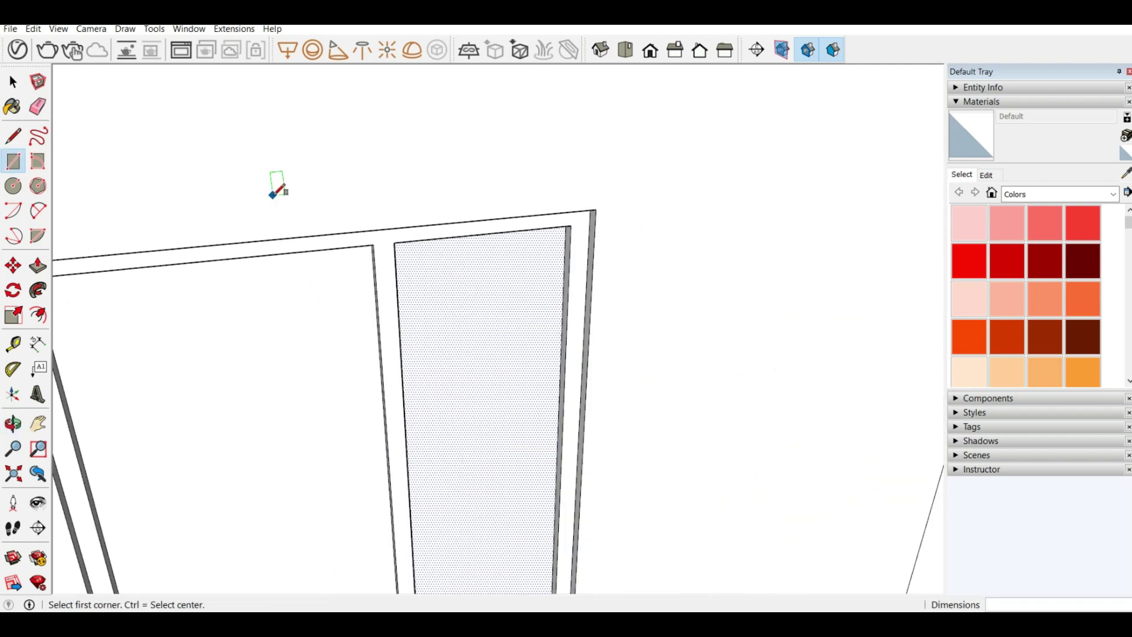
{"action": "scroll", "coordinate": [277, 200], "scroll_direction": "down", "scroll_amount": 4}
{"action": "middle_click_drag", "start_coordinate": [379, 342], "coordinate": [237, 362]}
{"action": "scroll", "coordinate": [303, 362], "scroll_direction": "down", "scroll_amount": 4}
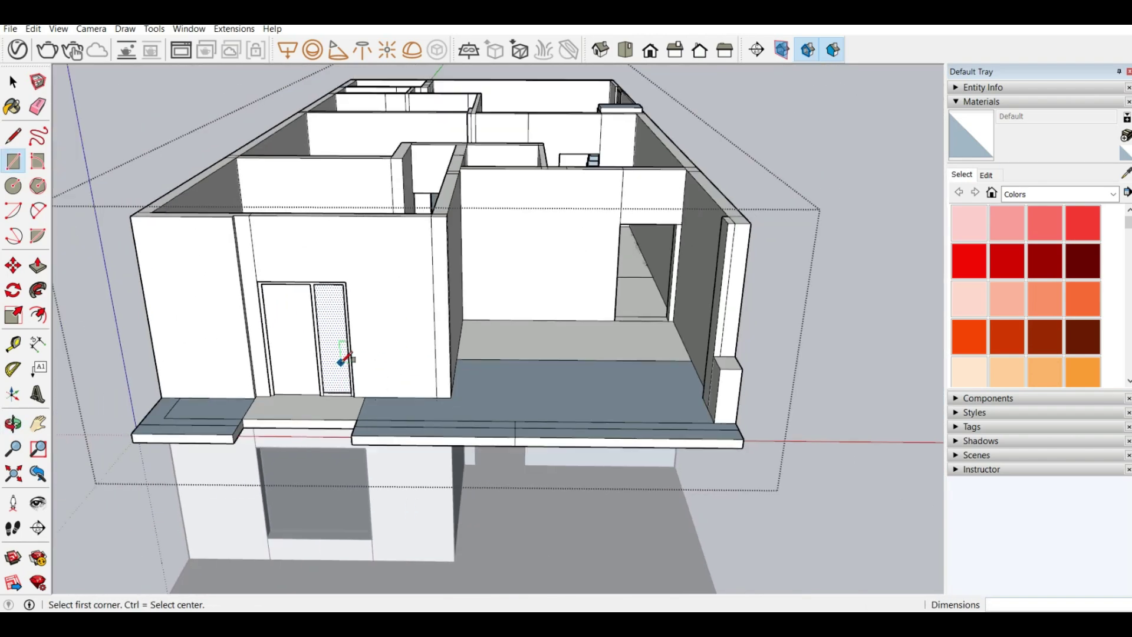
{"action": "scroll", "coordinate": [303, 316], "scroll_direction": "up", "scroll_amount": 2}
{"action": "scroll", "coordinate": [513, 321], "scroll_direction": "up", "scroll_amount": 3}
{"action": "middle_click_drag", "start_coordinate": [513, 320], "coordinate": [229, 291]}
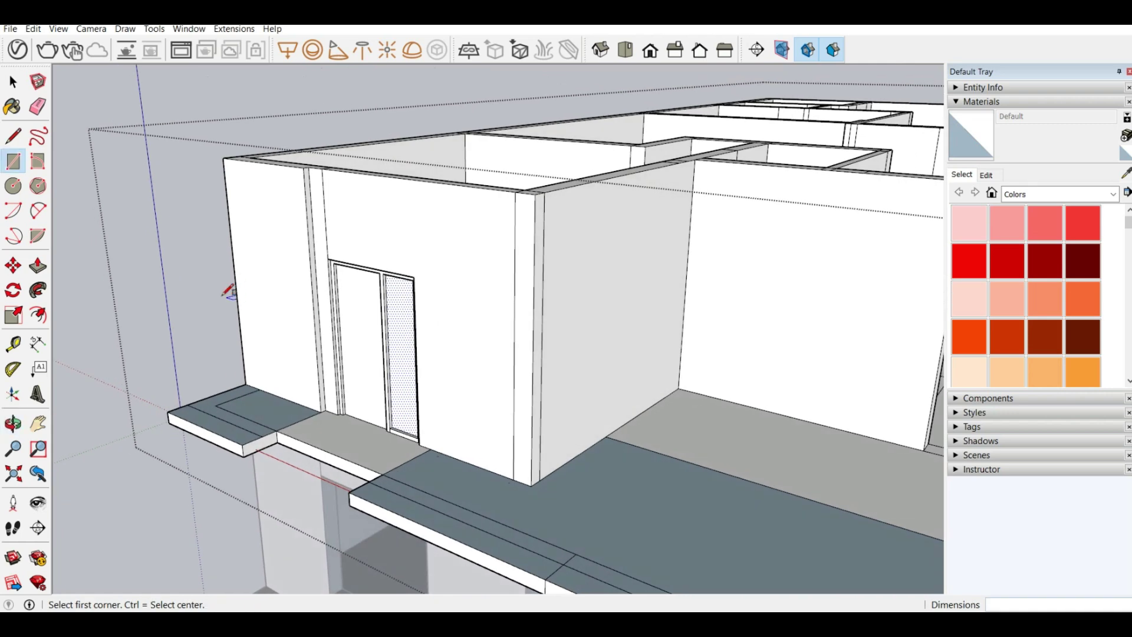
{"action": "scroll", "coordinate": [228, 291], "scroll_direction": "up", "scroll_amount": 3}
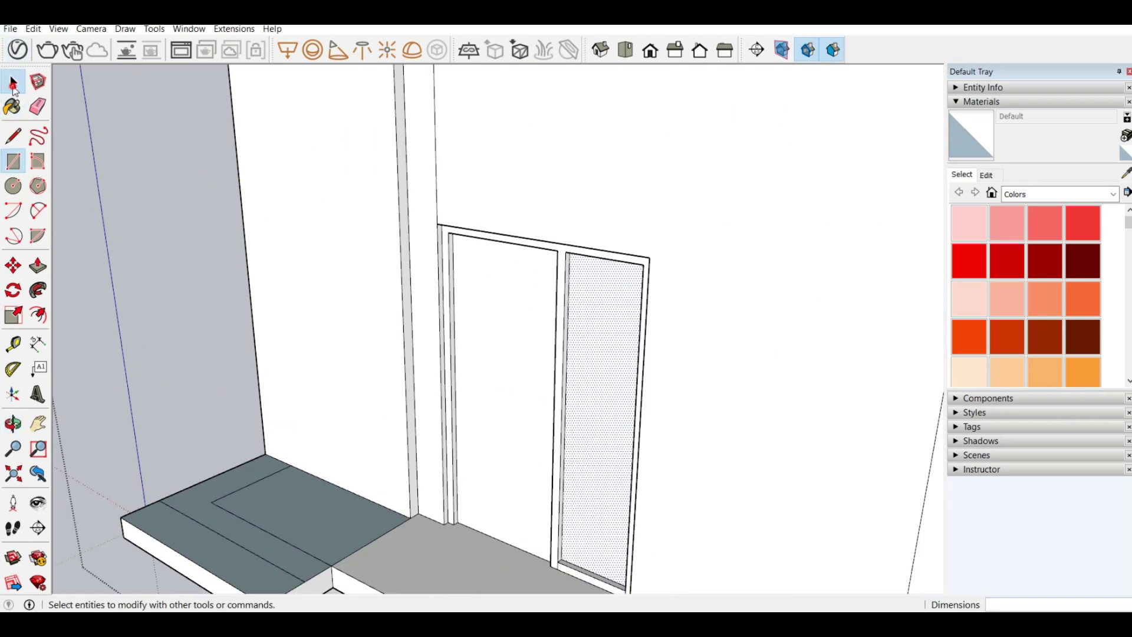
{"action": "left_click", "coordinate": [13, 87]}
{"action": "left_click", "coordinate": [132, 128]}
Try to paint the door frame with Color M06, applying it to all connected matching faces at once.
{"action": "scroll", "coordinate": [430, 260], "scroll_direction": "down", "scroll_amount": 4}
{"action": "middle_click_drag", "start_coordinate": [256, 316], "coordinate": [578, 234]}
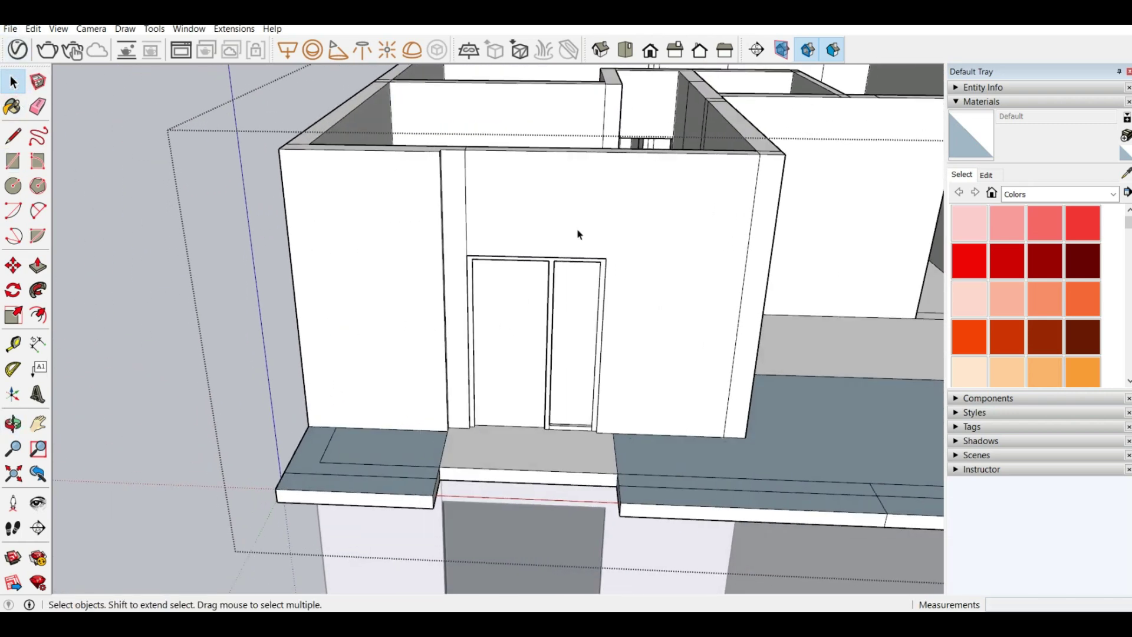
{"action": "scroll", "coordinate": [451, 244], "scroll_direction": "up", "scroll_amount": 5}
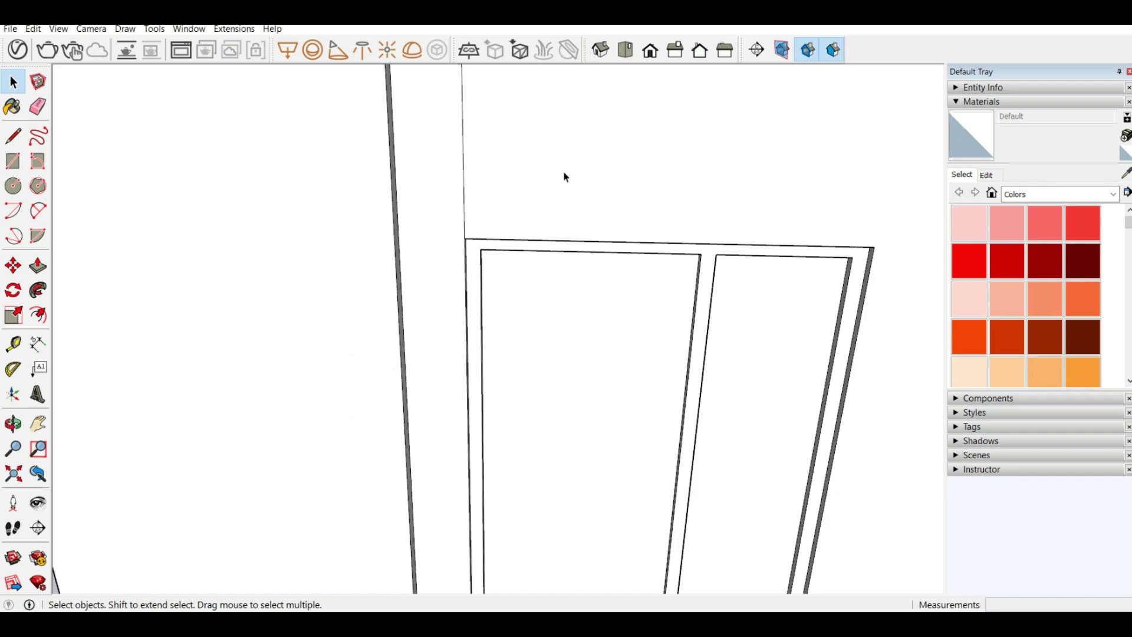
{"action": "scroll", "coordinate": [1073, 256], "scroll_direction": "down", "scroll_amount": 10}
{"action": "scroll", "coordinate": [1074, 256], "scroll_direction": "up", "scroll_amount": 3}
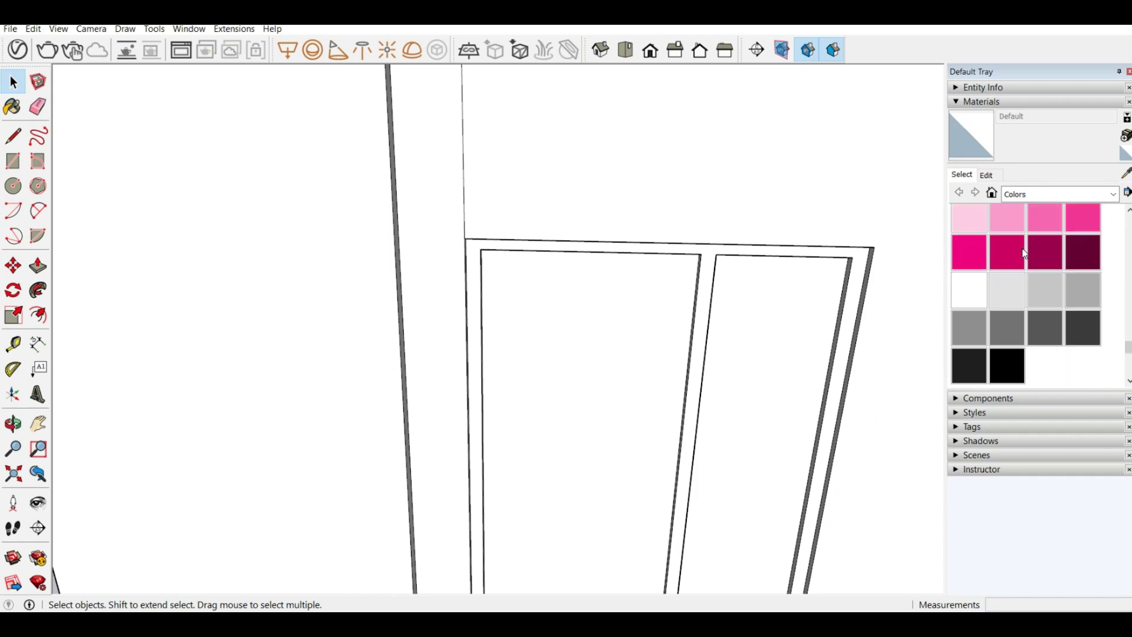
{"action": "left_click", "coordinate": [1048, 326]}
{"action": "scroll", "coordinate": [442, 253], "scroll_direction": "down", "scroll_amount": 4}
{"action": "mouse_move", "coordinate": [506, 328]}
{"action": "middle_mouse_down"}
{"action": "mouse_move", "coordinate": [432, 304]}
{"action": "mouse_move", "coordinate": [478, 265]}
{"action": "middle_mouse_up"}
{"action": "scroll", "coordinate": [465, 293], "scroll_direction": "up", "scroll_amount": 5}
{"action": "left_click", "coordinate": [468, 296], "text": "ctrl"}
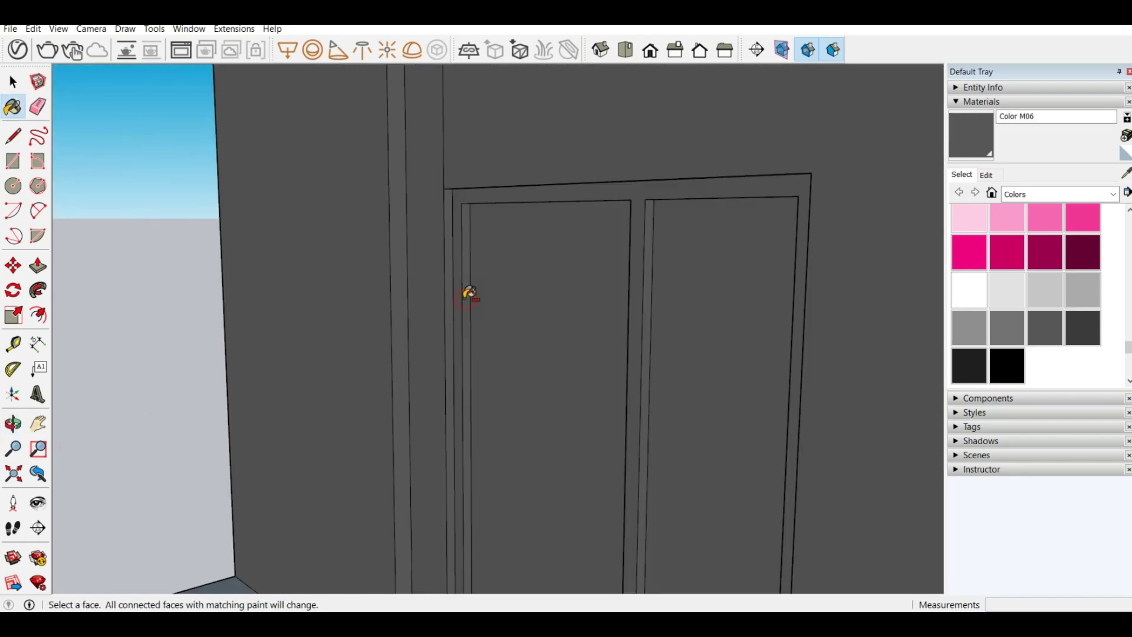
{"action": "key", "text": "ctrl+z"}
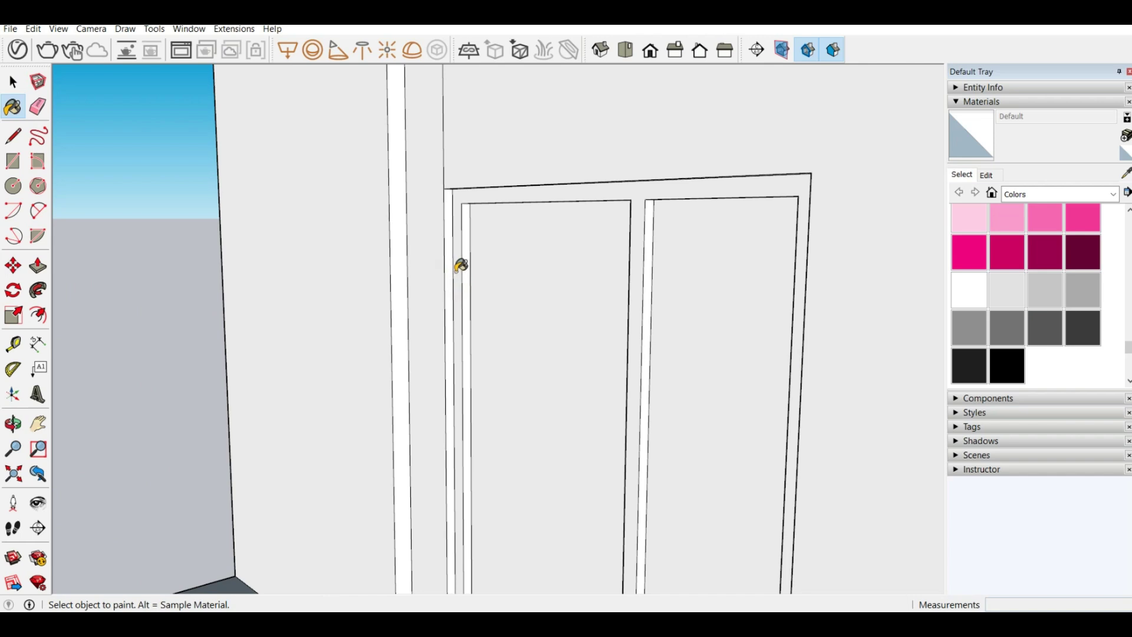
Paint the door frame's front face and the first post's inner side with Color M05.
{"action": "left_click", "coordinate": [998, 327]}
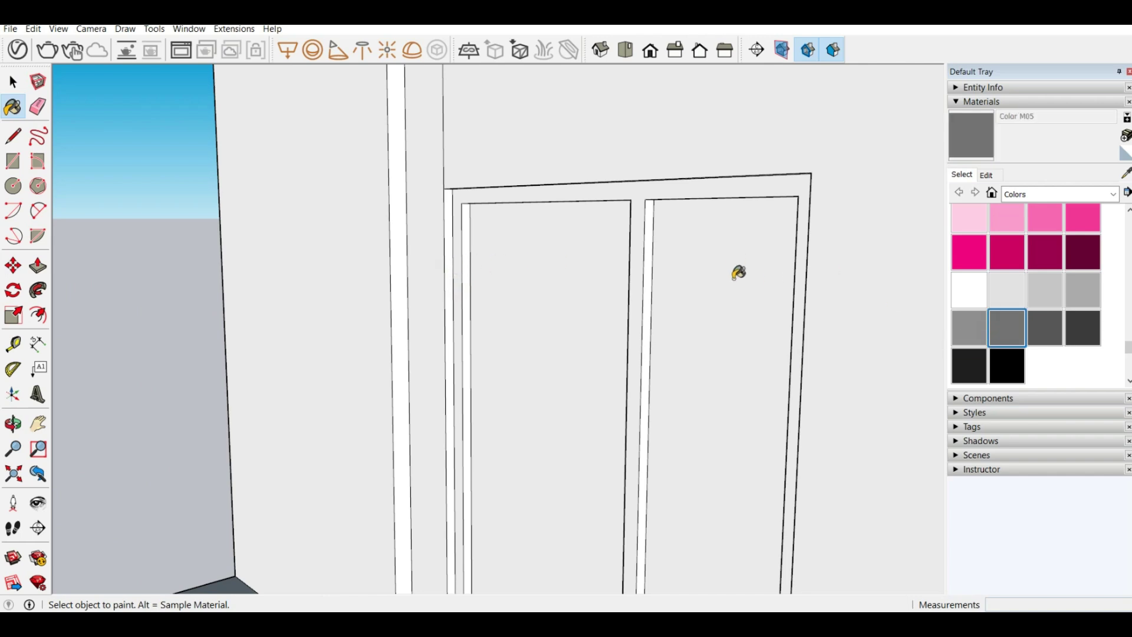
{"action": "left_click", "coordinate": [460, 236]}
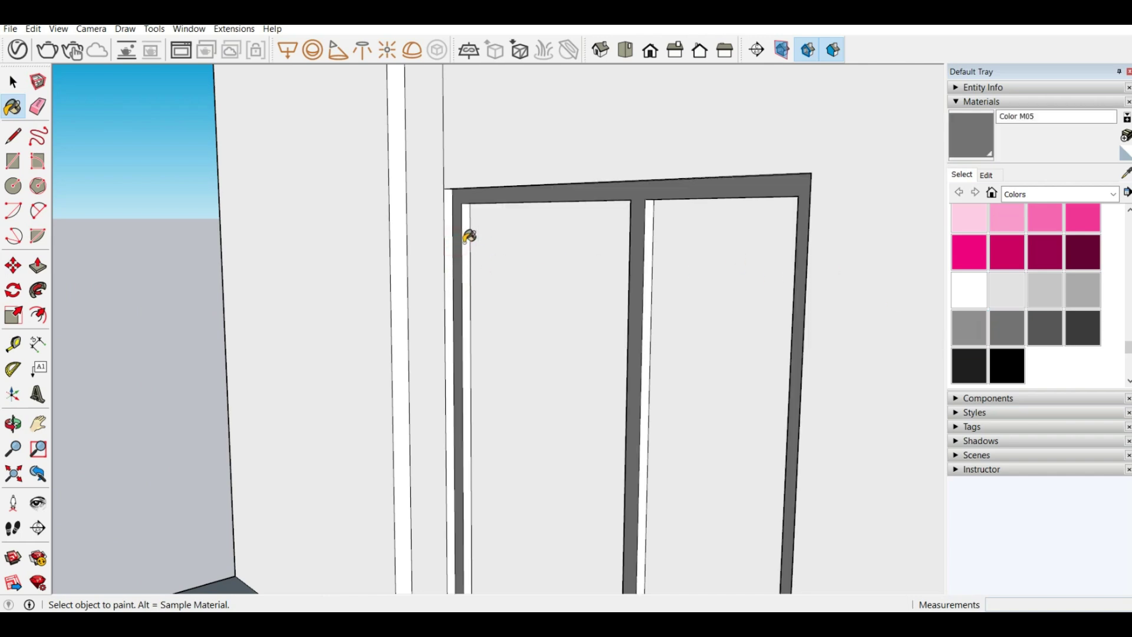
{"action": "left_click", "coordinate": [467, 237]}
{"action": "mouse_move", "coordinate": [470, 235]}
{"action": "middle_mouse_down"}
{"action": "mouse_move", "coordinate": [715, 240]}
{"action": "mouse_move", "coordinate": [777, 200]}
{"action": "middle_mouse_up"}
{"action": "scroll", "coordinate": [655, 225], "scroll_direction": "up", "scroll_amount": 3}
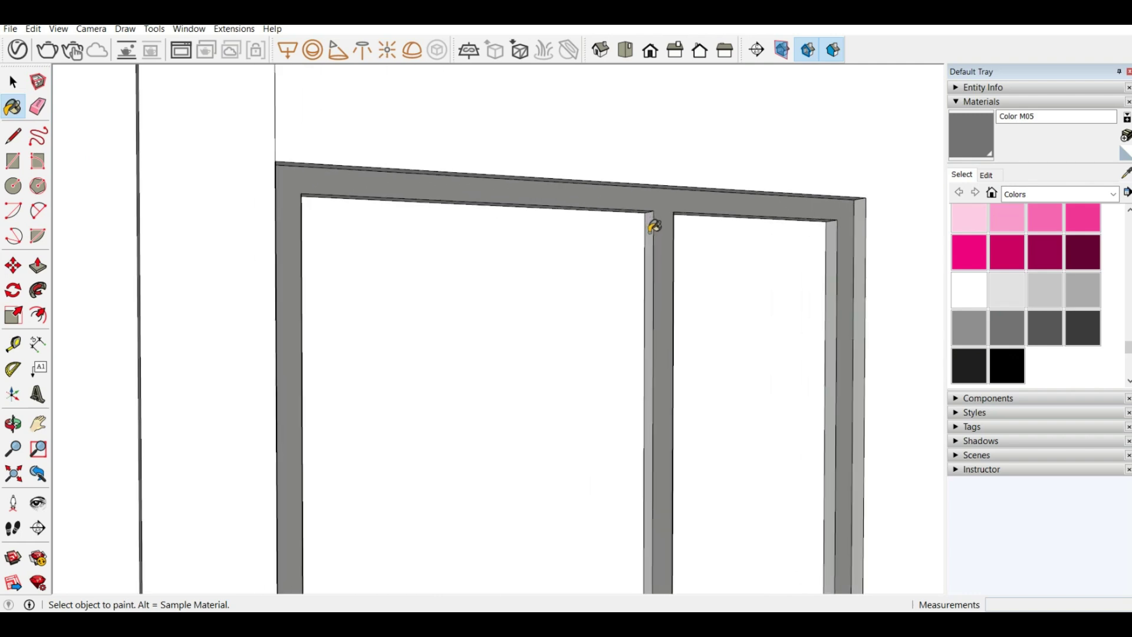
Paint both undersides of the frame head and the inner sides of the intermediate and second posts with Color M05.
{"action": "middle_click_drag", "start_coordinate": [654, 224], "coordinate": [690, 230]}
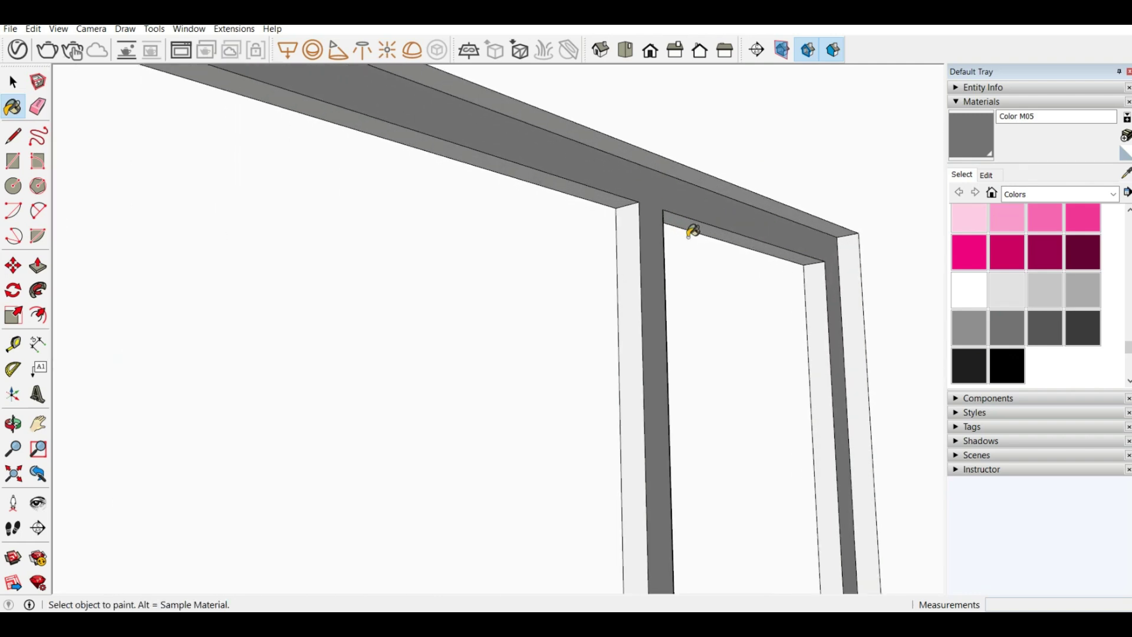
{"action": "left_click", "coordinate": [639, 220], "text": "ctrl"}
{"action": "key", "text": "ctrl+z"}
{"action": "left_click", "coordinate": [619, 205]}
{"action": "left_click", "coordinate": [611, 199]}
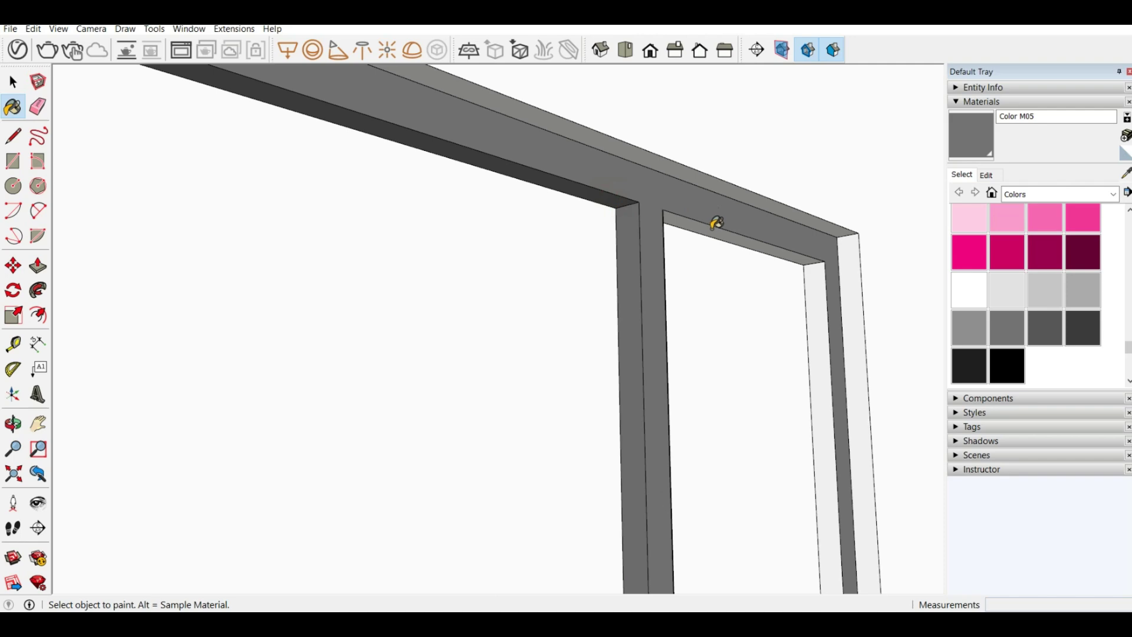
{"action": "left_click", "coordinate": [713, 225]}
{"action": "left_click", "coordinate": [814, 279]}
Paint the top and front faces of the sill below the narrow side panel with Color M05.
{"action": "mouse_move", "coordinate": [648, 211]}
{"action": "middle_mouse_down"}
{"action": "mouse_move", "coordinate": [513, 222]}
{"action": "mouse_move", "coordinate": [599, 444]}
{"action": "mouse_move", "coordinate": [557, 608]}
{"action": "middle_mouse_up"}
{"action": "middle_click_drag", "start_coordinate": [557, 608], "coordinate": [556, 273], "text": "shift"}
{"action": "scroll", "coordinate": [660, 153], "scroll_direction": "up", "scroll_amount": 10}
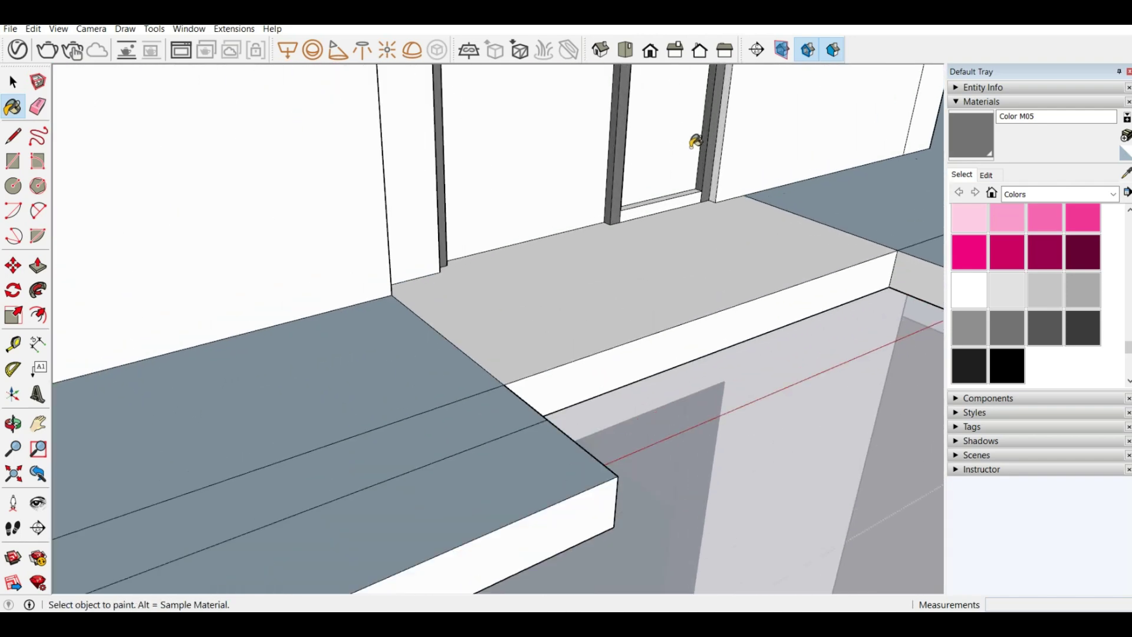
{"action": "left_click", "coordinate": [603, 251]}
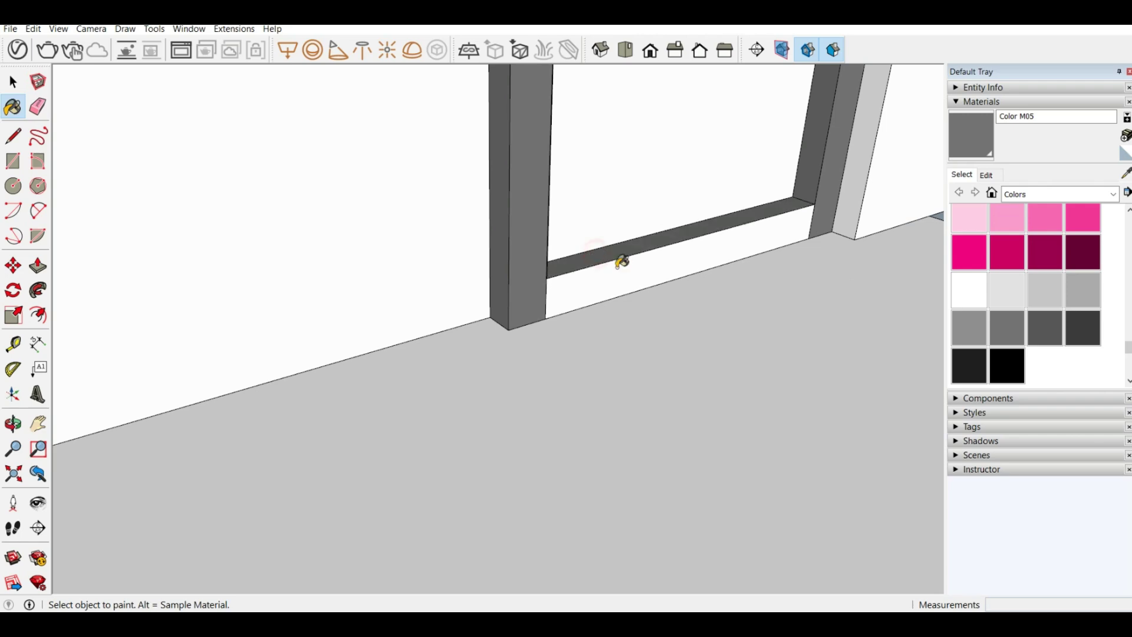
{"action": "left_click", "coordinate": [622, 268]}
Paint the door frame's rear face and the intermediate post's side with Color M05 from inside the room.
{"action": "mouse_move", "coordinate": [571, 247]}
{"action": "middle_mouse_down"}
{"action": "mouse_move", "coordinate": [534, 274]}
{"action": "mouse_move", "coordinate": [227, 85]}
{"action": "mouse_move", "coordinate": [344, 118]}
{"action": "middle_mouse_up"}
{"action": "scroll", "coordinate": [544, 268], "scroll_direction": "down", "scroll_amount": 10}
{"action": "scroll", "coordinate": [523, 202], "scroll_direction": "up", "scroll_amount": 8}
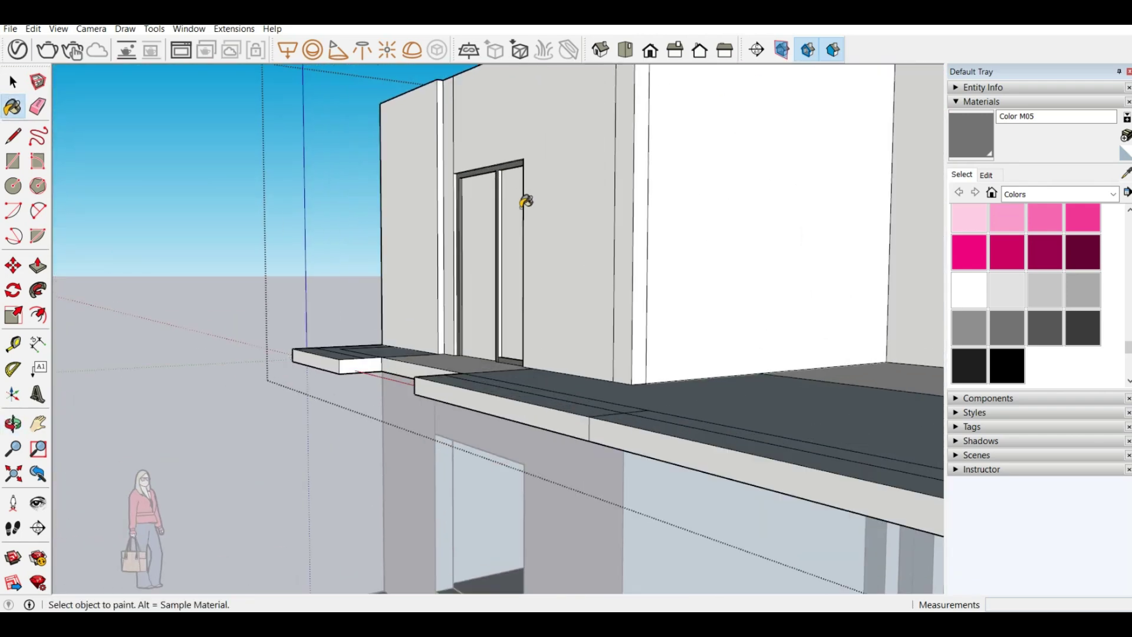
{"action": "scroll", "coordinate": [485, 192], "scroll_direction": "down", "scroll_amount": 8}
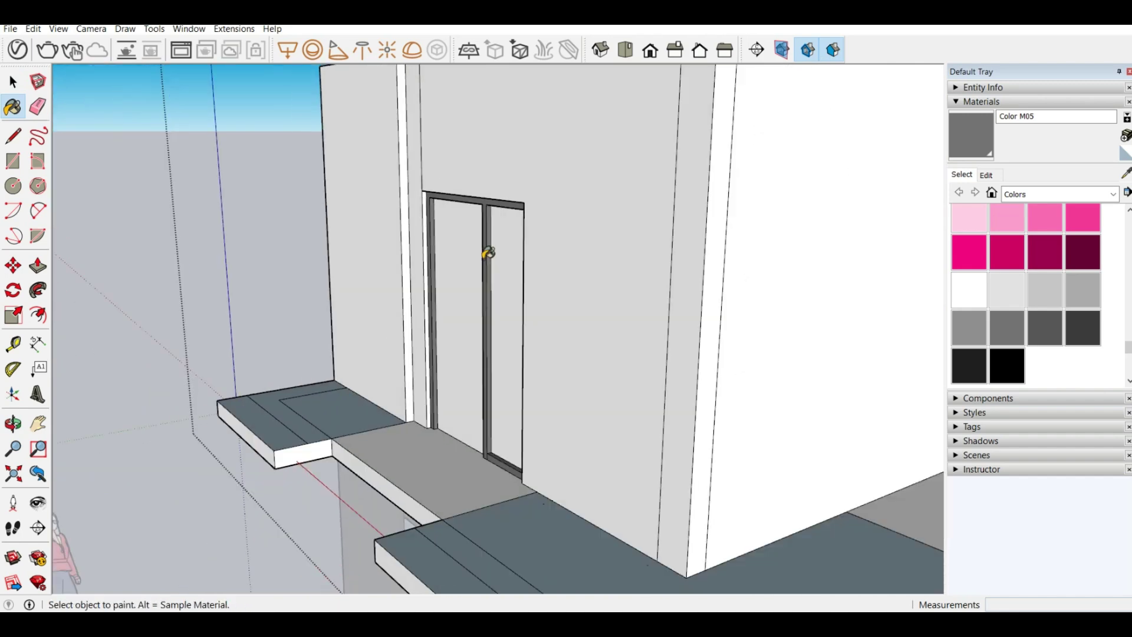
{"action": "middle_click_drag", "start_coordinate": [488, 248], "coordinate": [81, 314]}
{"action": "scroll", "coordinate": [278, 202], "scroll_direction": "up", "scroll_amount": 2}
{"action": "scroll", "coordinate": [277, 255], "scroll_direction": "up", "scroll_amount": 3}
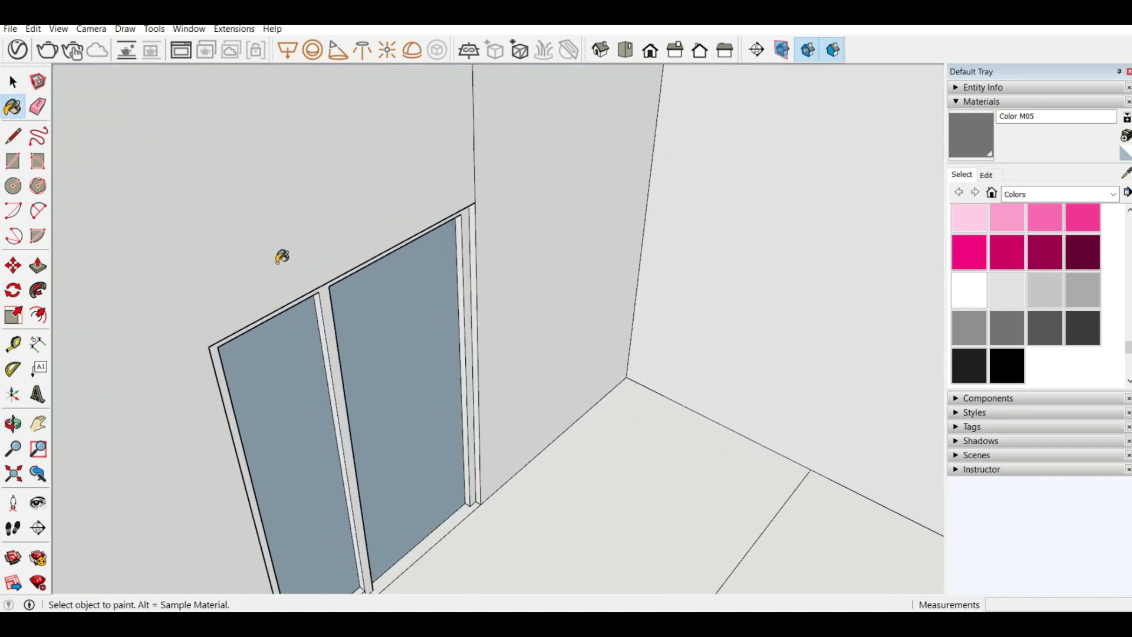
{"action": "scroll", "coordinate": [334, 321], "scroll_direction": "up", "scroll_amount": 3}
{"action": "left_click", "coordinate": [333, 294]}
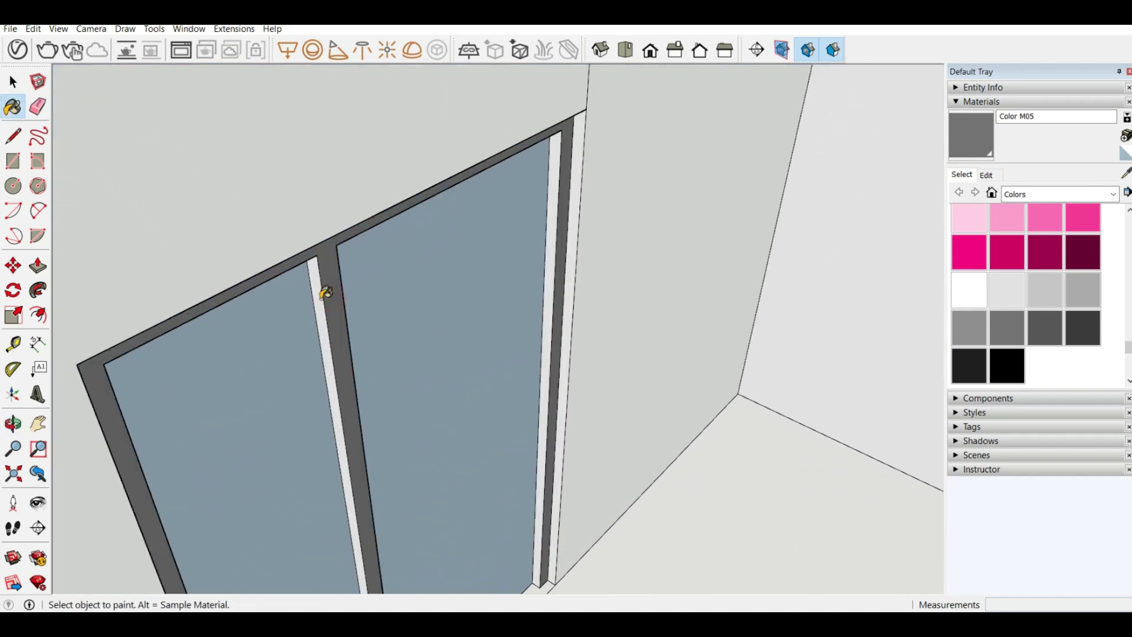
{"action": "left_click", "coordinate": [318, 287]}
Paint the white sides of the door frame's end post with Color M05 from inside the room.
{"action": "mouse_move", "coordinate": [384, 252]}
{"action": "middle_mouse_down"}
{"action": "mouse_move", "coordinate": [444, 207]}
{"action": "mouse_move", "coordinate": [485, 114]}
{"action": "middle_mouse_up"}
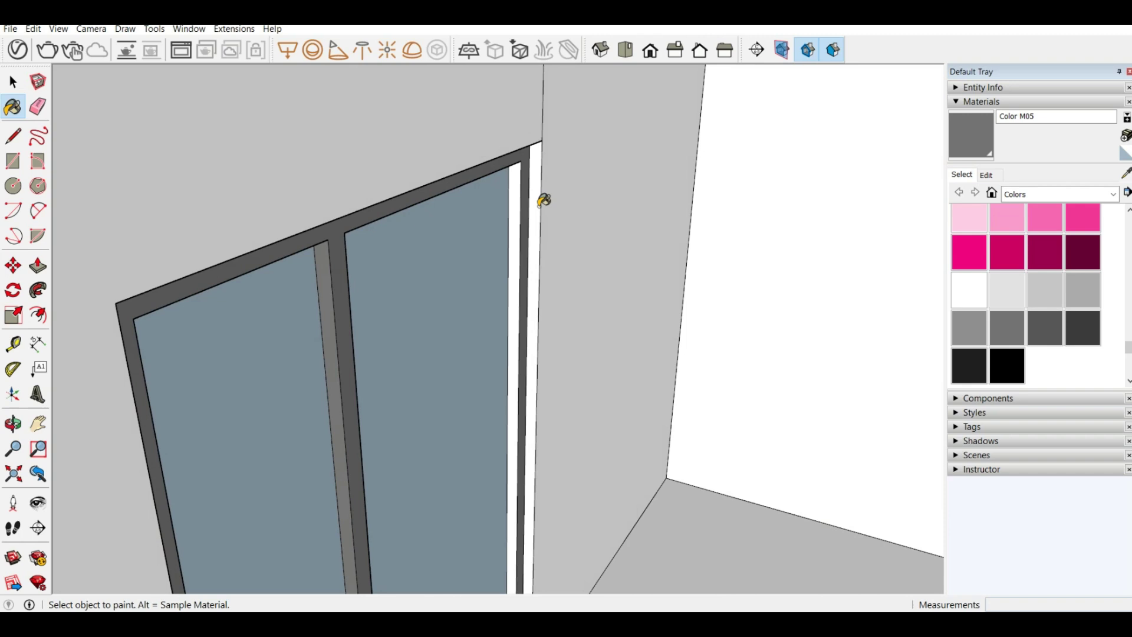
{"action": "left_click", "coordinate": [516, 194]}
{"action": "scroll", "coordinate": [517, 195], "scroll_direction": "down", "scroll_amount": 3}
{"action": "scroll", "coordinate": [370, 217], "scroll_direction": "up", "scroll_amount": 8}
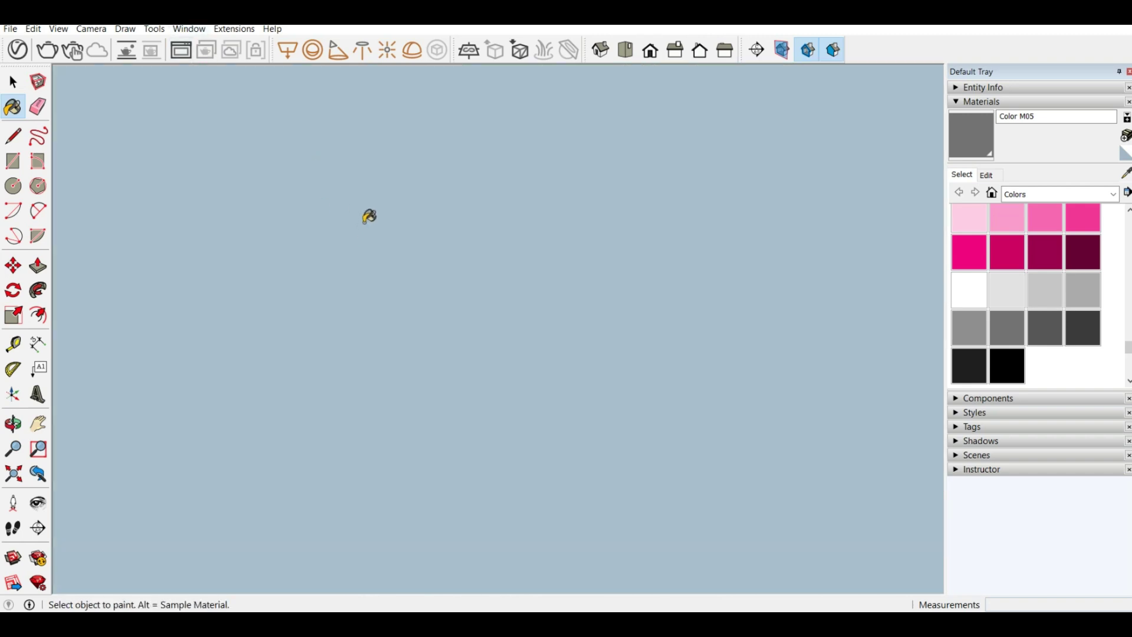
{"action": "scroll", "coordinate": [352, 174], "scroll_direction": "down", "scroll_amount": 4}
Paint the room-side faces of the sill below the narrow panel and the adjoining post sides with Color M05.
{"action": "middle_click_drag", "start_coordinate": [356, 171], "coordinate": [184, 430]}
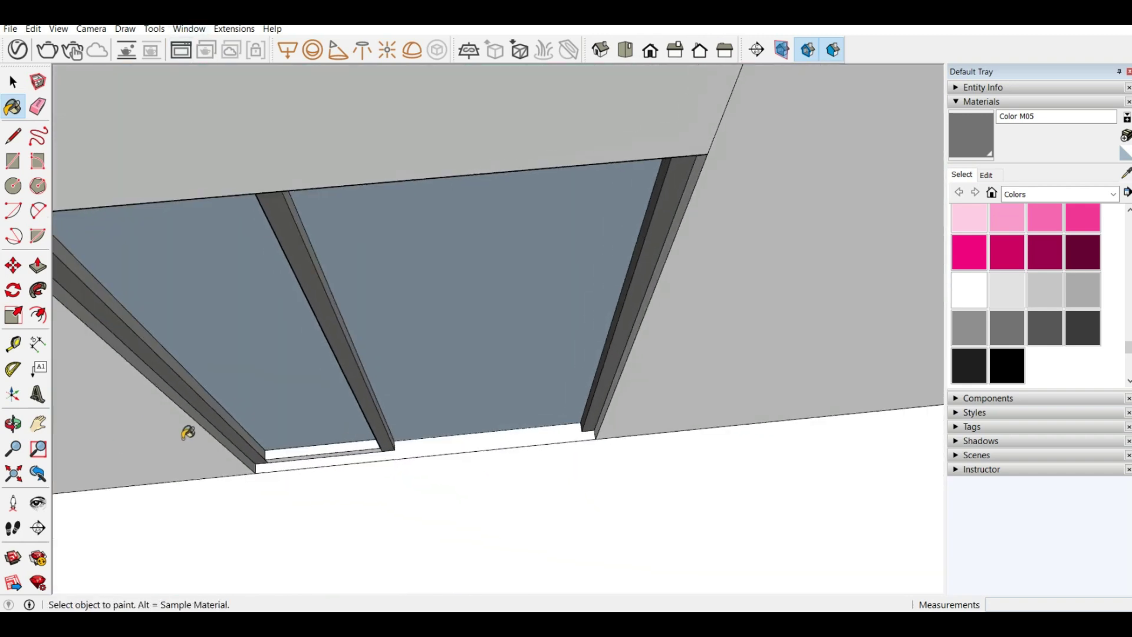
{"action": "scroll", "coordinate": [325, 444], "scroll_direction": "up", "scroll_amount": 3}
{"action": "left_click", "coordinate": [327, 435]}
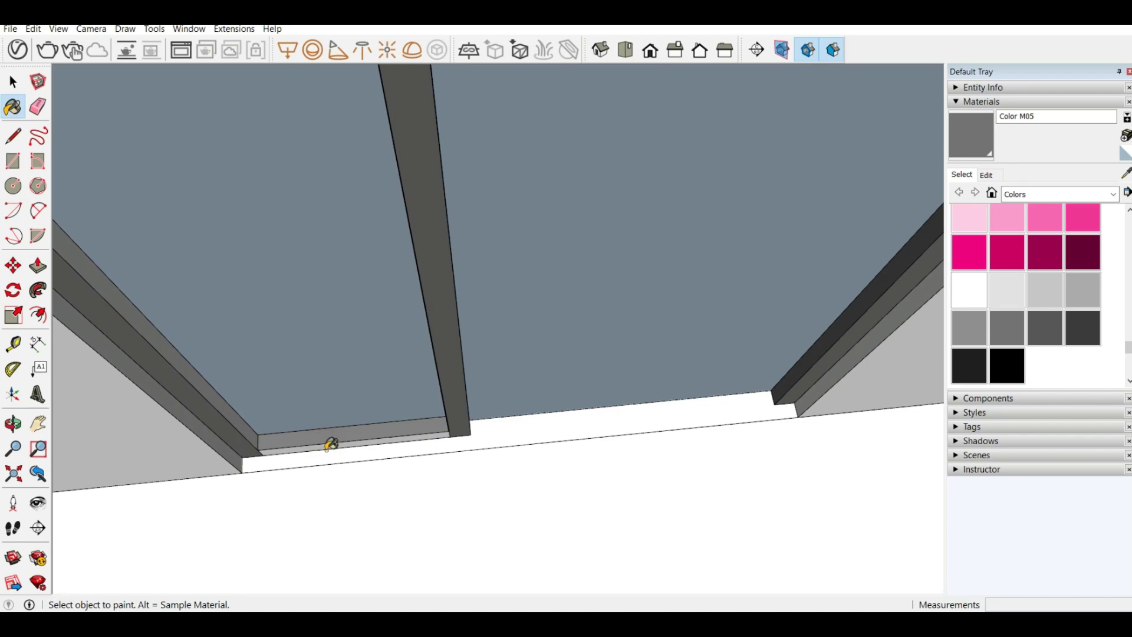
{"action": "left_click", "coordinate": [330, 446]}
{"action": "mouse_move", "coordinate": [328, 442]}
{"action": "middle_mouse_down"}
{"action": "mouse_move", "coordinate": [328, 430]}
{"action": "mouse_move", "coordinate": [112, 370]}
{"action": "middle_mouse_up"}
{"action": "left_click", "coordinate": [401, 271]}
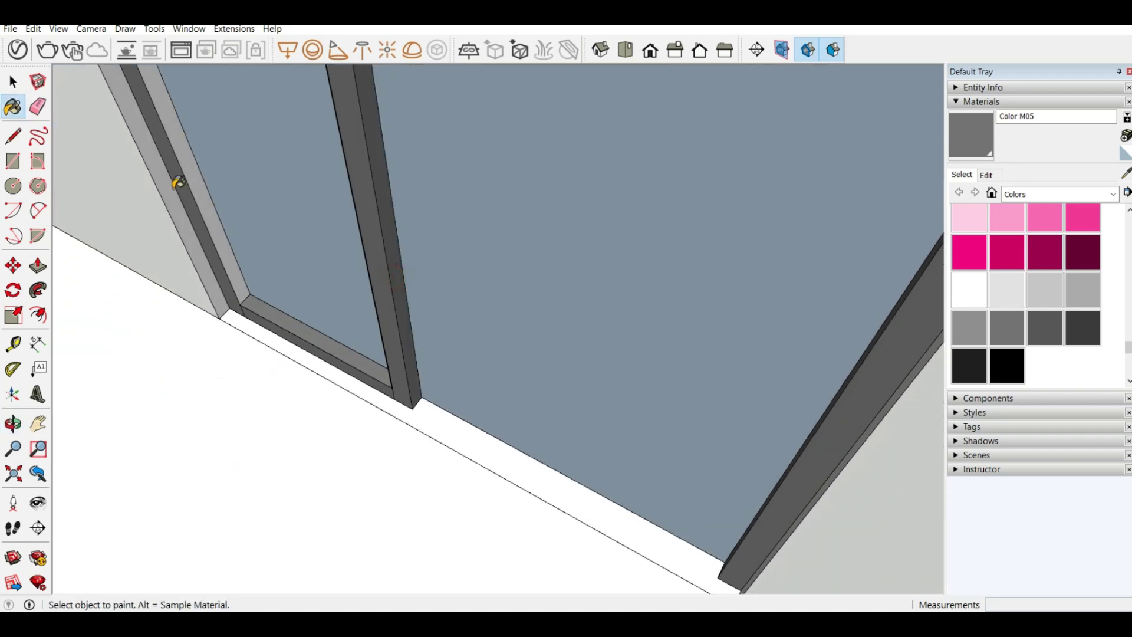
{"action": "left_click", "coordinate": [185, 135]}
Push/Pull the front strip of the small slab beside the door up 9' 11" to form a front wall.
{"action": "mouse_move", "coordinate": [187, 141]}
{"action": "middle_mouse_down"}
{"action": "mouse_move", "coordinate": [194, 157]}
{"action": "mouse_move", "coordinate": [591, 104]}
{"action": "mouse_move", "coordinate": [491, 339]}
{"action": "mouse_move", "coordinate": [638, 134]}
{"action": "mouse_move", "coordinate": [669, 234]}
{"action": "middle_mouse_up"}
{"action": "scroll", "coordinate": [491, 339], "scroll_direction": "down", "scroll_amount": 5}
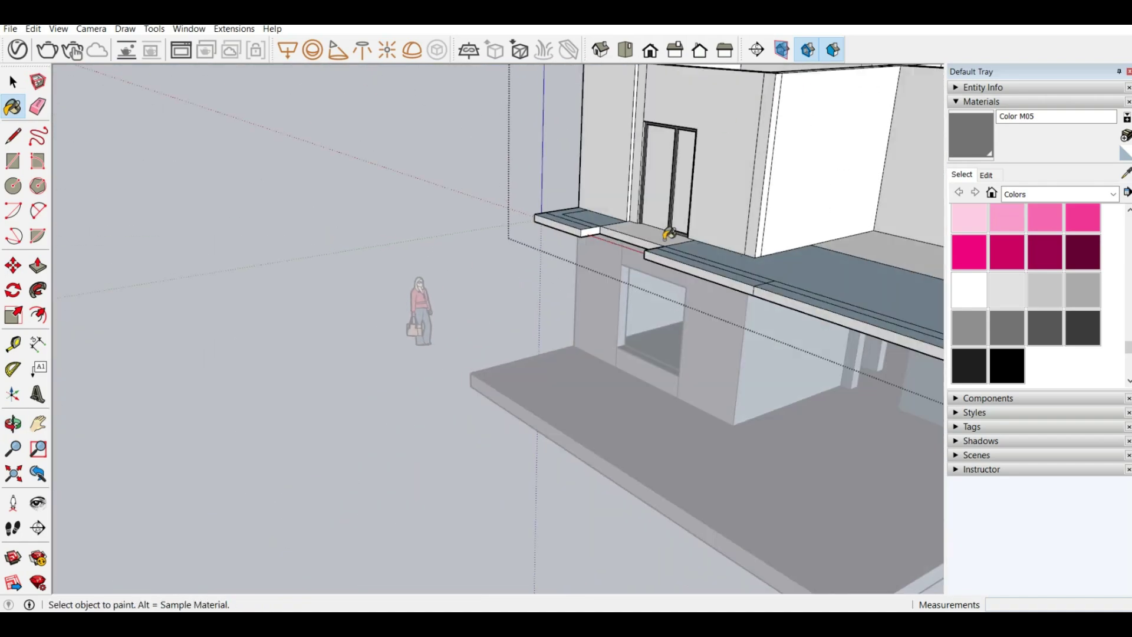
{"action": "scroll", "coordinate": [710, 94], "scroll_direction": "down", "scroll_amount": 3}
{"action": "scroll", "coordinate": [442, 245], "scroll_direction": "up", "scroll_amount": 6}
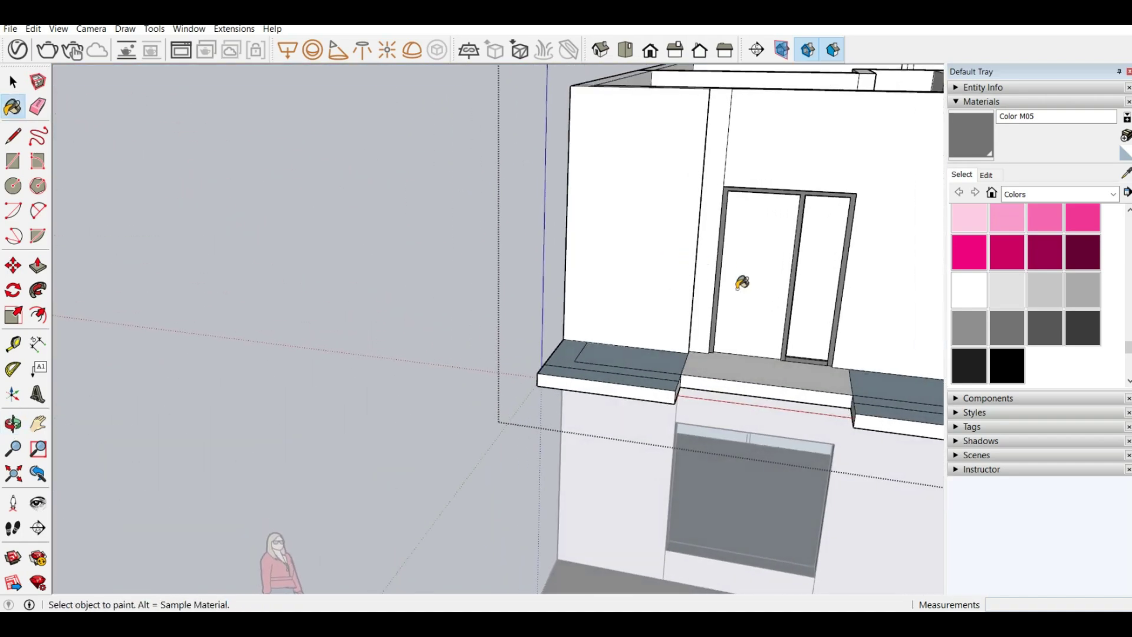
{"action": "middle_click_drag", "start_coordinate": [541, 222], "coordinate": [384, 321]}
{"action": "scroll", "coordinate": [366, 220], "scroll_direction": "down", "scroll_amount": 4}
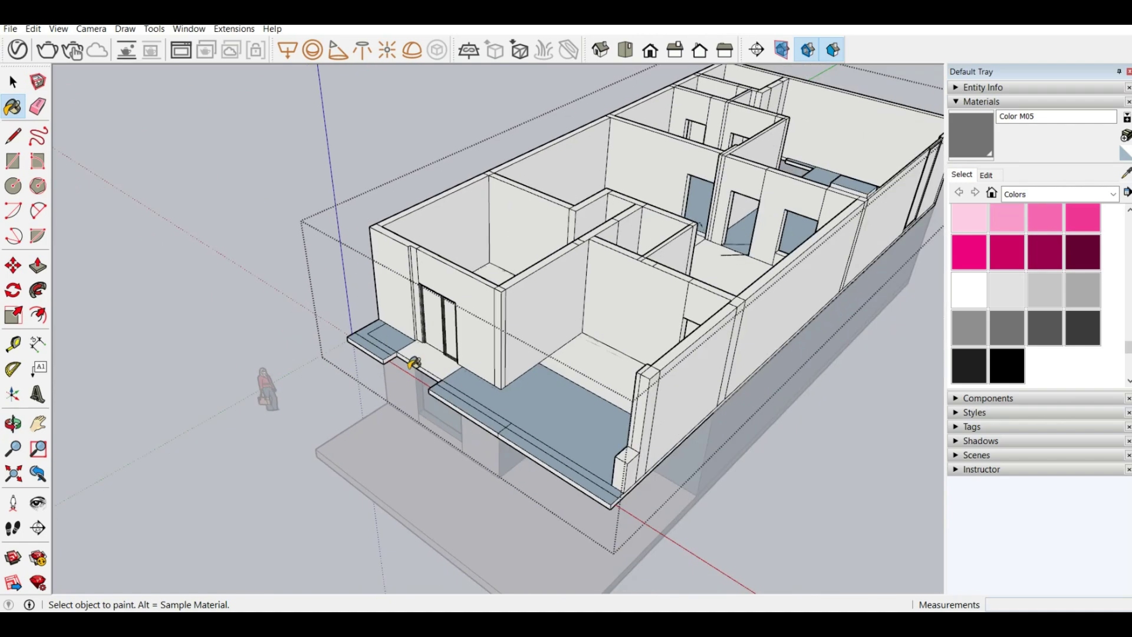
{"action": "scroll", "coordinate": [385, 410], "scroll_direction": "up", "scroll_amount": 4}
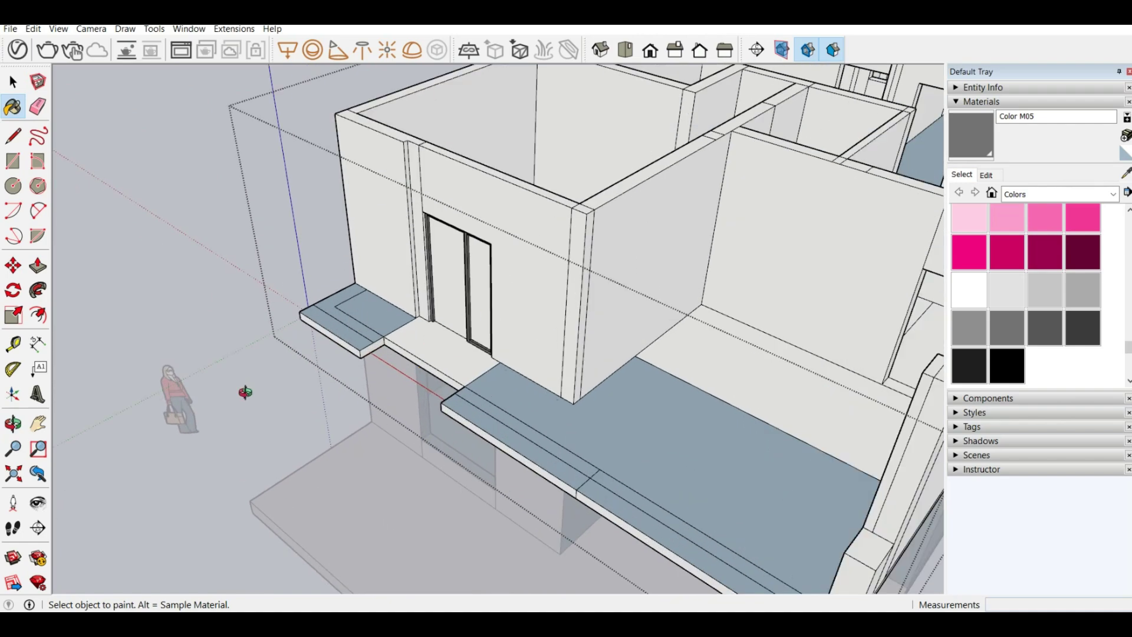
{"action": "scroll", "coordinate": [535, 417], "scroll_direction": "up", "scroll_amount": 6}
{"action": "middle_click_drag", "start_coordinate": [573, 434], "coordinate": [136, 361]}
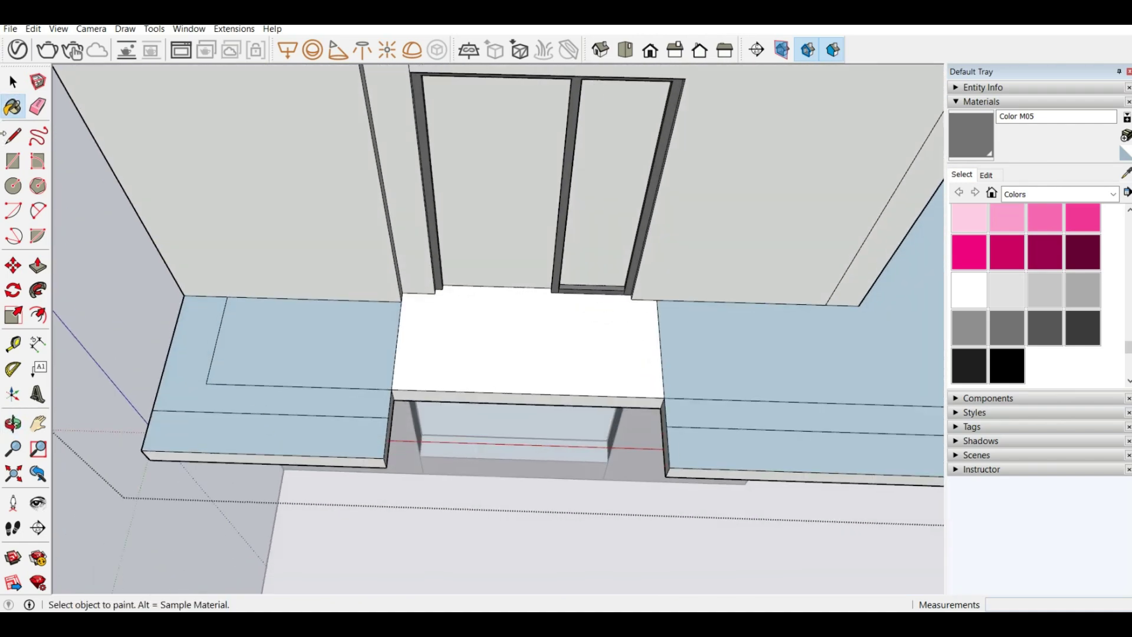
{"action": "left_click", "coordinate": [38, 267]}
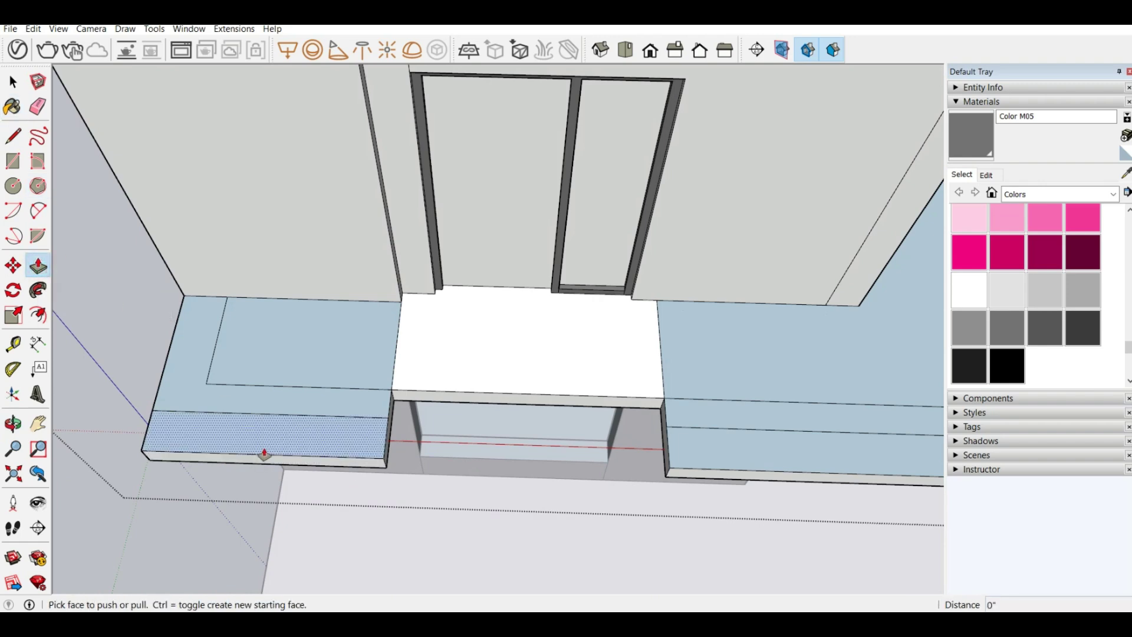
{"action": "left_click_drag", "start_coordinate": [264, 455], "coordinate": [182, 335]}
{"action": "left_click_drag", "start_coordinate": [227, 308], "coordinate": [272, 107]}
{"action": "scroll", "coordinate": [232, 172], "scroll_direction": "down", "scroll_amount": 3}
{"action": "middle_click_drag", "start_coordinate": [232, 172], "coordinate": [90, 60]}
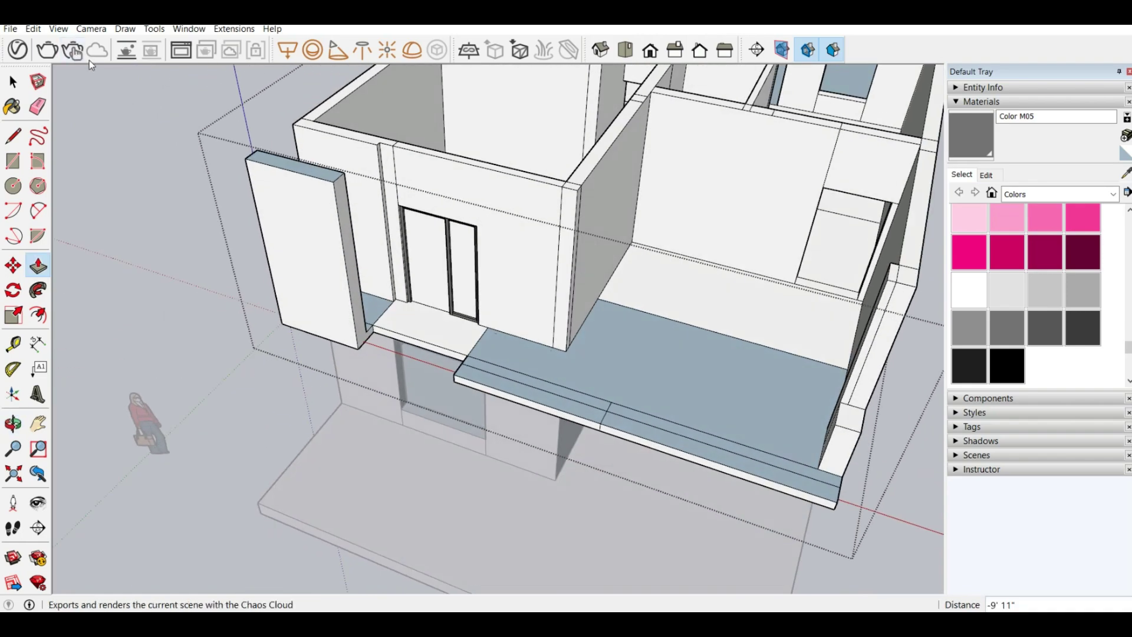
Push/Pull the slab's front strip on the other side of the door up 9' 11" to form a second front wall.
{"action": "scroll", "coordinate": [456, 361], "scroll_direction": "up", "scroll_amount": 5}
{"action": "left_click_drag", "start_coordinate": [488, 401], "coordinate": [252, 76]}
{"action": "scroll", "coordinate": [519, 318], "scroll_direction": "down", "scroll_amount": 4}
{"action": "middle_click_drag", "start_coordinate": [533, 324], "coordinate": [338, 177]}
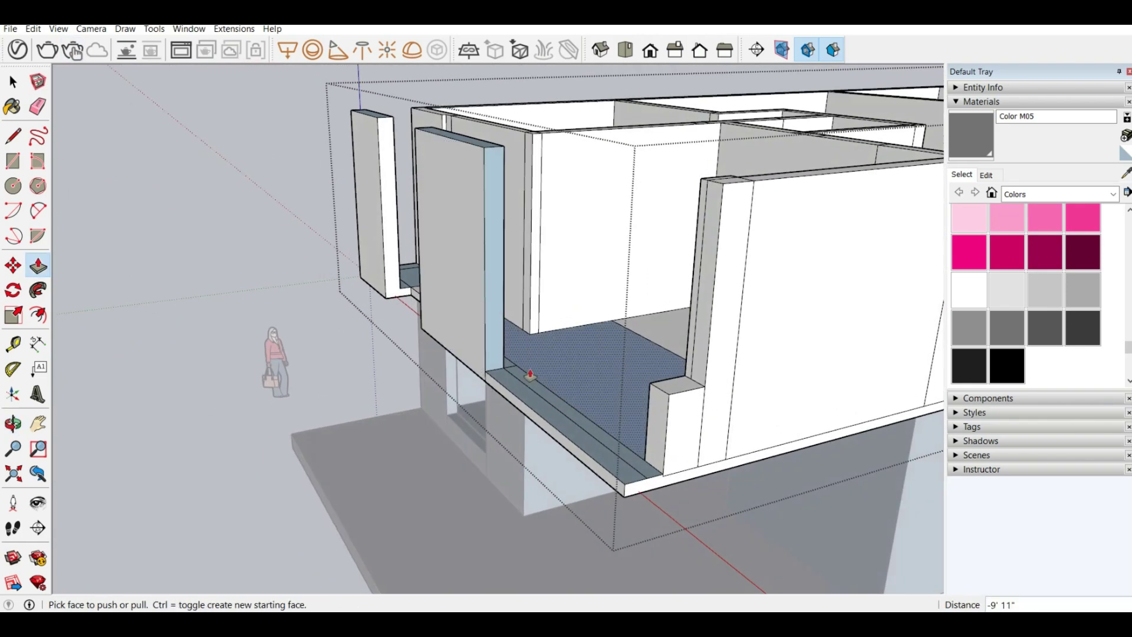
Draw a short edge down the slab recess's side and a 5' line across the slab's underside to its outer end.
{"action": "scroll", "coordinate": [529, 375], "scroll_direction": "up", "scroll_amount": 3}
{"action": "middle_click_drag", "start_coordinate": [529, 375], "coordinate": [524, 224]}
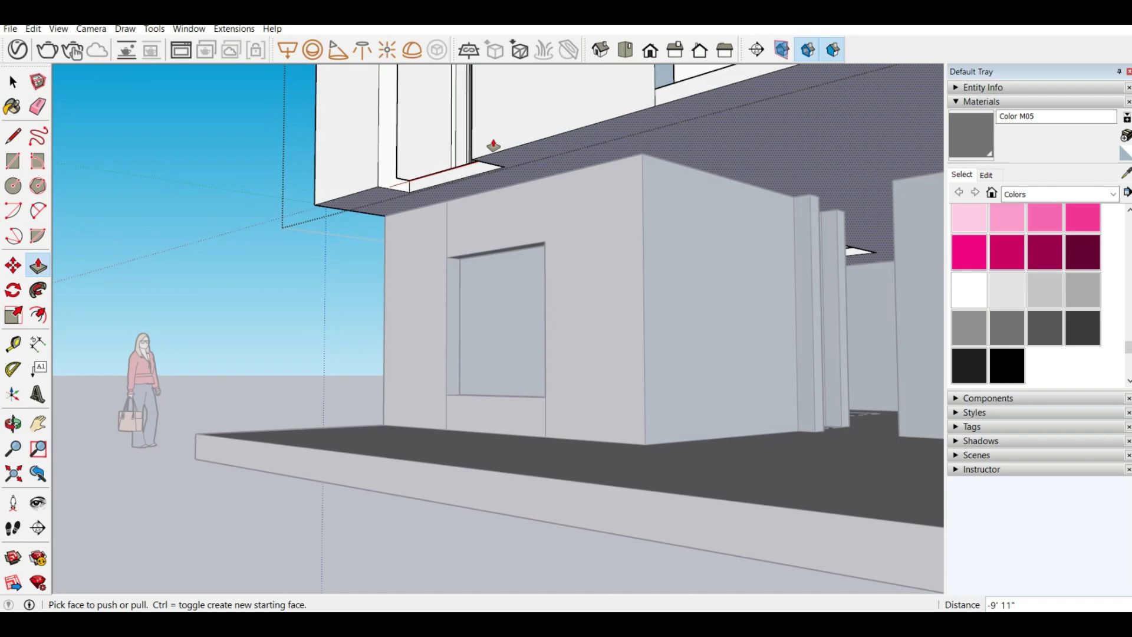
{"action": "left_click", "coordinate": [14, 136]}
{"action": "scroll", "coordinate": [492, 165], "scroll_direction": "up", "scroll_amount": 2}
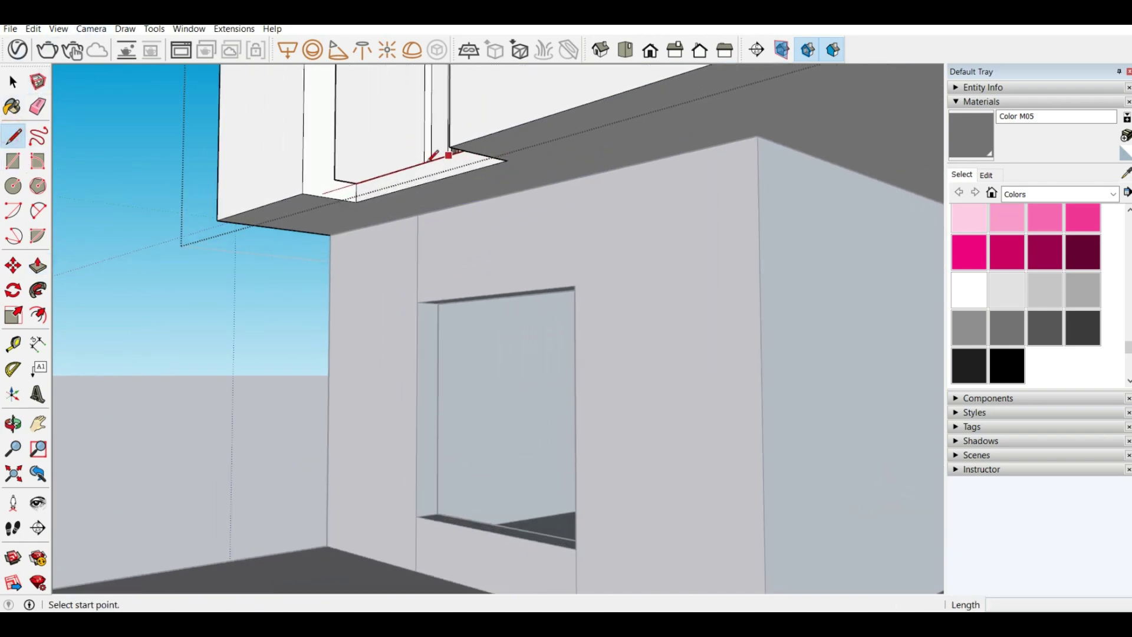
{"action": "middle_click_drag", "start_coordinate": [321, 192], "coordinate": [356, 117]}
{"action": "left_click", "coordinate": [335, 212]}
{"action": "left_click", "coordinate": [335, 233]}
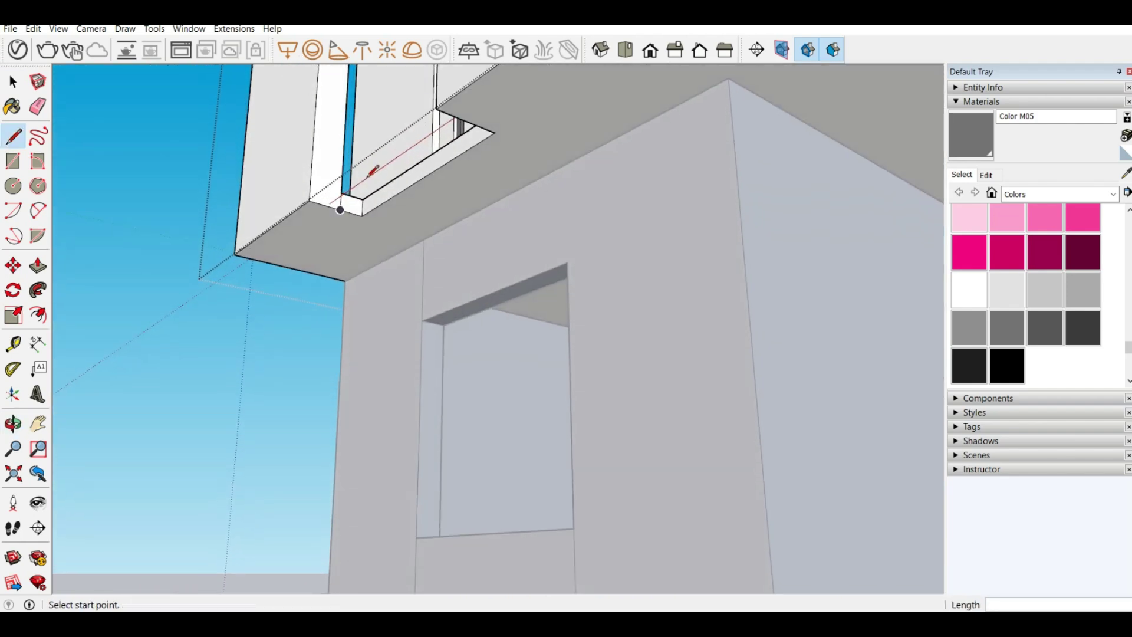
{"action": "left_click", "coordinate": [341, 209]}
{"action": "left_click", "coordinate": [281, 266]}
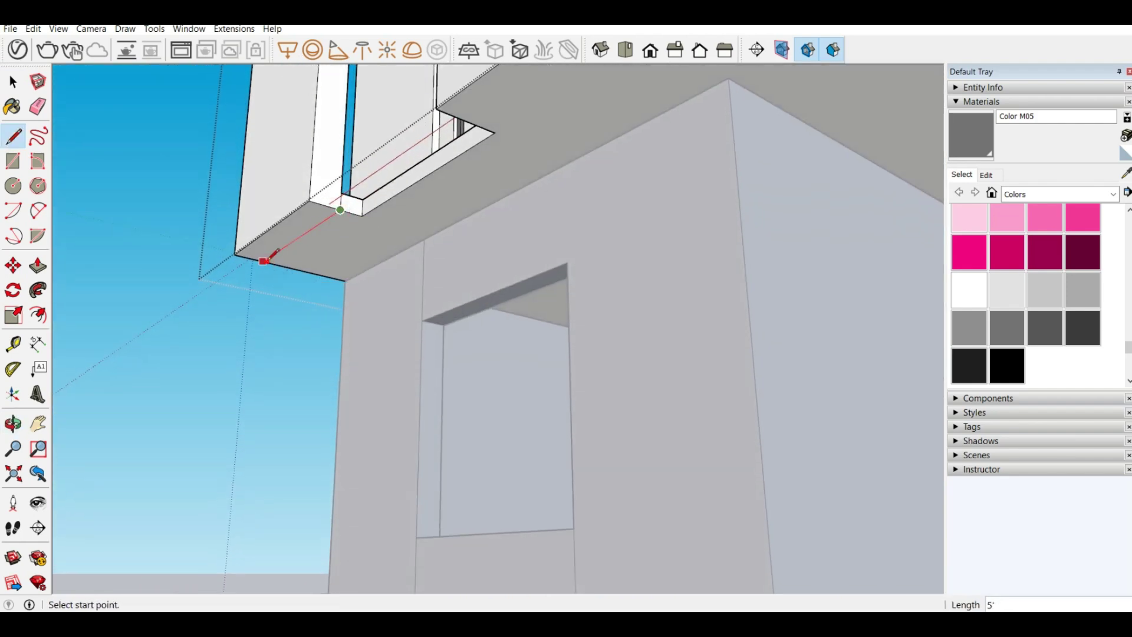
Draw an 11" line along the recess edge, continue it under the second front wall, and close it at the wall's far bottom corner.
{"action": "middle_click_drag", "start_coordinate": [280, 266], "coordinate": [462, 135]}
{"action": "left_click", "coordinate": [451, 137]}
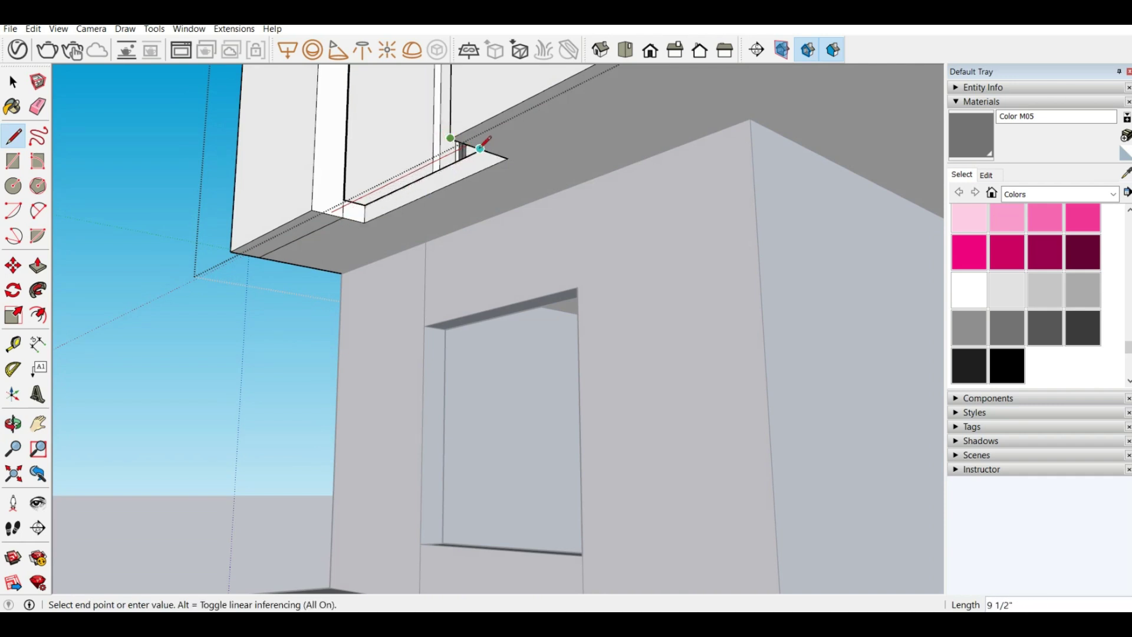
{"action": "scroll", "coordinate": [470, 144], "scroll_direction": "up", "scroll_amount": 2}
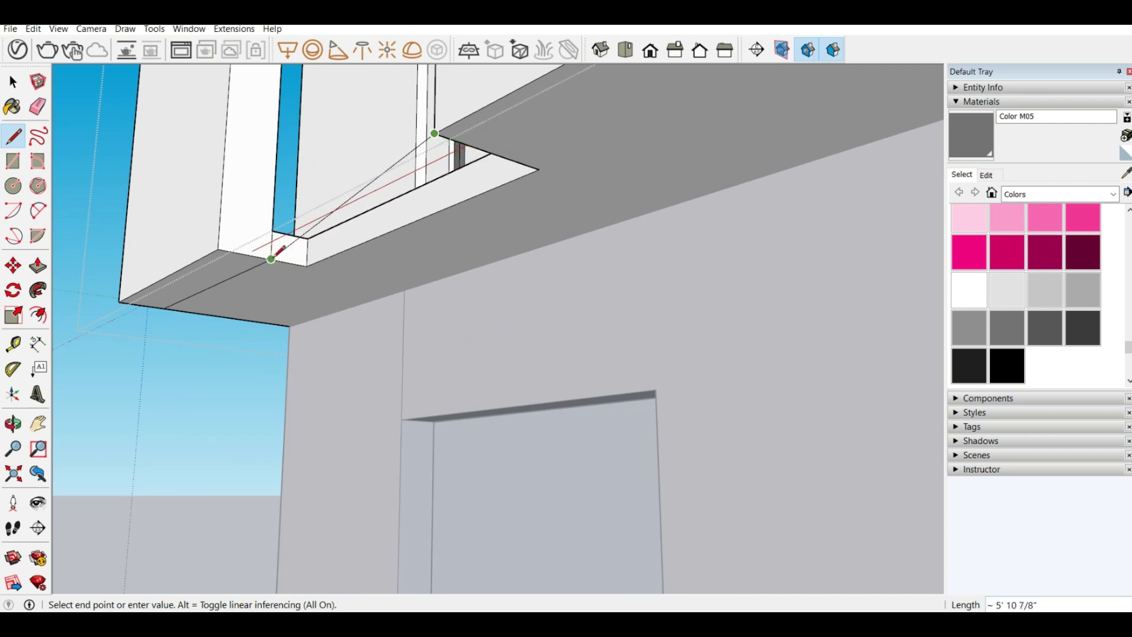
{"action": "left_click", "coordinate": [498, 154]}
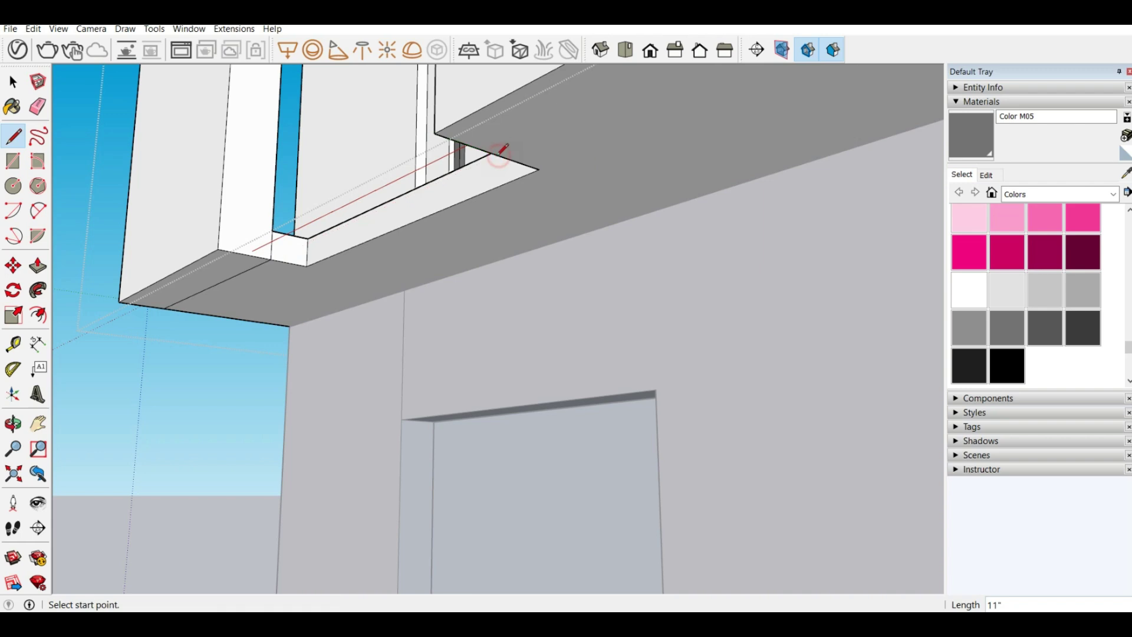
{"action": "left_click", "coordinate": [498, 154]}
{"action": "scroll", "coordinate": [333, 323], "scroll_direction": "down", "scroll_amount": 3}
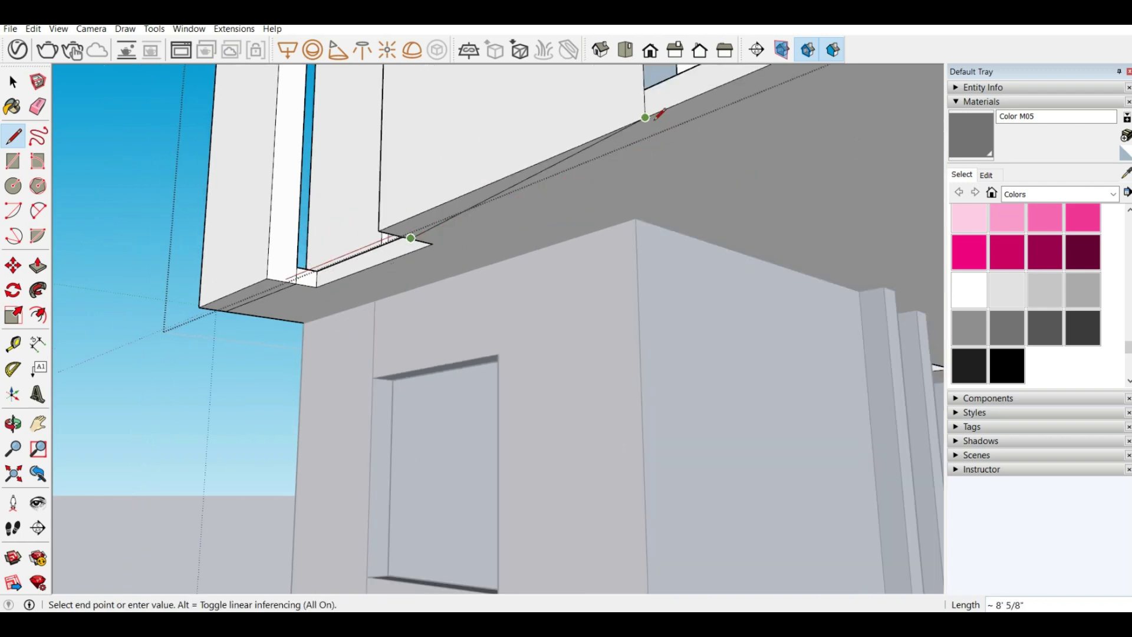
{"action": "left_click", "coordinate": [679, 132]}
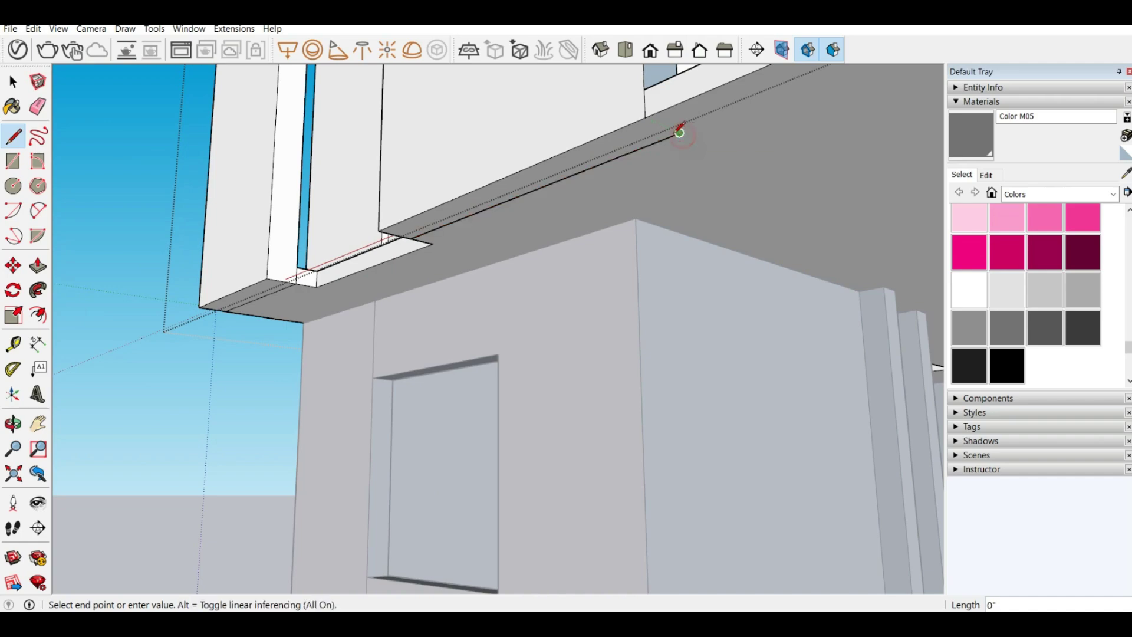
{"action": "left_click", "coordinate": [645, 117]}
Push the slab's front edge beyond the second front wall back 5 1/2", along the open balcony.
{"action": "middle_click_drag", "start_coordinate": [596, 177], "coordinate": [502, 429]}
{"action": "scroll", "coordinate": [439, 323], "scroll_direction": "down", "scroll_amount": 5}
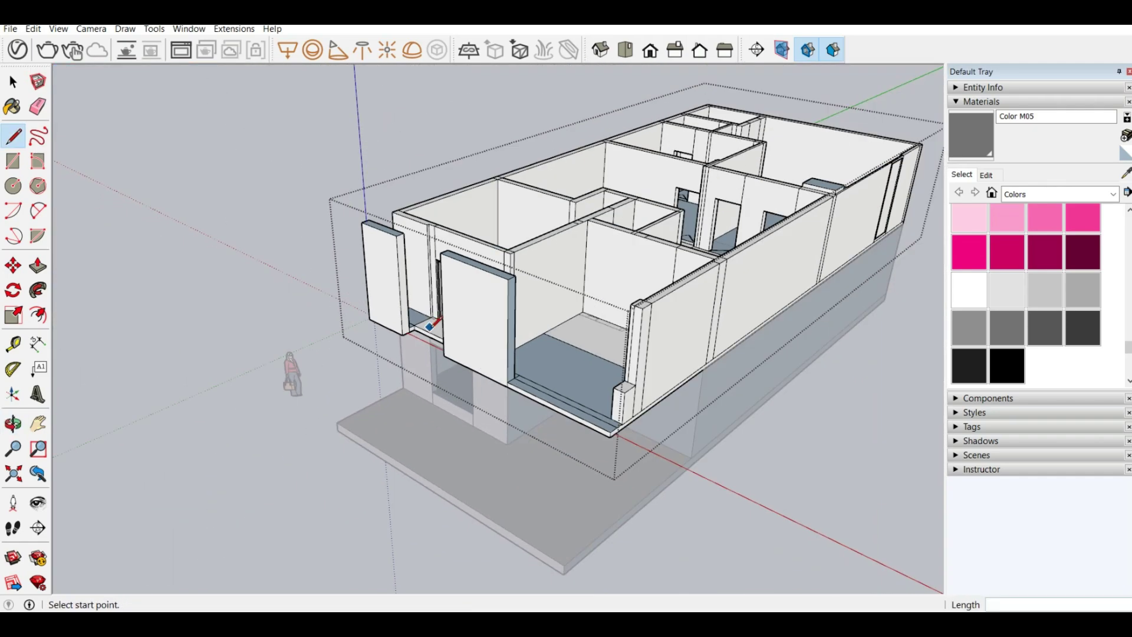
{"action": "scroll", "coordinate": [595, 424], "scroll_direction": "up", "scroll_amount": 3}
{"action": "middle_click_drag", "start_coordinate": [628, 423], "coordinate": [308, 349]}
{"action": "scroll", "coordinate": [330, 342], "scroll_direction": "up", "scroll_amount": 3}
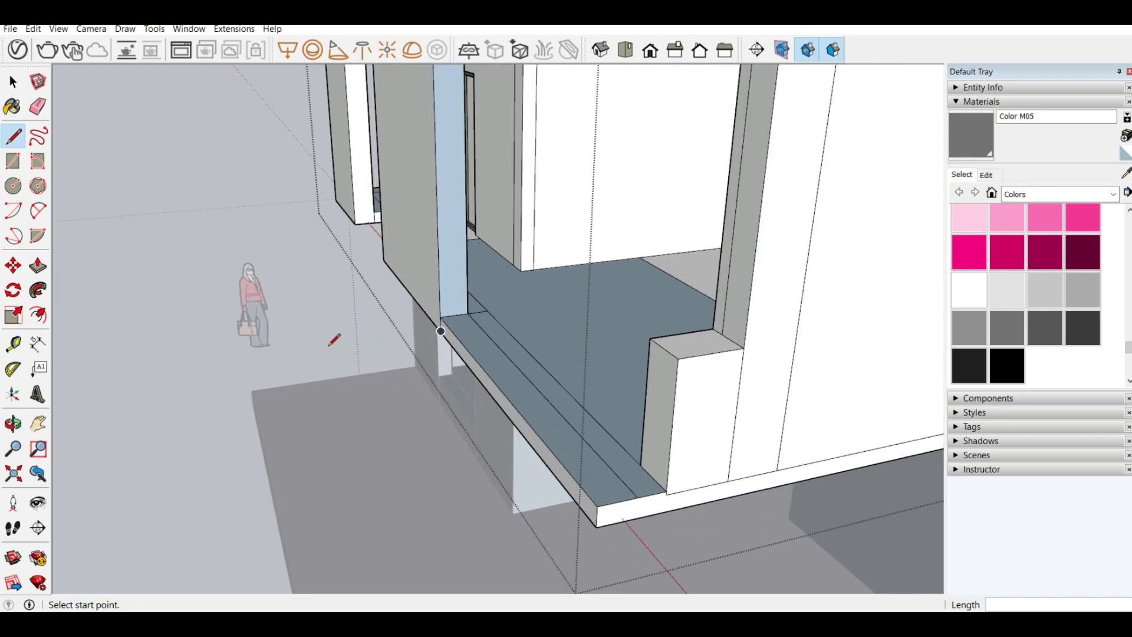
{"action": "left_click", "coordinate": [38, 266]}
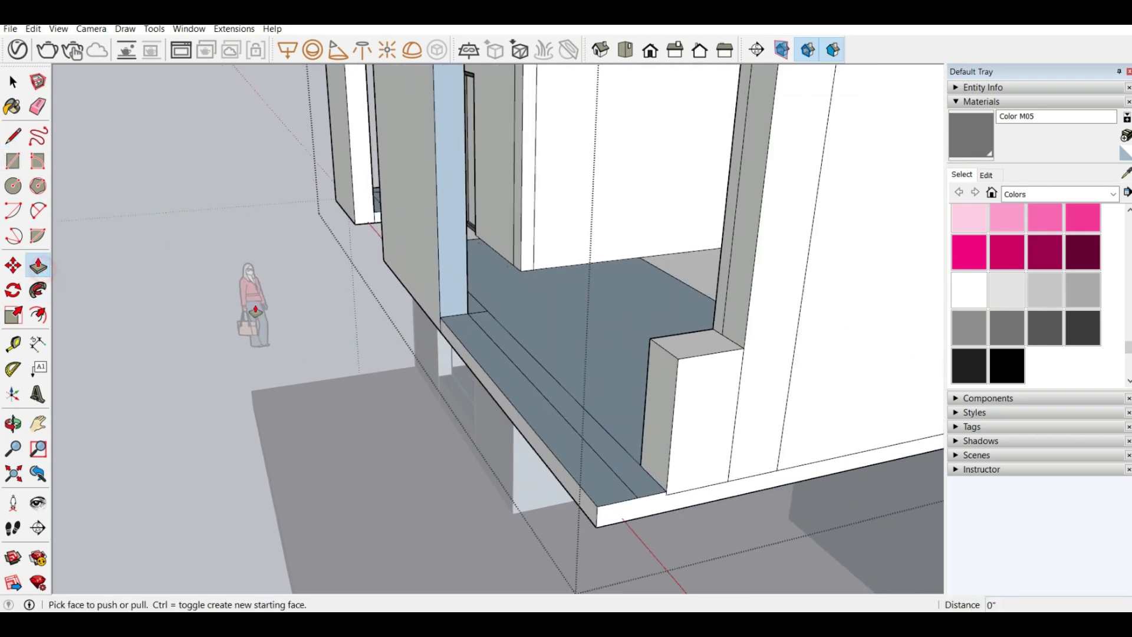
{"action": "left_click_drag", "start_coordinate": [467, 365], "coordinate": [452, 319]}
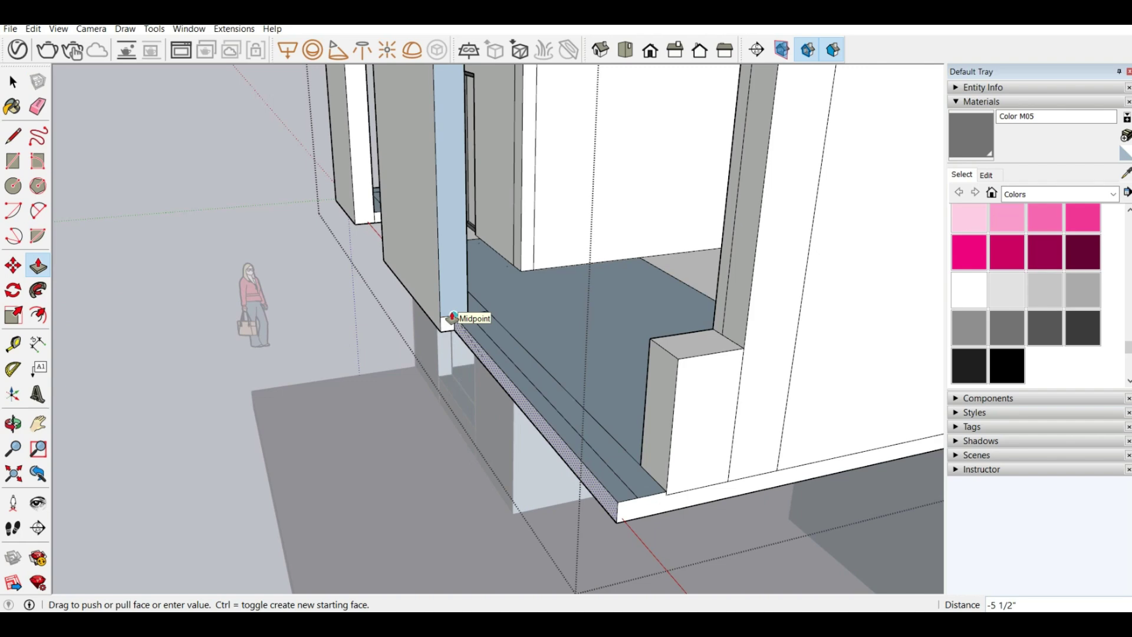
{"action": "left_click", "coordinate": [452, 319]}
Examine the new front walls, the door recess and the balcony slab edge from several angles.
{"action": "middle_click_drag", "start_coordinate": [206, 271], "coordinate": [494, 334]}
{"action": "scroll", "coordinate": [701, 346], "scroll_direction": "up", "scroll_amount": 3}
{"action": "scroll", "coordinate": [326, 318], "scroll_direction": "down", "scroll_amount": 2}
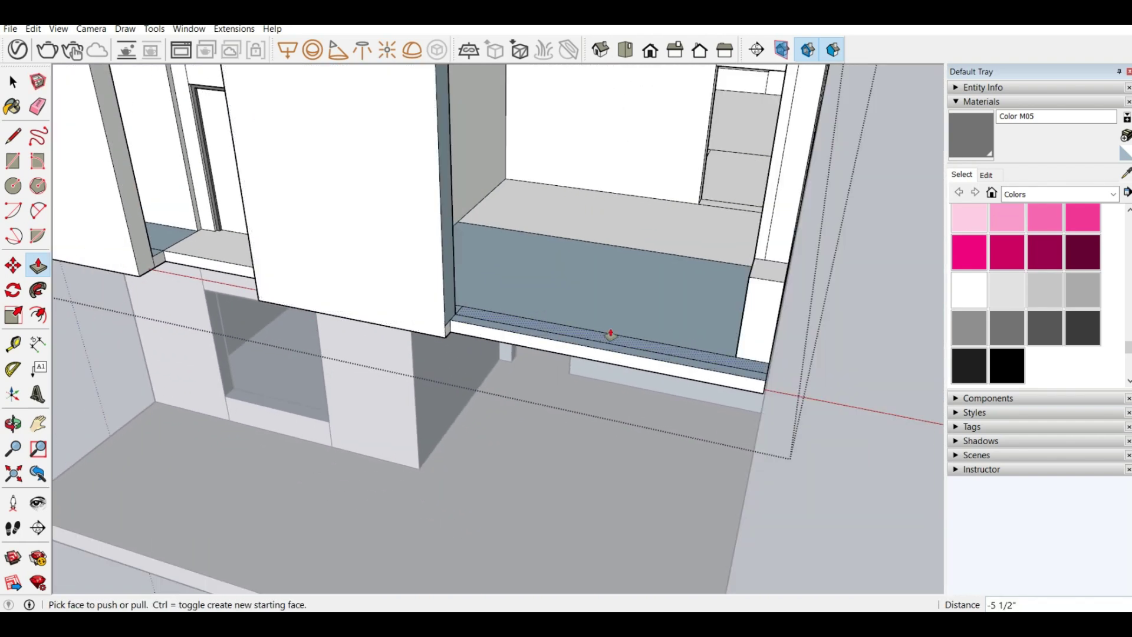
{"action": "scroll", "coordinate": [692, 356], "scroll_direction": "up", "scroll_amount": 2}
{"action": "scroll", "coordinate": [177, 309], "scroll_direction": "down", "scroll_amount": 5}
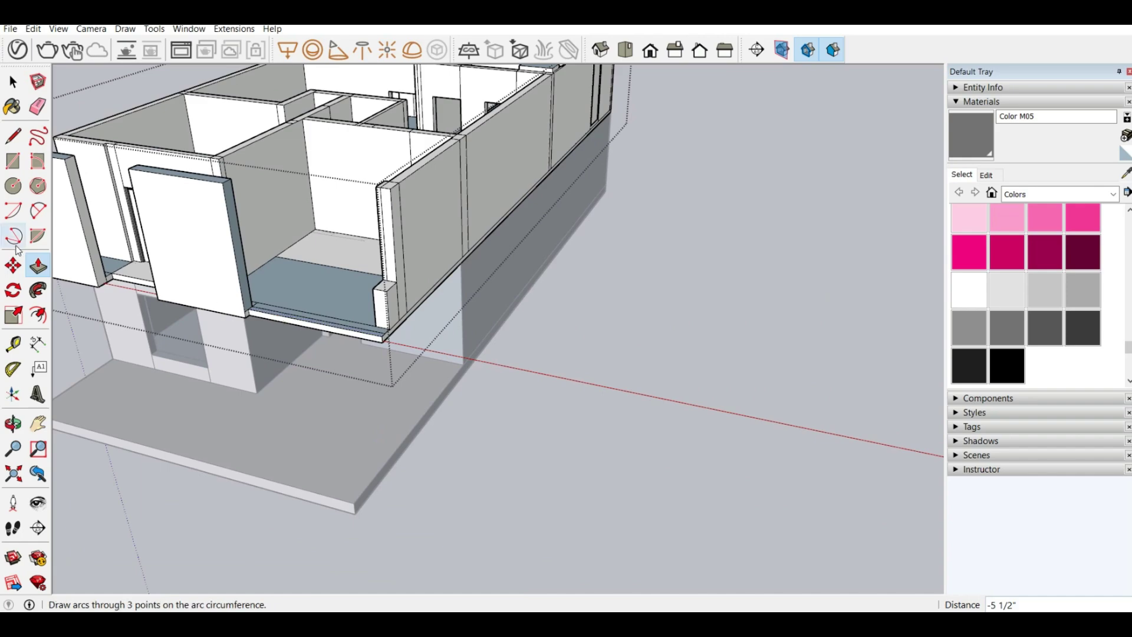
{"action": "scroll", "coordinate": [58, 263], "scroll_direction": "up", "scroll_amount": 5}
{"action": "middle_click_drag", "start_coordinate": [97, 274], "coordinate": [152, 277]}
{"action": "scroll", "coordinate": [153, 276], "scroll_direction": "down", "scroll_amount": 8}
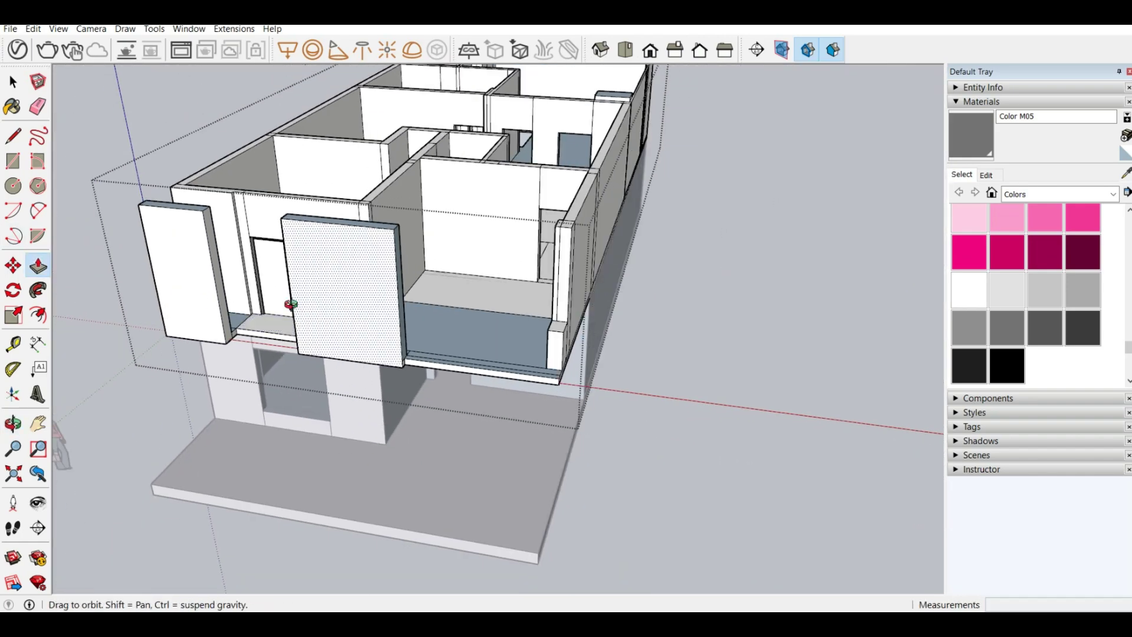
{"action": "middle_click_drag", "start_coordinate": [290, 304], "coordinate": [5, 387]}
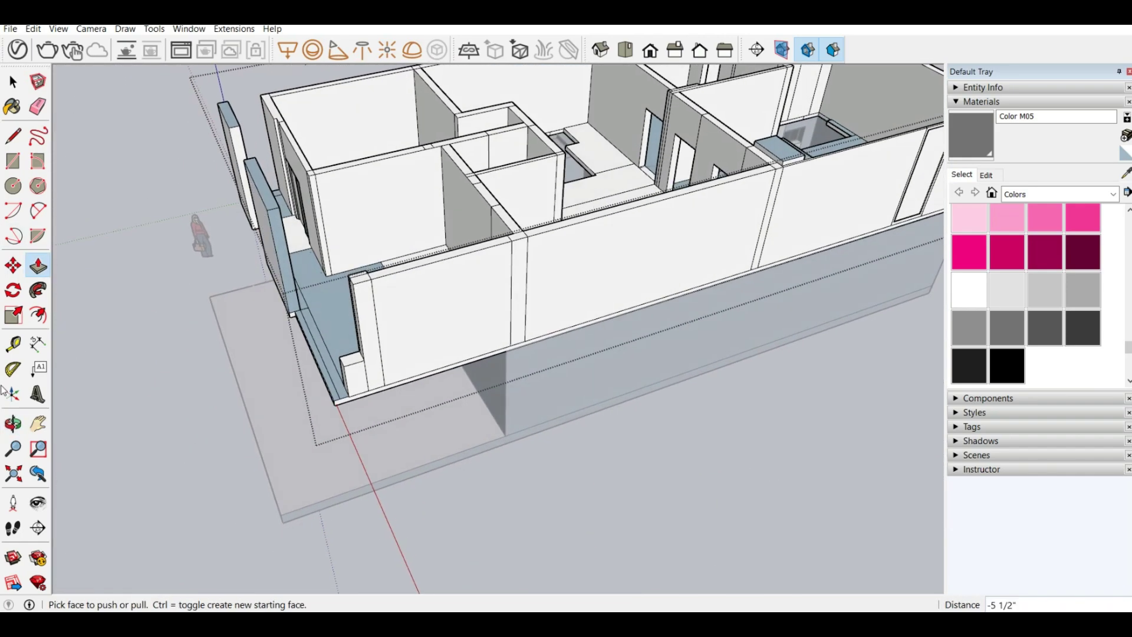
{"action": "scroll", "coordinate": [239, 145], "scroll_direction": "up", "scroll_amount": 4}
{"action": "middle_click_drag", "start_coordinate": [263, 156], "coordinate": [626, 131]}
{"action": "scroll", "coordinate": [626, 131], "scroll_direction": "down", "scroll_amount": 5}
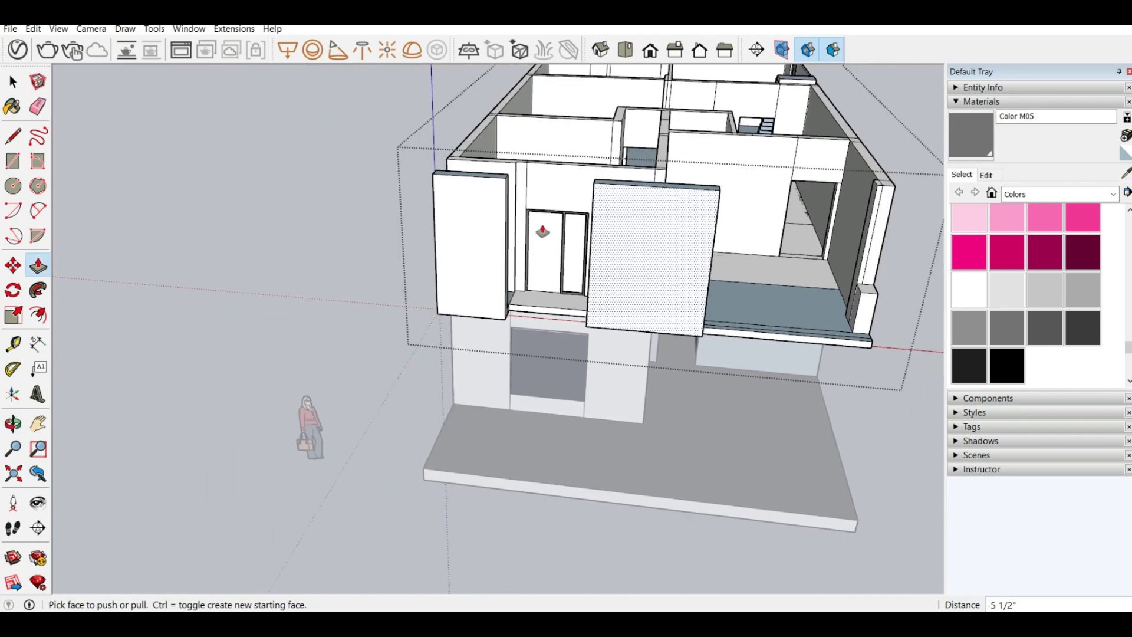
{"action": "scroll", "coordinate": [543, 232], "scroll_direction": "up", "scroll_amount": 4}
{"action": "middle_click_drag", "start_coordinate": [576, 190], "coordinate": [203, 232]}
{"action": "middle_click_drag", "start_coordinate": [758, 260], "coordinate": [808, 203]}
{"action": "scroll", "coordinate": [291, 161], "scroll_direction": "down", "scroll_amount": 3}
{"action": "scroll", "coordinate": [623, 151], "scroll_direction": "up", "scroll_amount": 3}
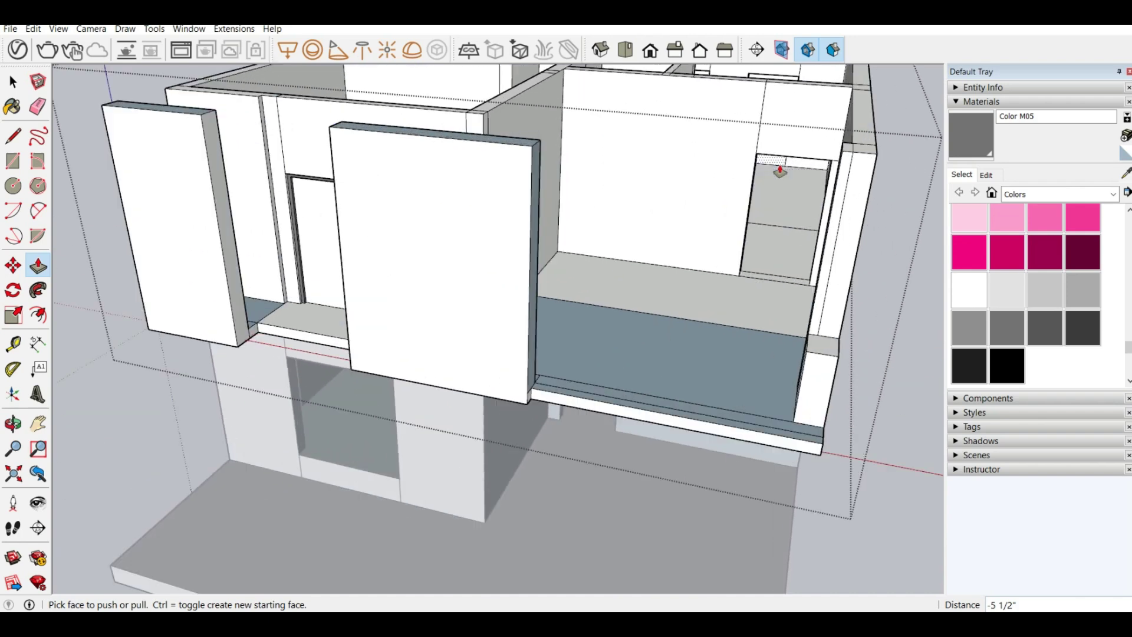
{"action": "middle_click_drag", "start_coordinate": [725, 171], "coordinate": [803, 285]}
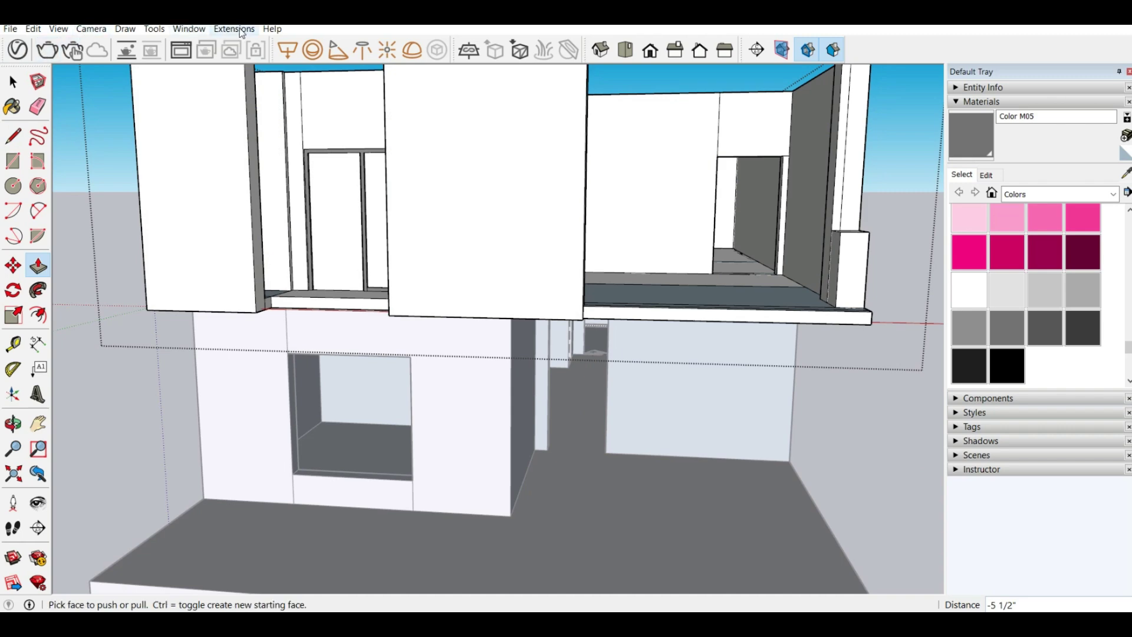
Open 3D Warehouse to look for a ready-made model.
{"action": "left_click", "coordinate": [161, 31]}
{"action": "mouse_move", "coordinate": [187, 31]}
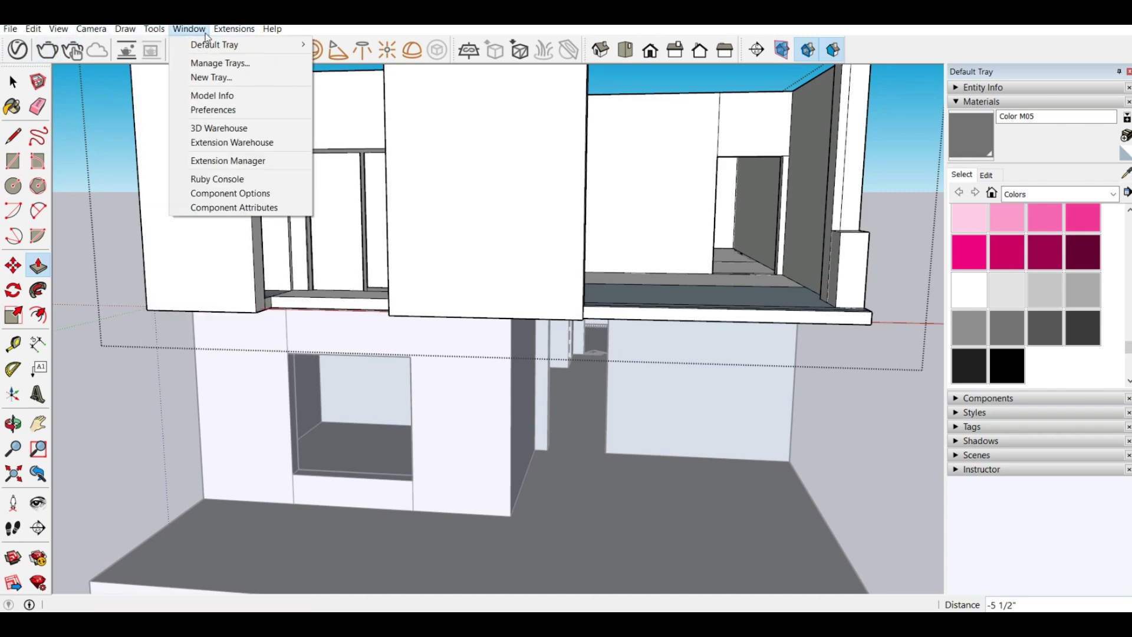
{"action": "left_click", "coordinate": [220, 127]}
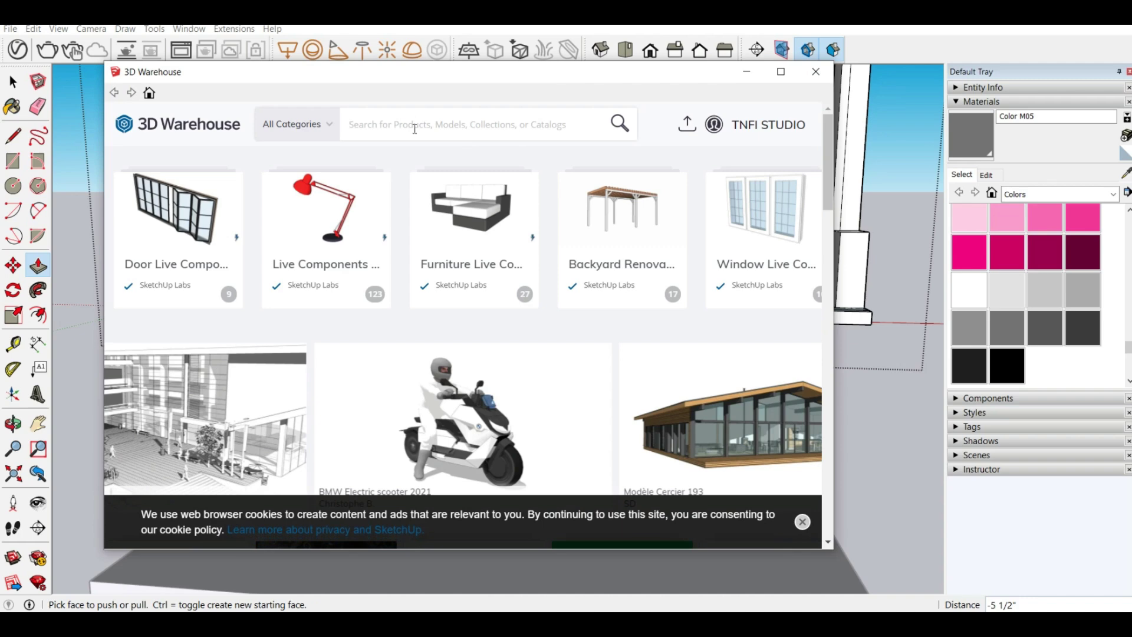
Search 3D Warehouse for "door" and browse the product results.
{"action": "type", "text": "d"}
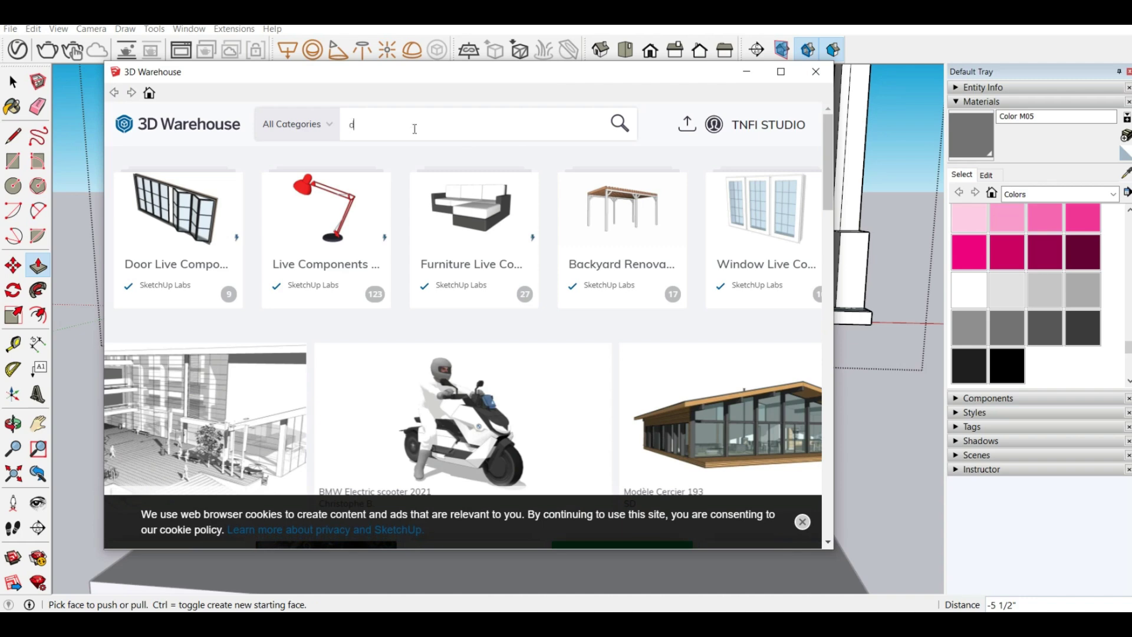
{"action": "type", "text": "oo"}
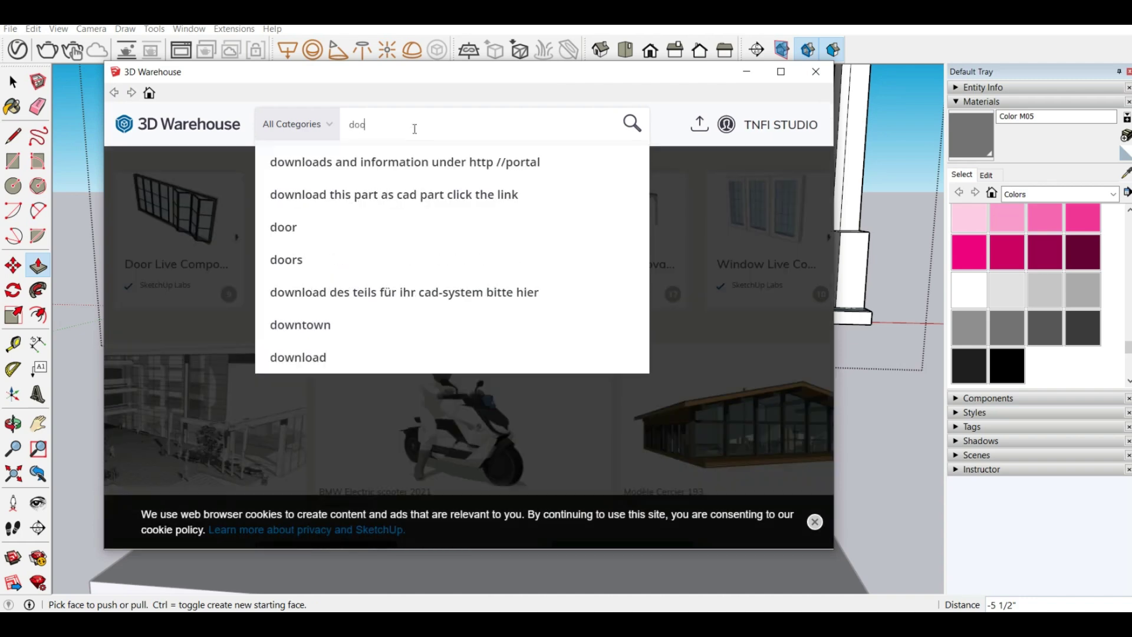
{"action": "type", "text": "r"}
{"action": "key", "text": "Return"}
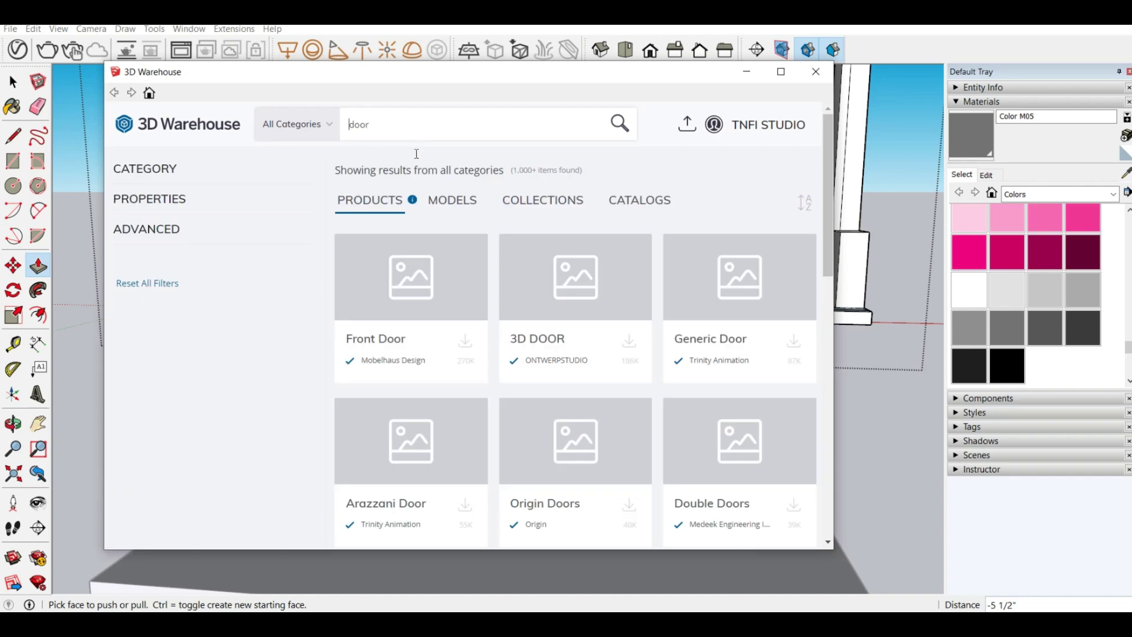
{"action": "scroll", "coordinate": [601, 321], "scroll_direction": "down", "scroll_amount": 5}
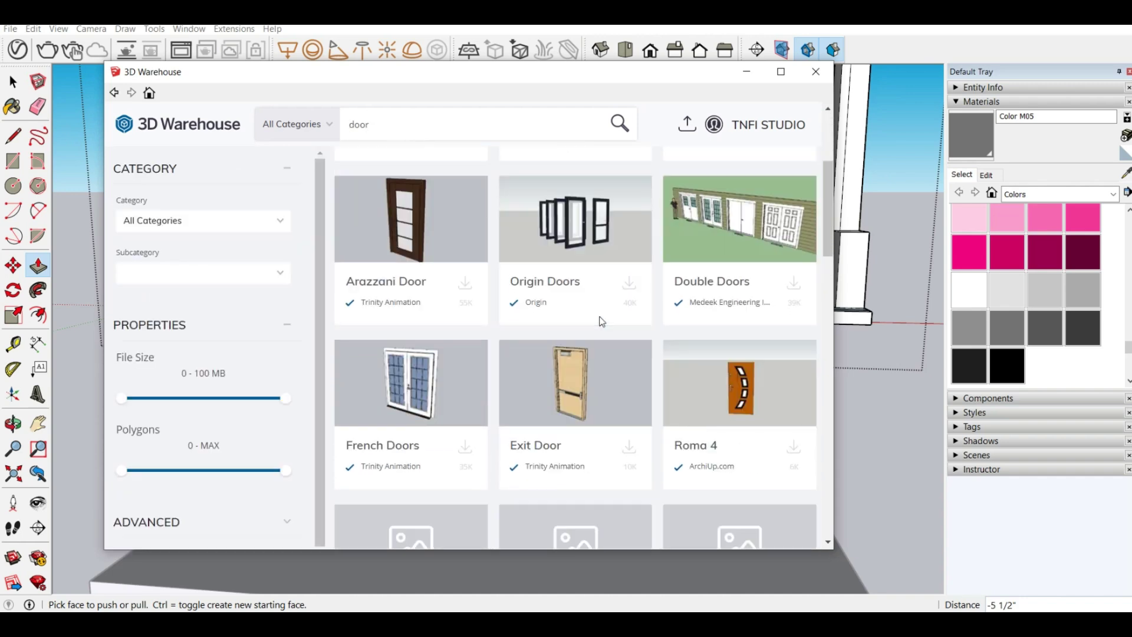
{"action": "scroll", "coordinate": [601, 322], "scroll_direction": "down", "scroll_amount": 5}
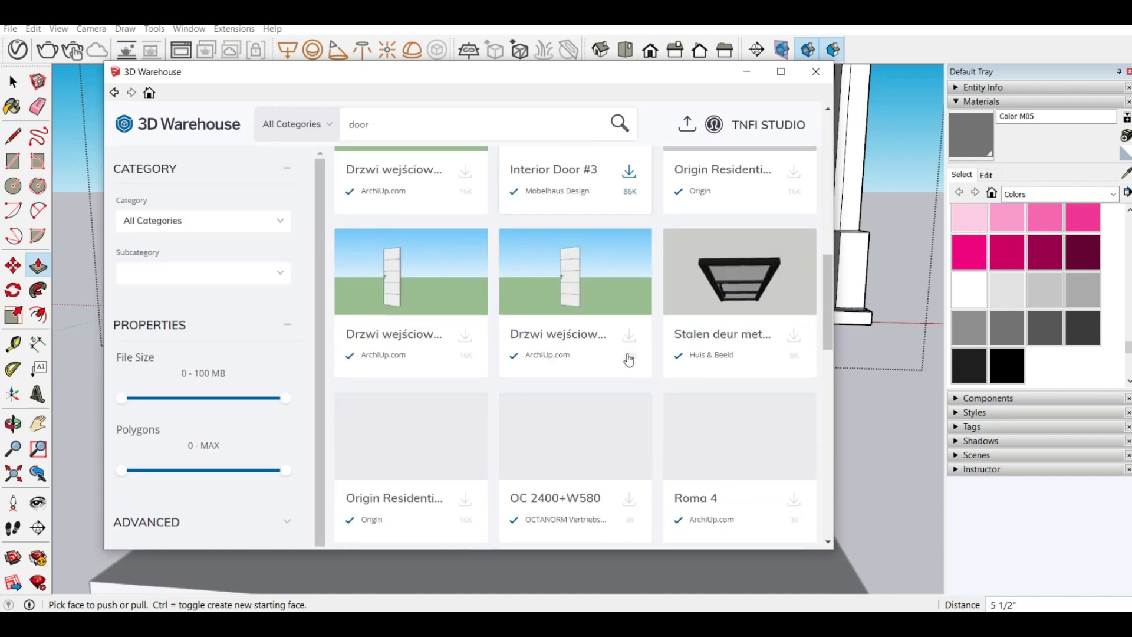
{"action": "scroll", "coordinate": [629, 360], "scroll_direction": "down", "scroll_amount": 8}
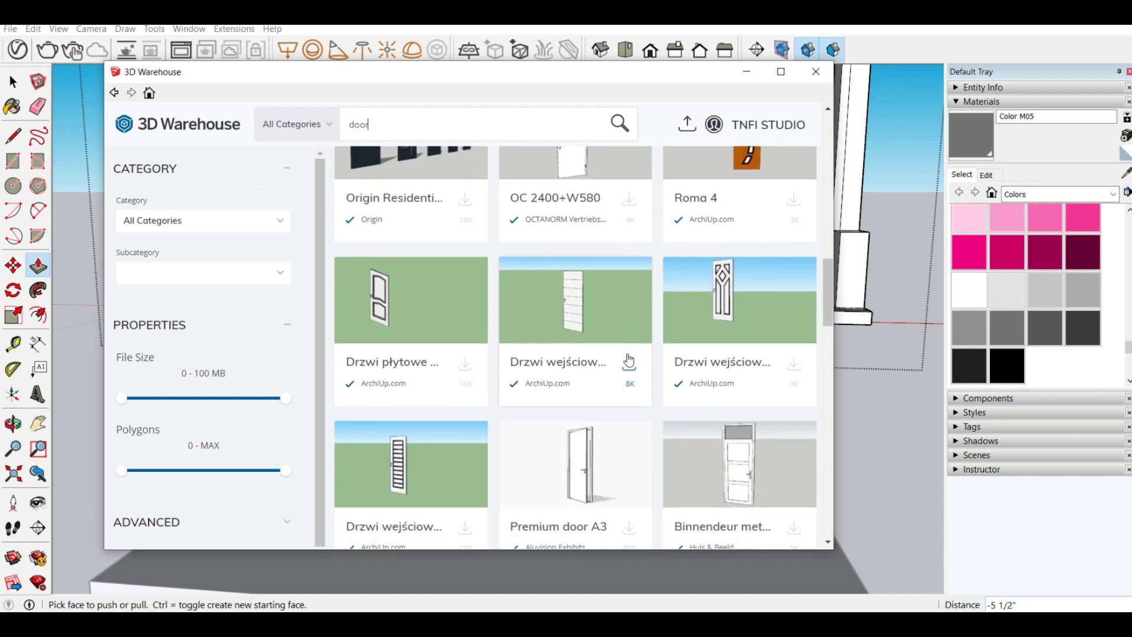
{"action": "scroll", "coordinate": [628, 358], "scroll_direction": "down", "scroll_amount": 10}
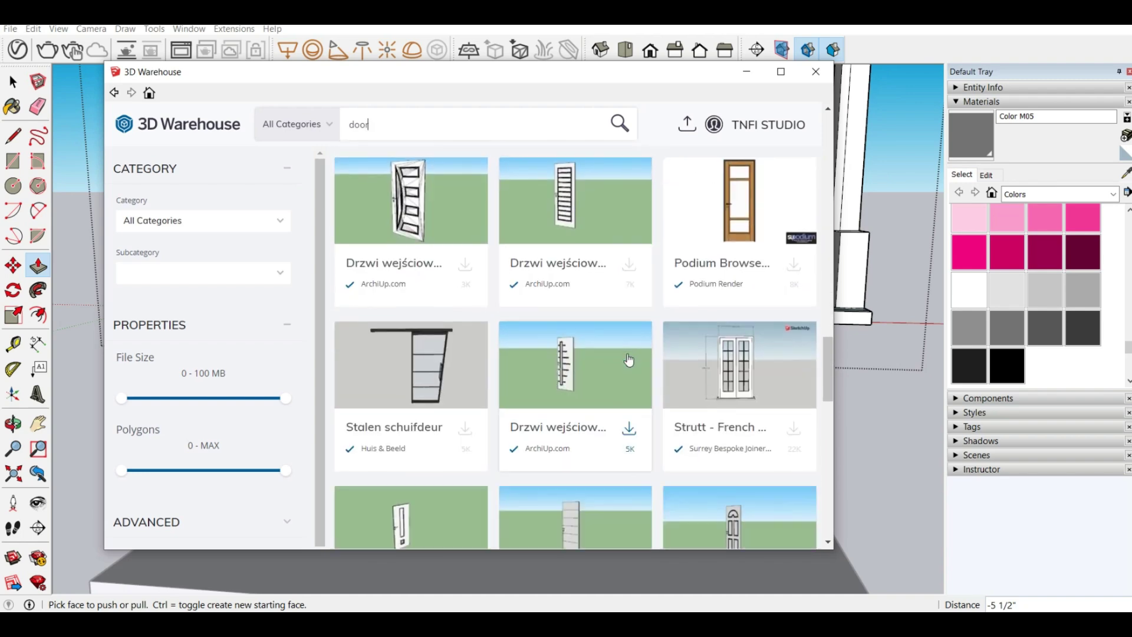
{"action": "scroll", "coordinate": [630, 358], "scroll_direction": "down", "scroll_amount": 3}
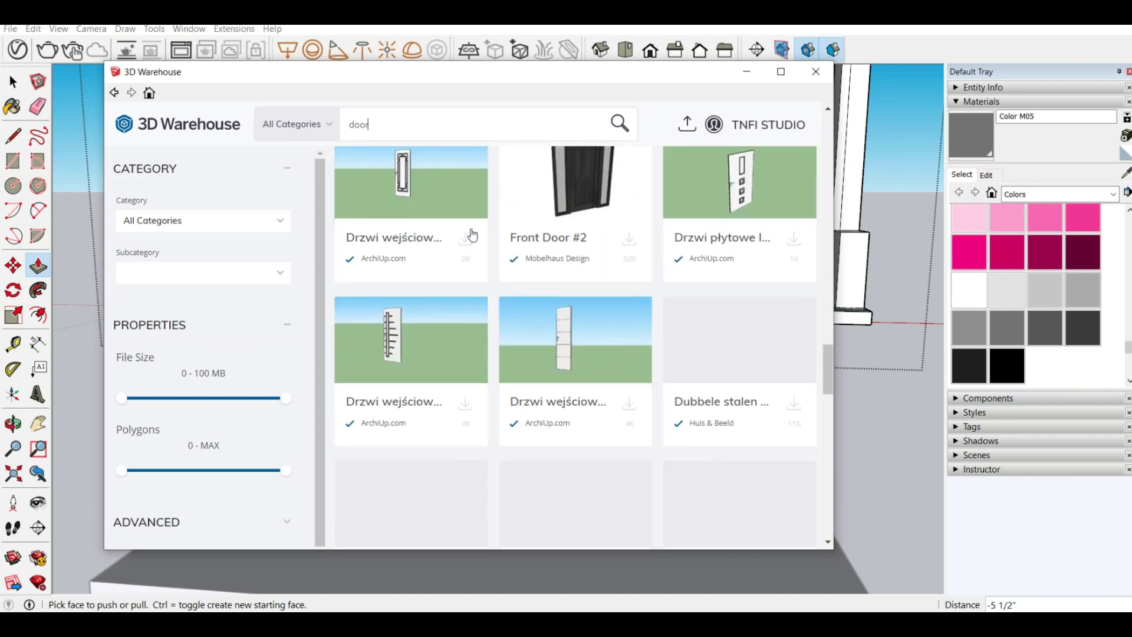
{"action": "scroll", "coordinate": [472, 236], "scroll_direction": "up", "scroll_amount": 20}
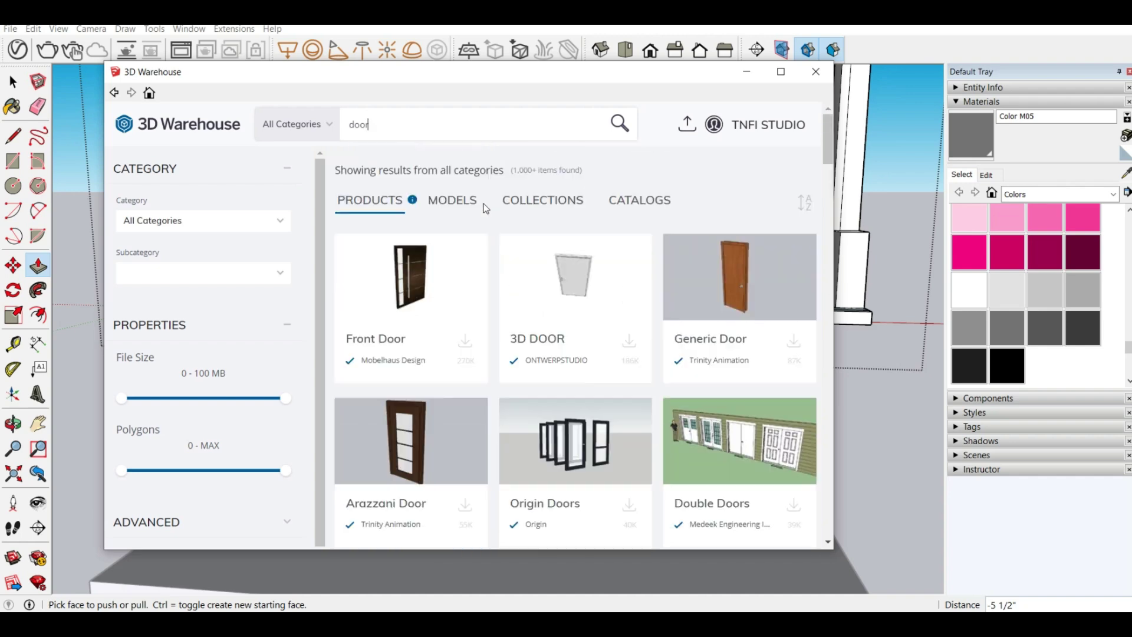
Switch to the Models results and load the wood-grain 1000x2100 door with a grey frame directly into the model.
{"action": "left_click", "coordinate": [459, 206]}
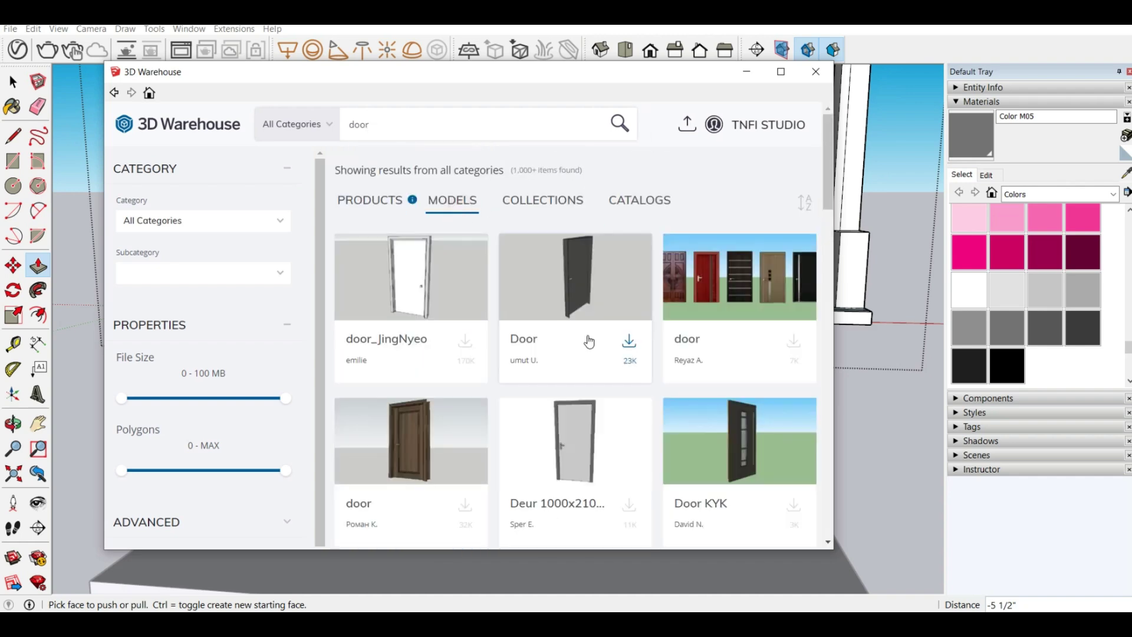
{"action": "scroll", "coordinate": [680, 366], "scroll_direction": "down", "scroll_amount": 5}
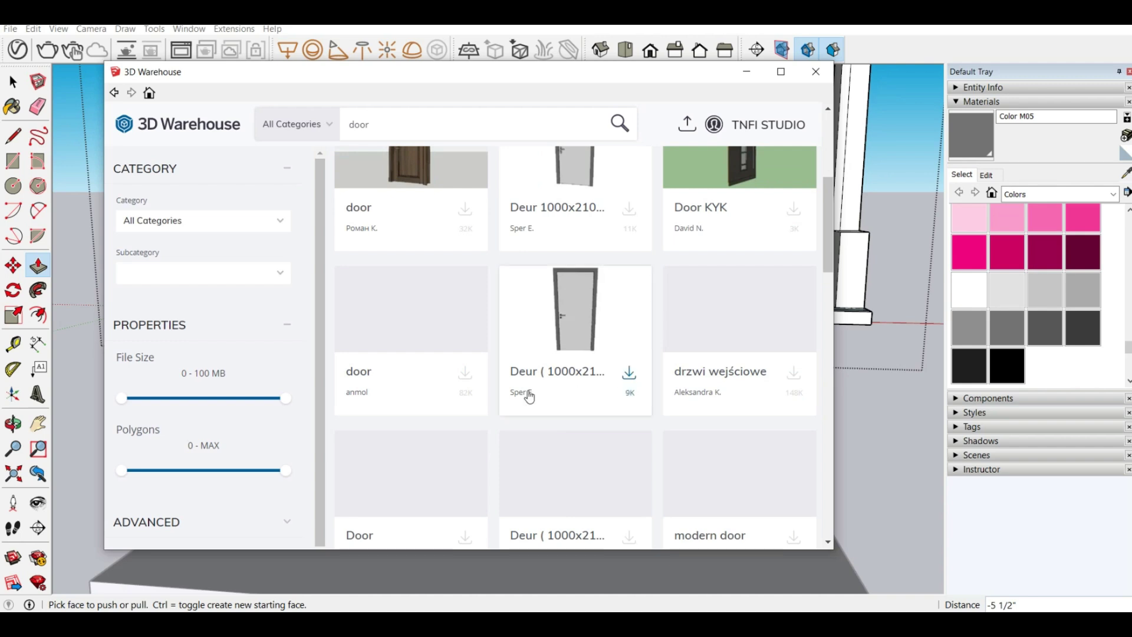
{"action": "scroll", "coordinate": [530, 397], "scroll_direction": "down", "scroll_amount": 1}
{"action": "left_click", "coordinate": [630, 466]}
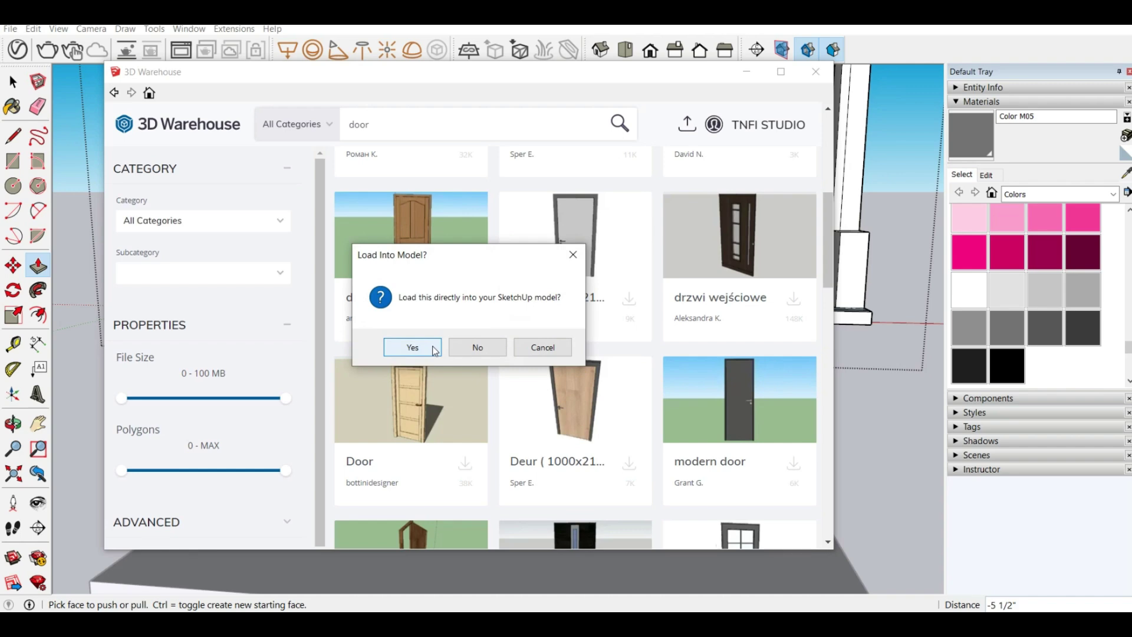
{"action": "left_click", "coordinate": [413, 347]}
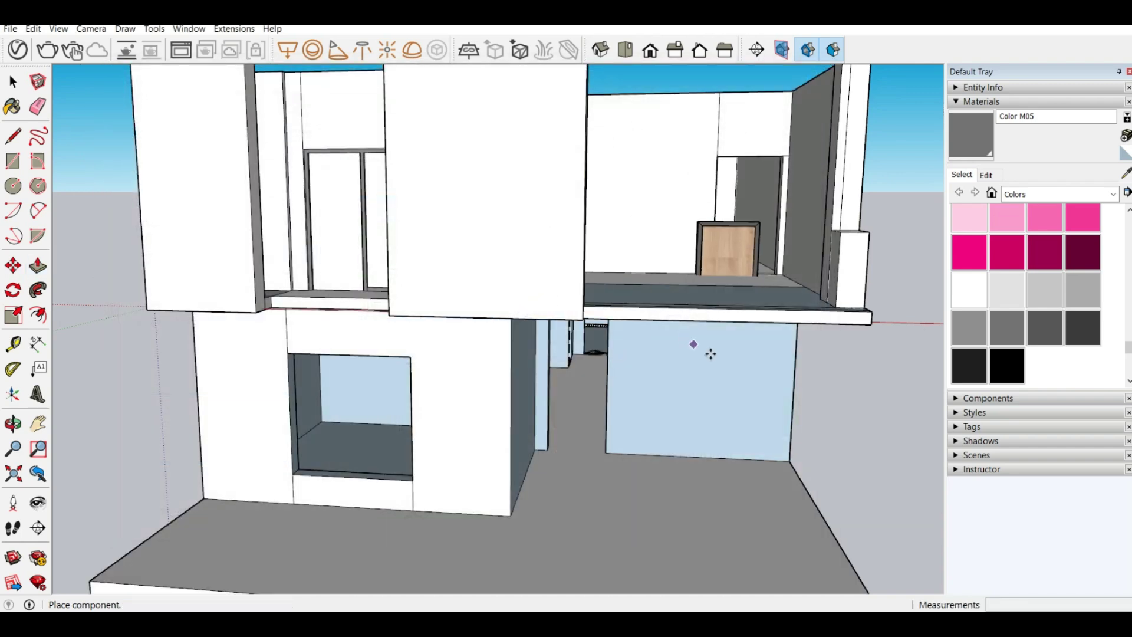
Place the door in the upper-floor balcony doorway, snapped to the opening's bottom corner away from the side wall.
{"action": "scroll", "coordinate": [626, 248], "scroll_direction": "down", "scroll_amount": 3}
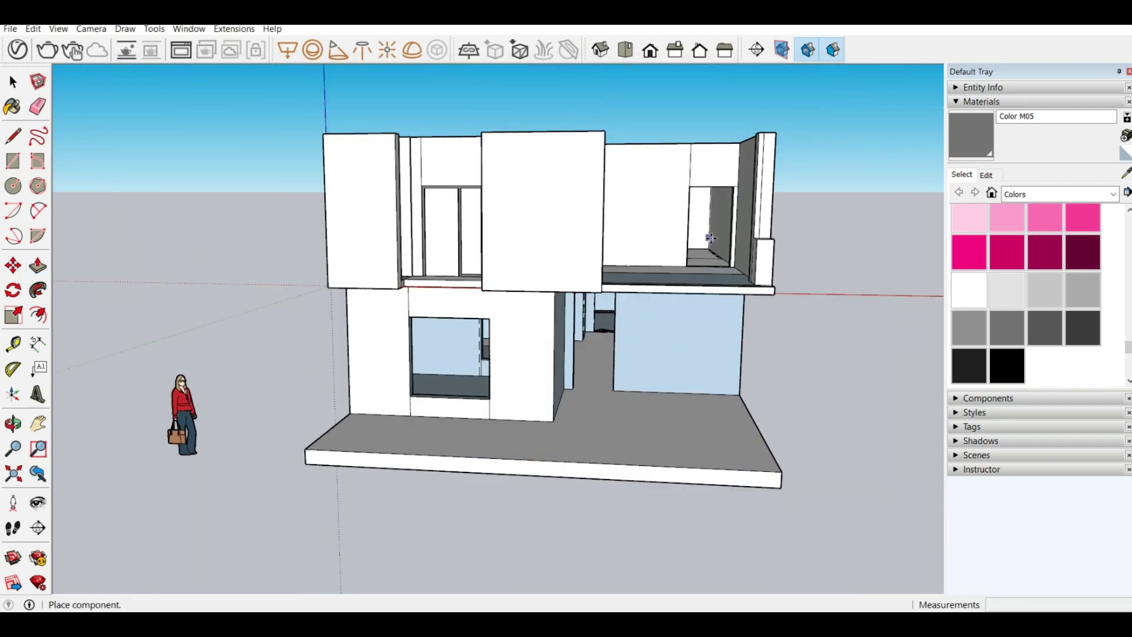
{"action": "scroll", "coordinate": [711, 237], "scroll_direction": "up", "scroll_amount": 4}
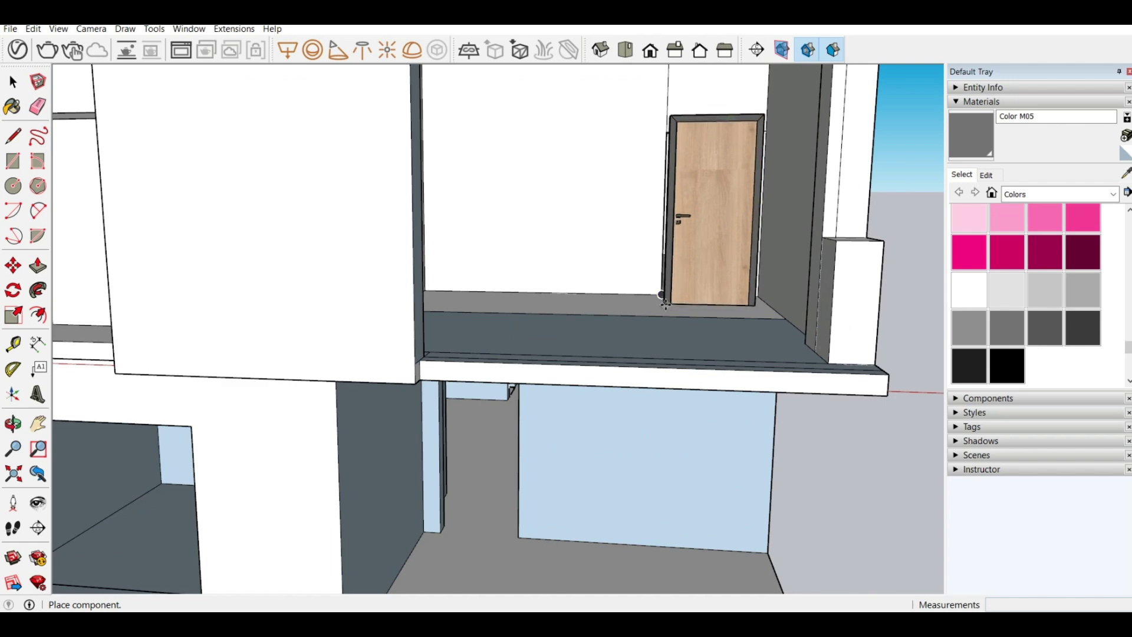
{"action": "left_click", "coordinate": [661, 296]}
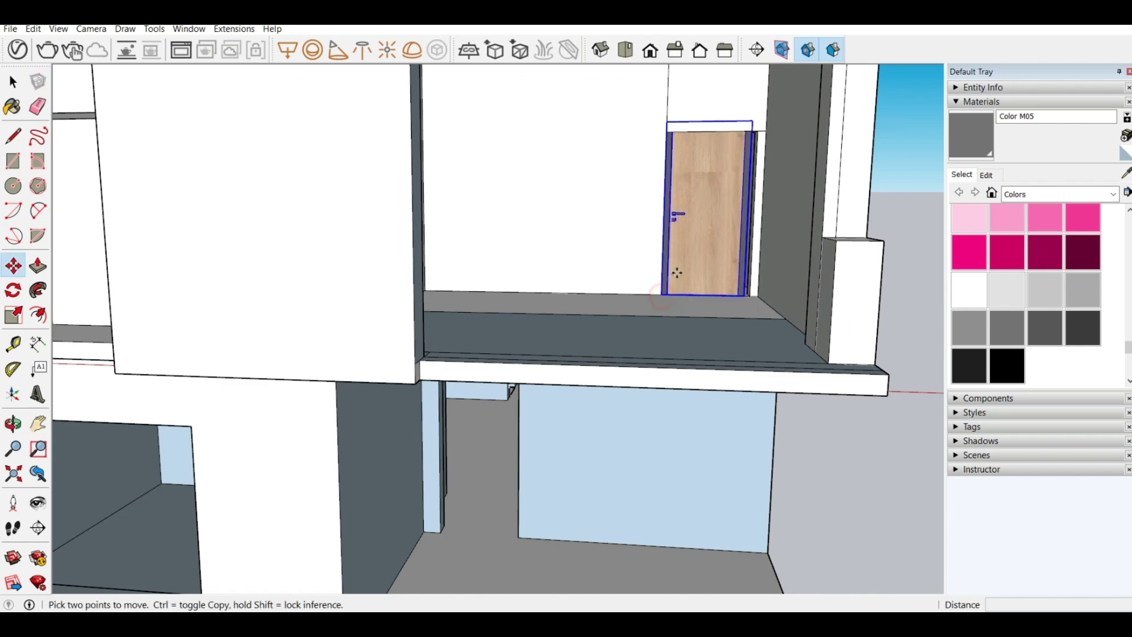
Try to turn the door around by rotating it 180° about the middle of its base, in the floor plane.
{"action": "scroll", "coordinate": [719, 312], "scroll_direction": "down", "scroll_amount": 5}
{"action": "scroll", "coordinate": [706, 180], "scroll_direction": "up", "scroll_amount": 3}
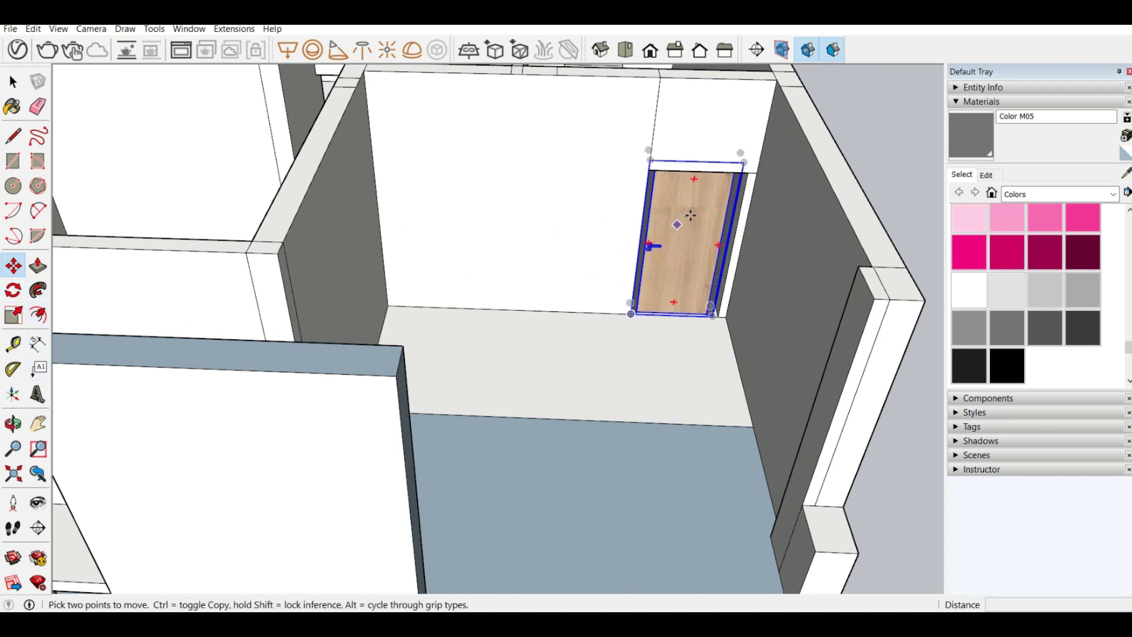
{"action": "scroll", "coordinate": [710, 204], "scroll_direction": "up", "scroll_amount": 2}
{"action": "scroll", "coordinate": [664, 282], "scroll_direction": "up", "scroll_amount": 3}
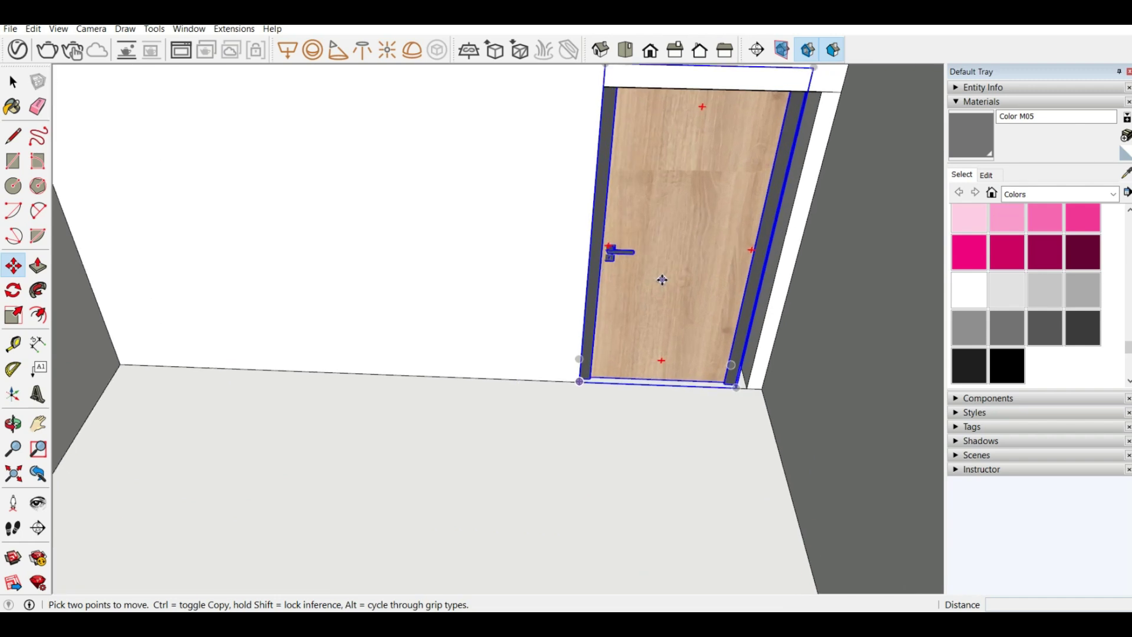
{"action": "scroll", "coordinate": [715, 437], "scroll_direction": "down", "scroll_amount": 2}
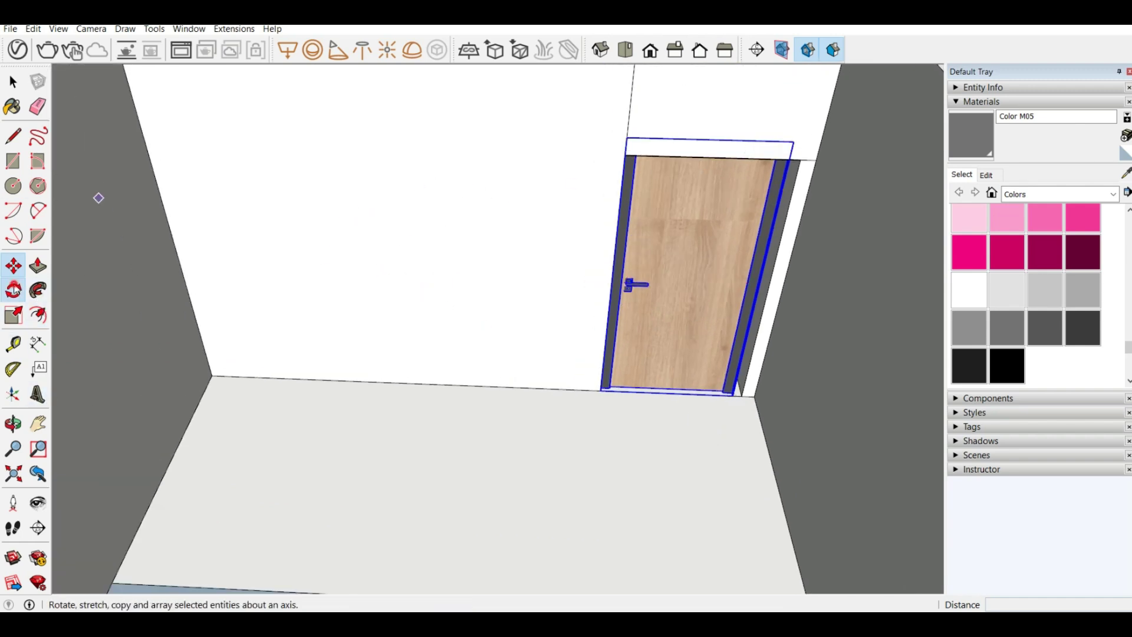
{"action": "left_click", "coordinate": [13, 290]}
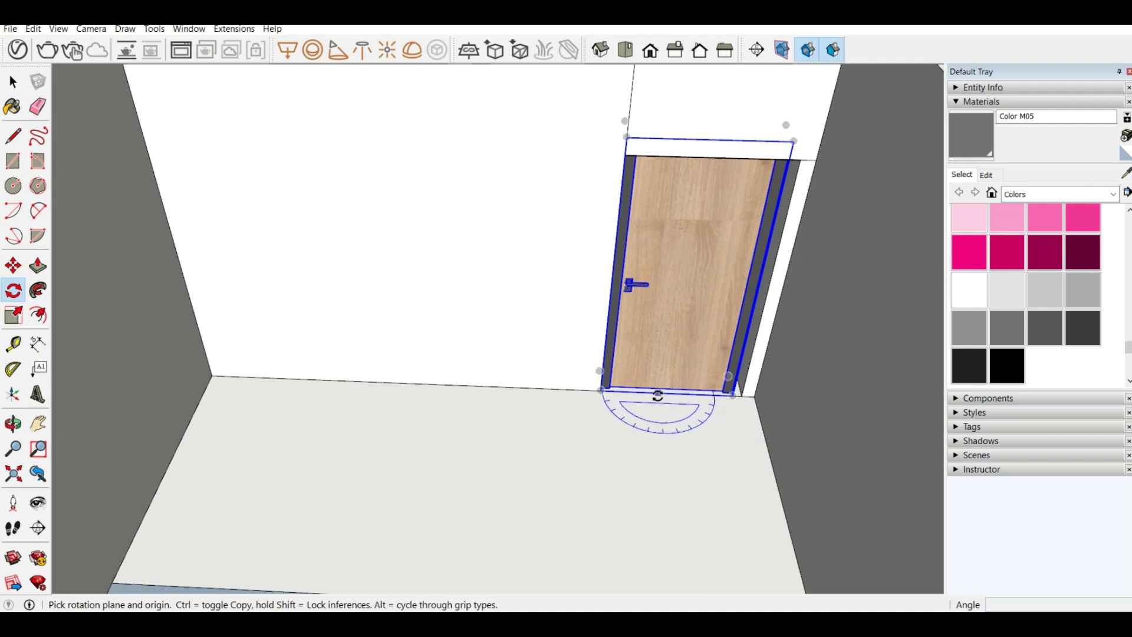
{"action": "left_click_drag", "start_coordinate": [658, 396], "coordinate": [600, 413]}
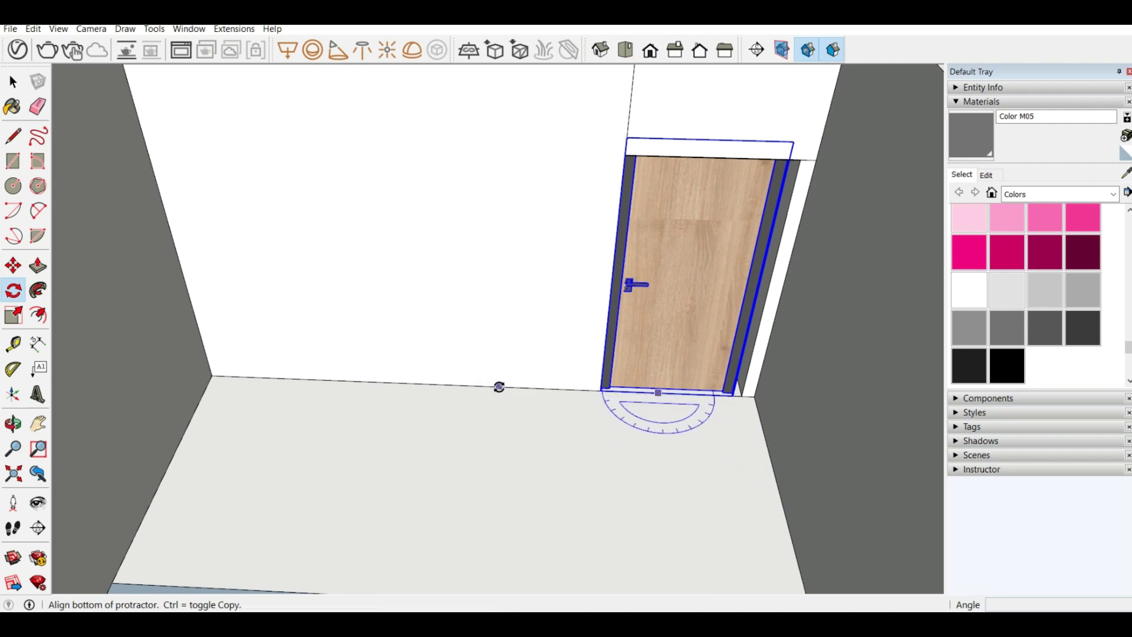
{"action": "left_click", "coordinate": [498, 386]}
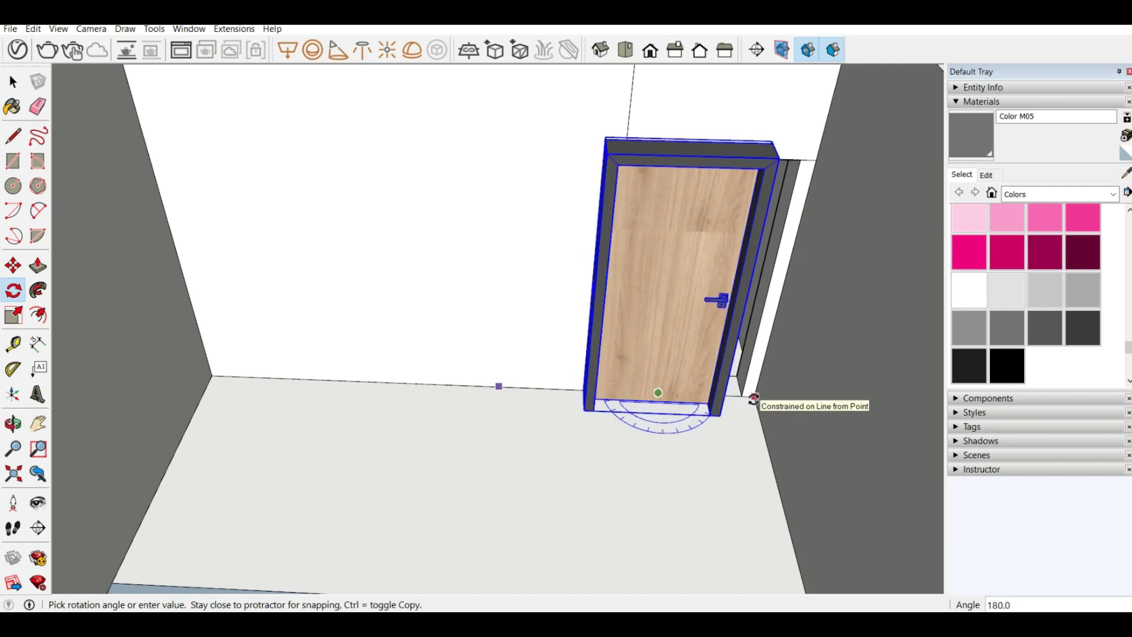
{"action": "left_click", "coordinate": [753, 399]}
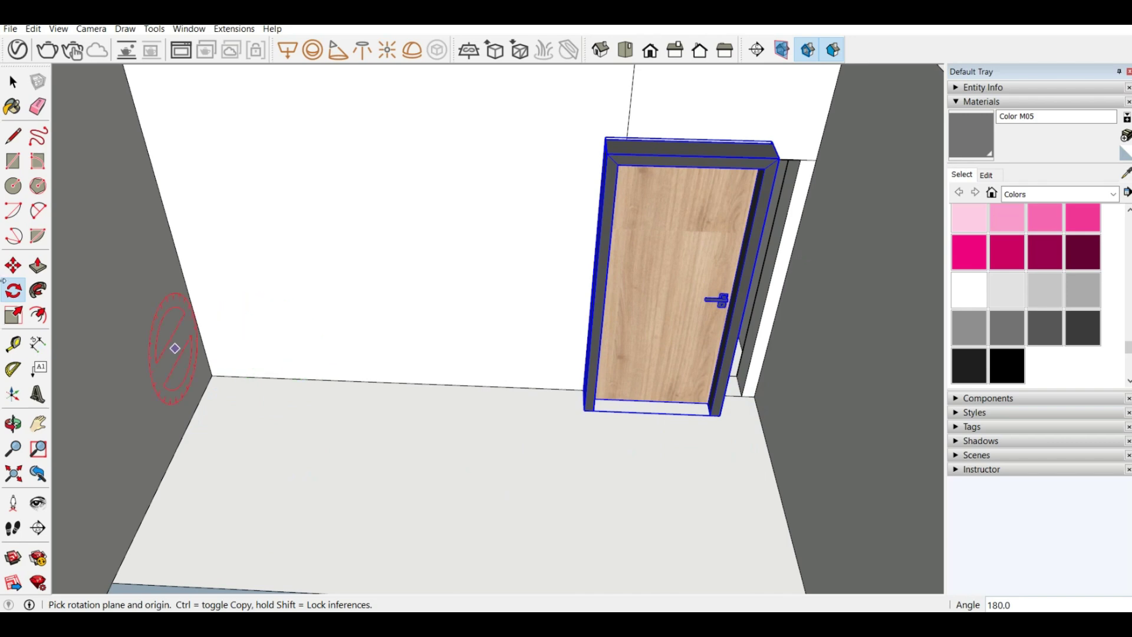
{"action": "left_click", "coordinate": [13, 266]}
{"action": "scroll", "coordinate": [584, 406], "scroll_direction": "up", "scroll_amount": 2}
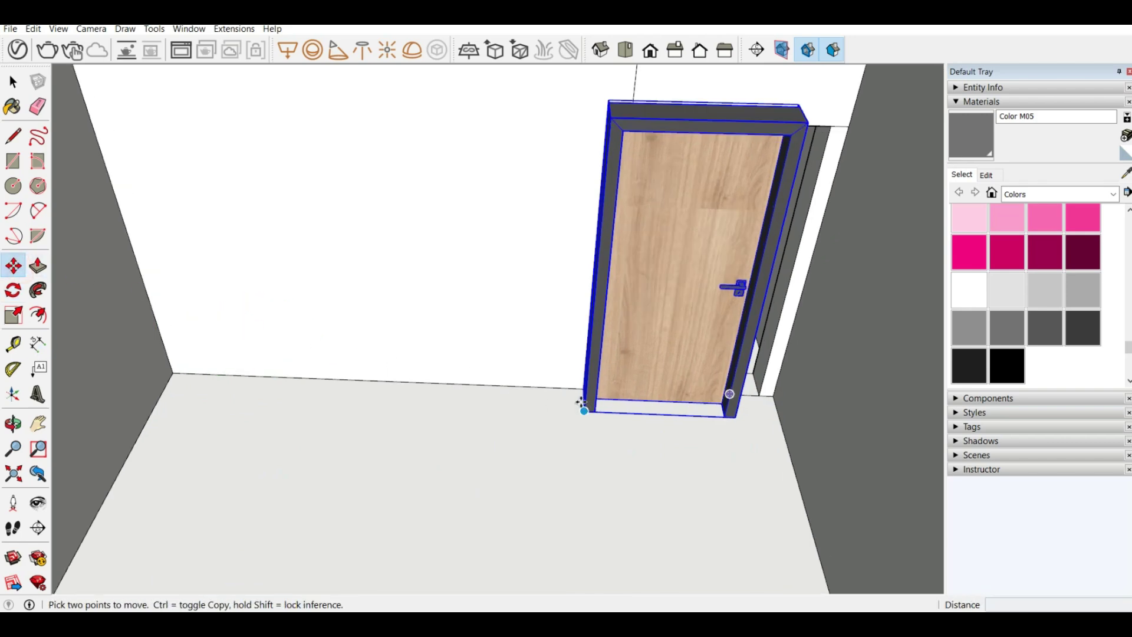
{"action": "left_click", "coordinate": [578, 401]}
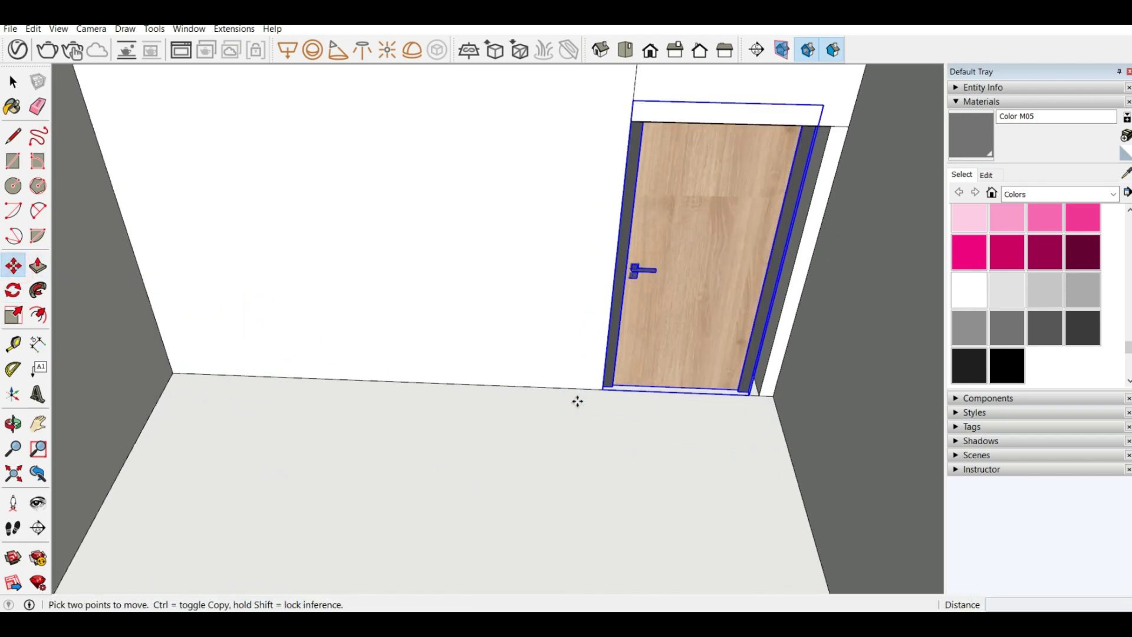
{"action": "left_click", "coordinate": [602, 389]}
Try flipping the door along the component's blue axis.
{"action": "right_click", "coordinate": [646, 318]}
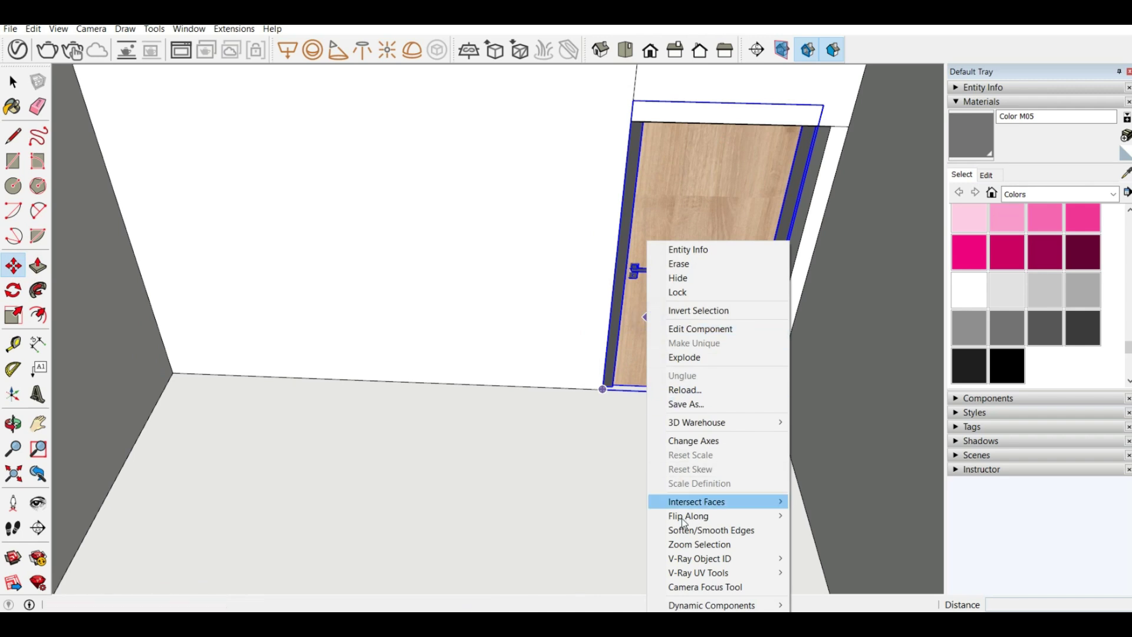
{"action": "mouse_move", "coordinate": [689, 516]}
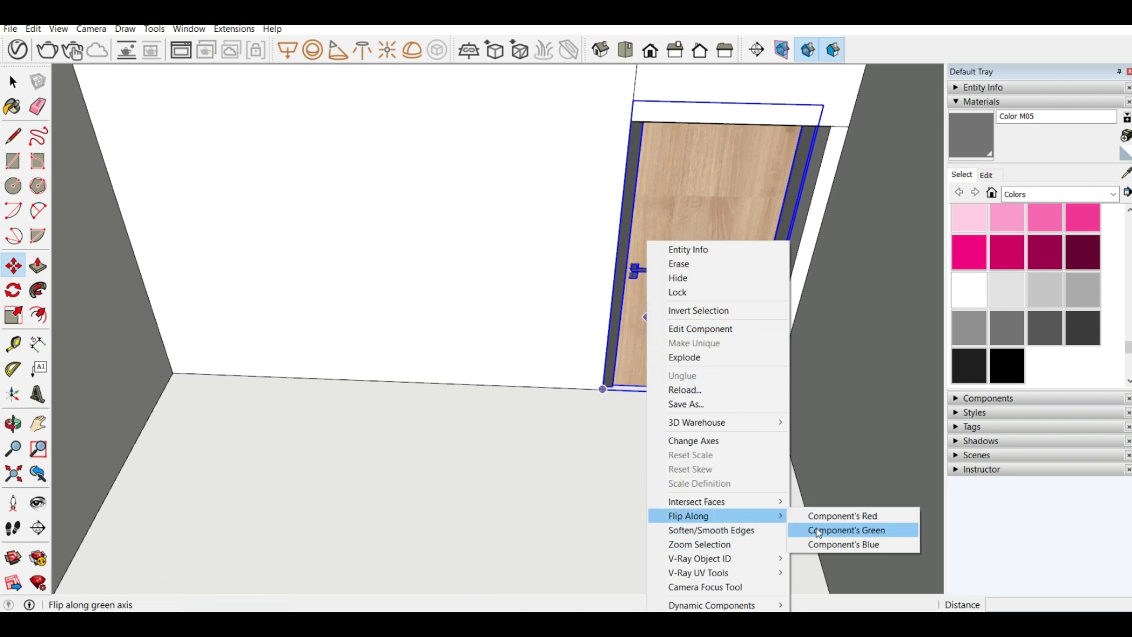
{"action": "left_click", "coordinate": [821, 543]}
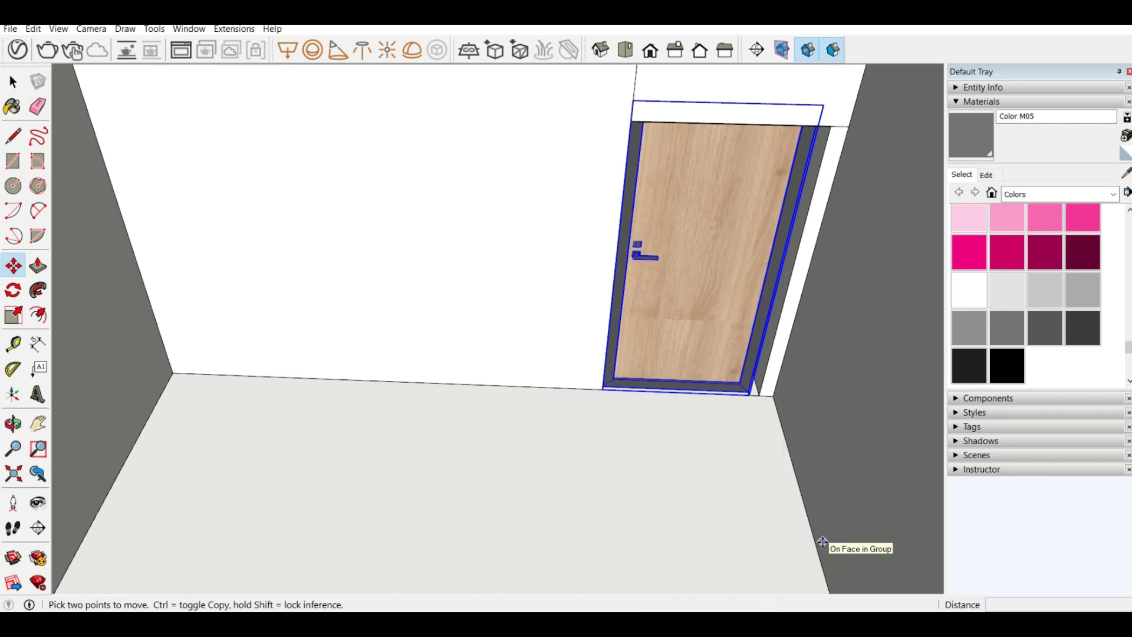
{"action": "scroll", "coordinate": [609, 485], "scroll_direction": "down", "scroll_amount": 5}
{"action": "scroll", "coordinate": [672, 374], "scroll_direction": "up", "scroll_amount": 6}
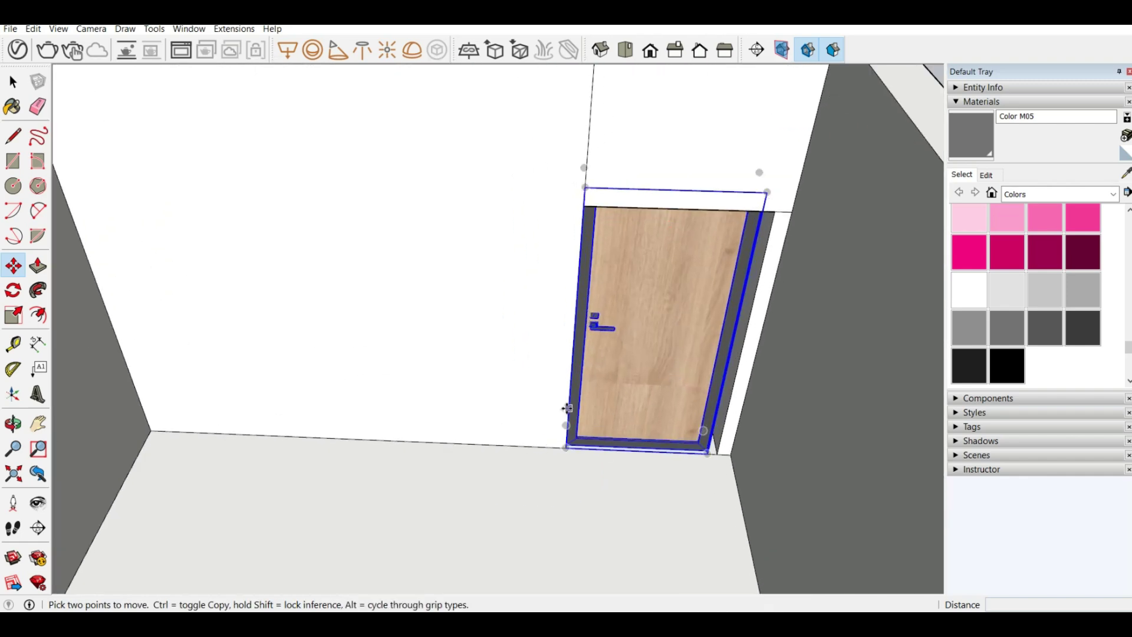
Flip the door along the component's green axis, inspect it from the front, and undo the flip.
{"action": "right_click", "coordinate": [621, 391]}
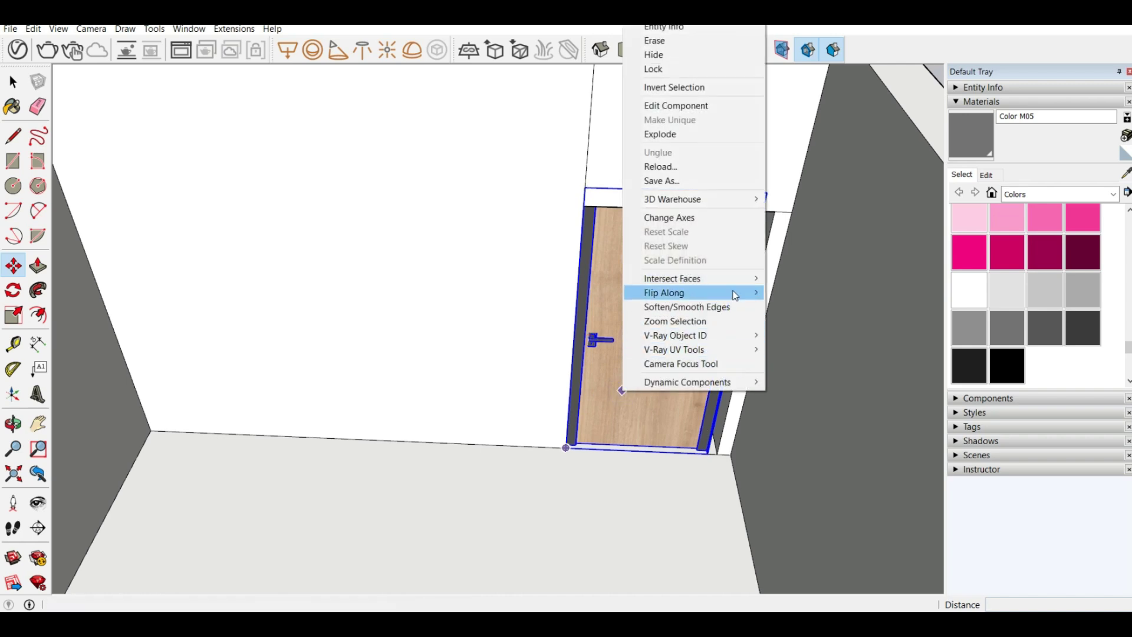
{"action": "mouse_move", "coordinate": [736, 297]}
{"action": "left_click", "coordinate": [802, 307]}
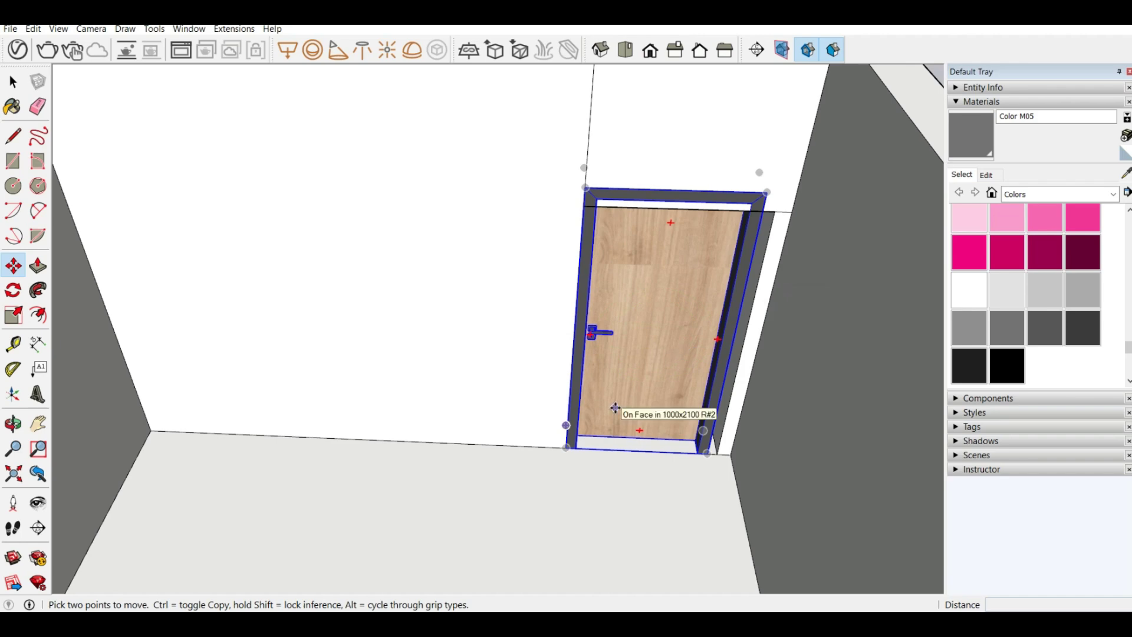
{"action": "middle_click_drag", "start_coordinate": [646, 392], "coordinate": [645, 308]}
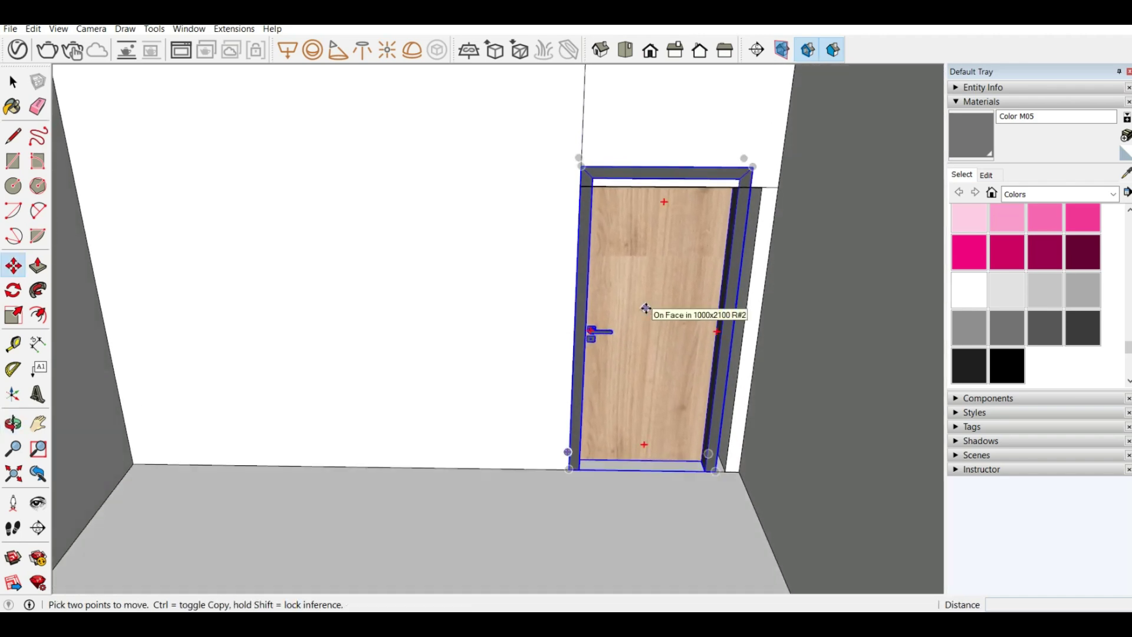
{"action": "key", "text": "ctrl+z"}
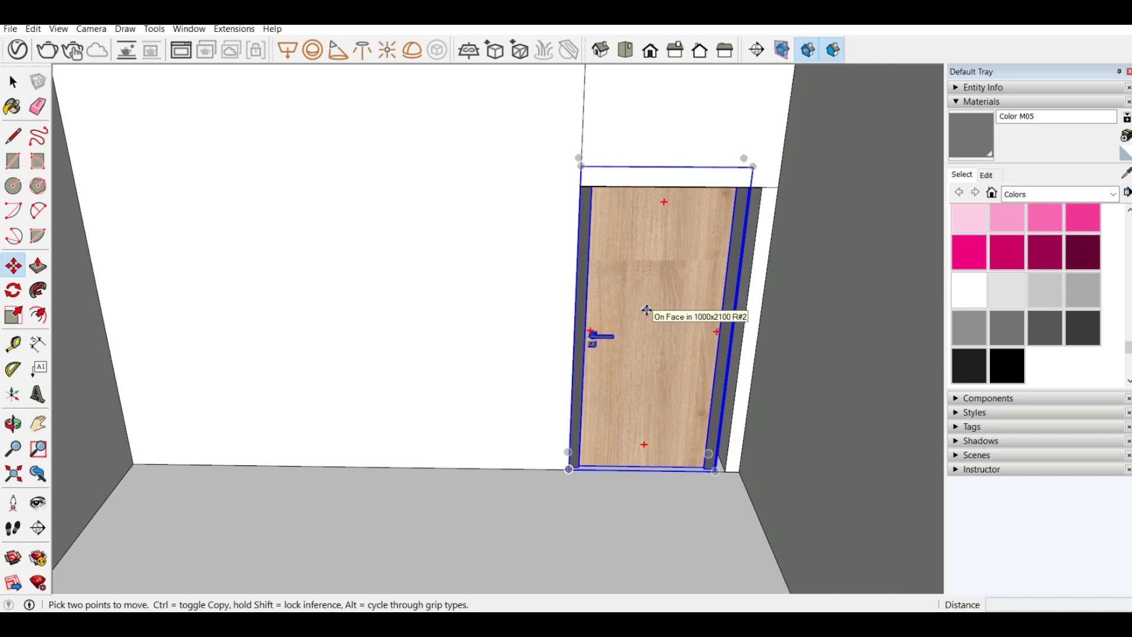
Move the door by its bottom corner to the doorway's bottom corner beside the side wall.
{"action": "scroll", "coordinate": [716, 472], "scroll_direction": "up", "scroll_amount": 5}
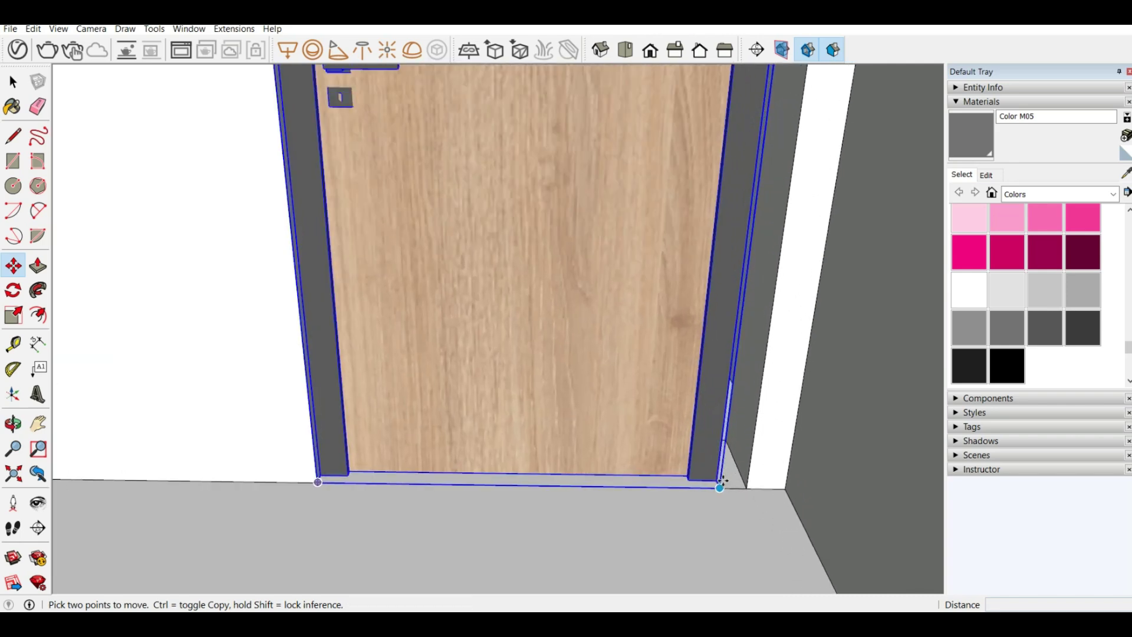
{"action": "middle_click_drag", "start_coordinate": [722, 481], "coordinate": [774, 496]}
{"action": "left_click", "coordinate": [717, 454]}
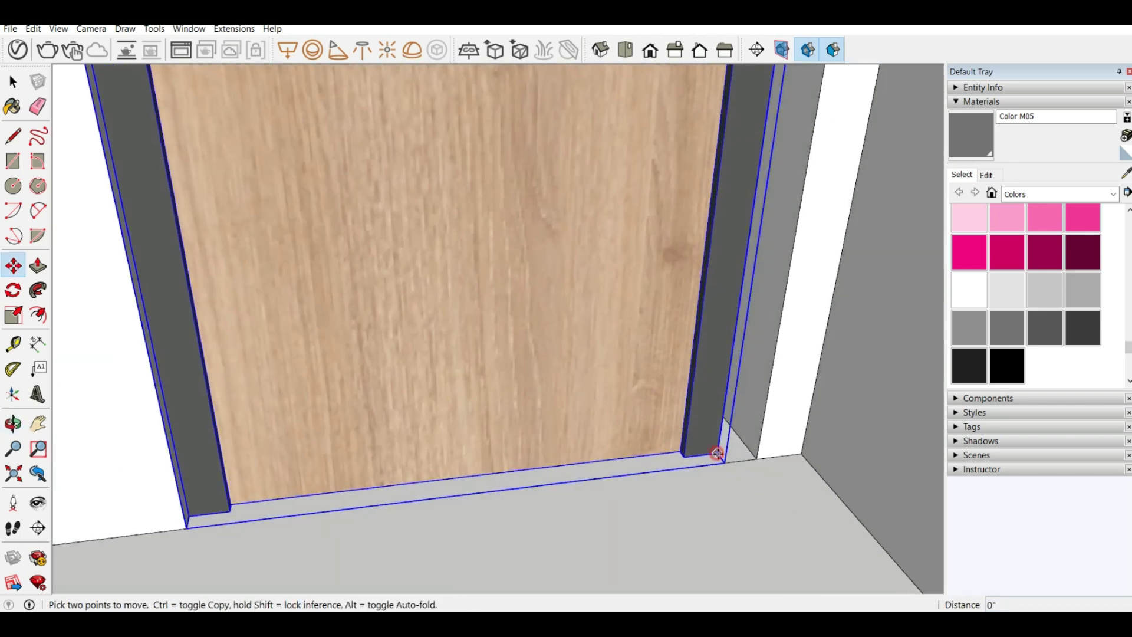
{"action": "left_click", "coordinate": [757, 458]}
{"action": "scroll", "coordinate": [509, 515], "scroll_direction": "down", "scroll_amount": 6}
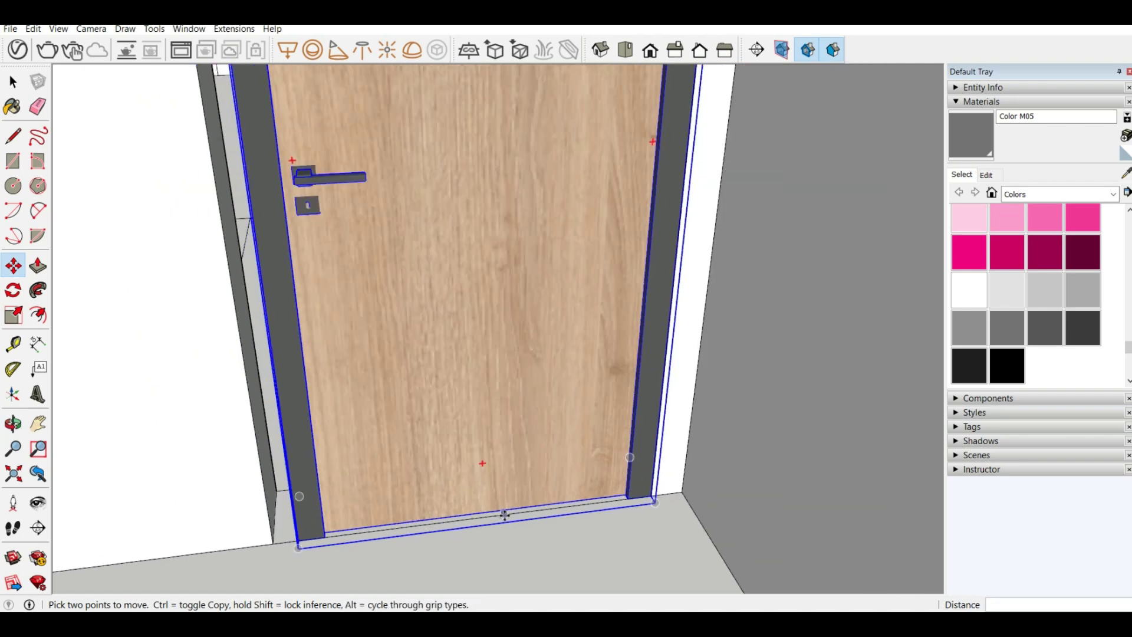
Scale the door's width by about 1.07 so its frame reaches the doorway's edge away from the side wall.
{"action": "left_click", "coordinate": [13, 315]}
{"action": "scroll", "coordinate": [378, 389], "scroll_direction": "up", "scroll_amount": 3}
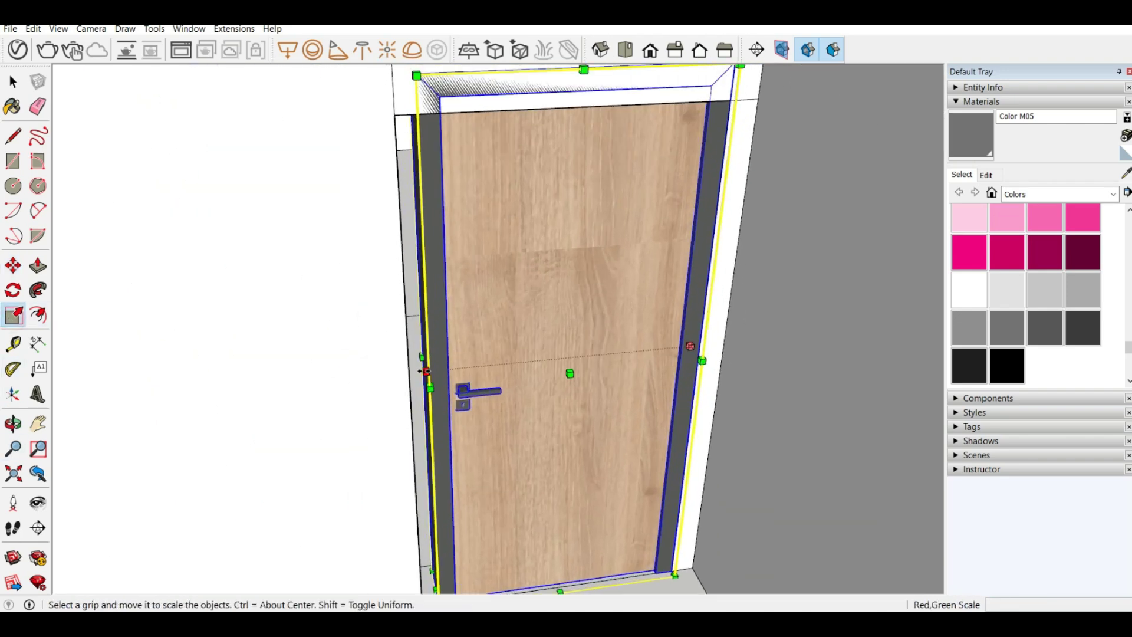
{"action": "left_click", "coordinate": [425, 372]}
{"action": "left_click", "coordinate": [411, 380]}
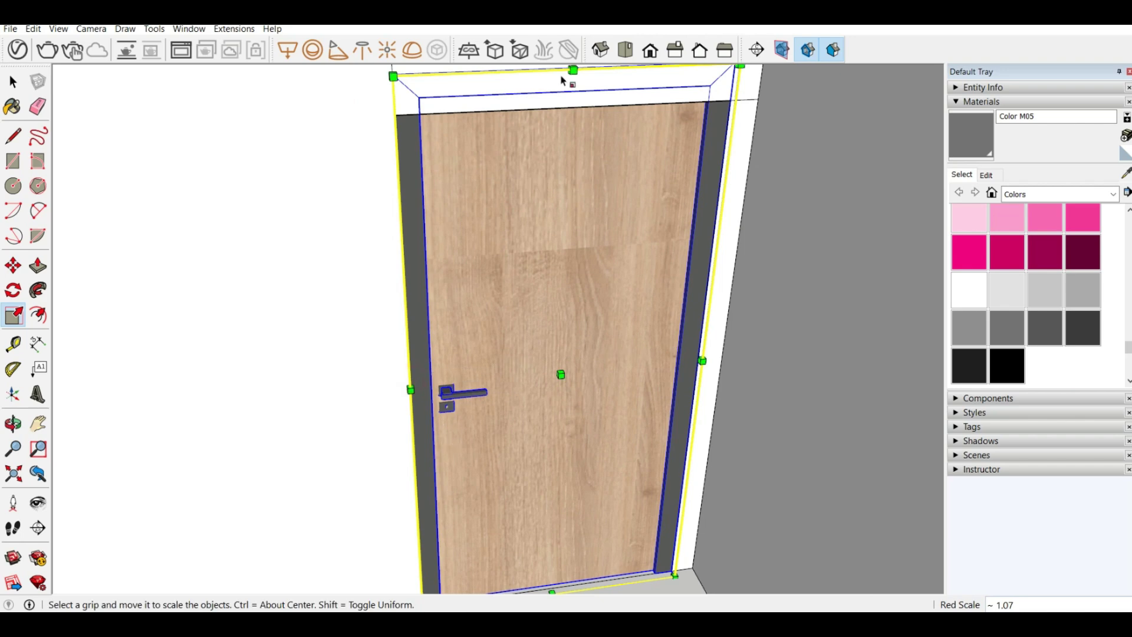
{"action": "scroll", "coordinate": [562, 250], "scroll_direction": "down", "scroll_amount": 2}
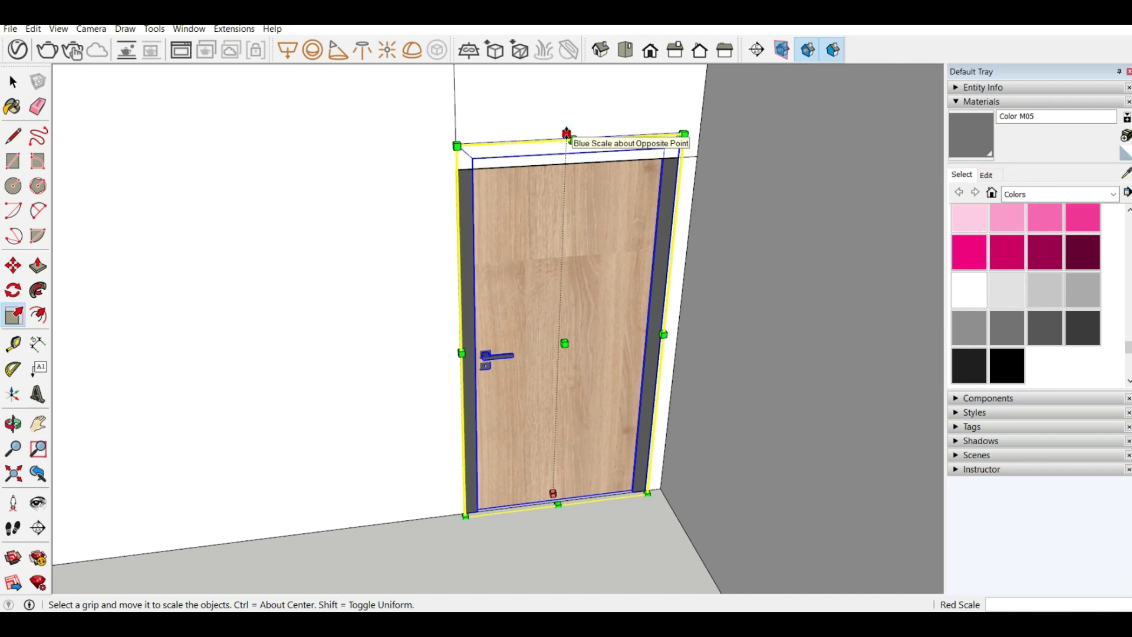
Scale the door's height down to the doorway's top edge and check the fit at the upper frame corner.
{"action": "left_click_drag", "start_coordinate": [567, 133], "coordinate": [559, 165]}
{"action": "scroll", "coordinate": [570, 236], "scroll_direction": "down", "scroll_amount": 1}
{"action": "middle_click_drag", "start_coordinate": [571, 235], "coordinate": [594, 174]}
{"action": "scroll", "coordinate": [579, 244], "scroll_direction": "up", "scroll_amount": 4}
{"action": "middle_click_drag", "start_coordinate": [469, 176], "coordinate": [639, 220]}
{"action": "scroll", "coordinate": [330, 247], "scroll_direction": "up", "scroll_amount": 6}
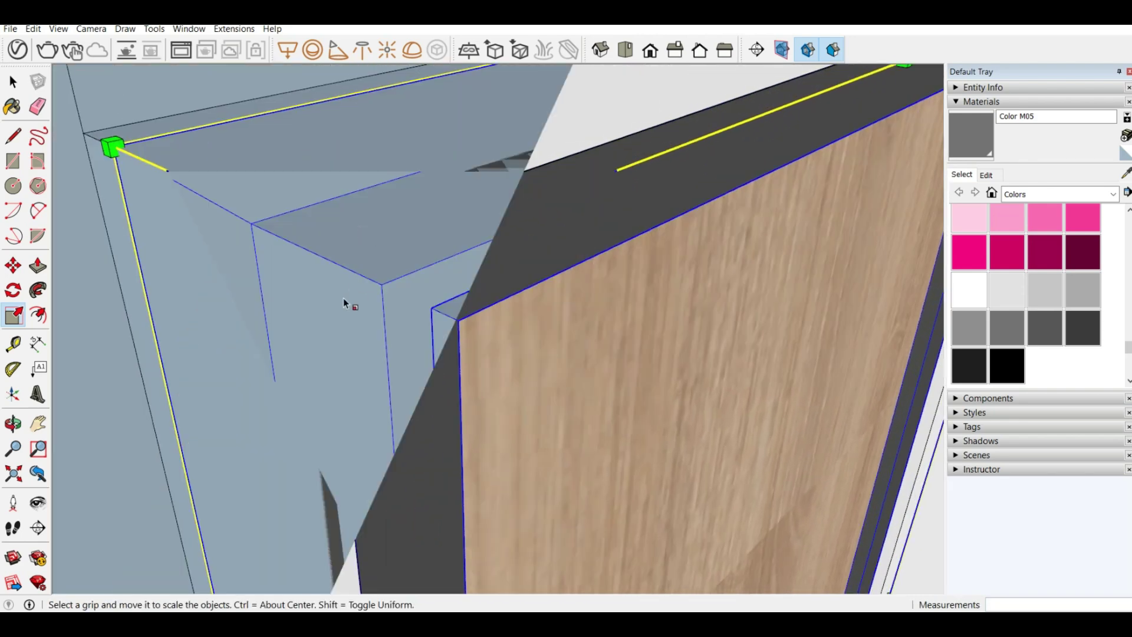
{"action": "scroll", "coordinate": [343, 298], "scroll_direction": "down", "scroll_amount": 10}
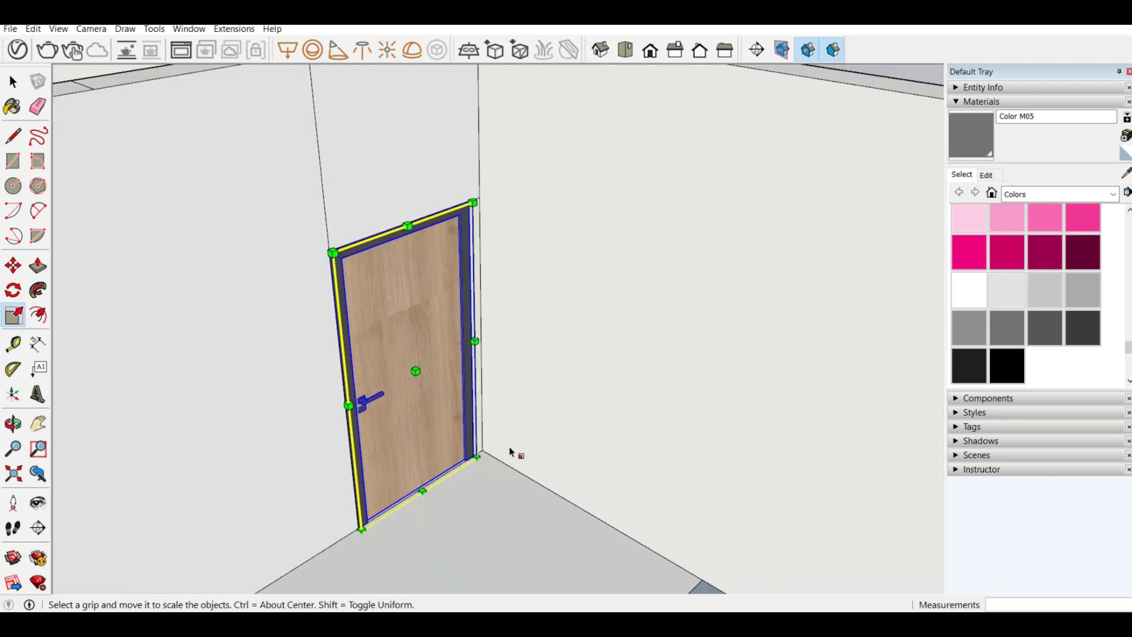
Sample the 0135_DarkGray material from the top of the wooden door's frame.
{"action": "mouse_move", "coordinate": [510, 451]}
{"action": "middle_mouse_down"}
{"action": "mouse_move", "coordinate": [227, 379]}
{"action": "mouse_move", "coordinate": [313, 344]}
{"action": "mouse_move", "coordinate": [308, 285]}
{"action": "mouse_move", "coordinate": [297, 332]}
{"action": "middle_mouse_up"}
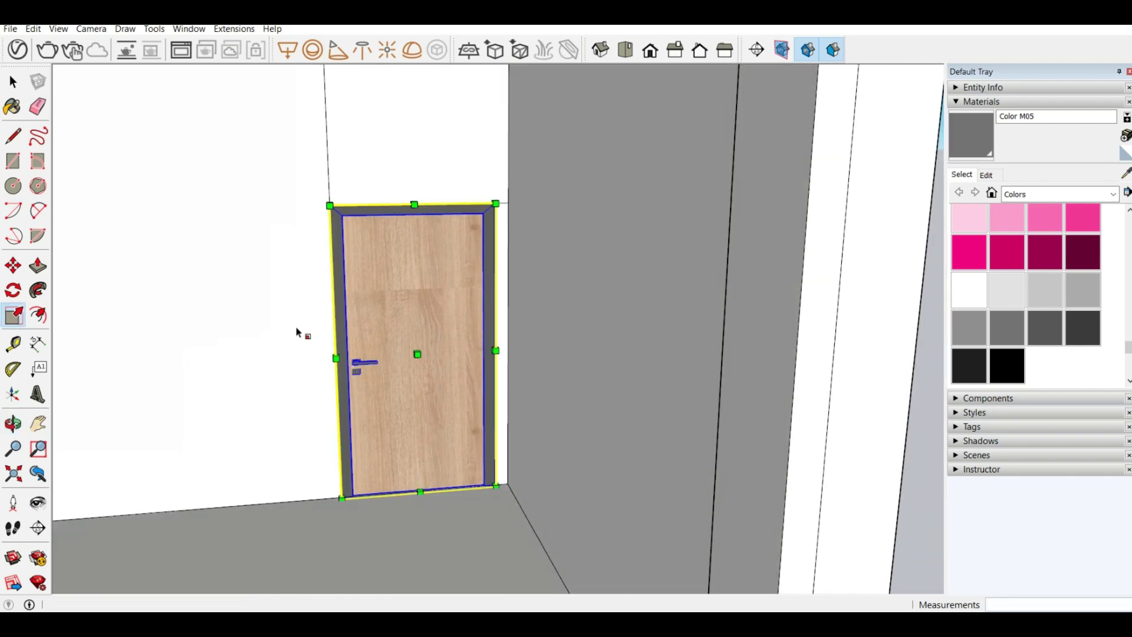
{"action": "scroll", "coordinate": [296, 331], "scroll_direction": "down", "scroll_amount": 8}
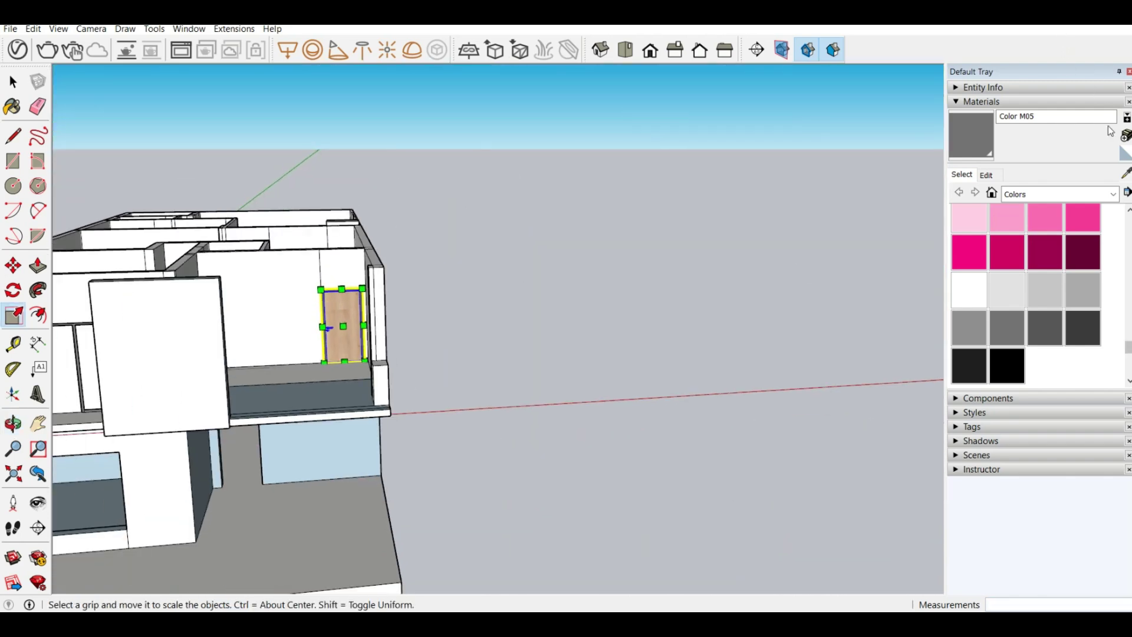
{"action": "left_click", "coordinate": [1125, 172]}
{"action": "scroll", "coordinate": [331, 288], "scroll_direction": "up", "scroll_amount": 5}
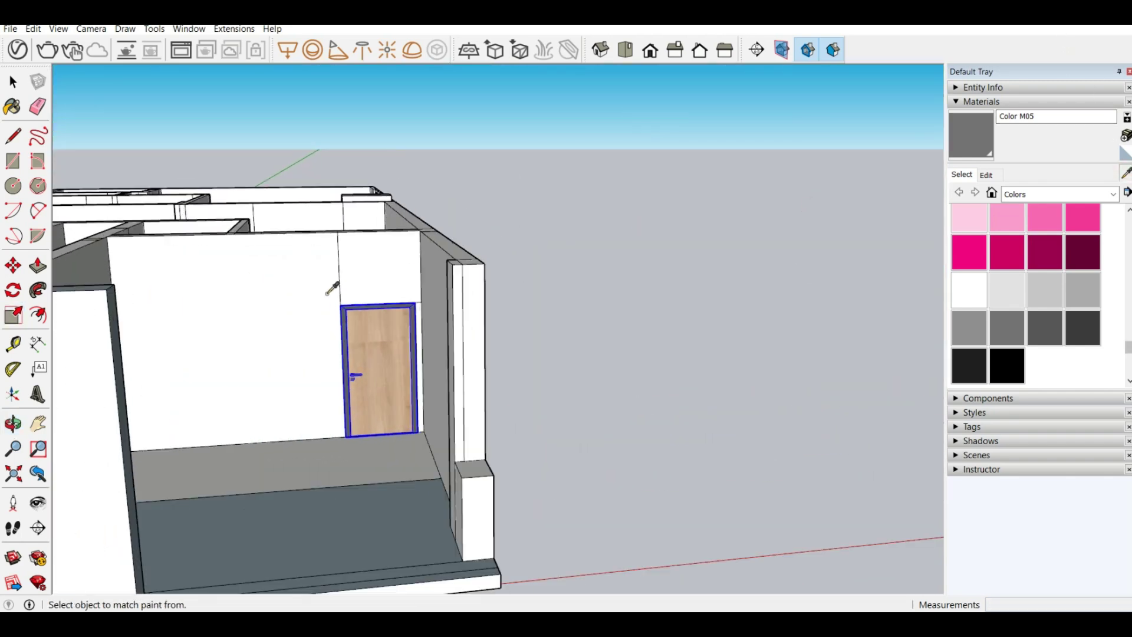
{"action": "scroll", "coordinate": [330, 289], "scroll_direction": "up", "scroll_amount": 5}
{"action": "scroll", "coordinate": [403, 312], "scroll_direction": "up", "scroll_amount": 3}
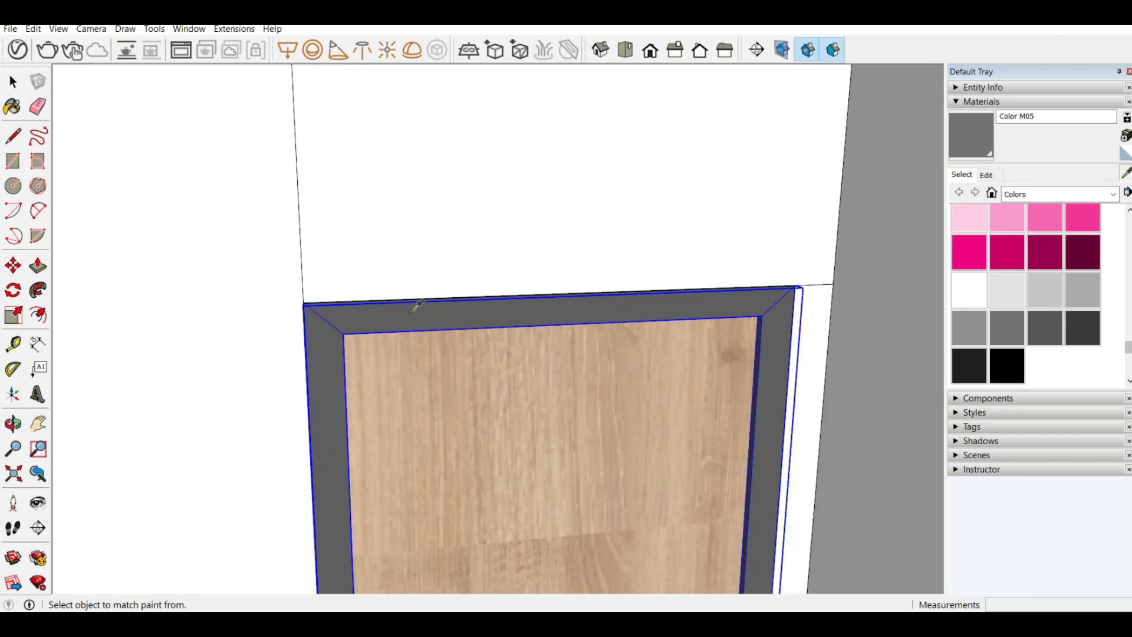
{"action": "left_click", "coordinate": [415, 306]}
Try to paint the connected faces of the two-panel balcony door frame with 0135_DarkGray, and undo it.
{"action": "scroll", "coordinate": [825, 242], "scroll_direction": "down", "scroll_amount": 10}
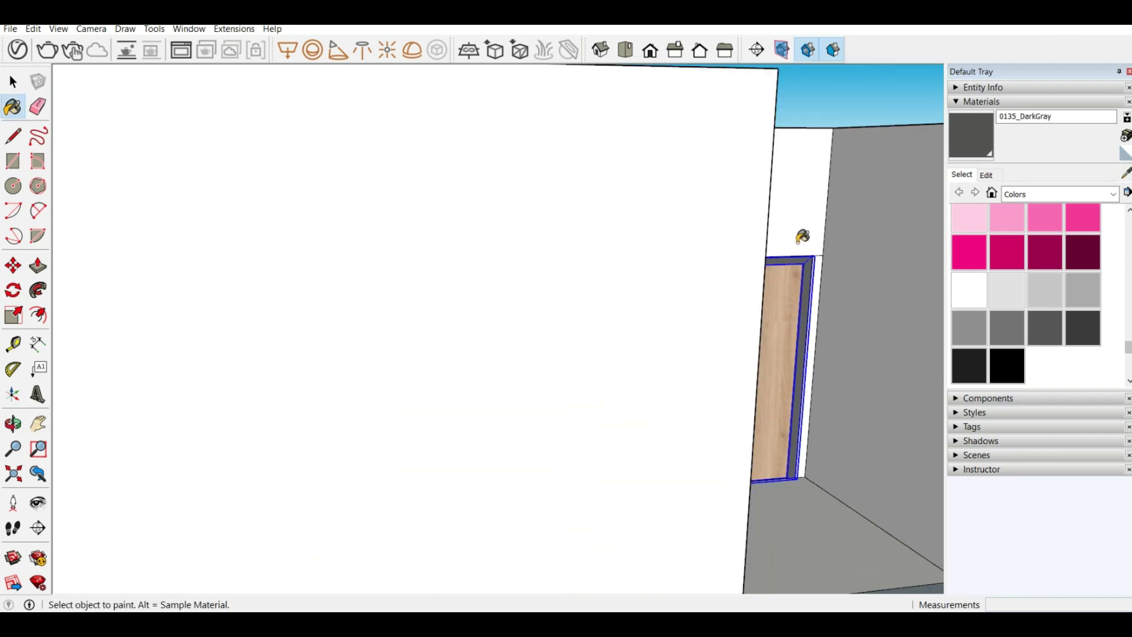
{"action": "scroll", "coordinate": [468, 311], "scroll_direction": "down", "scroll_amount": 3}
{"action": "scroll", "coordinate": [518, 295], "scroll_direction": "up", "scroll_amount": 6}
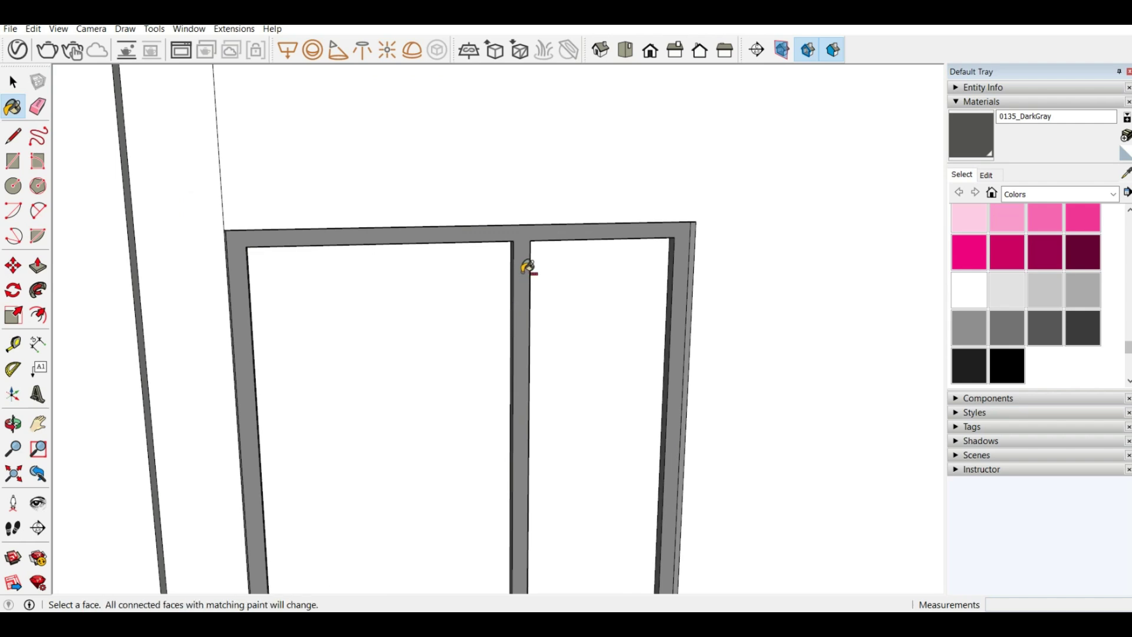
{"action": "left_click", "coordinate": [525, 270], "text": "ctrl"}
{"action": "key", "text": "ctrl+z"}
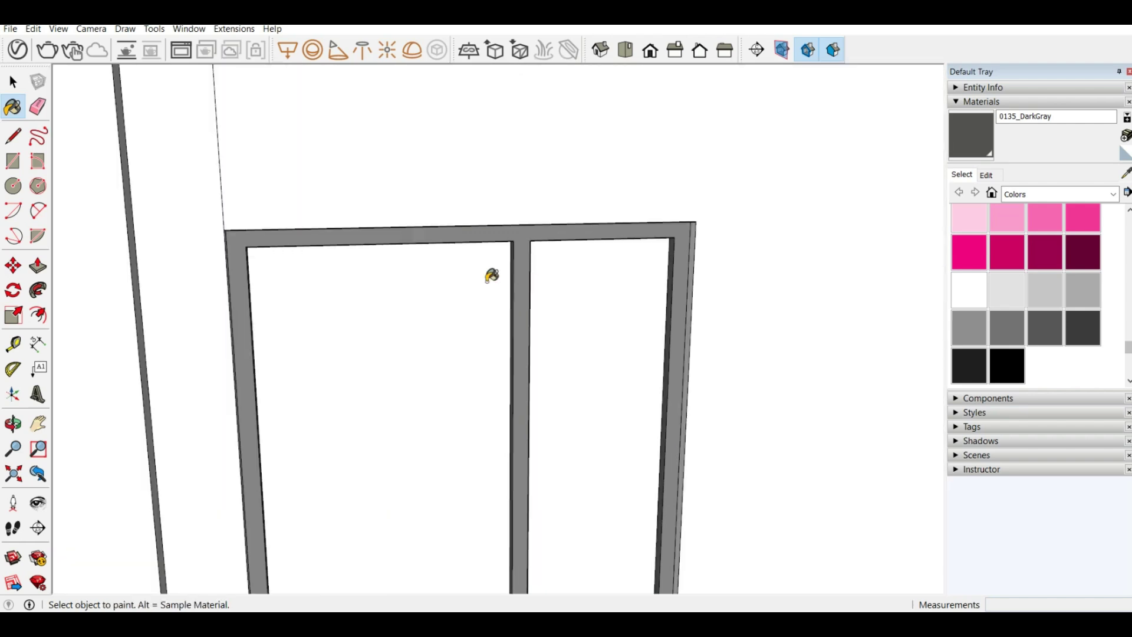
Open the upper-floor group for editing and paint all connected faces of the two-panel door frame with 0135_DarkGray.
{"action": "left_click", "coordinate": [13, 82]}
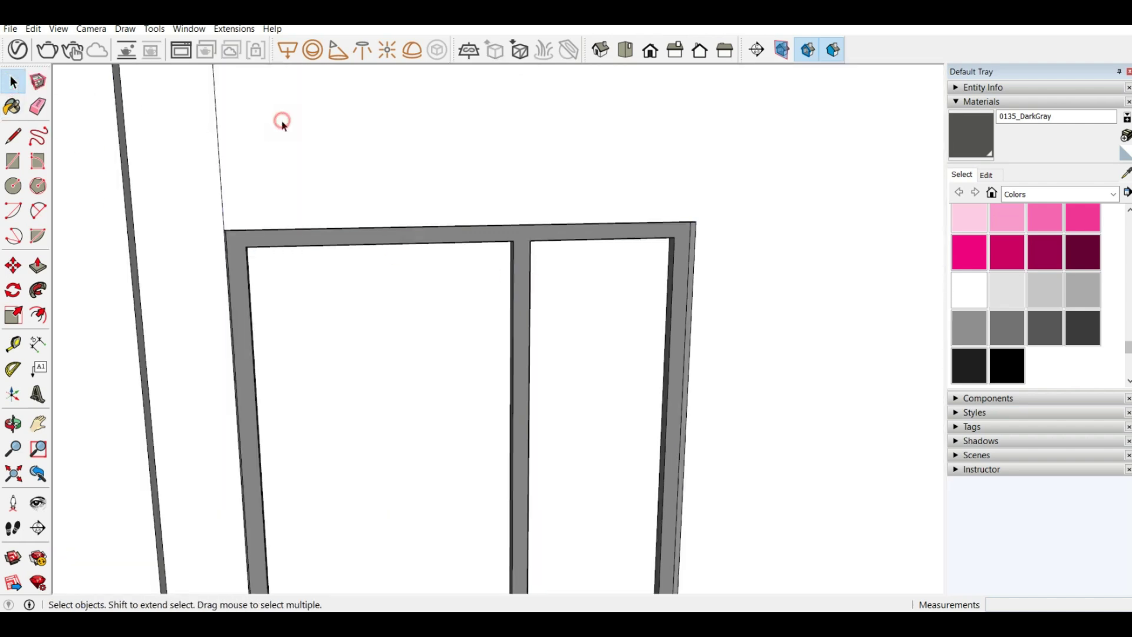
{"action": "scroll", "coordinate": [487, 313], "scroll_direction": "down", "scroll_amount": 6}
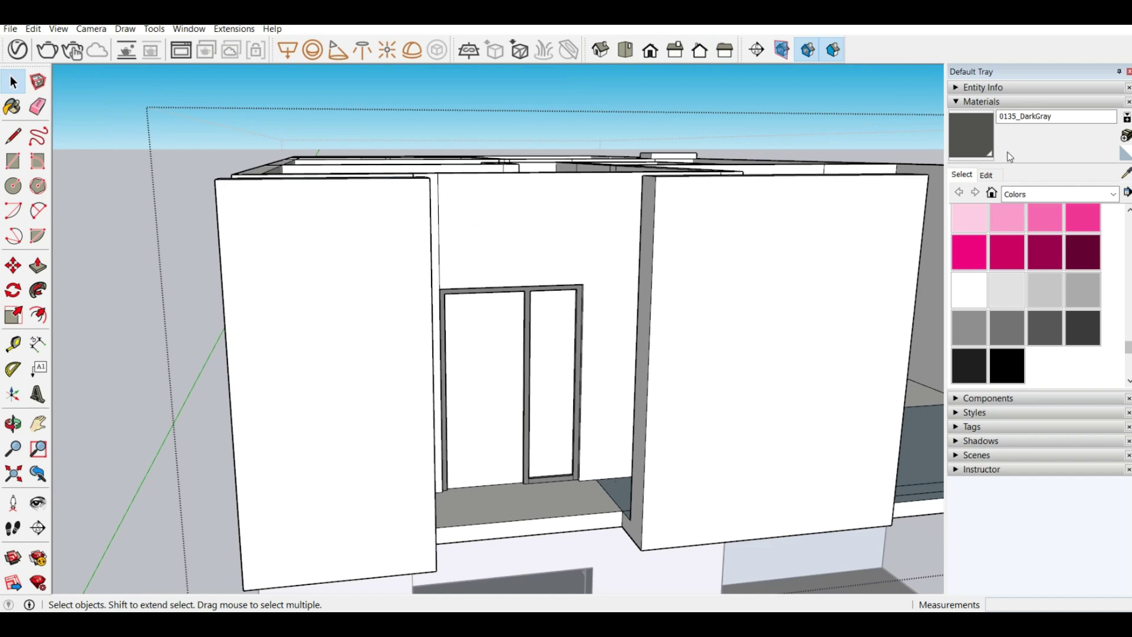
{"action": "left_click", "coordinate": [962, 136]}
{"action": "scroll", "coordinate": [583, 282], "scroll_direction": "up", "scroll_amount": 5}
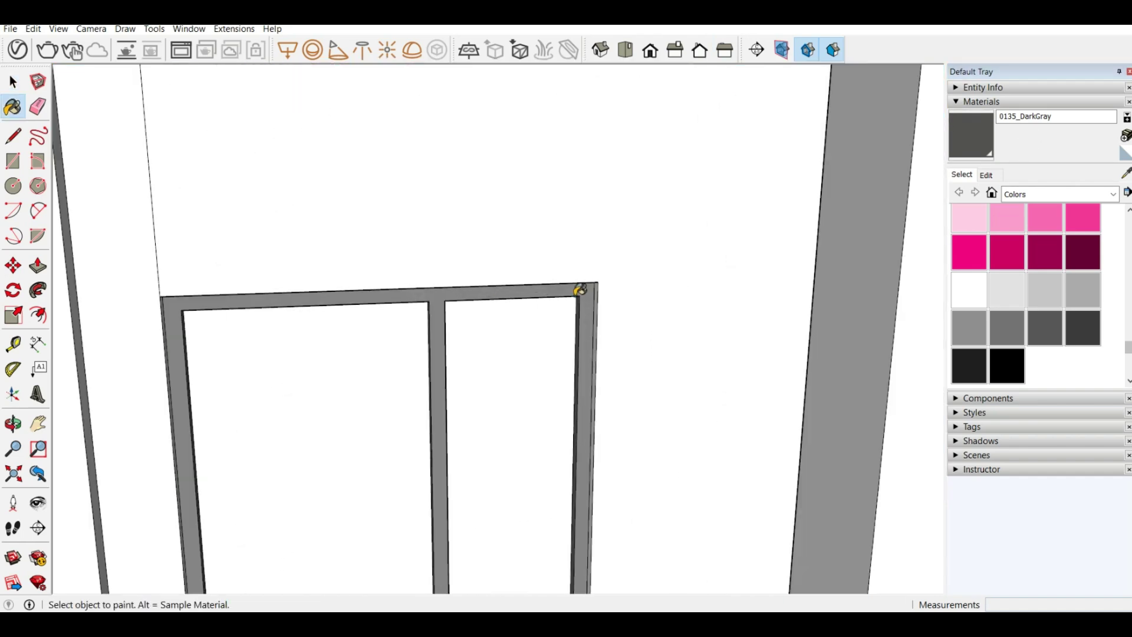
{"action": "scroll", "coordinate": [580, 289], "scroll_direction": "up", "scroll_amount": 2}
{"action": "key", "text": "ctrl"}
{"action": "left_click", "coordinate": [595, 292]}
{"action": "scroll", "coordinate": [596, 288], "scroll_direction": "down", "scroll_amount": 7}
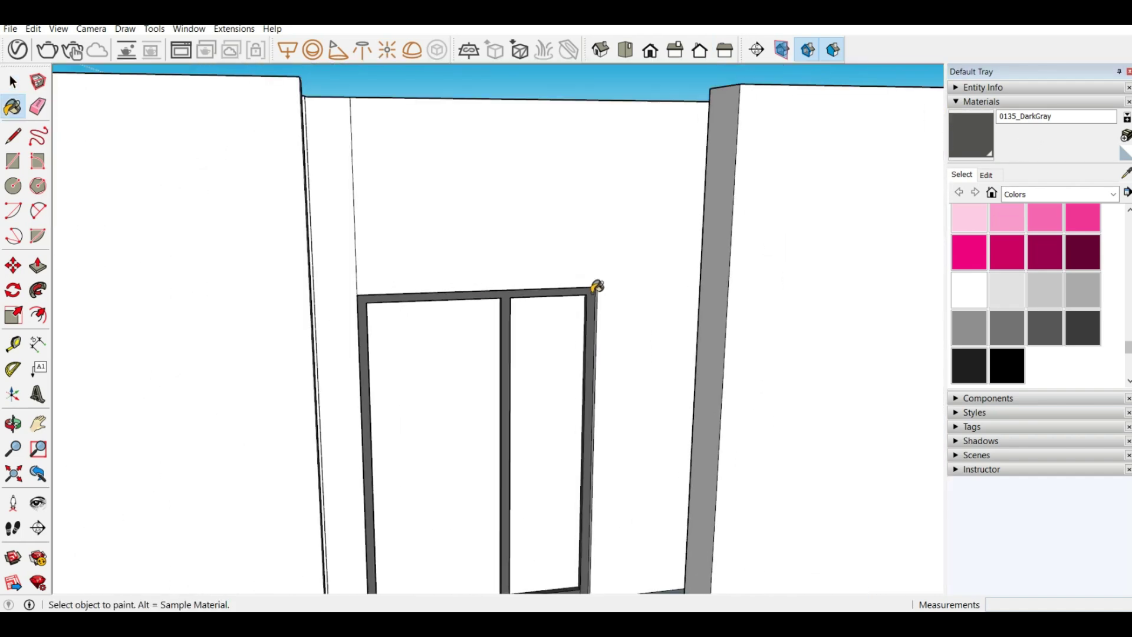
Inspect the painted two-panel frame from the balcony and from inside the room, and sample its material.
{"action": "scroll", "coordinate": [545, 469], "scroll_direction": "up", "scroll_amount": 8}
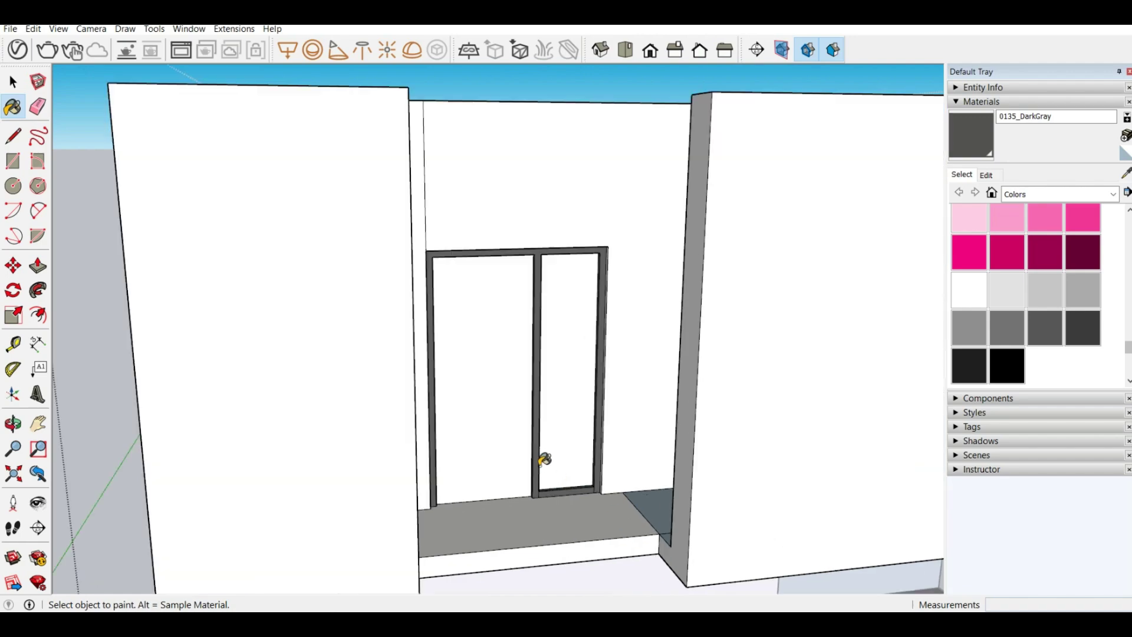
{"action": "scroll", "coordinate": [585, 501], "scroll_direction": "down", "scroll_amount": 5}
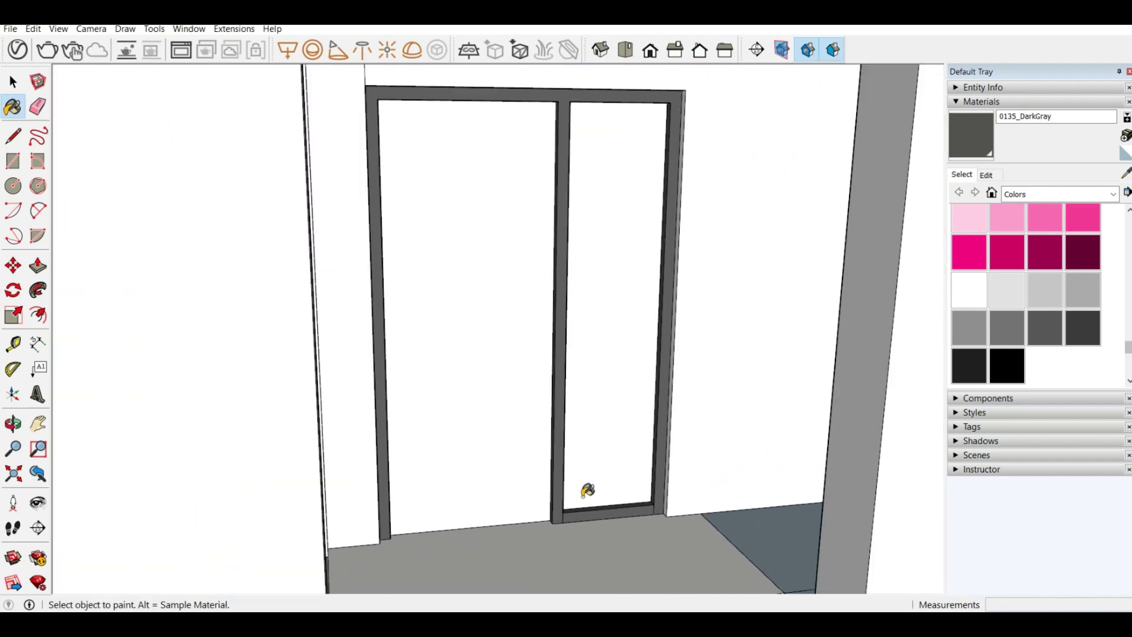
{"action": "middle_click_drag", "start_coordinate": [510, 320], "coordinate": [906, 383]}
{"action": "scroll", "coordinate": [534, 259], "scroll_direction": "down", "scroll_amount": 5}
{"action": "middle_click_drag", "start_coordinate": [533, 259], "coordinate": [861, 306]}
{"action": "scroll", "coordinate": [649, 51], "scroll_direction": "down", "scroll_amount": 2}
{"action": "scroll", "coordinate": [624, 154], "scroll_direction": "up", "scroll_amount": 5}
{"action": "scroll", "coordinate": [647, 74], "scroll_direction": "up", "scroll_amount": 5}
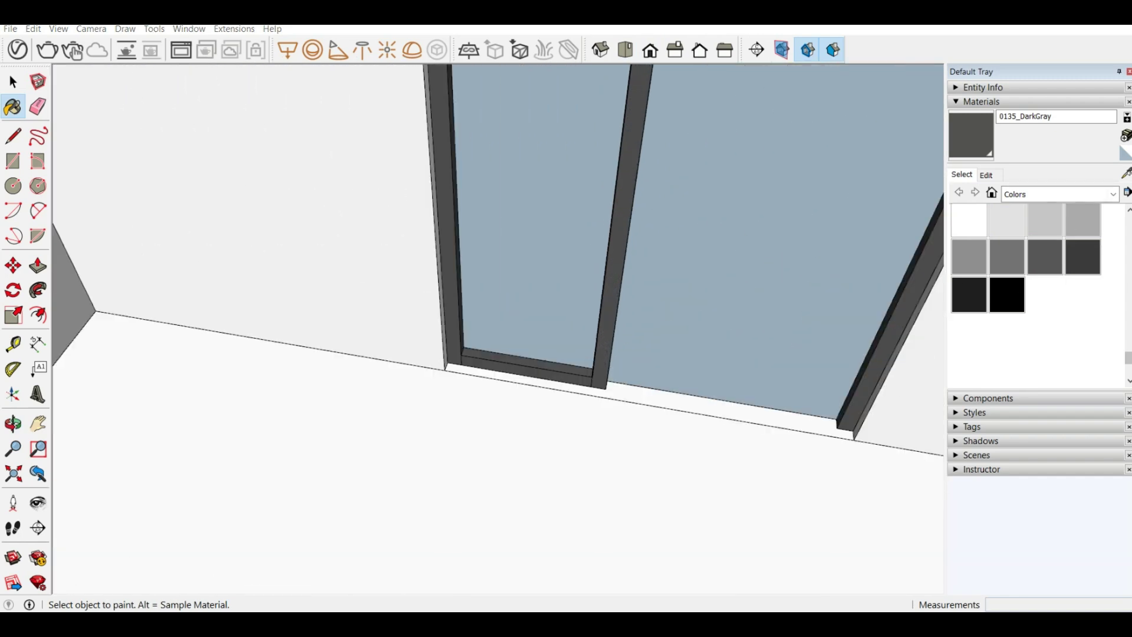
{"action": "left_click", "coordinate": [1129, 179]}
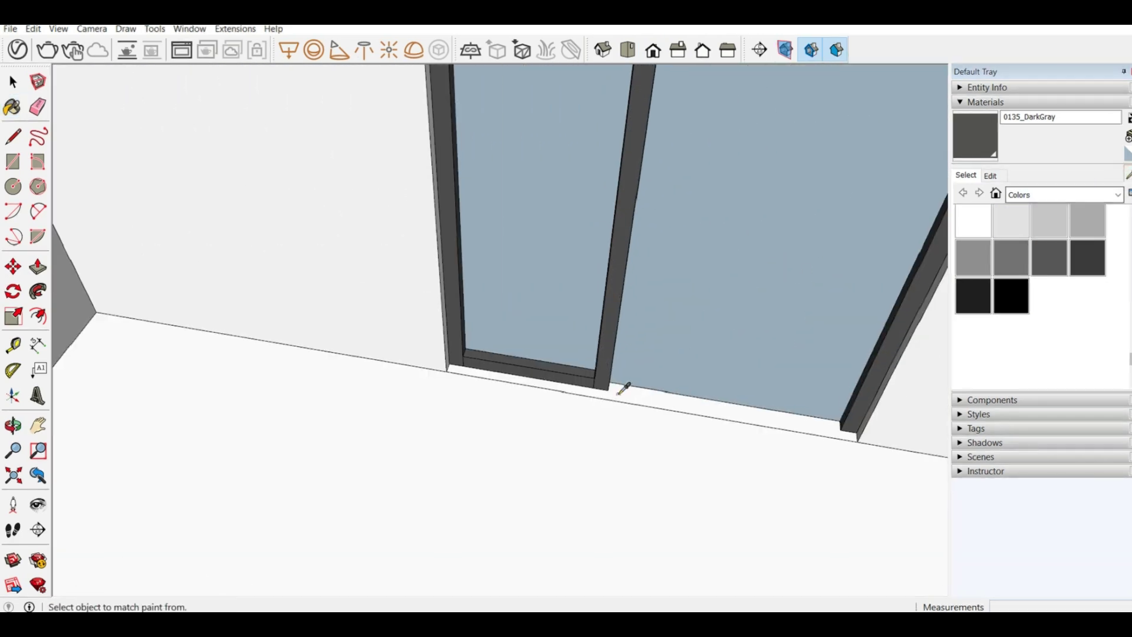
{"action": "left_click", "coordinate": [613, 291]}
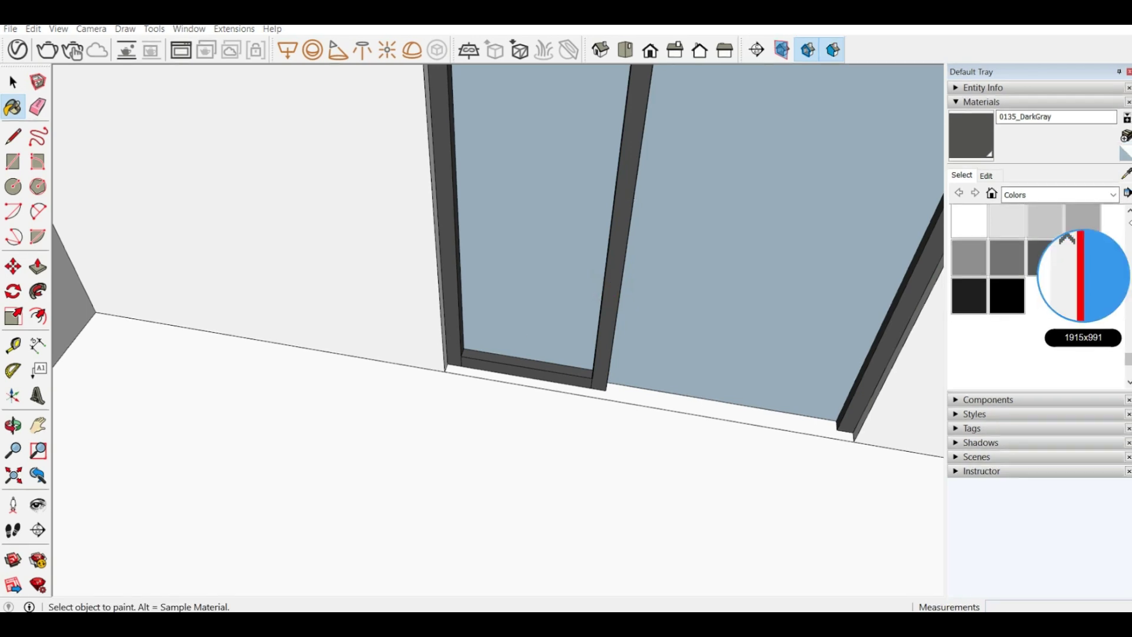
Try to paint the wall above the two-panel frame and its connected matching faces with 0135_DarkGray, and undo it.
{"action": "scroll", "coordinate": [542, 343], "scroll_direction": "down", "scroll_amount": 2}
{"action": "scroll", "coordinate": [157, 294], "scroll_direction": "down", "scroll_amount": 2}
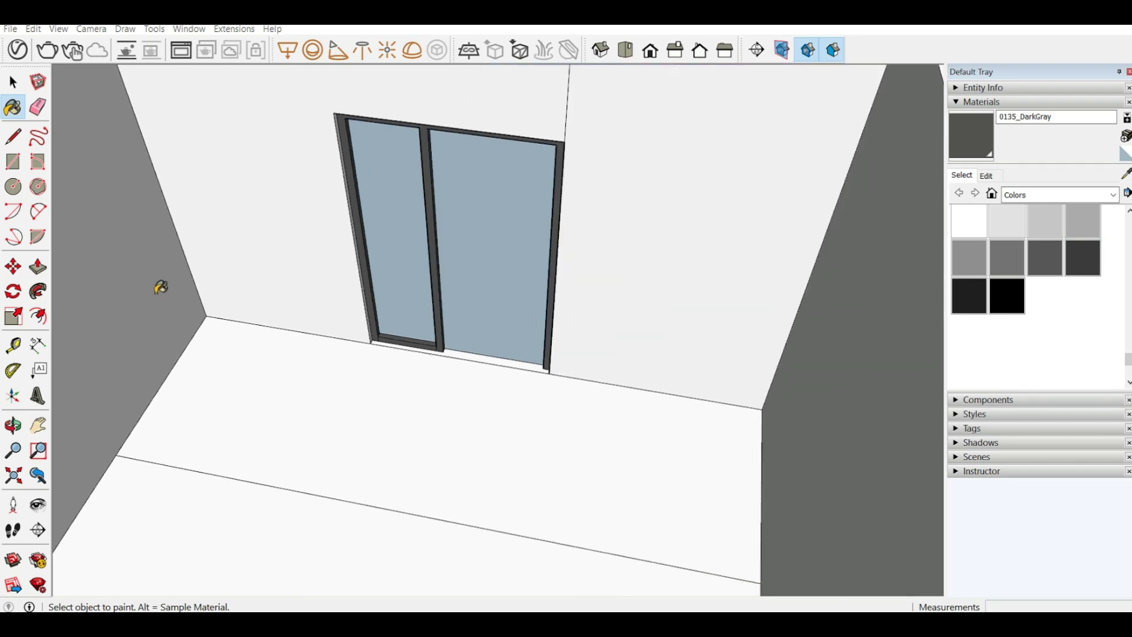
{"action": "scroll", "coordinate": [146, 261], "scroll_direction": "down", "scroll_amount": 3}
{"action": "middle_click_drag", "start_coordinate": [370, 282], "coordinate": [206, 282]}
{"action": "scroll", "coordinate": [800, 470], "scroll_direction": "down", "scroll_amount": 1}
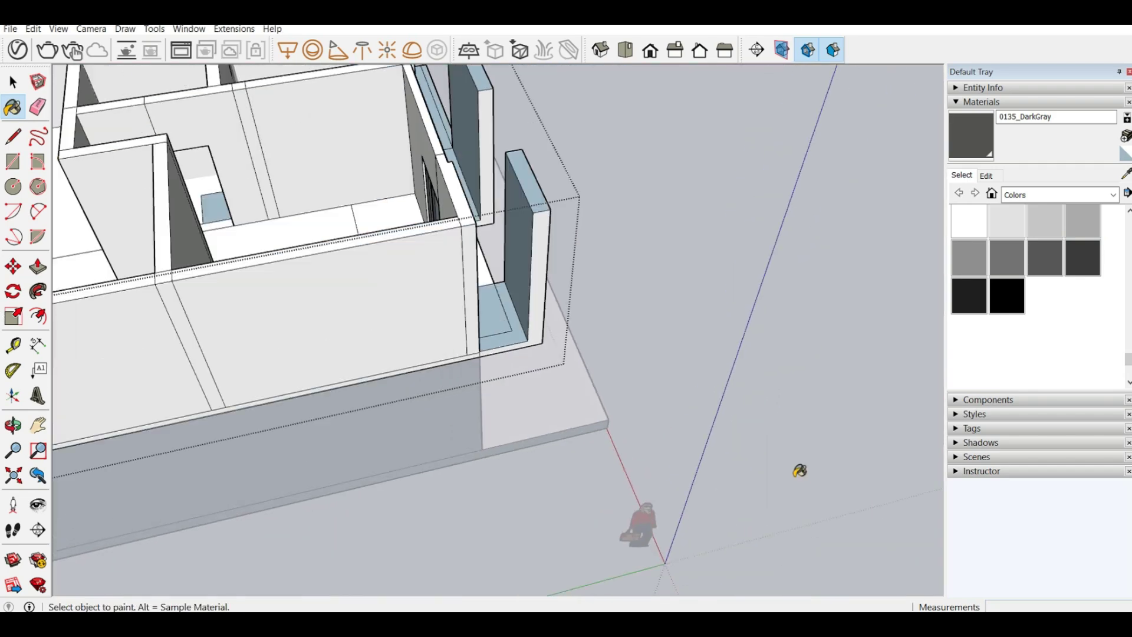
{"action": "scroll", "coordinate": [811, 440], "scroll_direction": "down", "scroll_amount": 1}
{"action": "middle_click_drag", "start_coordinate": [679, 303], "coordinate": [434, 184]}
{"action": "scroll", "coordinate": [435, 184], "scroll_direction": "up", "scroll_amount": 5}
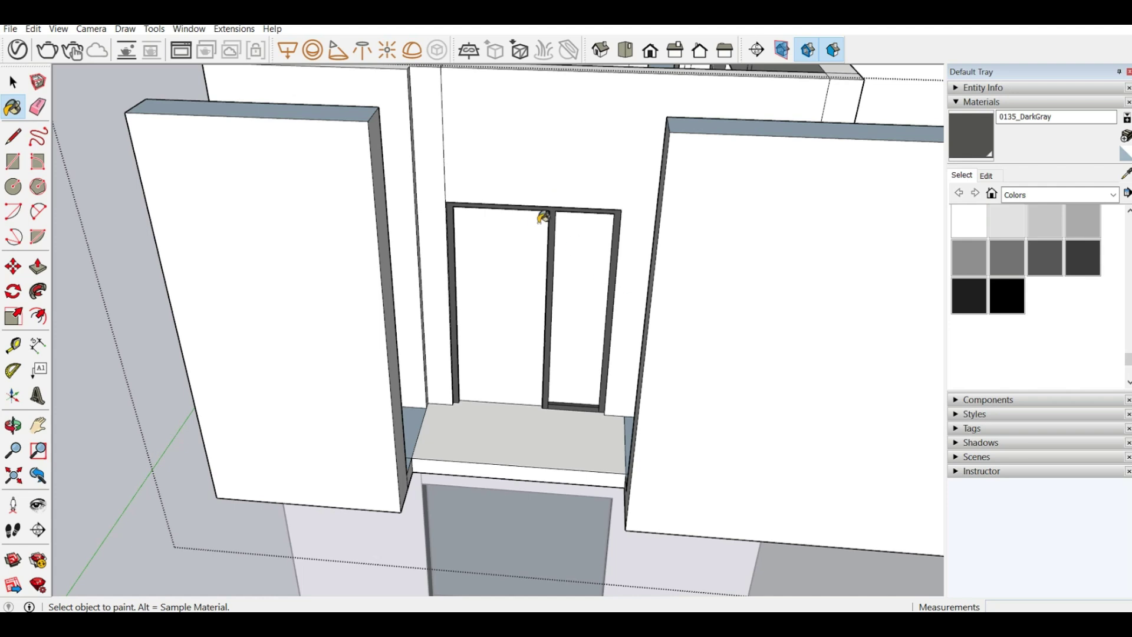
{"action": "key", "text": "ctrl"}
{"action": "scroll", "coordinate": [561, 215], "scroll_direction": "up", "scroll_amount": 4}
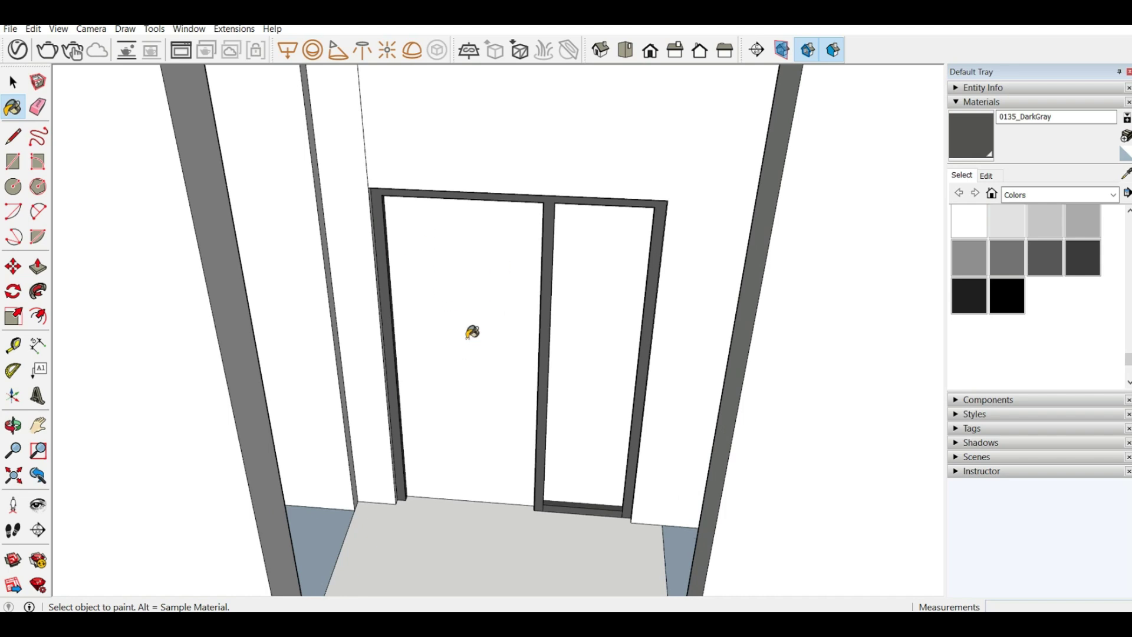
{"action": "left_click", "coordinate": [478, 159], "text": "ctrl+shift"}
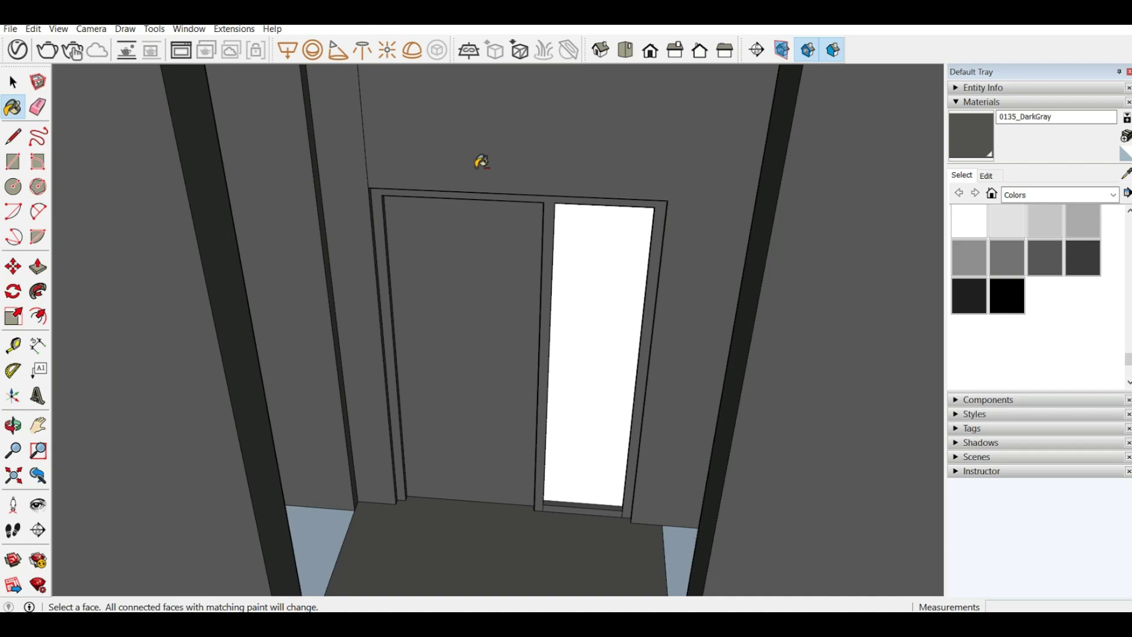
{"action": "key", "text": "ctrl+z"}
Close the upper-floor group and select the wooden door in the balcony doorway.
{"action": "scroll", "coordinate": [602, 297], "scroll_direction": "down", "scroll_amount": 5}
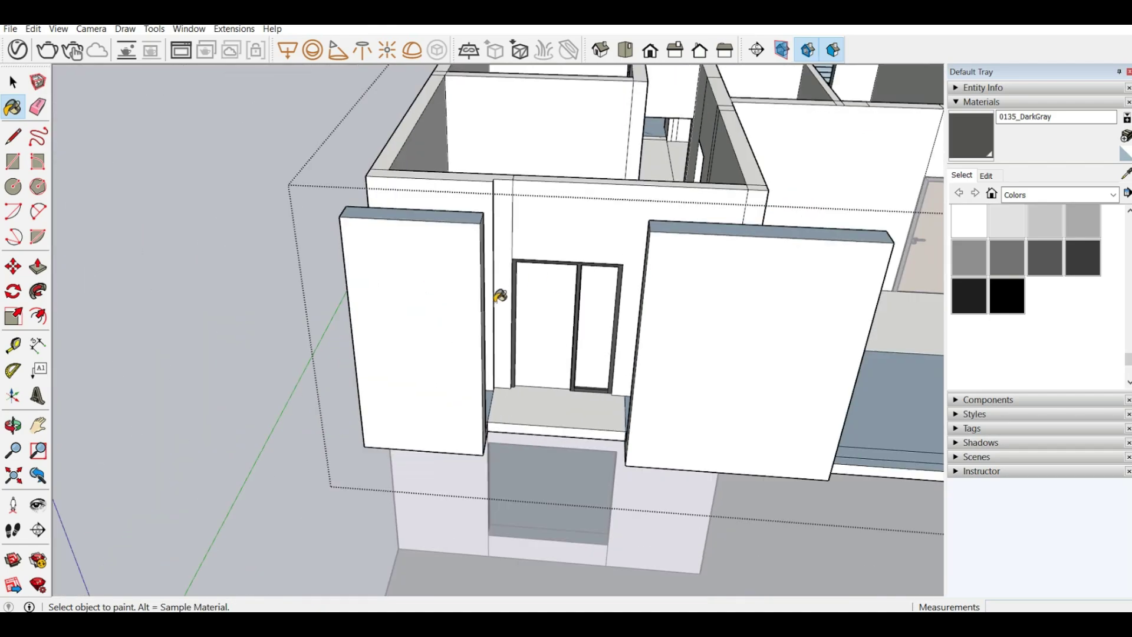
{"action": "mouse_move", "coordinate": [500, 296]}
{"action": "middle_mouse_down"}
{"action": "mouse_move", "coordinate": [531, 262]}
{"action": "mouse_move", "coordinate": [399, 235]}
{"action": "mouse_move", "coordinate": [714, 217]}
{"action": "middle_mouse_up"}
{"action": "scroll", "coordinate": [399, 235], "scroll_direction": "down", "scroll_amount": 5}
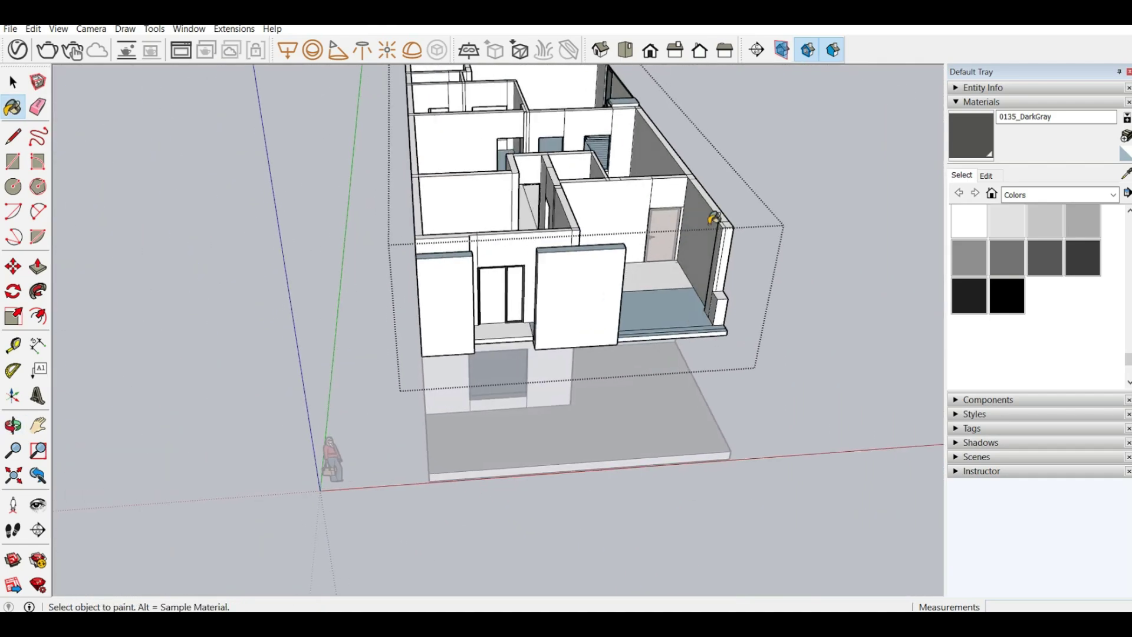
{"action": "scroll", "coordinate": [401, 214], "scroll_direction": "up", "scroll_amount": 5}
{"action": "mouse_move", "coordinate": [701, 286]}
{"action": "middle_mouse_down"}
{"action": "mouse_move", "coordinate": [437, 285]}
{"action": "mouse_move", "coordinate": [618, 248]}
{"action": "mouse_move", "coordinate": [652, 219]}
{"action": "mouse_move", "coordinate": [572, 187]}
{"action": "middle_mouse_up"}
{"action": "scroll", "coordinate": [422, 281], "scroll_direction": "down", "scroll_amount": 5}
{"action": "scroll", "coordinate": [562, 292], "scroll_direction": "up", "scroll_amount": 4}
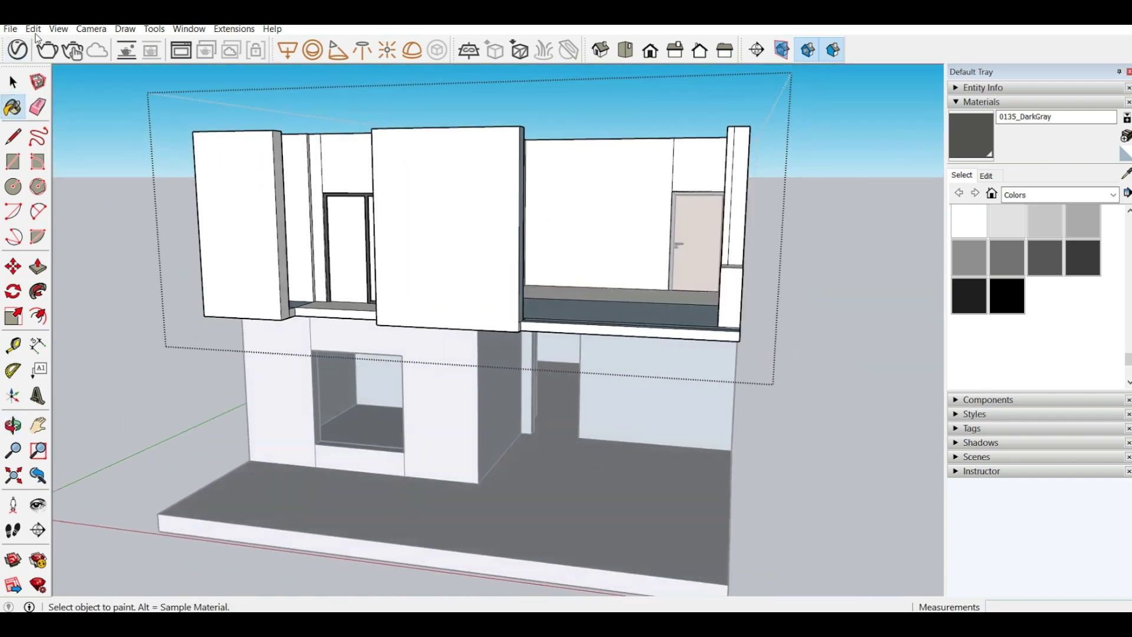
{"action": "left_click", "coordinate": [13, 82]}
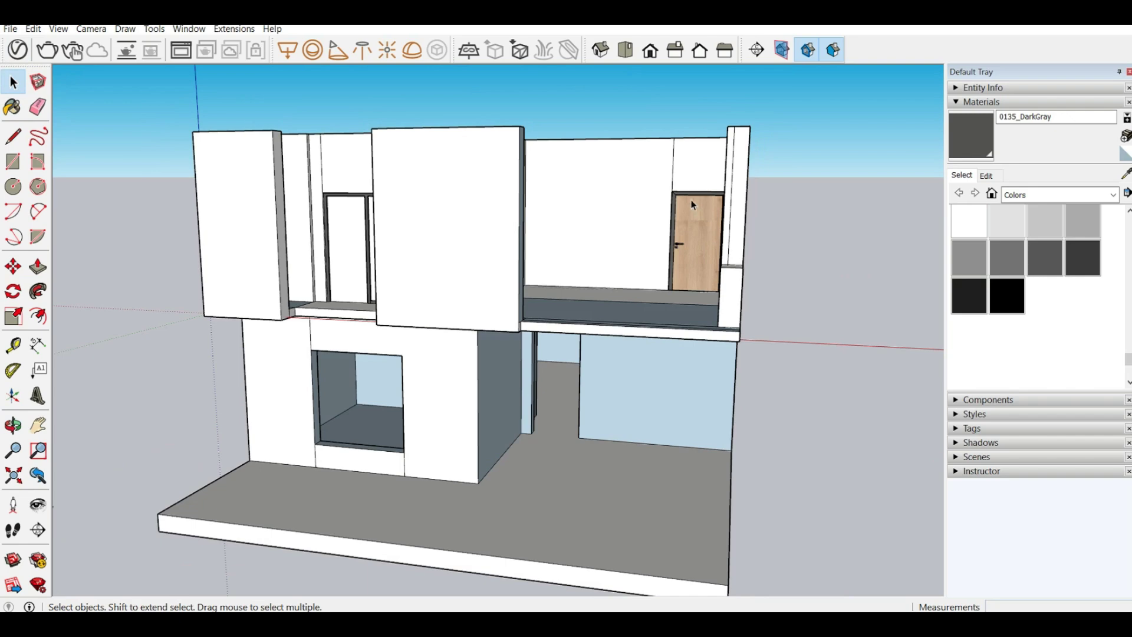
{"action": "left_click", "coordinate": [694, 207]}
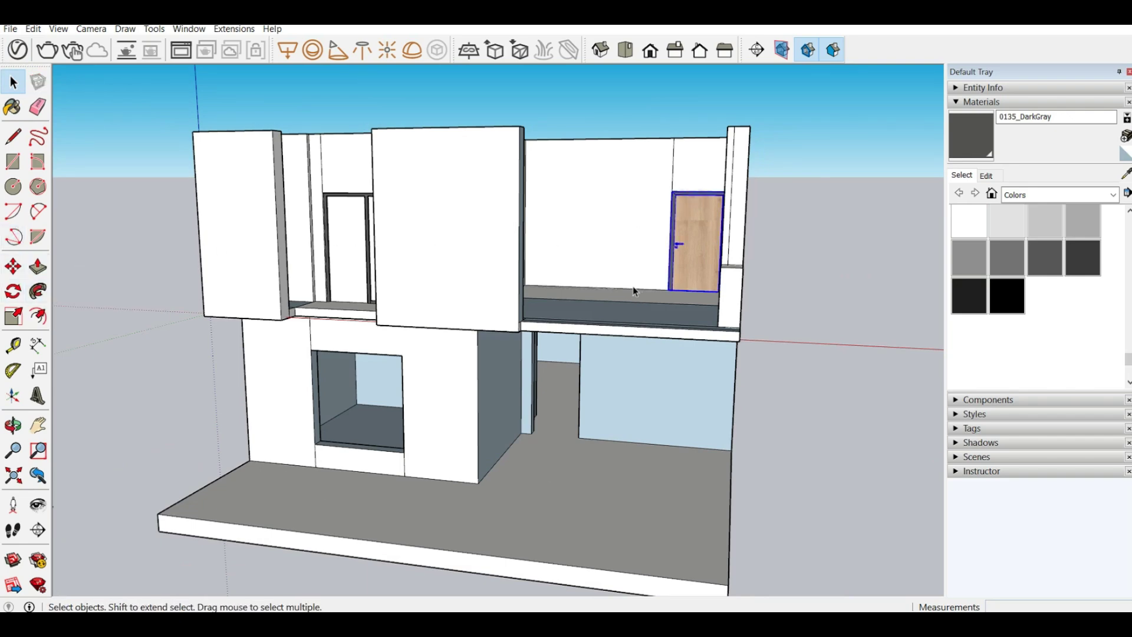
{"action": "middle_click_drag", "start_coordinate": [633, 287], "coordinate": [711, 360]}
{"action": "scroll", "coordinate": [739, 306], "scroll_direction": "up", "scroll_amount": 5}
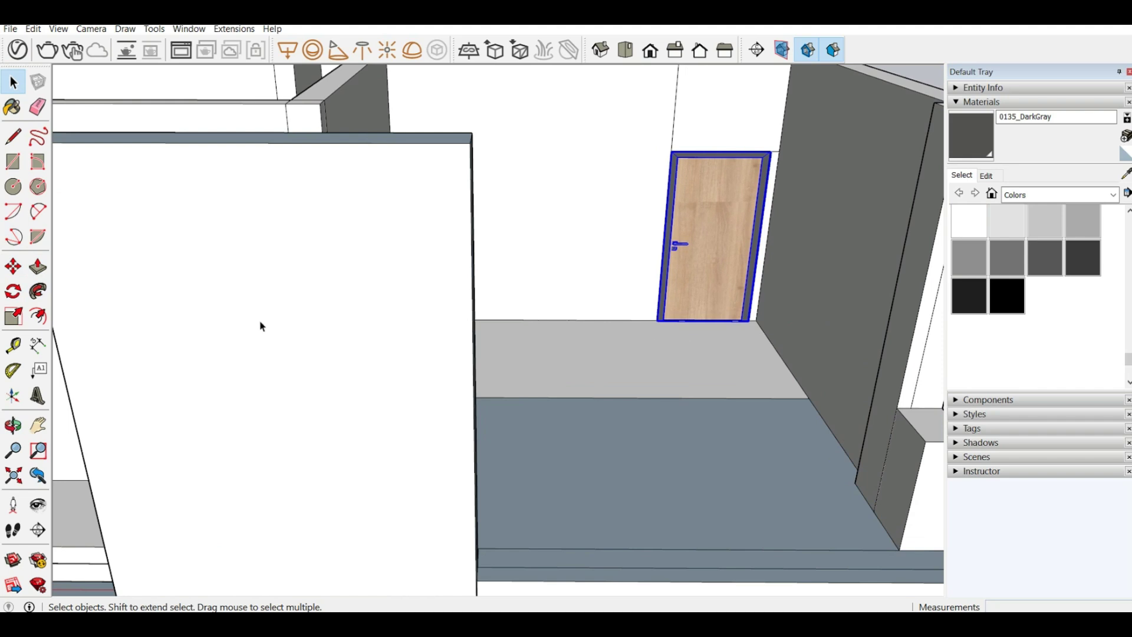
Copy the upper-floor wooden door down to the ground-floor doorway, placing its lower frame corner on the doorway's corner at floor level.
{"action": "left_click", "coordinate": [7, 269]}
{"action": "scroll", "coordinate": [677, 306], "scroll_direction": "up", "scroll_amount": 8}
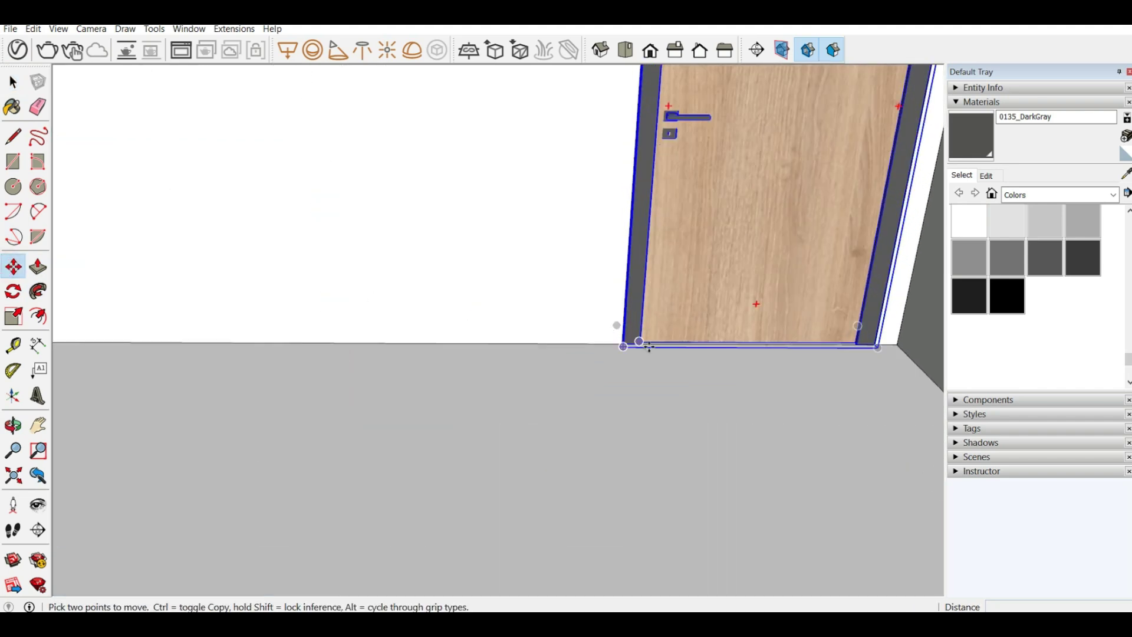
{"action": "scroll", "coordinate": [602, 336], "scroll_direction": "up", "scroll_amount": 6}
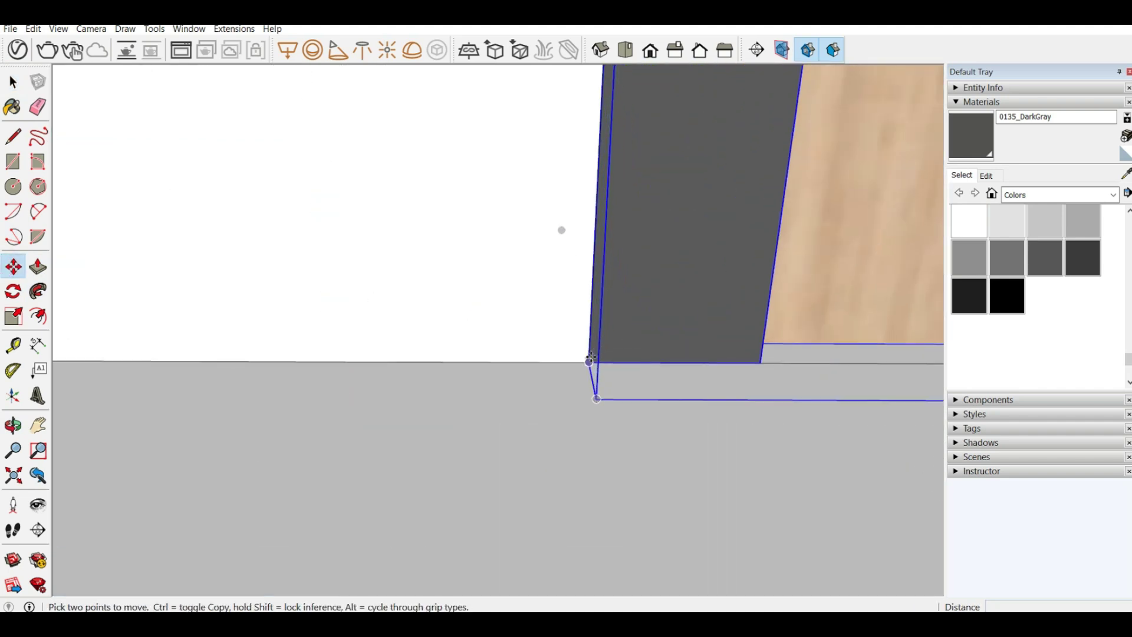
{"action": "key", "text": "ctrl"}
{"action": "left_click", "coordinate": [590, 361]}
{"action": "scroll", "coordinate": [682, 335], "scroll_direction": "down", "scroll_amount": 3}
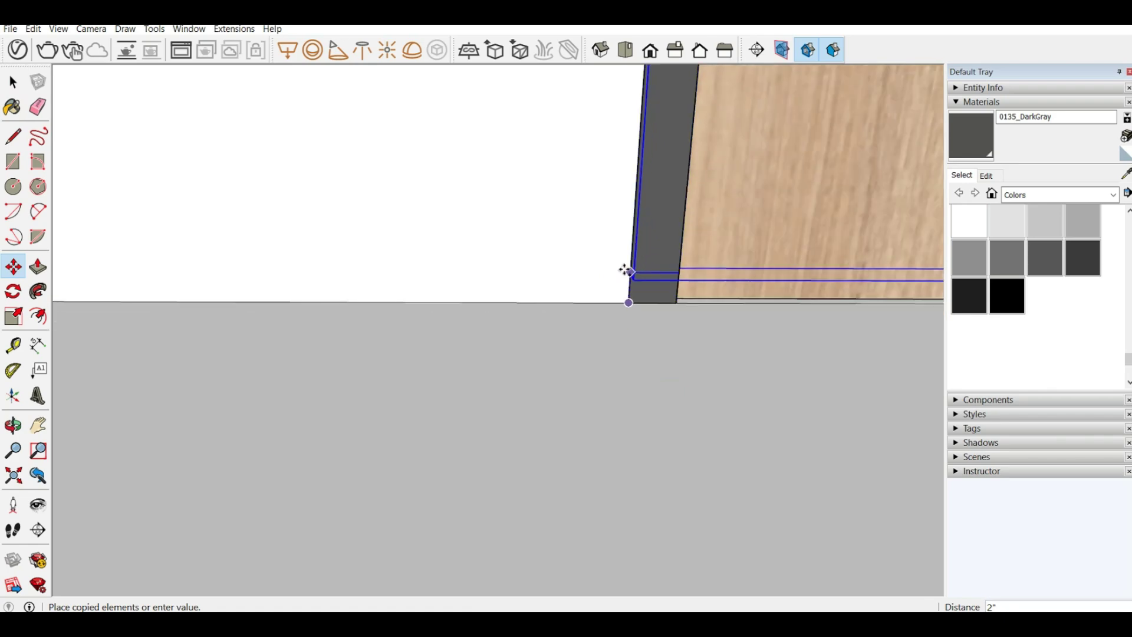
{"action": "scroll", "coordinate": [626, 270], "scroll_direction": "down", "scroll_amount": 10}
{"action": "scroll", "coordinate": [567, 358], "scroll_direction": "up", "scroll_amount": 5}
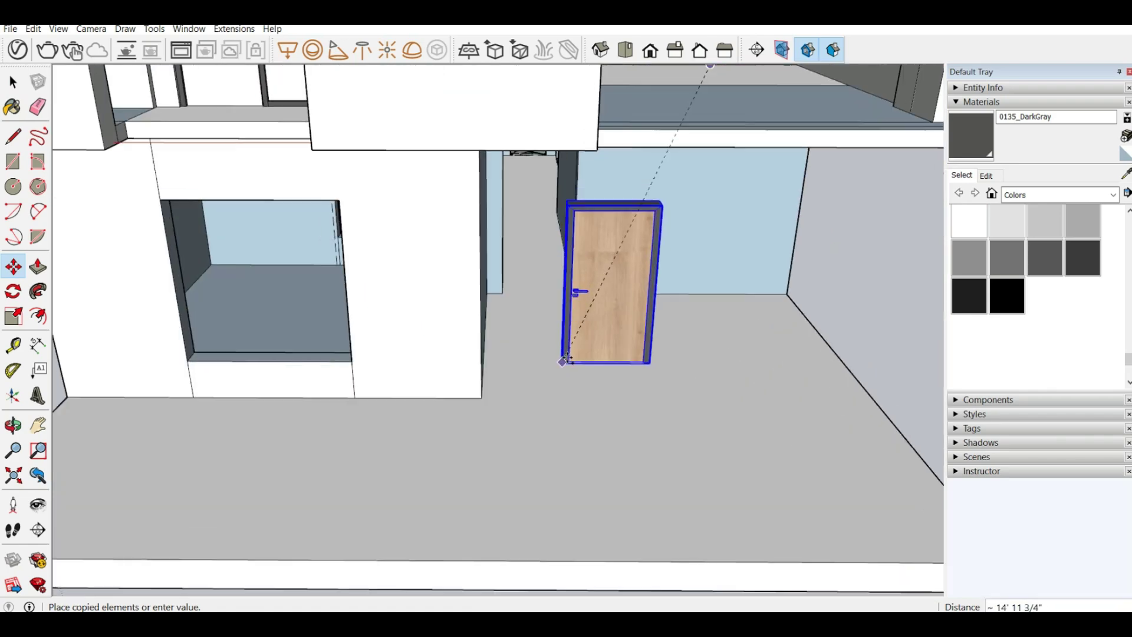
{"action": "scroll", "coordinate": [566, 359], "scroll_direction": "up", "scroll_amount": 3}
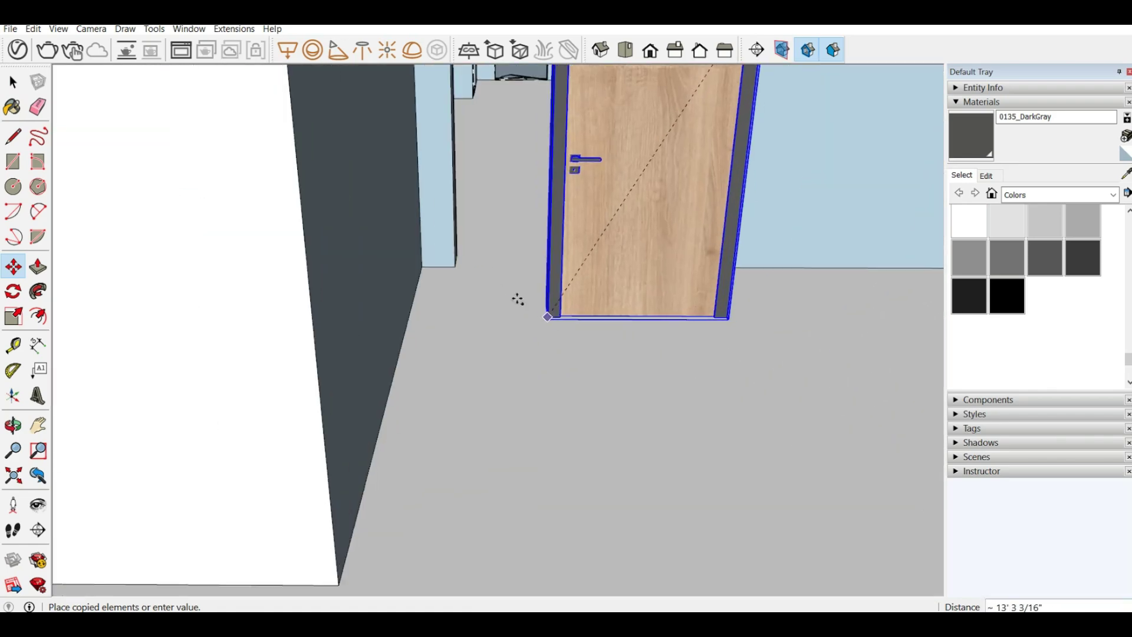
{"action": "left_click", "coordinate": [455, 267]}
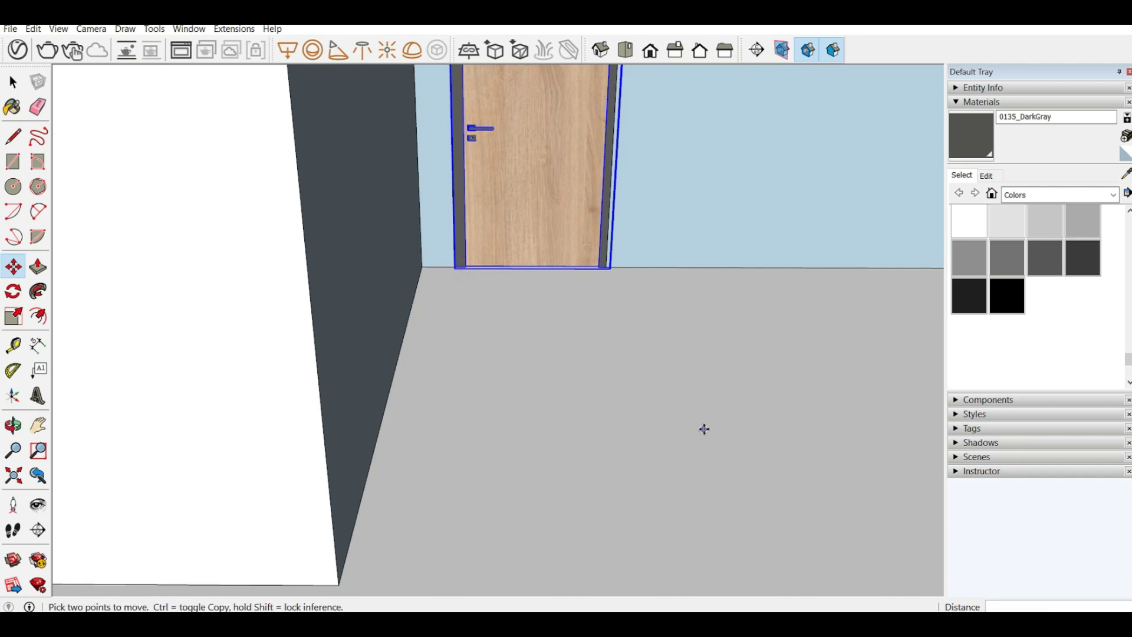
{"action": "middle_click_drag", "start_coordinate": [702, 427], "coordinate": [596, 248]}
{"action": "scroll", "coordinate": [771, 573], "scroll_direction": "down", "scroll_amount": 2}
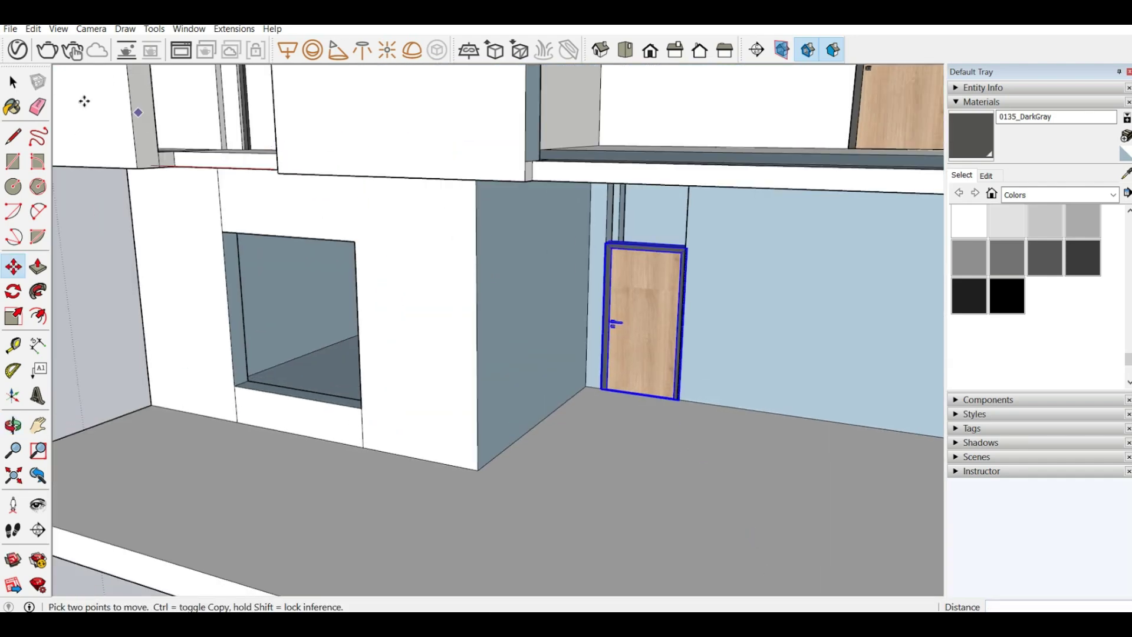
Open the ground-floor wall group around the copied door for editing.
{"action": "left_click", "coordinate": [13, 82]}
{"action": "scroll", "coordinate": [647, 243], "scroll_direction": "up", "scroll_amount": 3}
{"action": "scroll", "coordinate": [648, 246], "scroll_direction": "up", "scroll_amount": 3}
{"action": "scroll", "coordinate": [652, 259], "scroll_direction": "down", "scroll_amount": 3}
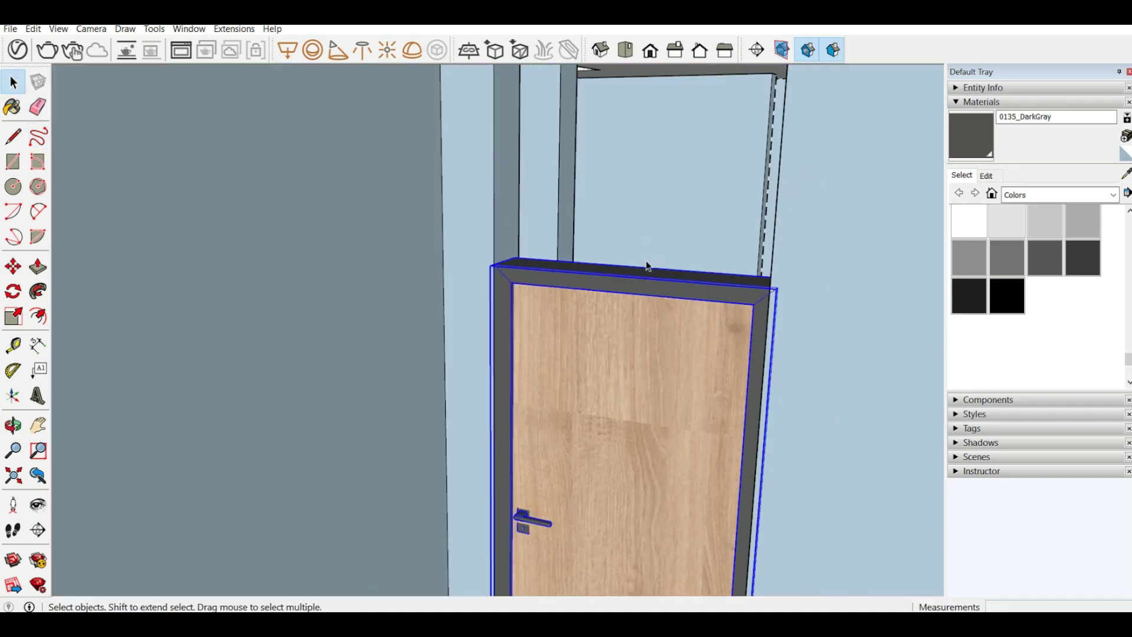
{"action": "middle_click_drag", "start_coordinate": [648, 266], "coordinate": [744, 326]}
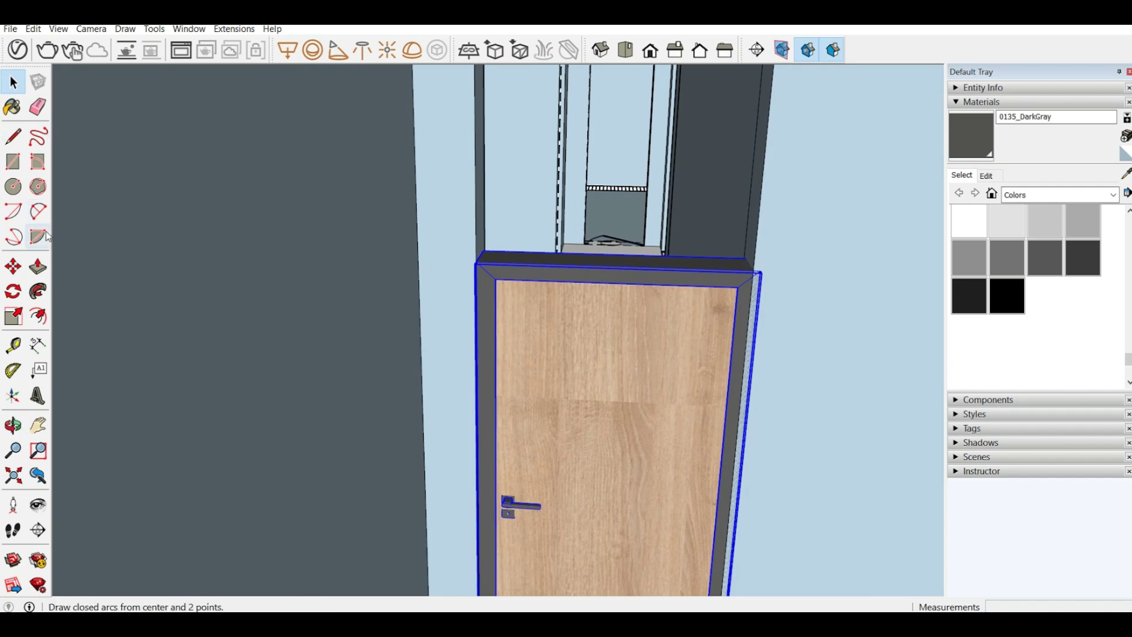
{"action": "left_click", "coordinate": [37, 266]}
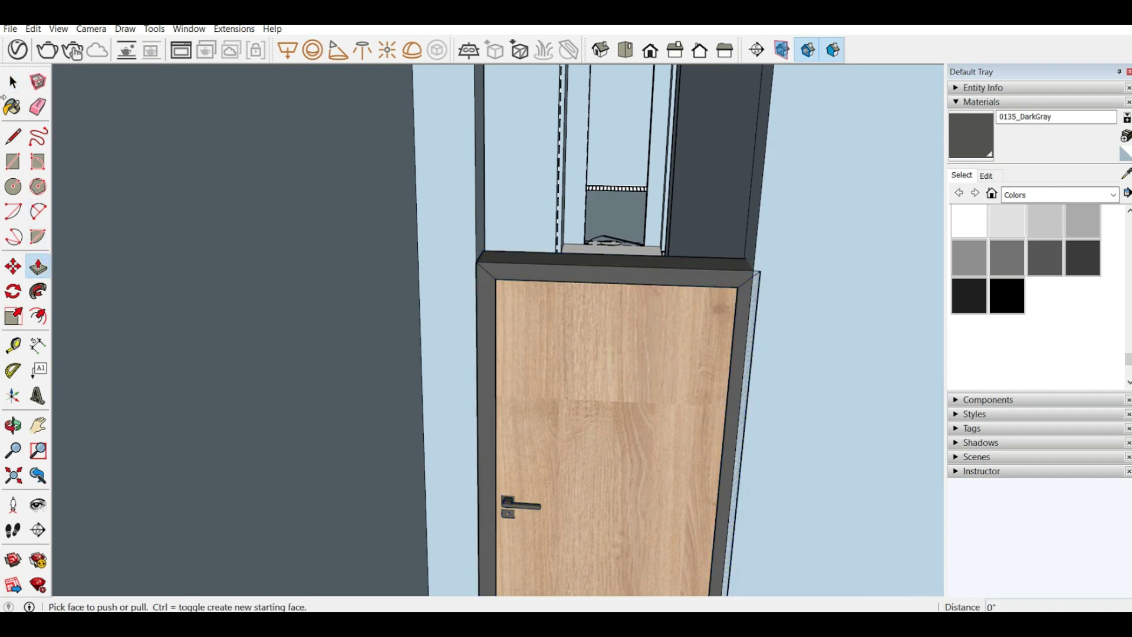
{"action": "left_click", "coordinate": [13, 83]}
{"action": "left_click", "coordinate": [828, 199]}
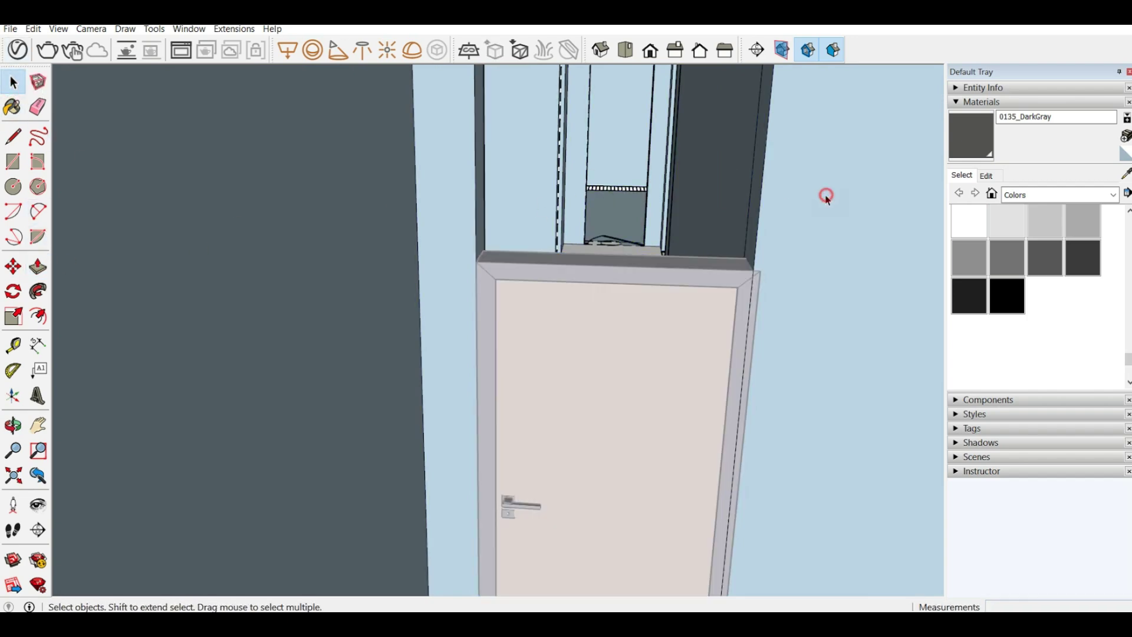
Push the doorway jamb opposite the door handle back 1" to the frame's edge, then close the wall group and select the door.
{"action": "left_click", "coordinate": [38, 266]}
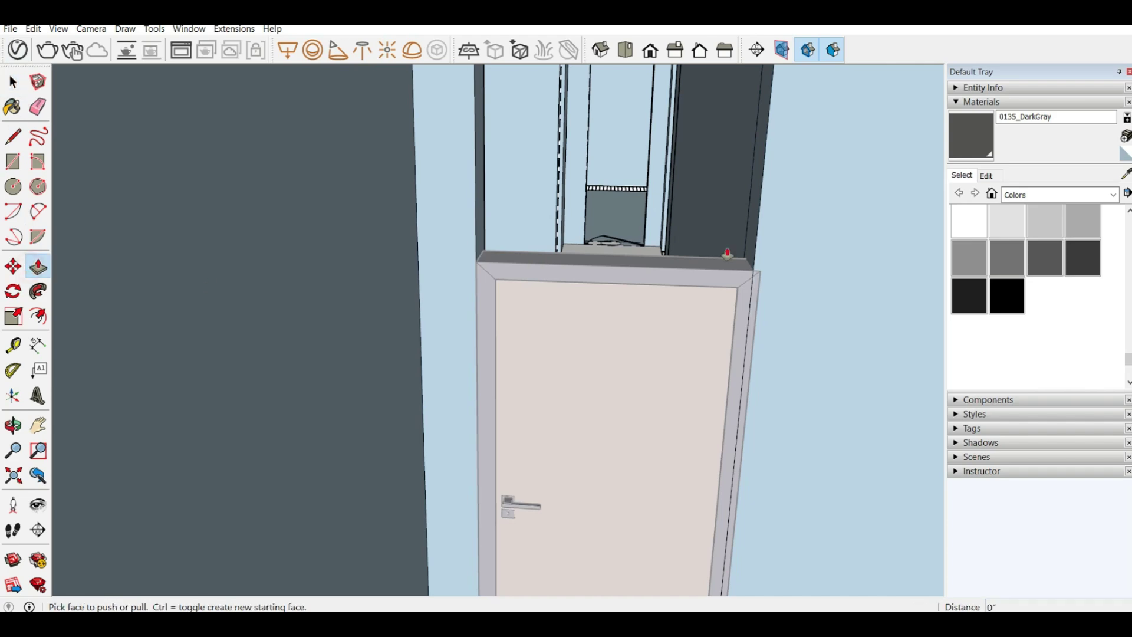
{"action": "left_click", "coordinate": [755, 236]}
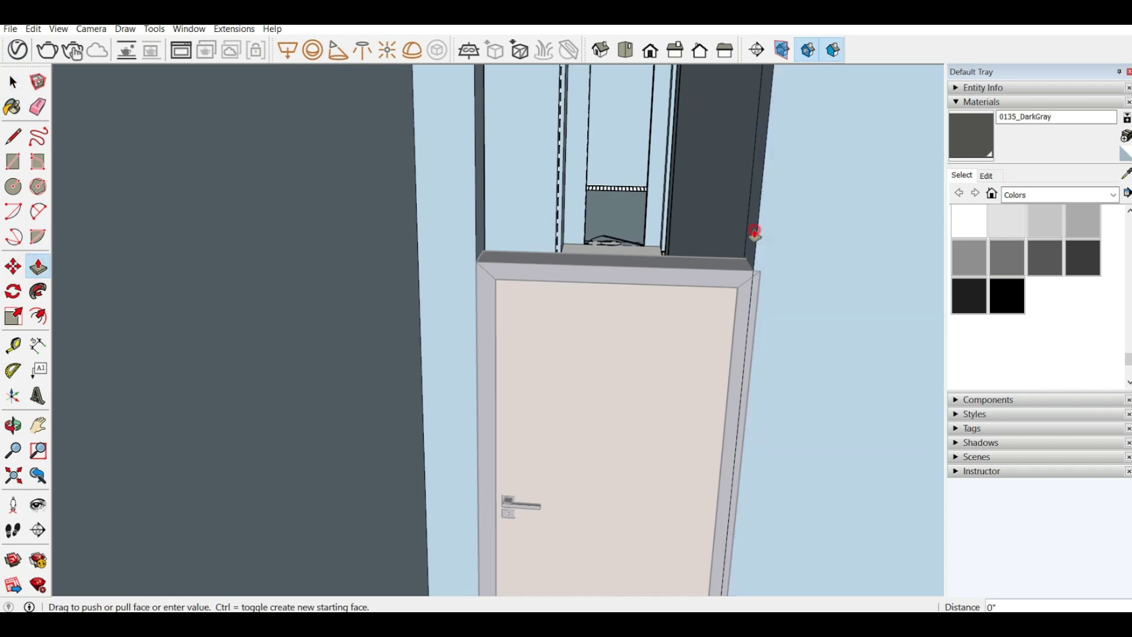
{"action": "left_click", "coordinate": [759, 278]}
{"action": "scroll", "coordinate": [248, 160], "scroll_direction": "down", "scroll_amount": 1}
{"action": "scroll", "coordinate": [457, 252], "scroll_direction": "down", "scroll_amount": 4}
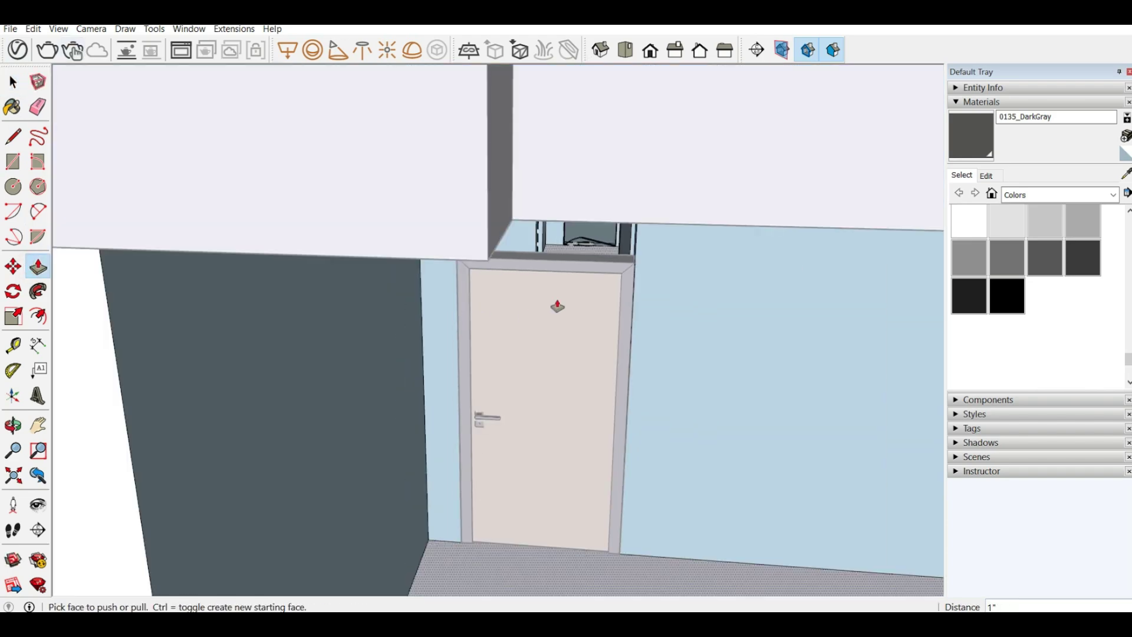
{"action": "middle_click_drag", "start_coordinate": [556, 298], "coordinate": [457, 285]}
{"action": "scroll", "coordinate": [422, 275], "scroll_direction": "down", "scroll_amount": 3}
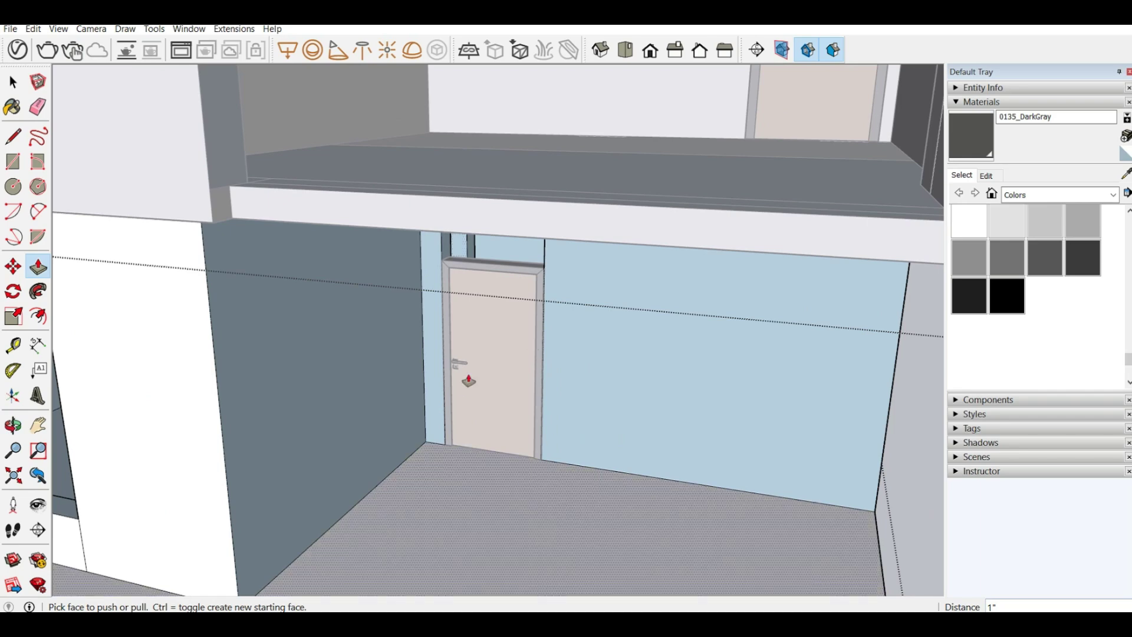
{"action": "left_click", "coordinate": [13, 83]}
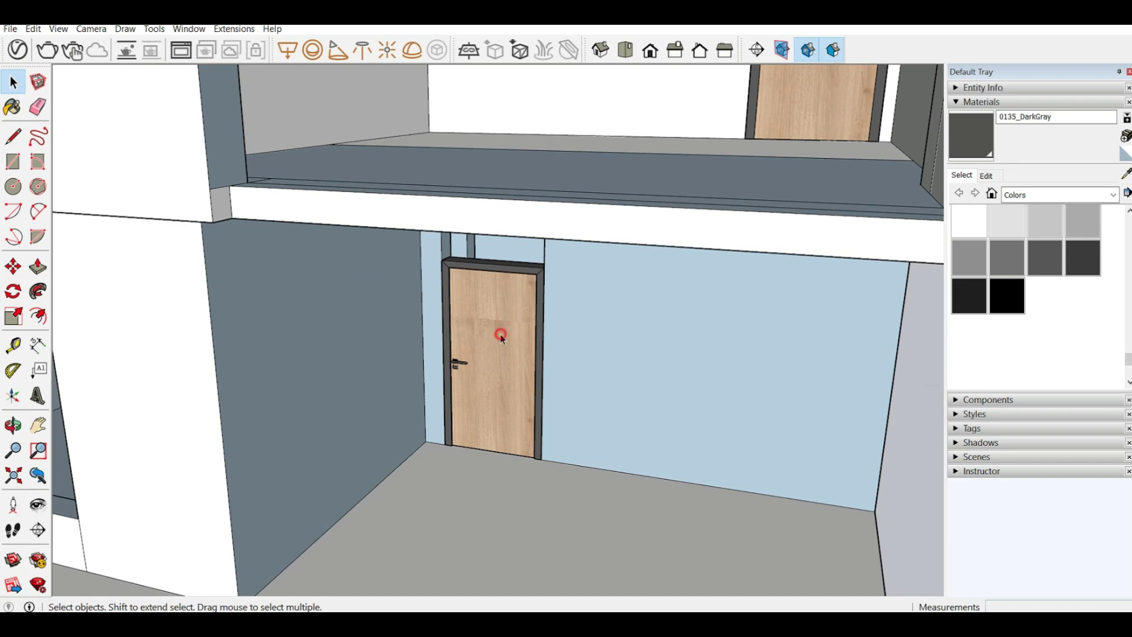
{"action": "left_click", "coordinate": [500, 334]}
{"action": "left_click", "coordinate": [13, 291]}
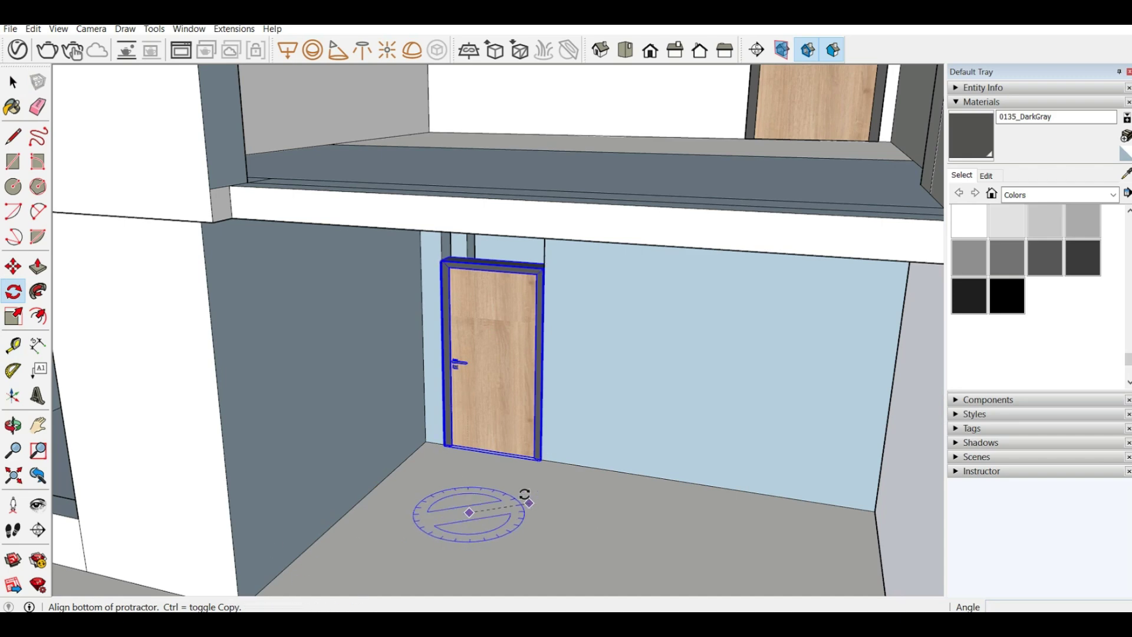
{"action": "key", "text": "Escape"}
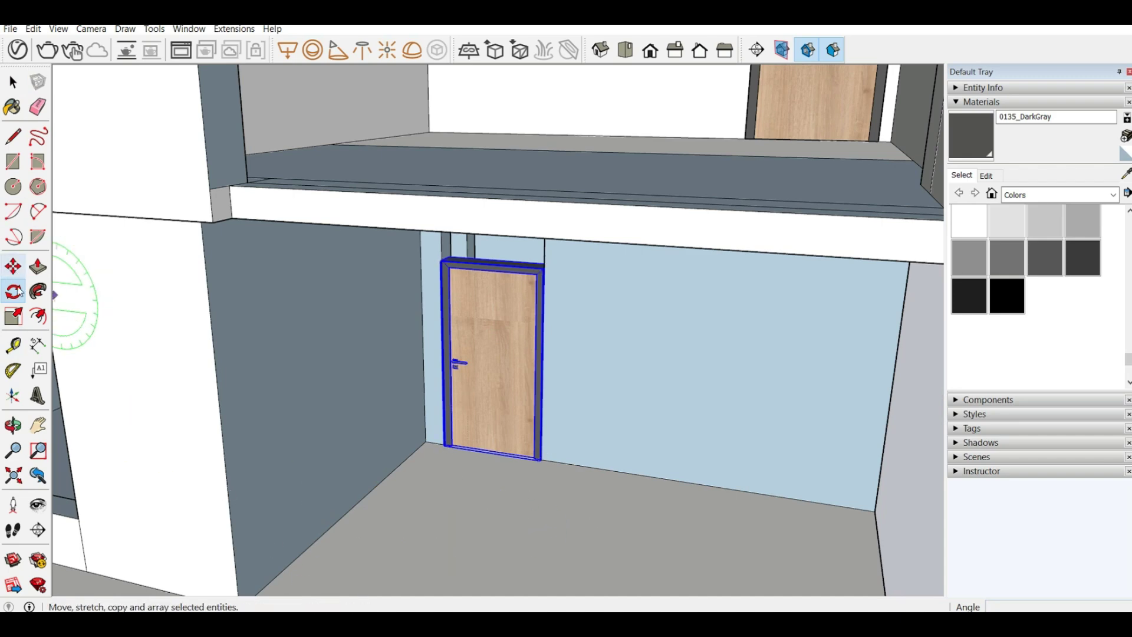
{"action": "left_click", "coordinate": [13, 268]}
Rotate the ground-floor door 180 degrees horizontally about the midpoint of its base.
{"action": "left_click", "coordinate": [11, 292]}
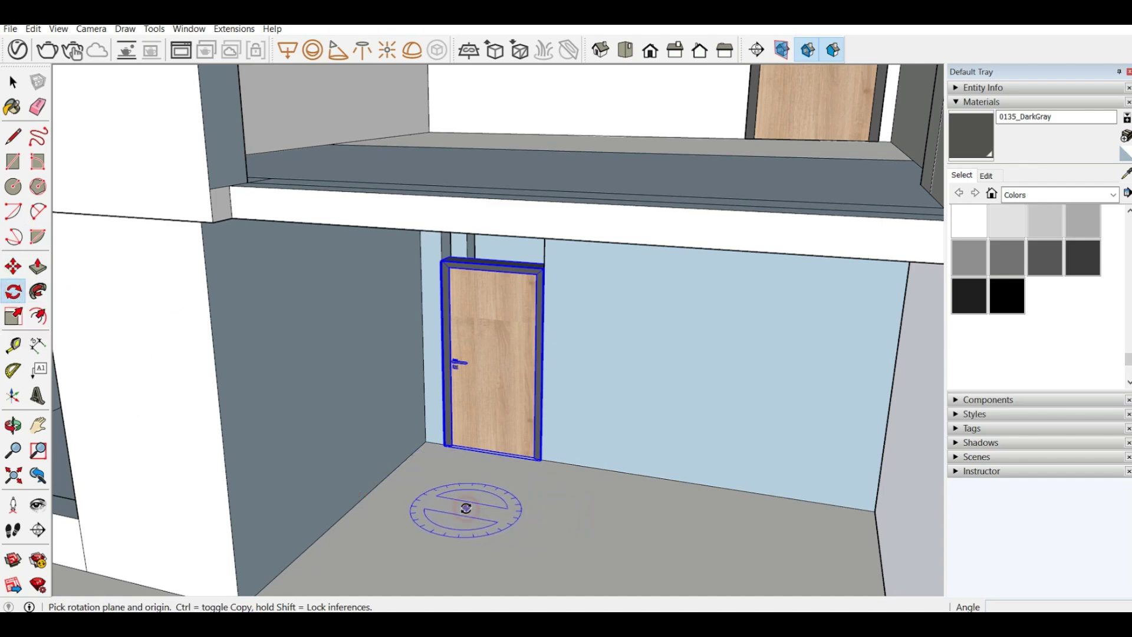
{"action": "left_click", "coordinate": [465, 508]}
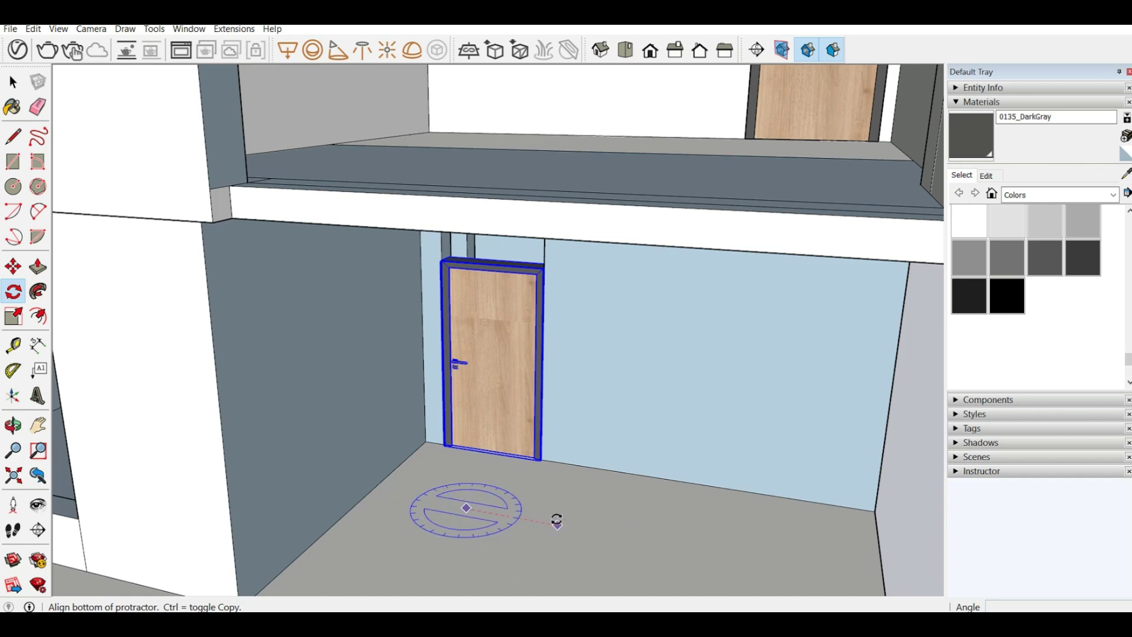
{"action": "key", "text": "Escape"}
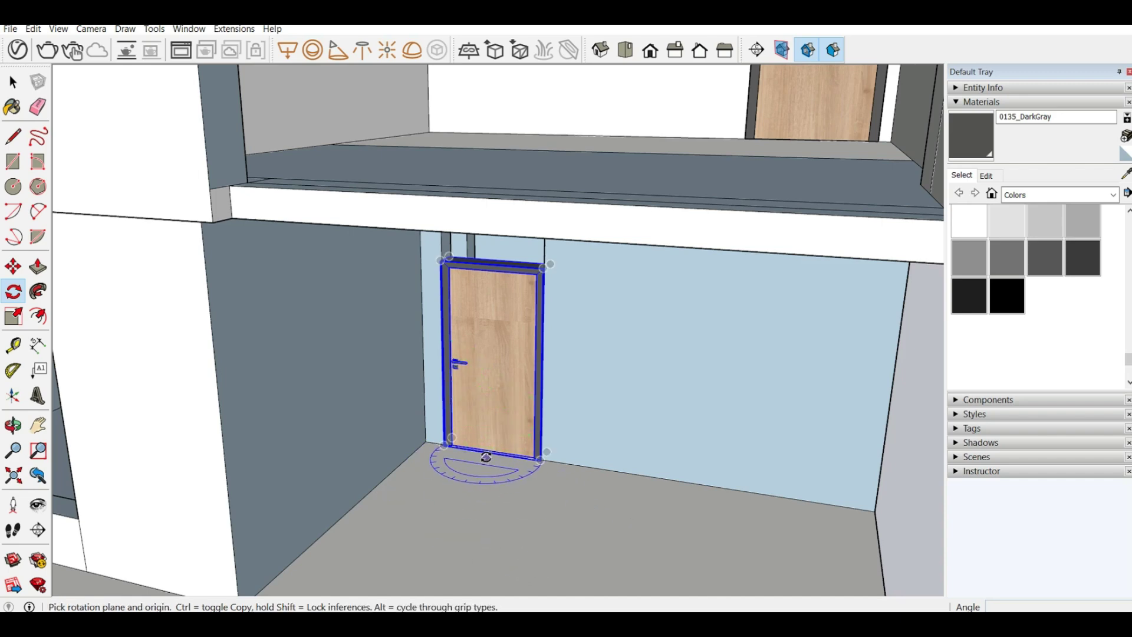
{"action": "left_click", "coordinate": [444, 445]}
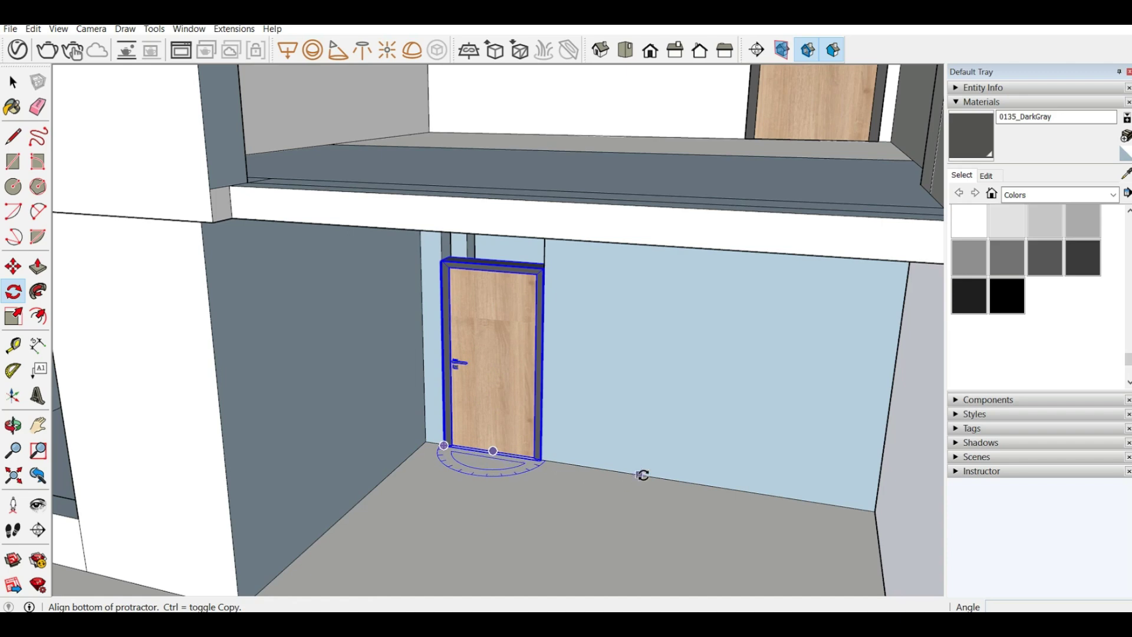
{"action": "left_click", "coordinate": [911, 514]}
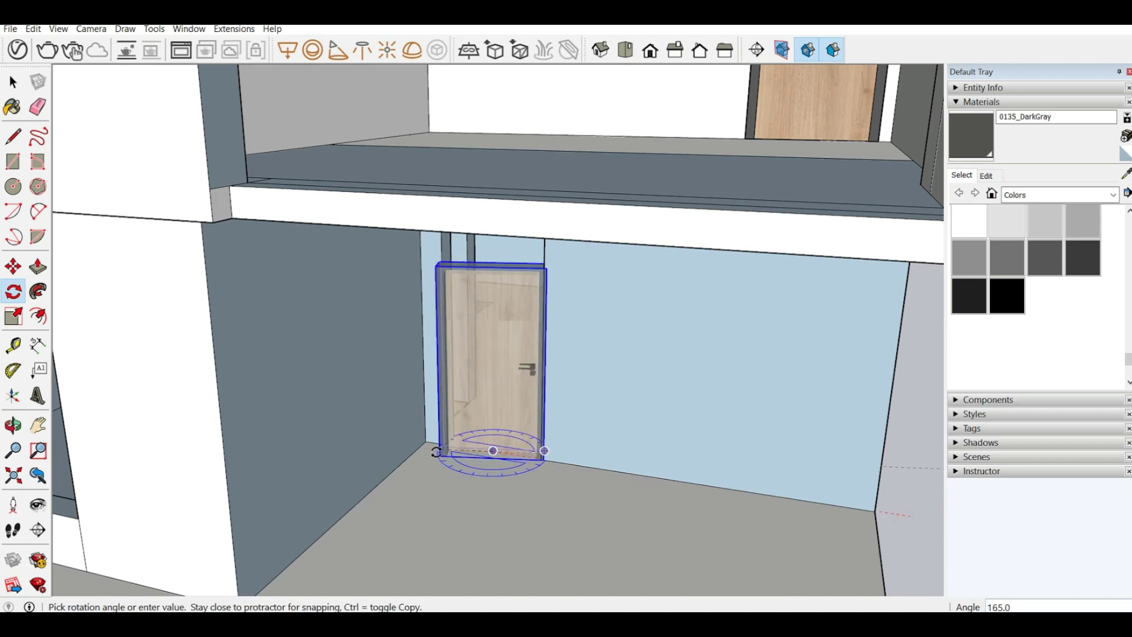
{"action": "left_click", "coordinate": [459, 446]}
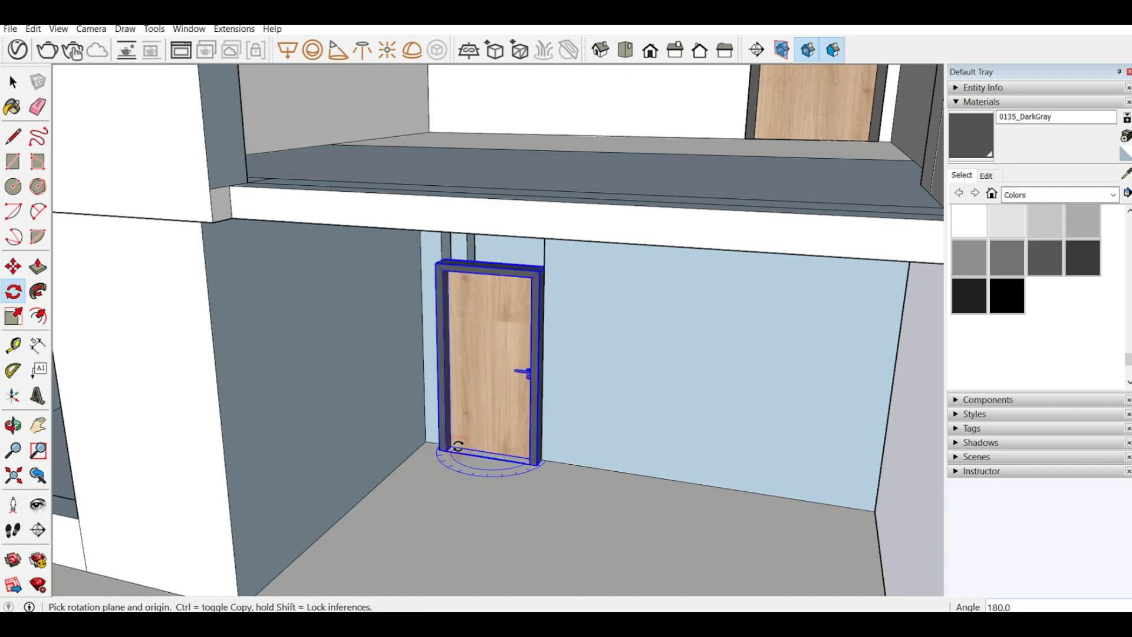
Move the rotated door about 4 5/8" into the opening by its lower frame corner, bringing the frame flush with the wall face.
{"action": "scroll", "coordinate": [459, 447], "scroll_direction": "up", "scroll_amount": 3}
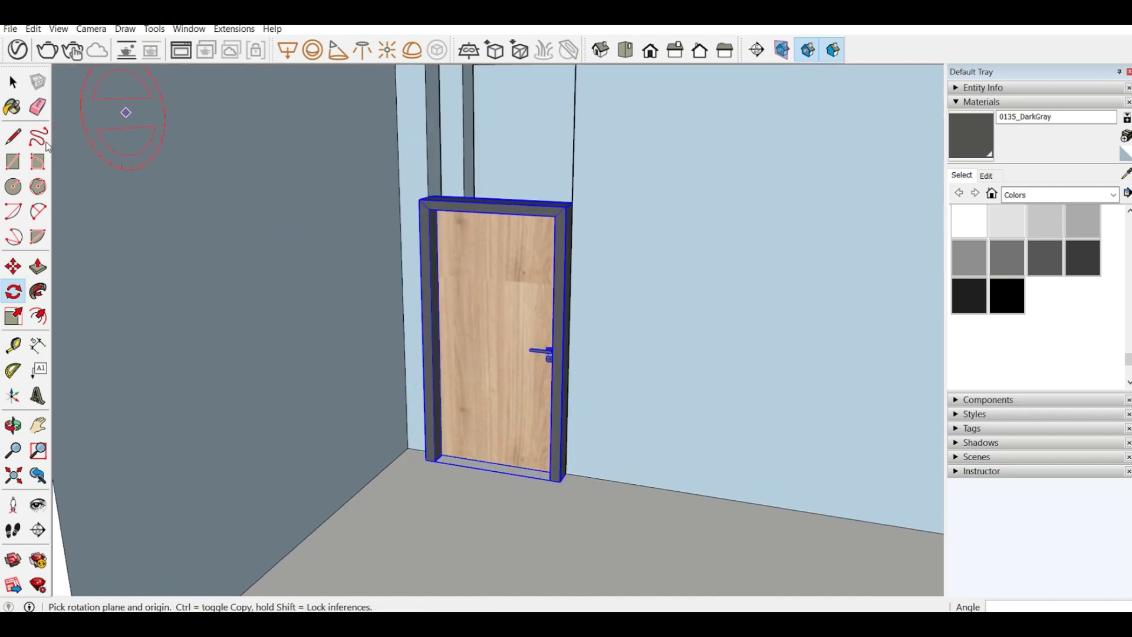
{"action": "left_click", "coordinate": [13, 266]}
{"action": "scroll", "coordinate": [548, 481], "scroll_direction": "up", "scroll_amount": 4}
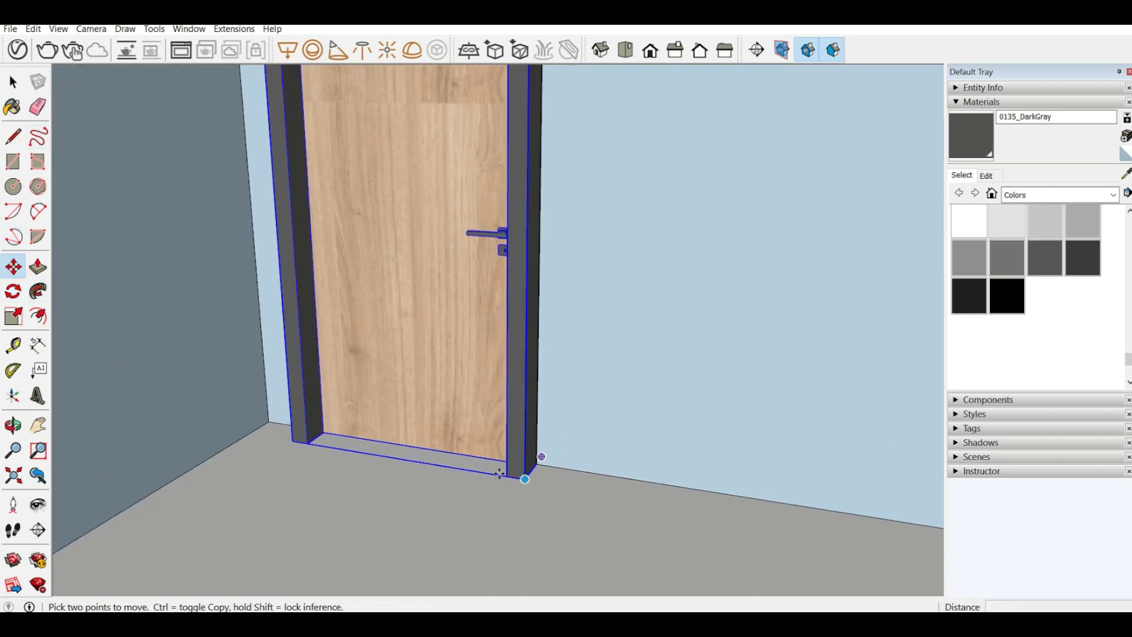
{"action": "left_click", "coordinate": [535, 482]}
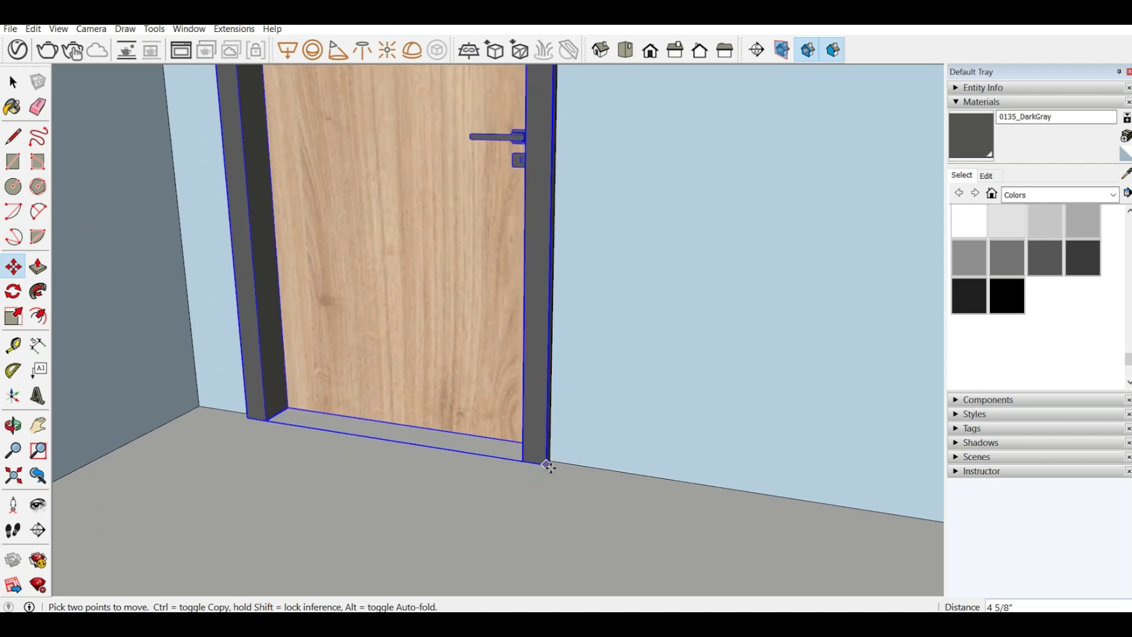
{"action": "left_click", "coordinate": [551, 464]}
{"action": "scroll", "coordinate": [530, 534], "scroll_direction": "down", "scroll_amount": 5}
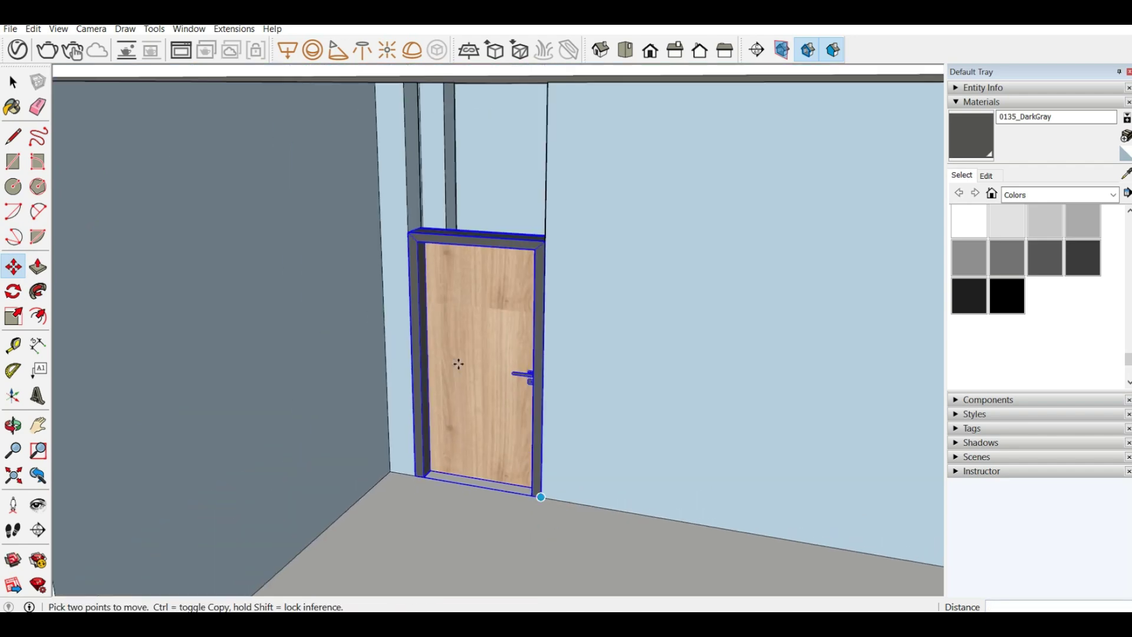
{"action": "middle_click_drag", "start_coordinate": [367, 225], "coordinate": [458, 240]}
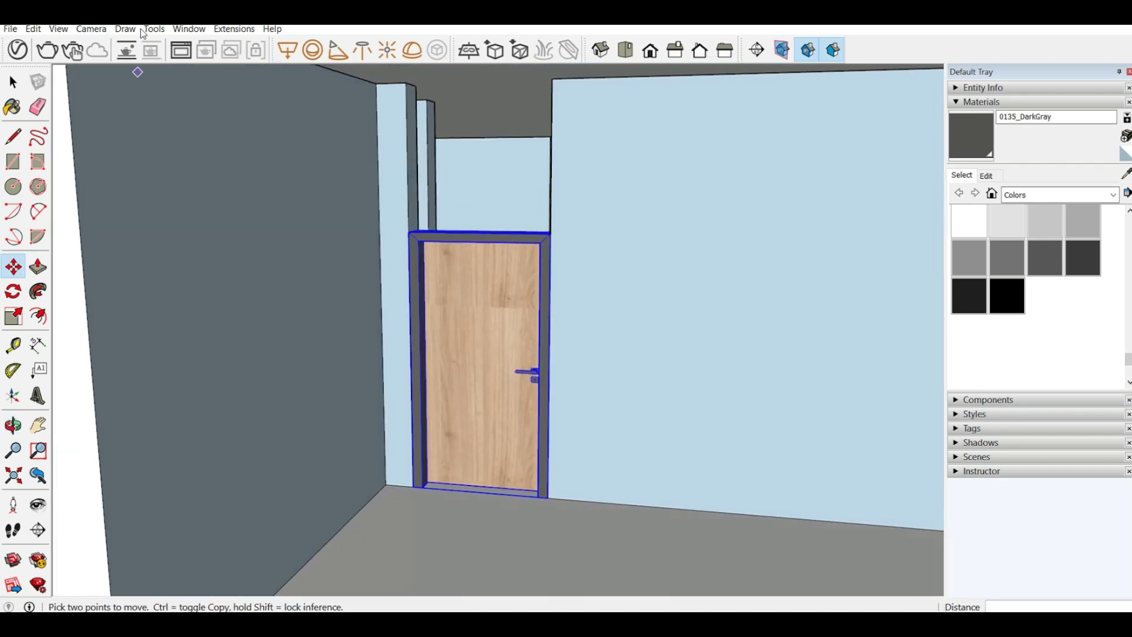
Draw a 6'8" vertical line up the wall from the floor, just beside the ground-floor door's handle side.
{"action": "left_click", "coordinate": [14, 138]}
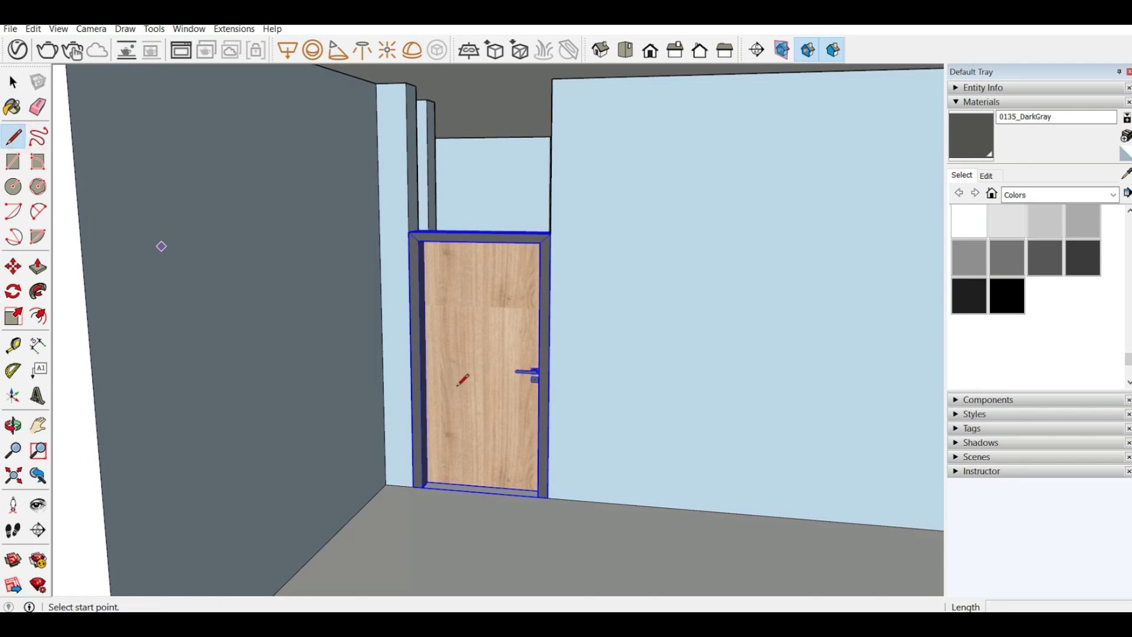
{"action": "left_click", "coordinate": [573, 499]}
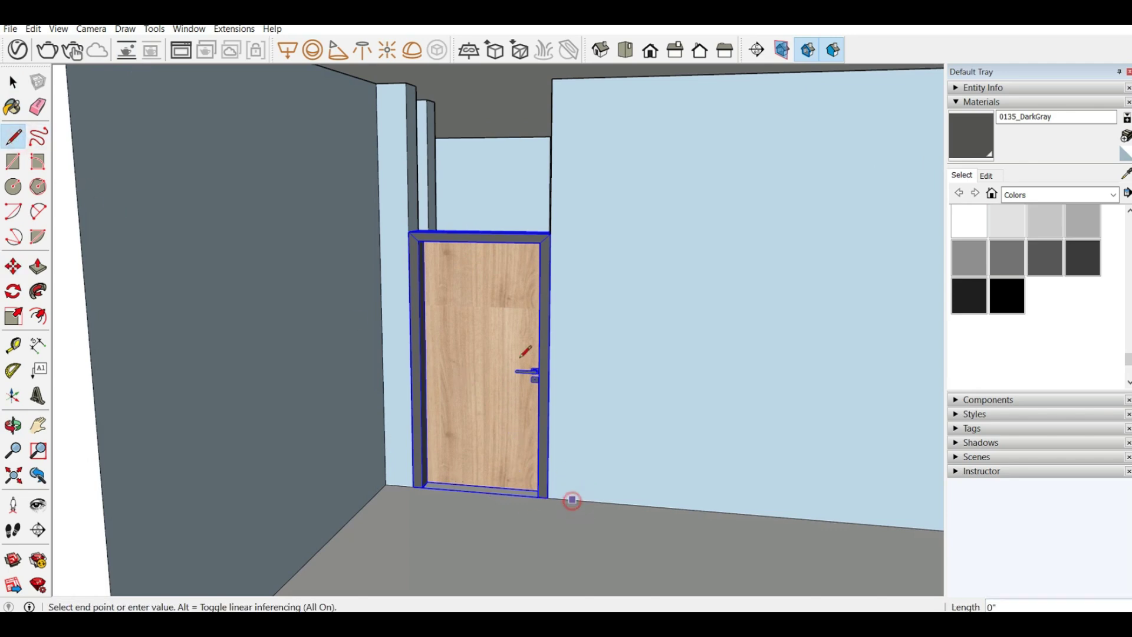
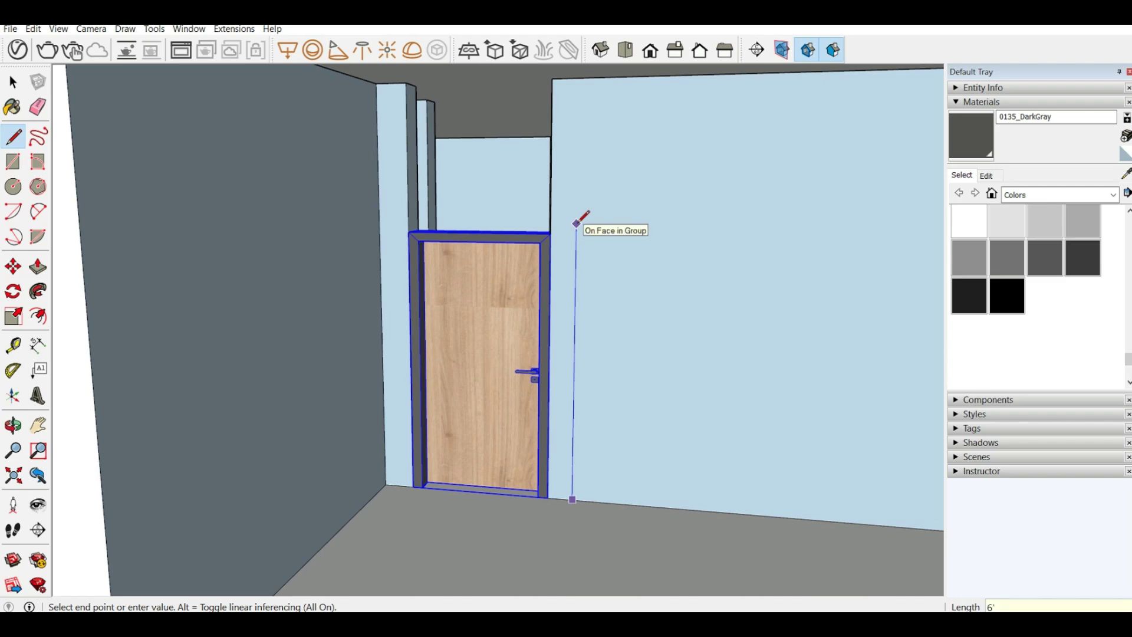
{"action": "type", "text": "8"}
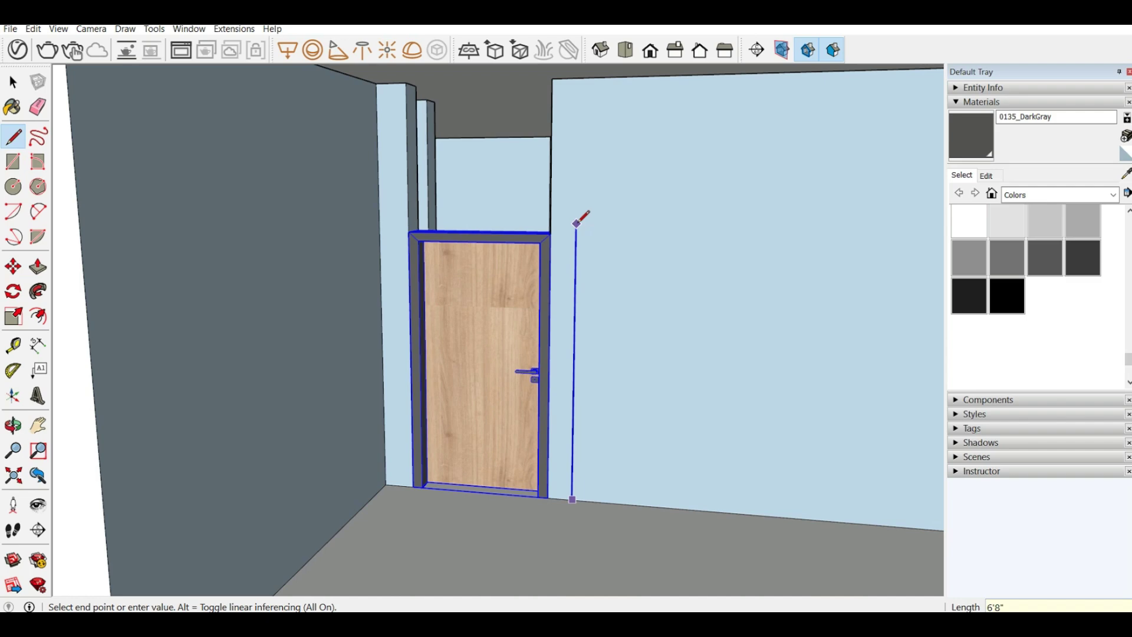
{"action": "key", "text": "Return"}
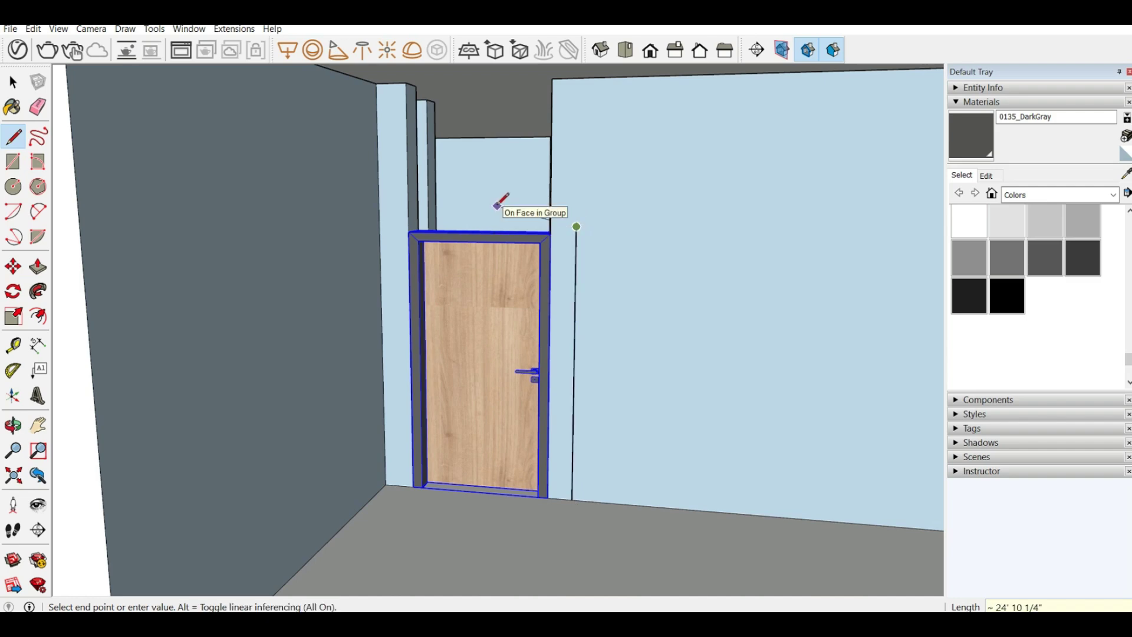
{"action": "key", "text": "Escape"}
{"action": "scroll", "coordinate": [499, 199], "scroll_direction": "up", "scroll_amount": 6}
{"action": "scroll", "coordinate": [518, 214], "scroll_direction": "down", "scroll_amount": 3}
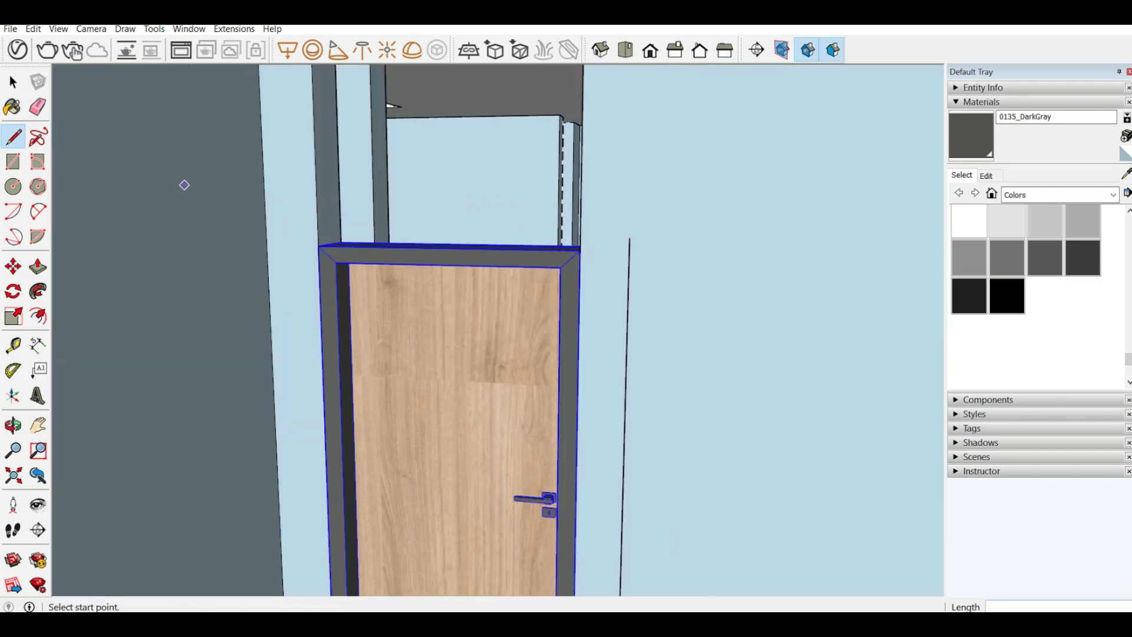
Scale the ground-floor door vertically from its top so its height matches the top of the 6'8" reference line.
{"action": "left_click", "coordinate": [13, 317]}
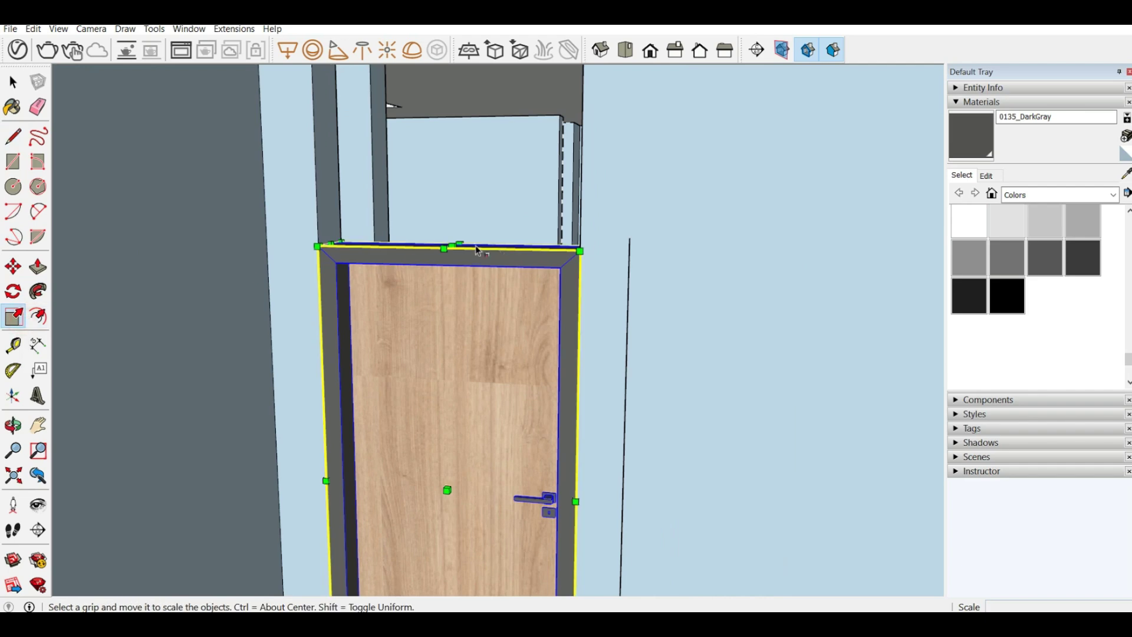
{"action": "left_click", "coordinate": [450, 245]}
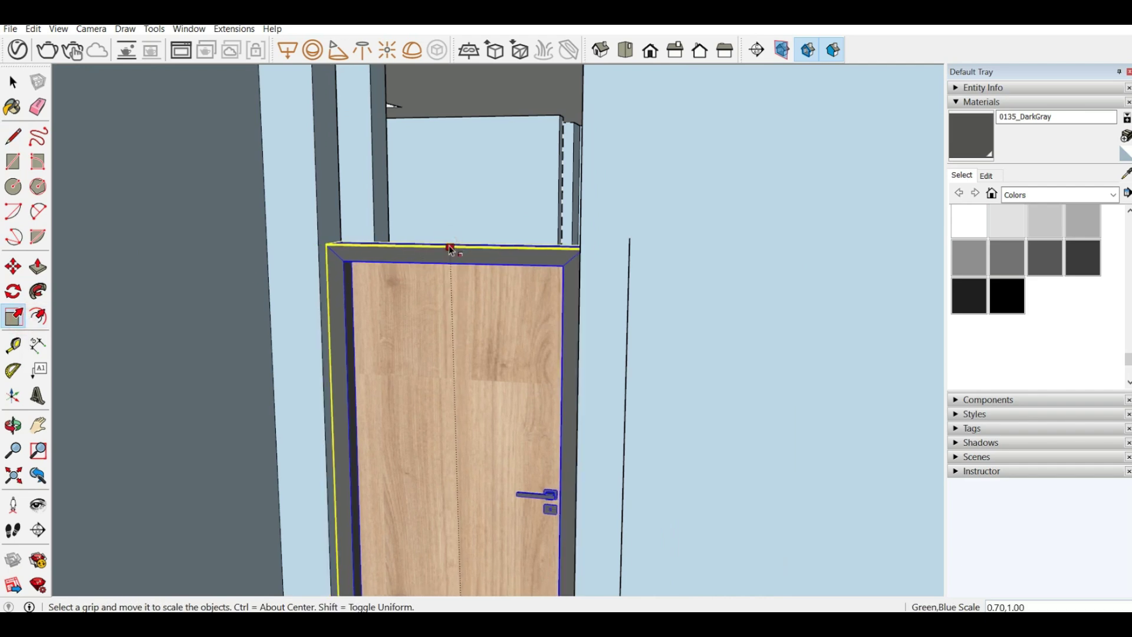
{"action": "key", "text": "Escape"}
{"action": "left_click", "coordinate": [452, 246]}
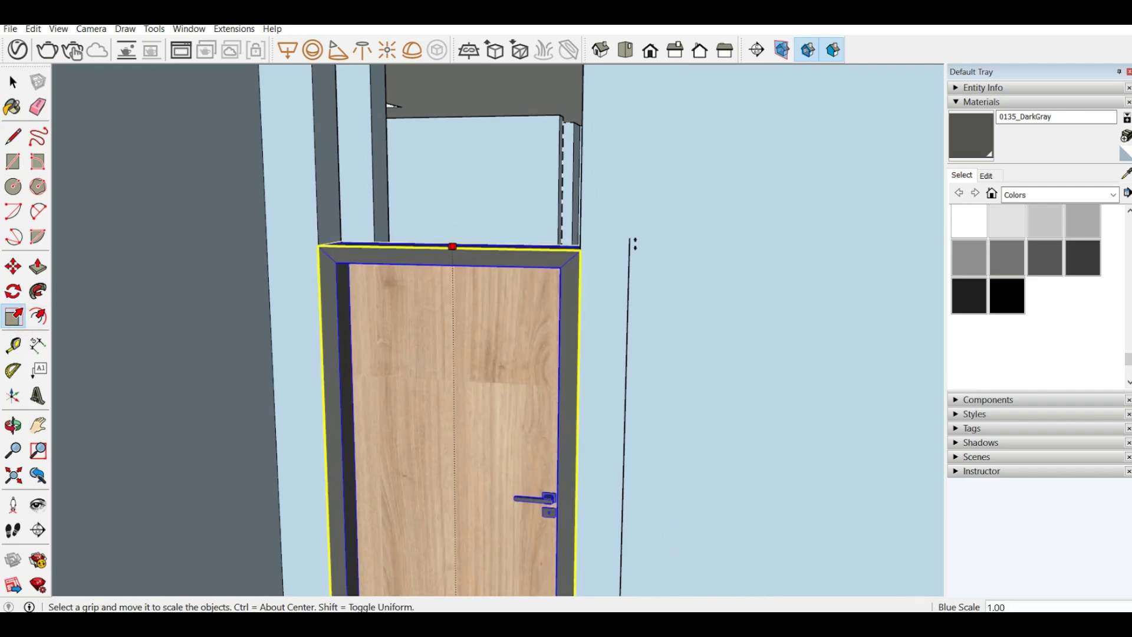
{"action": "scroll", "coordinate": [590, 255], "scroll_direction": "down", "scroll_amount": 3}
{"action": "scroll", "coordinate": [448, 243], "scroll_direction": "up", "scroll_amount": 1}
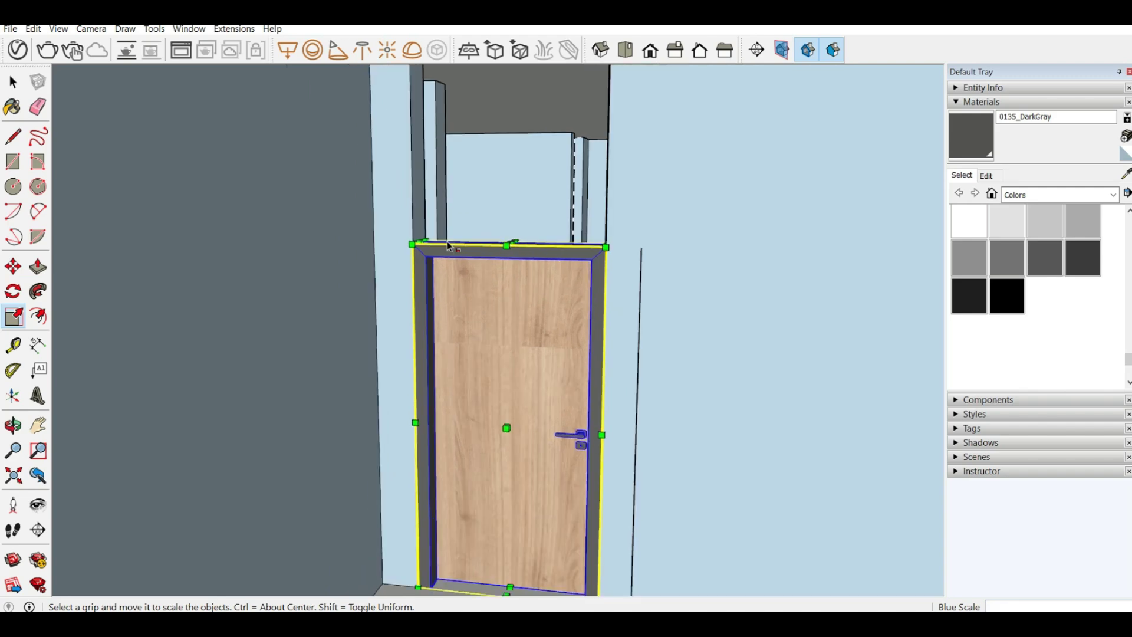
Open the wall group and draw a 9" line across the doorway jamb along the door frame's top, opposite the handle.
{"action": "left_click", "coordinate": [12, 138]}
{"action": "left_click", "coordinate": [10, 84]}
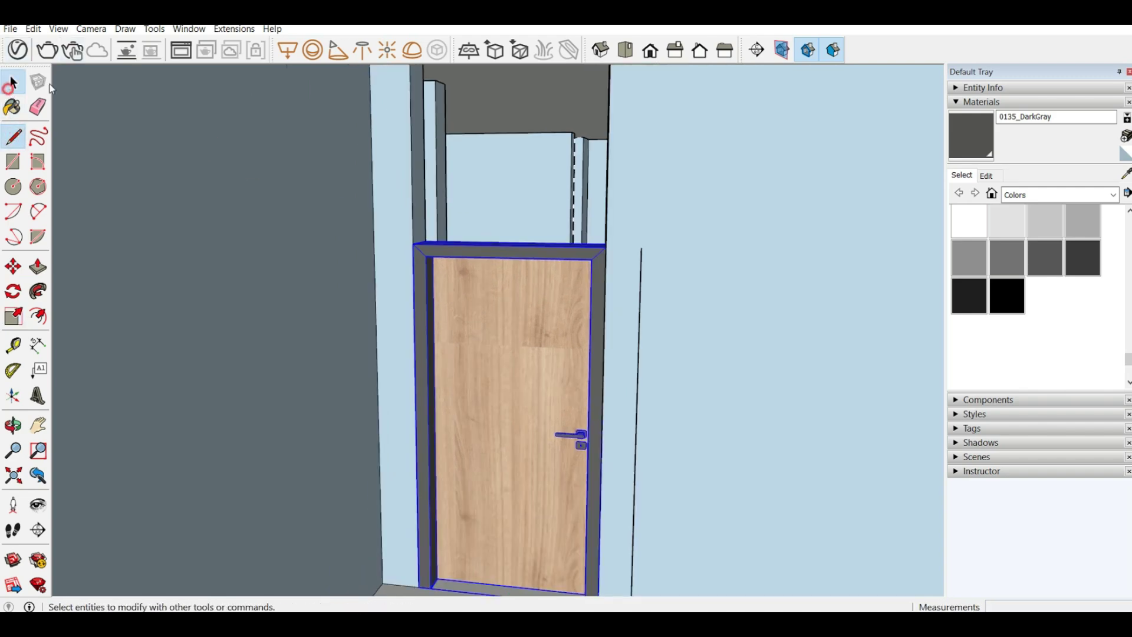
{"action": "left_click", "coordinate": [391, 190]}
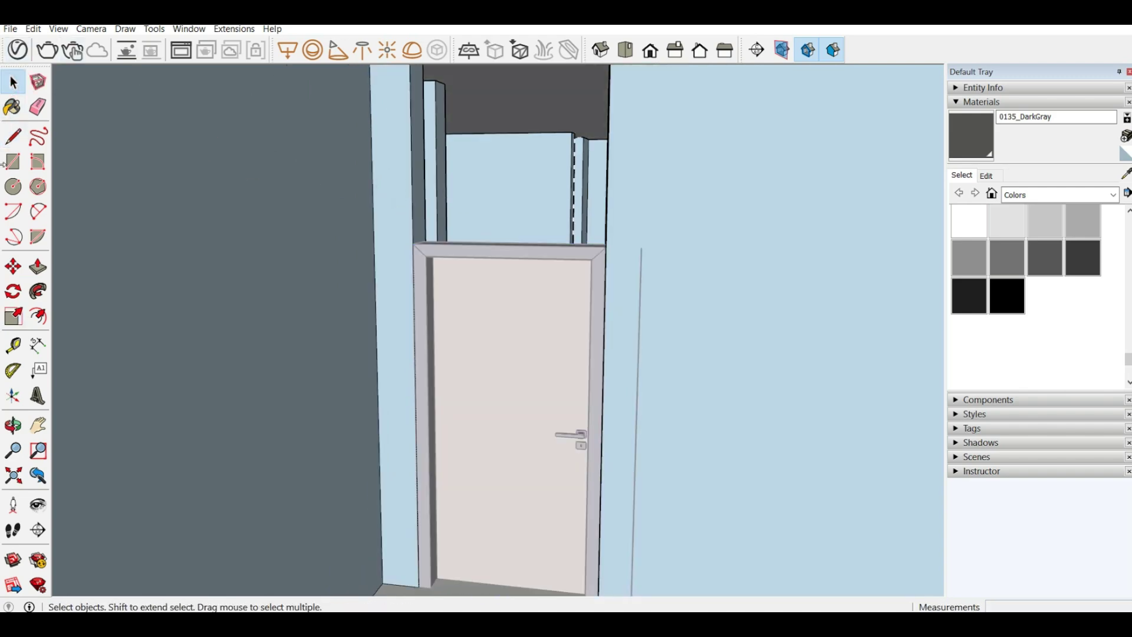
{"action": "left_click", "coordinate": [13, 137]}
{"action": "middle_click_drag", "start_coordinate": [449, 183], "coordinate": [399, 231]}
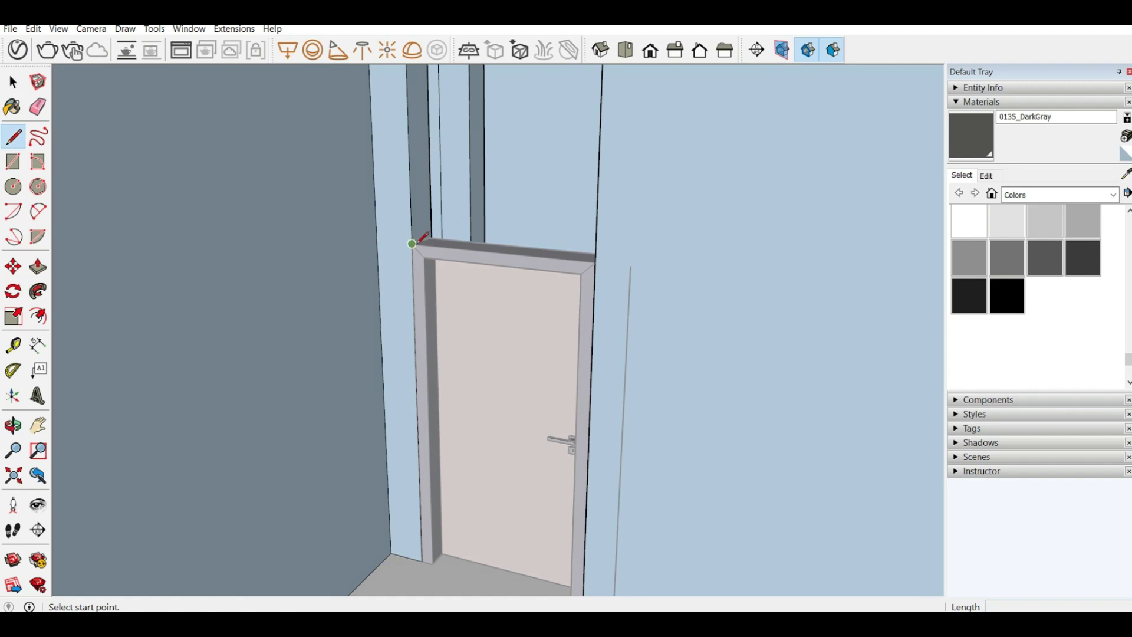
{"action": "left_click", "coordinate": [412, 242]}
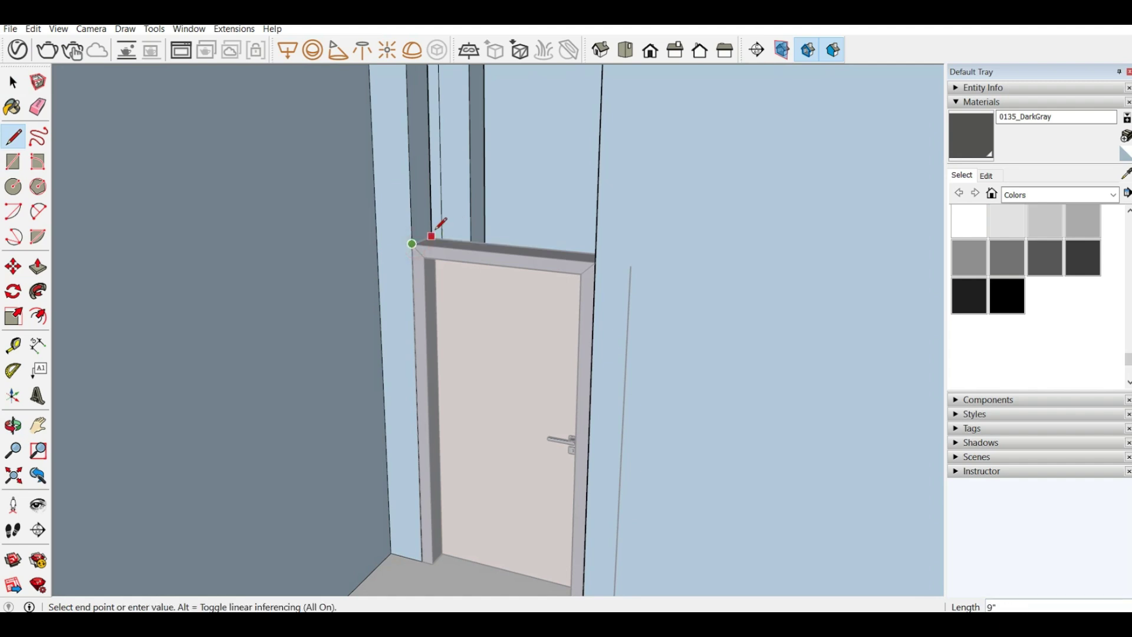
{"action": "scroll", "coordinate": [434, 231], "scroll_direction": "up", "scroll_amount": 3}
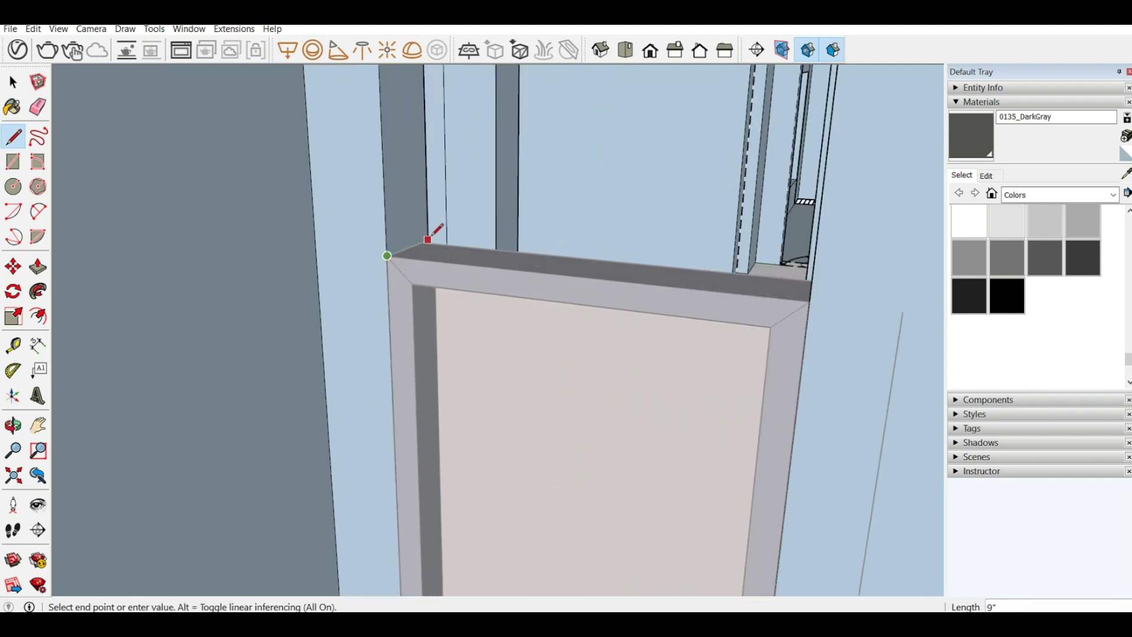
{"action": "left_click", "coordinate": [429, 239]}
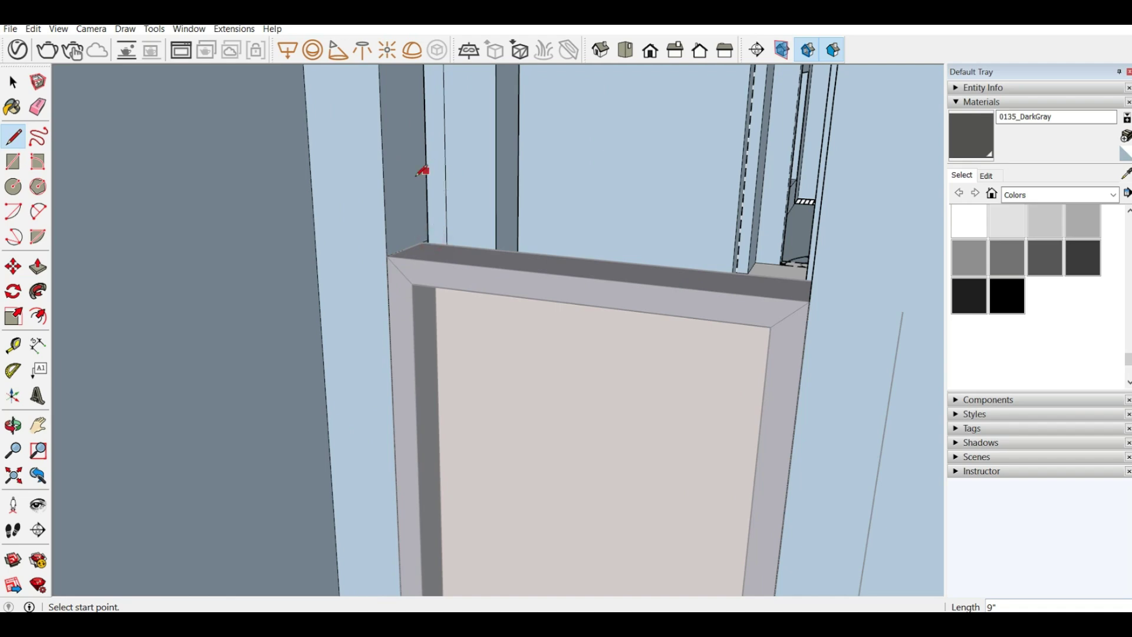
Push the jamb face above the door frame 3'6" across to the opposite jamb, filling the opening above the door.
{"action": "scroll", "coordinate": [418, 175], "scroll_direction": "down", "scroll_amount": 3}
{"action": "left_click", "coordinate": [37, 267]}
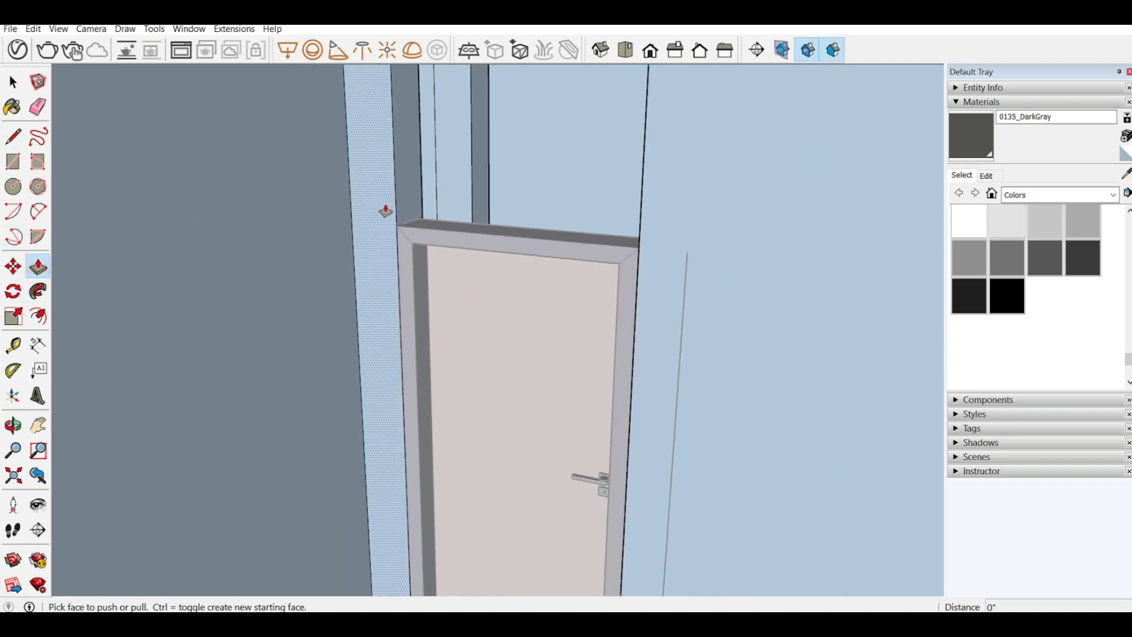
{"action": "left_click", "coordinate": [405, 194]}
{"action": "left_click", "coordinate": [641, 252]}
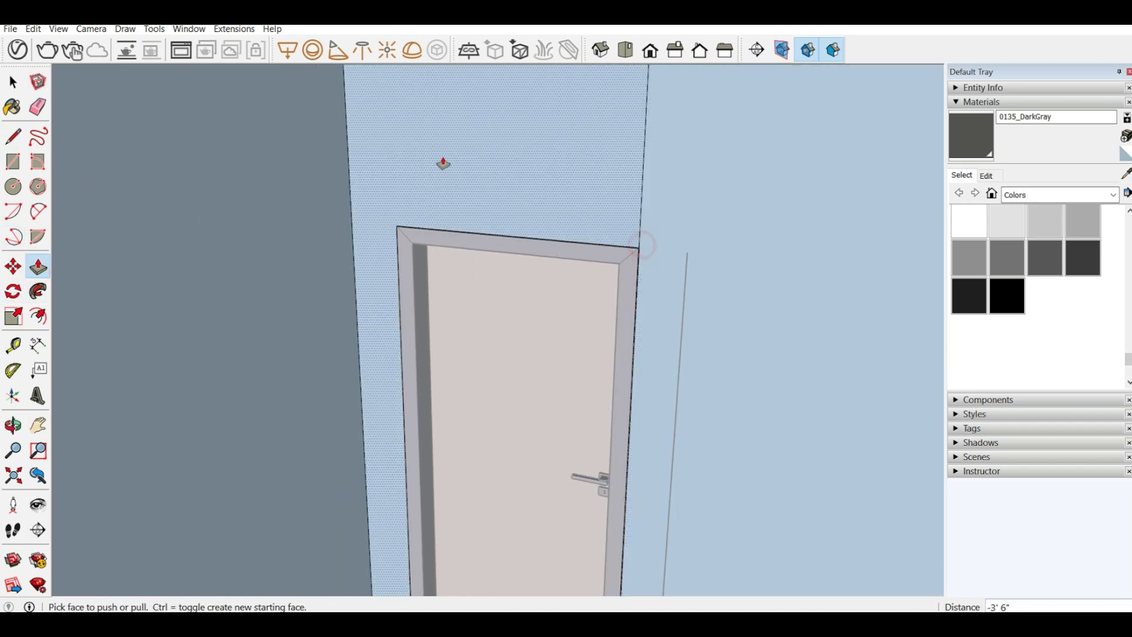
Close the wall group and erase the vertical reference line beside the ground-floor door.
{"action": "scroll", "coordinate": [442, 165], "scroll_direction": "down", "scroll_amount": 6}
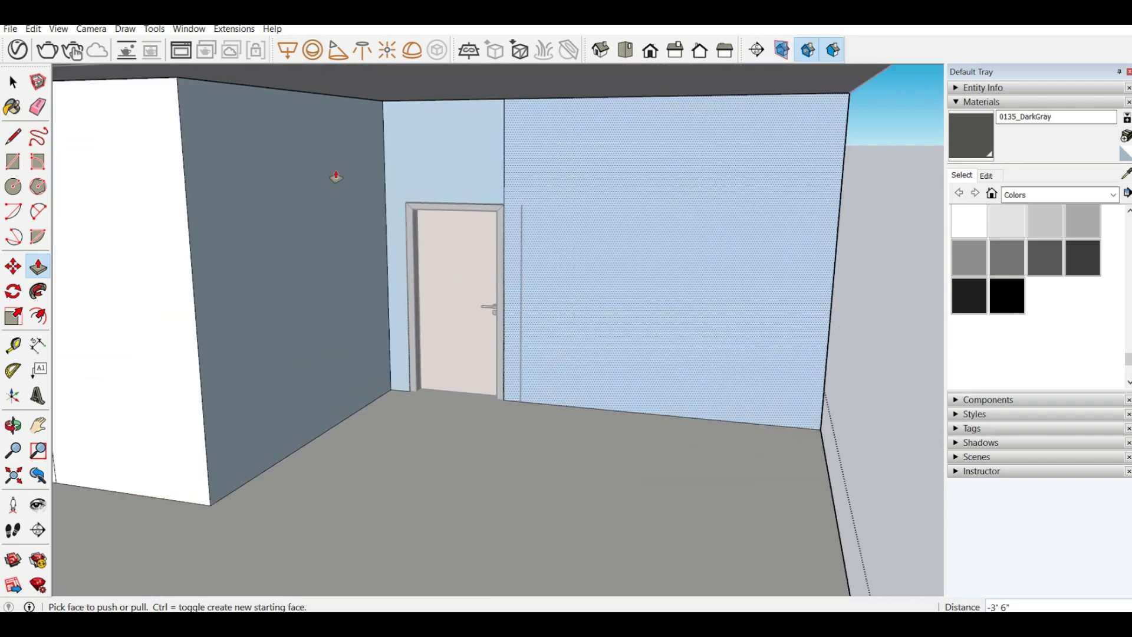
{"action": "left_click", "coordinate": [13, 83]}
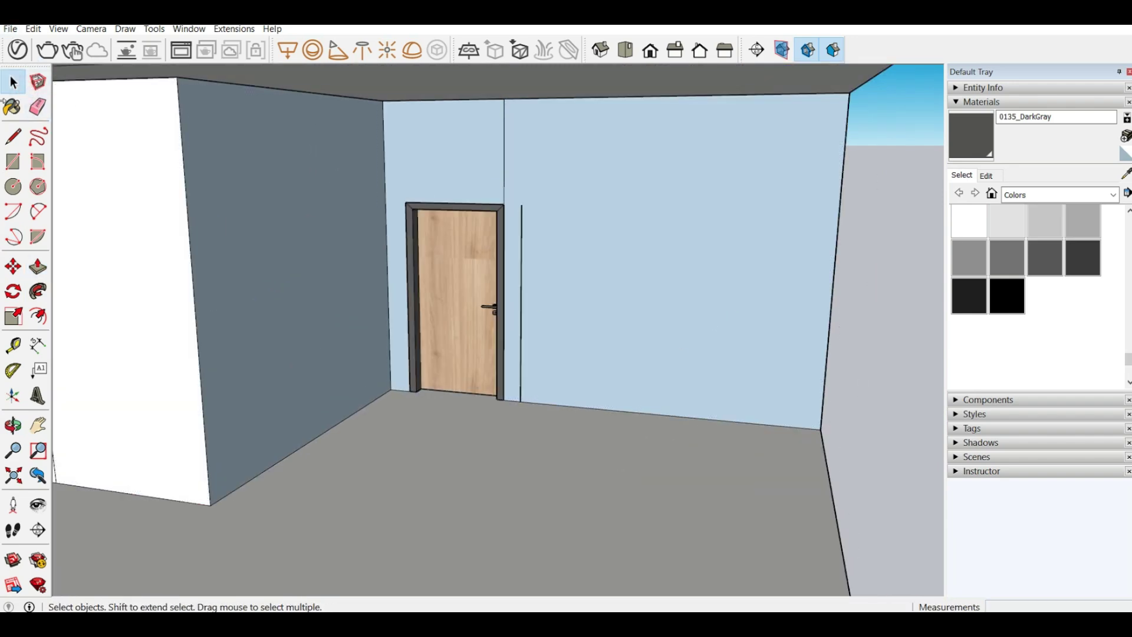
{"action": "left_click", "coordinate": [38, 106]}
{"action": "left_click", "coordinate": [521, 242]}
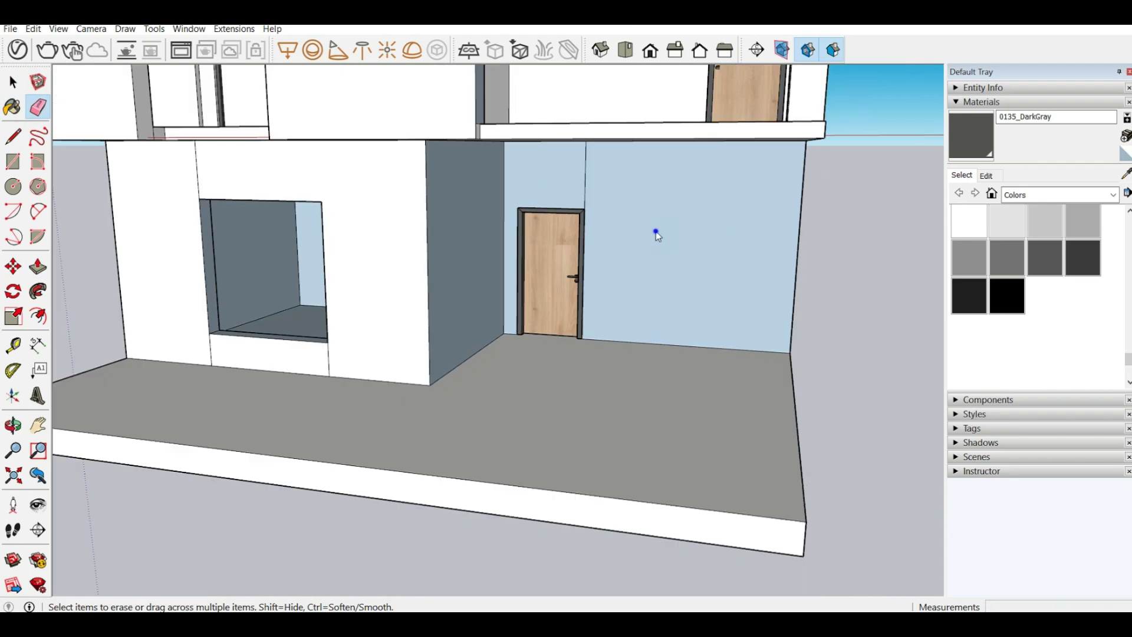
Open the ground-floor wall group and reverse the large wall face on the door's handle side.
{"action": "right_click", "coordinate": [654, 232]}
{"action": "left_click", "coordinate": [423, 192]}
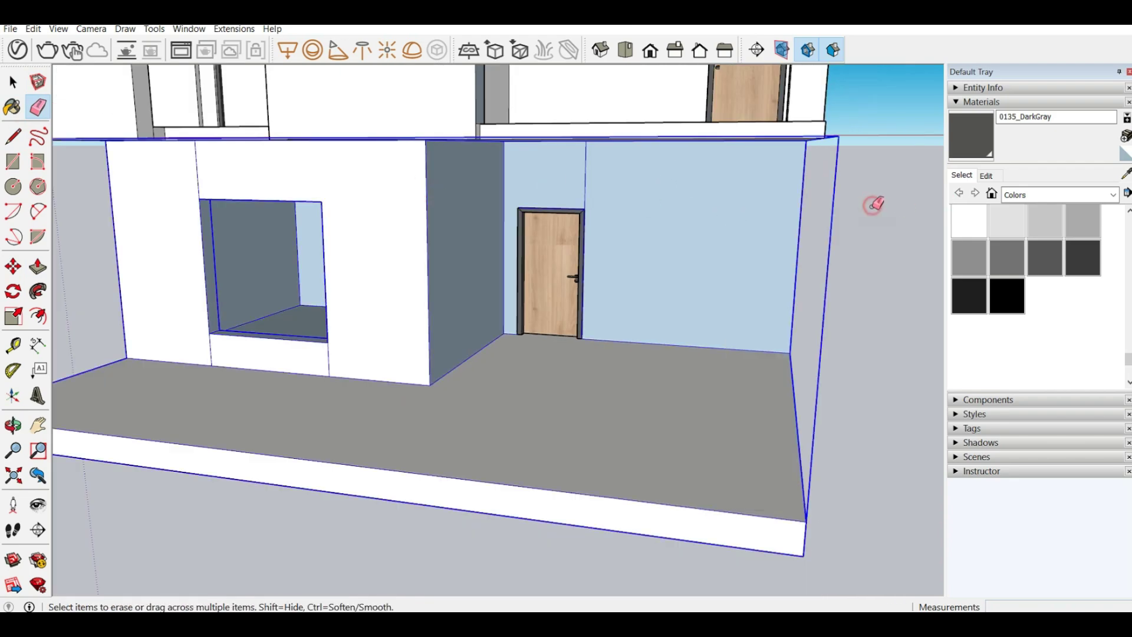
{"action": "left_click", "coordinate": [13, 82]}
{"action": "scroll", "coordinate": [725, 302], "scroll_direction": "up", "scroll_amount": 2}
{"action": "scroll", "coordinate": [614, 206], "scroll_direction": "up", "scroll_amount": 4}
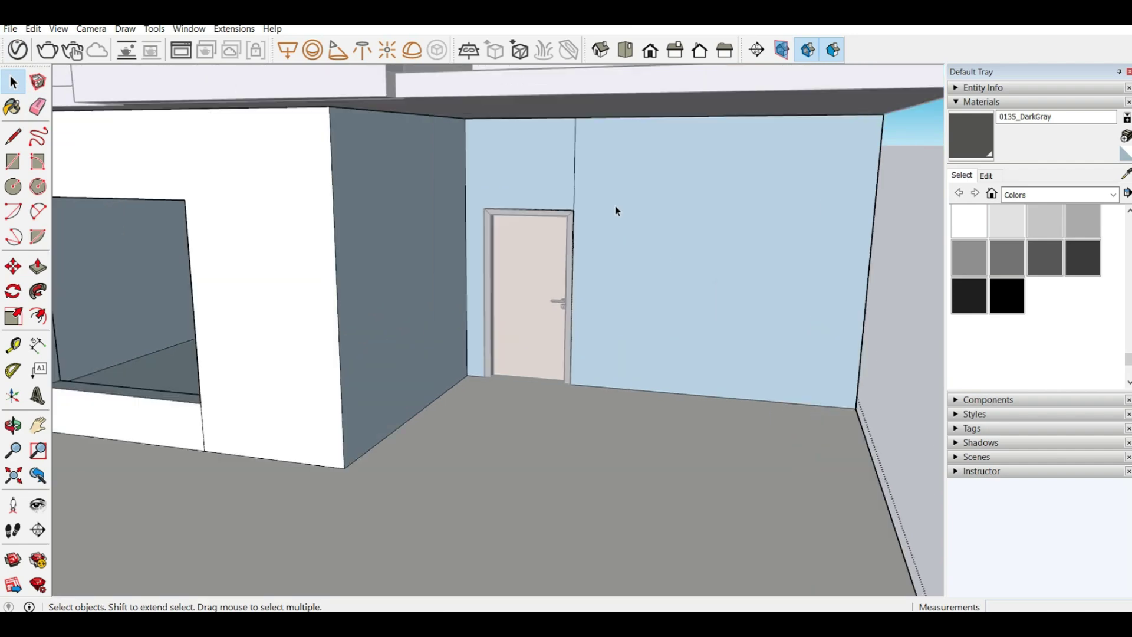
{"action": "right_click", "coordinate": [615, 207]}
{"action": "left_click", "coordinate": [663, 333]}
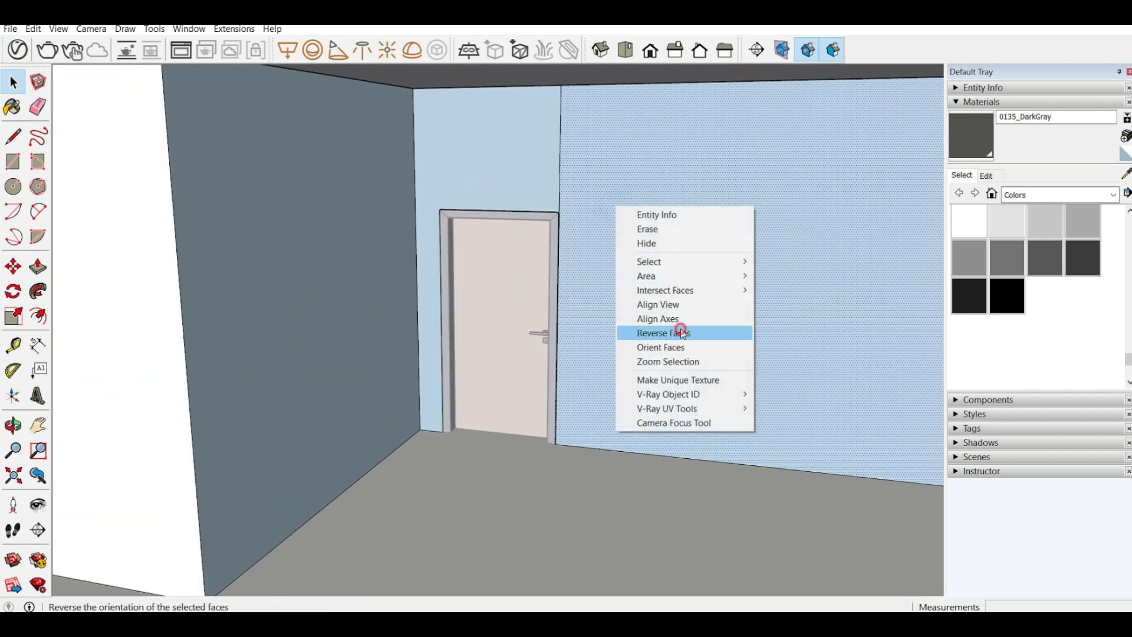
Reverse the wall face above and around the ground-floor door.
{"action": "right_click", "coordinate": [527, 187]}
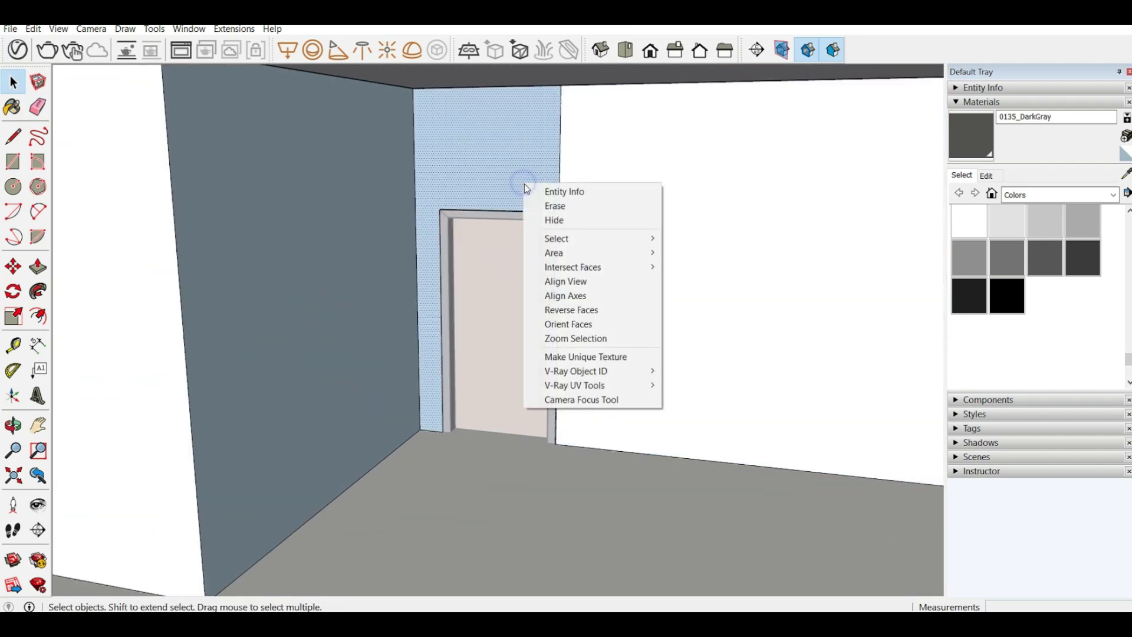
{"action": "left_click", "coordinate": [584, 309]}
{"action": "scroll", "coordinate": [481, 184], "scroll_direction": "down", "scroll_amount": 3}
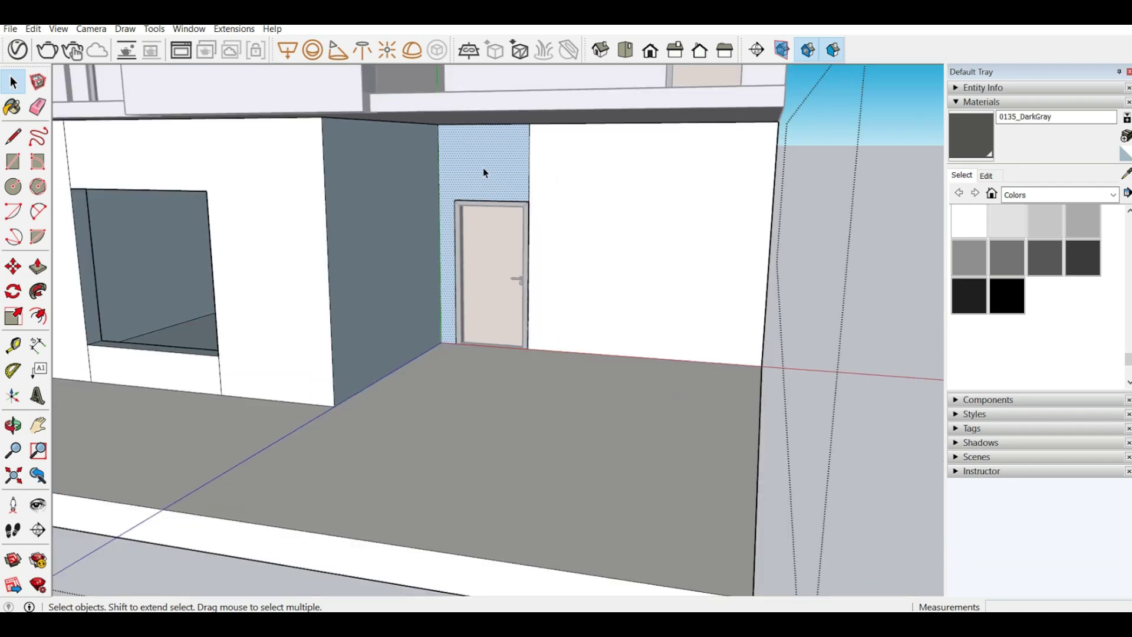
{"action": "right_click", "coordinate": [484, 172]}
{"action": "left_click", "coordinate": [519, 295]}
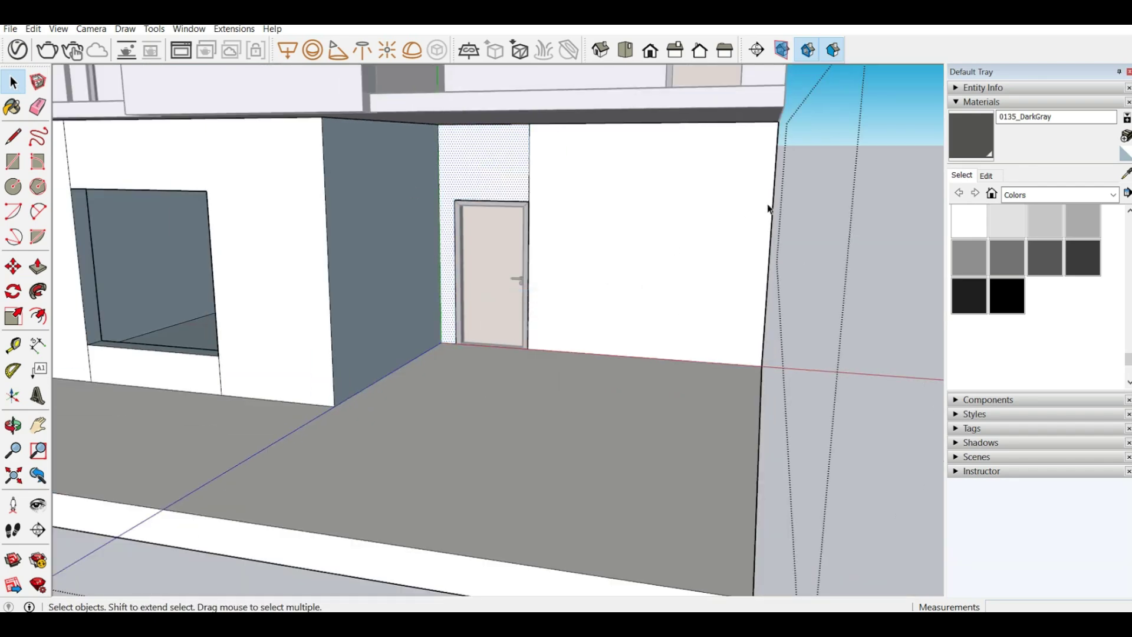
Reverse the face of the side wall perpendicular to the doorway and close the wall group.
{"action": "left_click", "coordinate": [834, 201]}
{"action": "middle_click_drag", "start_coordinate": [639, 257], "coordinate": [389, 262]}
{"action": "right_click", "coordinate": [387, 254]}
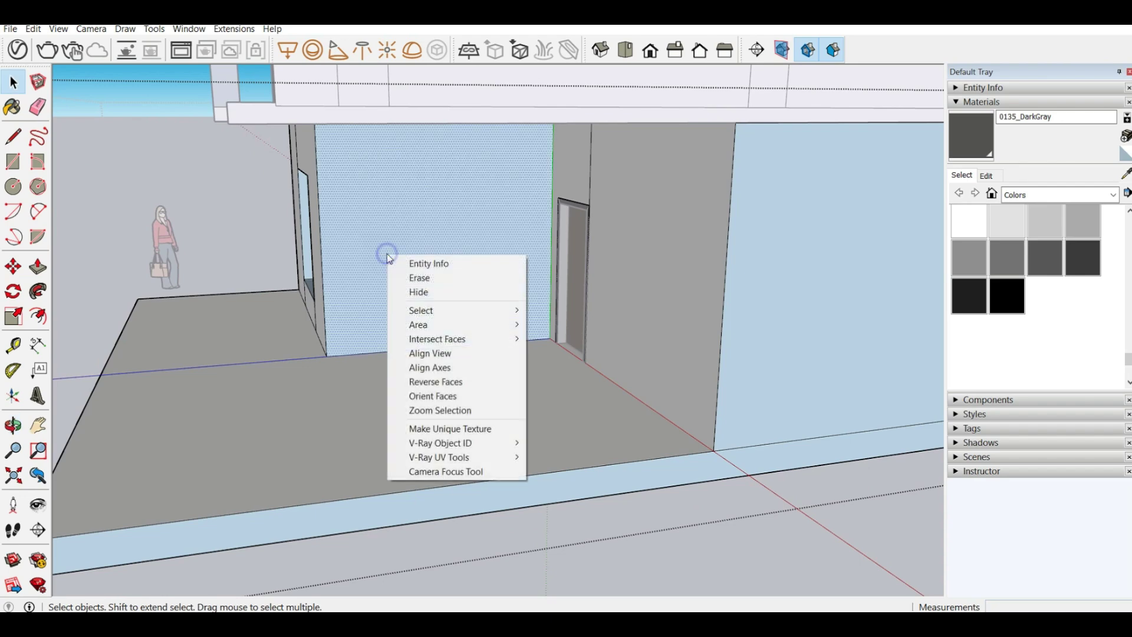
{"action": "left_click", "coordinate": [475, 383]}
{"action": "middle_click_drag", "start_coordinate": [700, 560], "coordinate": [589, 218]}
{"action": "scroll", "coordinate": [619, 227], "scroll_direction": "down", "scroll_amount": 3}
{"action": "middle_click_drag", "start_coordinate": [769, 263], "coordinate": [697, 232]}
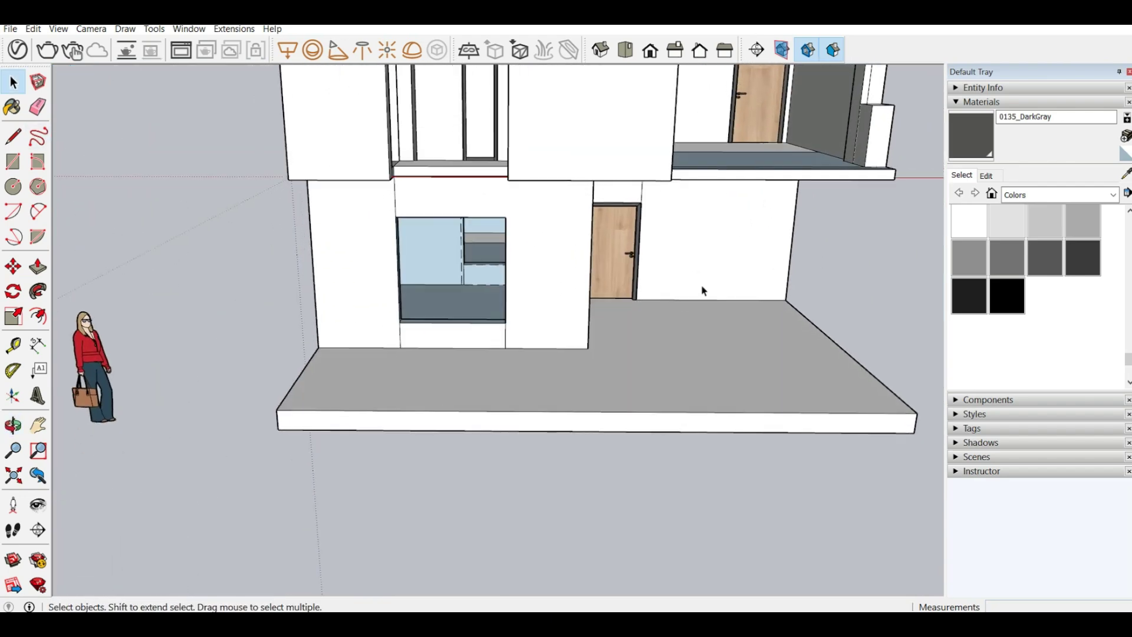
{"action": "scroll", "coordinate": [759, 210], "scroll_direction": "up", "scroll_amount": 4}
{"action": "middle_click_drag", "start_coordinate": [767, 260], "coordinate": [731, 241]}
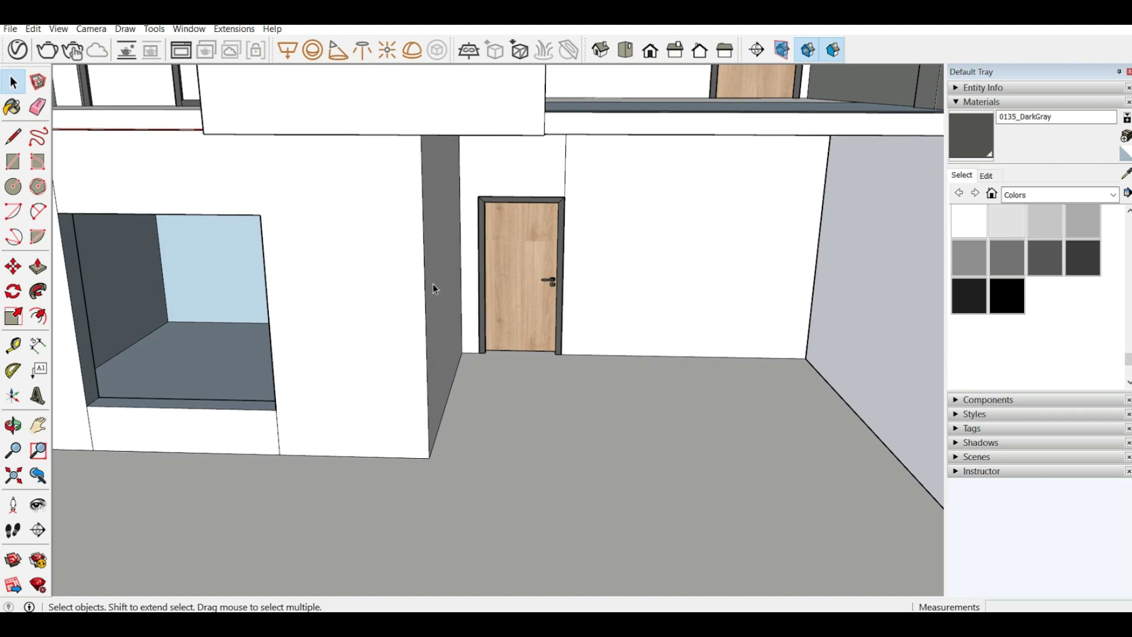
{"action": "left_click", "coordinate": [13, 136]}
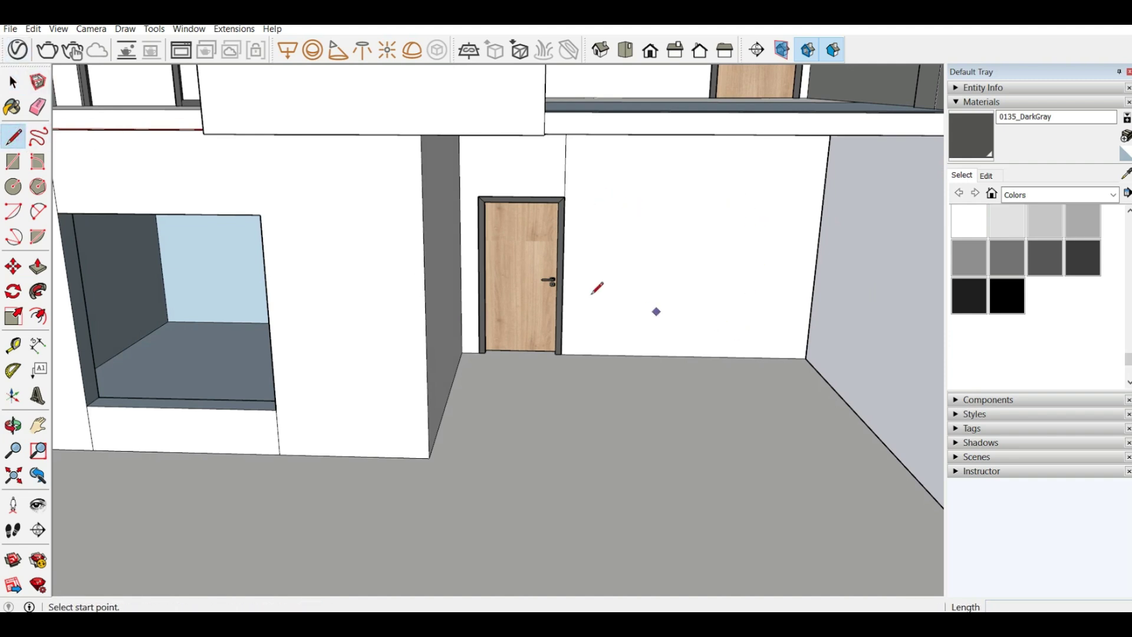
{"action": "scroll", "coordinate": [572, 355], "scroll_direction": "up", "scroll_amount": 1}
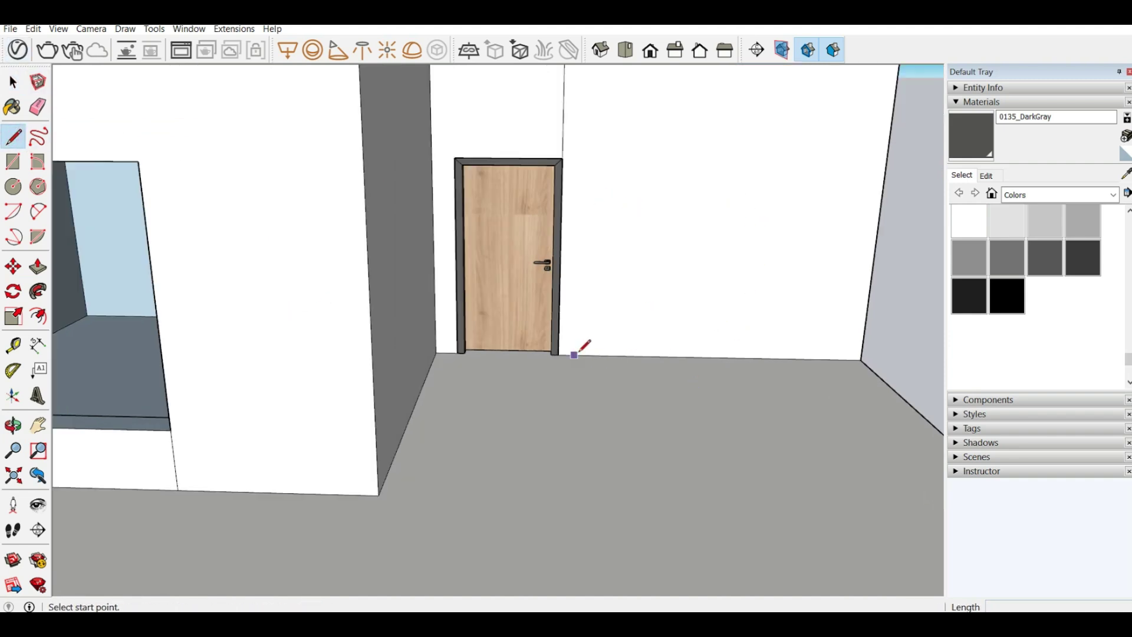
{"action": "scroll", "coordinate": [572, 356], "scroll_direction": "down", "scroll_amount": 2}
{"action": "key", "text": "space"}
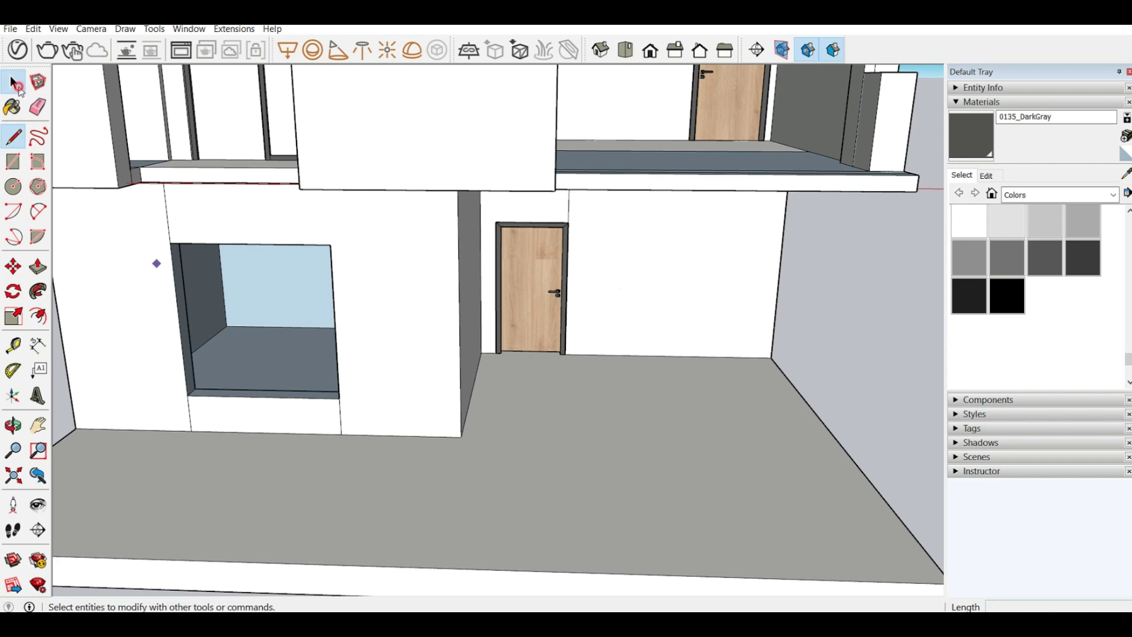
Open the ground-floor wall group and draw a 1'6" line along the wall's base from the door frame's handle-side corner.
{"action": "left_click", "coordinate": [686, 268]}
{"action": "double_click", "coordinate": [641, 291]}
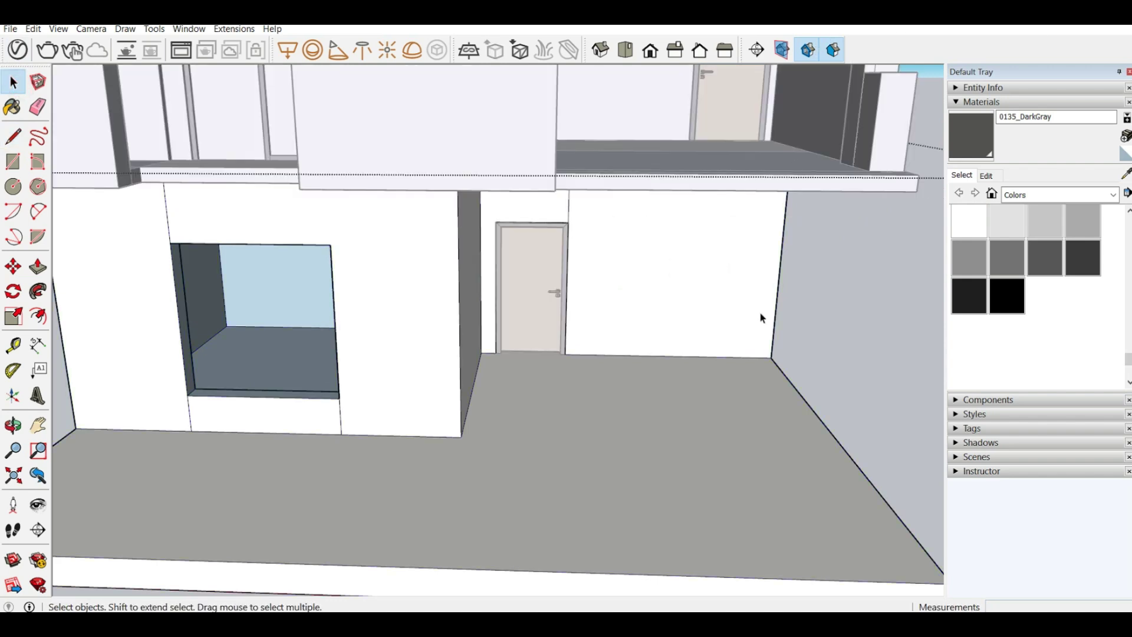
{"action": "scroll", "coordinate": [554, 299], "scroll_direction": "up", "scroll_amount": 1}
{"action": "key", "text": "l"}
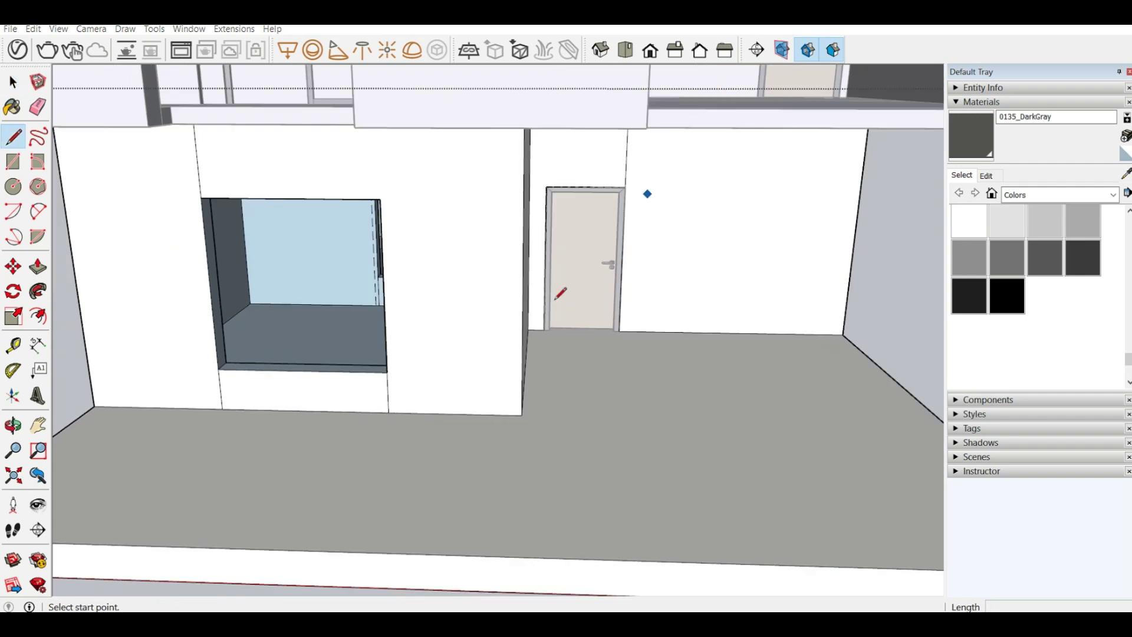
{"action": "scroll", "coordinate": [663, 275], "scroll_direction": "up", "scroll_amount": 1}
{"action": "middle_click_drag", "start_coordinate": [654, 273], "coordinate": [604, 301]}
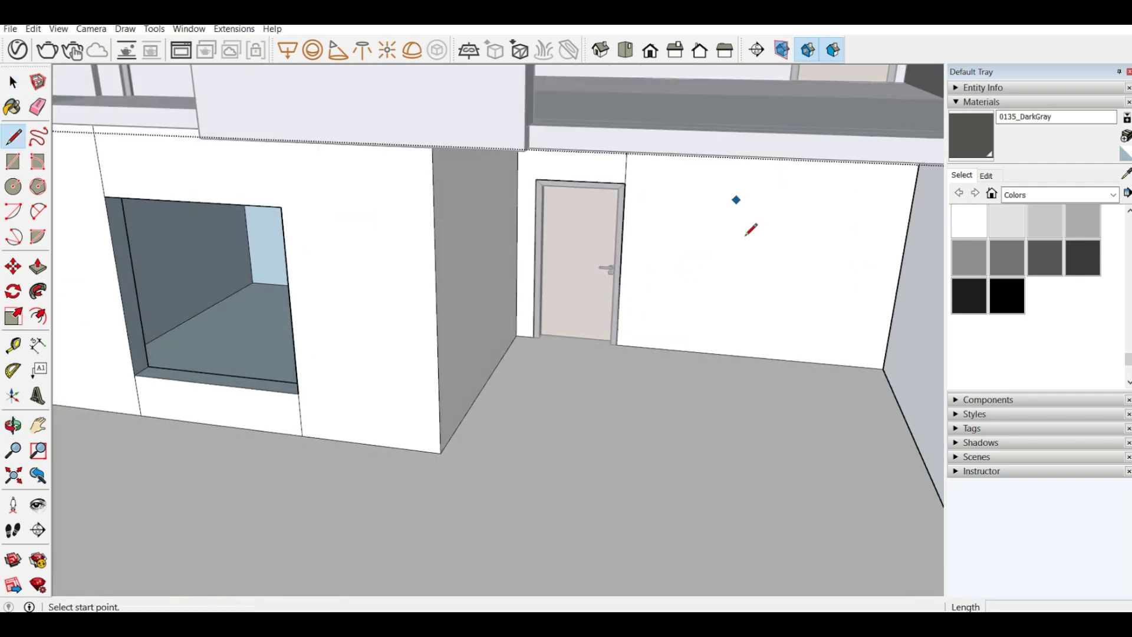
{"action": "scroll", "coordinate": [619, 339], "scroll_direction": "up", "scroll_amount": 3}
{"action": "left_click", "coordinate": [600, 350]}
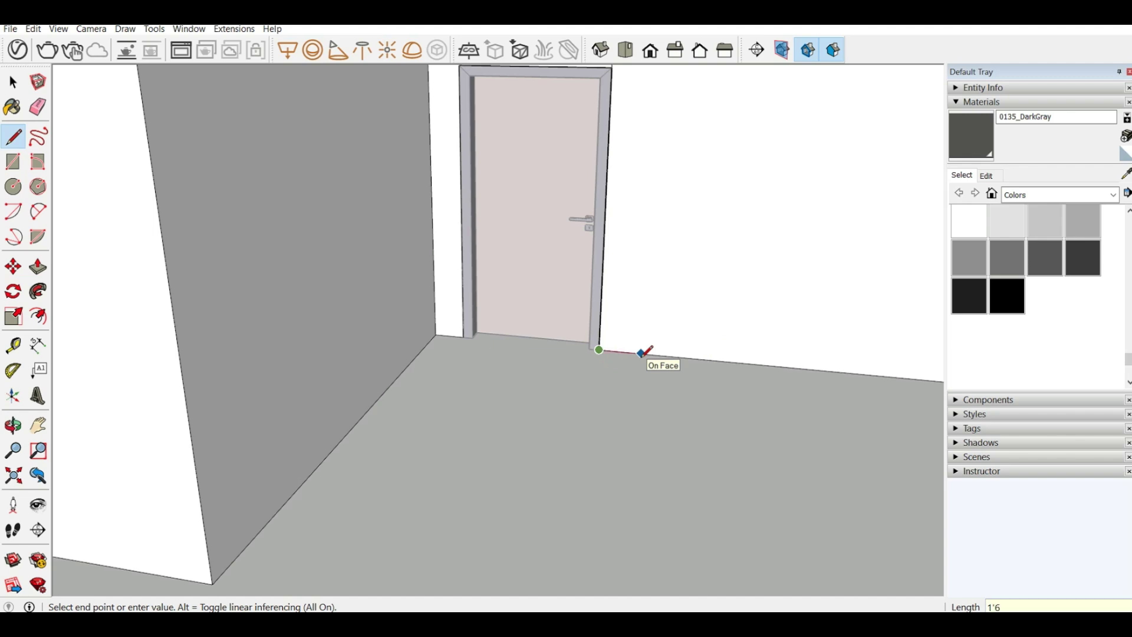
{"action": "key", "text": "Escape"}
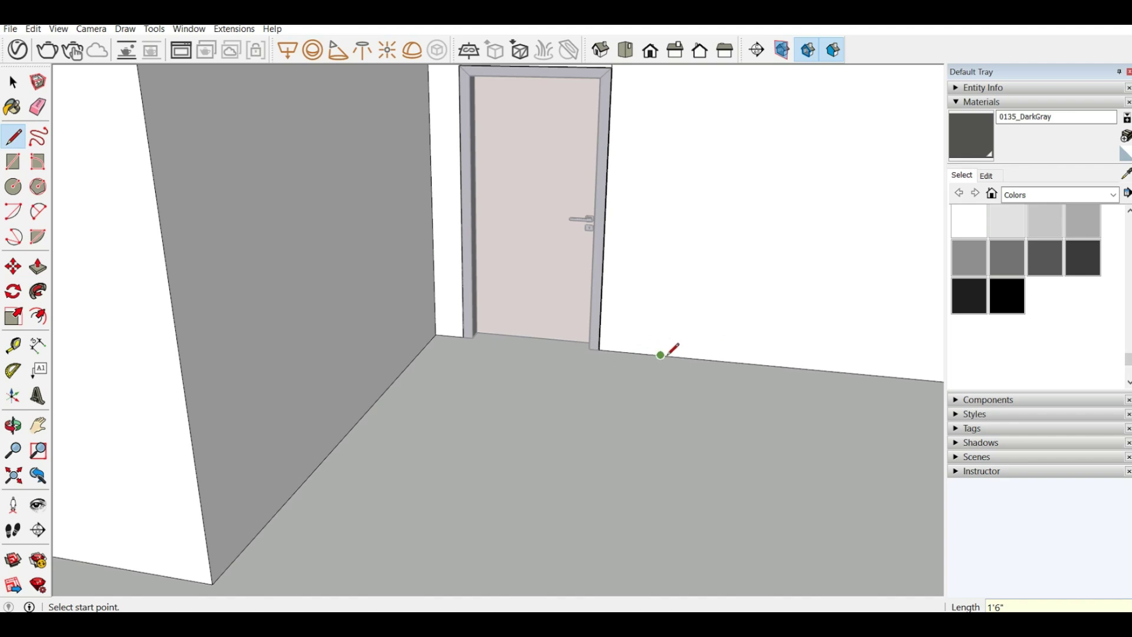
Draw a 10' vertical line up the wall from the end of the 1'6" base line to the ceiling edge.
{"action": "left_click", "coordinate": [661, 354]}
{"action": "scroll", "coordinate": [495, 419], "scroll_direction": "down", "scroll_amount": 3}
{"action": "middle_click_drag", "start_coordinate": [538, 394], "coordinate": [611, 84]}
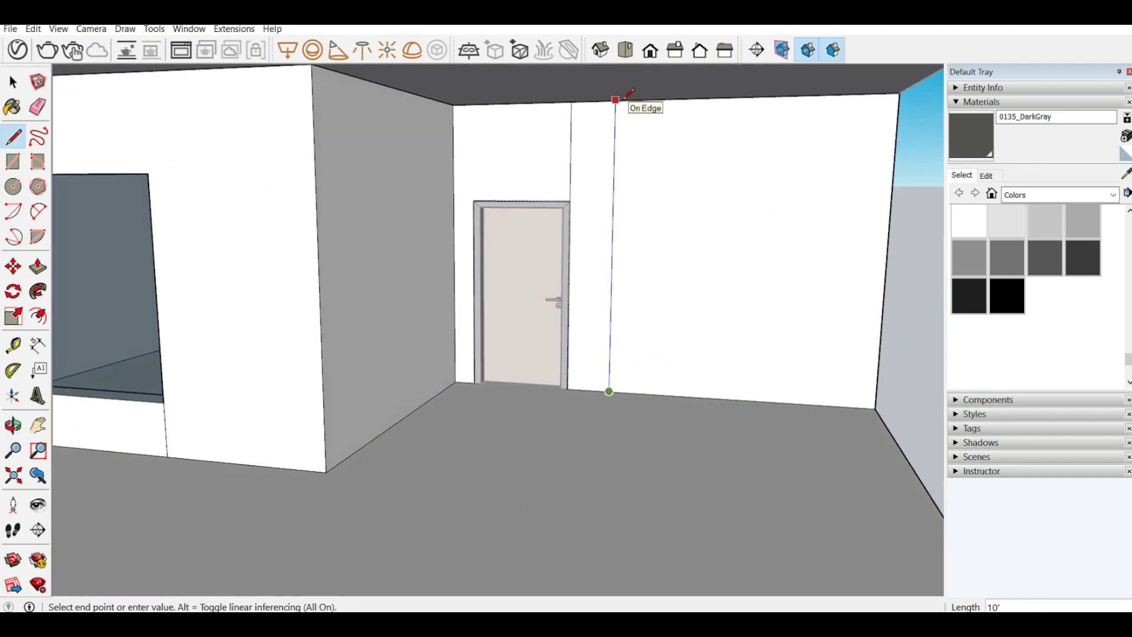
{"action": "left_click", "coordinate": [615, 101]}
Pull the narrow wall strip beside the ground-floor door out 9" from the wall.
{"action": "left_click", "coordinate": [37, 267]}
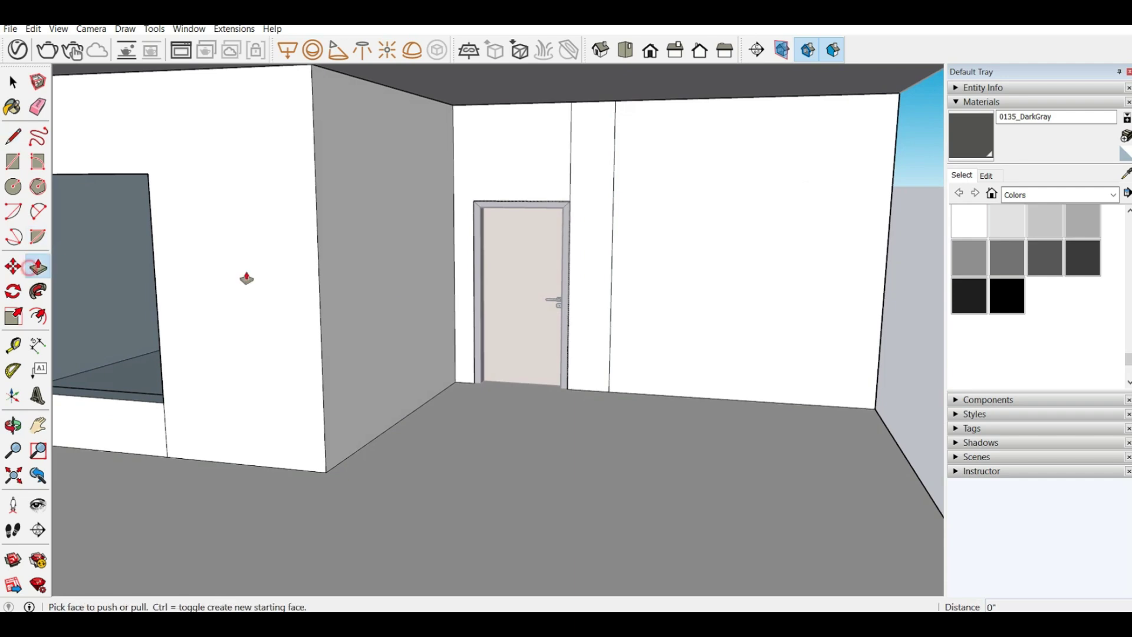
{"action": "left_click_drag", "start_coordinate": [599, 326], "coordinate": [594, 337]}
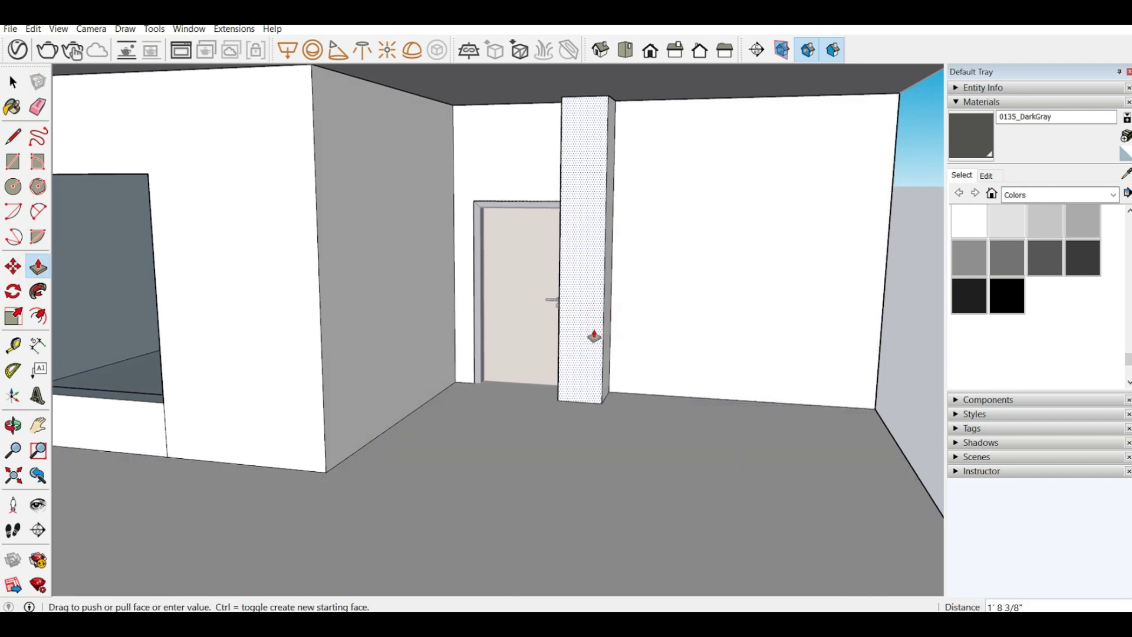
{"action": "key", "text": "Escape"}
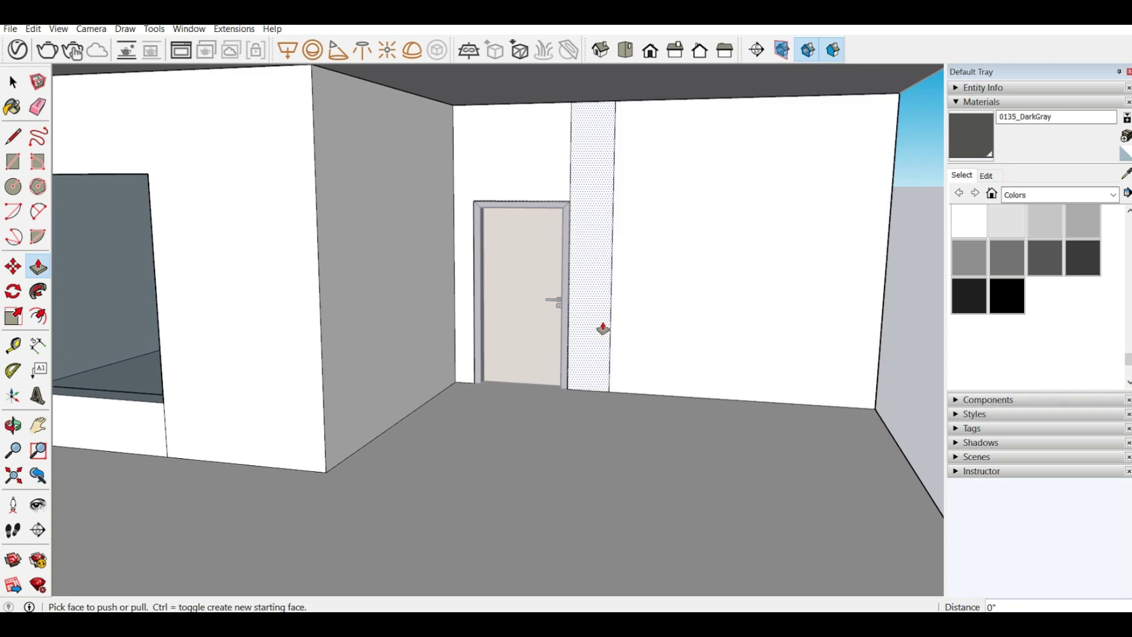
{"action": "left_click_drag", "start_coordinate": [603, 328], "coordinate": [600, 338]}
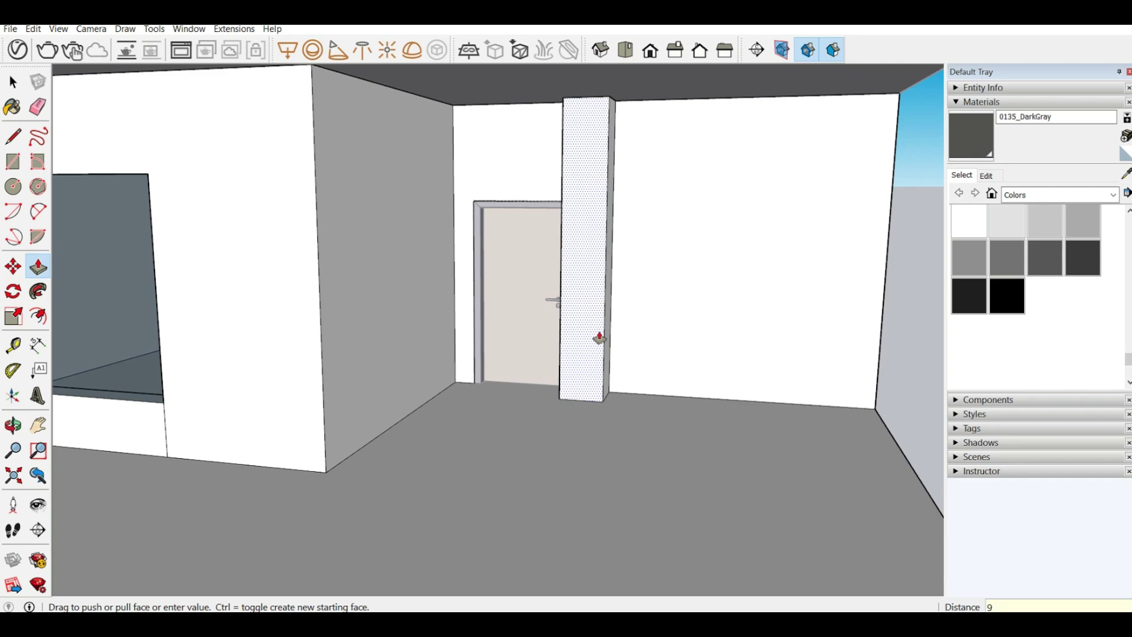
{"action": "key", "text": "Escape"}
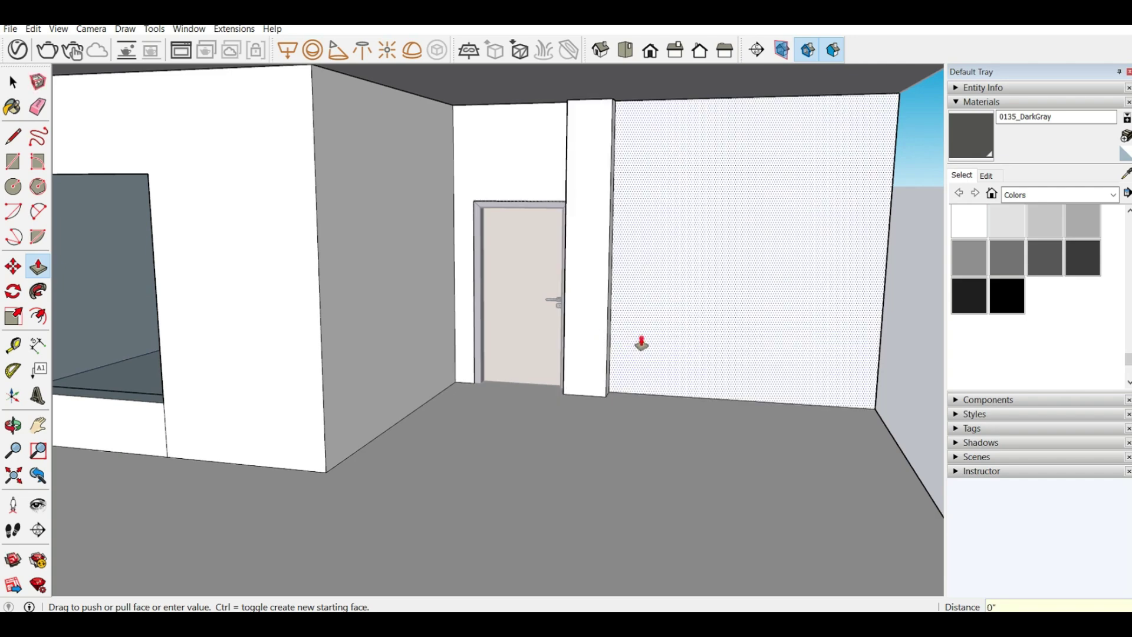
Draw a horizontal line across the wall beside the door at 1'6" above the floor, and erase its vertical construction line.
{"action": "mouse_move", "coordinate": [629, 348]}
{"action": "middle_mouse_down"}
{"action": "mouse_move", "coordinate": [488, 385]}
{"action": "mouse_move", "coordinate": [498, 366]}
{"action": "mouse_move", "coordinate": [619, 330]}
{"action": "middle_mouse_up"}
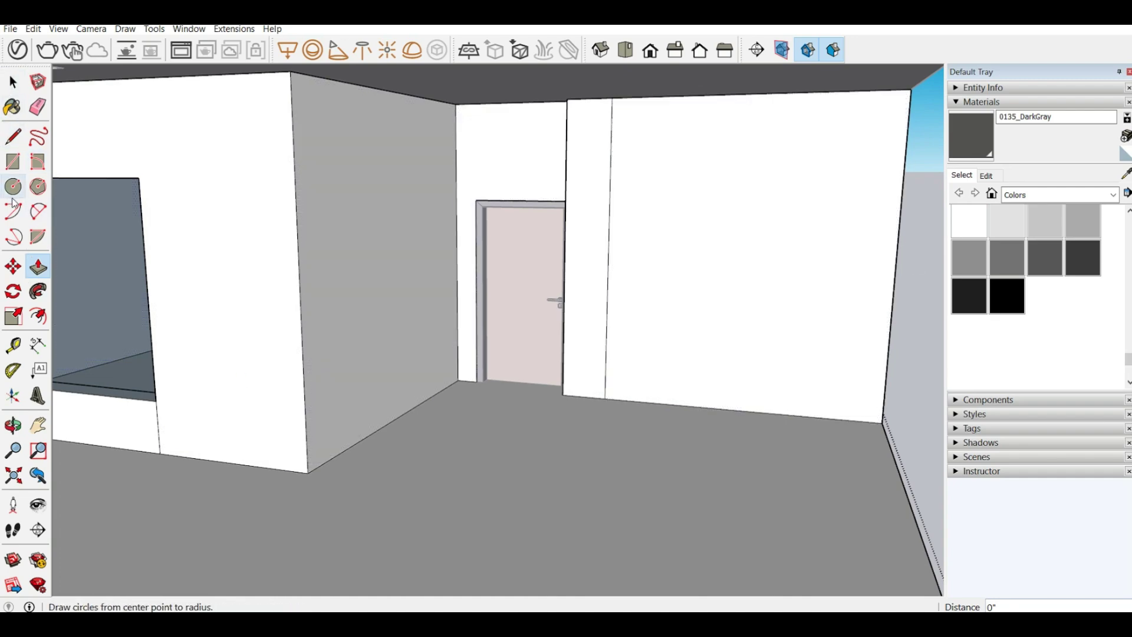
{"action": "left_click", "coordinate": [13, 136]}
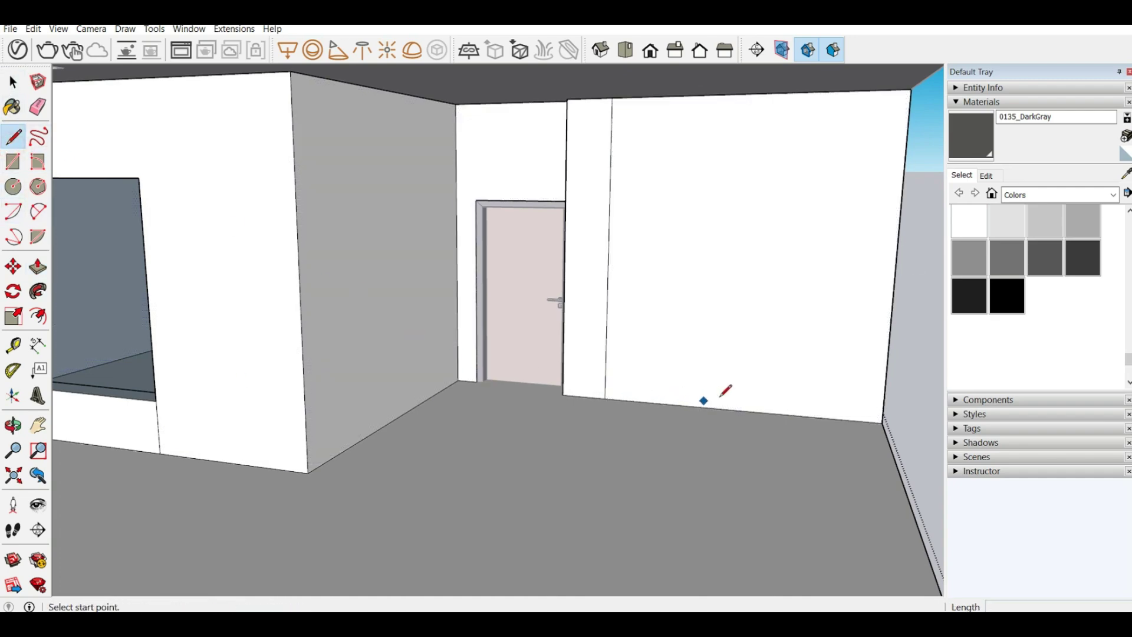
{"action": "left_click", "coordinate": [737, 410]}
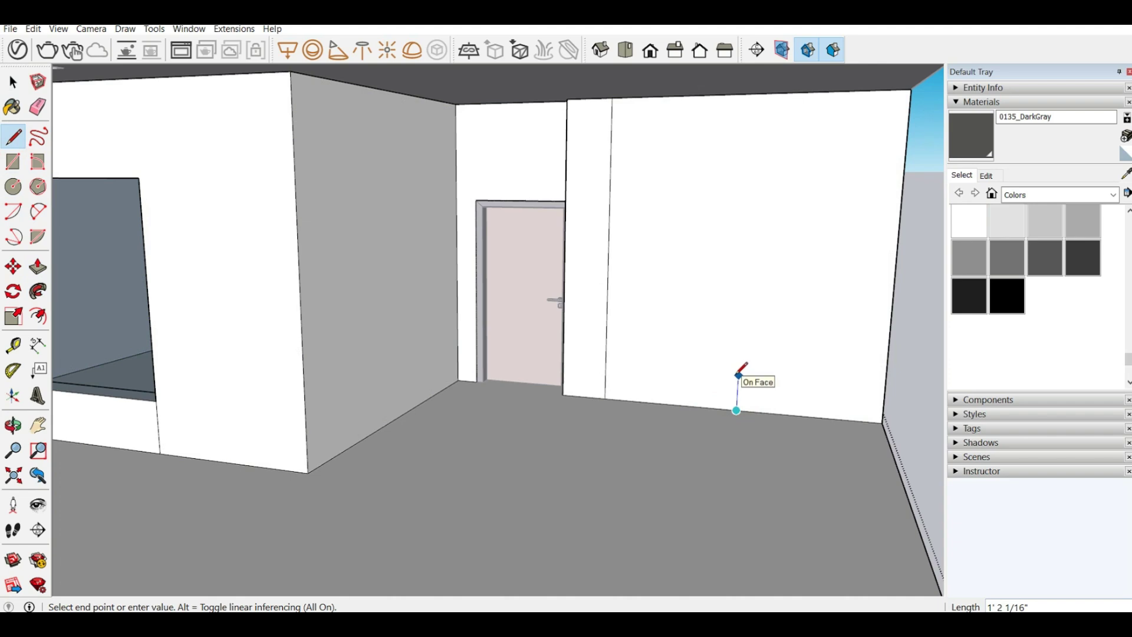
{"action": "type", "text": "1"}
{"action": "key", "text": "Return"}
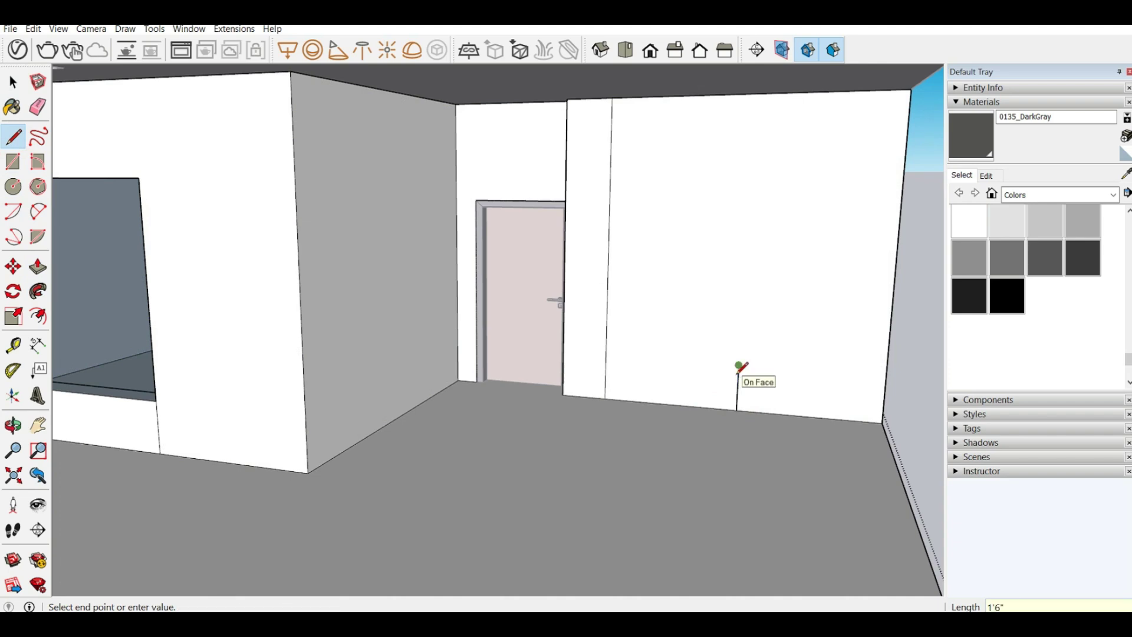
{"action": "left_click", "coordinate": [606, 356]}
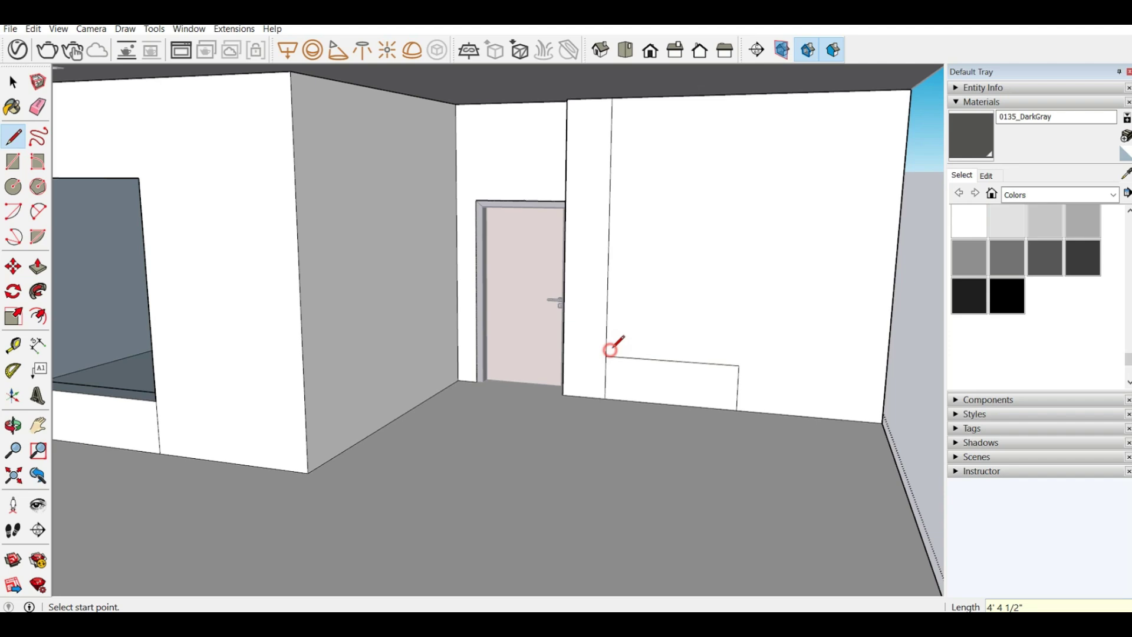
{"action": "left_click", "coordinate": [738, 365]}
{"action": "left_click", "coordinate": [885, 375]}
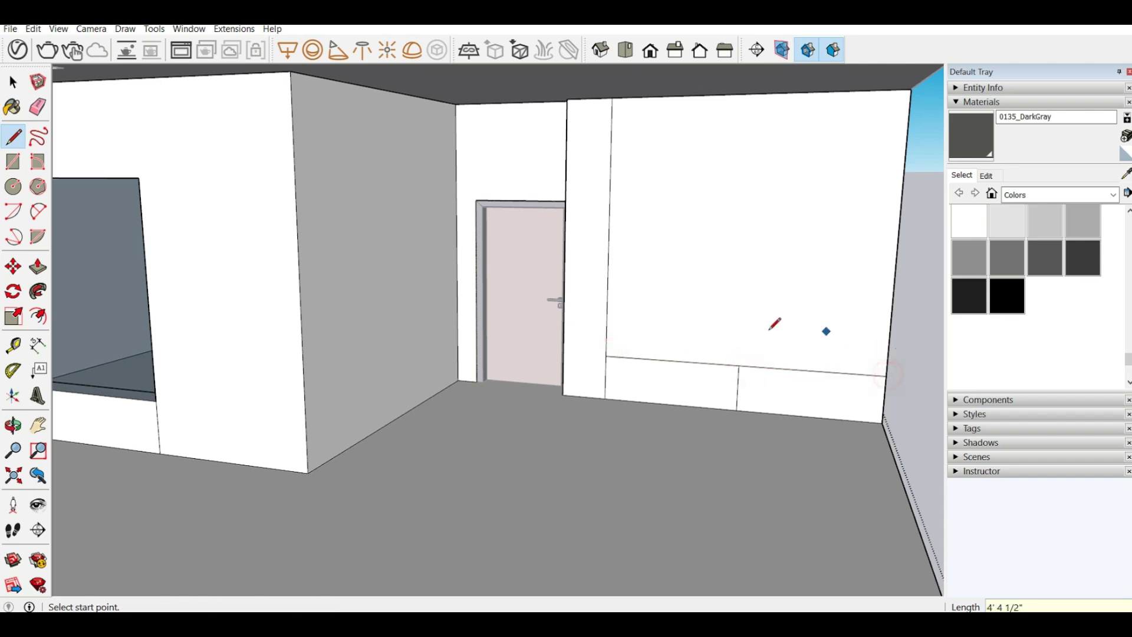
{"action": "left_click", "coordinate": [37, 112]}
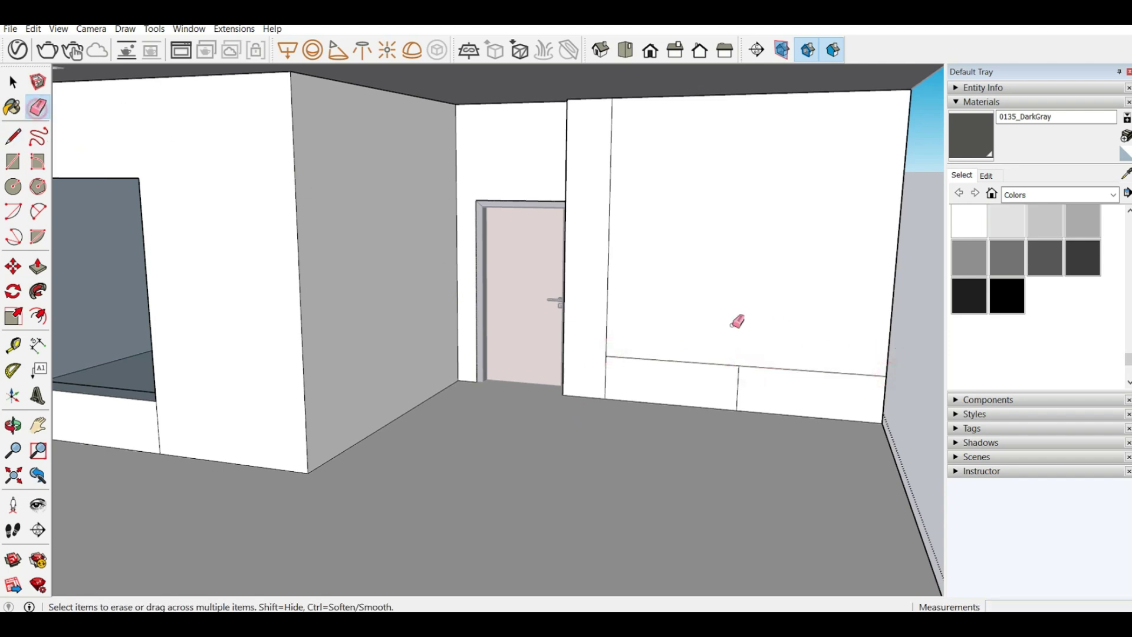
{"action": "left_click", "coordinate": [739, 384]}
Draw a 6'8" vertical line up from the middle of the wall's floor edge and a horizontal line across the wall at its top.
{"action": "left_click", "coordinate": [13, 136]}
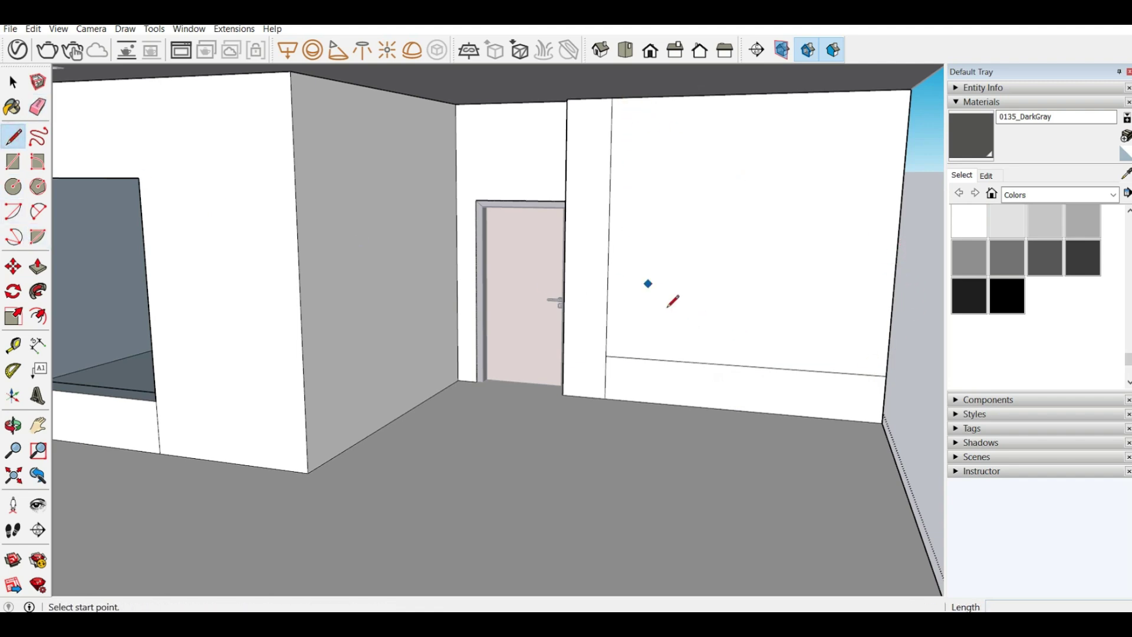
{"action": "left_click", "coordinate": [739, 365]}
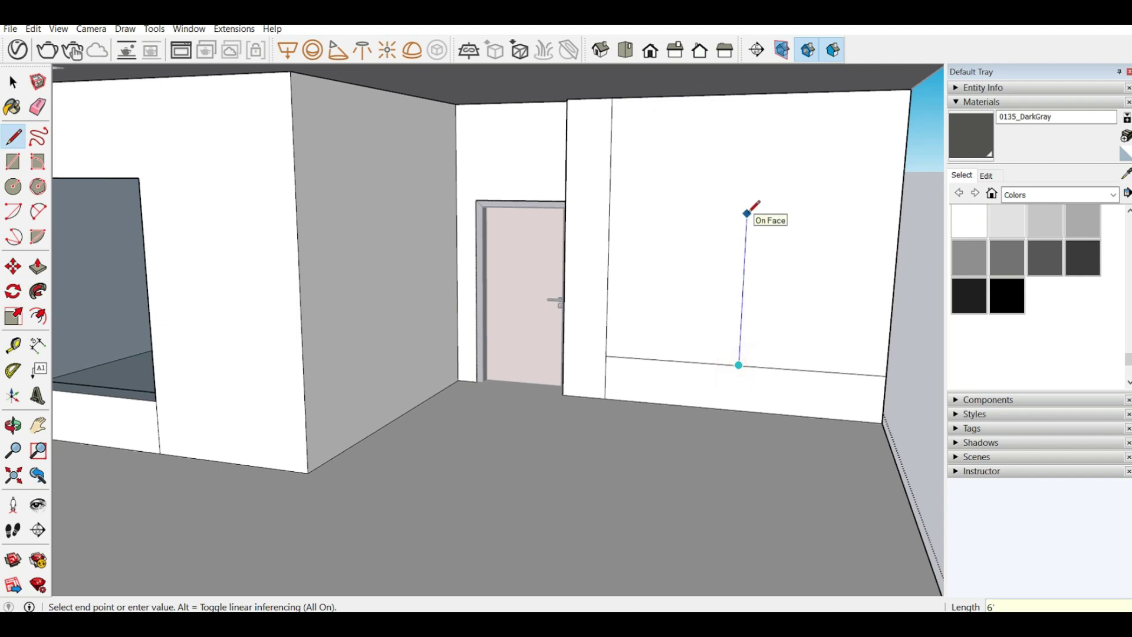
{"action": "key", "text": "Escape"}
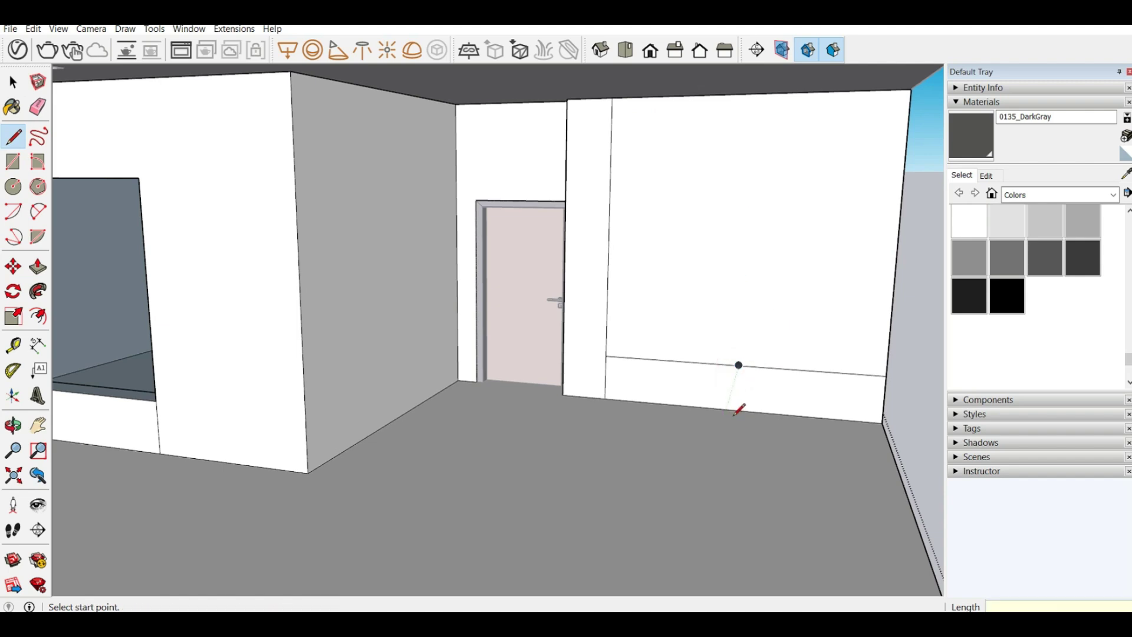
{"action": "left_click", "coordinate": [736, 409]}
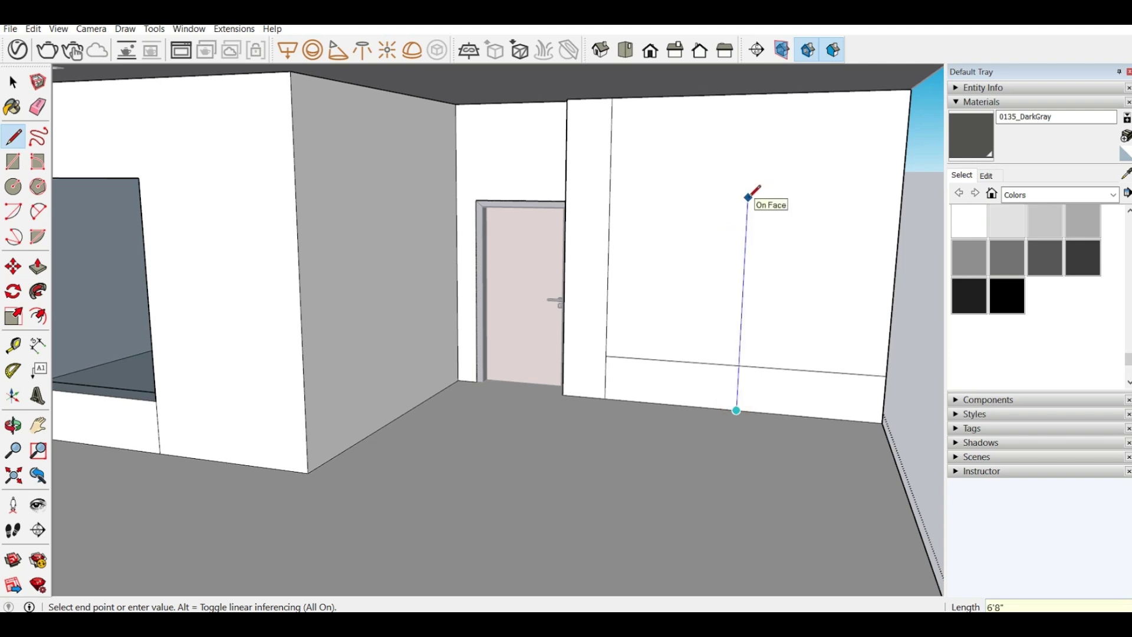
{"action": "left_click", "coordinate": [747, 203]}
{"action": "left_click", "coordinate": [610, 202]}
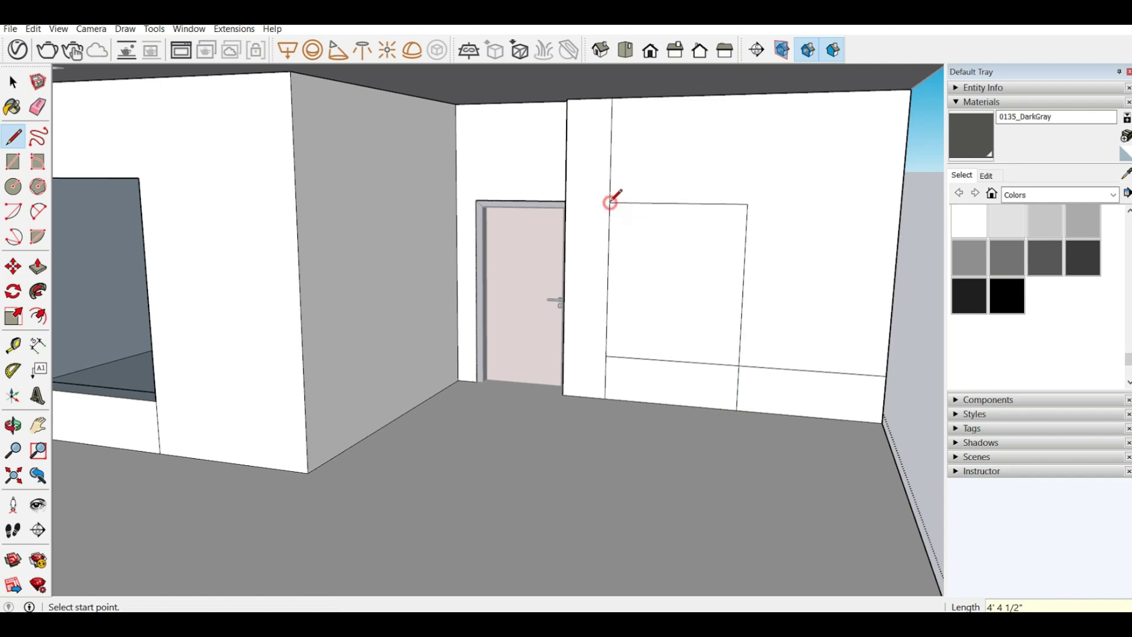
{"action": "left_click", "coordinate": [747, 205]}
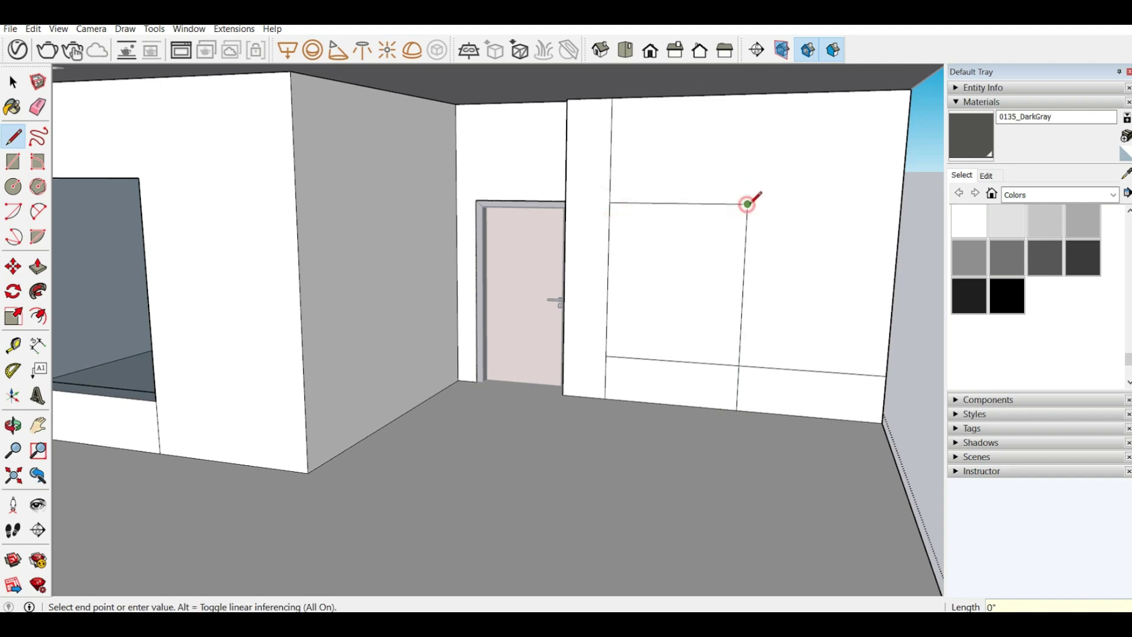
{"action": "left_click", "coordinate": [900, 206]}
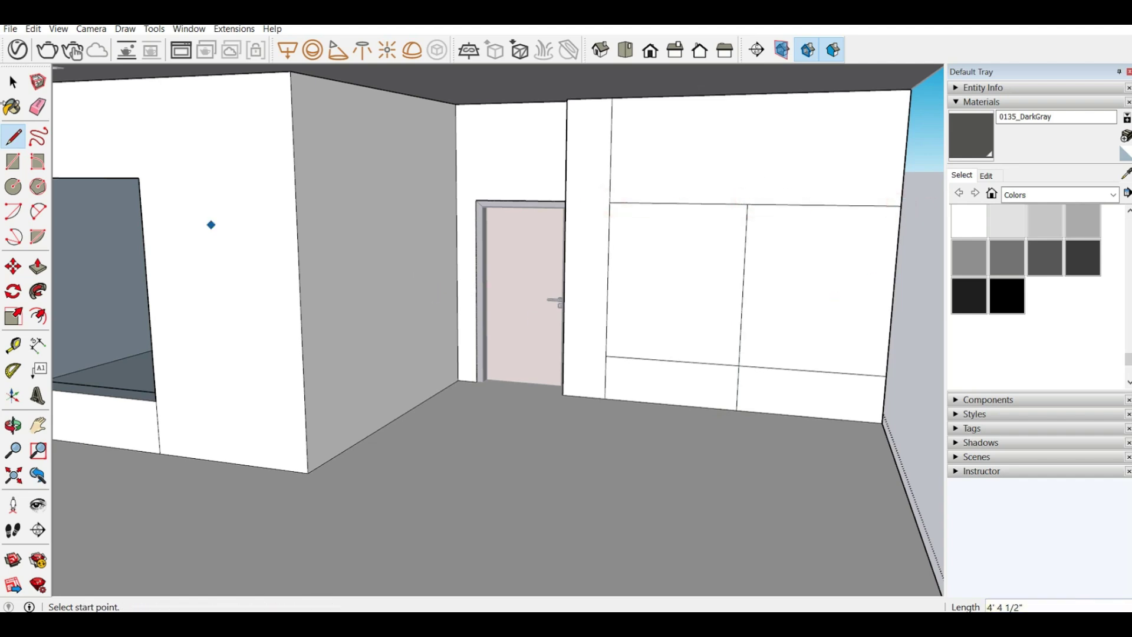
Erase the middle vertical line and the leftover vertical edges above and below the window outline, keeping only the rectangular outline.
{"action": "left_click", "coordinate": [38, 106]}
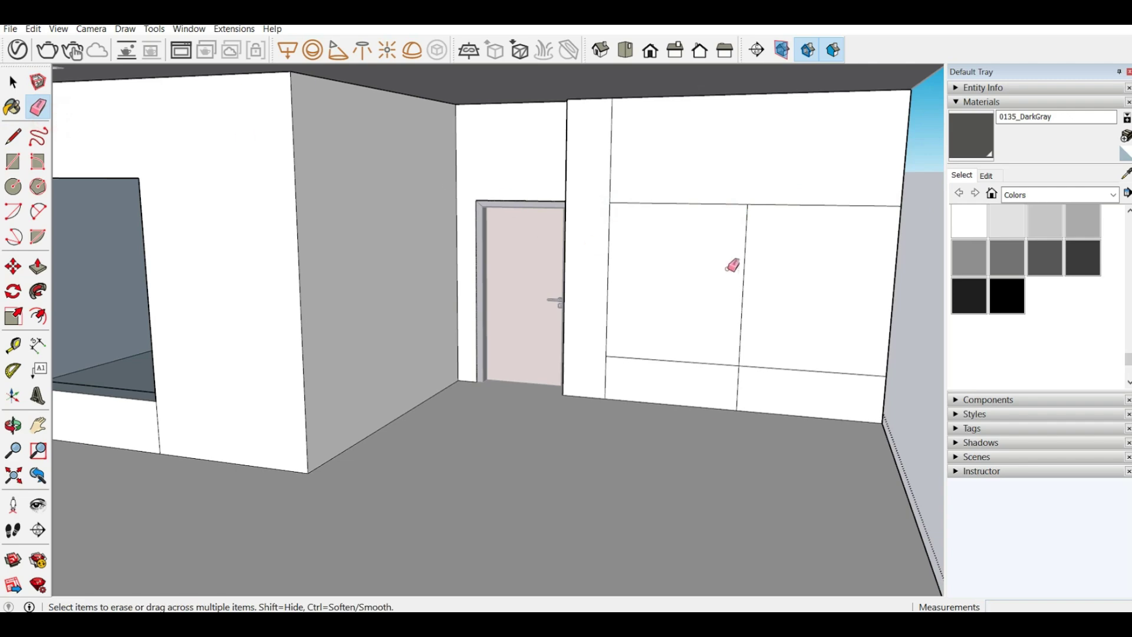
{"action": "left_click_drag", "start_coordinate": [733, 265], "coordinate": [751, 257]}
{"action": "left_click_drag", "start_coordinate": [751, 383], "coordinate": [673, 382]}
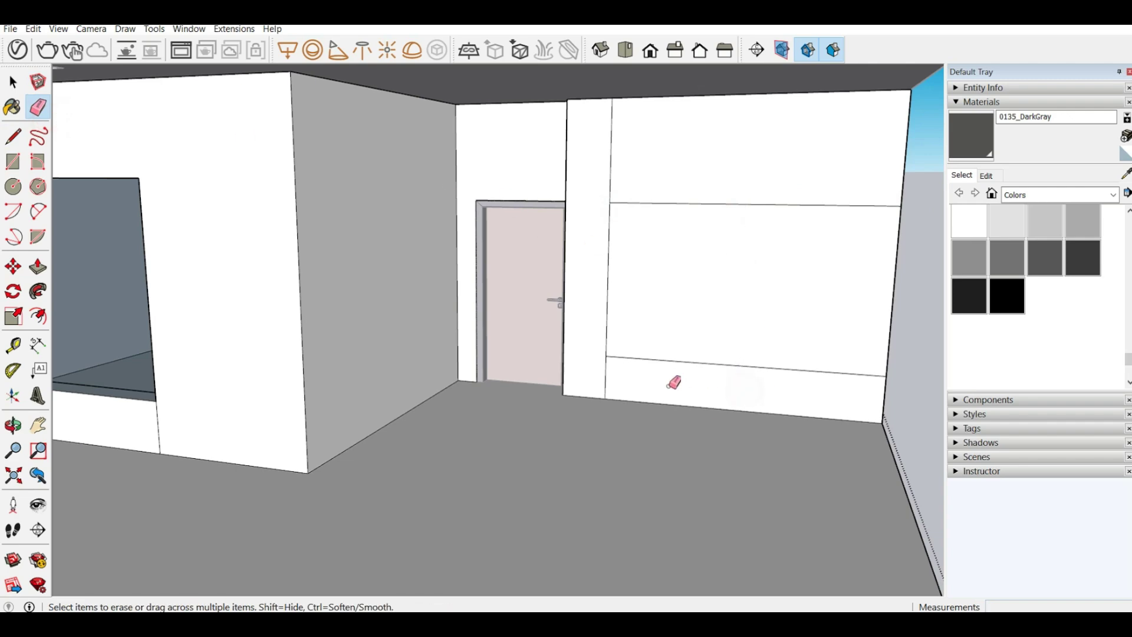
{"action": "left_click", "coordinate": [607, 378]}
{"action": "left_click", "coordinate": [610, 186]}
Offset the rectangular window outline inward by 2".
{"action": "left_click", "coordinate": [14, 237]}
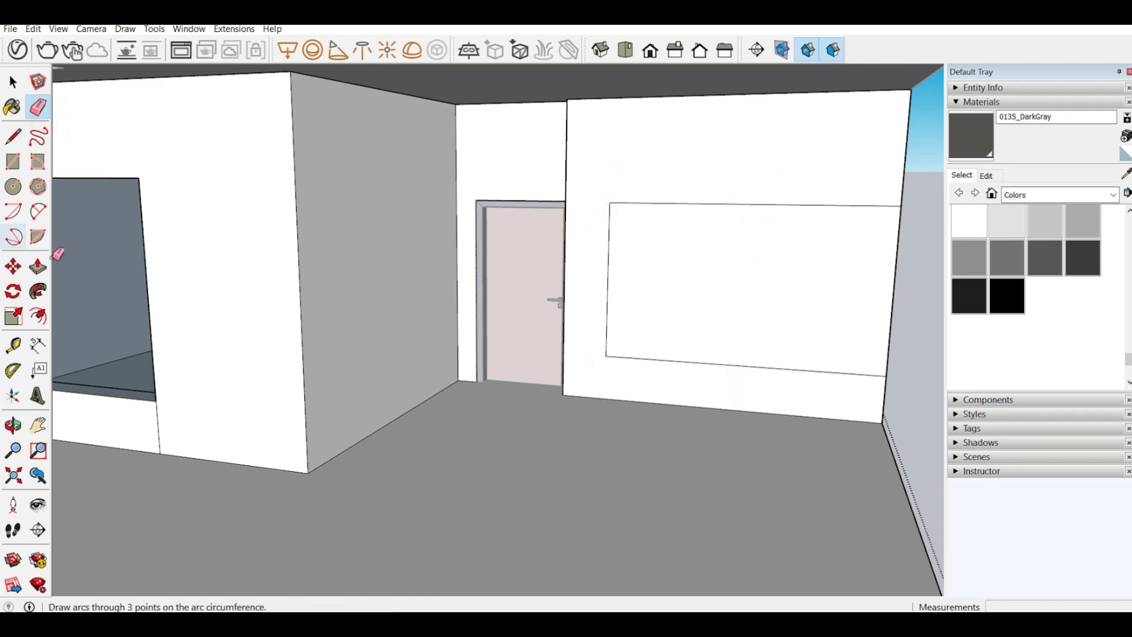
{"action": "left_click", "coordinate": [38, 317]}
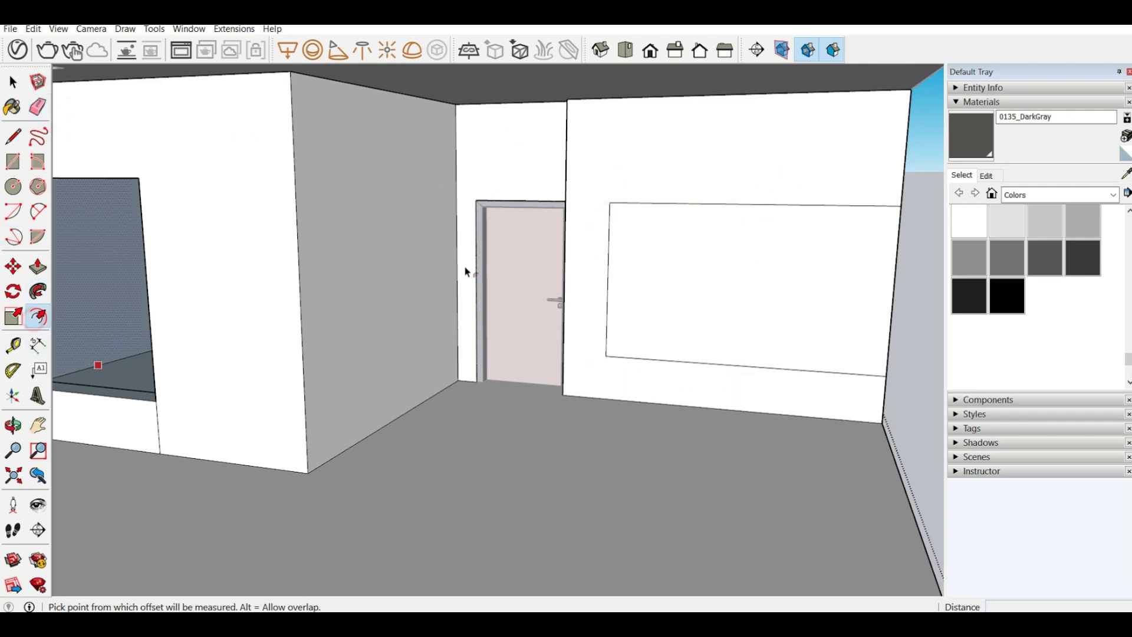
{"action": "left_click", "coordinate": [881, 241]}
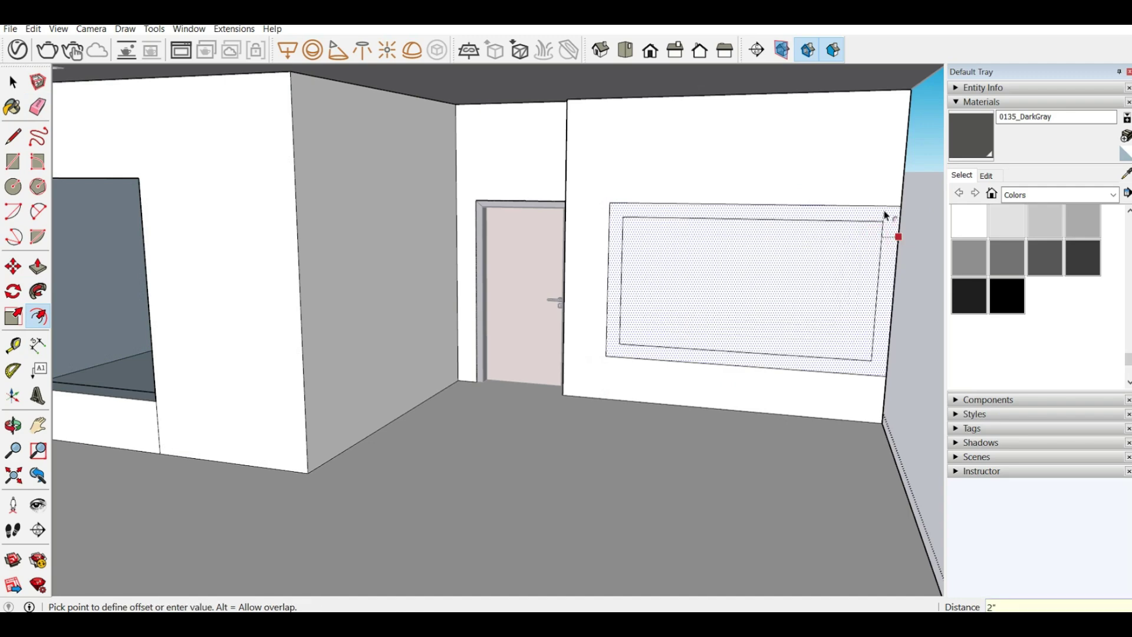
{"action": "key", "text": "Return"}
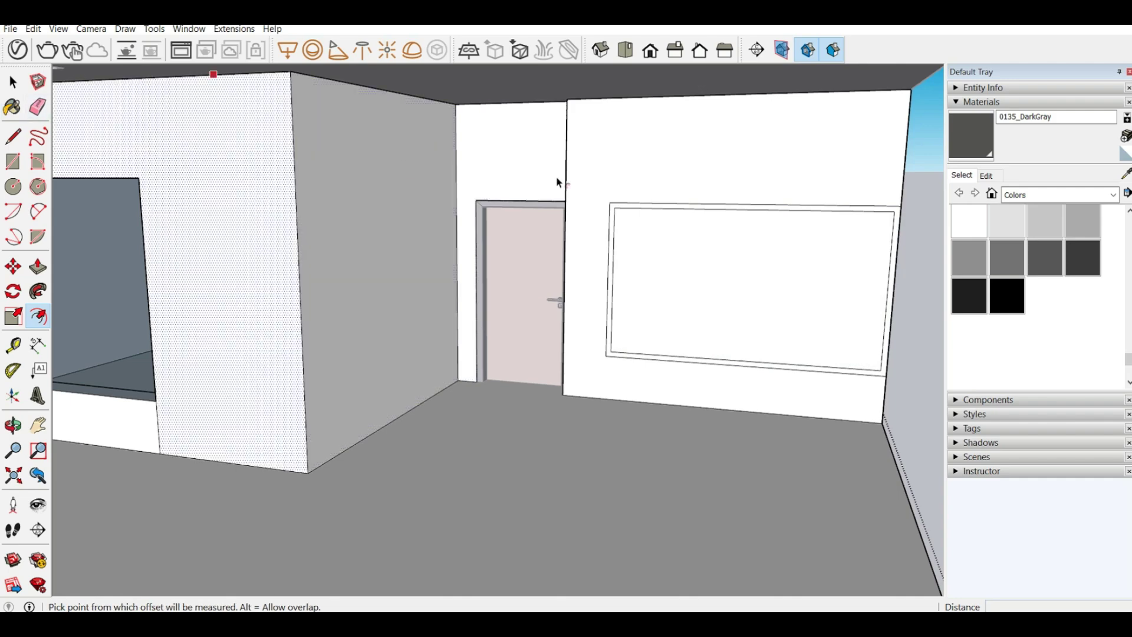
Push the inner window rectangle 1'6" into the wall and erase its back face to open the wall.
{"action": "scroll", "coordinate": [777, 207], "scroll_direction": "up", "scroll_amount": 3}
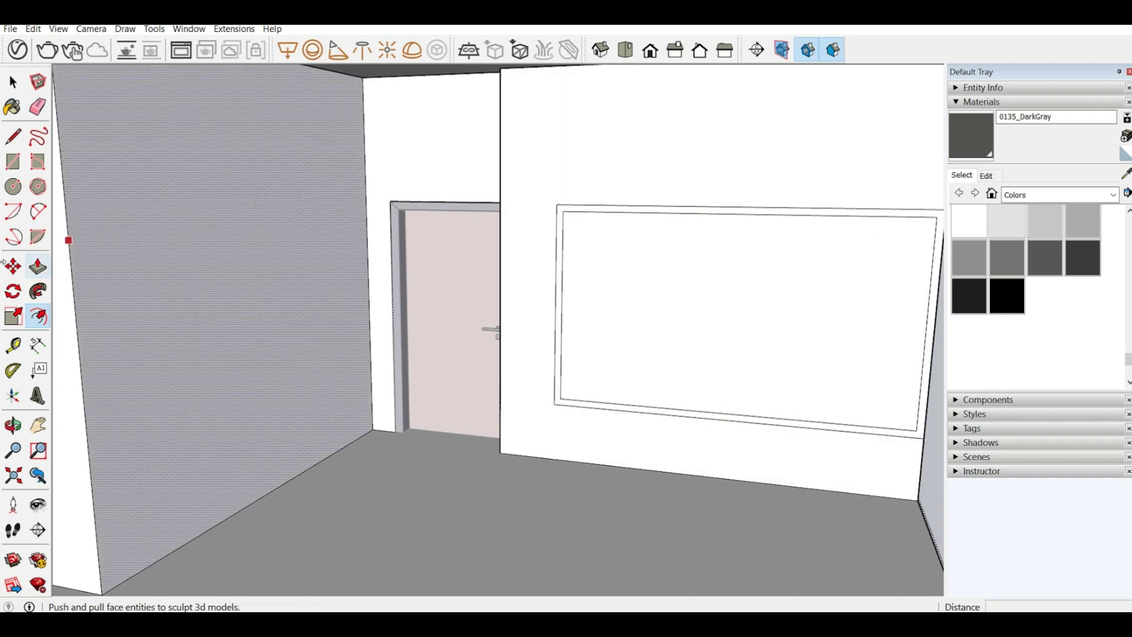
{"action": "left_click", "coordinate": [37, 267]}
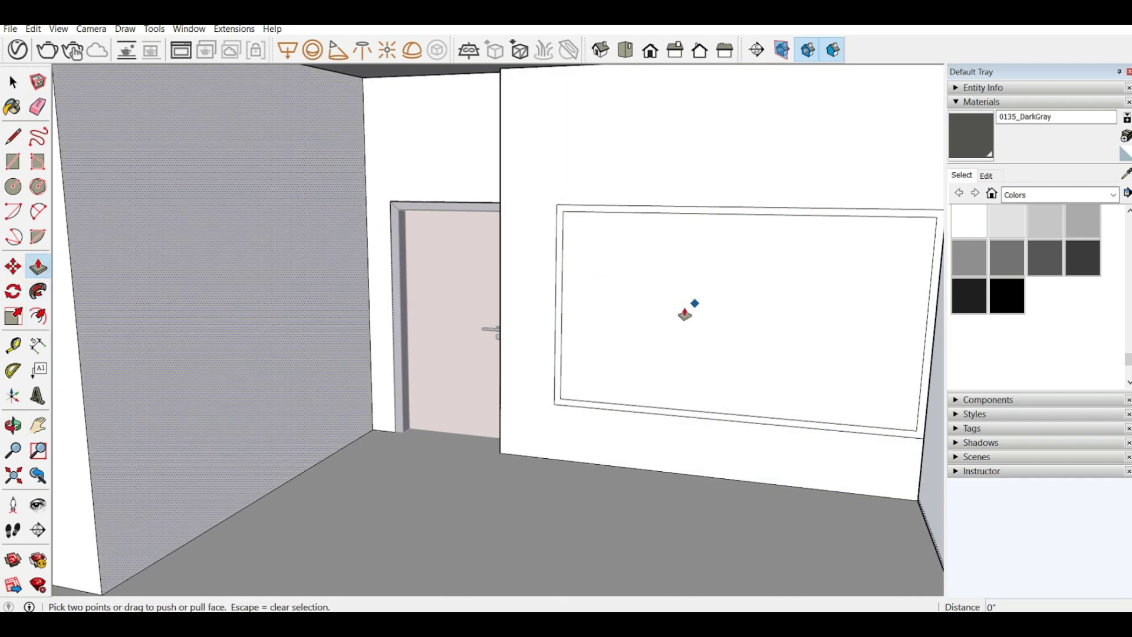
{"action": "left_click", "coordinate": [654, 376]}
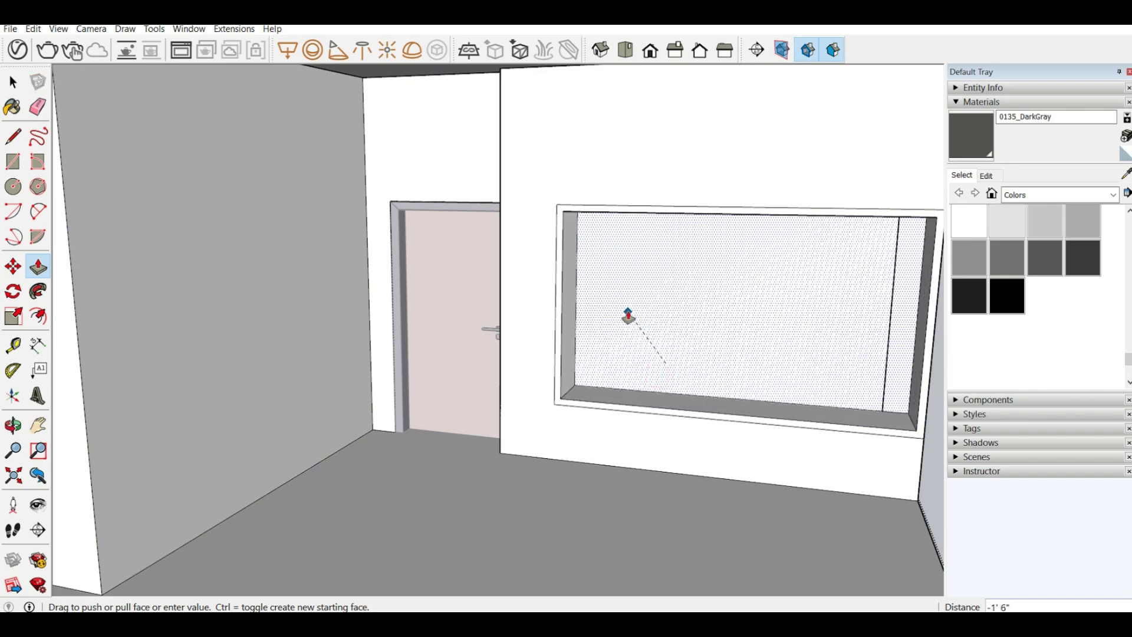
{"action": "right_click", "coordinate": [649, 308]}
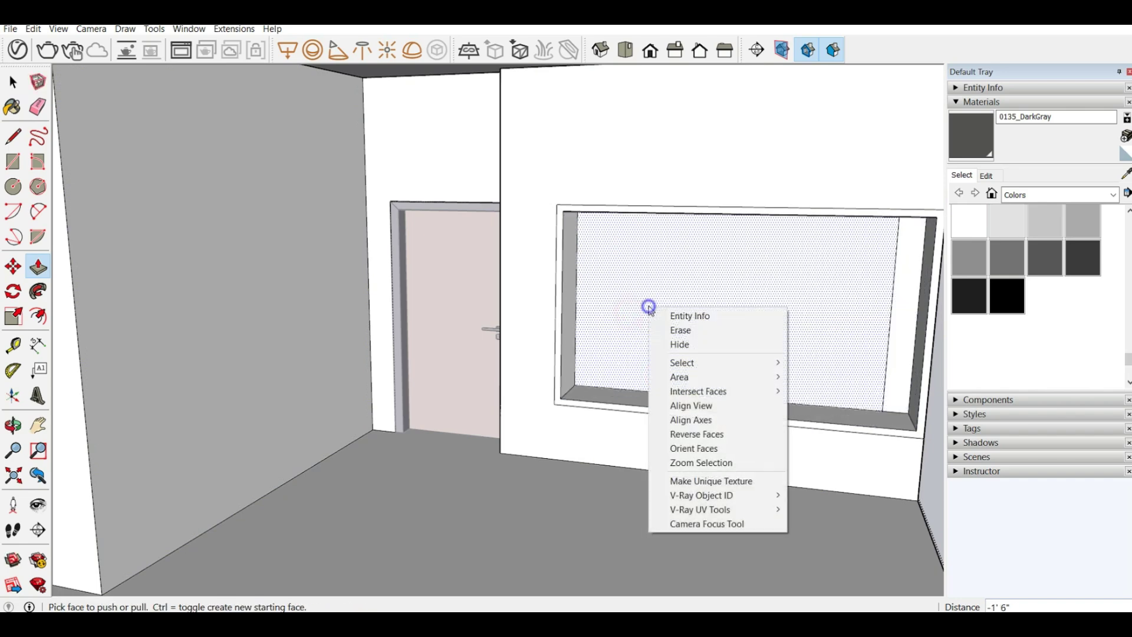
{"action": "left_click", "coordinate": [676, 329]}
Push the wall return behind the opening's right side 7" and bring the adjoining wall segment flush with it.
{"action": "middle_click_drag", "start_coordinate": [838, 333], "coordinate": [847, 336]}
{"action": "scroll", "coordinate": [814, 412], "scroll_direction": "up", "scroll_amount": 3}
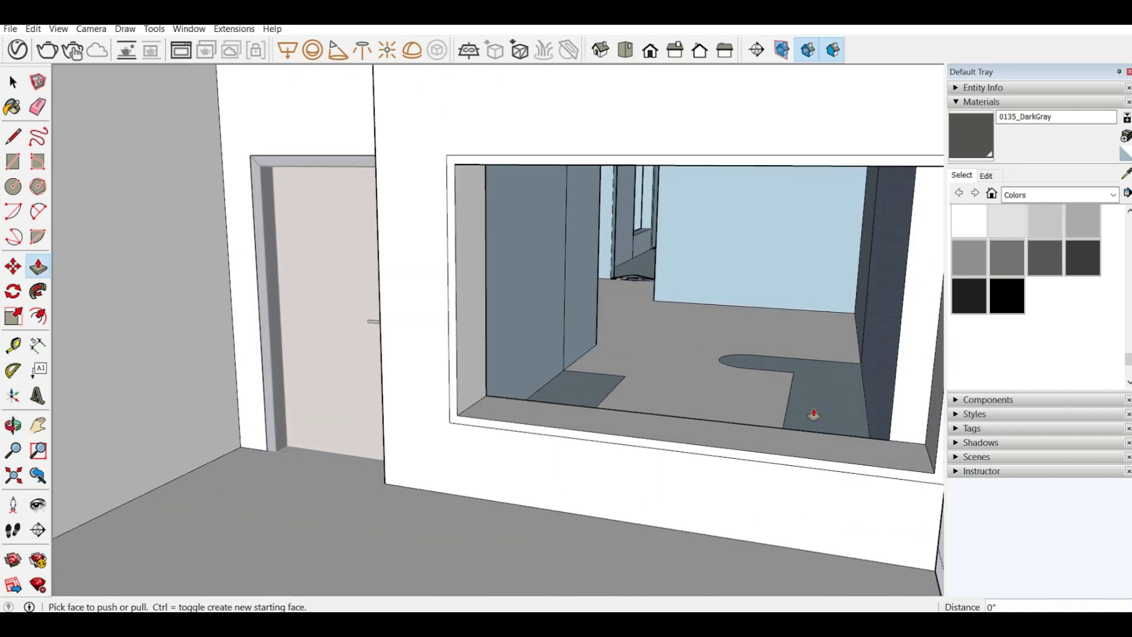
{"action": "middle_click_drag", "start_coordinate": [814, 412], "coordinate": [836, 342]}
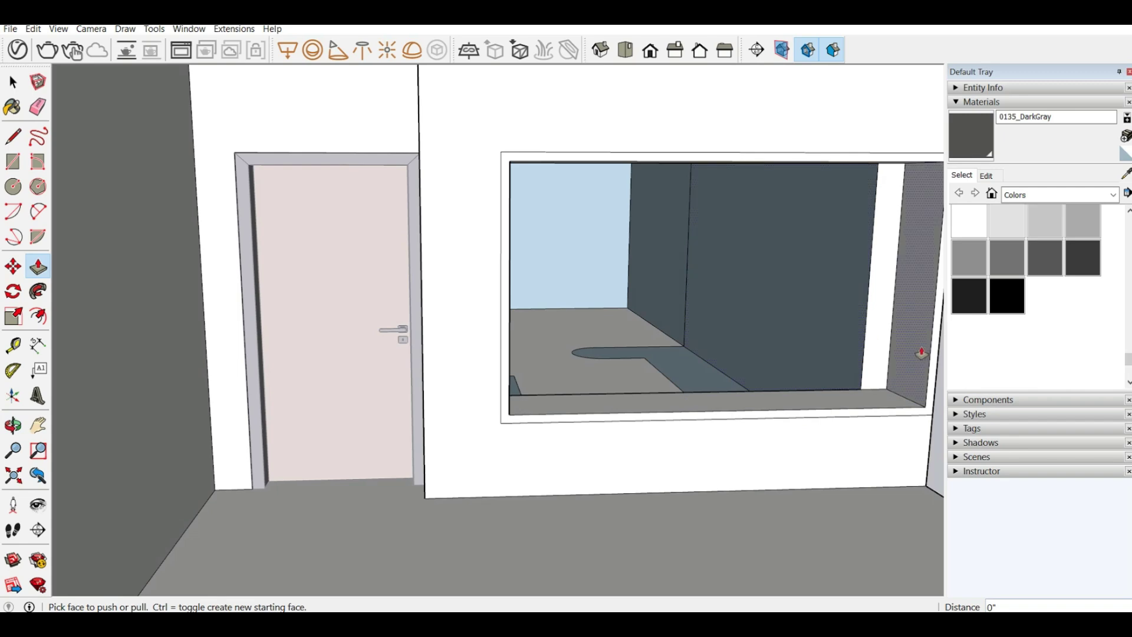
{"action": "left_click_drag", "start_coordinate": [921, 353], "coordinate": [795, 221]}
{"action": "key", "text": "Escape"}
{"action": "middle_click_drag", "start_coordinate": [919, 304], "coordinate": [763, 310]}
{"action": "scroll", "coordinate": [705, 332], "scroll_direction": "down", "scroll_amount": 4}
{"action": "scroll", "coordinate": [794, 316], "scroll_direction": "up", "scroll_amount": 4}
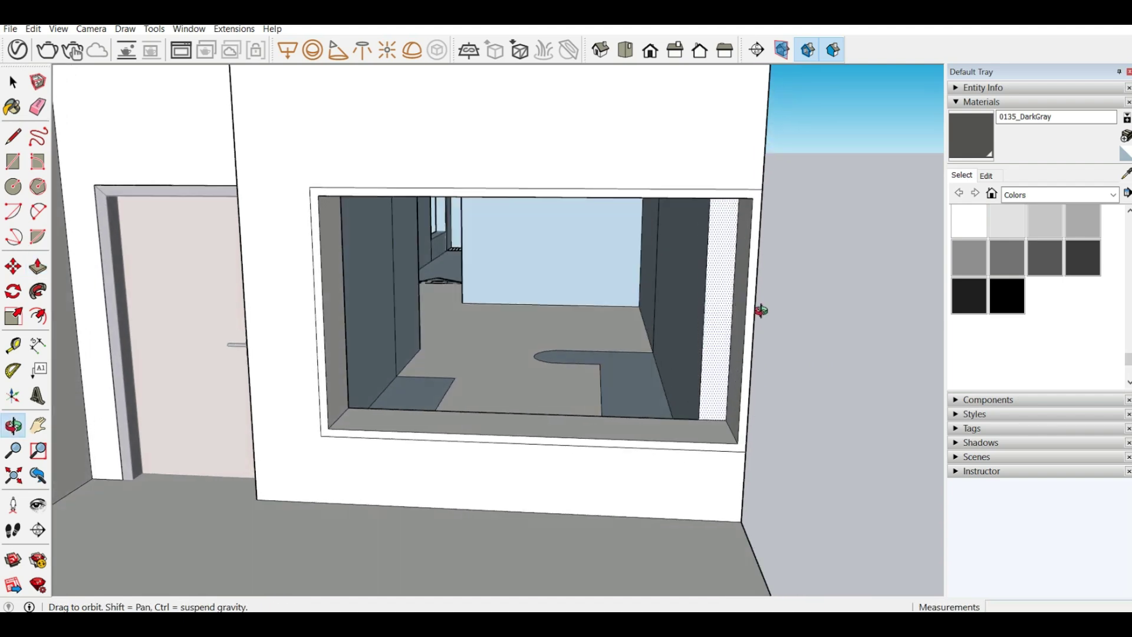
{"action": "left_click_drag", "start_coordinate": [710, 306], "coordinate": [731, 322]}
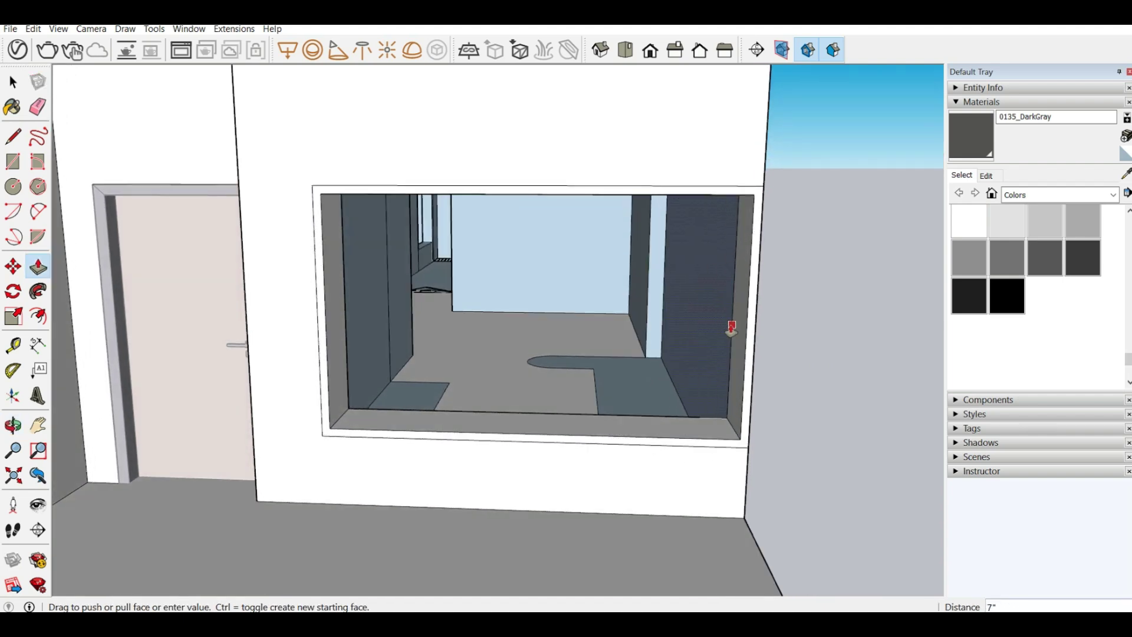
{"action": "left_click", "coordinate": [731, 325]}
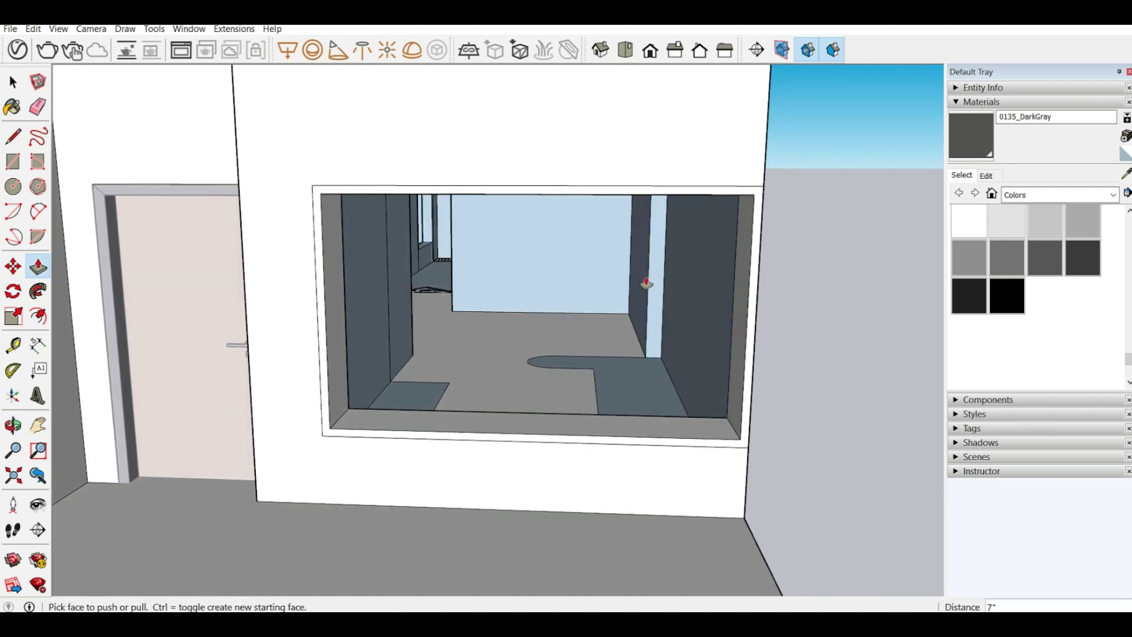
{"action": "left_click", "coordinate": [646, 283]}
{"action": "left_click", "coordinate": [659, 328]}
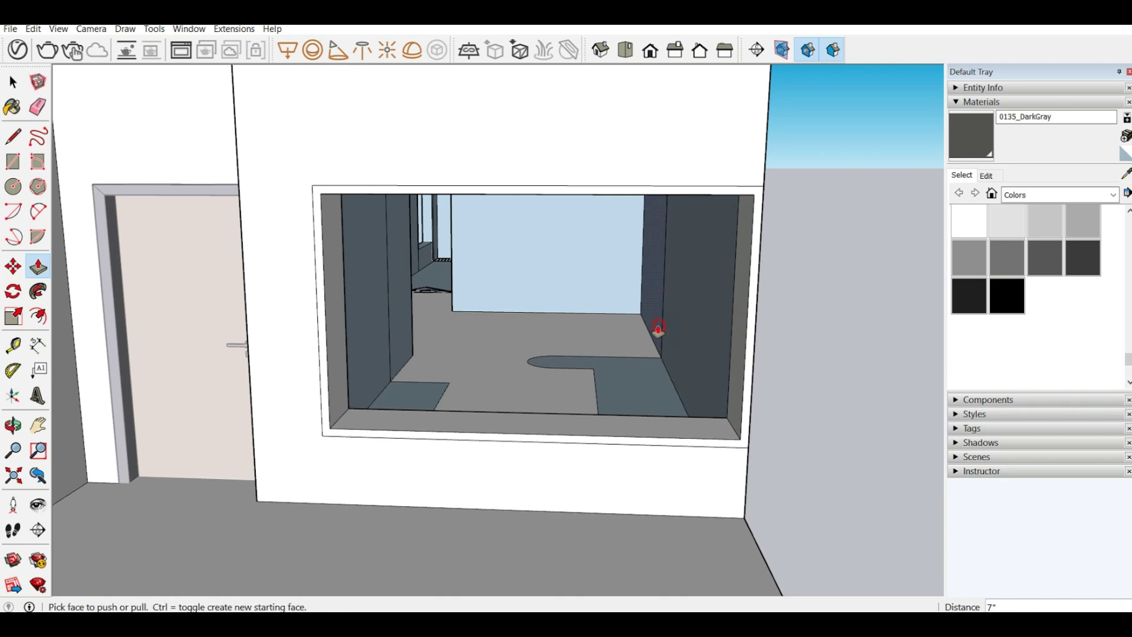
Pull the window opening's right inner side face 6" toward the middle of the opening.
{"action": "scroll", "coordinate": [510, 354], "scroll_direction": "up", "scroll_amount": 3}
{"action": "mouse_move", "coordinate": [507, 354]}
{"action": "middle_mouse_down"}
{"action": "mouse_move", "coordinate": [493, 331]}
{"action": "mouse_move", "coordinate": [491, 340]}
{"action": "middle_mouse_up"}
{"action": "scroll", "coordinate": [491, 340], "scroll_direction": "down", "scroll_amount": 4}
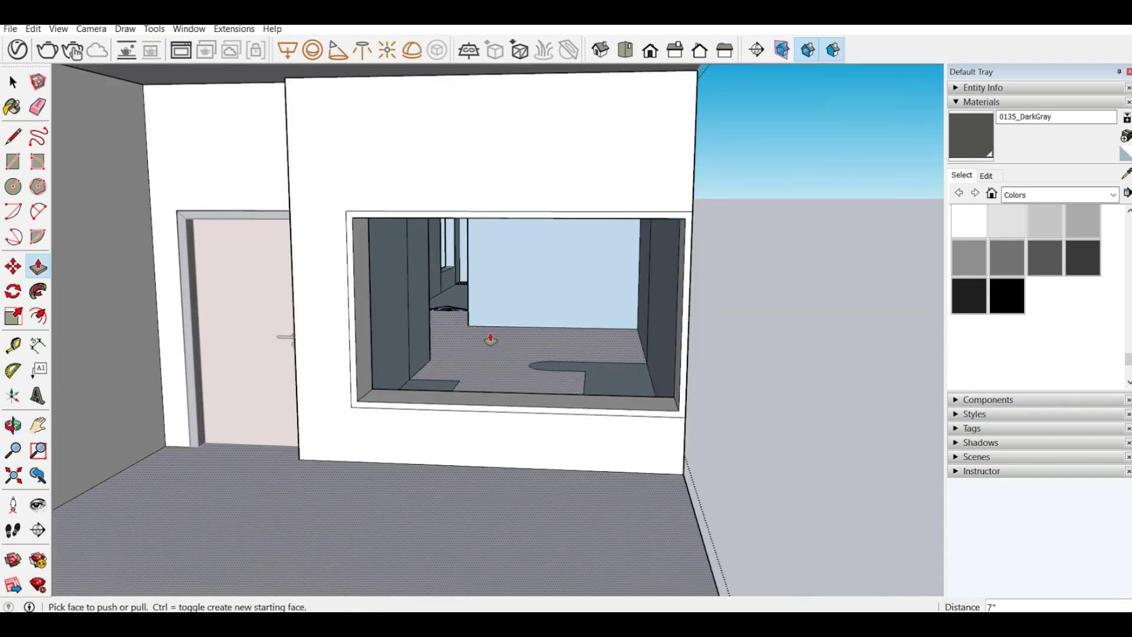
{"action": "scroll", "coordinate": [657, 346], "scroll_direction": "up", "scroll_amount": 4}
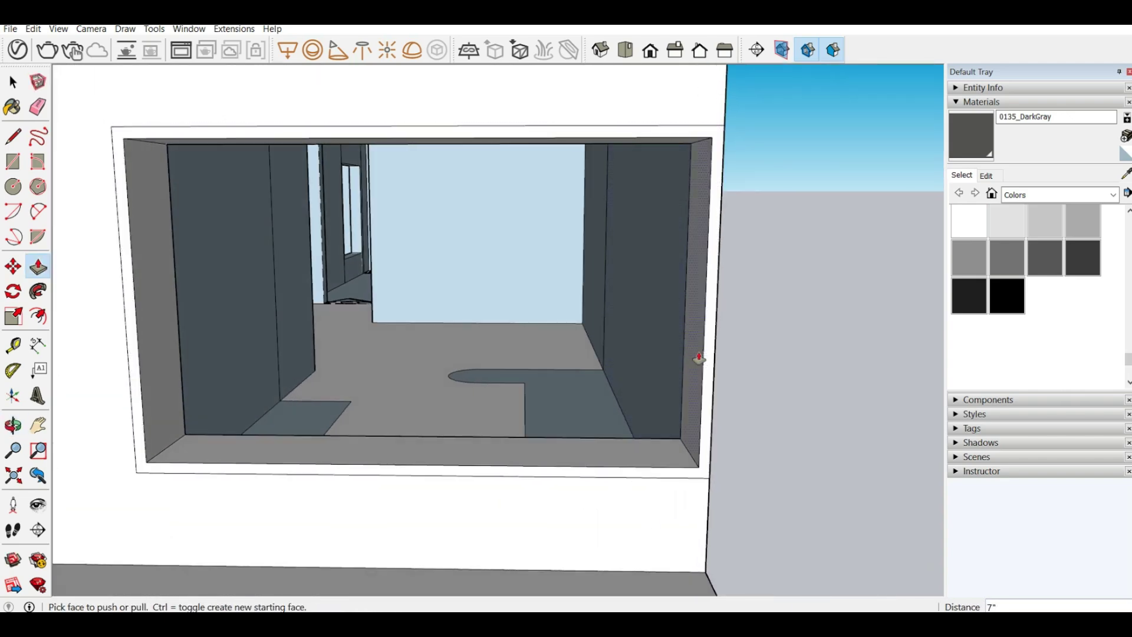
{"action": "left_click", "coordinate": [698, 358]}
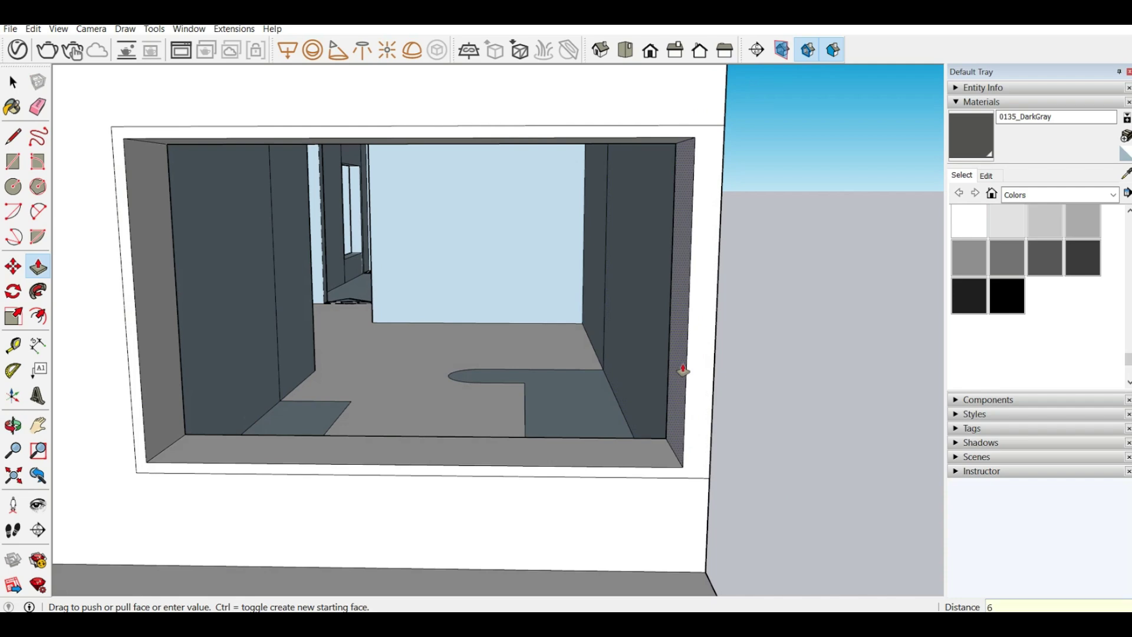
{"action": "left_click", "coordinate": [682, 371]}
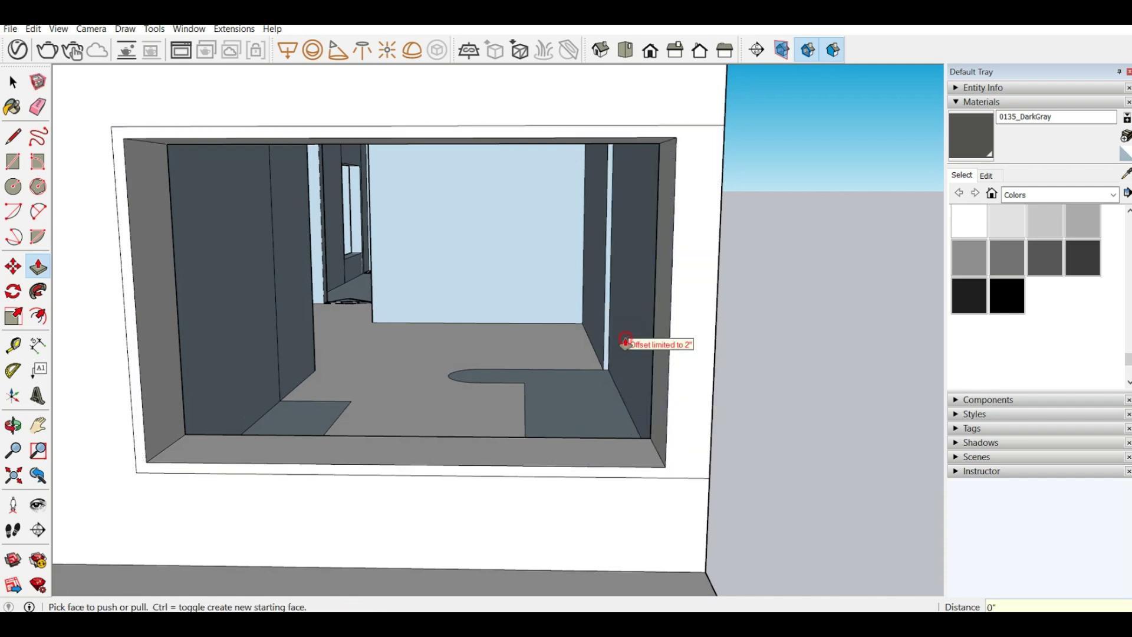
Push the wall behind the opening 8" to line up with the right inner side, and push the adjoining wall segment 6" flush.
{"action": "left_click", "coordinate": [629, 341]}
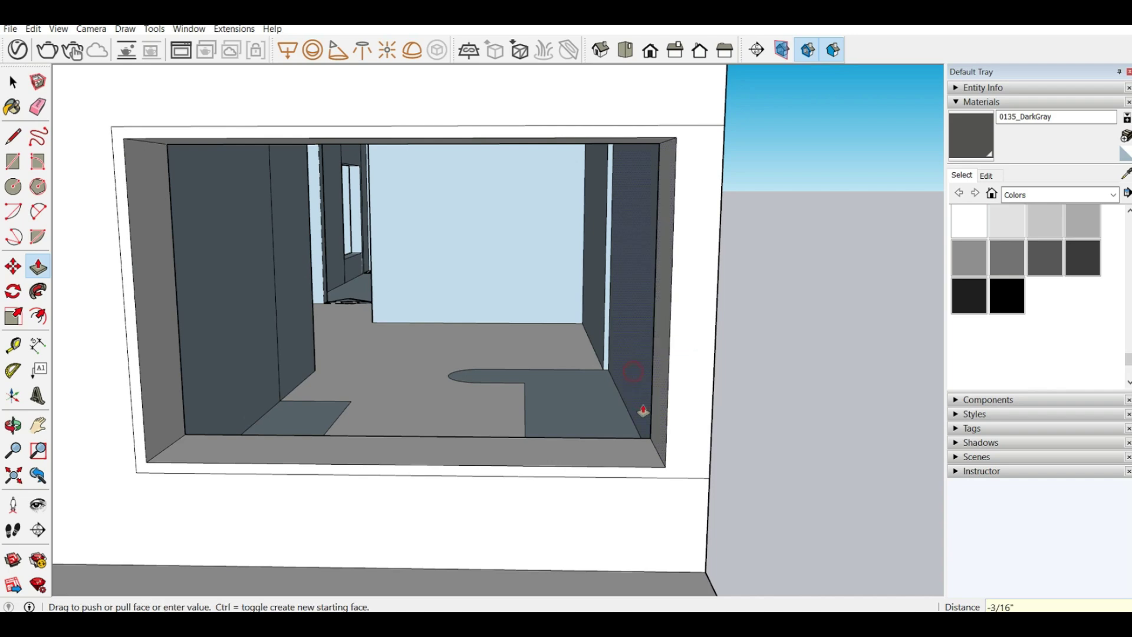
{"action": "left_click", "coordinate": [669, 452]}
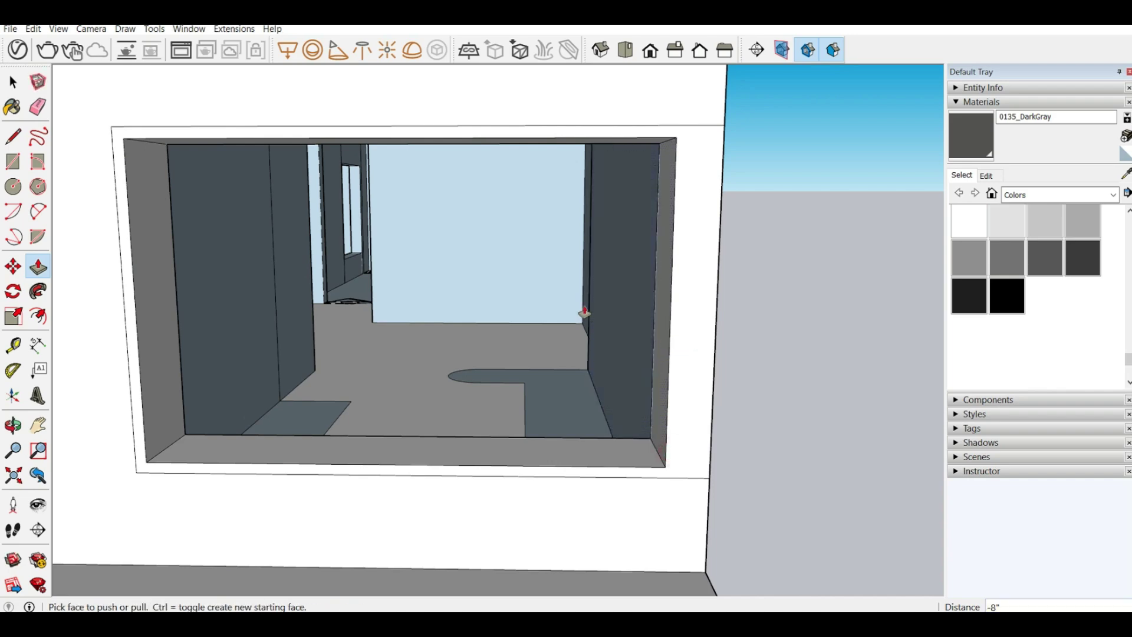
{"action": "left_click", "coordinate": [584, 312]}
{"action": "left_click", "coordinate": [598, 378]}
{"action": "scroll", "coordinate": [622, 415], "scroll_direction": "up", "scroll_amount": 2}
{"action": "scroll", "coordinate": [637, 415], "scroll_direction": "down", "scroll_amount": 2}
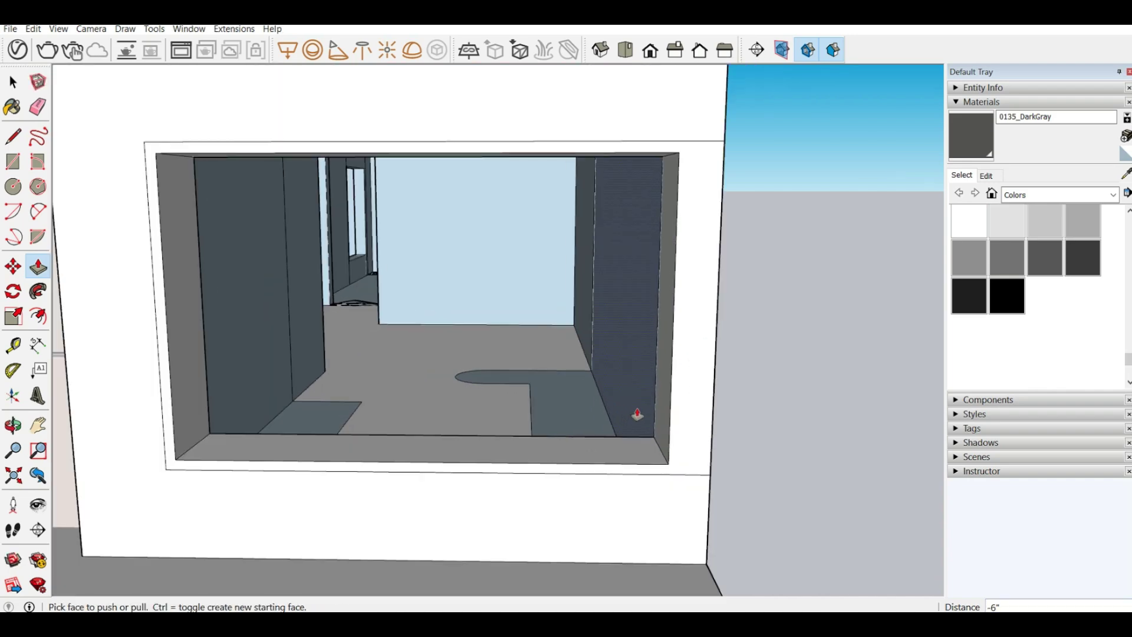
{"action": "left_click", "coordinate": [13, 136]}
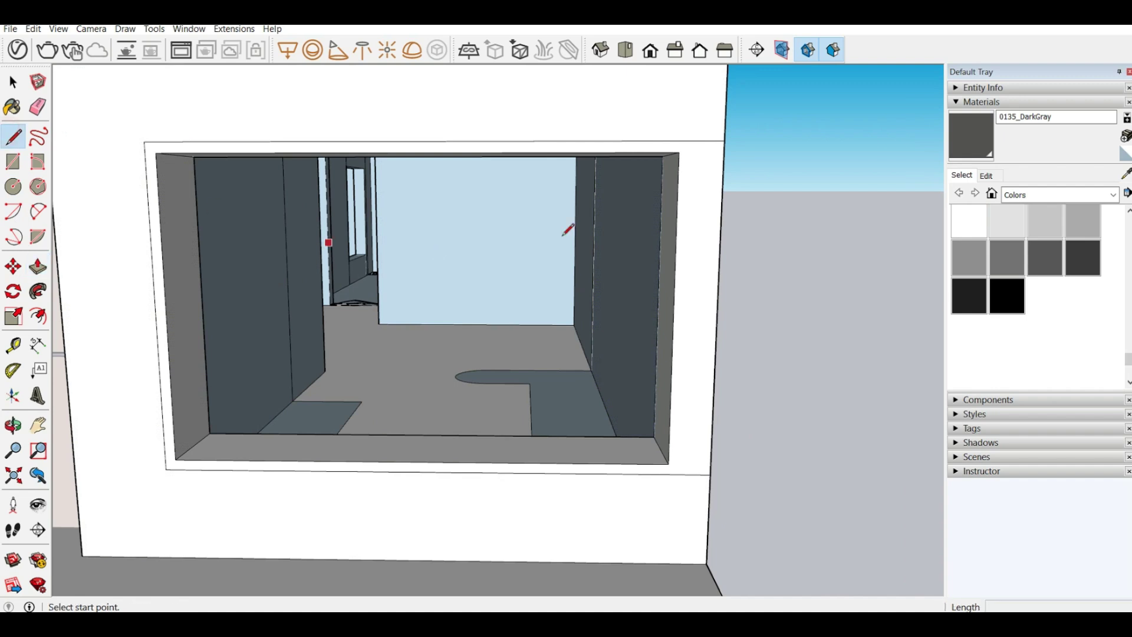
{"action": "left_click", "coordinate": [680, 152]}
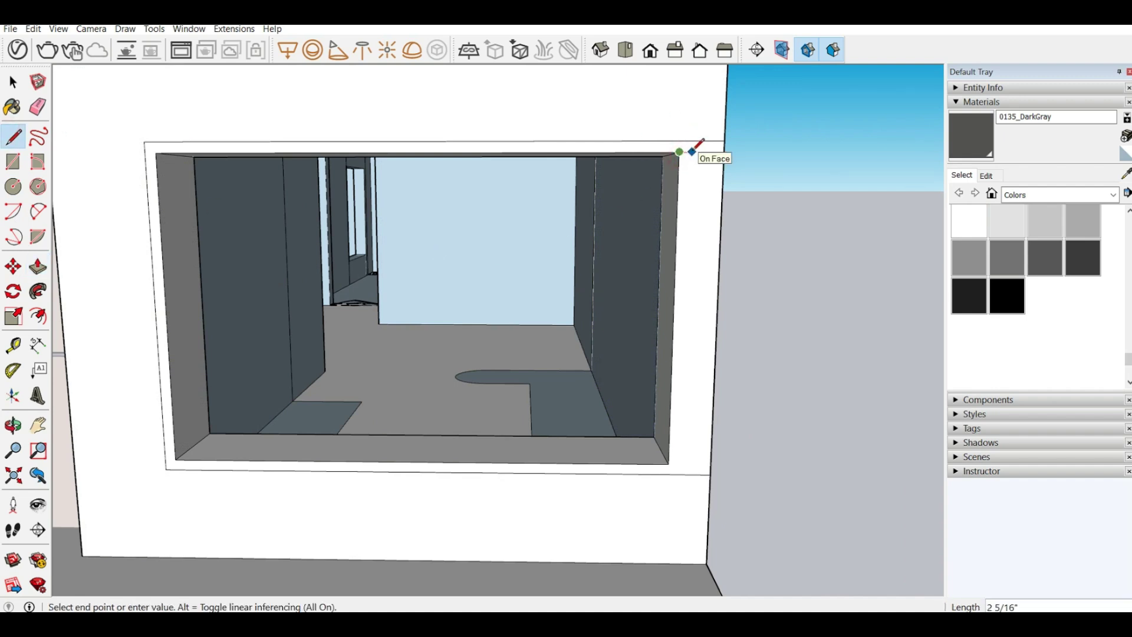
{"action": "key", "text": "Escape"}
Push the opening's right inner side face 2" into the wall with a new starting face to outline a frame strip.
{"action": "left_click", "coordinate": [38, 267]}
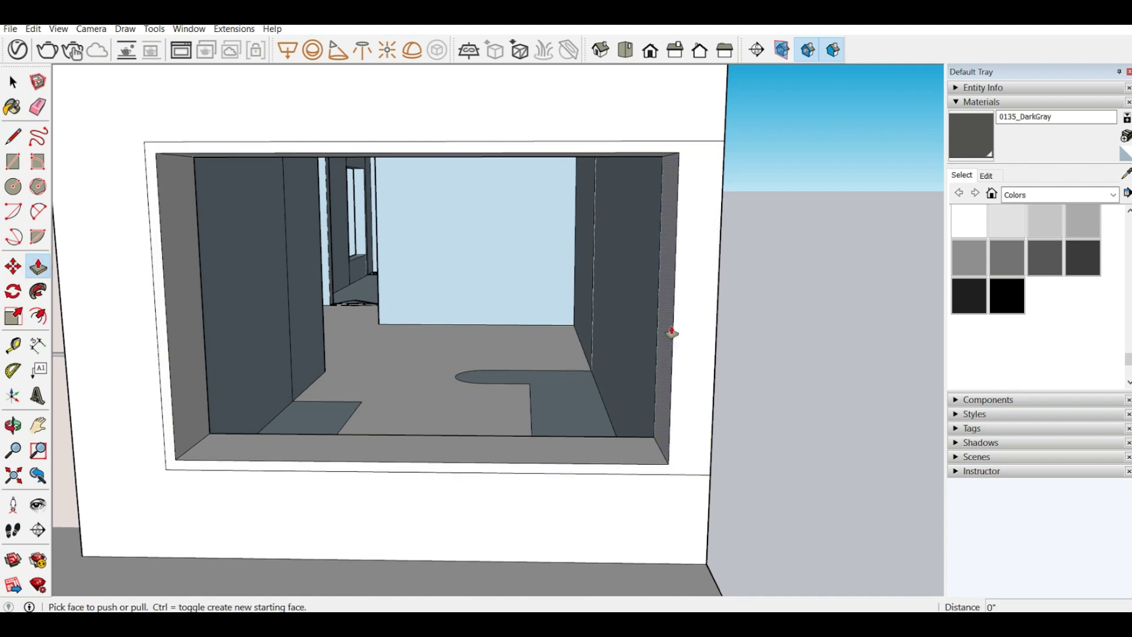
{"action": "left_click", "coordinate": [672, 332]}
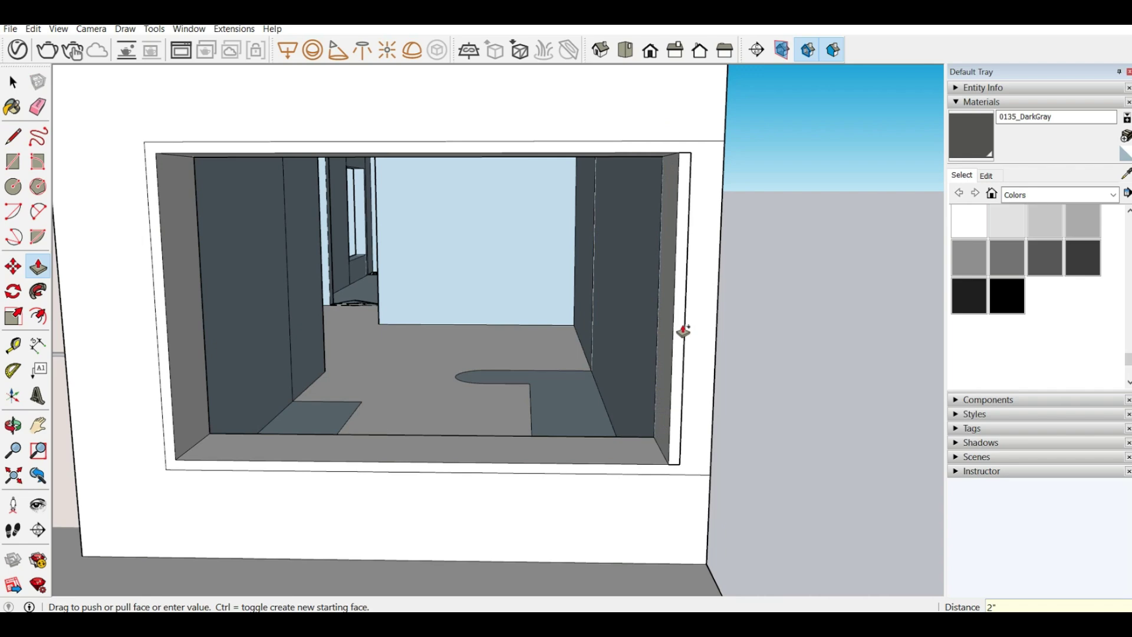
{"action": "left_click", "coordinate": [683, 331]}
Draw 2" vertical lines from the right strip's upper and lower outer corners to the outer window outline, closing the frame border.
{"action": "left_click", "coordinate": [13, 136]}
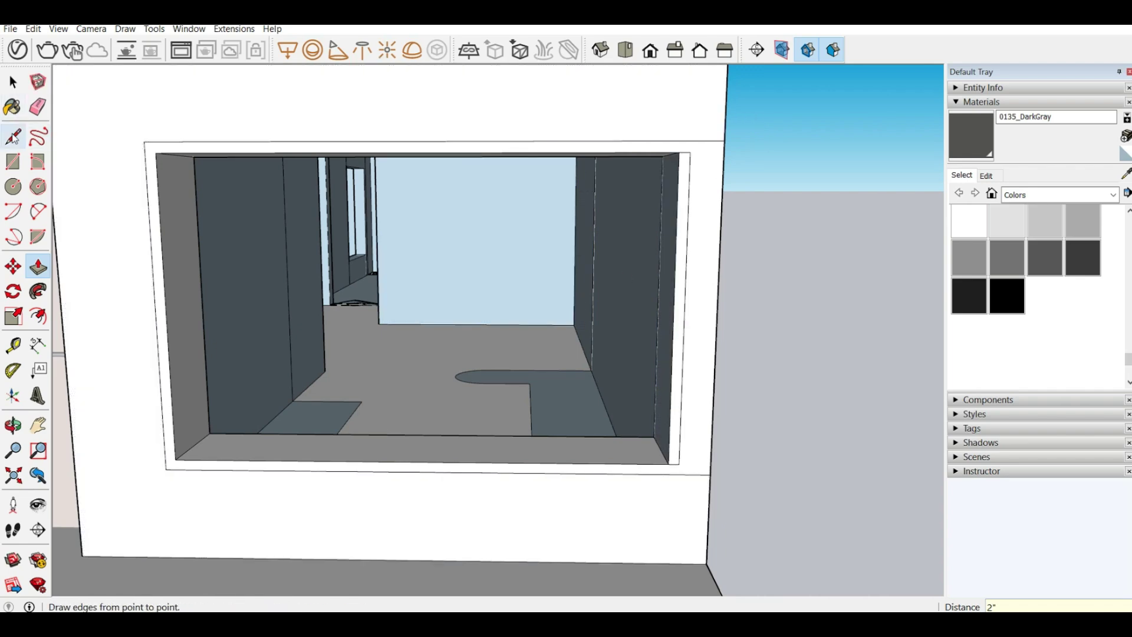
{"action": "left_click", "coordinate": [13, 136]}
{"action": "left_click", "coordinate": [689, 153]}
{"action": "left_click", "coordinate": [690, 142]}
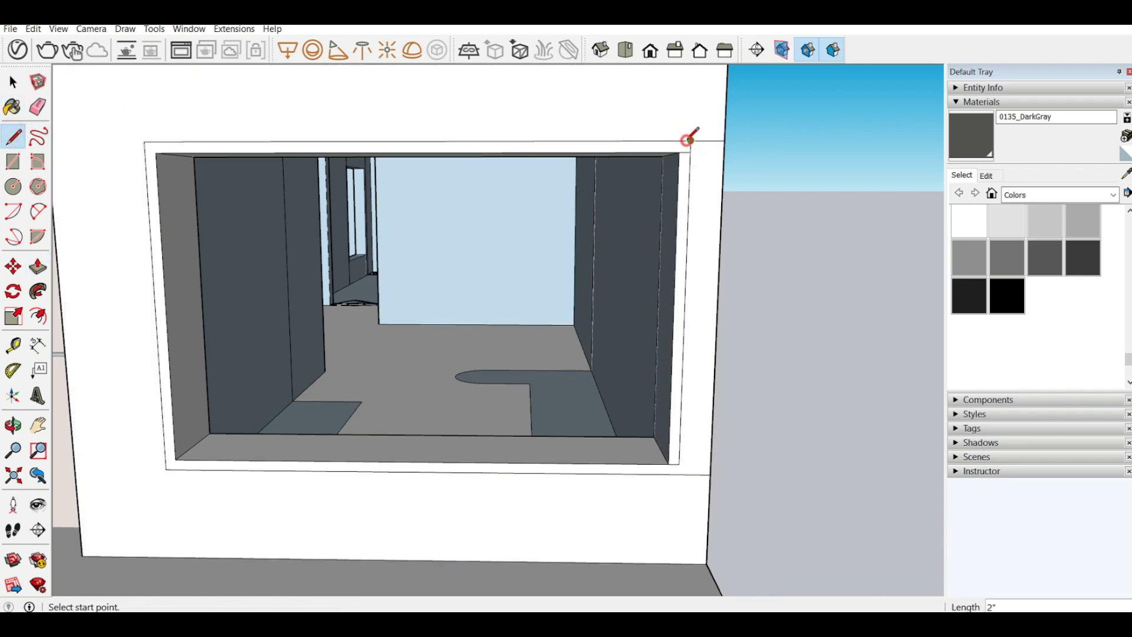
{"action": "left_click", "coordinate": [679, 463]}
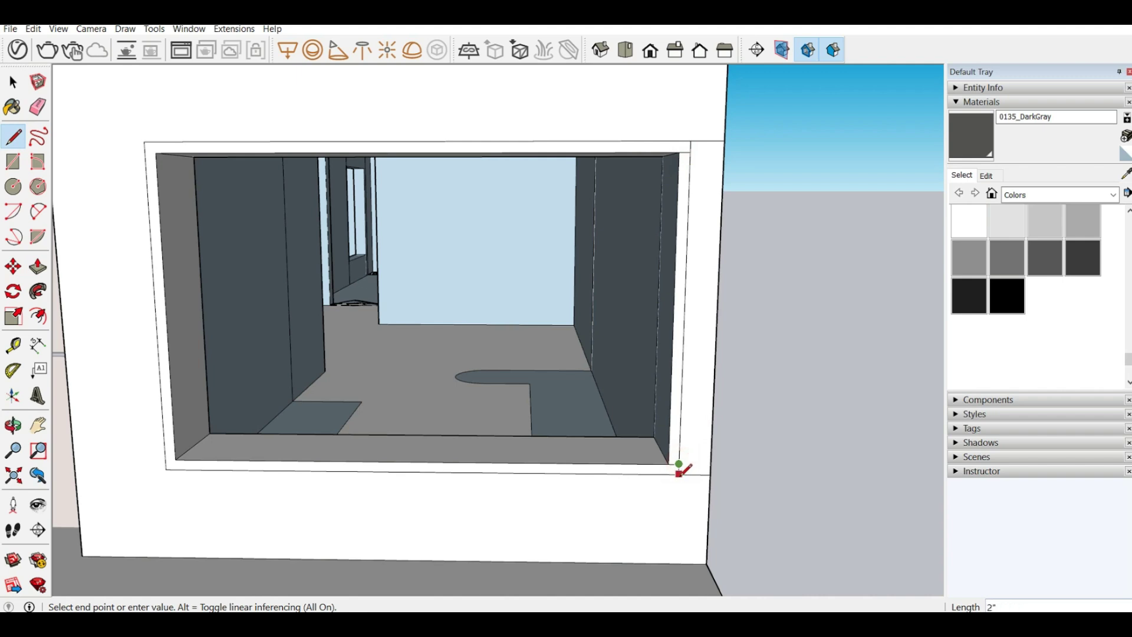
{"action": "left_click", "coordinate": [678, 471]}
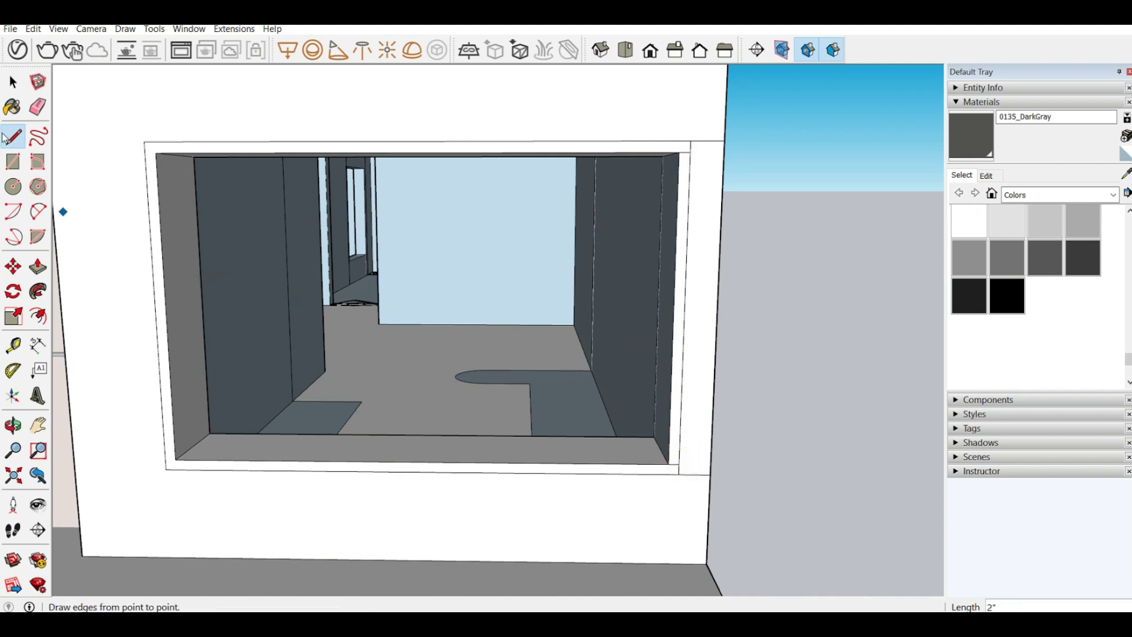
Push the window's frame border face 2" into the wall.
{"action": "left_click", "coordinate": [37, 107]}
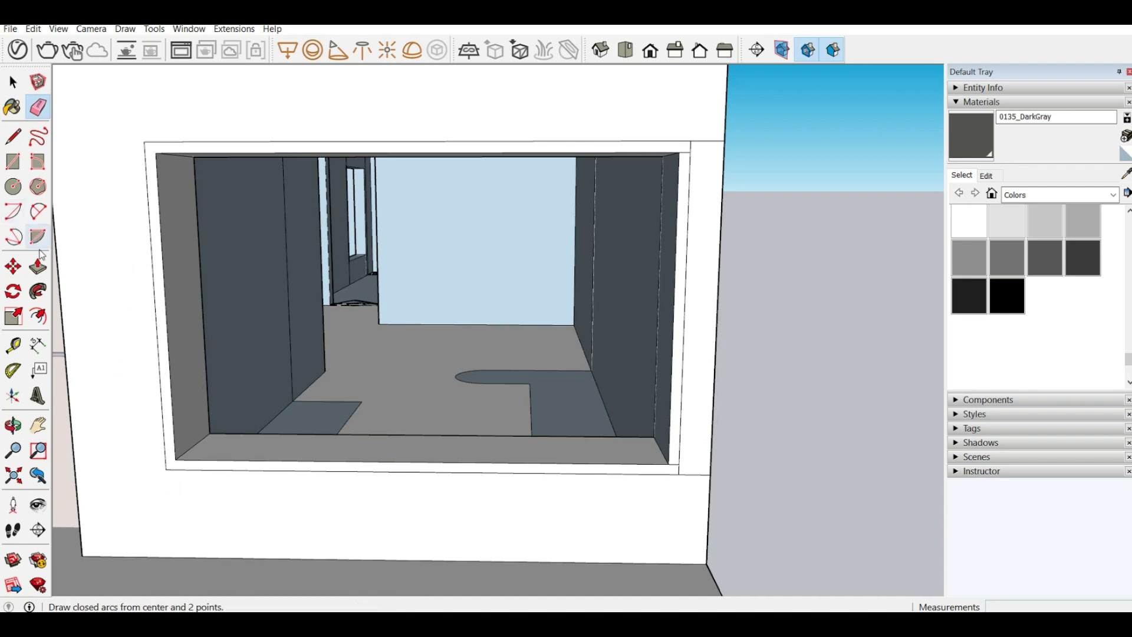
{"action": "left_click", "coordinate": [38, 266]}
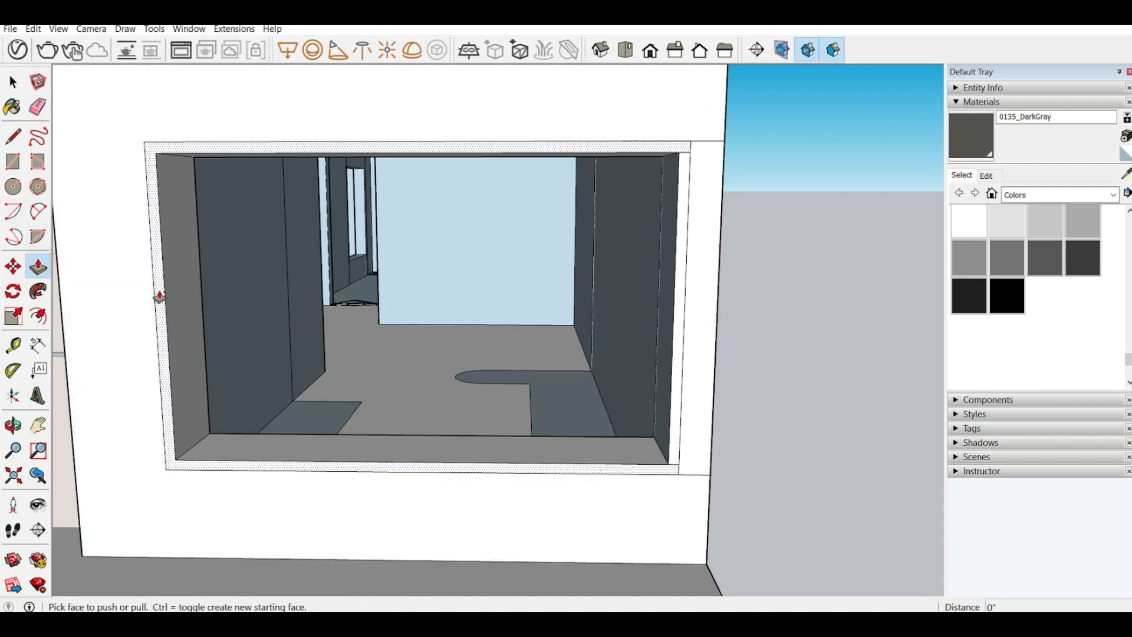
{"action": "left_click_drag", "start_coordinate": [159, 301], "coordinate": [167, 296]}
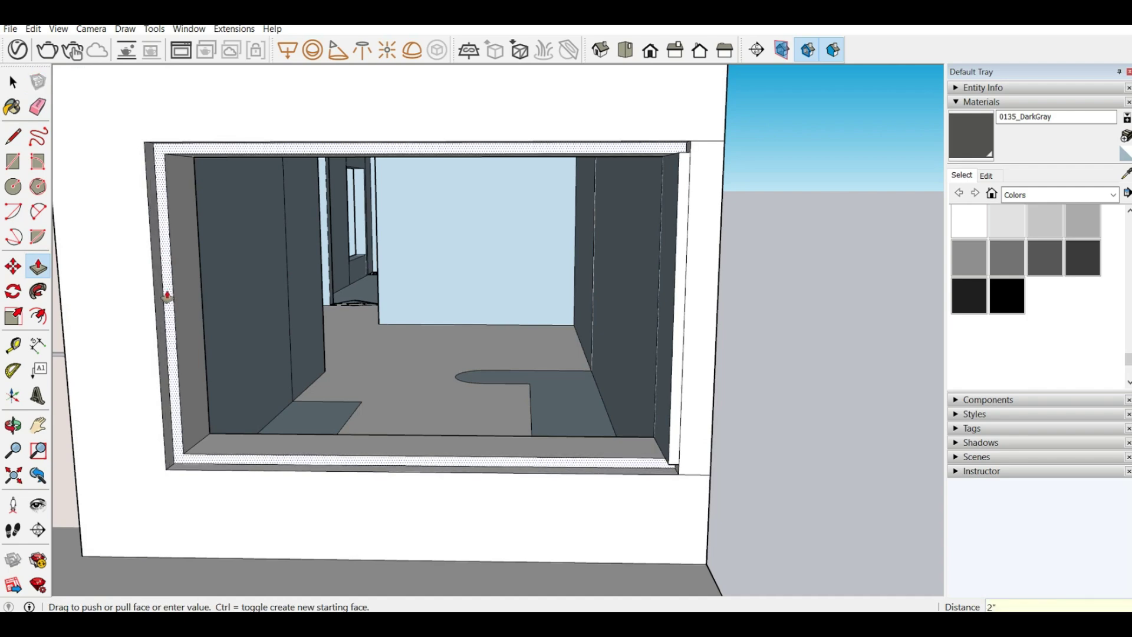
{"action": "key", "text": "Return"}
{"action": "scroll", "coordinate": [357, 259], "scroll_direction": "down", "scroll_amount": 4}
{"action": "scroll", "coordinate": [472, 243], "scroll_direction": "up", "scroll_amount": 4}
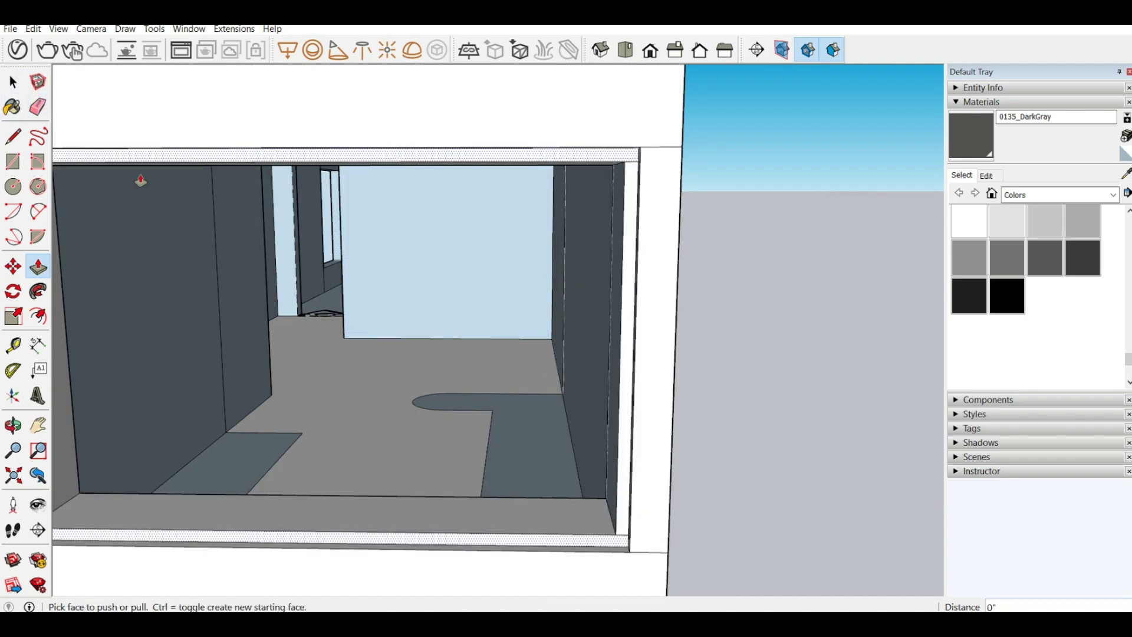
Paint the window's frame border and the inner side faces of the opening with 0135_DarkGray.
{"action": "left_click", "coordinate": [37, 107]}
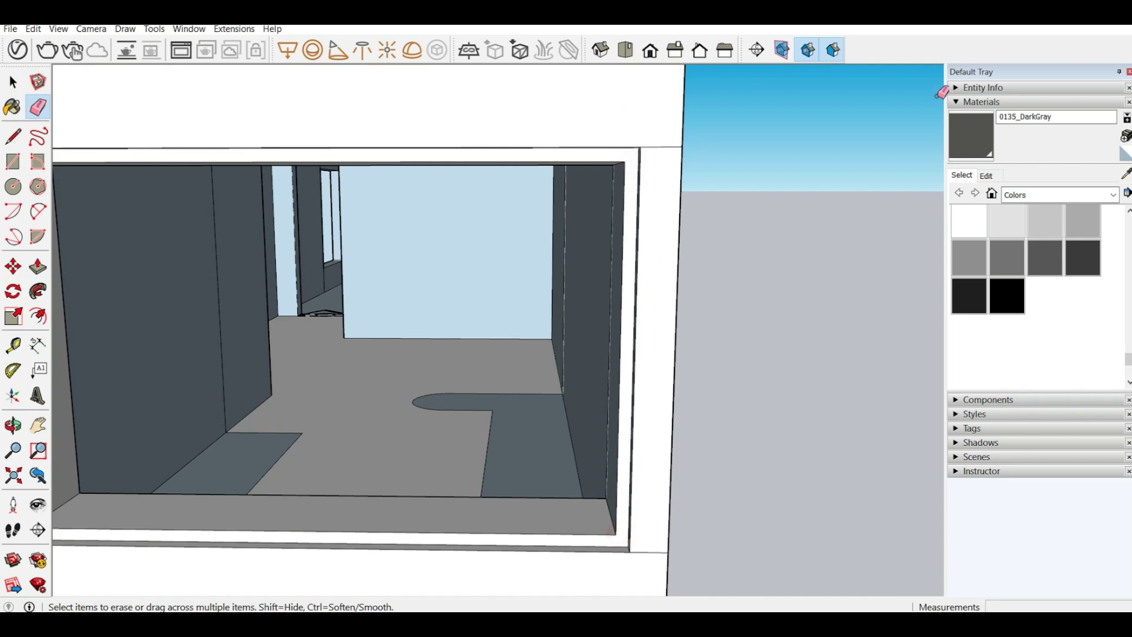
{"action": "left_click", "coordinate": [975, 129]}
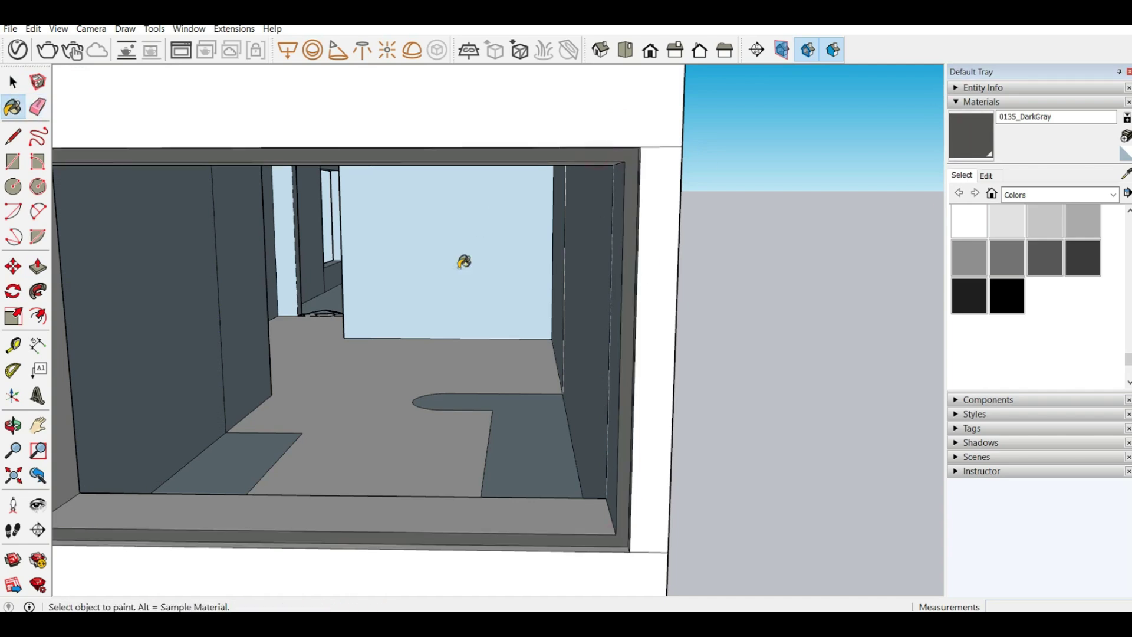
{"action": "mouse_move", "coordinate": [462, 260]}
{"action": "middle_mouse_down"}
{"action": "mouse_move", "coordinate": [531, 276]}
{"action": "mouse_move", "coordinate": [417, 361]}
{"action": "mouse_move", "coordinate": [383, 362]}
{"action": "middle_mouse_up"}
{"action": "scroll", "coordinate": [202, 239], "scroll_direction": "down", "scroll_amount": 3}
{"action": "left_click", "coordinate": [137, 437]}
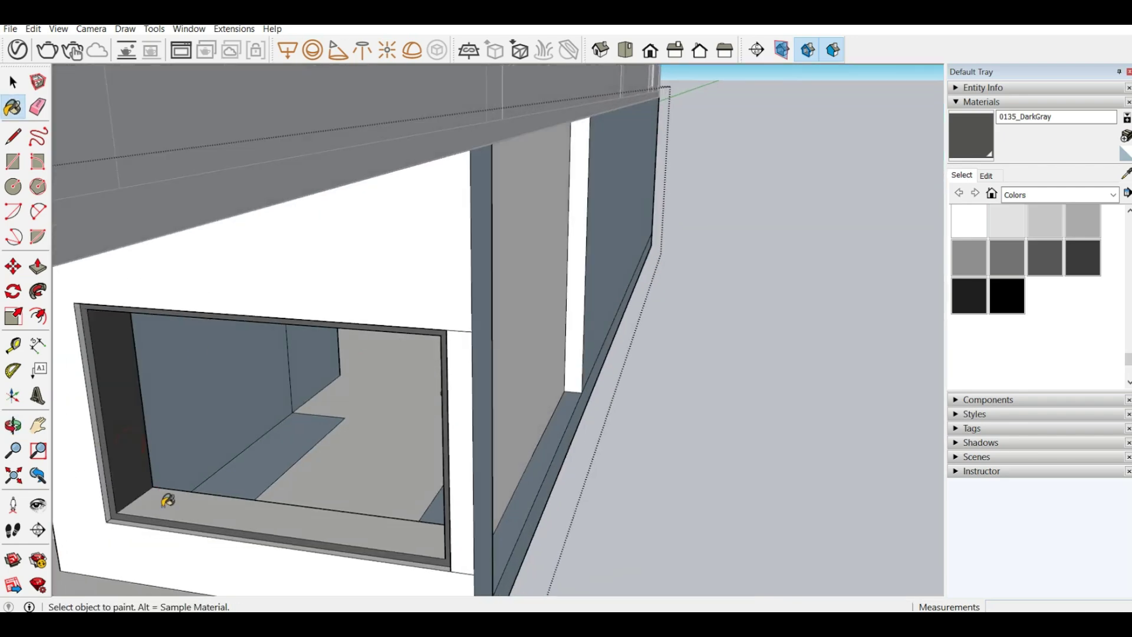
{"action": "left_click", "coordinate": [167, 498]}
{"action": "mouse_move", "coordinate": [167, 497]}
{"action": "middle_mouse_down"}
{"action": "mouse_move", "coordinate": [389, 472]}
{"action": "mouse_move", "coordinate": [561, 409]}
{"action": "mouse_move", "coordinate": [424, 321]}
{"action": "mouse_move", "coordinate": [435, 285]}
{"action": "mouse_move", "coordinate": [404, 328]}
{"action": "mouse_move", "coordinate": [142, 403]}
{"action": "middle_mouse_up"}
{"action": "left_click", "coordinate": [542, 408]}
{"action": "scroll", "coordinate": [111, 430], "scroll_direction": "down", "scroll_amount": 3}
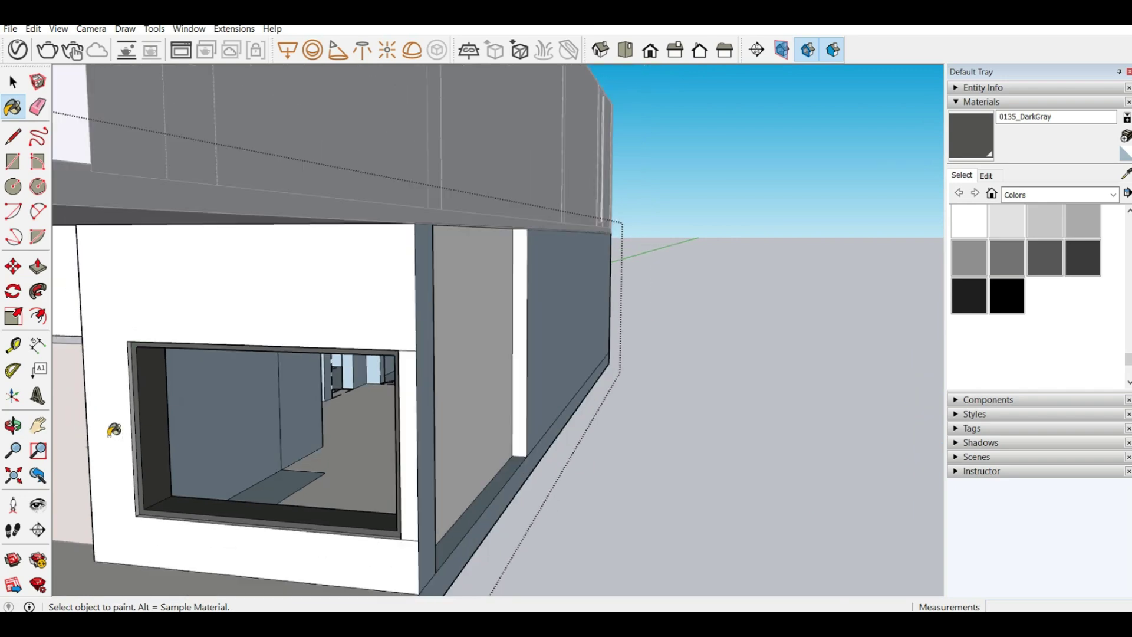
Draw a 7'11" by 4'10" rectangle across the window opening, between the depth midpoints of its opposite corners.
{"action": "scroll", "coordinate": [116, 434], "scroll_direction": "up", "scroll_amount": 4}
{"action": "left_click", "coordinate": [13, 162]}
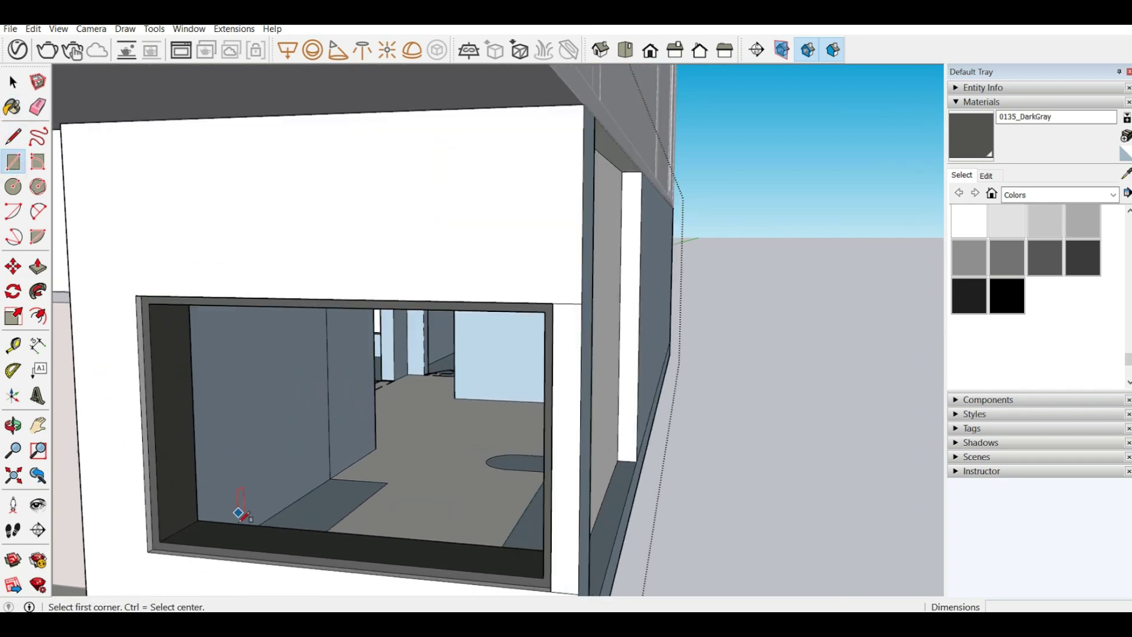
{"action": "left_click", "coordinate": [179, 528]}
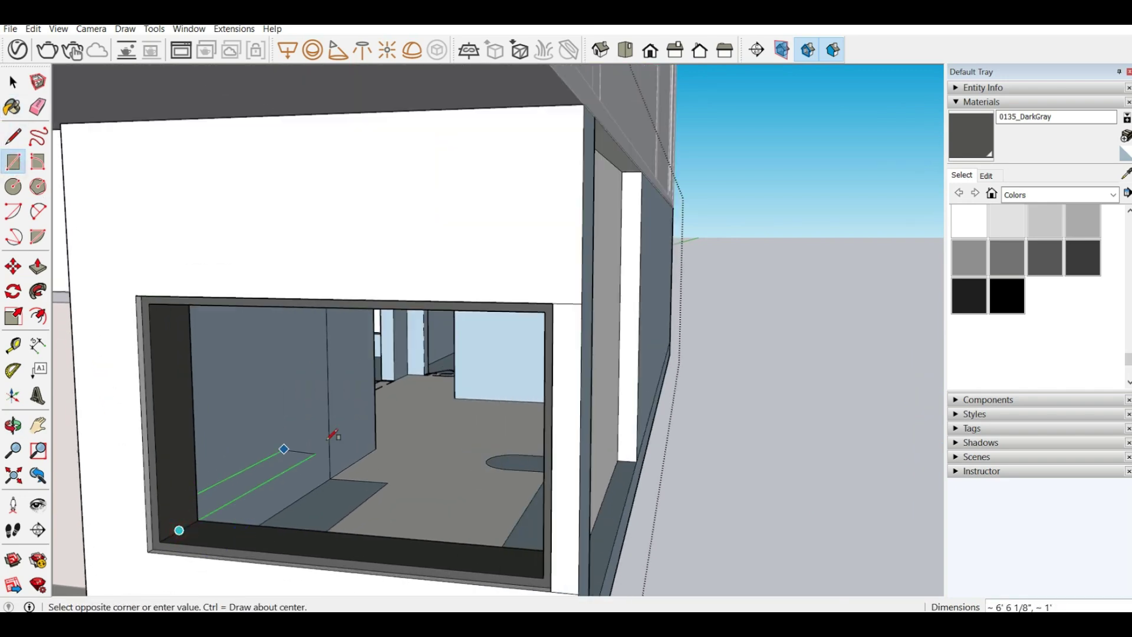
{"action": "middle_click_drag", "start_coordinate": [285, 450], "coordinate": [595, 366]}
{"action": "scroll", "coordinate": [590, 308], "scroll_direction": "up", "scroll_amount": 1}
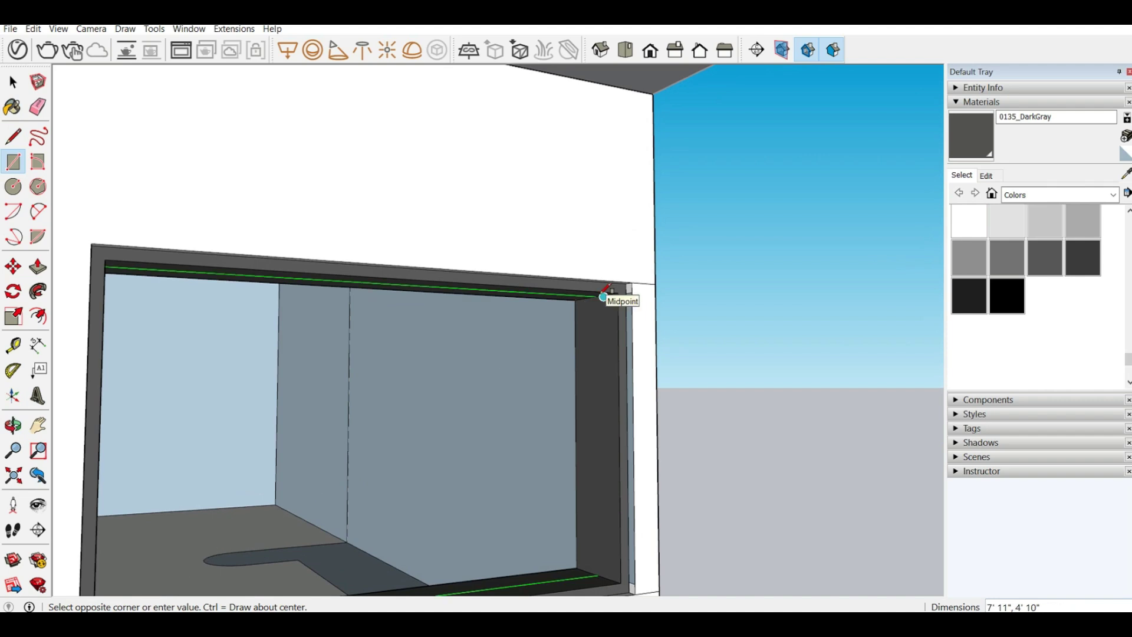
{"action": "left_click", "coordinate": [596, 296]}
{"action": "middle_click_drag", "start_coordinate": [576, 320], "coordinate": [346, 375]}
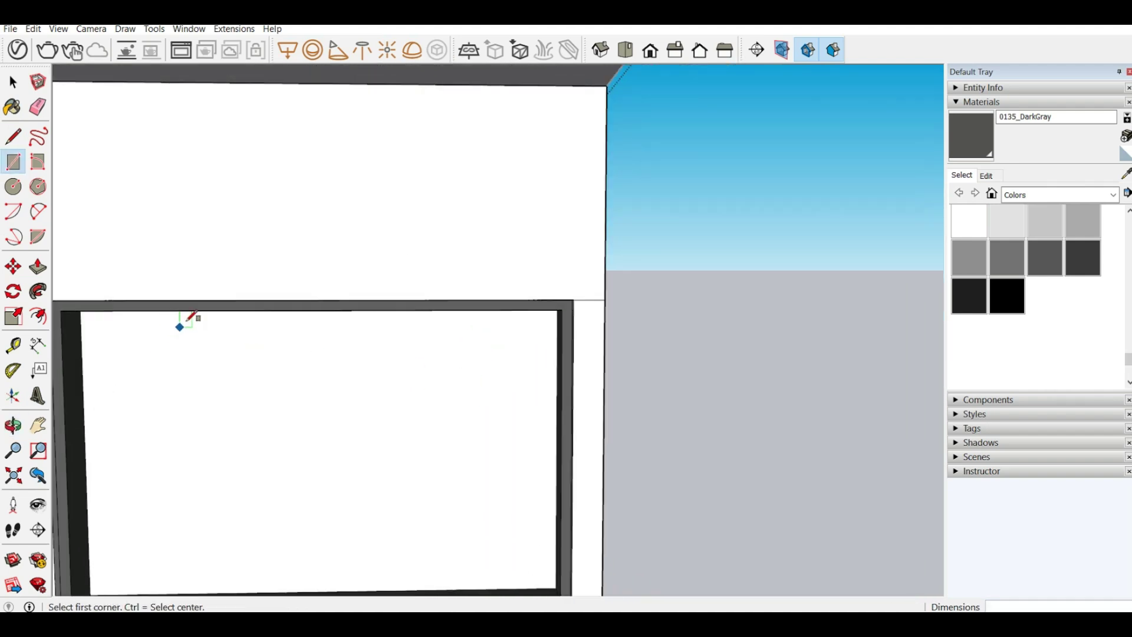
Draw a line along the sill's front edge from corner to corner, and a short line from its midpoint back across the sill.
{"action": "scroll", "coordinate": [182, 322], "scroll_direction": "down", "scroll_amount": 2}
{"action": "mouse_move", "coordinate": [289, 511]}
{"action": "middle_mouse_down"}
{"action": "mouse_move", "coordinate": [314, 575]}
{"action": "mouse_move", "coordinate": [222, 525]}
{"action": "middle_mouse_up"}
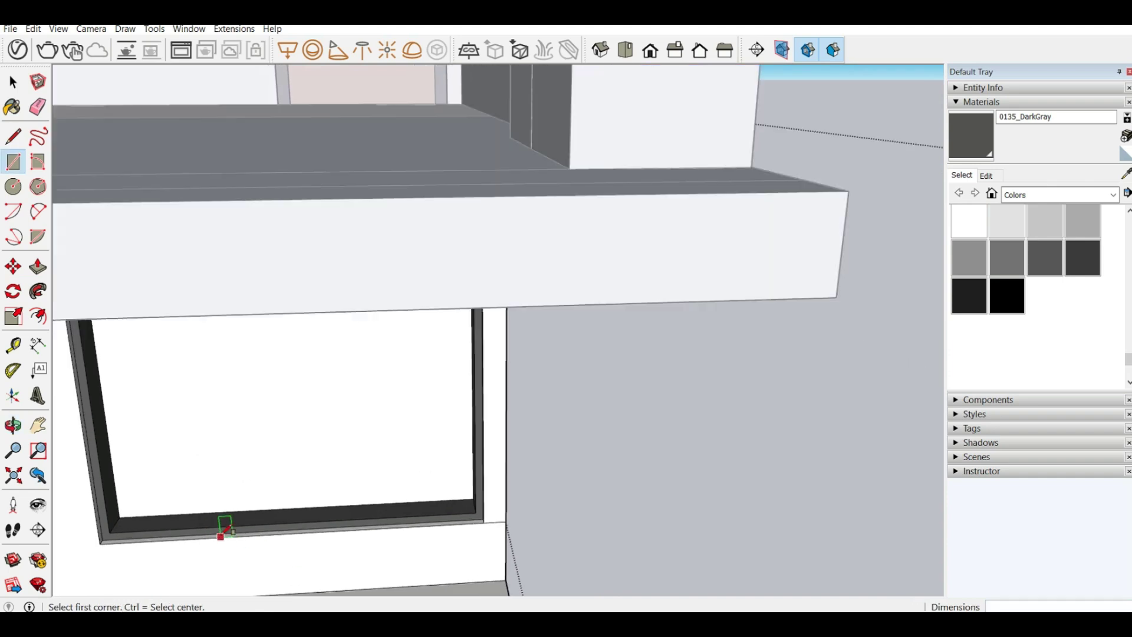
{"action": "scroll", "coordinate": [247, 489], "scroll_direction": "up", "scroll_amount": 3}
{"action": "left_click", "coordinate": [14, 136]}
{"action": "left_click", "coordinate": [20, 131]}
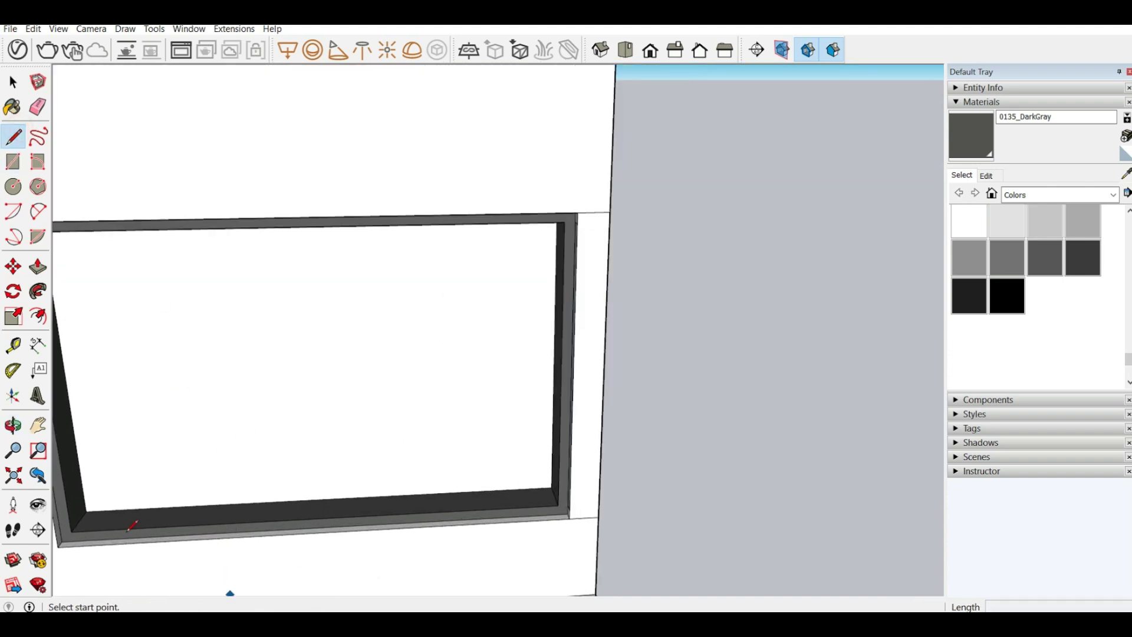
{"action": "left_click", "coordinate": [71, 531]}
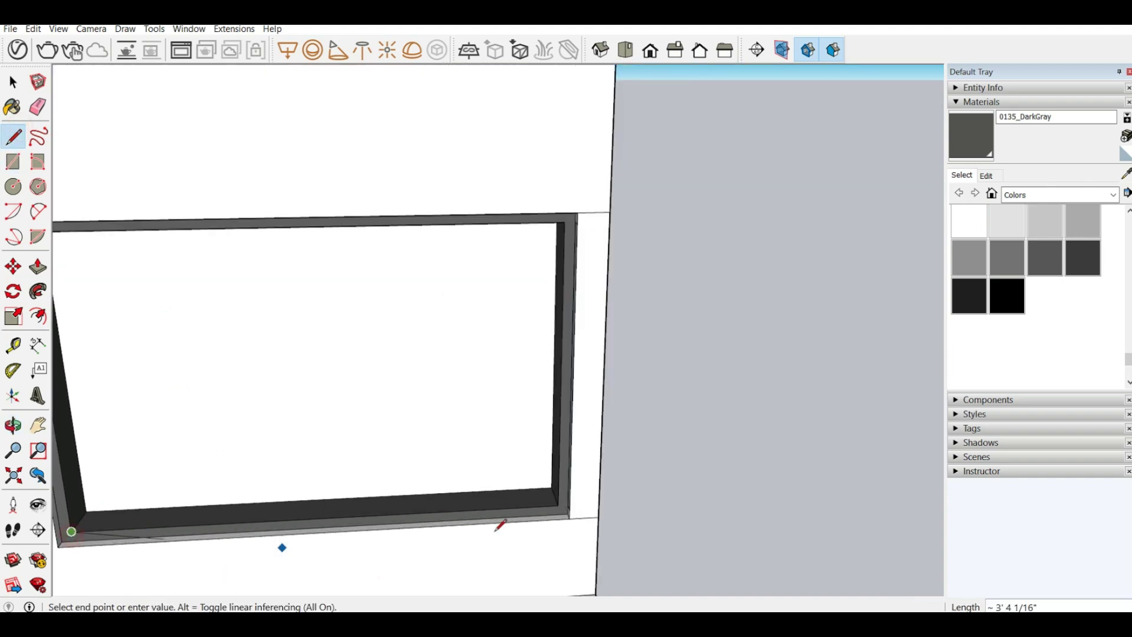
{"action": "left_click", "coordinate": [558, 505]}
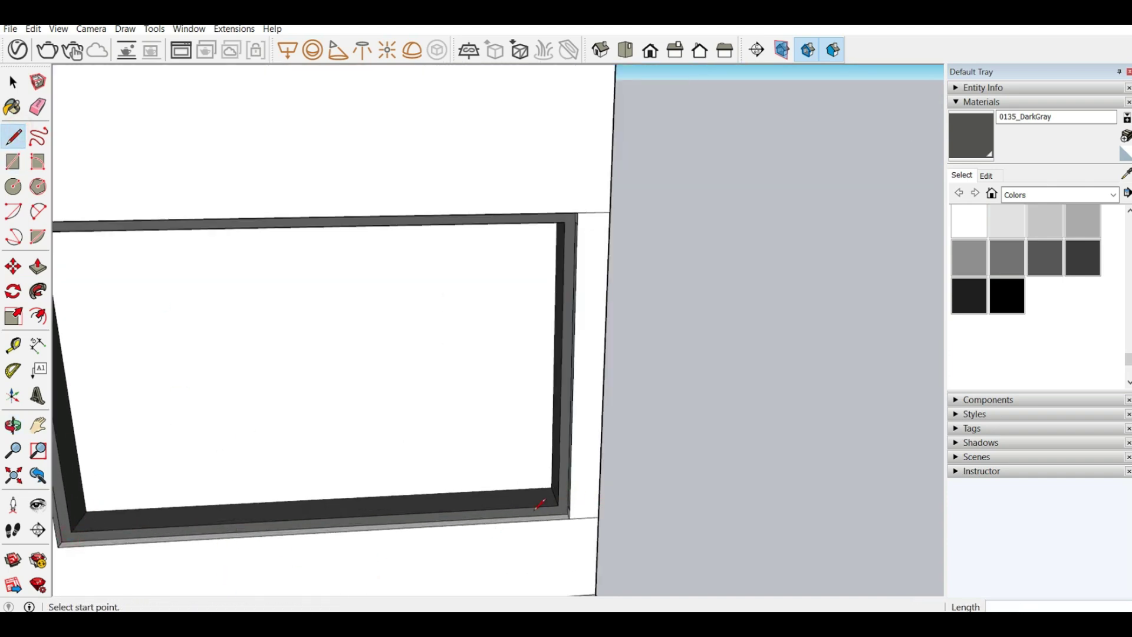
{"action": "left_click", "coordinate": [322, 516]}
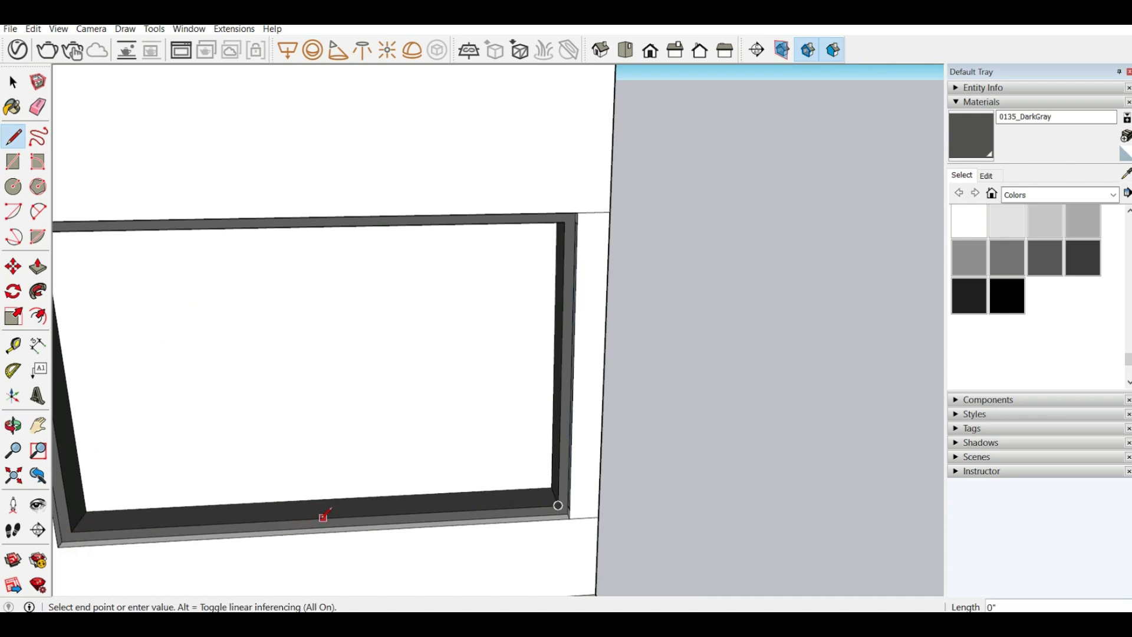
{"action": "left_click", "coordinate": [326, 498]}
Draw a 1" line along the sill's front edge from the centre line, and delete the face that fills the opening.
{"action": "scroll", "coordinate": [321, 515], "scroll_direction": "up", "scroll_amount": 2}
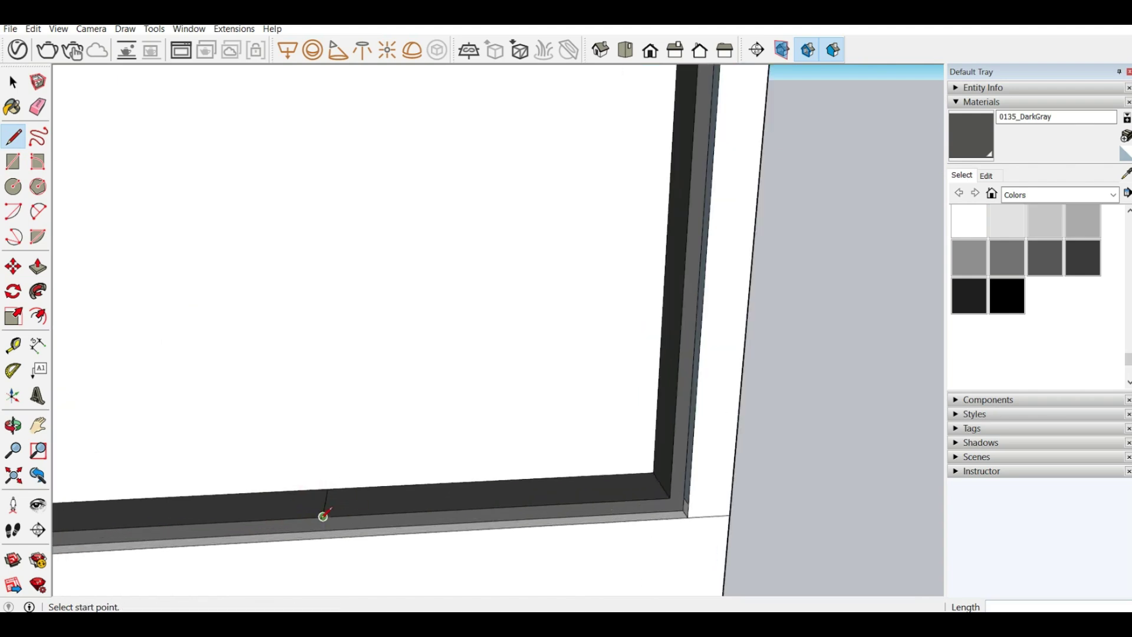
{"action": "left_click", "coordinate": [323, 517]}
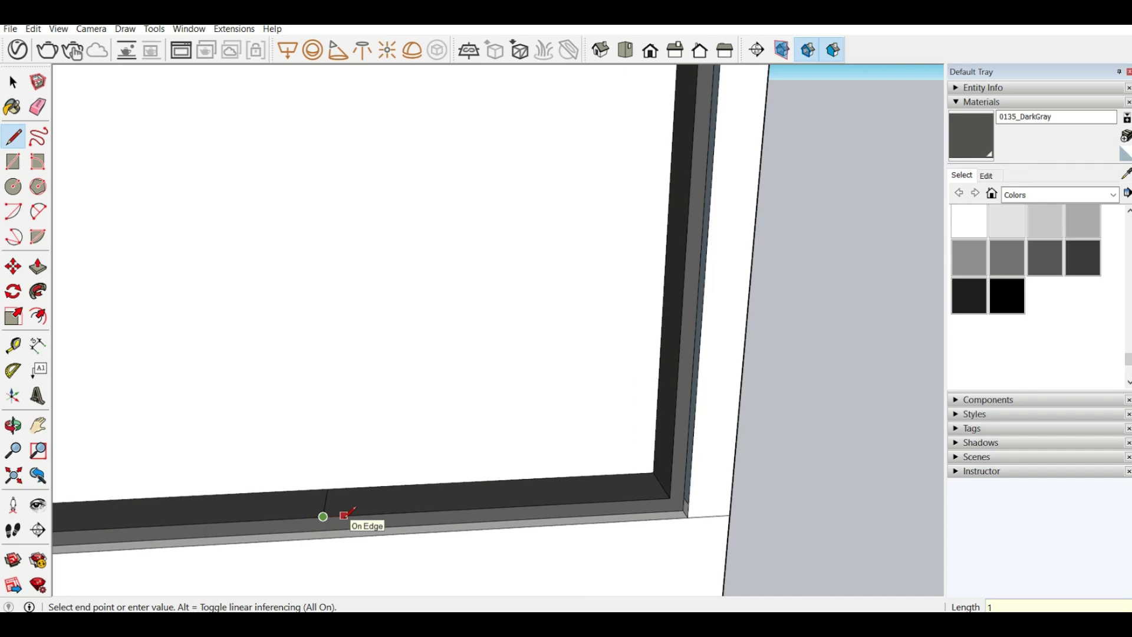
{"action": "key", "text": "Return"}
{"action": "right_click", "coordinate": [318, 465]}
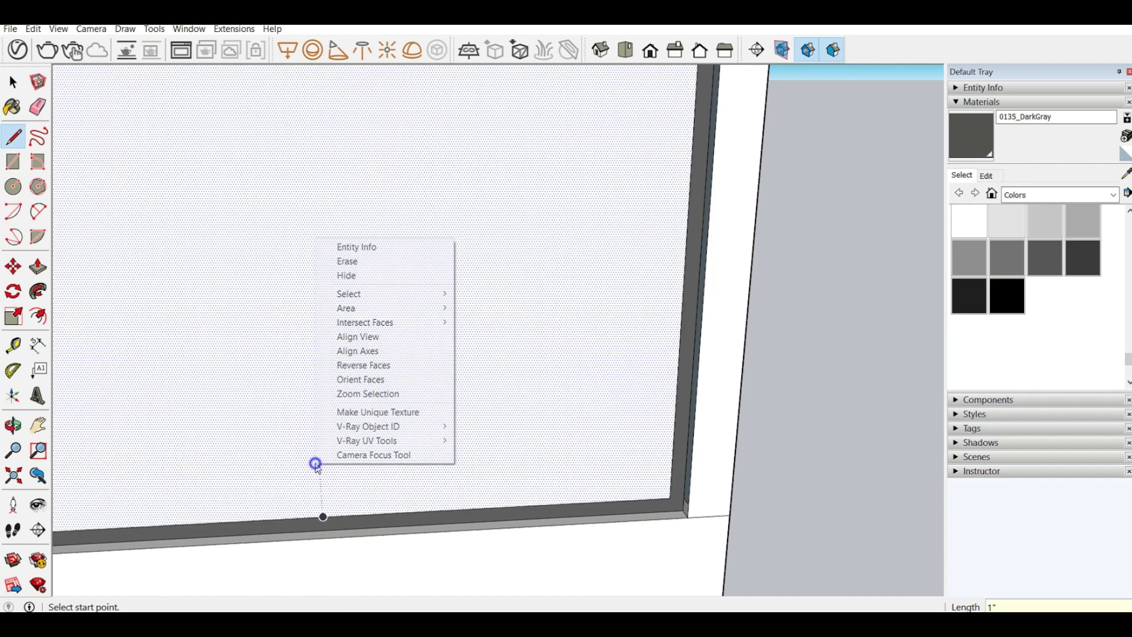
{"action": "left_click", "coordinate": [377, 261]}
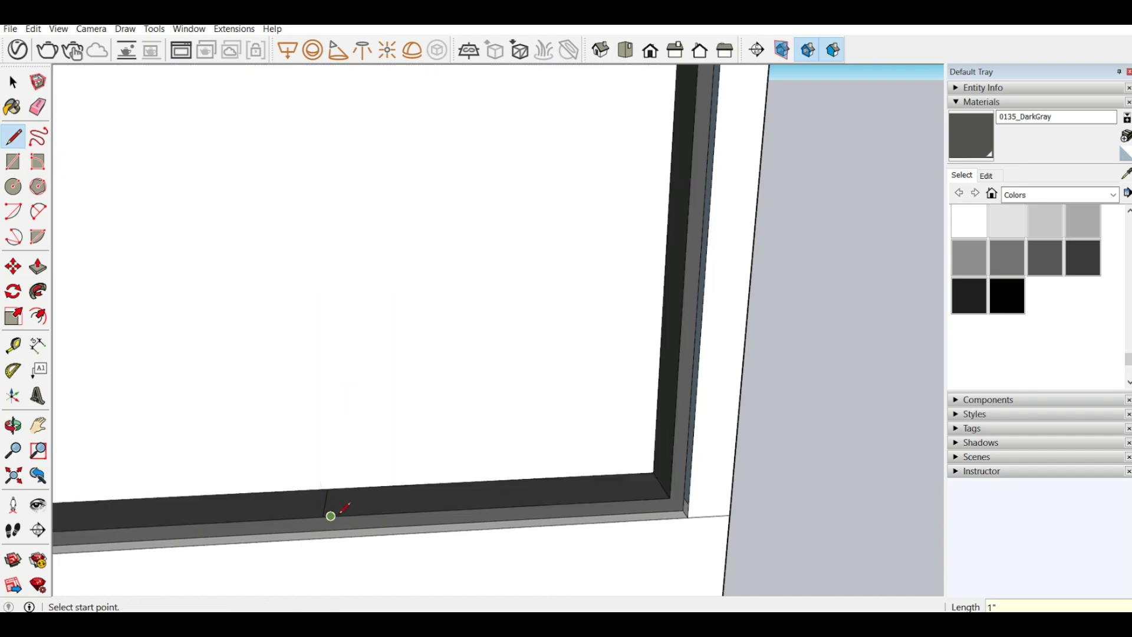
Draw 8" lines across the sill 1" to either side of its centre line, and erase the centre line.
{"action": "left_click", "coordinate": [330, 515]}
{"action": "left_click", "coordinate": [338, 486]}
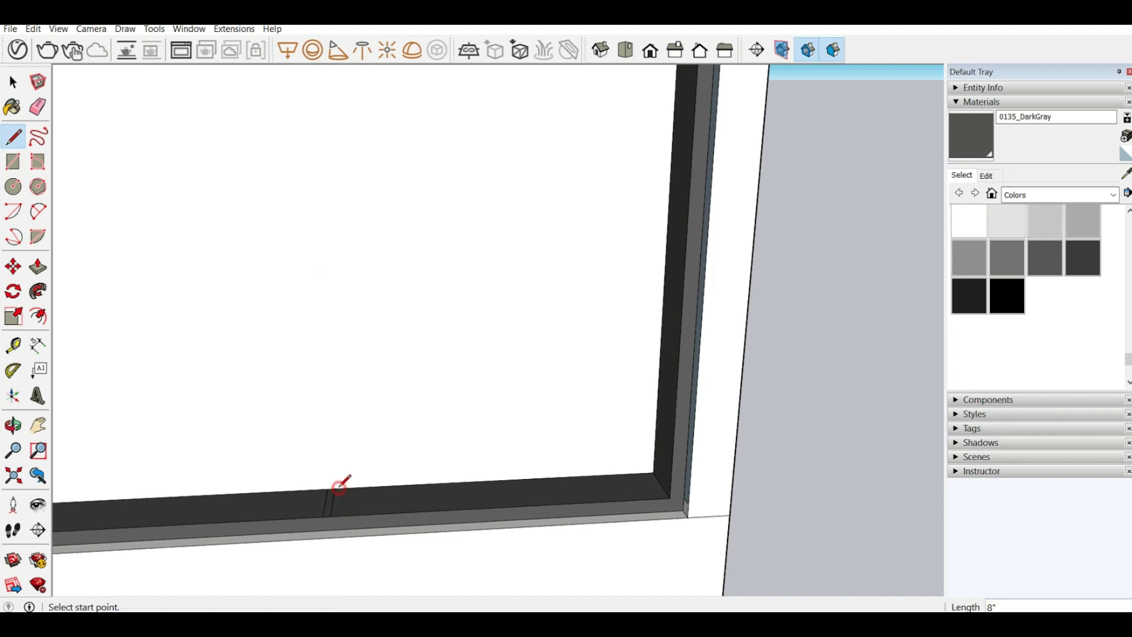
{"action": "left_click", "coordinate": [335, 488]}
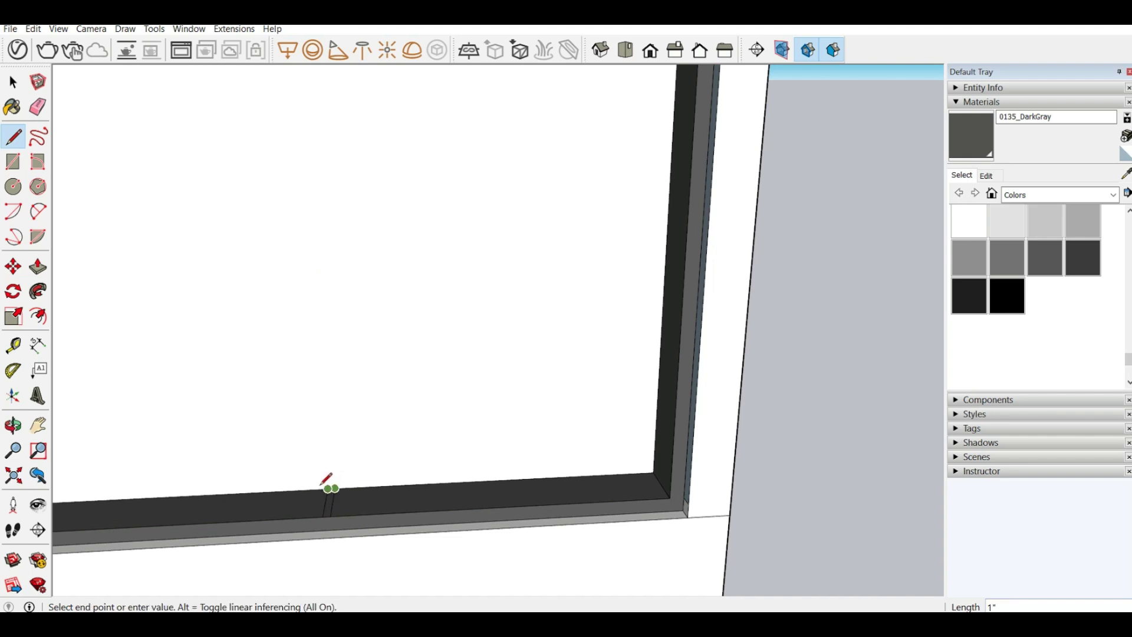
{"action": "left_click", "coordinate": [321, 484]}
{"action": "left_click", "coordinate": [328, 488]}
{"action": "left_click", "coordinate": [318, 489]}
{"action": "left_click", "coordinate": [322, 488]}
{"action": "left_click", "coordinate": [315, 516]}
{"action": "key", "text": "e"}
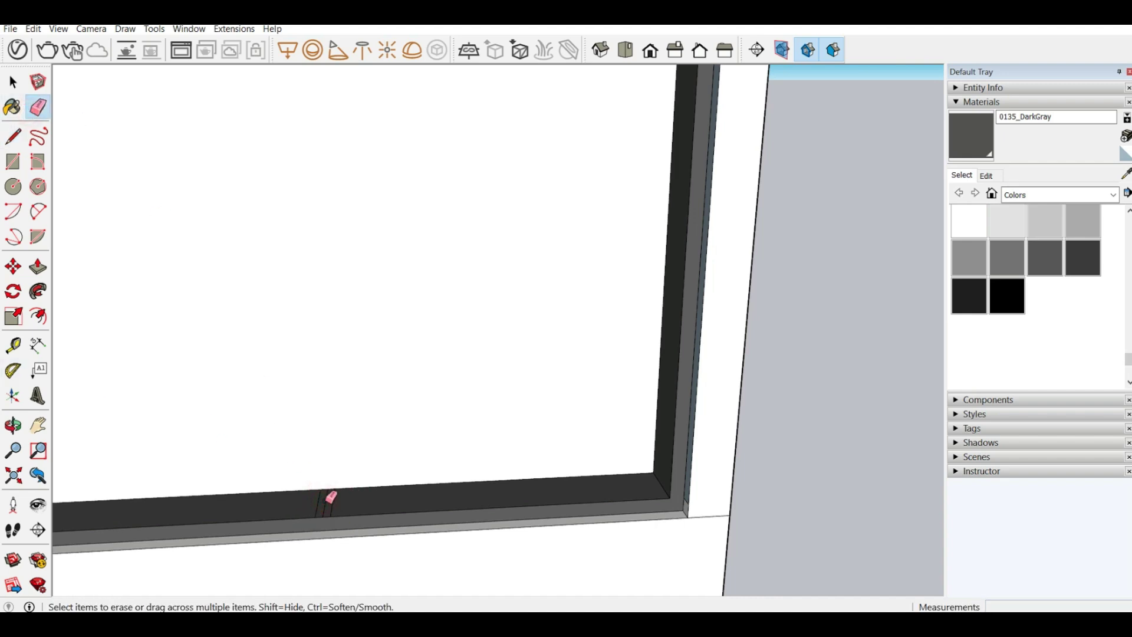
{"action": "scroll", "coordinate": [203, 416], "scroll_direction": "down", "scroll_amount": 2}
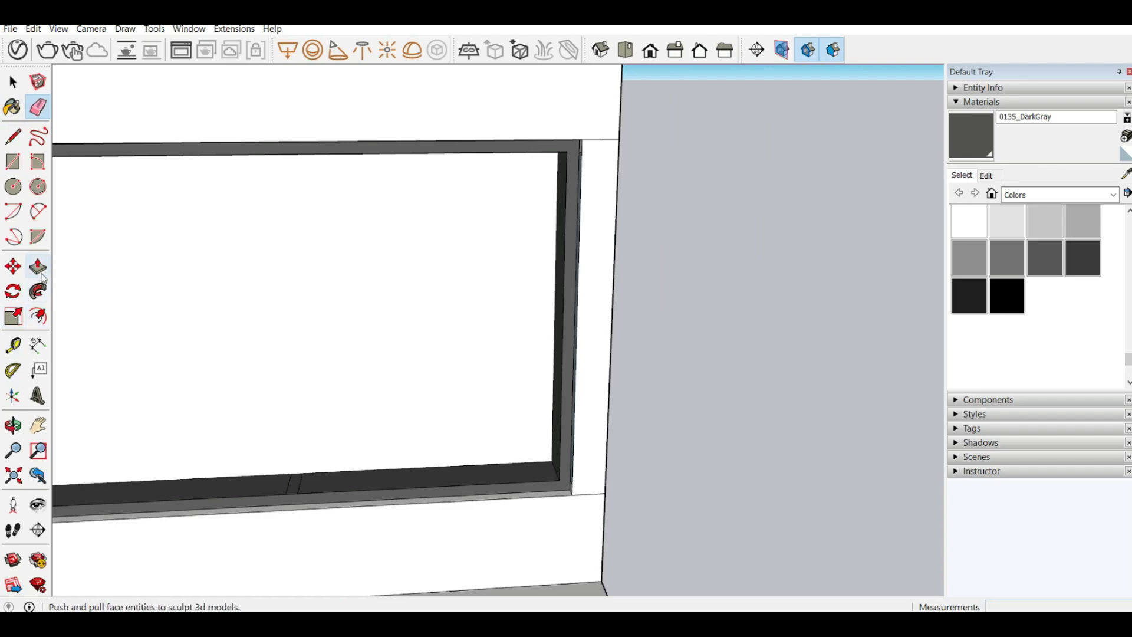
Push/Pull the narrow strip at the sill's middle up 4'10" to the frame's top, forming the window's central divider.
{"action": "left_click", "coordinate": [38, 267]}
{"action": "left_click", "coordinate": [298, 479]}
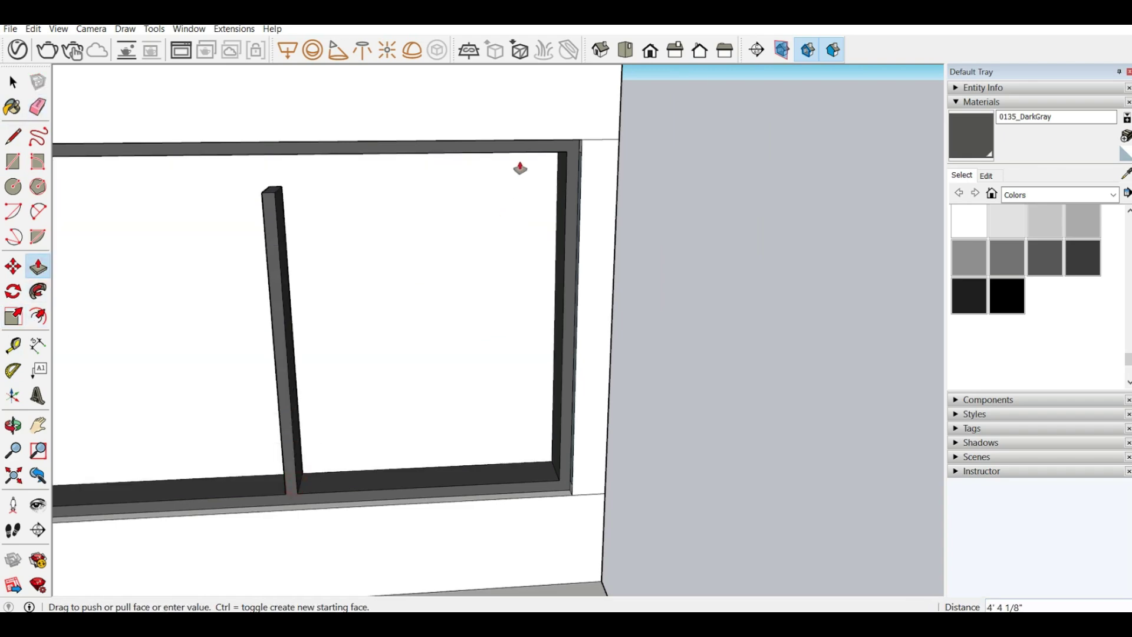
{"action": "left_click", "coordinate": [510, 164]}
{"action": "scroll", "coordinate": [737, 353], "scroll_direction": "down", "scroll_amount": 3}
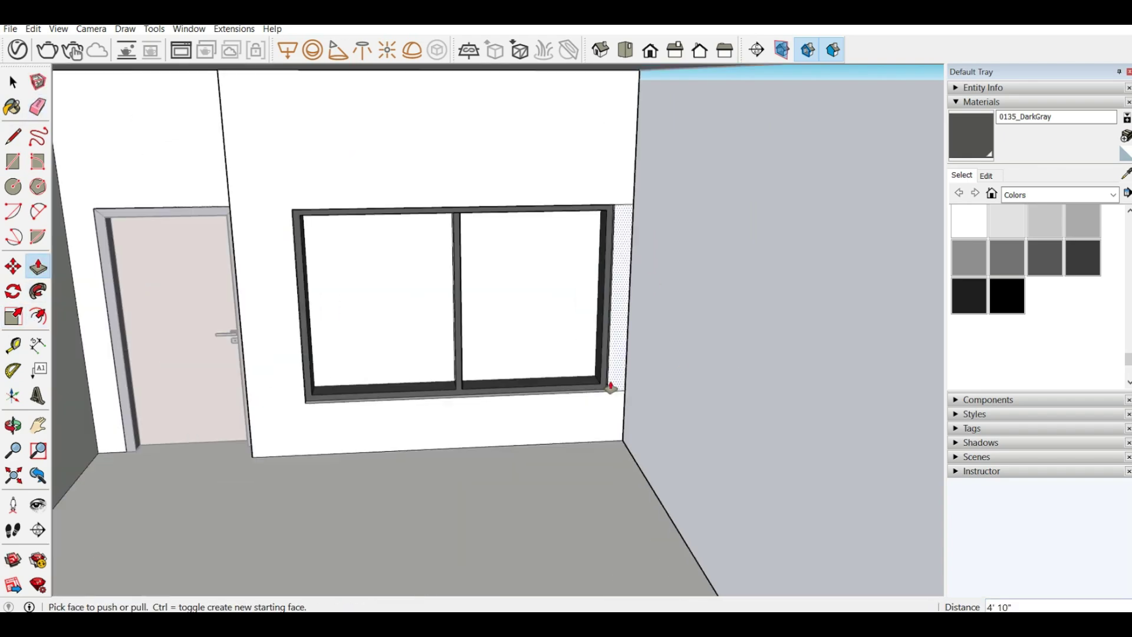
Erase the leftover wall edges running from the dark-framed window to the adjacent wall corner.
{"action": "scroll", "coordinate": [612, 387], "scroll_direction": "down", "scroll_amount": 5}
{"action": "middle_click_drag", "start_coordinate": [687, 333], "coordinate": [531, 326]}
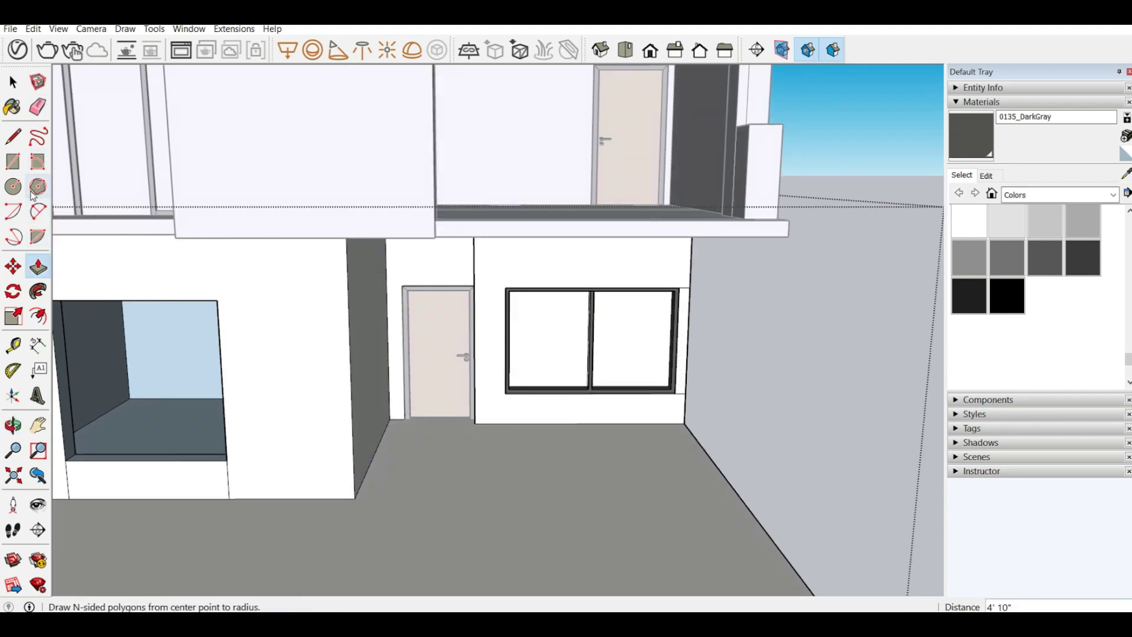
{"action": "left_click", "coordinate": [33, 112]}
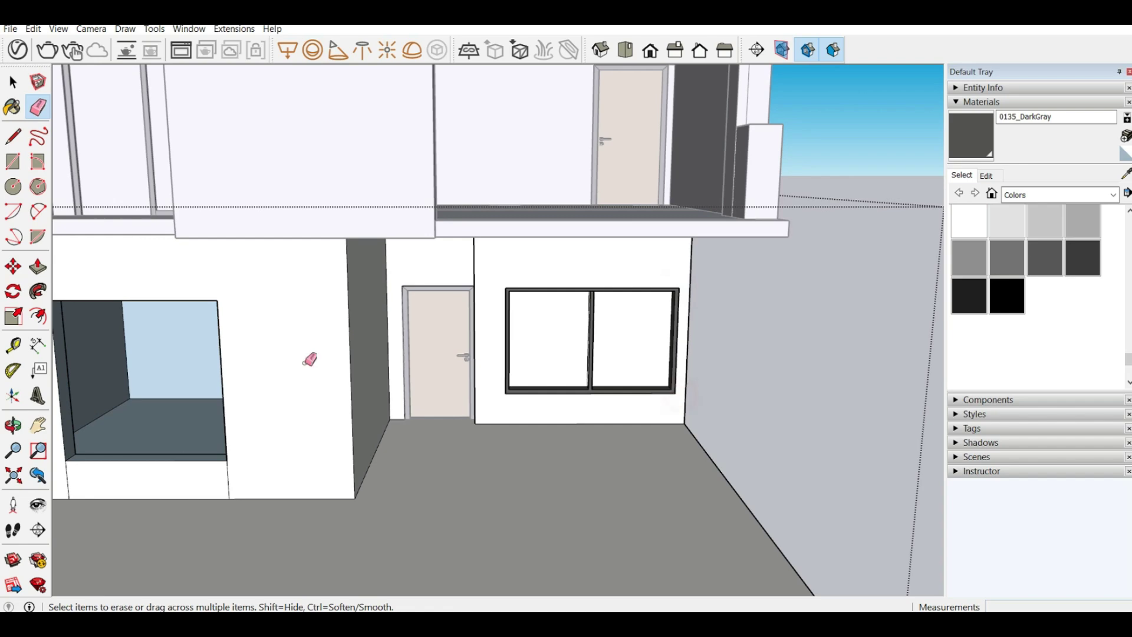
Undo the last lines drawn inside the unframed window opening in the projecting wall.
{"action": "mouse_move", "coordinate": [309, 359]}
{"action": "middle_mouse_down"}
{"action": "mouse_move", "coordinate": [283, 318]}
{"action": "mouse_move", "coordinate": [242, 298]}
{"action": "mouse_move", "coordinate": [231, 227]}
{"action": "middle_mouse_up"}
{"action": "scroll", "coordinate": [389, 365], "scroll_direction": "down", "scroll_amount": 3}
{"action": "middle_click_drag", "start_coordinate": [300, 247], "coordinate": [242, 347]}
{"action": "scroll", "coordinate": [87, 373], "scroll_direction": "up", "scroll_amount": 2}
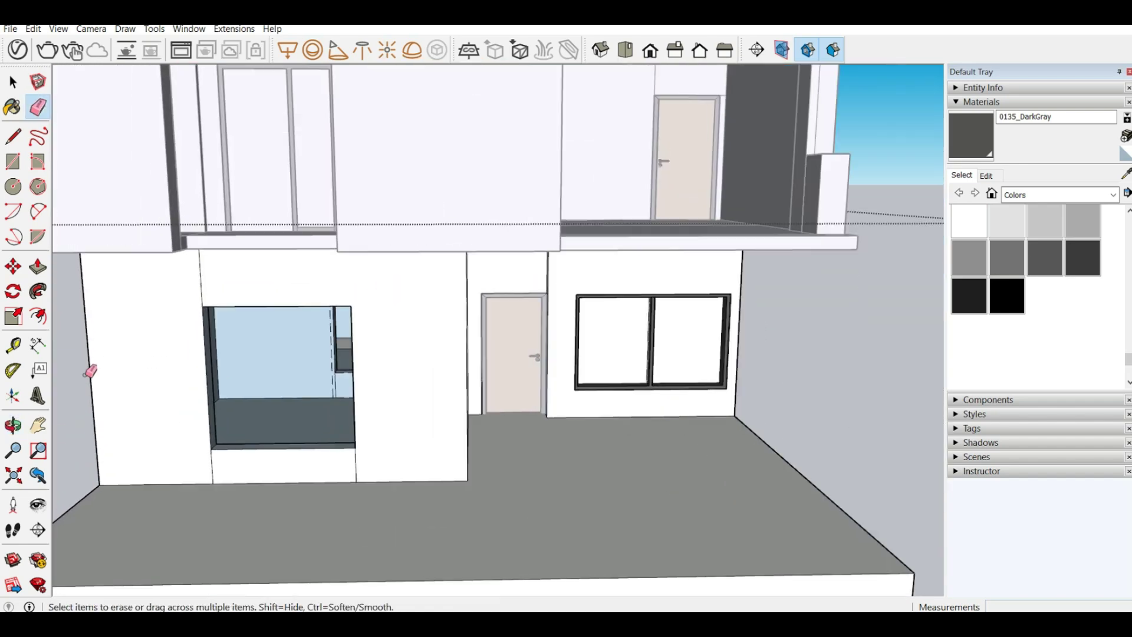
{"action": "scroll", "coordinate": [86, 375], "scroll_direction": "up", "scroll_amount": 1}
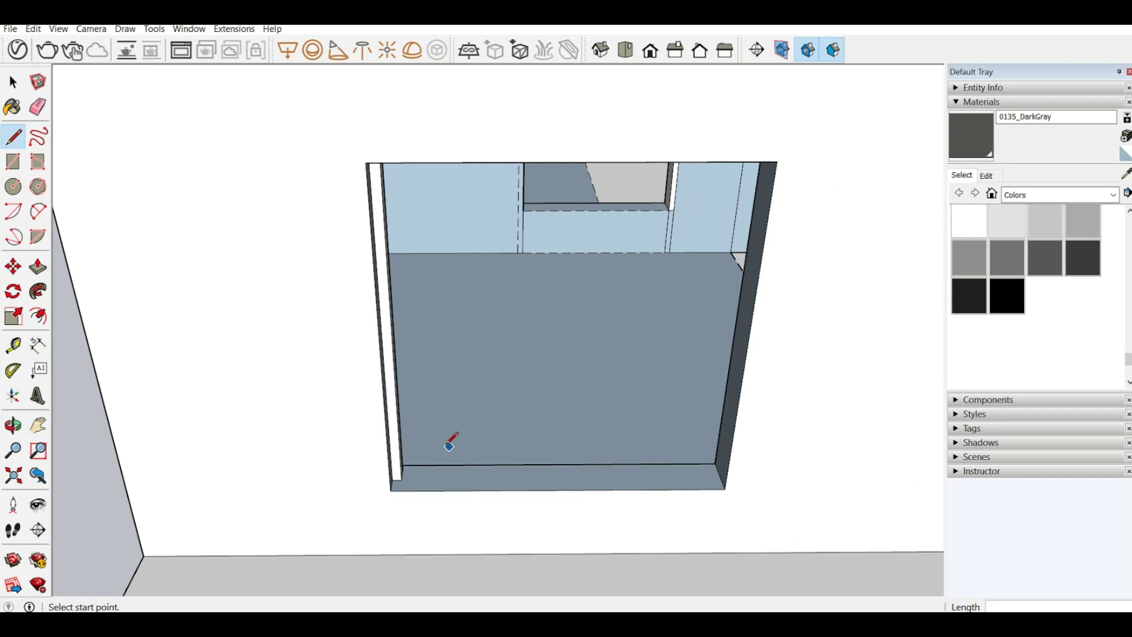
{"action": "middle_click_drag", "start_coordinate": [449, 447], "coordinate": [252, 409]}
{"action": "key", "text": "ctrl+z"}
{"action": "key", "text": "ctrl+z"}
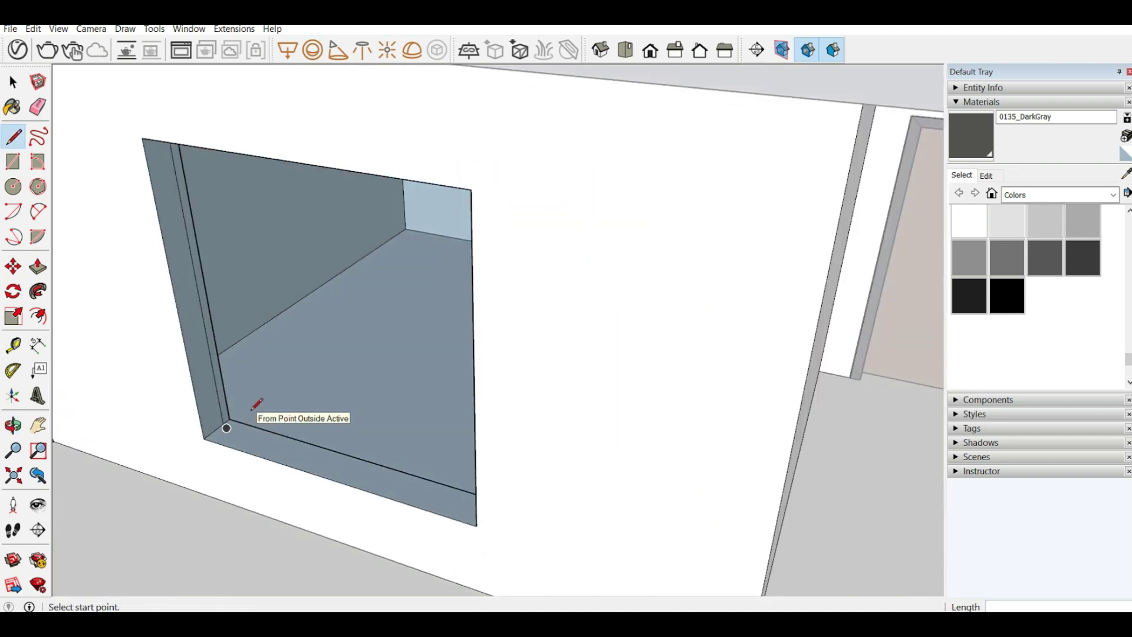
{"action": "scroll", "coordinate": [283, 425], "scroll_direction": "down", "scroll_amount": 5}
{"action": "scroll", "coordinate": [247, 448], "scroll_direction": "up", "scroll_amount": 6}
{"action": "scroll", "coordinate": [248, 452], "scroll_direction": "up", "scroll_amount": 2}
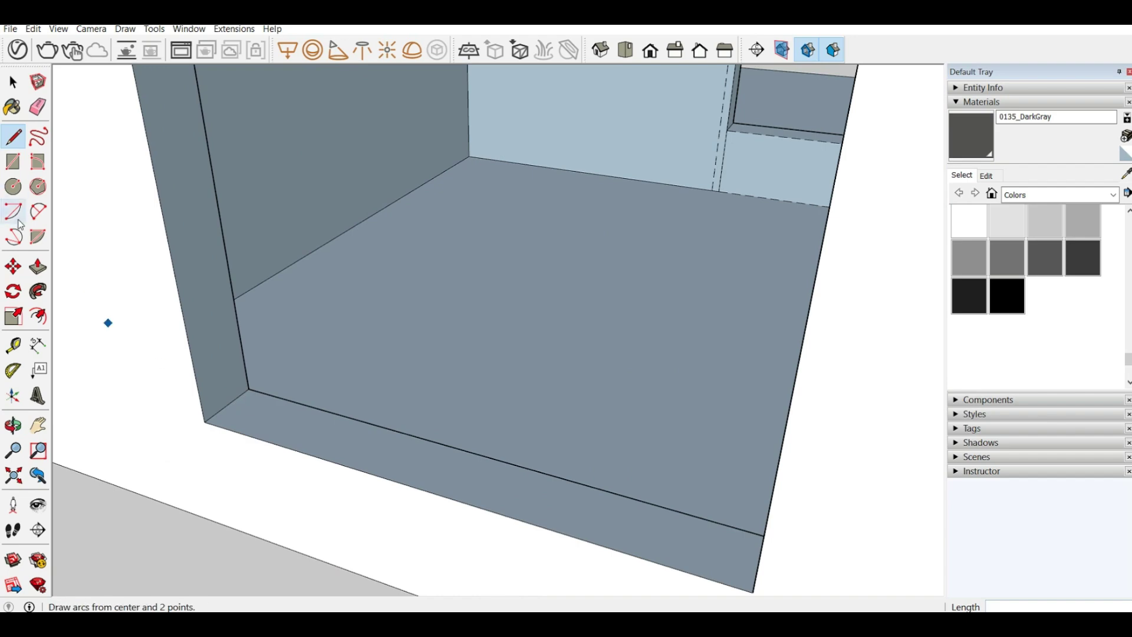
Draw a rectangle across the unframed window opening, from the depth midpoint of a lower corner to that of the opposite upper corner.
{"action": "left_click", "coordinate": [12, 160]}
{"action": "middle_click_drag", "start_coordinate": [545, 330], "coordinate": [825, 347]}
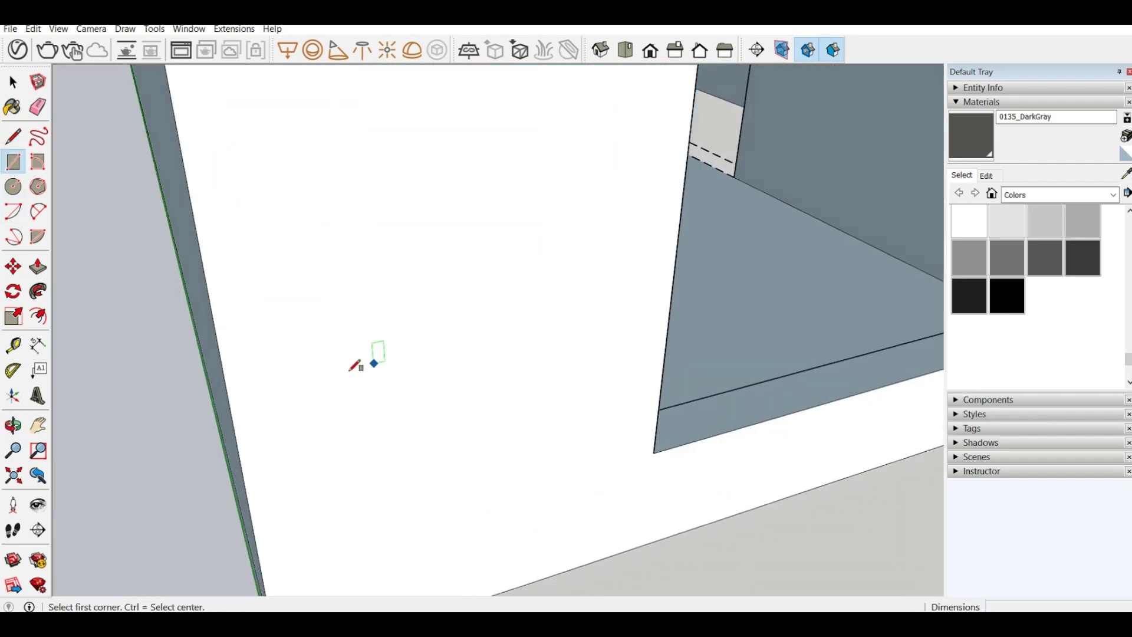
{"action": "scroll", "coordinate": [356, 366], "scroll_direction": "down", "scroll_amount": 4}
{"action": "scroll", "coordinate": [637, 318], "scroll_direction": "up", "scroll_amount": 3}
{"action": "left_click", "coordinate": [759, 369]}
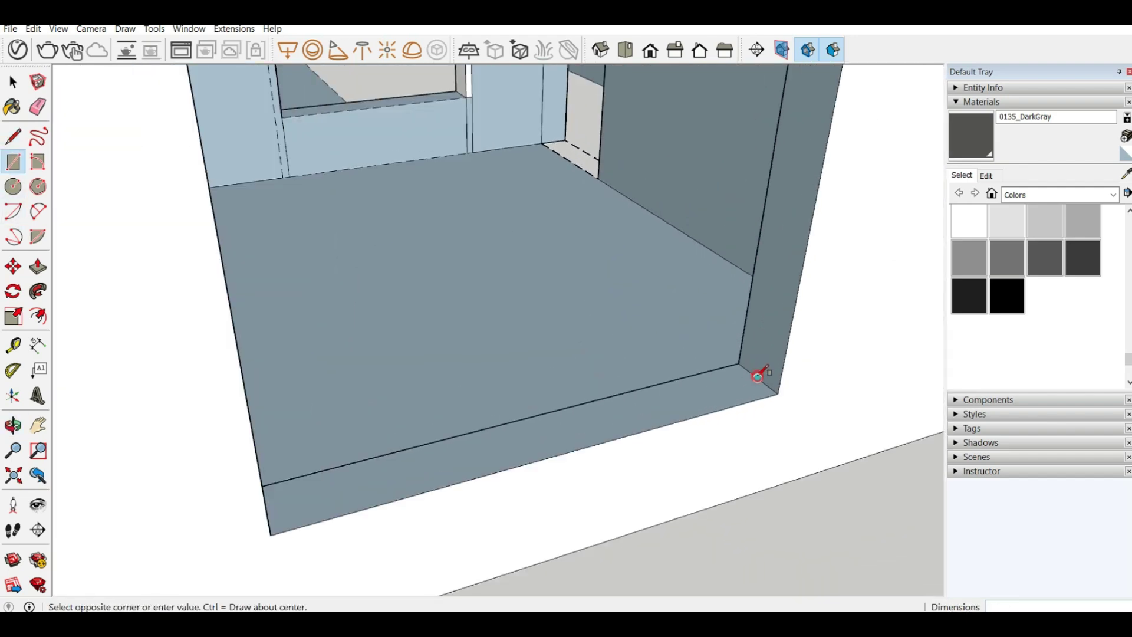
{"action": "scroll", "coordinate": [189, 384], "scroll_direction": "down", "scroll_amount": 5}
{"action": "middle_click_drag", "start_coordinate": [301, 314], "coordinate": [82, 121]}
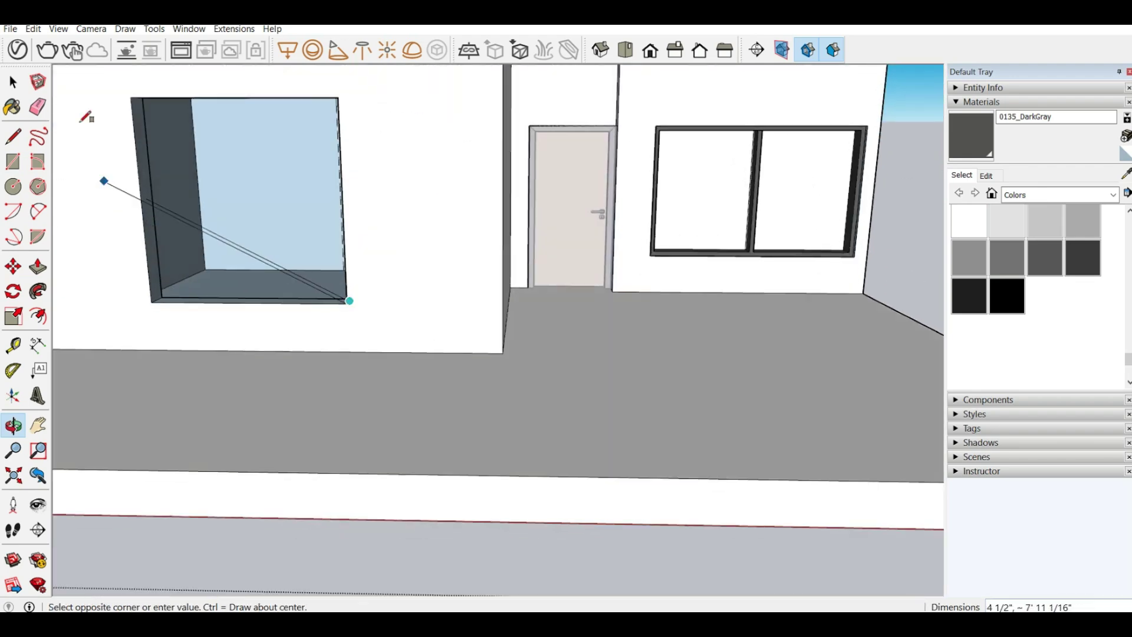
{"action": "scroll", "coordinate": [97, 84], "scroll_direction": "up", "scroll_amount": 4}
{"action": "scroll", "coordinate": [198, 115], "scroll_direction": "up", "scroll_amount": 3}
{"action": "scroll", "coordinate": [206, 131], "scroll_direction": "down", "scroll_amount": 2}
{"action": "scroll", "coordinate": [160, 131], "scroll_direction": "down", "scroll_amount": 2}
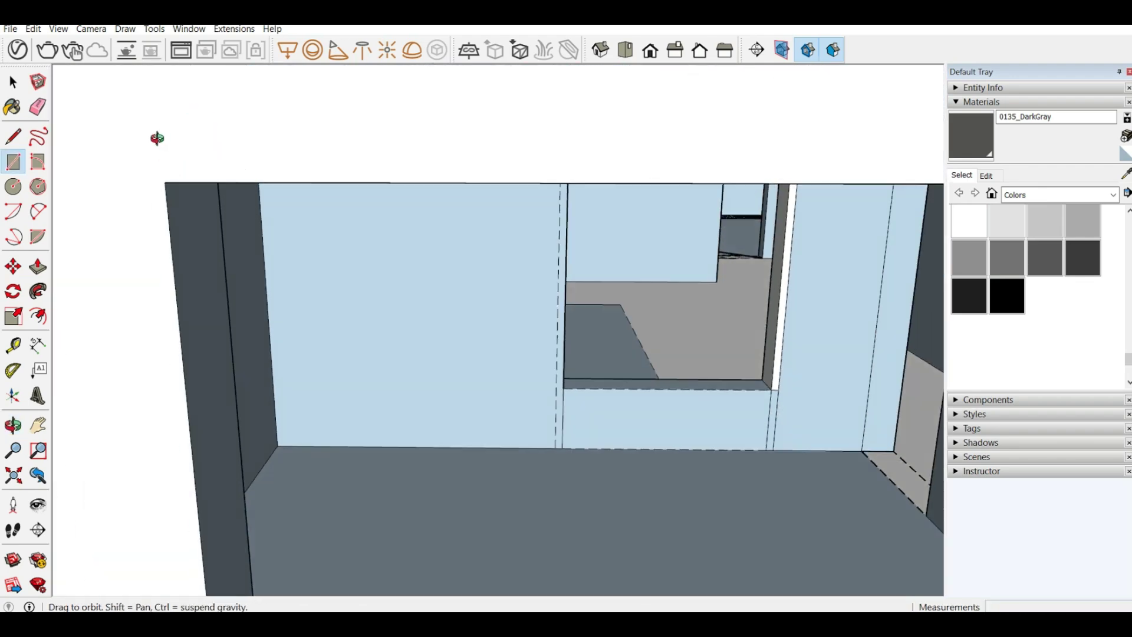
{"action": "scroll", "coordinate": [168, 178], "scroll_direction": "up", "scroll_amount": 5}
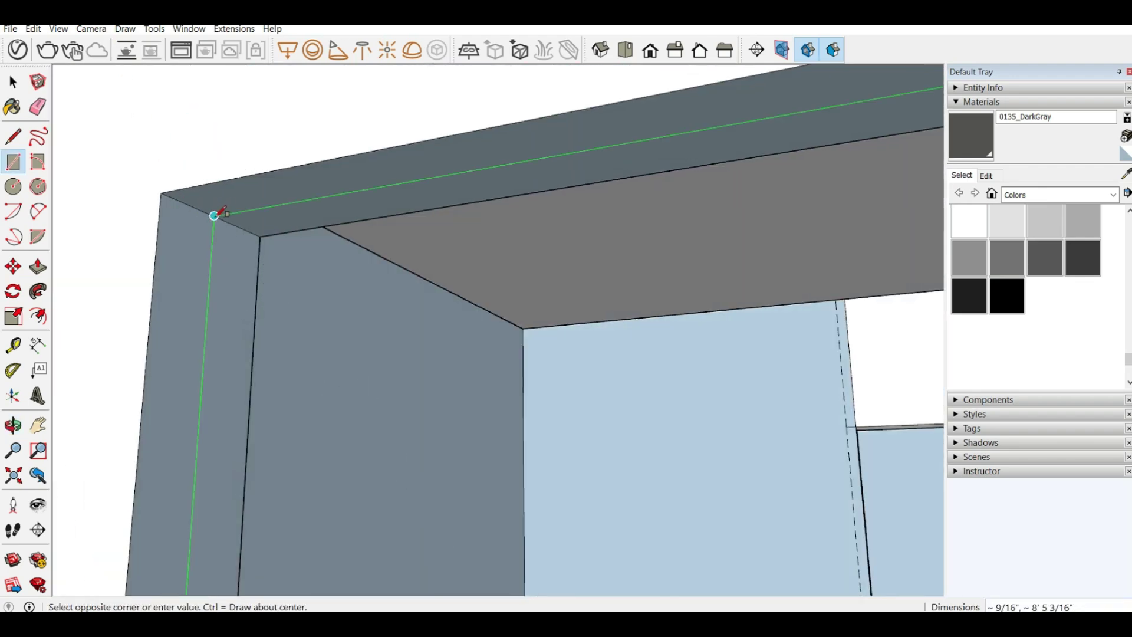
{"action": "left_click", "coordinate": [214, 217]}
Reverse the new face filling the window opening, and delete it while keeping its border edges.
{"action": "middle_click_drag", "start_coordinate": [194, 245], "coordinate": [386, 321]}
{"action": "right_click", "coordinate": [386, 320]}
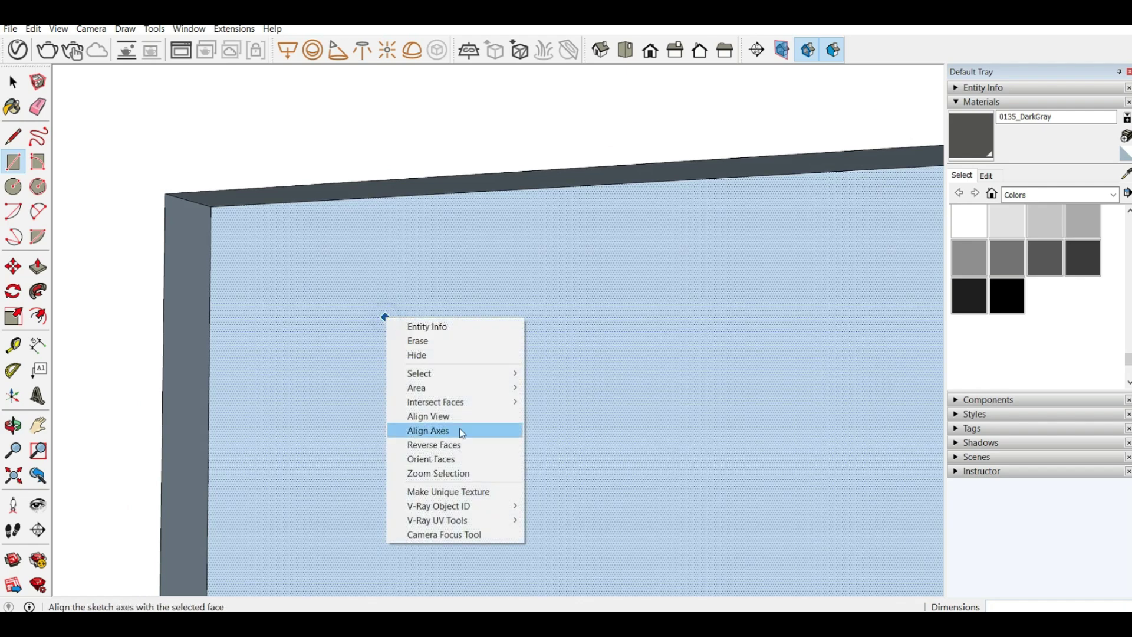
{"action": "left_click", "coordinate": [459, 449]}
{"action": "scroll", "coordinate": [136, 337], "scroll_direction": "down", "scroll_amount": 2}
{"action": "scroll", "coordinate": [136, 336], "scroll_direction": "down", "scroll_amount": 3}
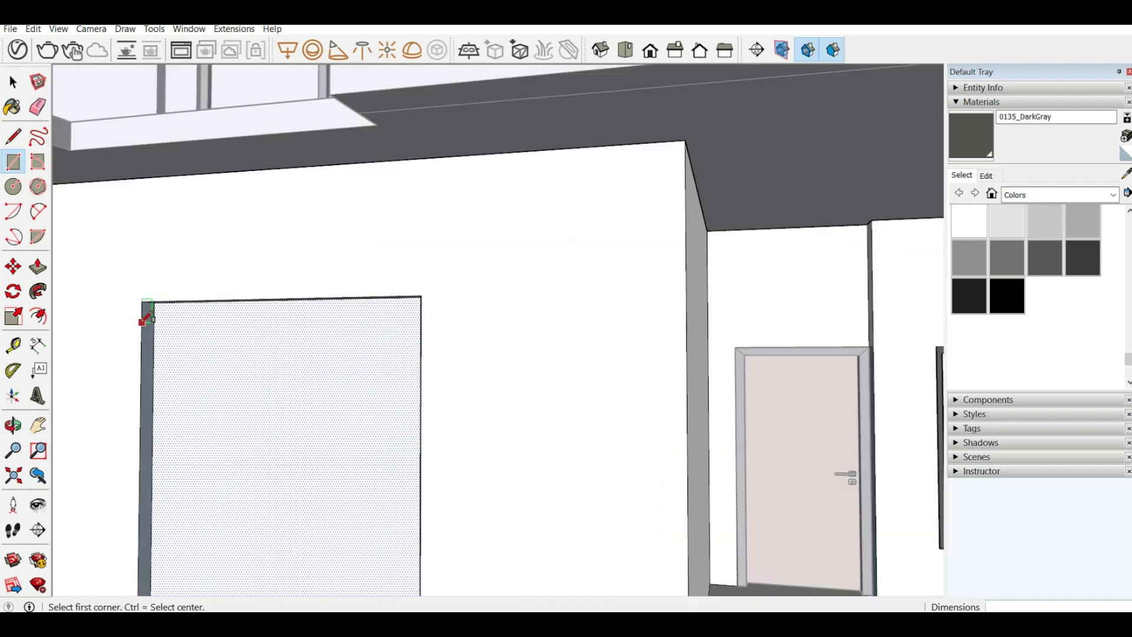
{"action": "right_click", "coordinate": [234, 429]}
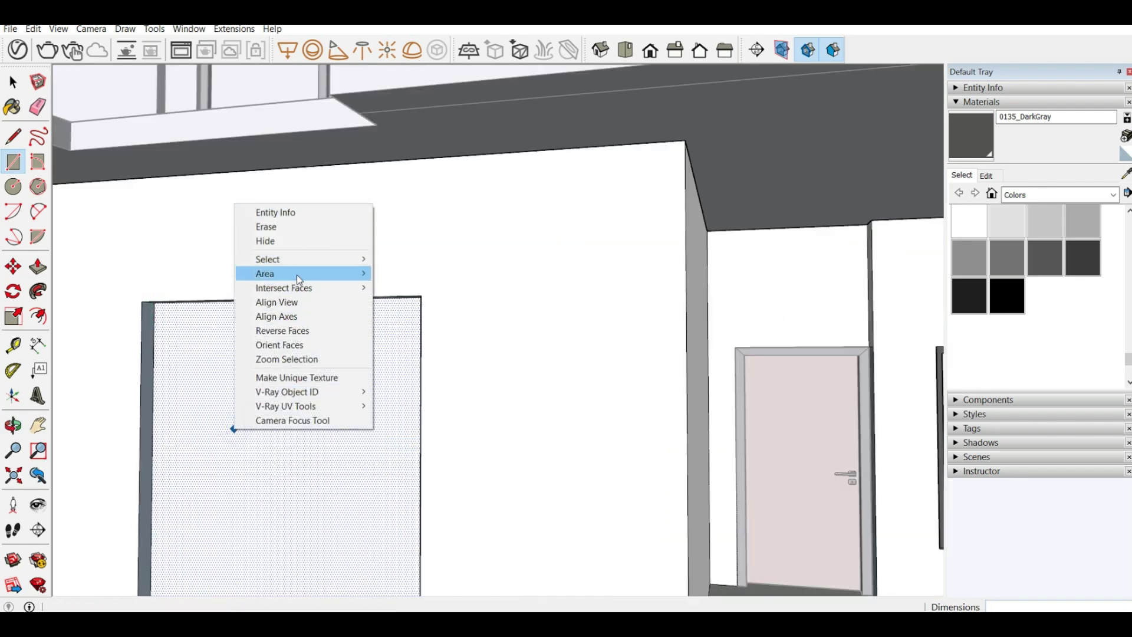
{"action": "left_click", "coordinate": [268, 227]}
Draw lines across the sill from the midpoint of its middle edge, 2" inward and 2 1/4" outward.
{"action": "scroll", "coordinate": [296, 253], "scroll_direction": "down", "scroll_amount": 3}
{"action": "middle_click_drag", "start_coordinate": [263, 386], "coordinate": [198, 513]}
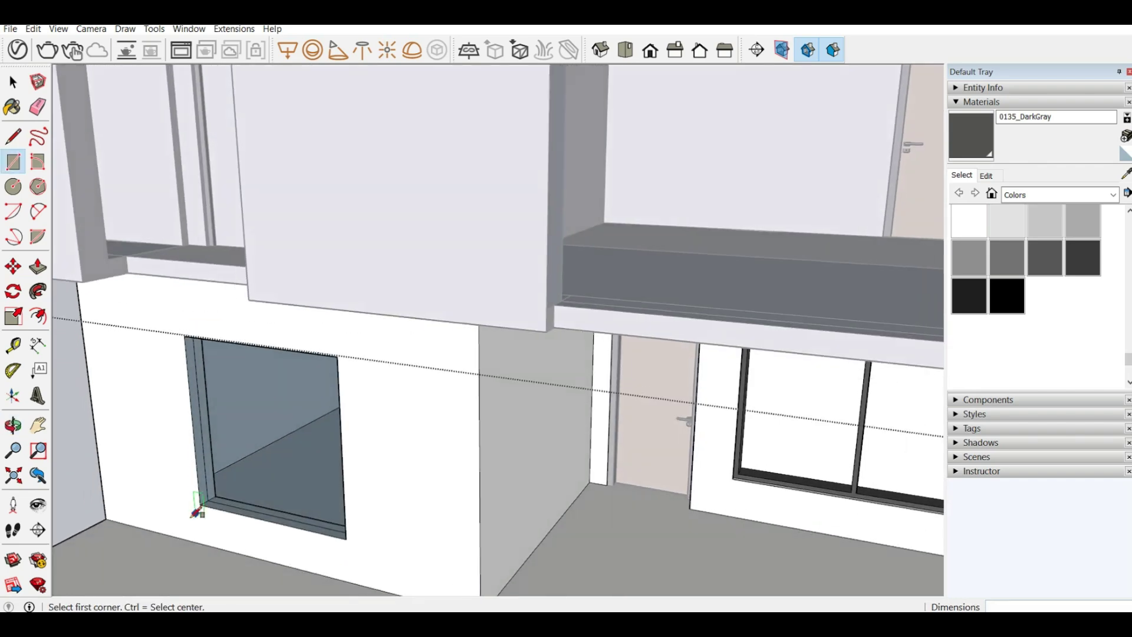
{"action": "scroll", "coordinate": [200, 514], "scroll_direction": "up", "scroll_amount": 4}
{"action": "scroll", "coordinate": [272, 517], "scroll_direction": "up", "scroll_amount": 2}
{"action": "middle_click_drag", "start_coordinate": [273, 515], "coordinate": [84, 471]}
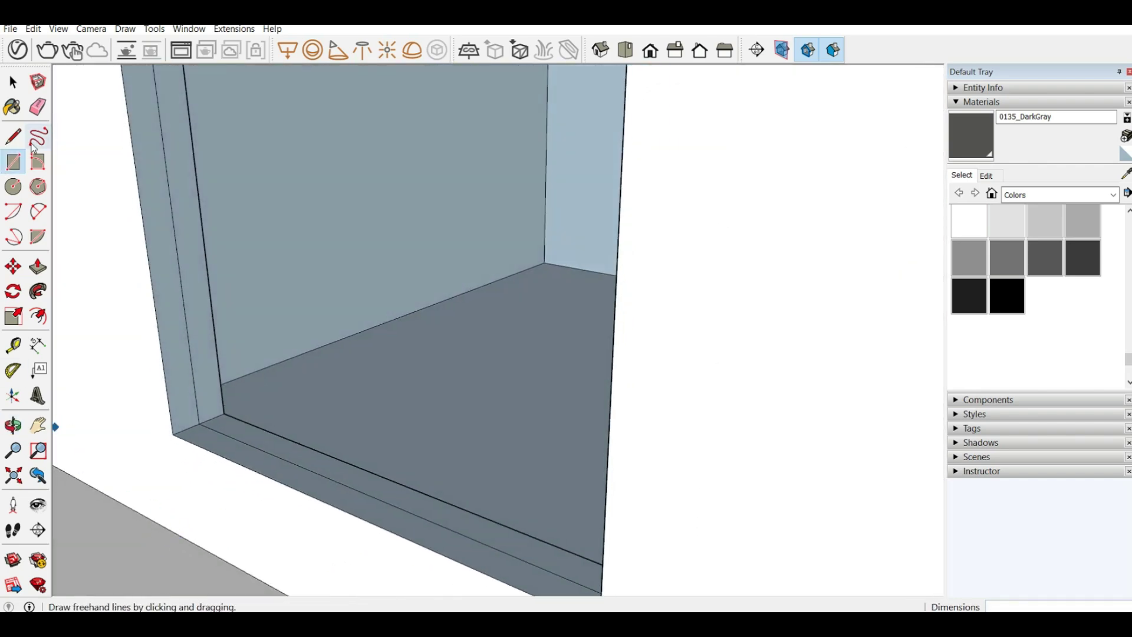
{"action": "left_click", "coordinate": [13, 136]}
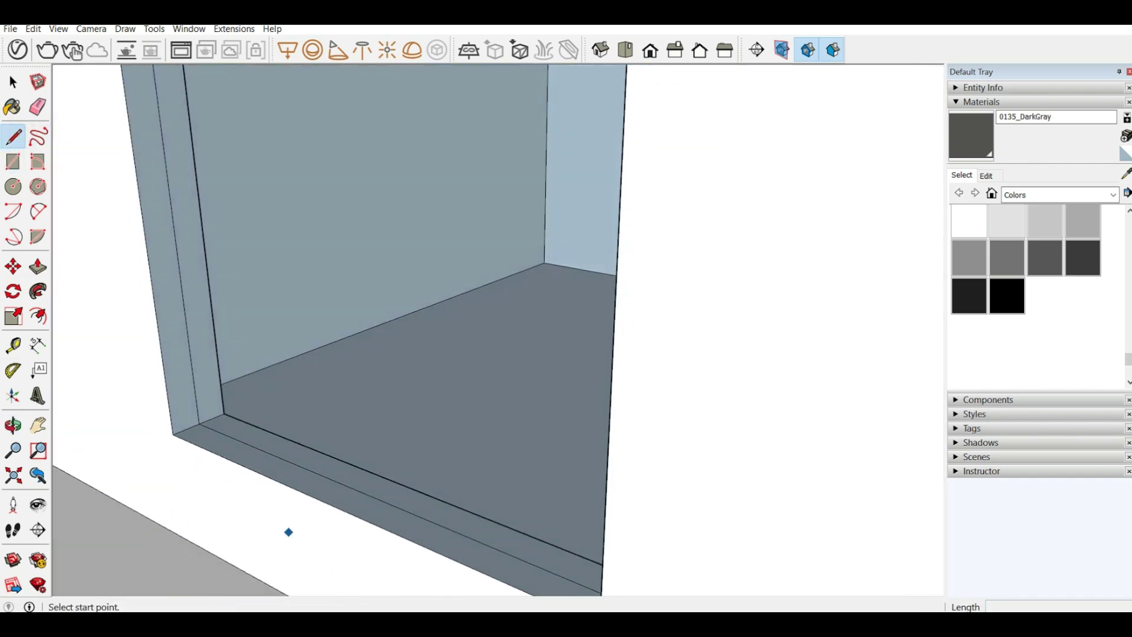
{"action": "left_click", "coordinate": [372, 496]}
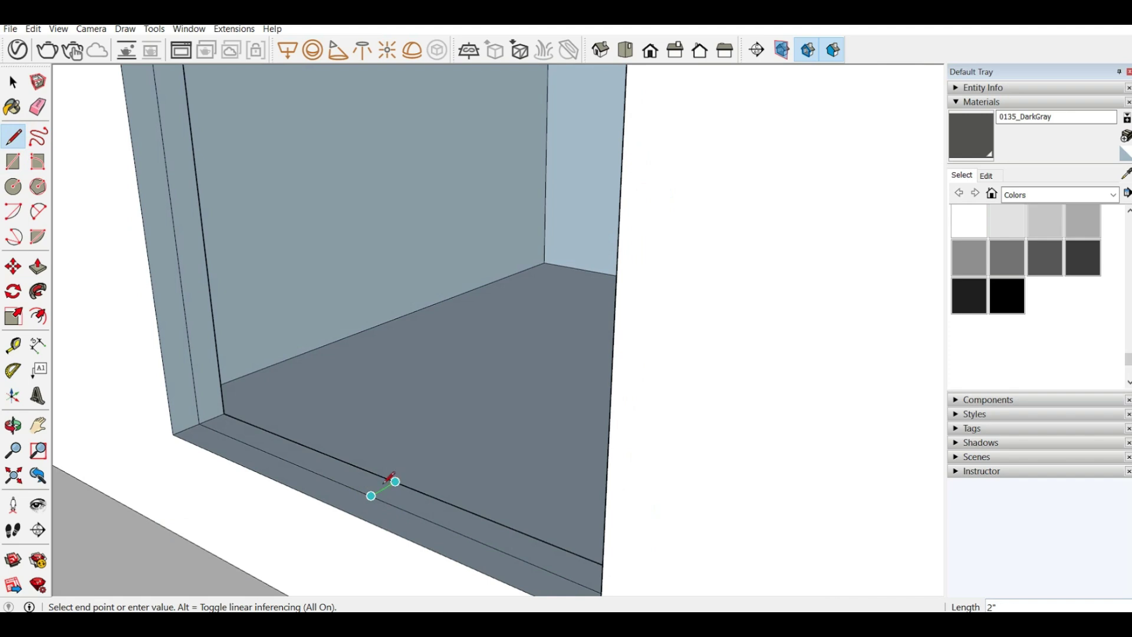
{"action": "left_click", "coordinate": [382, 489]}
{"action": "key", "text": "Escape"}
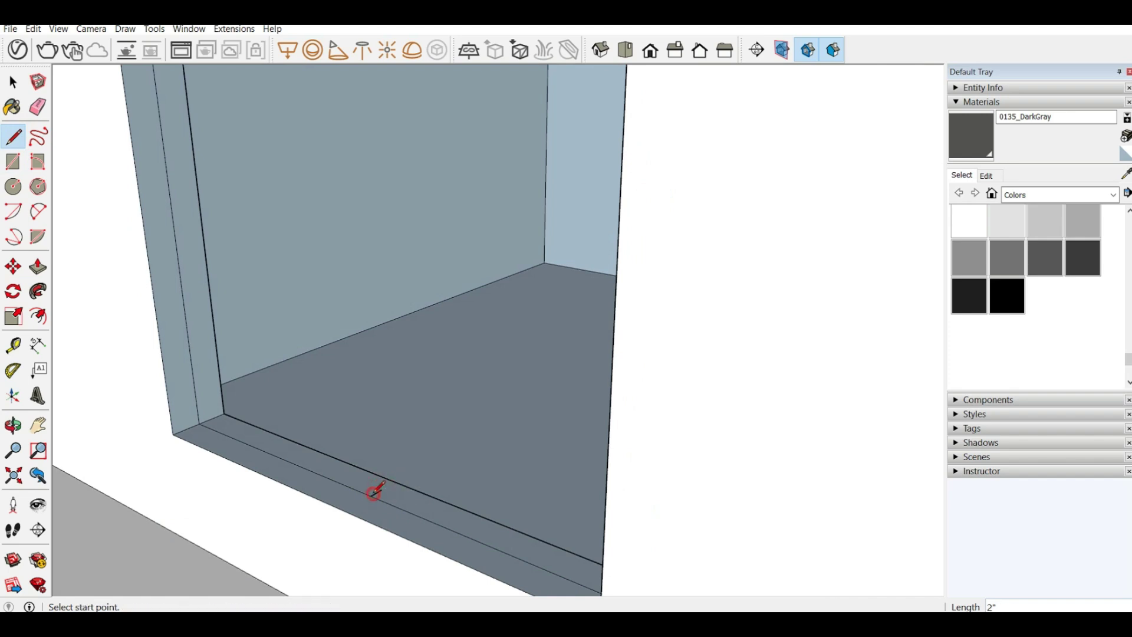
{"action": "left_click", "coordinate": [371, 496]}
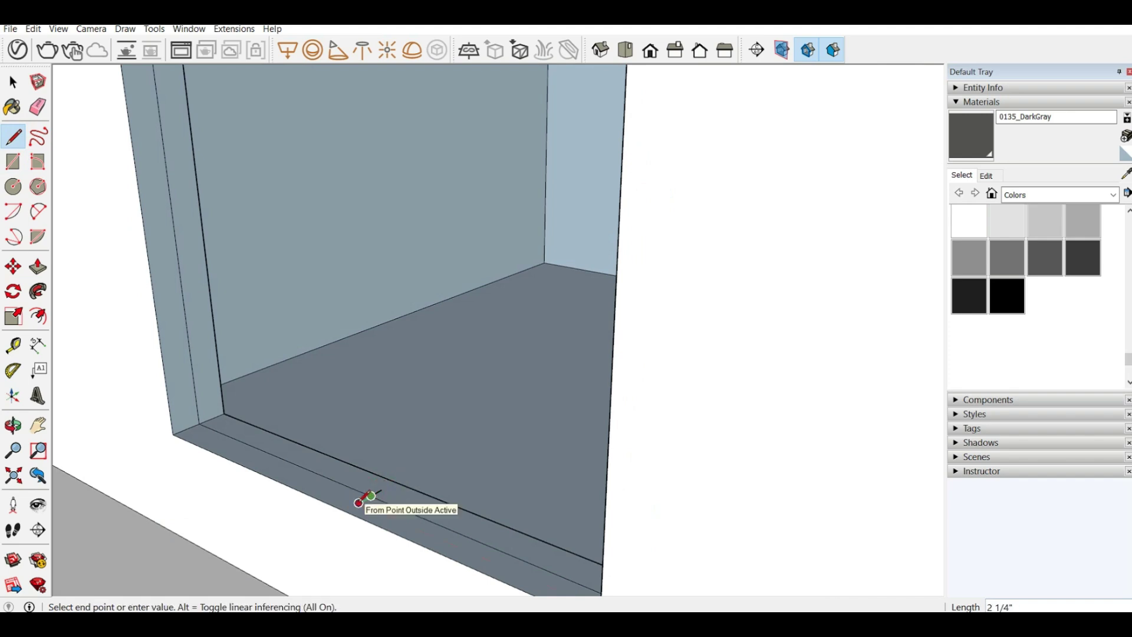
{"action": "left_click", "coordinate": [359, 502]}
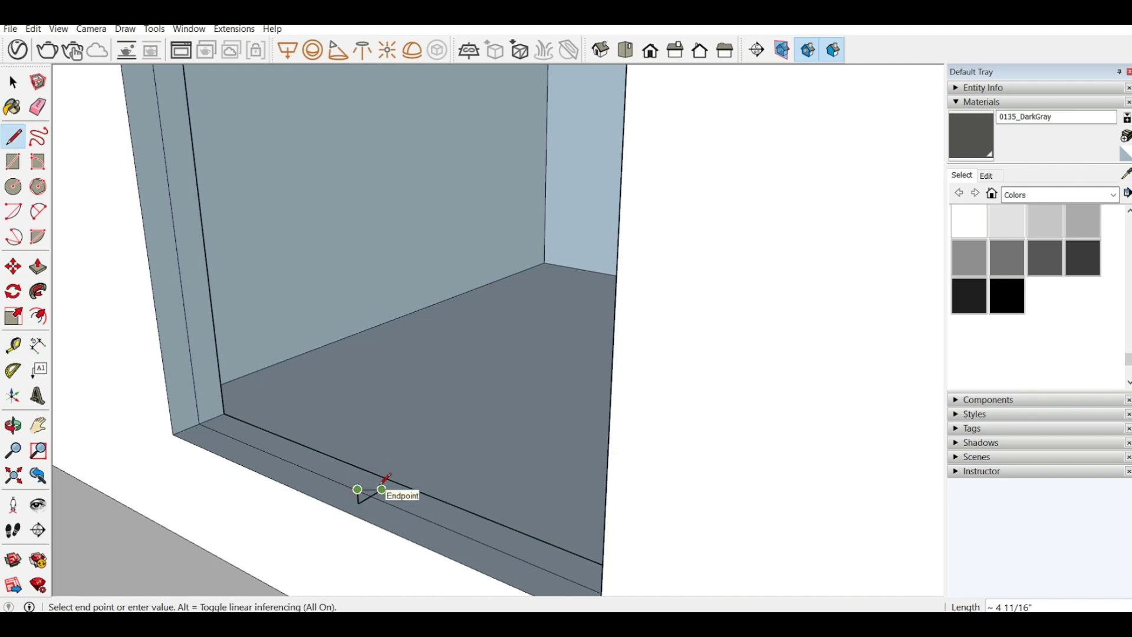
Draw the remaining edges above the line across the sill to close an upright rectangular profile, 2" high.
{"action": "middle_click_drag", "start_coordinate": [380, 472], "coordinate": [340, 456]}
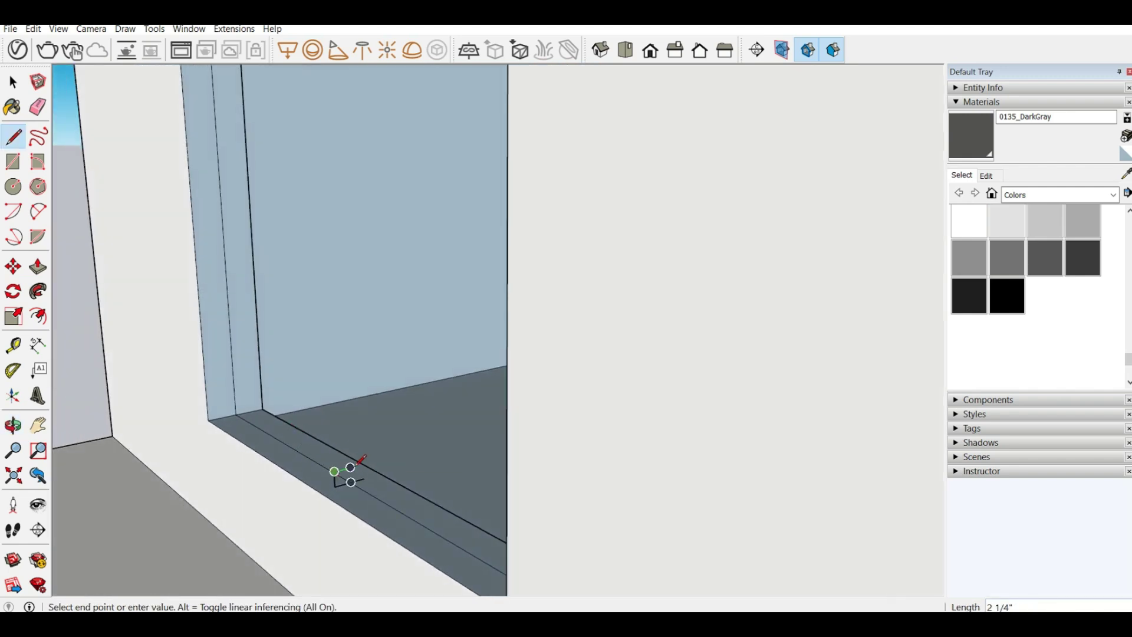
{"action": "left_click", "coordinate": [352, 477]}
{"action": "scroll", "coordinate": [344, 474], "scroll_direction": "up", "scroll_amount": 3}
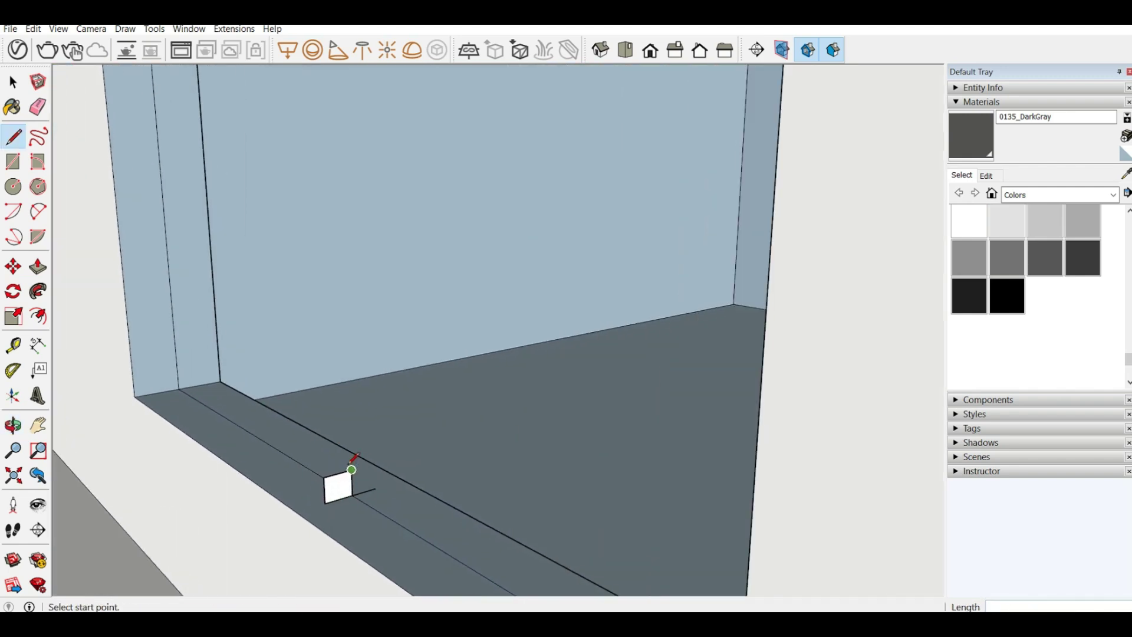
{"action": "left_click", "coordinate": [351, 470]}
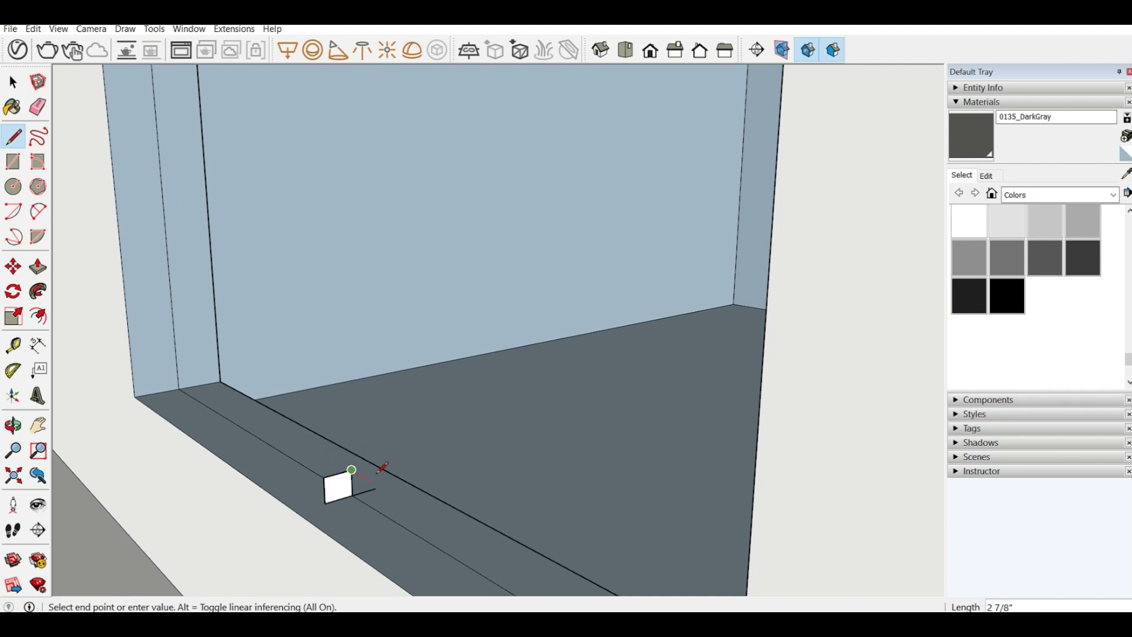
{"action": "middle_click_drag", "start_coordinate": [375, 464], "coordinate": [404, 398]}
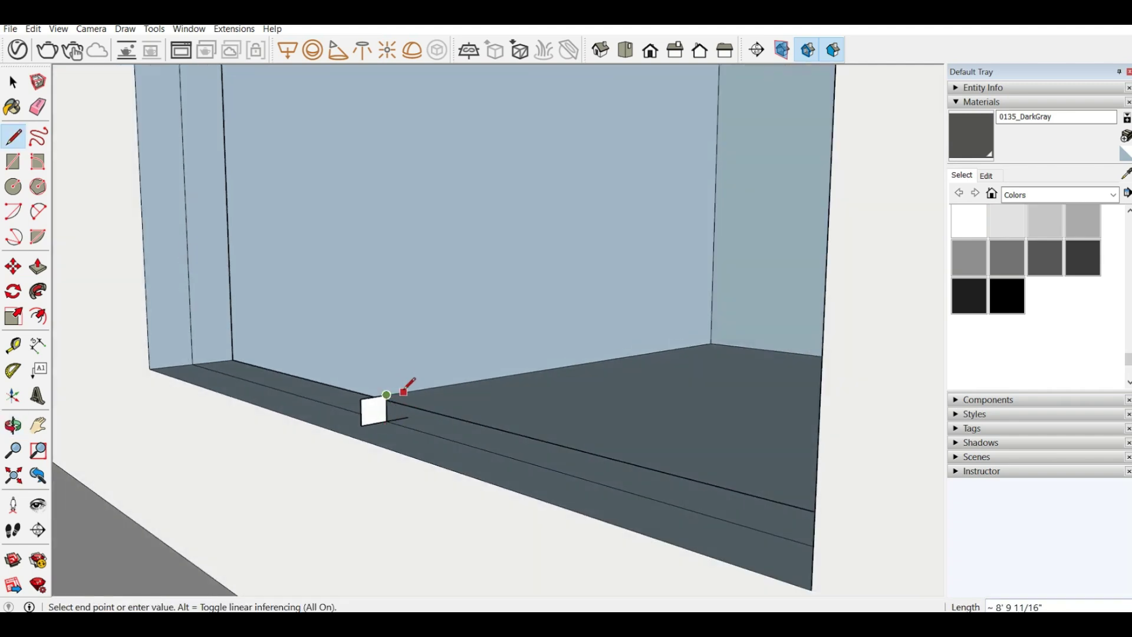
{"action": "mouse_move", "coordinate": [405, 392]}
{"action": "middle_mouse_down"}
{"action": "mouse_move", "coordinate": [434, 457]}
{"action": "mouse_move", "coordinate": [639, 500]}
{"action": "mouse_move", "coordinate": [492, 455]}
{"action": "middle_mouse_up"}
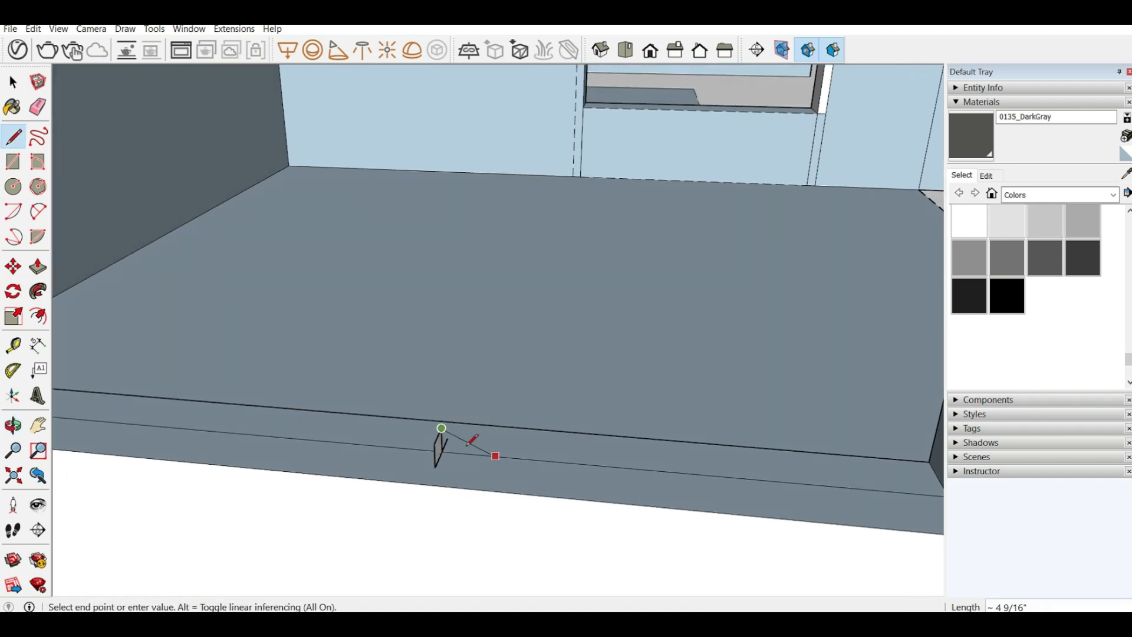
{"action": "middle_click_drag", "start_coordinate": [446, 425], "coordinate": [253, 537]}
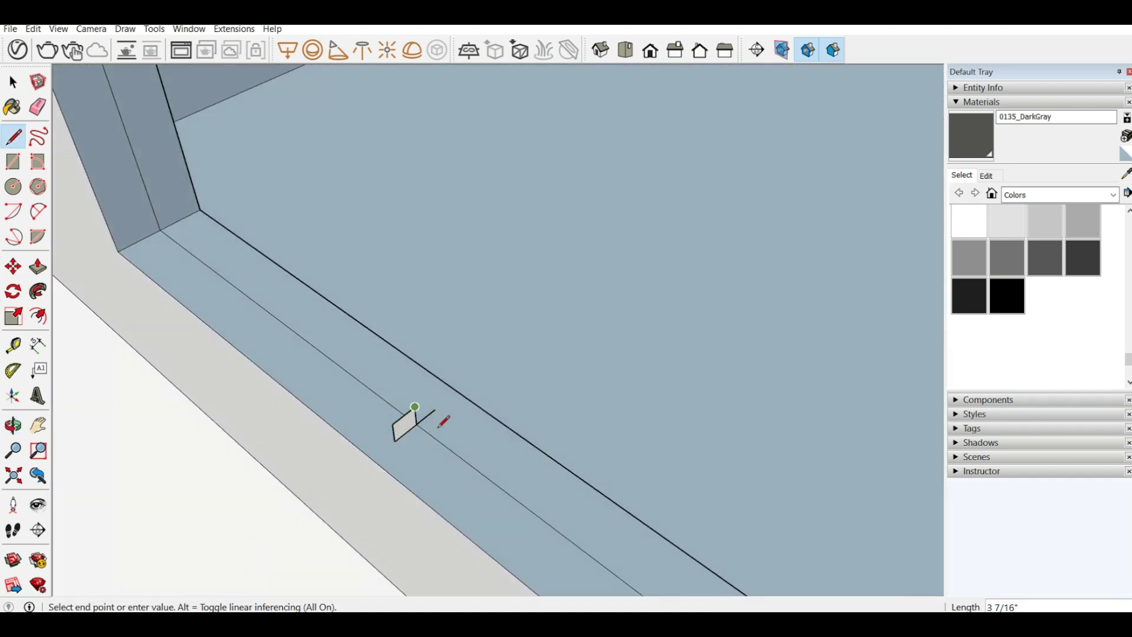
{"action": "left_click", "coordinate": [435, 393]}
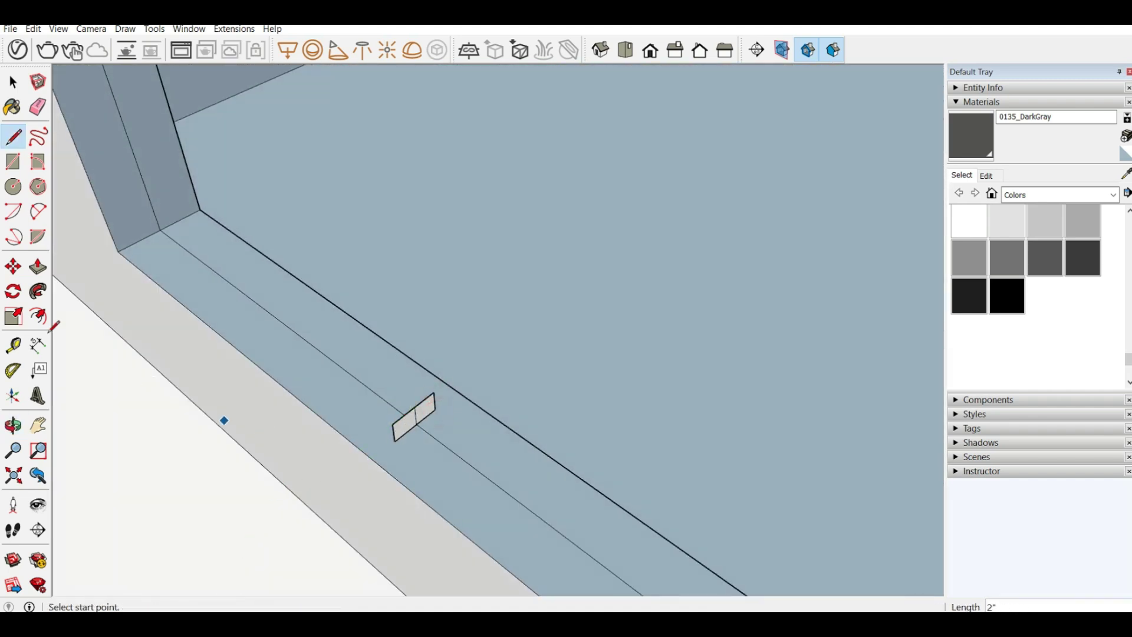
Erase the edge dividing the upright profile on the sill to make it a single face.
{"action": "left_click", "coordinate": [38, 107]}
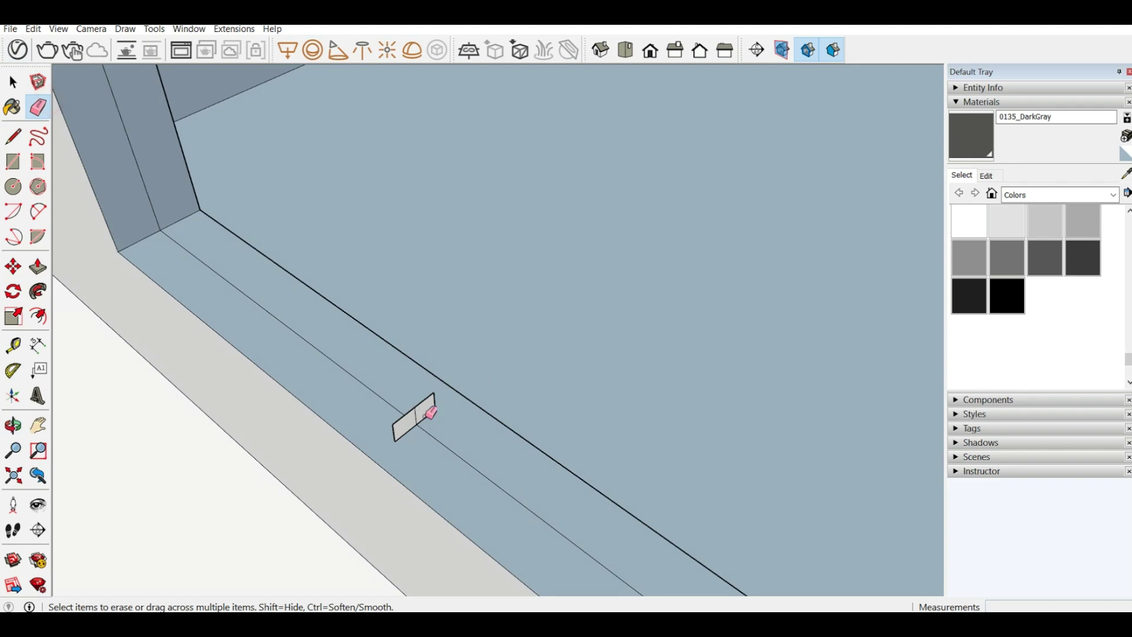
{"action": "scroll", "coordinate": [413, 383], "scroll_direction": "down", "scroll_amount": 2}
{"action": "scroll", "coordinate": [483, 399], "scroll_direction": "down", "scroll_amount": 2}
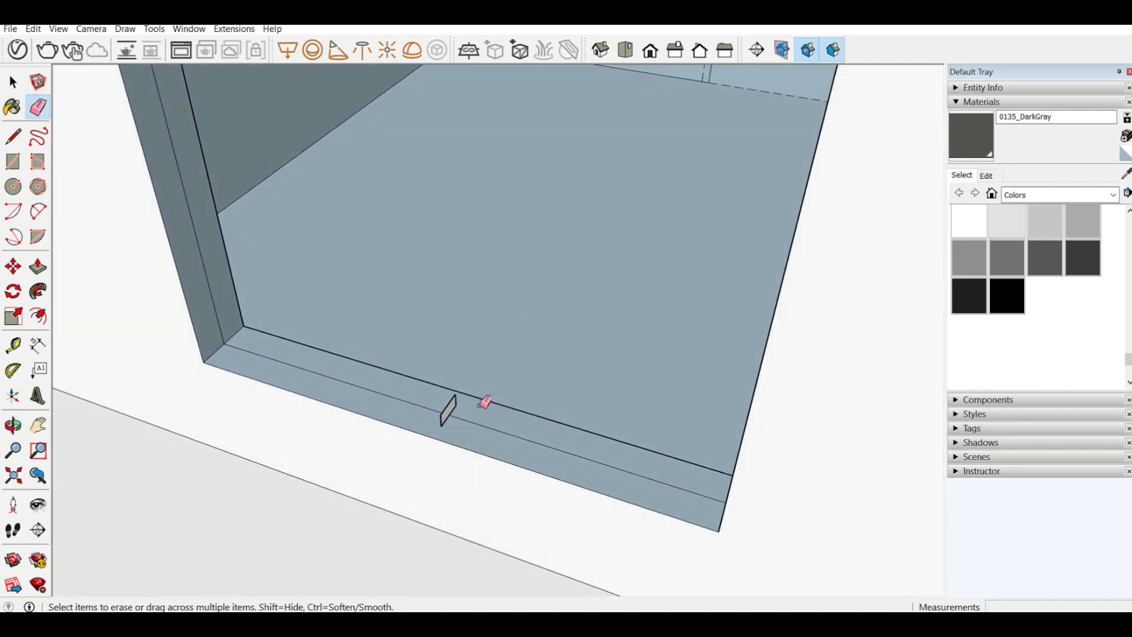
{"action": "scroll", "coordinate": [238, 455], "scroll_direction": "down", "scroll_amount": 2}
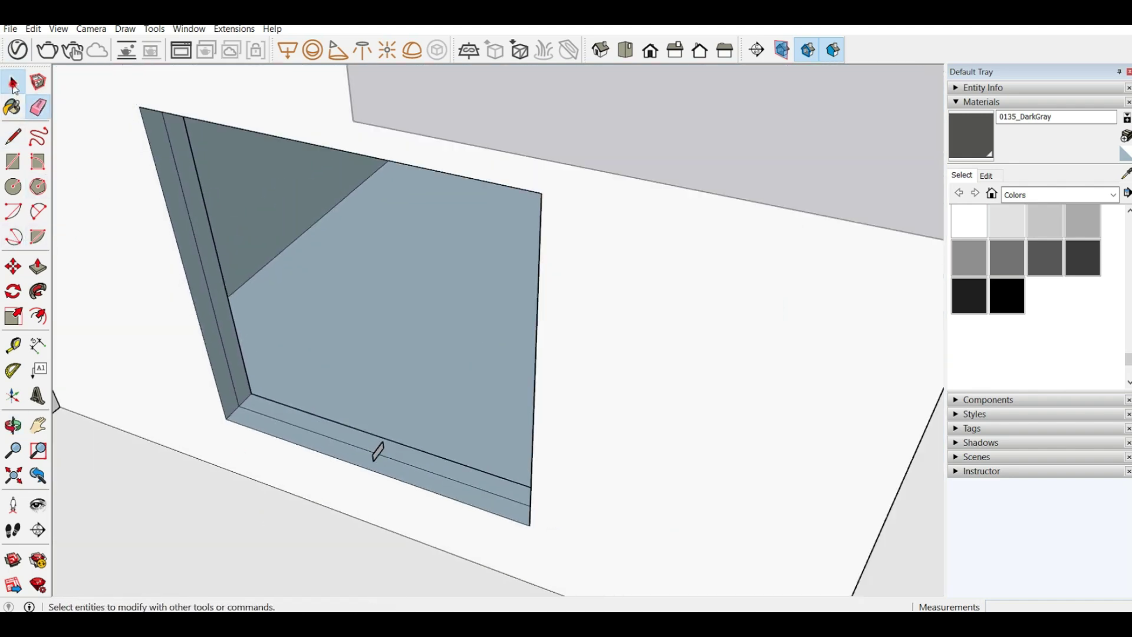
Select the depth-midline edges around the window opening as the path, and sweep the sill profile along them with Follow Me.
{"action": "left_click", "coordinate": [13, 82]}
{"action": "left_click", "coordinate": [301, 430]}
{"action": "middle_click_drag", "start_coordinate": [322, 423], "coordinate": [647, 496]}
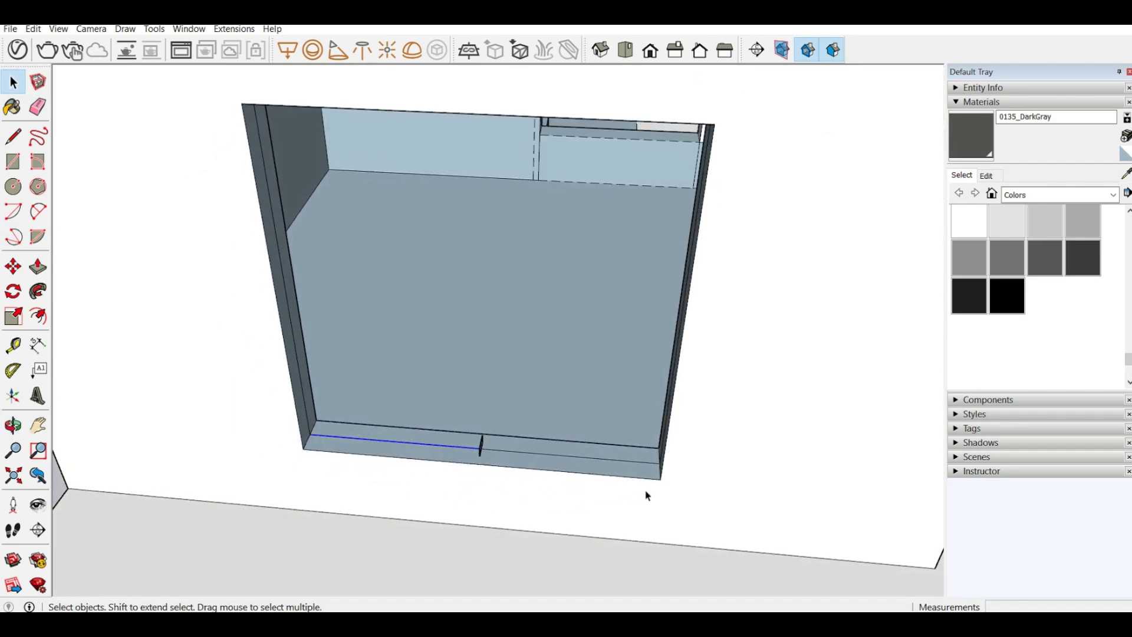
{"action": "middle_click_drag", "start_coordinate": [396, 420], "coordinate": [705, 327]}
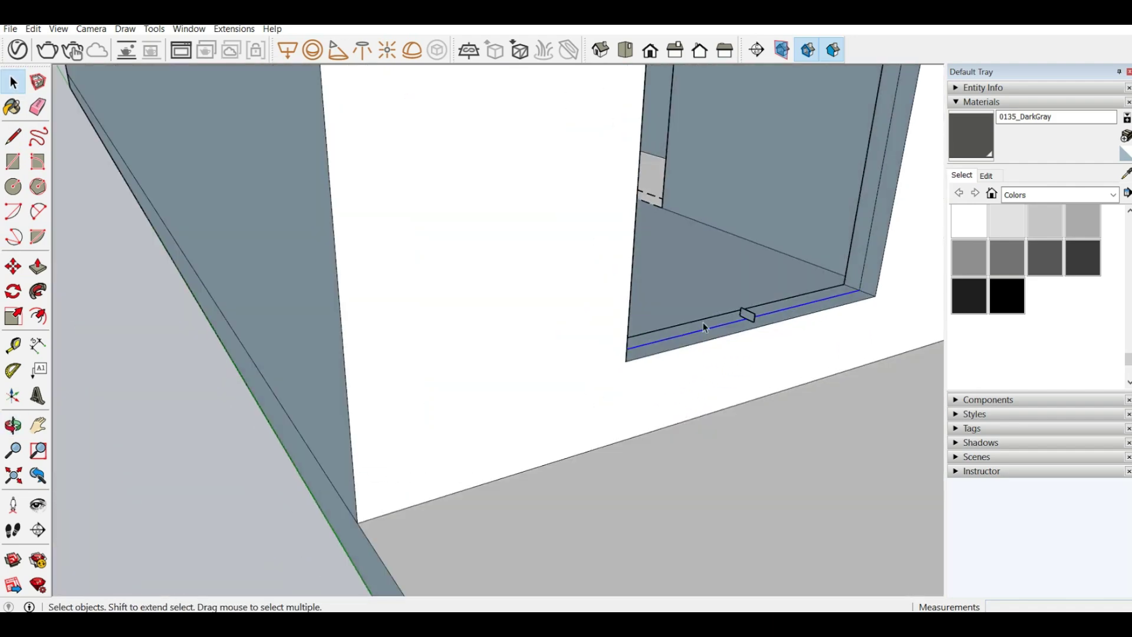
{"action": "middle_click_drag", "start_coordinate": [875, 204], "coordinate": [108, 351]}
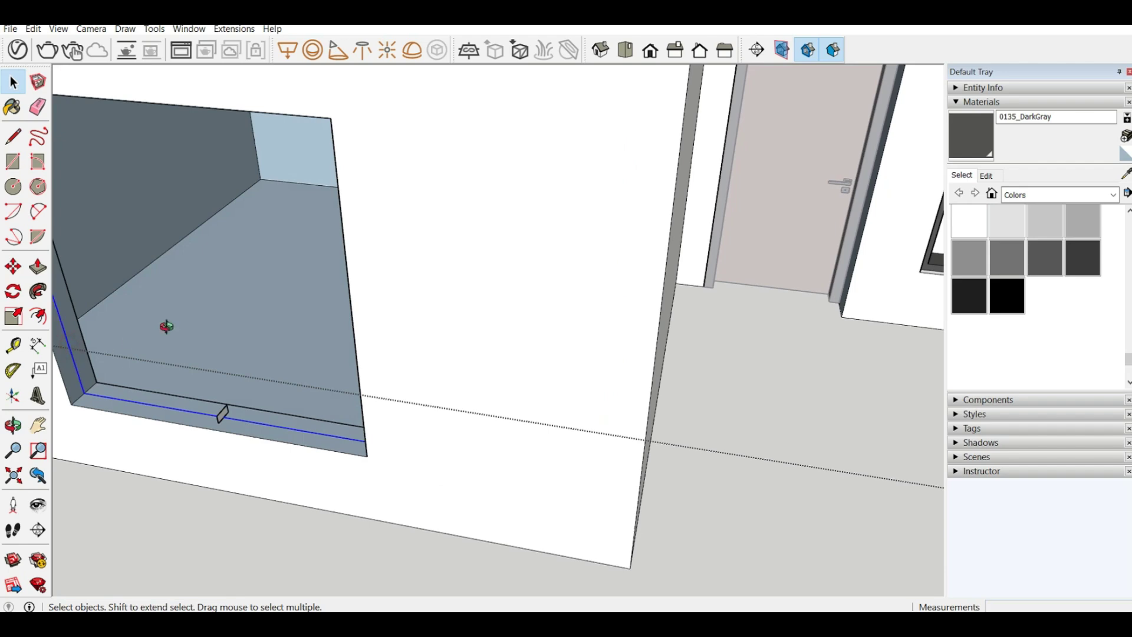
{"action": "middle_click_drag", "start_coordinate": [166, 326], "coordinate": [263, 311]}
{"action": "scroll", "coordinate": [304, 402], "scroll_direction": "down", "scroll_amount": 6}
{"action": "middle_click_drag", "start_coordinate": [310, 402], "coordinate": [395, 178]}
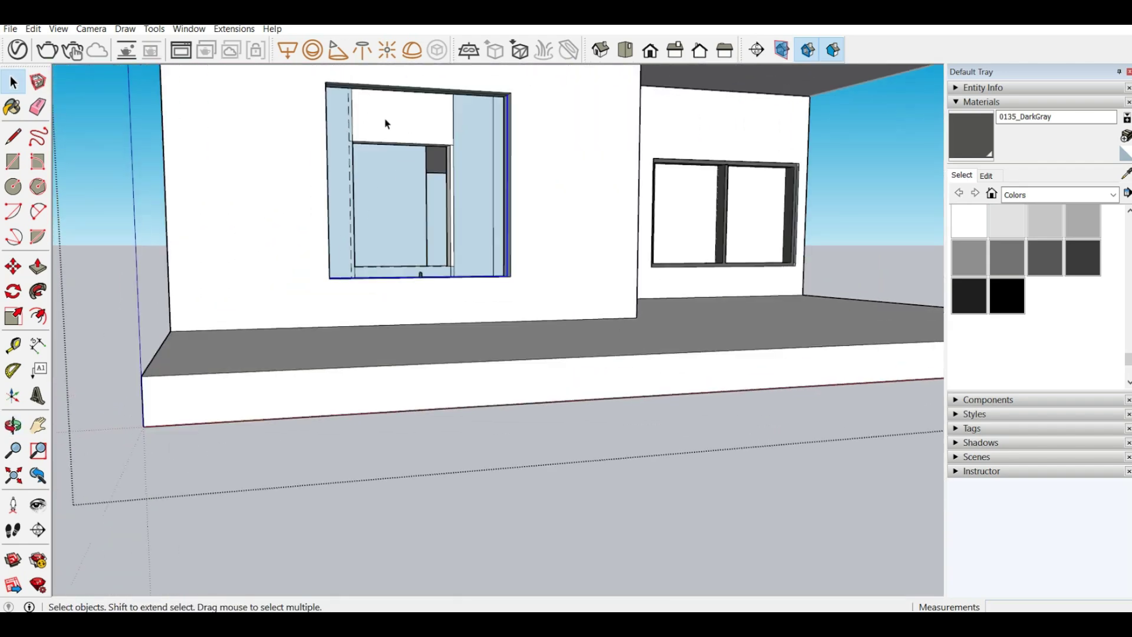
{"action": "scroll", "coordinate": [404, 71], "scroll_direction": "up", "scroll_amount": 8}
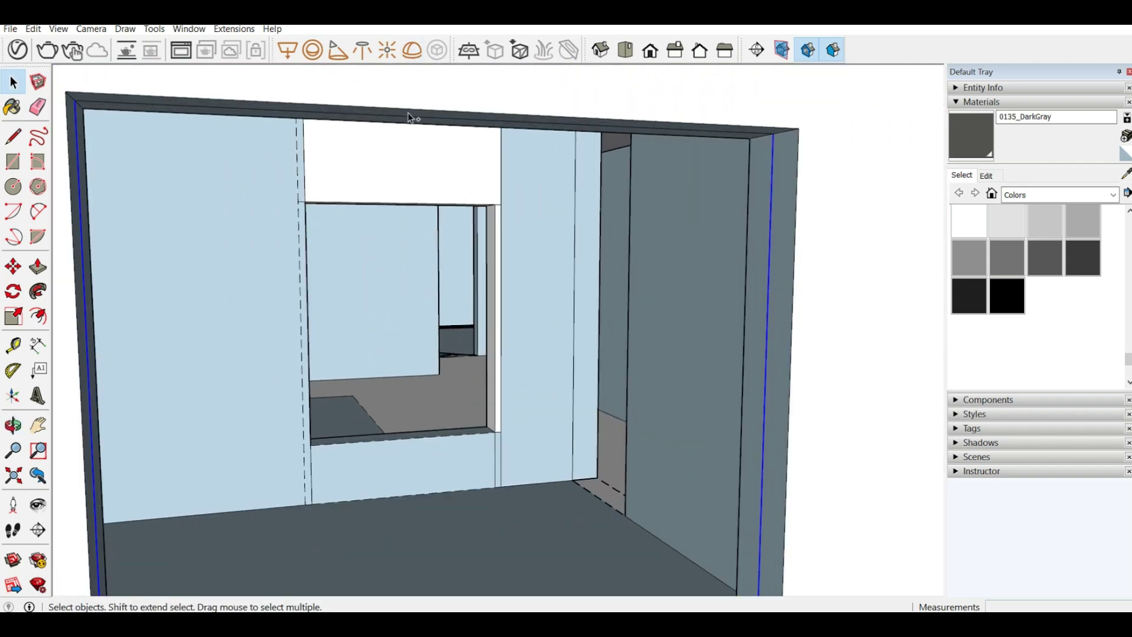
{"action": "scroll", "coordinate": [408, 125], "scroll_direction": "down", "scroll_amount": 6}
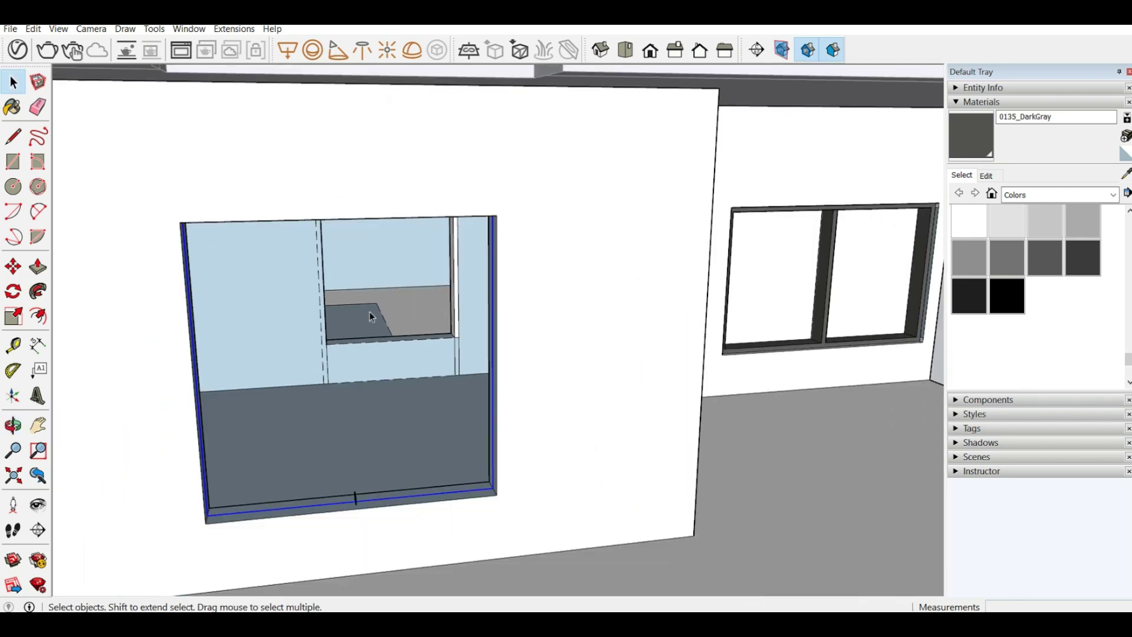
{"action": "scroll", "coordinate": [369, 311], "scroll_direction": "up", "scroll_amount": 3}
{"action": "scroll", "coordinate": [400, 470], "scroll_direction": "down", "scroll_amount": 5}
{"action": "middle_click_drag", "start_coordinate": [399, 465], "coordinate": [323, 549]}
{"action": "scroll", "coordinate": [248, 473], "scroll_direction": "up", "scroll_amount": 7}
{"action": "scroll", "coordinate": [248, 474], "scroll_direction": "up", "scroll_amount": 1}
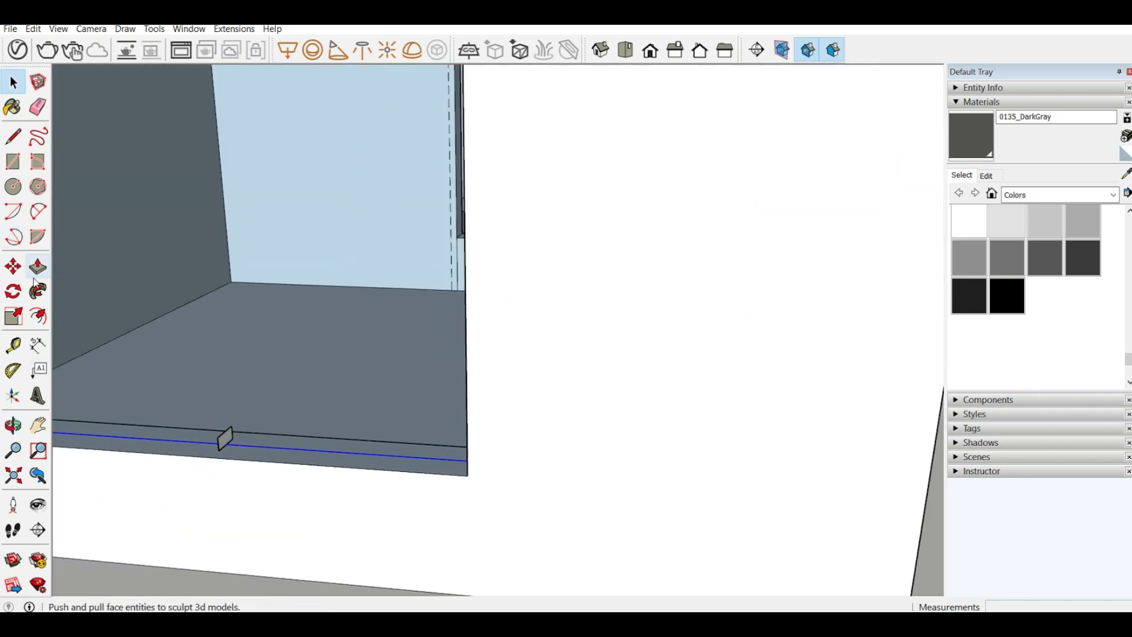
{"action": "left_click", "coordinate": [38, 291]}
{"action": "left_click", "coordinate": [227, 436]}
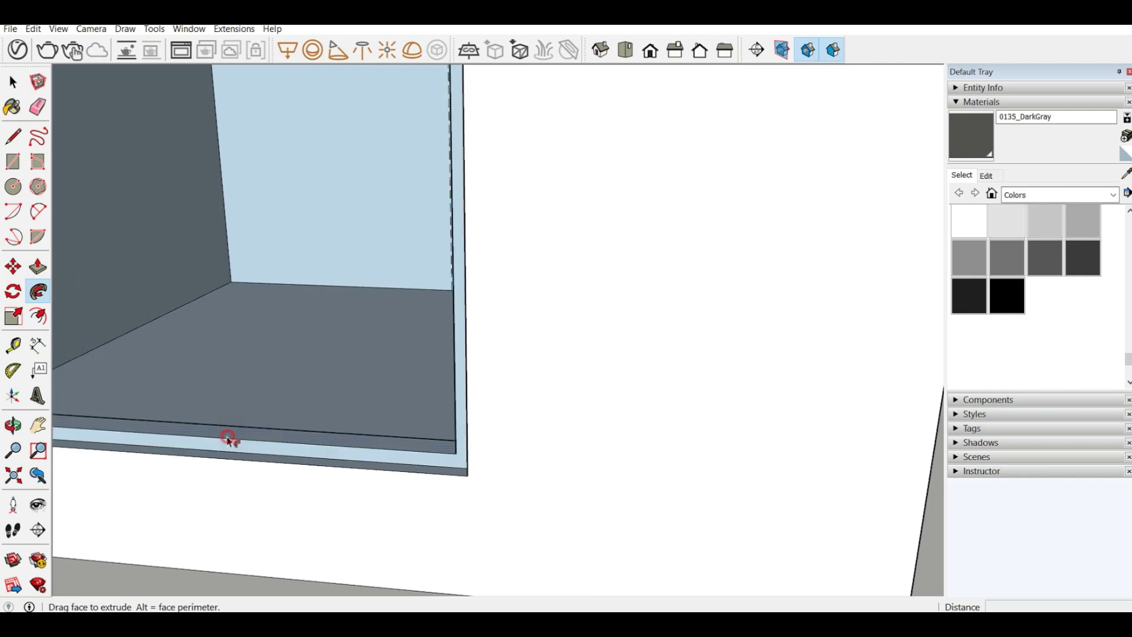
Draw a line across the frame's lower inner face at its midpoint and a parallel one 2" away, erasing the face that fills the frame.
{"action": "scroll", "coordinate": [399, 379], "scroll_direction": "down", "scroll_amount": 5}
{"action": "scroll", "coordinate": [270, 313], "scroll_direction": "up", "scroll_amount": 4}
{"action": "middle_click_drag", "start_coordinate": [213, 255], "coordinate": [271, 151]}
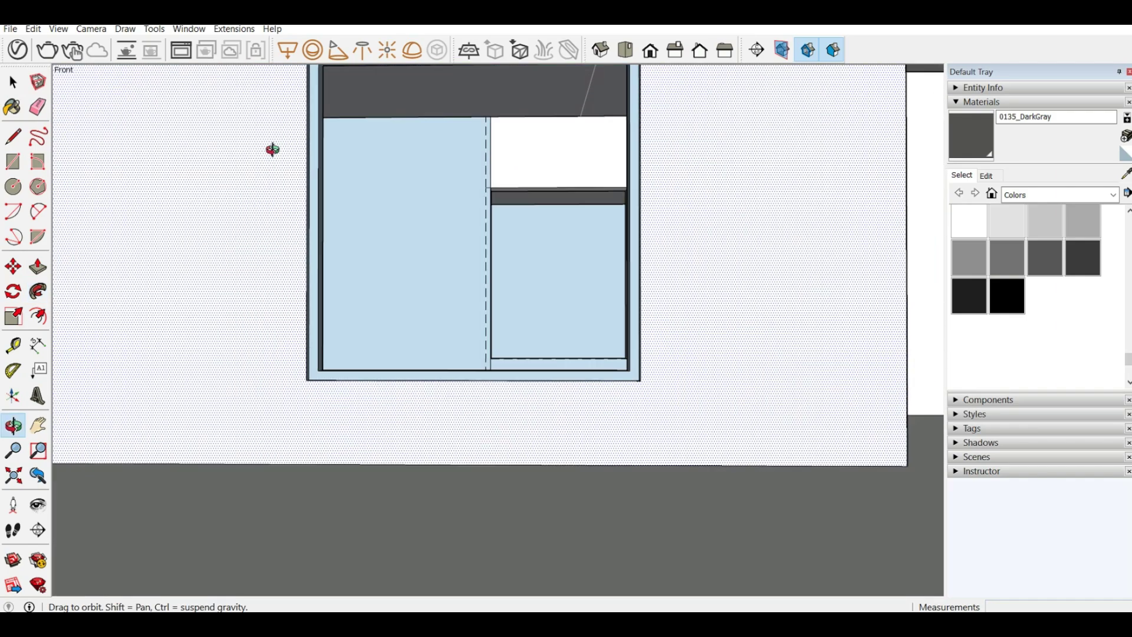
{"action": "scroll", "coordinate": [359, 409], "scroll_direction": "down", "scroll_amount": 2}
{"action": "scroll", "coordinate": [403, 428], "scroll_direction": "down", "scroll_amount": 3}
{"action": "middle_click_drag", "start_coordinate": [397, 423], "coordinate": [335, 496]}
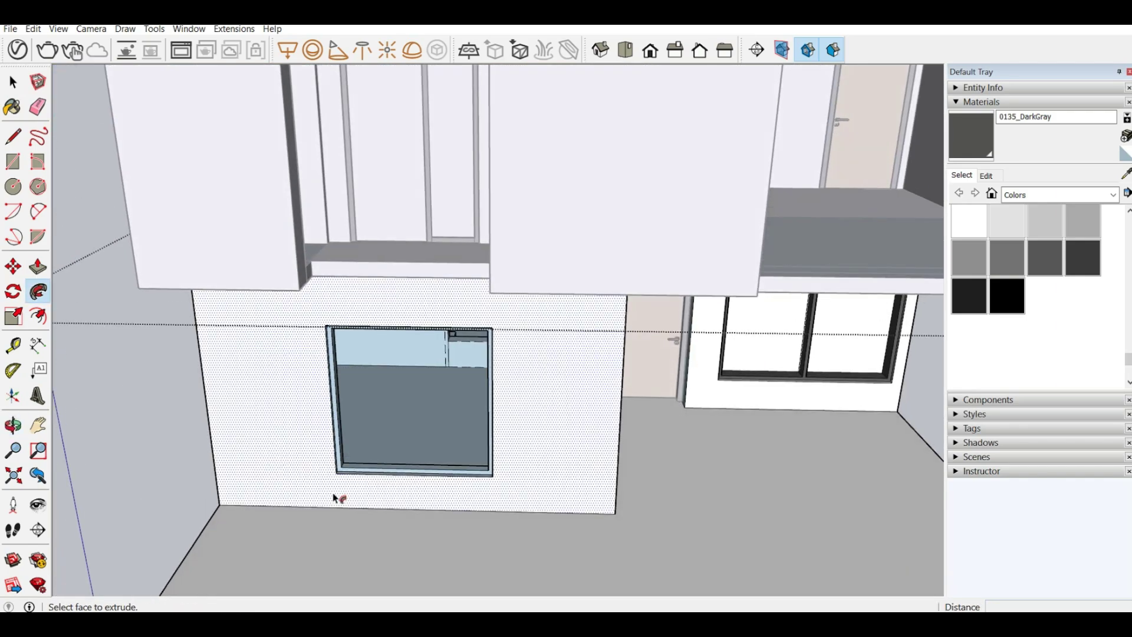
{"action": "scroll", "coordinate": [346, 492], "scroll_direction": "up", "scroll_amount": 4}
{"action": "middle_click_drag", "start_coordinate": [356, 432], "coordinate": [294, 495]}
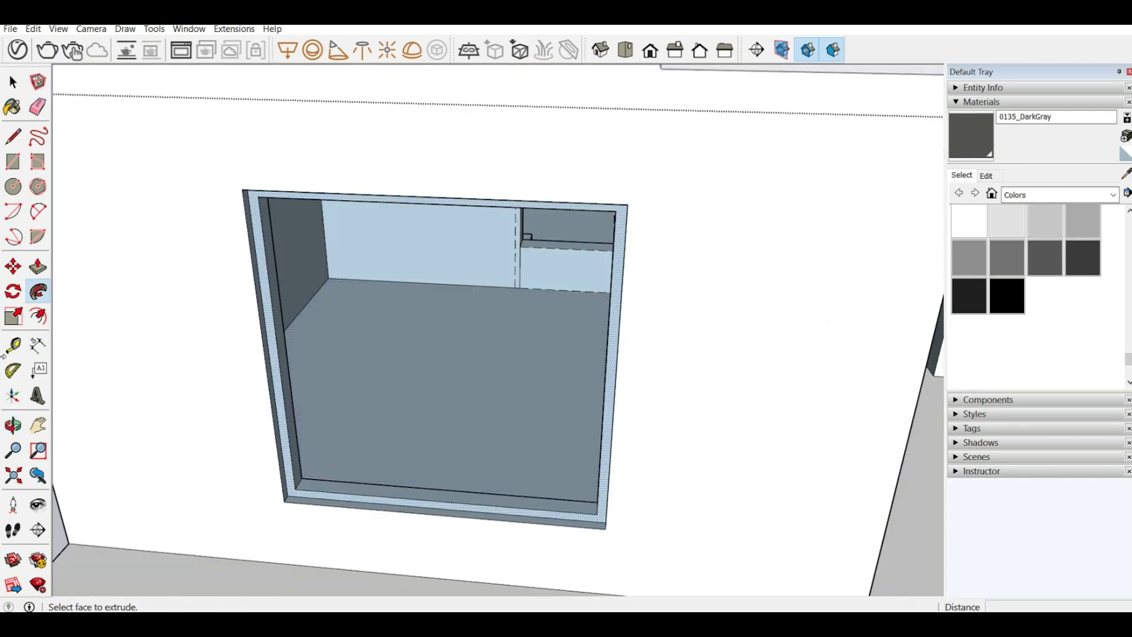
{"action": "left_click", "coordinate": [13, 161]}
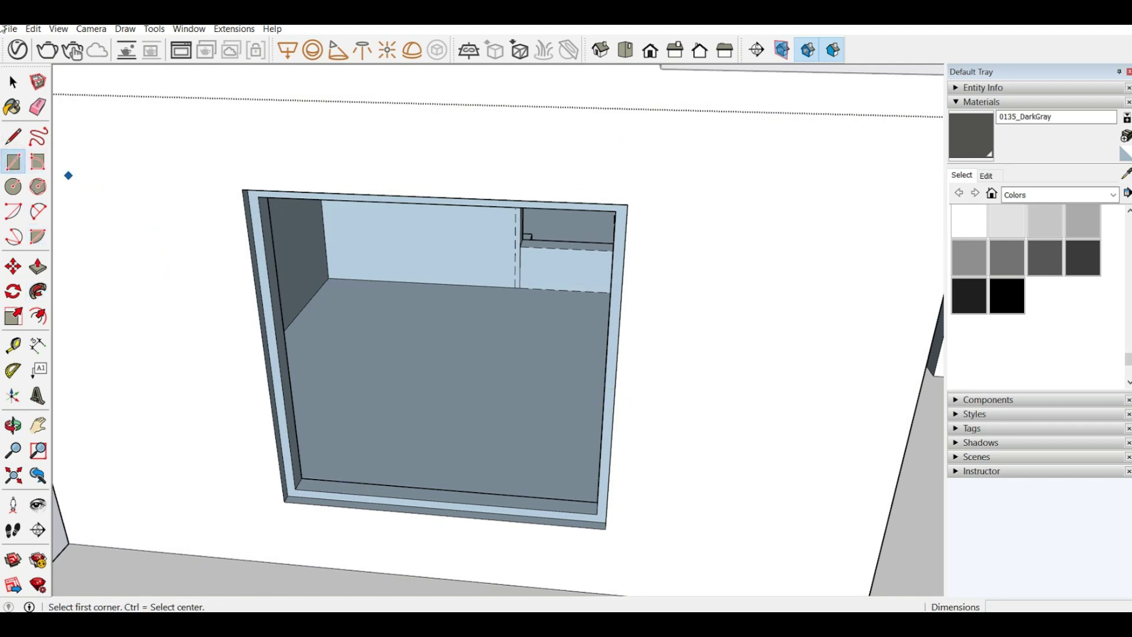
{"action": "left_click", "coordinate": [13, 136]}
{"action": "scroll", "coordinate": [441, 503], "scroll_direction": "up", "scroll_amount": 2}
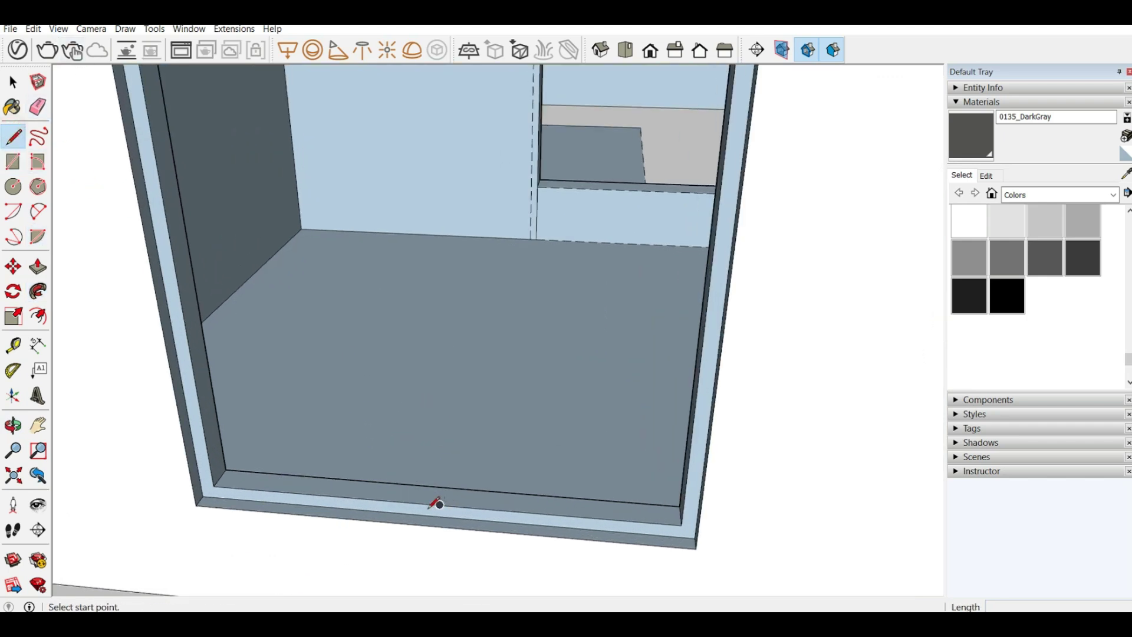
{"action": "left_click", "coordinate": [441, 503]}
{"action": "left_click", "coordinate": [448, 490]}
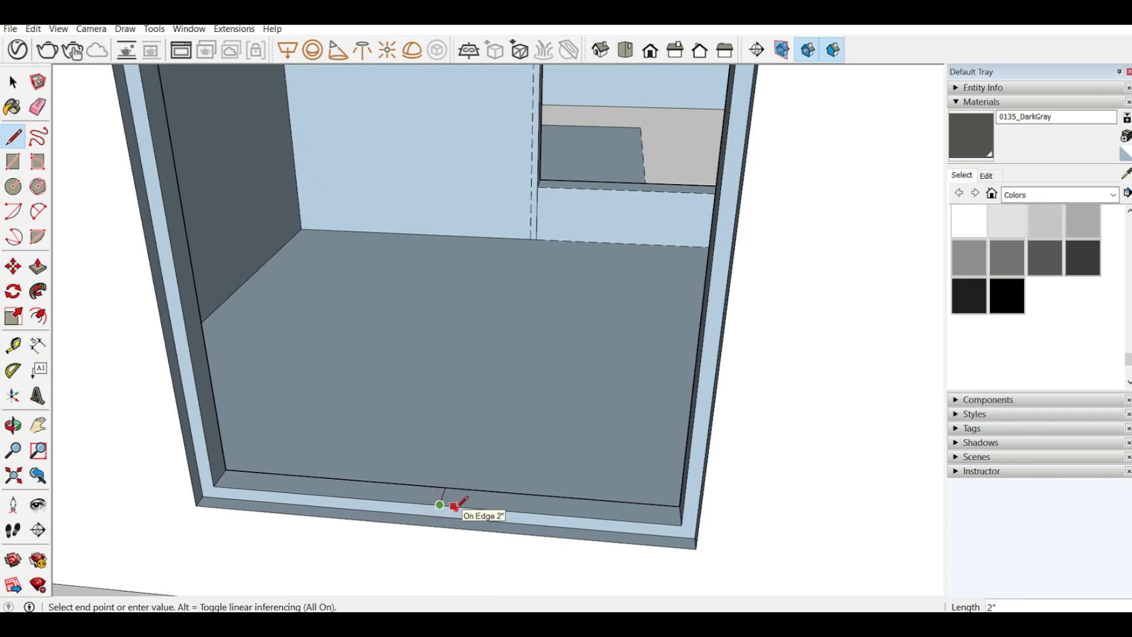
{"action": "left_click", "coordinate": [453, 505]}
{"action": "right_click", "coordinate": [455, 463]}
{"action": "left_click", "coordinate": [497, 262]}
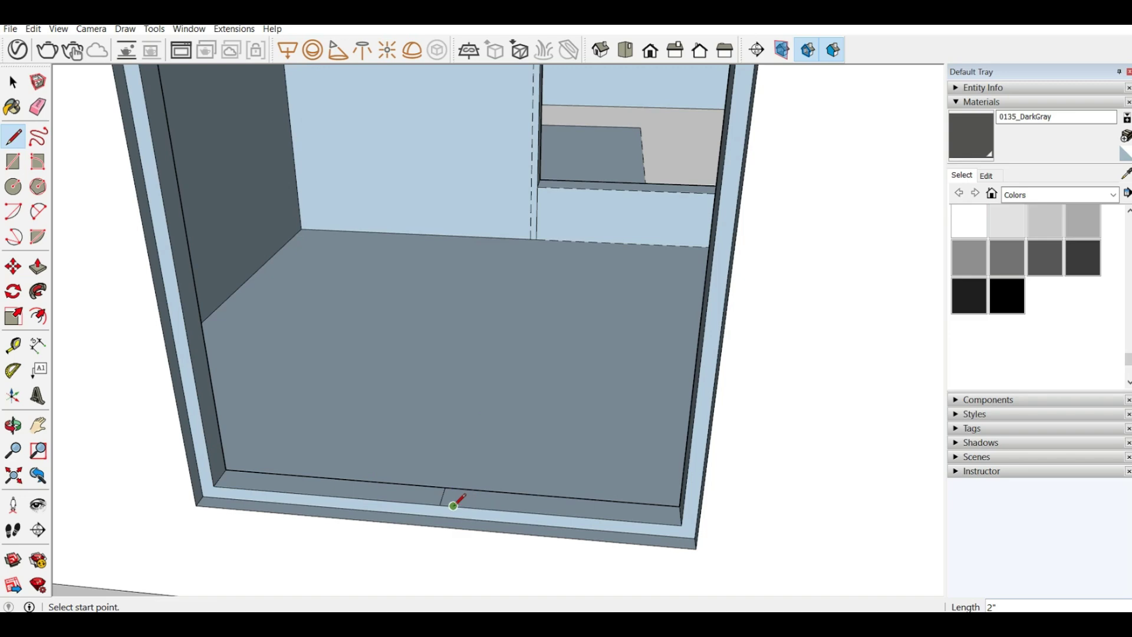
{"action": "left_click", "coordinate": [459, 488]}
Draw a parallel line 2" from the midpoint line on its other side, and erase the face filling the frame.
{"action": "scroll", "coordinate": [404, 245], "scroll_direction": "down", "scroll_amount": 5}
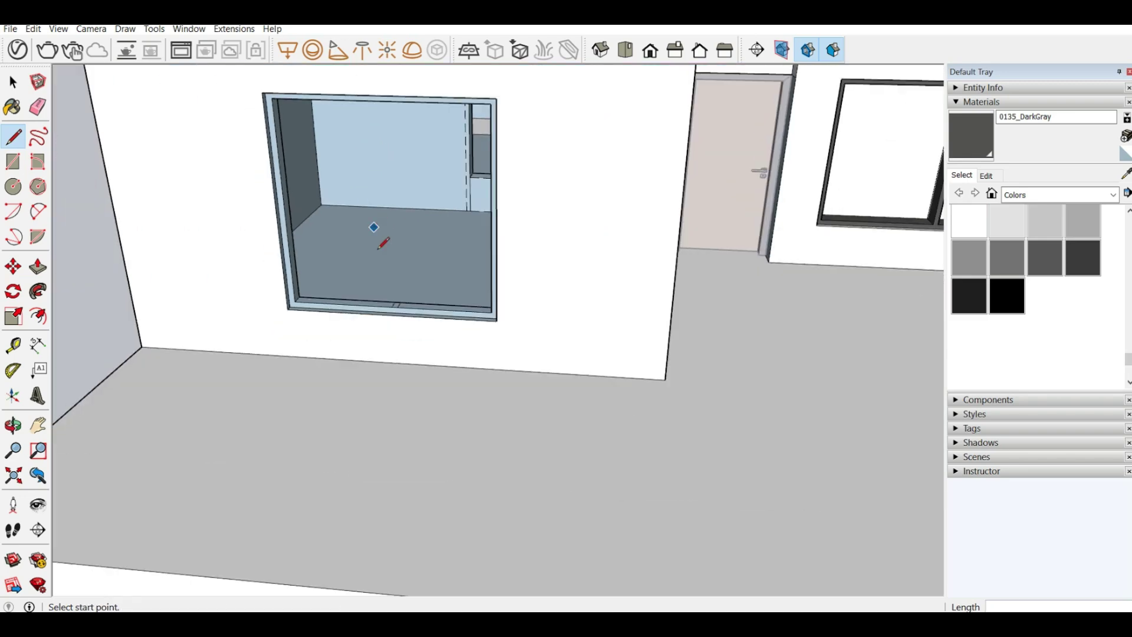
{"action": "scroll", "coordinate": [411, 298], "scroll_direction": "up", "scroll_amount": 8}
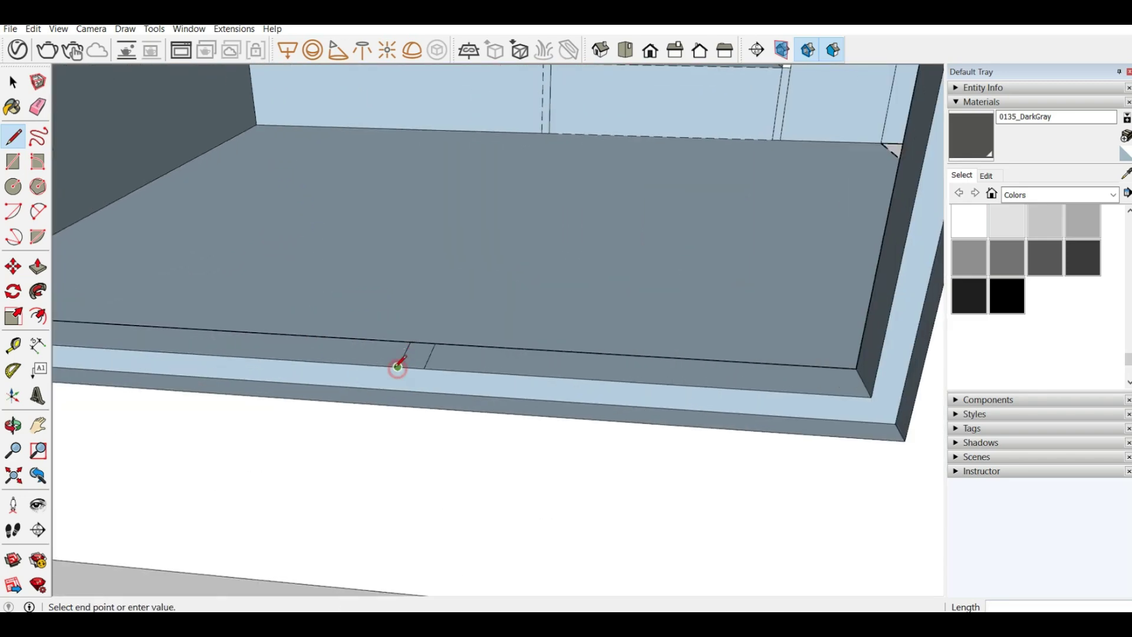
{"action": "left_click", "coordinate": [378, 360]}
{"action": "right_click", "coordinate": [357, 255]}
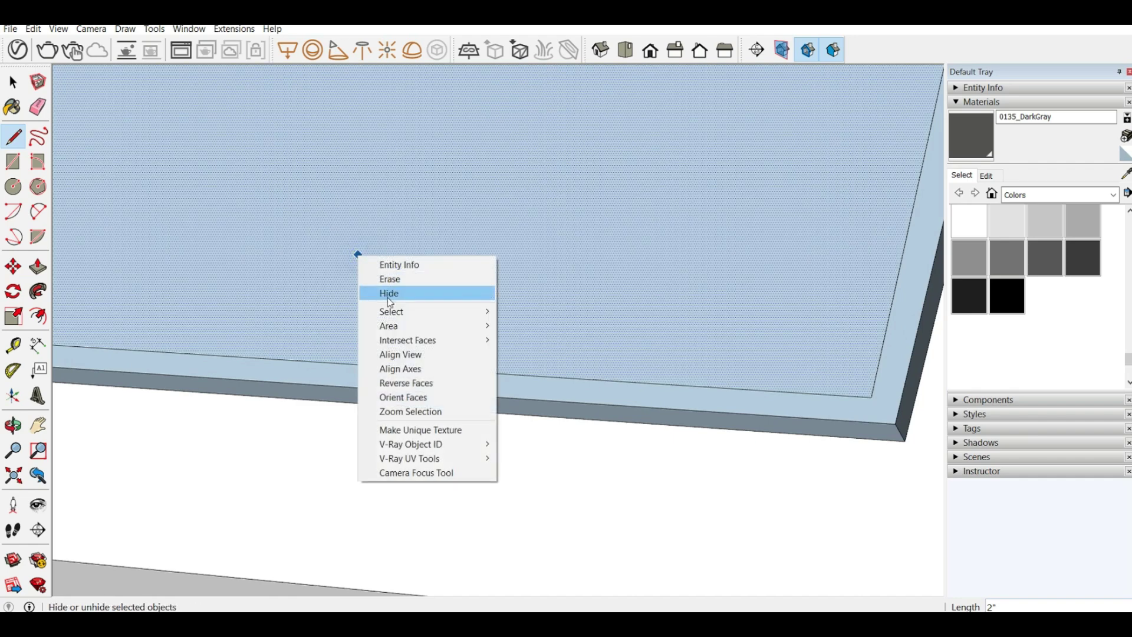
{"action": "left_click", "coordinate": [386, 279]}
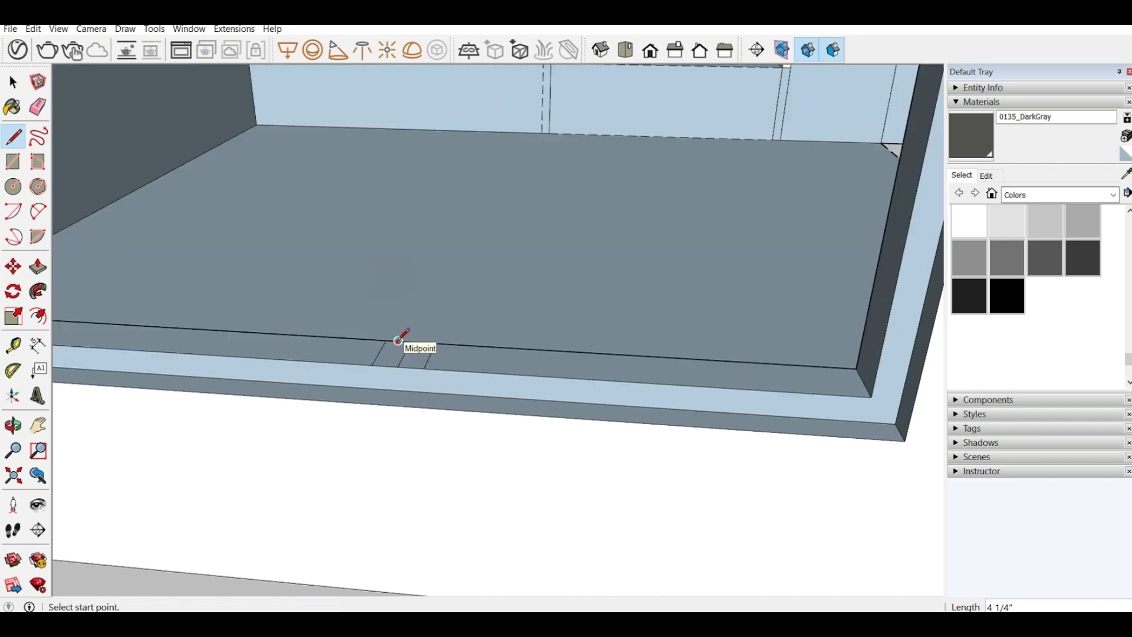
Draw lines midway through both 2" strips on the lower frame, and erase the three original cross lines to leave one centred strip.
{"action": "left_click", "coordinate": [398, 341]}
{"action": "left_click", "coordinate": [385, 366]}
{"action": "left_click", "coordinate": [422, 344]}
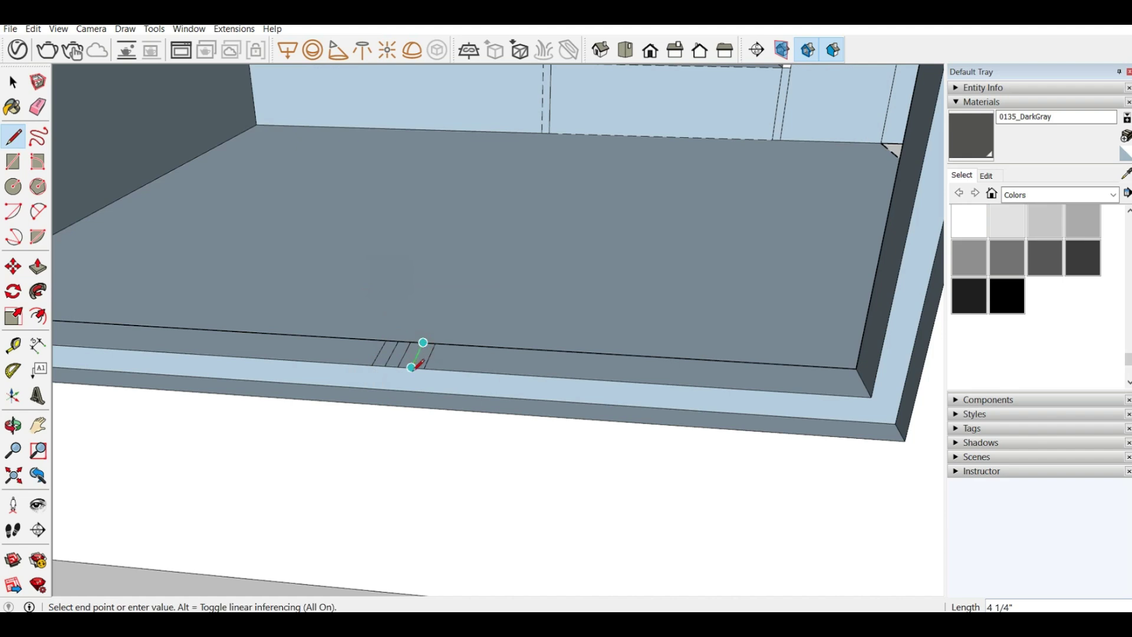
{"action": "left_click", "coordinate": [419, 368]}
{"action": "left_click", "coordinate": [39, 108]}
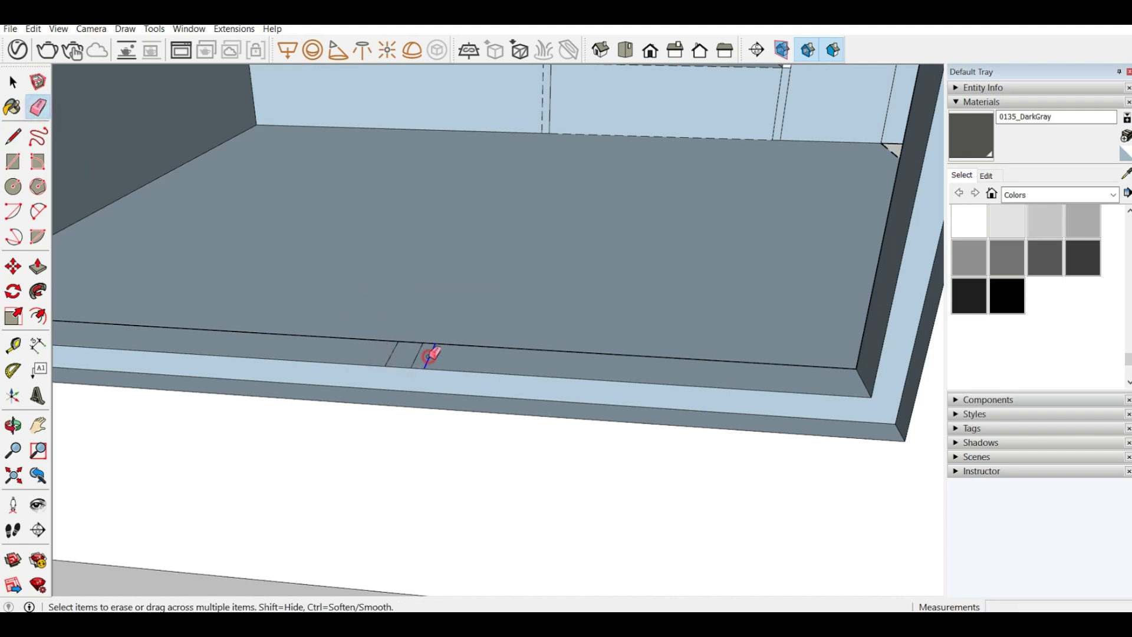
Push/Pull the centred strip 5' 8" up to the frame's top member to form a vertical mullion.
{"action": "scroll", "coordinate": [430, 354], "scroll_direction": "down", "scroll_amount": 3}
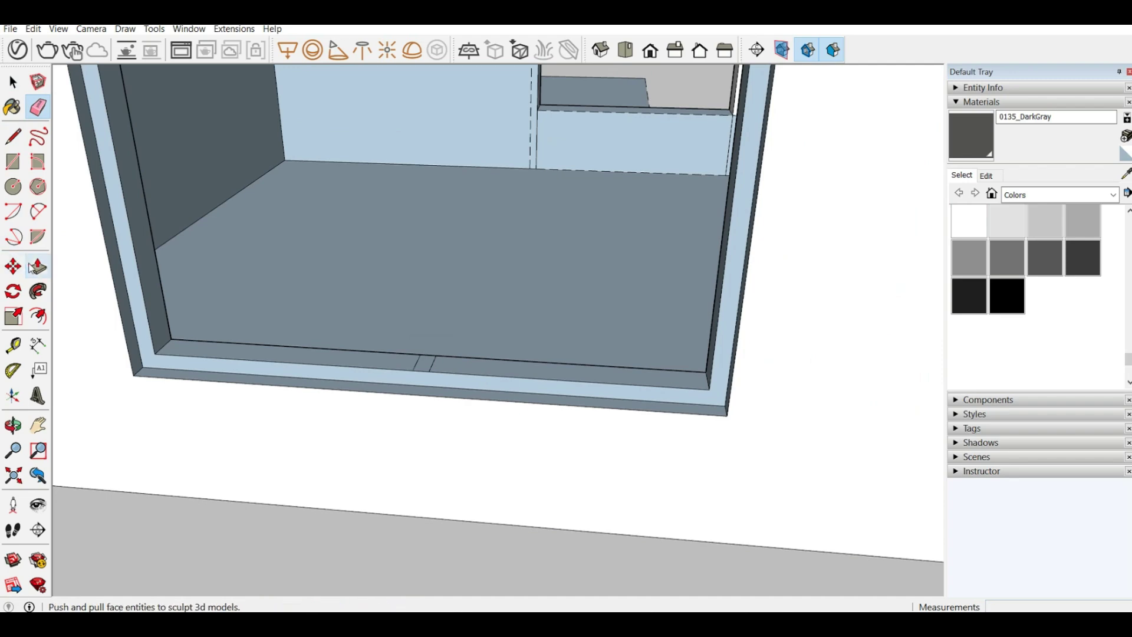
{"action": "left_click", "coordinate": [37, 267]}
{"action": "left_click", "coordinate": [434, 376]}
{"action": "scroll", "coordinate": [467, 265], "scroll_direction": "down", "scroll_amount": 5}
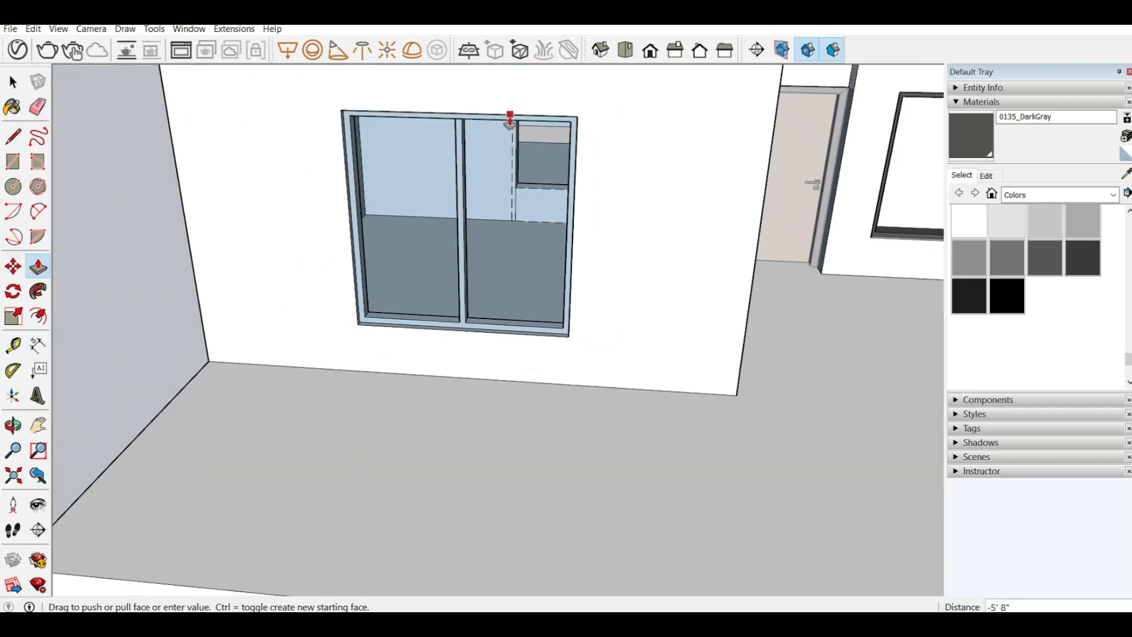
{"action": "scroll", "coordinate": [390, 115], "scroll_direction": "up", "scroll_amount": 3}
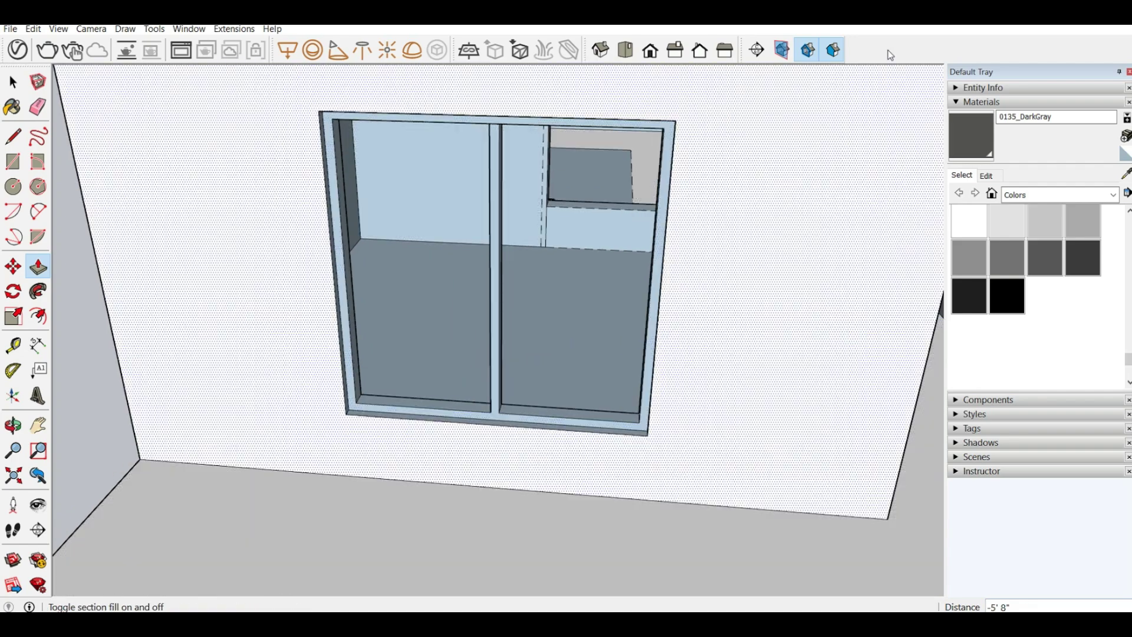
Paint the outward-facing faces of the window frame and its central mullion with 0135_DarkGray.
{"action": "key", "text": "b"}
{"action": "scroll", "coordinate": [475, 165], "scroll_direction": "up", "scroll_amount": 5}
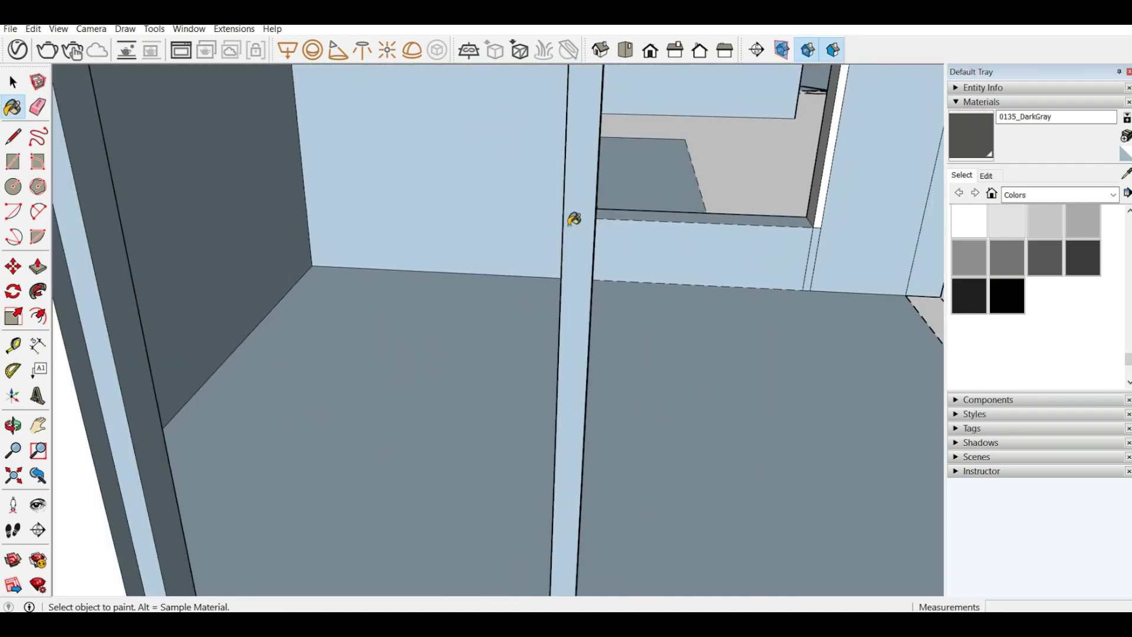
{"action": "scroll", "coordinate": [615, 160], "scroll_direction": "down", "scroll_amount": 5}
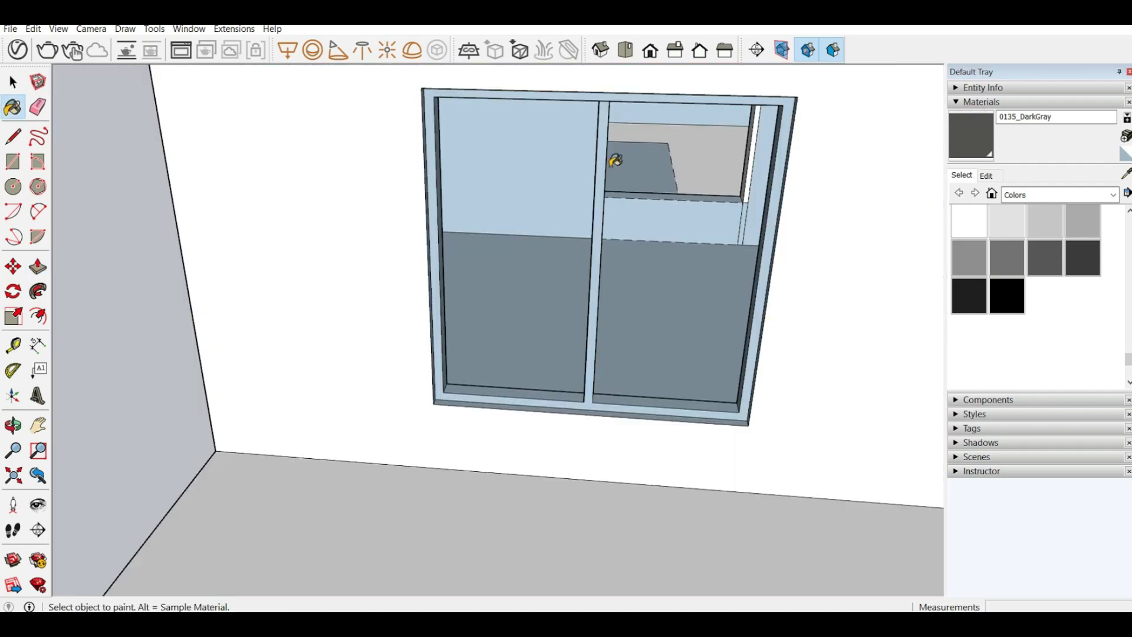
{"action": "left_click", "coordinate": [607, 118]}
{"action": "key", "text": "ctrl+z"}
{"action": "left_click", "coordinate": [605, 121]}
{"action": "scroll", "coordinate": [596, 126], "scroll_direction": "up", "scroll_amount": 4}
{"action": "scroll", "coordinate": [436, 316], "scroll_direction": "down", "scroll_amount": 3}
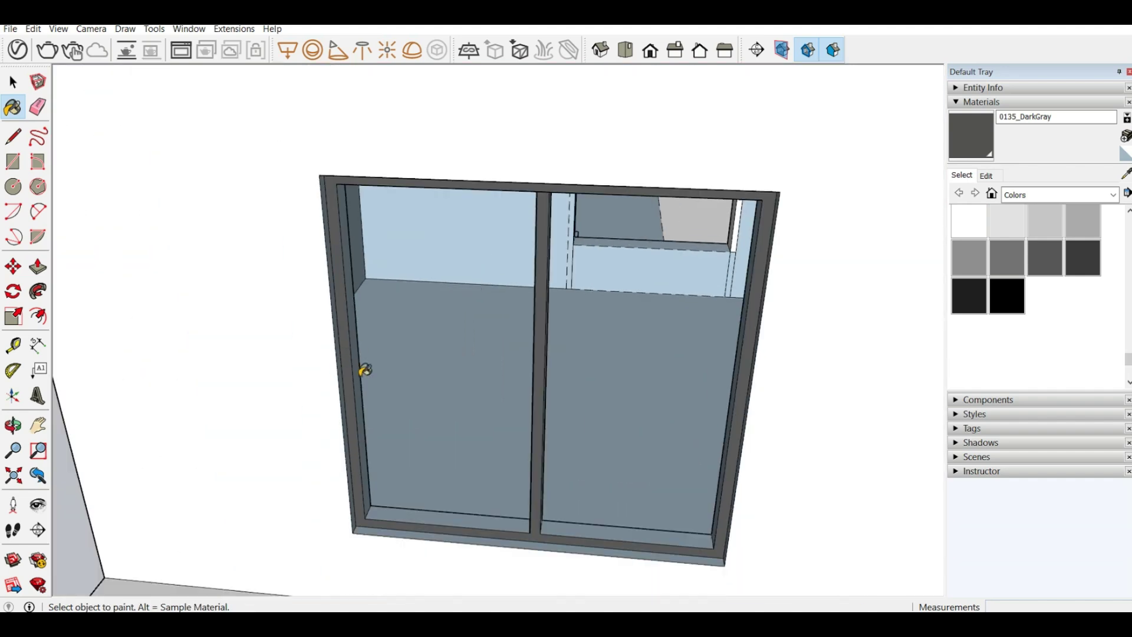
Paint the frame's lower and side inner faces and the sides of the mullion with 0135_DarkGray.
{"action": "left_click", "coordinate": [361, 371]}
{"action": "left_click", "coordinate": [417, 519]}
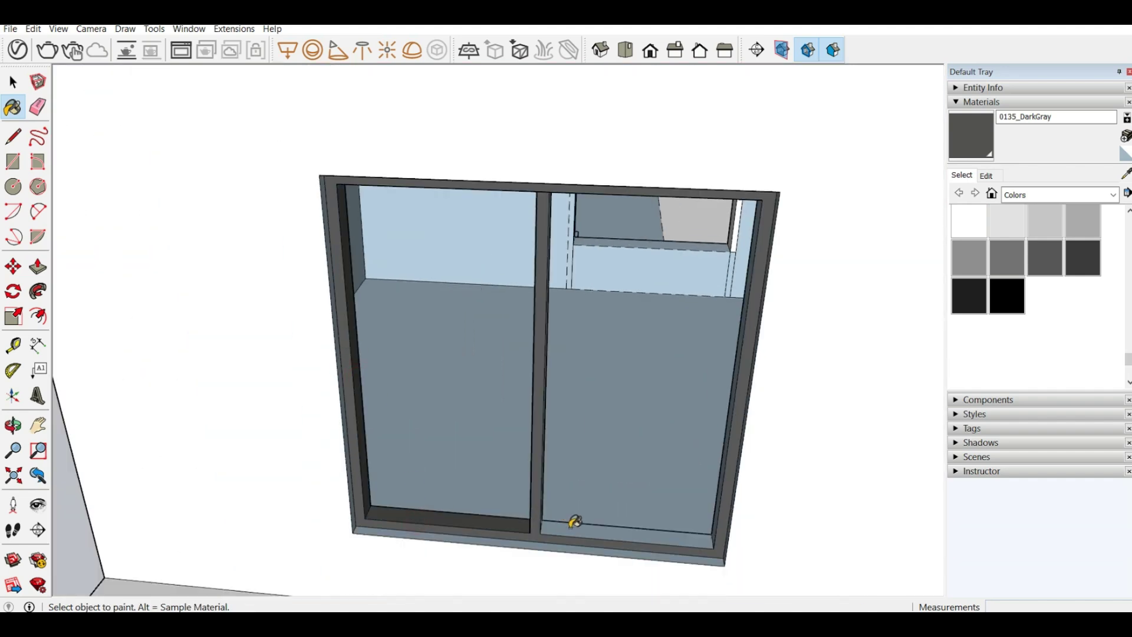
{"action": "left_click", "coordinate": [579, 530]}
{"action": "scroll", "coordinate": [579, 528], "scroll_direction": "up", "scroll_amount": 5}
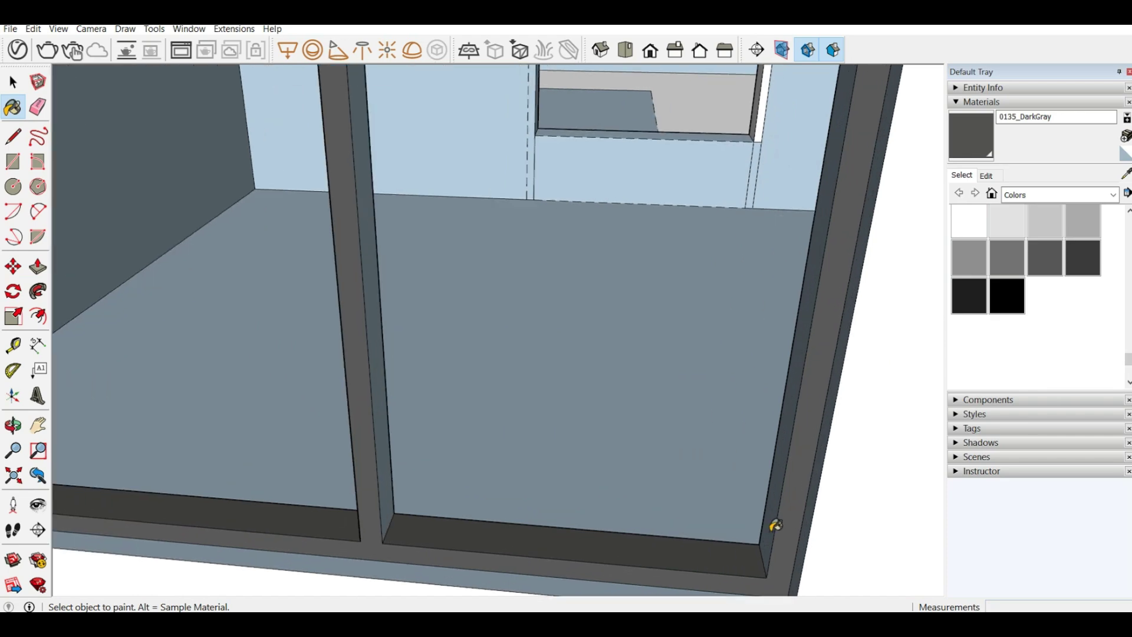
{"action": "left_click", "coordinate": [392, 470]}
{"action": "mouse_move", "coordinate": [379, 465]}
{"action": "middle_mouse_down"}
{"action": "mouse_move", "coordinate": [518, 472]}
{"action": "mouse_move", "coordinate": [616, 424]}
{"action": "middle_mouse_up"}
{"action": "left_click", "coordinate": [623, 429]}
Paint the frame's two upper inner faces, one on each side of the mullion, with 0135_DarkGray.
{"action": "scroll", "coordinate": [519, 418], "scroll_direction": "down", "scroll_amount": 8}
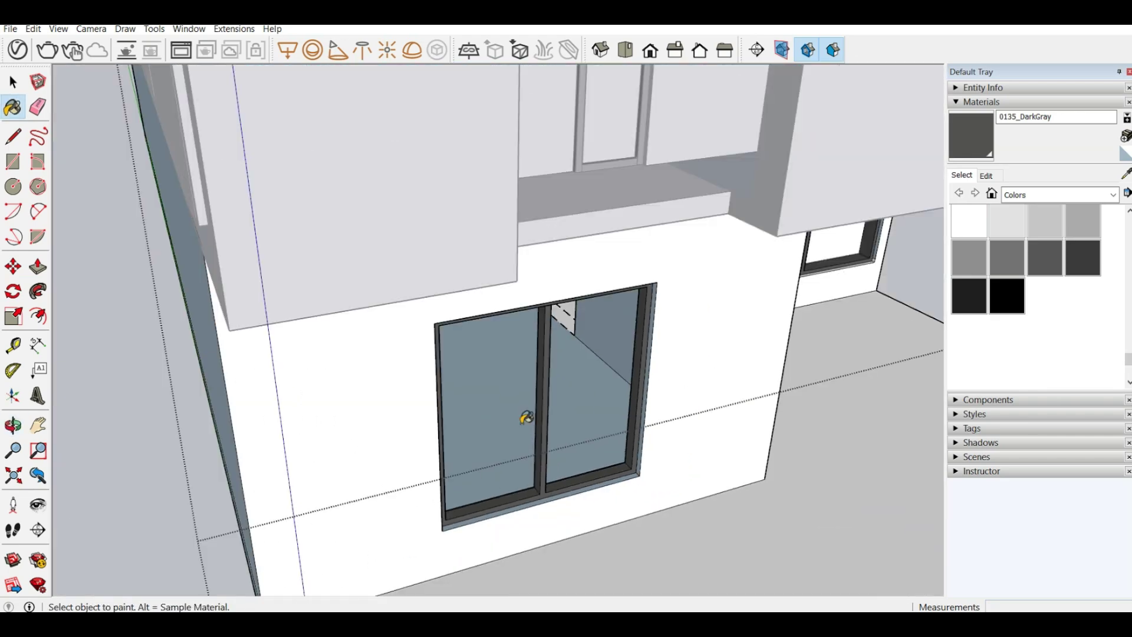
{"action": "mouse_move", "coordinate": [520, 417]}
{"action": "middle_mouse_down"}
{"action": "mouse_move", "coordinate": [434, 112]}
{"action": "mouse_move", "coordinate": [443, 75]}
{"action": "middle_mouse_up"}
{"action": "scroll", "coordinate": [444, 75], "scroll_direction": "up", "scroll_amount": 6}
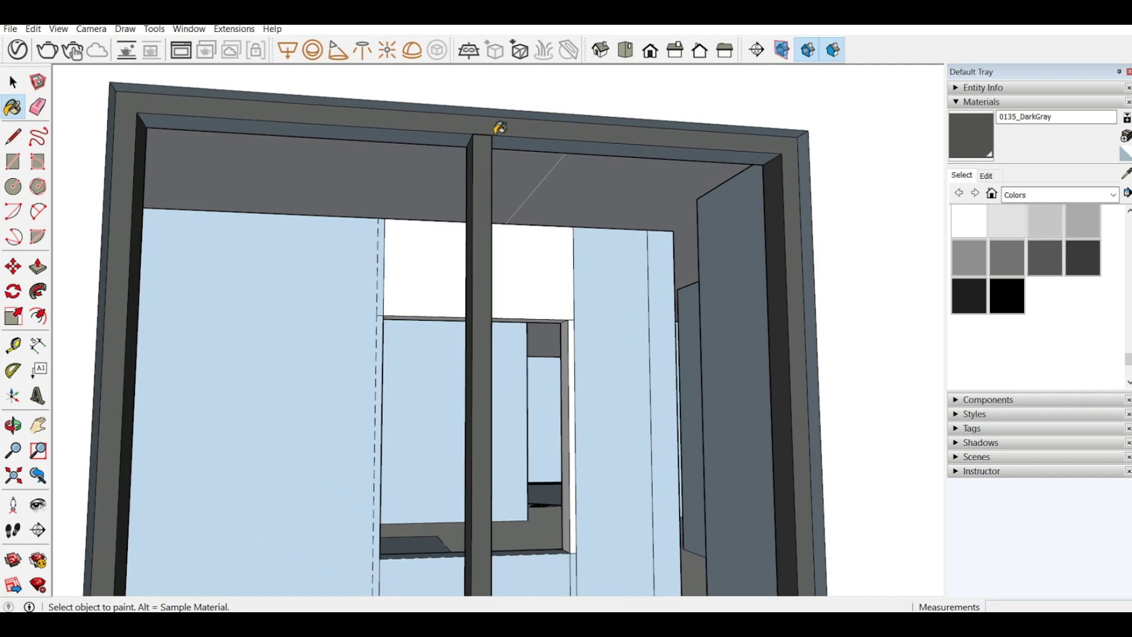
{"action": "left_click", "coordinate": [463, 135]}
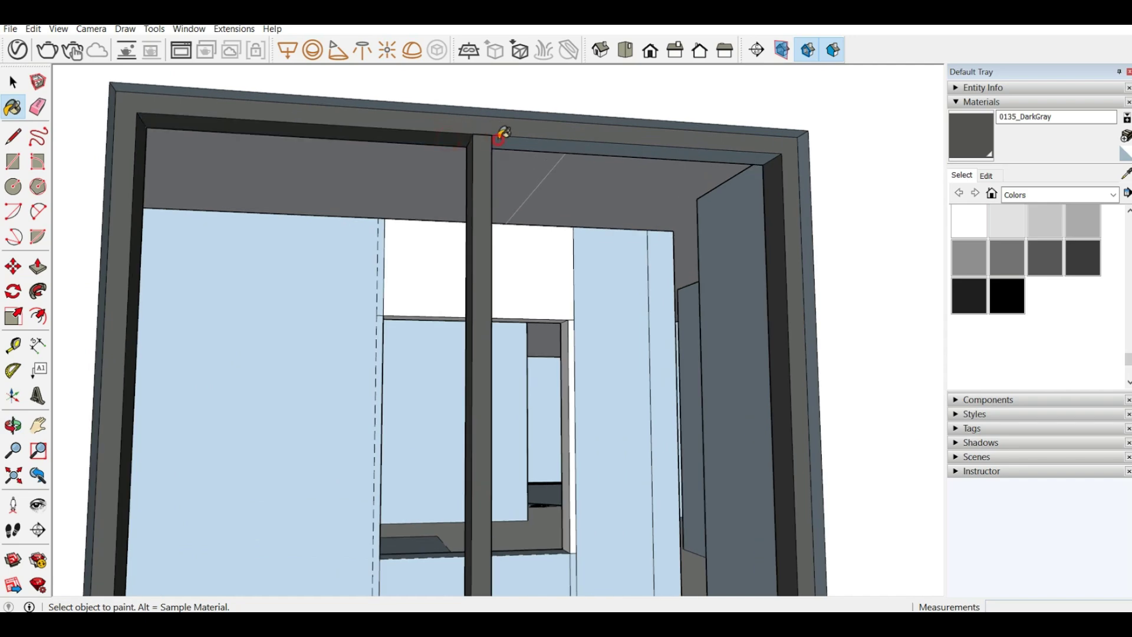
{"action": "left_click", "coordinate": [501, 133]}
Paint the room-side face of the window frame and mullion with 0135_DarkGray from inside the house.
{"action": "scroll", "coordinate": [501, 133], "scroll_direction": "up", "scroll_amount": 5}
{"action": "middle_click_drag", "start_coordinate": [478, 135], "coordinate": [518, 356]}
{"action": "mouse_move", "coordinate": [326, 386]}
{"action": "middle_mouse_down"}
{"action": "mouse_move", "coordinate": [671, 395]}
{"action": "mouse_move", "coordinate": [612, 316]}
{"action": "mouse_move", "coordinate": [576, 346]}
{"action": "mouse_move", "coordinate": [526, 462]}
{"action": "mouse_move", "coordinate": [480, 372]}
{"action": "mouse_move", "coordinate": [452, 411]}
{"action": "mouse_move", "coordinate": [419, 310]}
{"action": "mouse_move", "coordinate": [439, 283]}
{"action": "mouse_move", "coordinate": [404, 354]}
{"action": "mouse_move", "coordinate": [507, 382]}
{"action": "mouse_move", "coordinate": [894, 377]}
{"action": "mouse_move", "coordinate": [794, 430]}
{"action": "mouse_move", "coordinate": [481, 440]}
{"action": "mouse_move", "coordinate": [253, 379]}
{"action": "mouse_move", "coordinate": [134, 374]}
{"action": "middle_mouse_up"}
{"action": "key", "text": "b"}
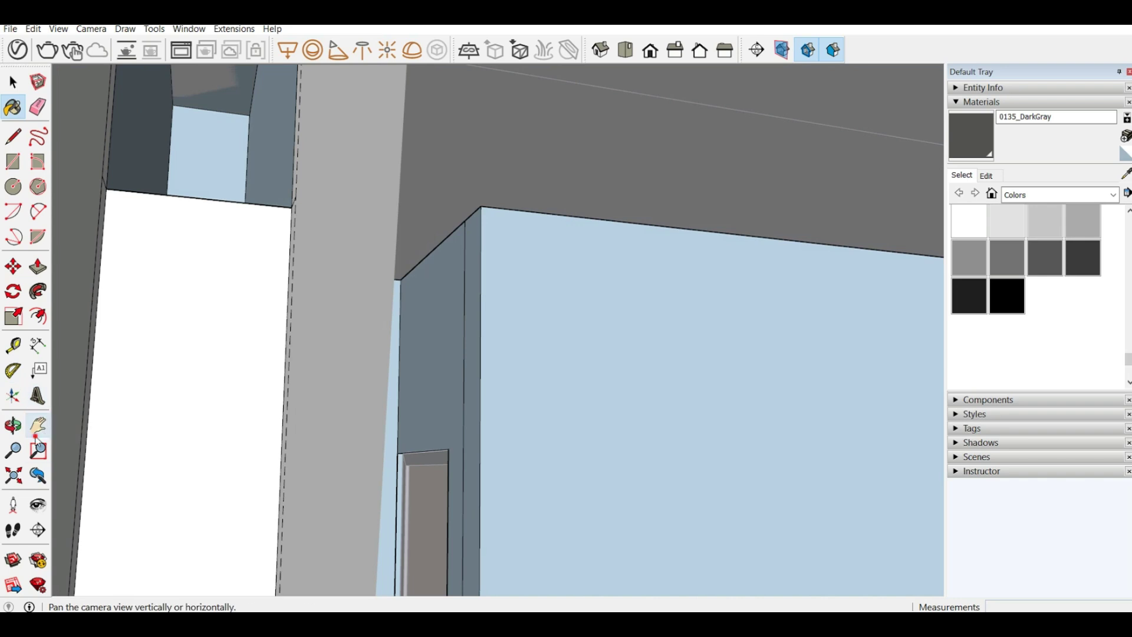
{"action": "left_click_drag", "start_coordinate": [824, 416], "coordinate": [341, 346]}
{"action": "middle_click_drag", "start_coordinate": [341, 346], "coordinate": [611, 369]}
{"action": "left_click_drag", "start_coordinate": [764, 361], "coordinate": [214, 242]}
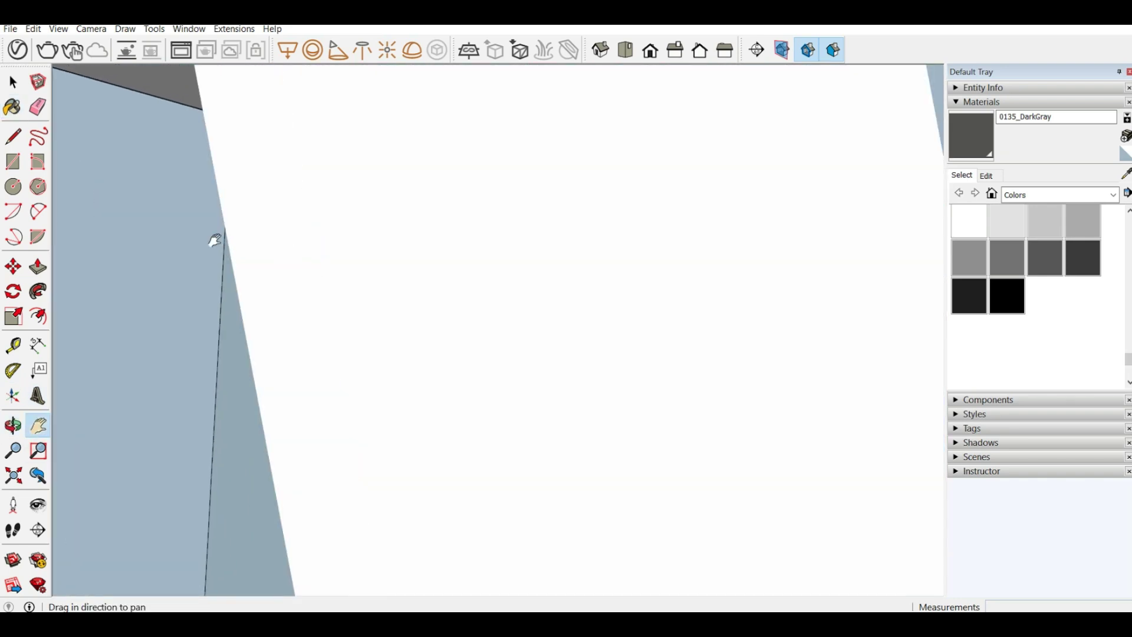
{"action": "middle_click_drag", "start_coordinate": [215, 242], "coordinate": [371, 293]}
{"action": "left_click_drag", "start_coordinate": [837, 373], "coordinate": [498, 191]}
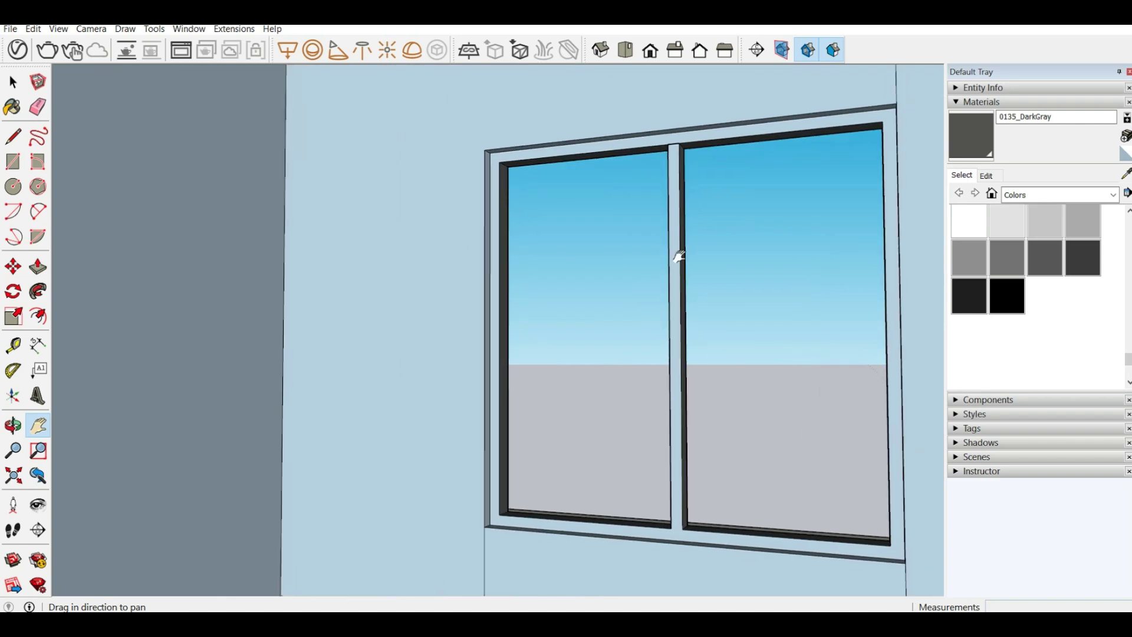
{"action": "middle_click_drag", "start_coordinate": [784, 268], "coordinate": [859, 285]}
{"action": "scroll", "coordinate": [843, 501], "scroll_direction": "up", "scroll_amount": 2}
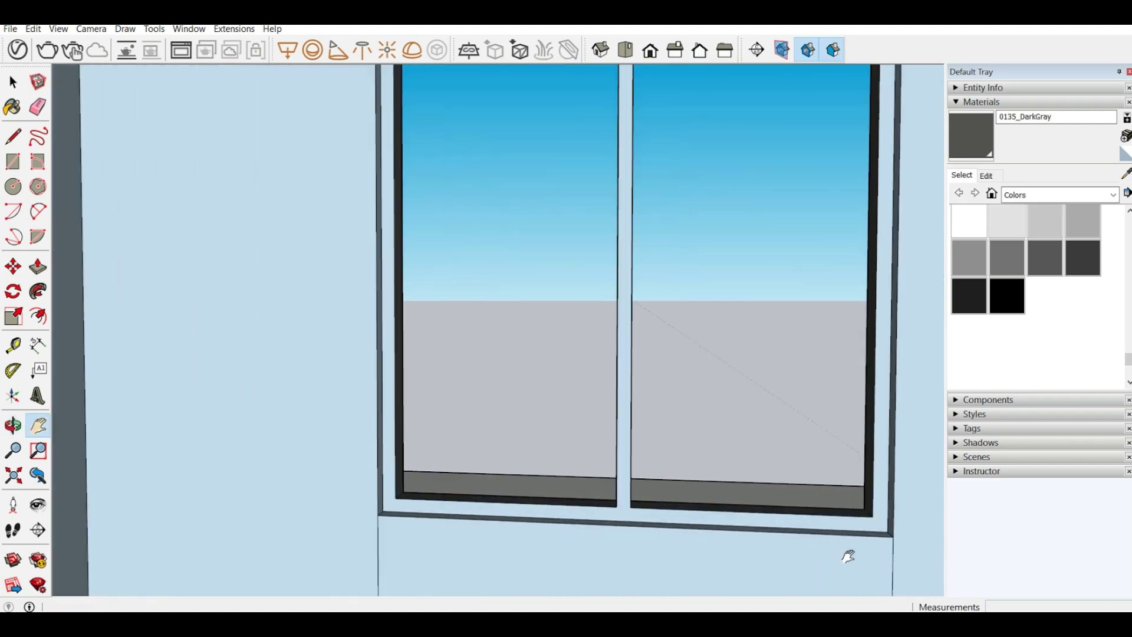
{"action": "left_click", "coordinate": [982, 128]}
{"action": "left_click", "coordinate": [624, 499]}
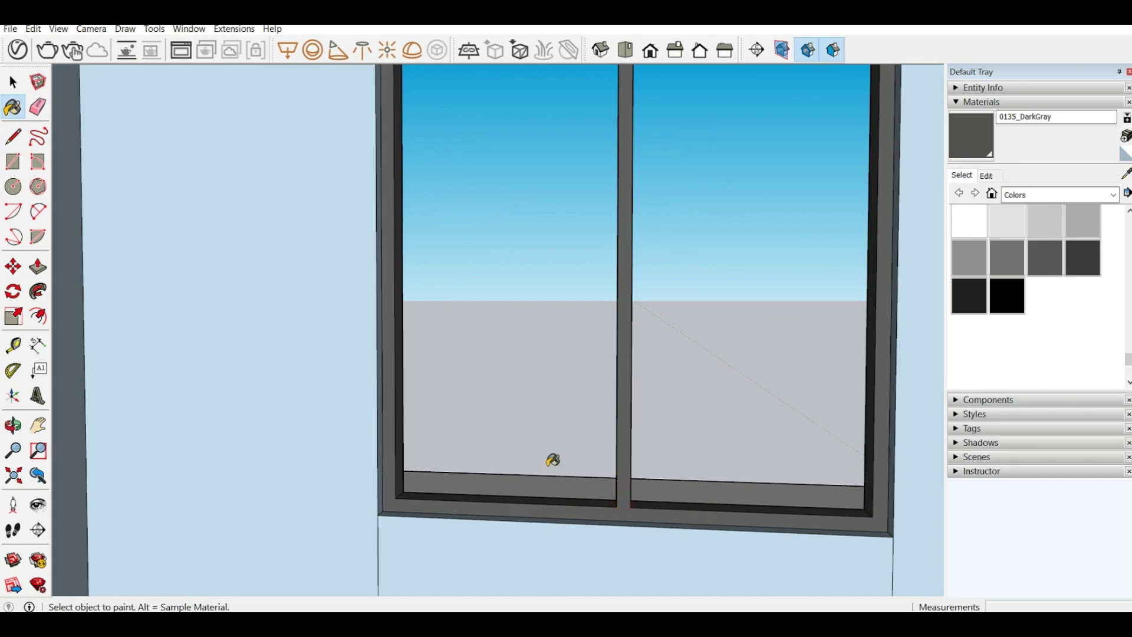
Inspect the painted window frame from inside the room and the two ground-floor windows from the terrace.
{"action": "middle_click_drag", "start_coordinate": [553, 459], "coordinate": [457, 520]}
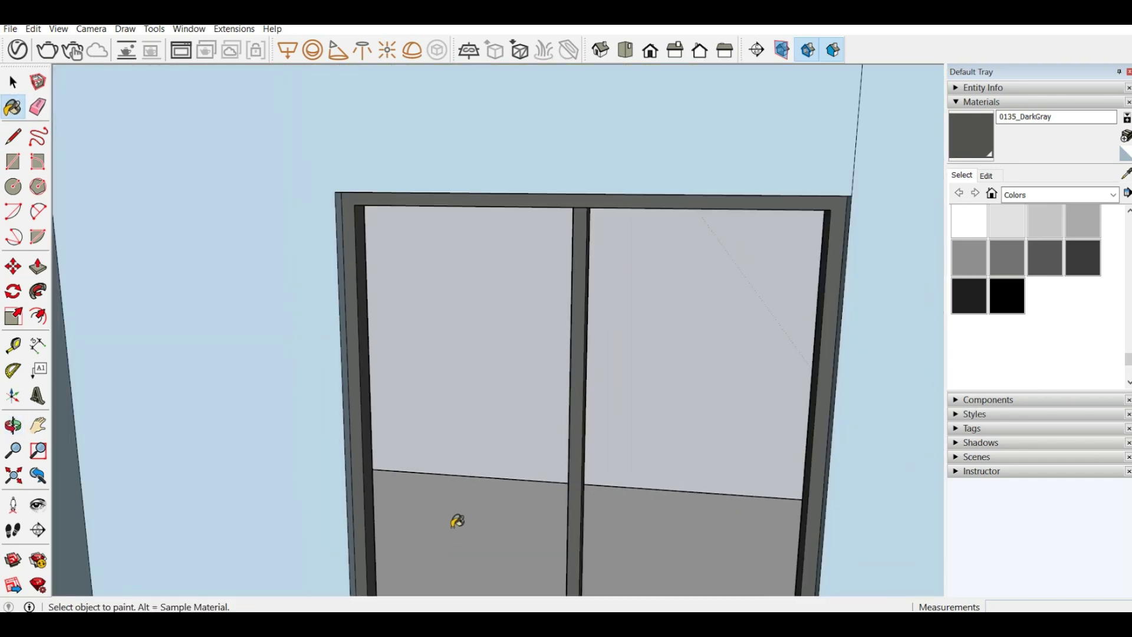
{"action": "middle_click_drag", "start_coordinate": [570, 337], "coordinate": [566, 277]}
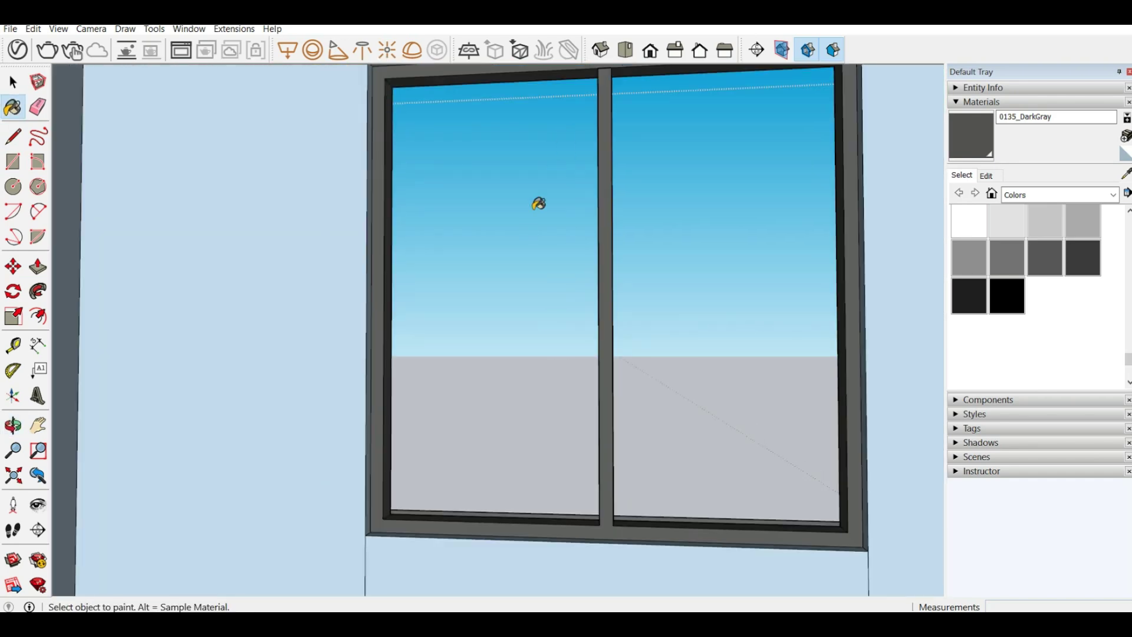
{"action": "middle_click_drag", "start_coordinate": [539, 204], "coordinate": [472, 200]}
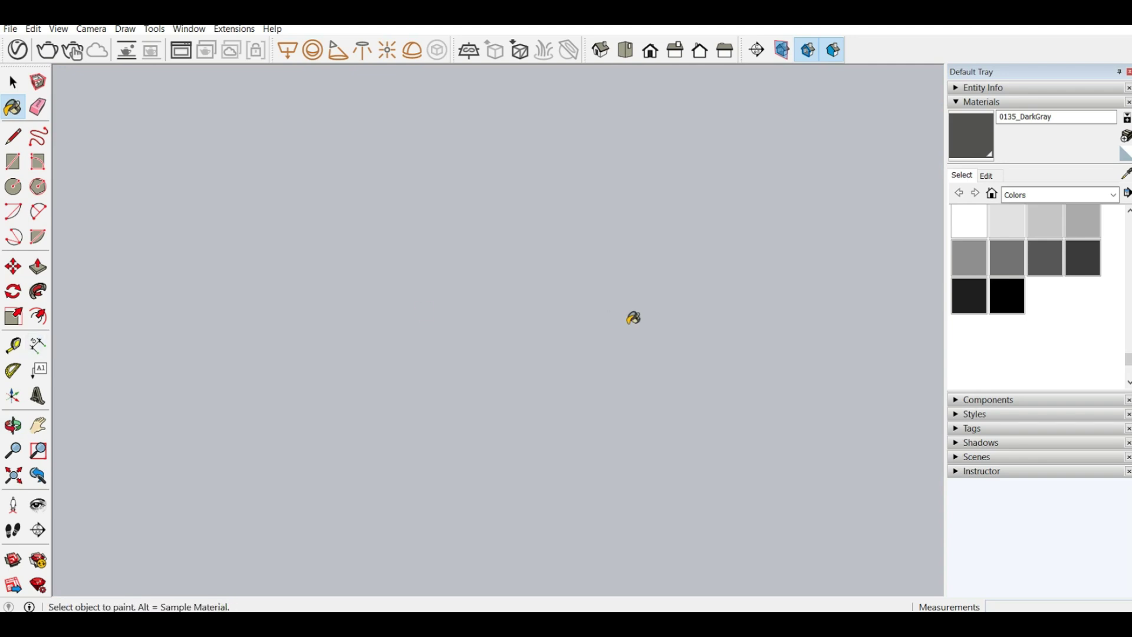
{"action": "mouse_move", "coordinate": [888, 278]}
{"action": "middle_mouse_down"}
{"action": "mouse_move", "coordinate": [697, 293]}
{"action": "mouse_move", "coordinate": [104, 253]}
{"action": "middle_mouse_up"}
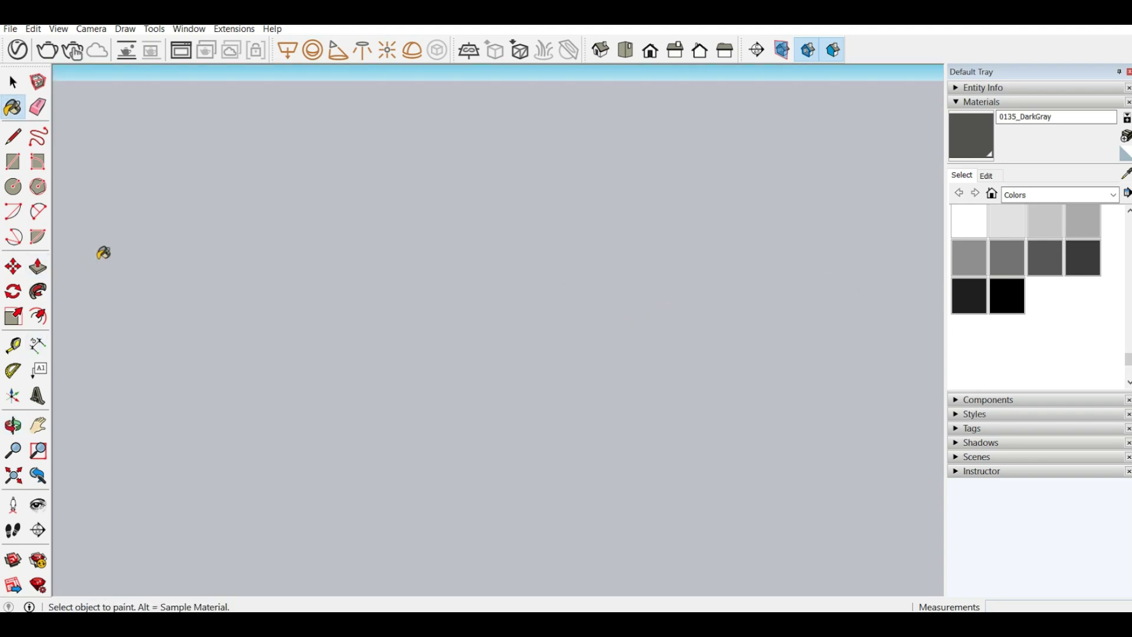
{"action": "middle_click_drag", "start_coordinate": [443, 269], "coordinate": [415, 268]}
{"action": "scroll", "coordinate": [406, 286], "scroll_direction": "down", "scroll_amount": 3}
{"action": "scroll", "coordinate": [416, 267], "scroll_direction": "down", "scroll_amount": 6}
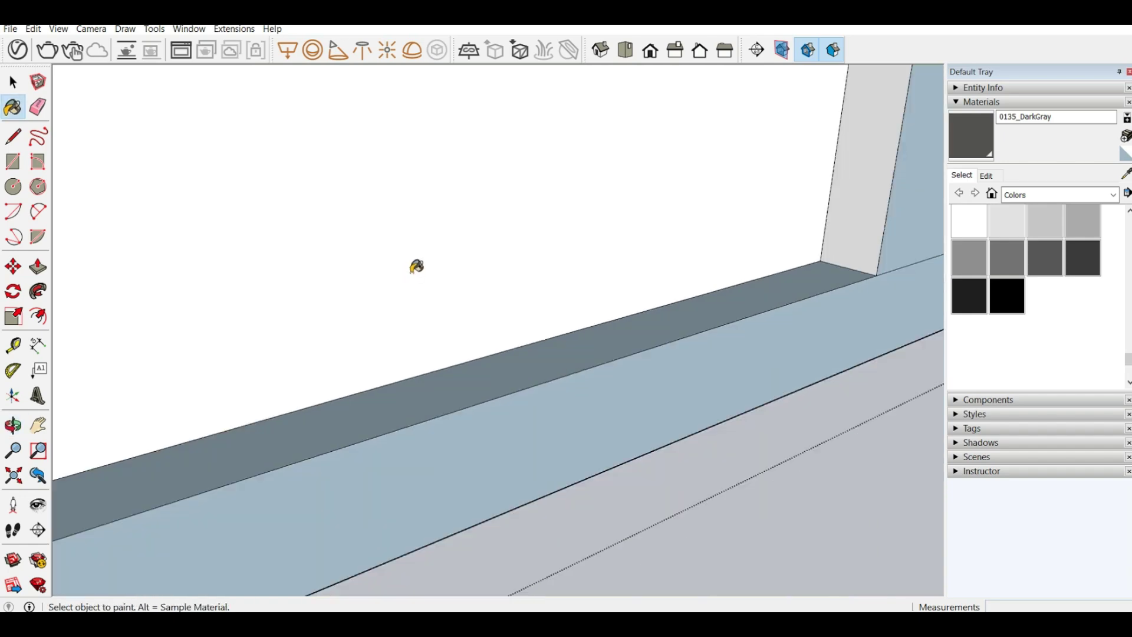
{"action": "scroll", "coordinate": [418, 266], "scroll_direction": "down", "scroll_amount": 8}
{"action": "middle_click_drag", "start_coordinate": [611, 285], "coordinate": [717, 239]}
{"action": "scroll", "coordinate": [311, 246], "scroll_direction": "up", "scroll_amount": 5}
{"action": "middle_click_drag", "start_coordinate": [174, 202], "coordinate": [64, 197]}
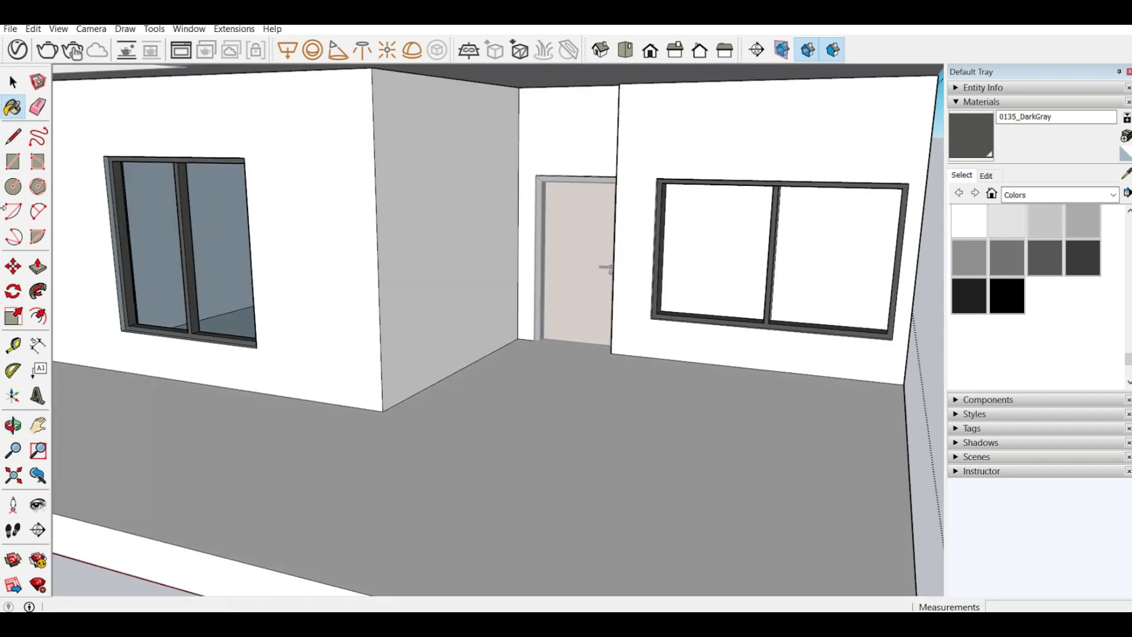
Draw a rectangle between opposite inner corners of the projecting wall's window frame to form the glass pane.
{"action": "left_click", "coordinate": [13, 161]}
{"action": "scroll", "coordinate": [126, 308], "scroll_direction": "up", "scroll_amount": 6}
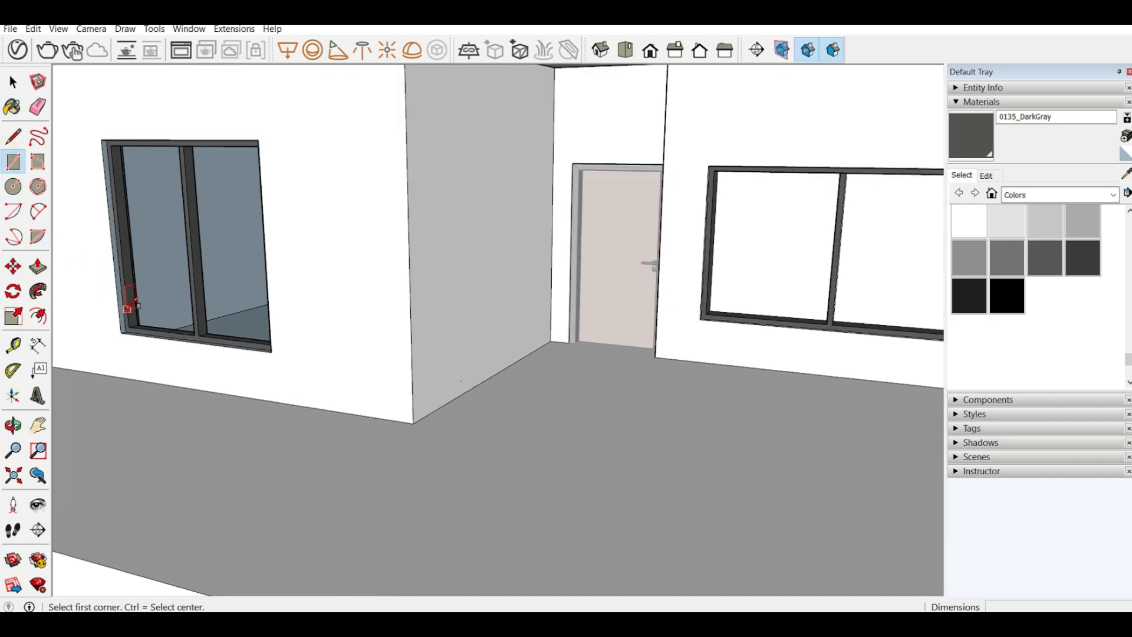
{"action": "scroll", "coordinate": [99, 320], "scroll_direction": "up", "scroll_amount": 4}
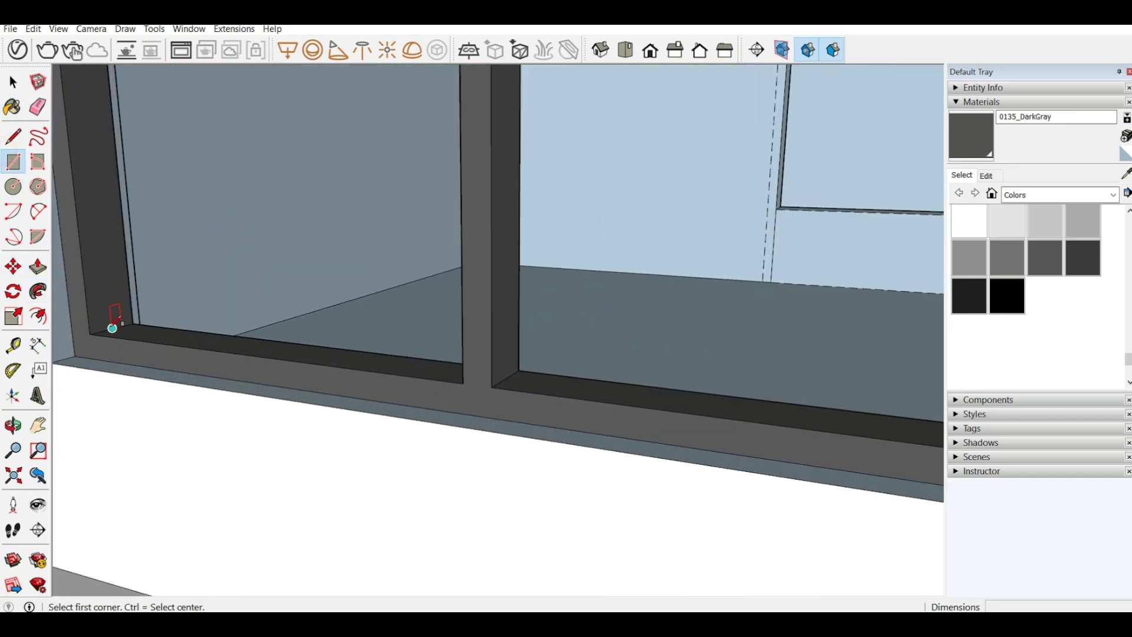
{"action": "scroll", "coordinate": [112, 327], "scroll_direction": "down", "scroll_amount": 10}
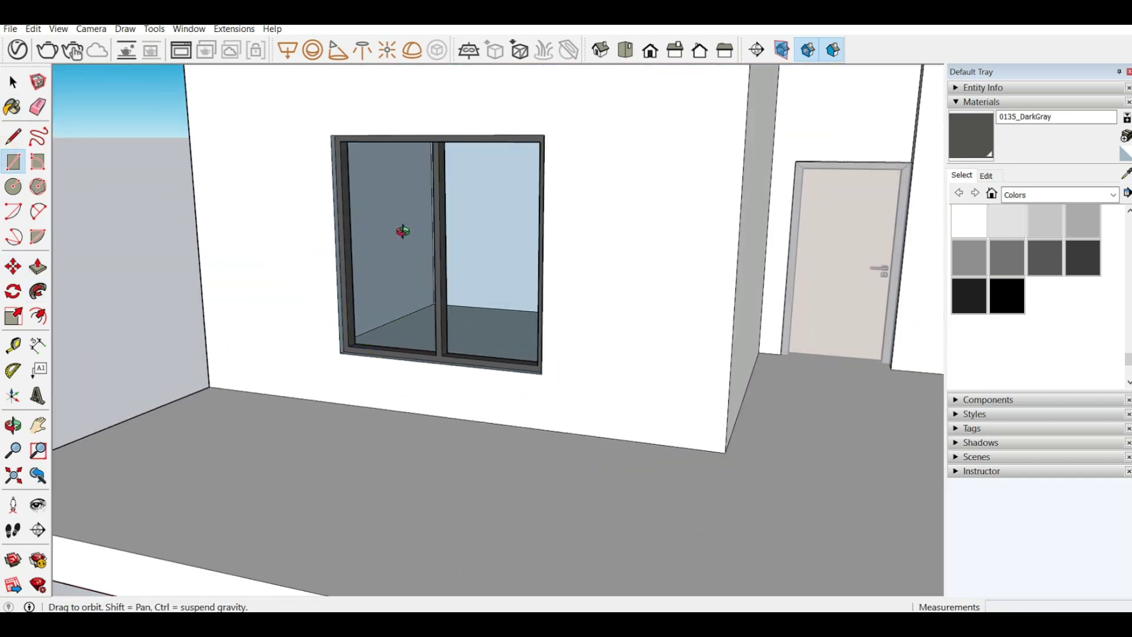
{"action": "middle_click_drag", "start_coordinate": [403, 231], "coordinate": [669, 180]}
{"action": "scroll", "coordinate": [654, 115], "scroll_direction": "up", "scroll_amount": 3}
{"action": "middle_click_drag", "start_coordinate": [621, 209], "coordinate": [656, 127]}
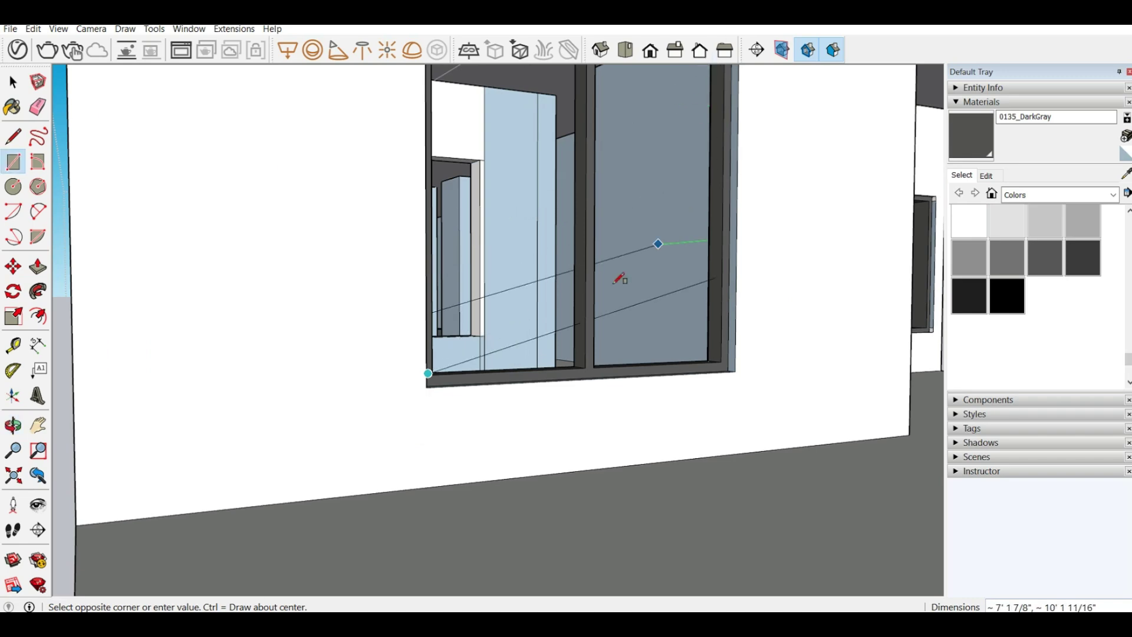
{"action": "scroll", "coordinate": [654, 147], "scroll_direction": "down", "scroll_amount": 5}
{"action": "scroll", "coordinate": [670, 189], "scroll_direction": "up", "scroll_amount": 8}
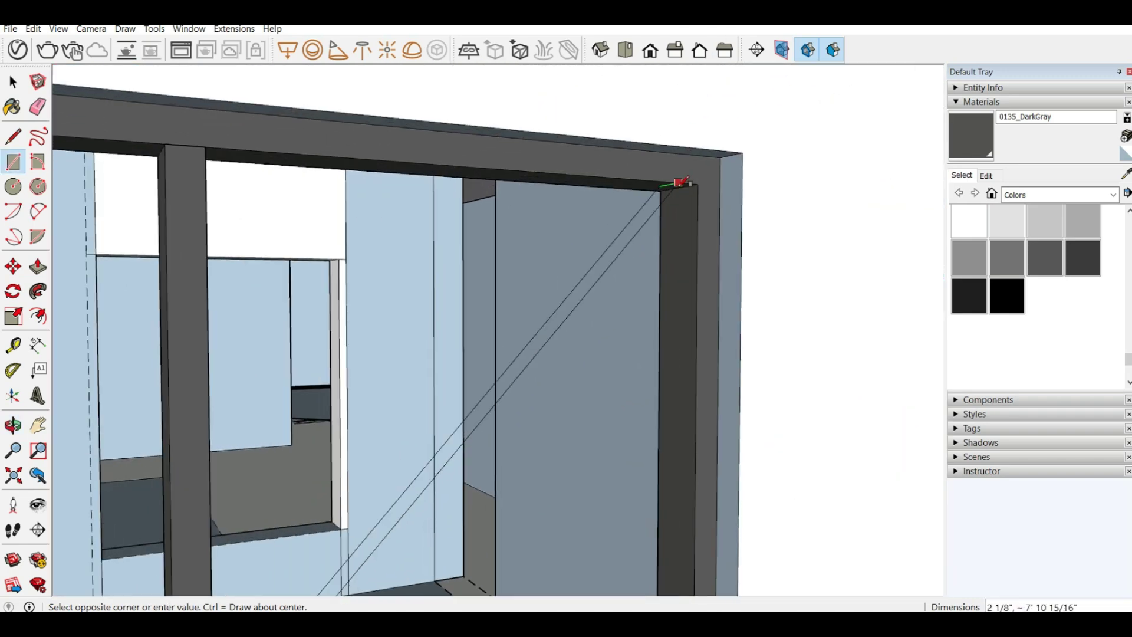
{"action": "left_click", "coordinate": [679, 185]}
{"action": "scroll", "coordinate": [677, 189], "scroll_direction": "down", "scroll_amount": 6}
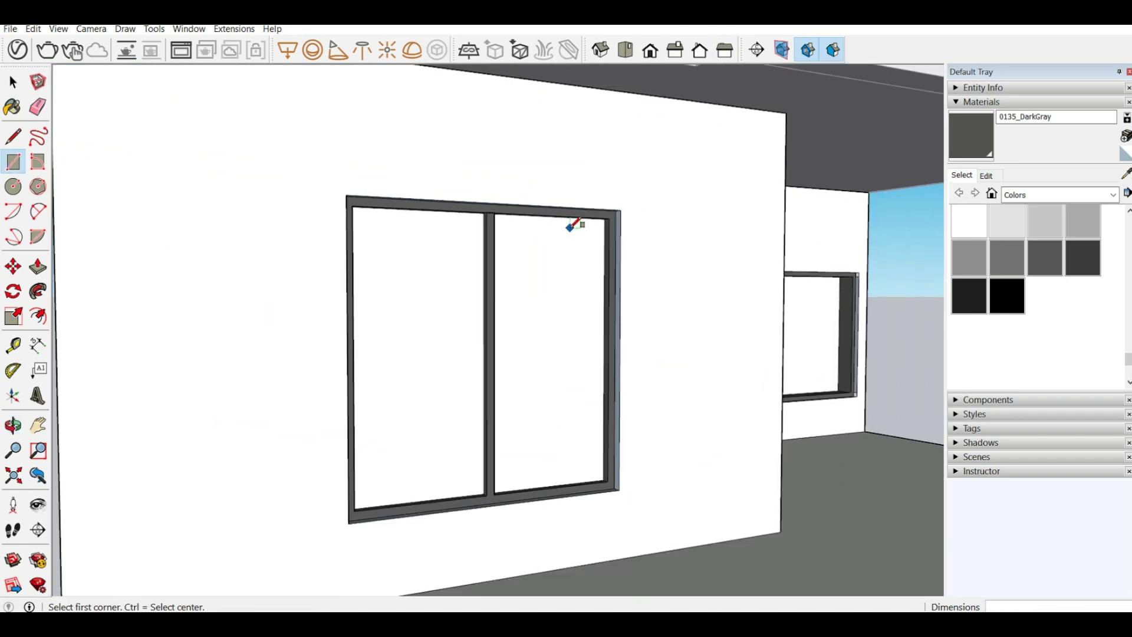
{"action": "scroll", "coordinate": [569, 228], "scroll_direction": "down", "scroll_amount": 8}
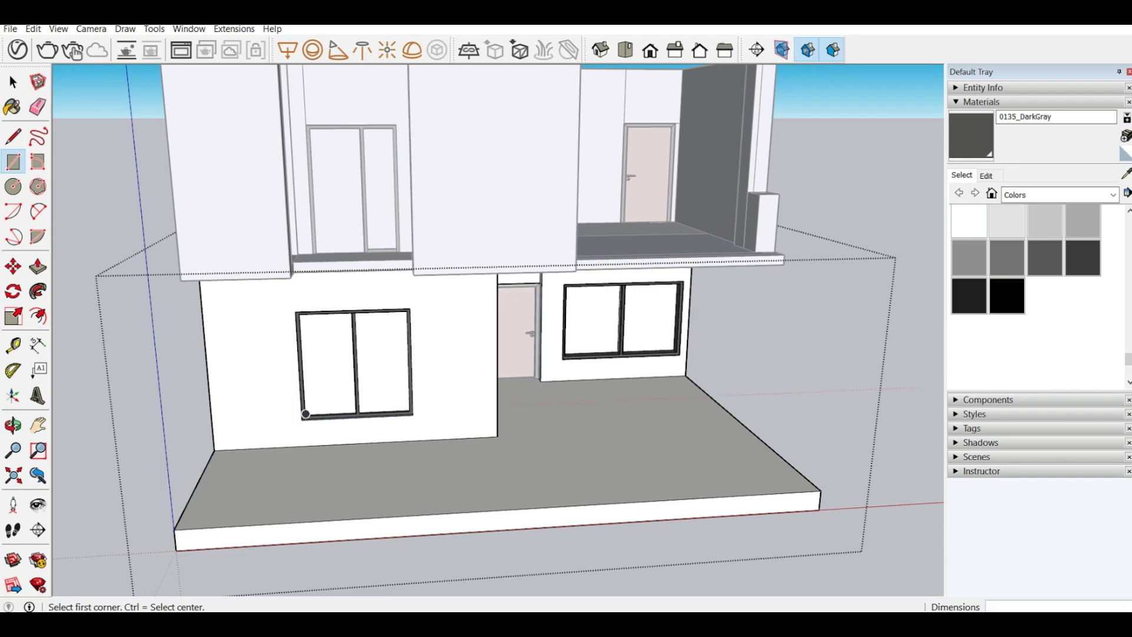
Paint the panes of both front ground-floor windows with Translucent Glass Gray from the Glass and Mirrors materials.
{"action": "left_click", "coordinate": [1000, 194]}
{"action": "left_click", "coordinate": [1009, 197]}
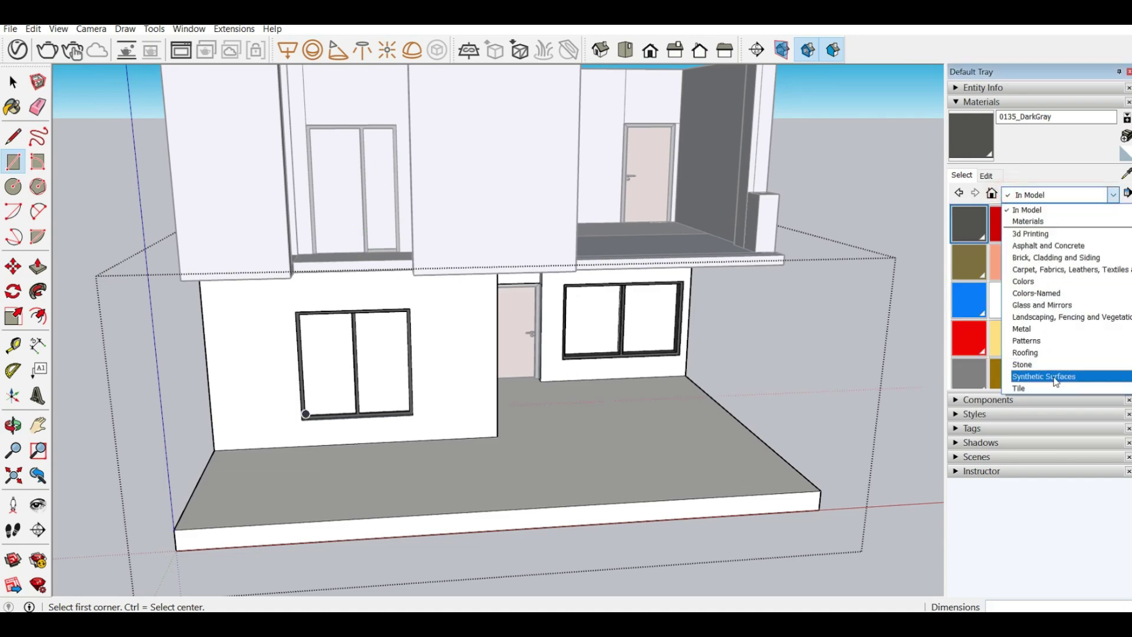
{"action": "left_click", "coordinate": [1044, 305]}
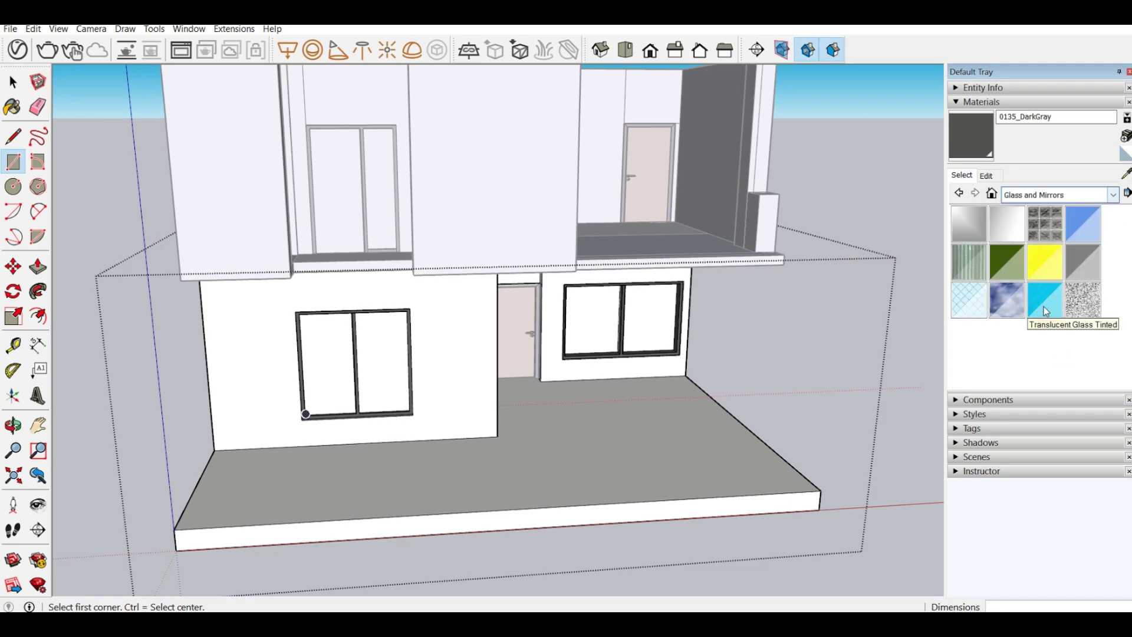
{"action": "left_click", "coordinate": [1087, 255]}
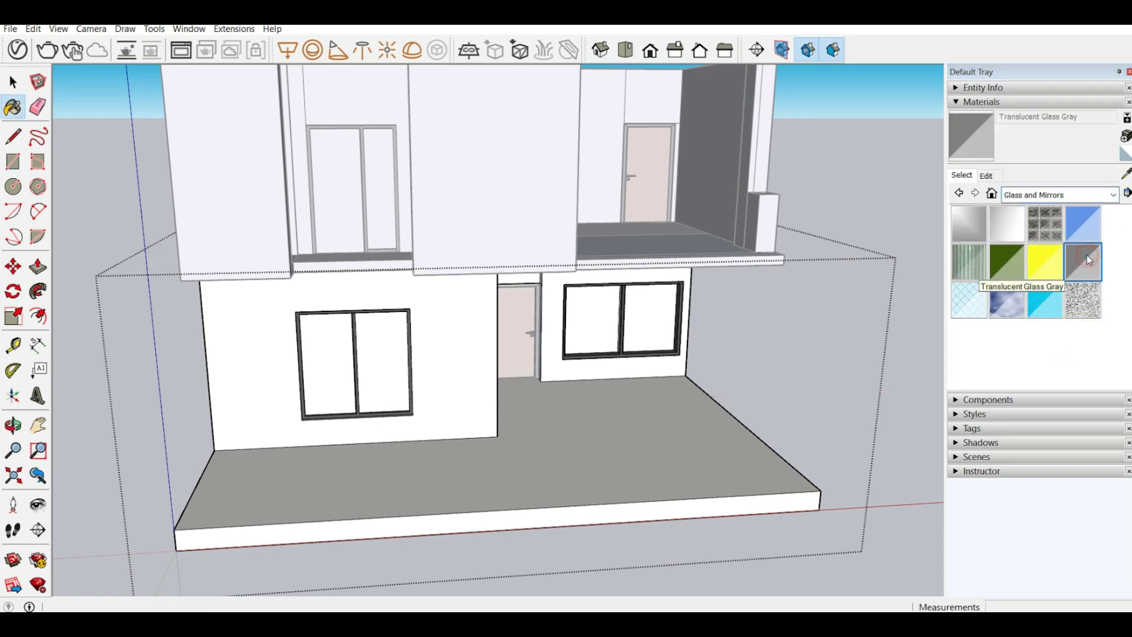
{"action": "left_click", "coordinate": [403, 348]}
{"action": "left_click", "coordinate": [592, 315]}
{"action": "scroll", "coordinate": [569, 370], "scroll_direction": "down", "scroll_amount": 3}
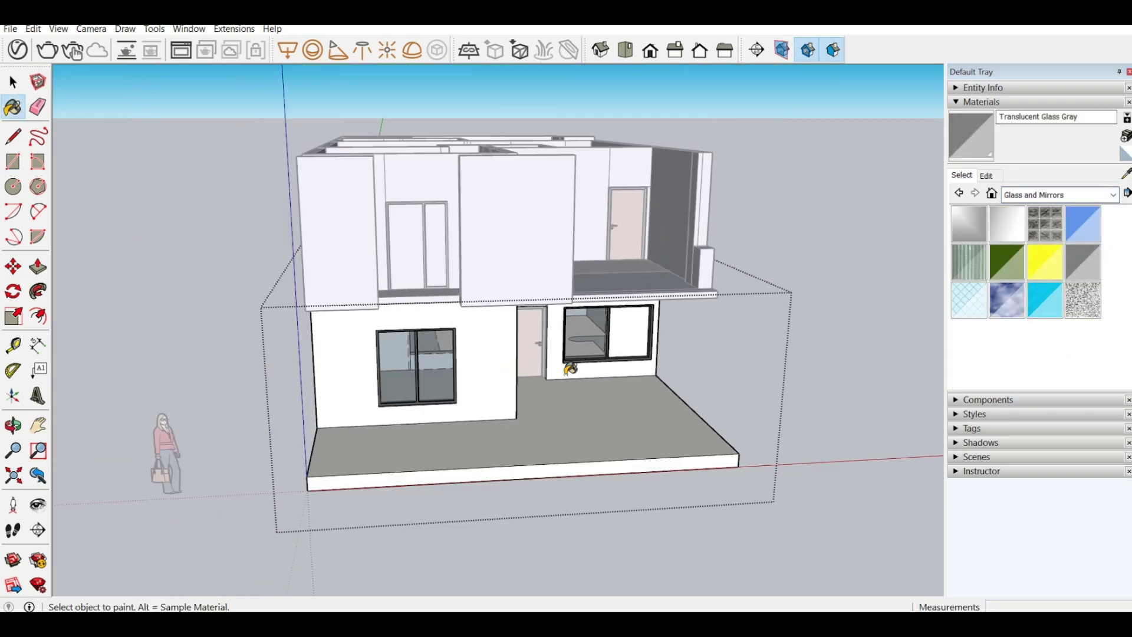
{"action": "left_click", "coordinate": [626, 323]}
{"action": "scroll", "coordinate": [604, 322], "scroll_direction": "up", "scroll_amount": 5}
{"action": "scroll", "coordinate": [584, 313], "scroll_direction": "down", "scroll_amount": 4}
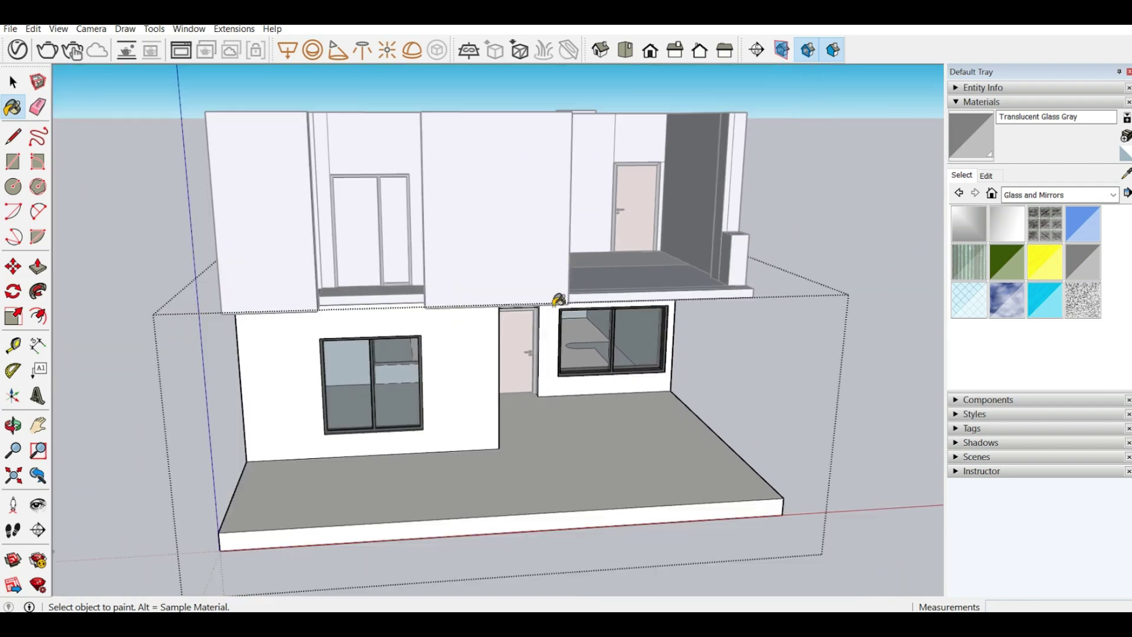
Open the upper-floor group for editing and paint both panes of its front sliding door with Translucent Glass Gray.
{"action": "left_click", "coordinate": [11, 80]}
{"action": "left_click", "coordinate": [12, 80]}
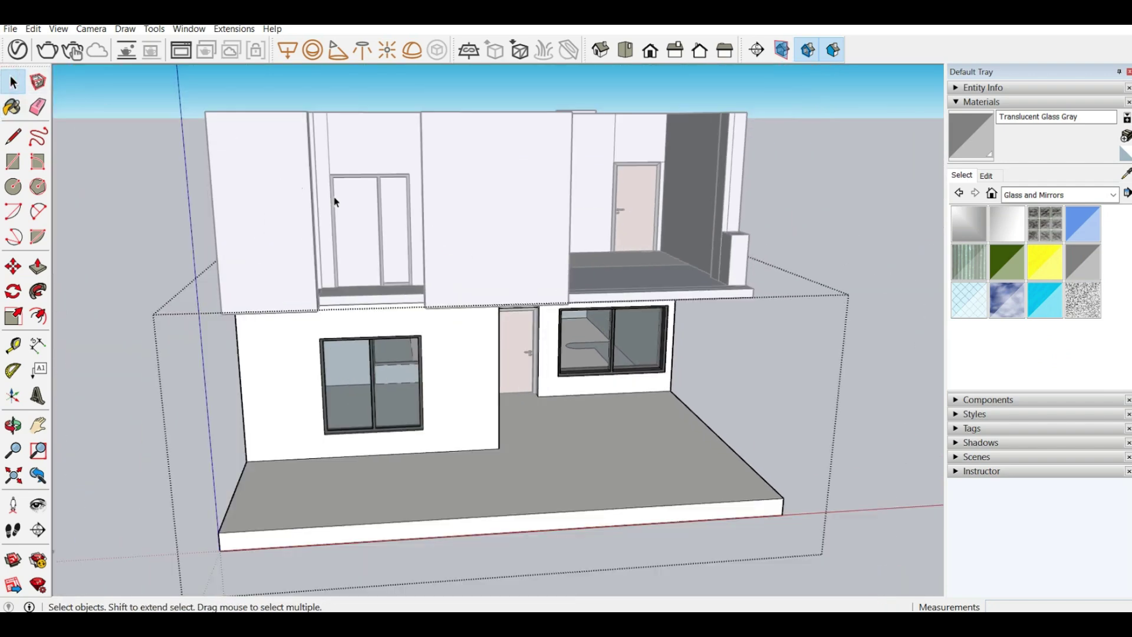
{"action": "double_click", "coordinate": [365, 216]}
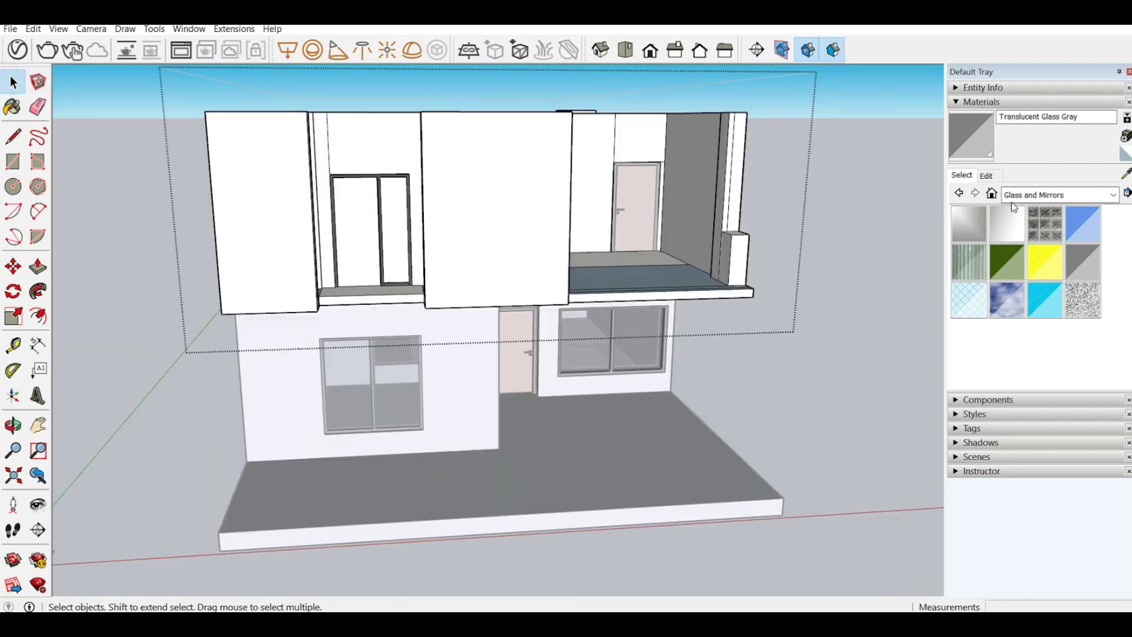
{"action": "left_click", "coordinate": [981, 122]}
{"action": "left_click", "coordinate": [388, 215]}
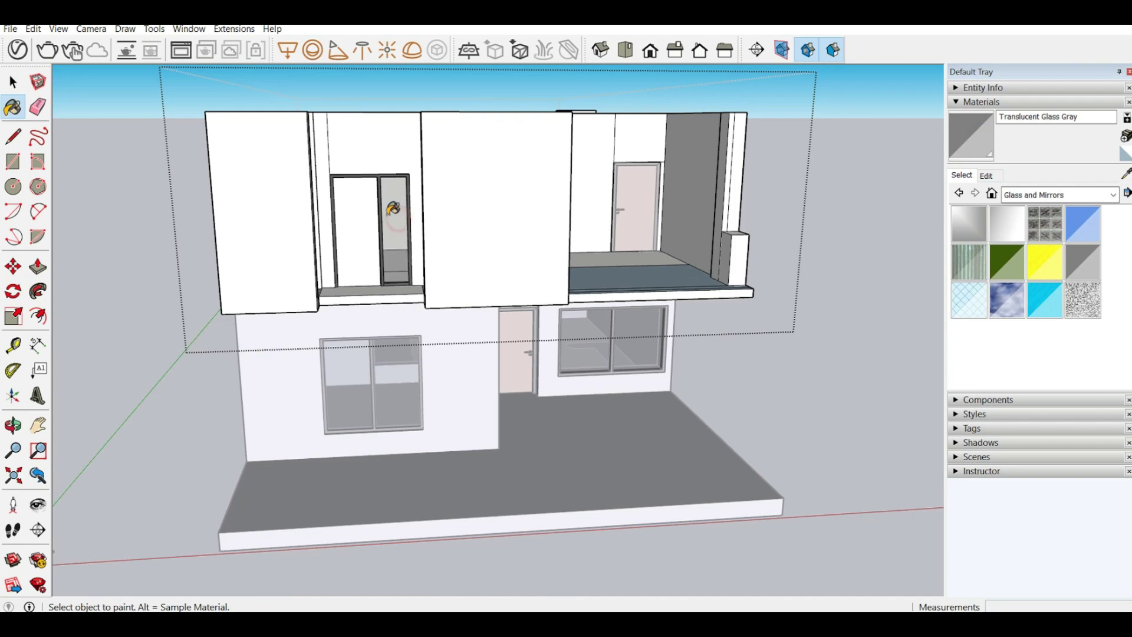
{"action": "left_click", "coordinate": [361, 208]}
{"action": "scroll", "coordinate": [457, 293], "scroll_direction": "down", "scroll_amount": 3}
{"action": "scroll", "coordinate": [221, 128], "scroll_direction": "up", "scroll_amount": 5}
{"action": "scroll", "coordinate": [584, 370], "scroll_direction": "down", "scroll_amount": 3}
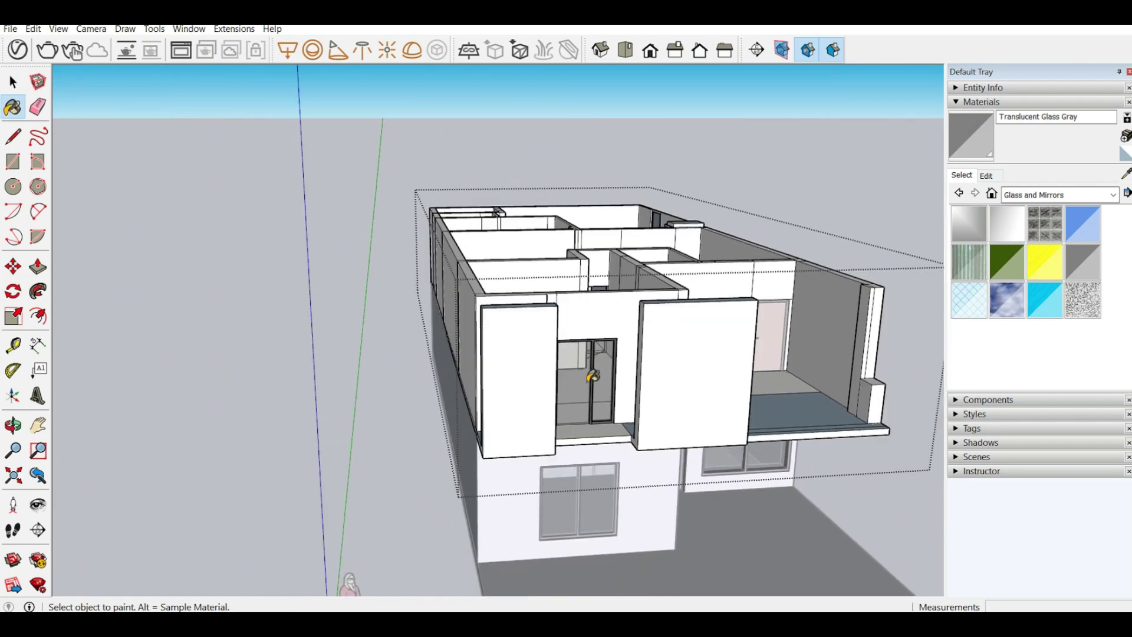
Close the upper-floor group to finish editing it.
{"action": "middle_click_drag", "start_coordinate": [669, 485], "coordinate": [524, 415]}
{"action": "key", "text": "space"}
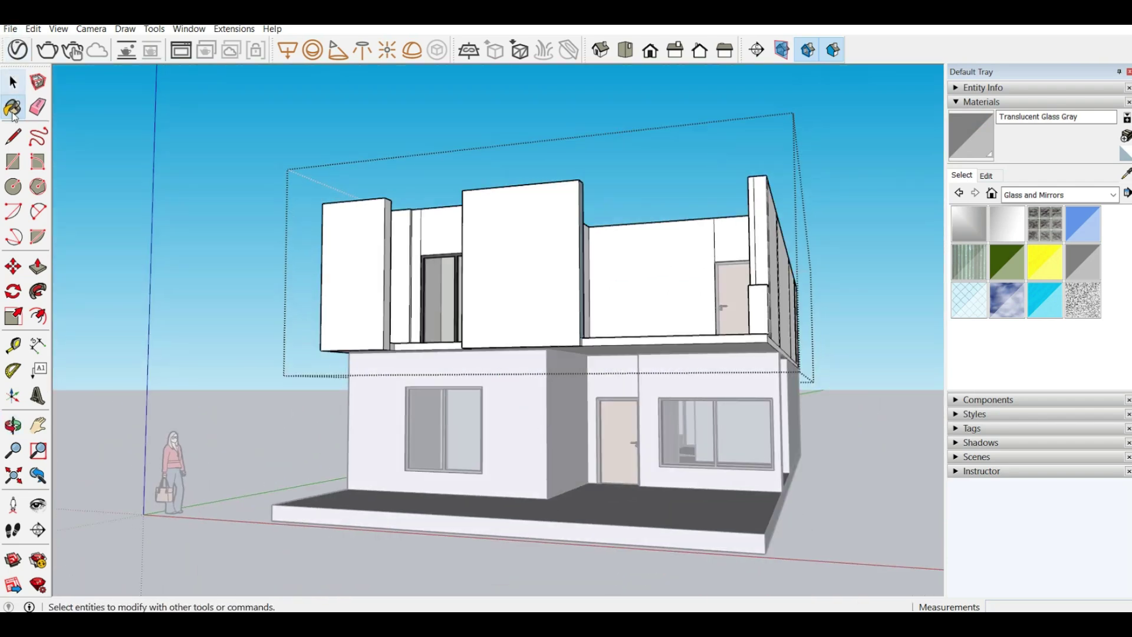
{"action": "left_click", "coordinate": [13, 85]}
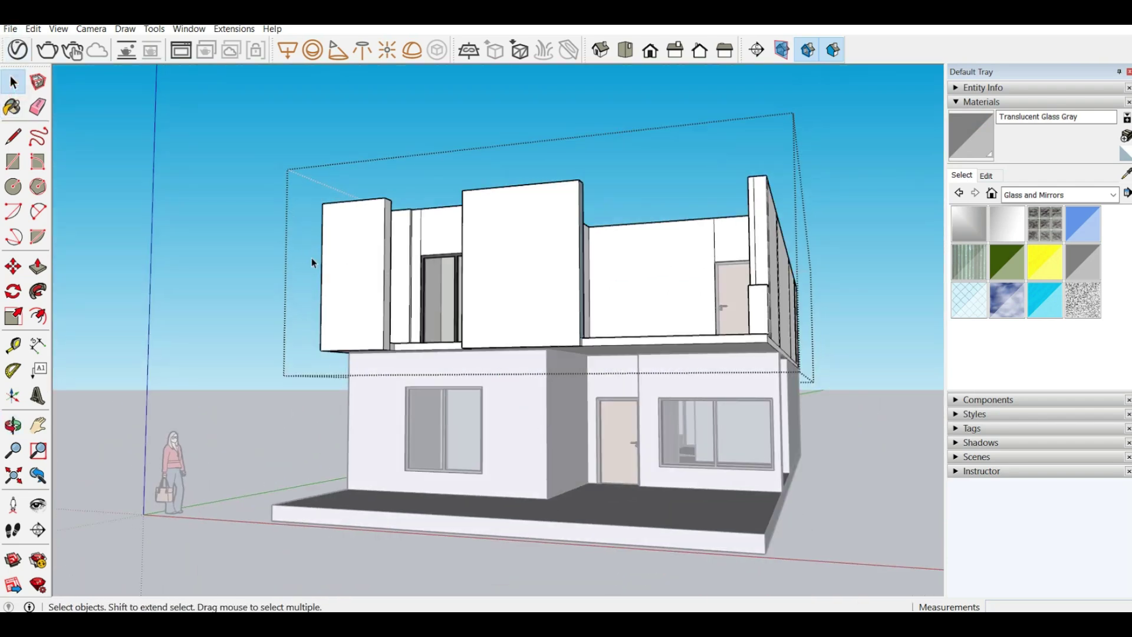
{"action": "left_click", "coordinate": [189, 228]}
Inspect the glazed front façade, the two projecting upper-floor panels and their undersides from above, in front and below.
{"action": "middle_click_drag", "start_coordinate": [227, 255], "coordinate": [309, 447]}
{"action": "scroll", "coordinate": [490, 491], "scroll_direction": "up", "scroll_amount": 3}
{"action": "middle_click_drag", "start_coordinate": [307, 364], "coordinate": [532, 384]}
{"action": "scroll", "coordinate": [305, 313], "scroll_direction": "up", "scroll_amount": 3}
{"action": "scroll", "coordinate": [412, 401], "scroll_direction": "down", "scroll_amount": 3}
{"action": "scroll", "coordinate": [465, 409], "scroll_direction": "down", "scroll_amount": 2}
{"action": "scroll", "coordinate": [455, 382], "scroll_direction": "up", "scroll_amount": 3}
{"action": "scroll", "coordinate": [545, 399], "scroll_direction": "down", "scroll_amount": 3}
{"action": "middle_click_drag", "start_coordinate": [623, 335], "coordinate": [260, 275]}
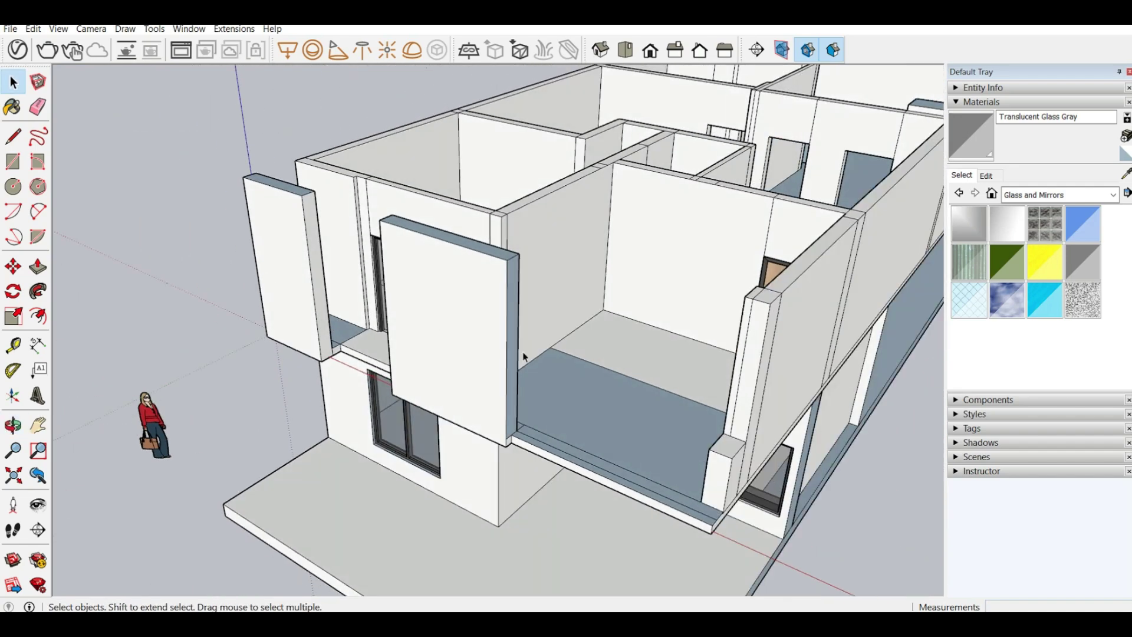
{"action": "middle_click_drag", "start_coordinate": [524, 357], "coordinate": [625, 298]}
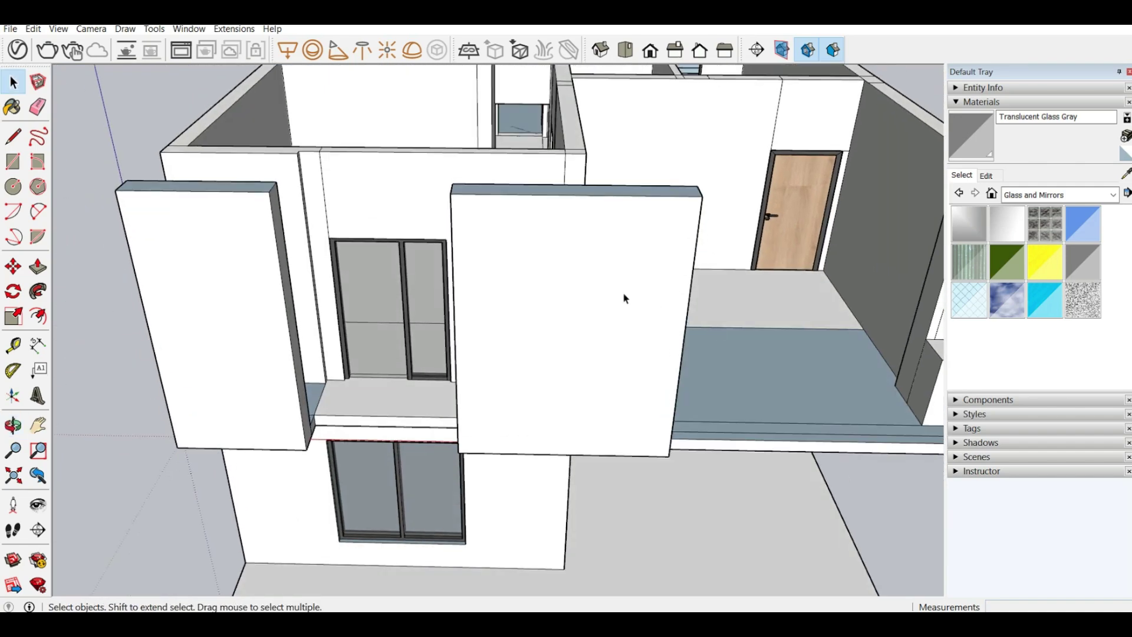
{"action": "scroll", "coordinate": [624, 297], "scroll_direction": "down", "scroll_amount": 3}
{"action": "middle_click_drag", "start_coordinate": [578, 384], "coordinate": [481, 304]}
{"action": "scroll", "coordinate": [481, 305], "scroll_direction": "up", "scroll_amount": 2}
{"action": "scroll", "coordinate": [757, 188], "scroll_direction": "down", "scroll_amount": 3}
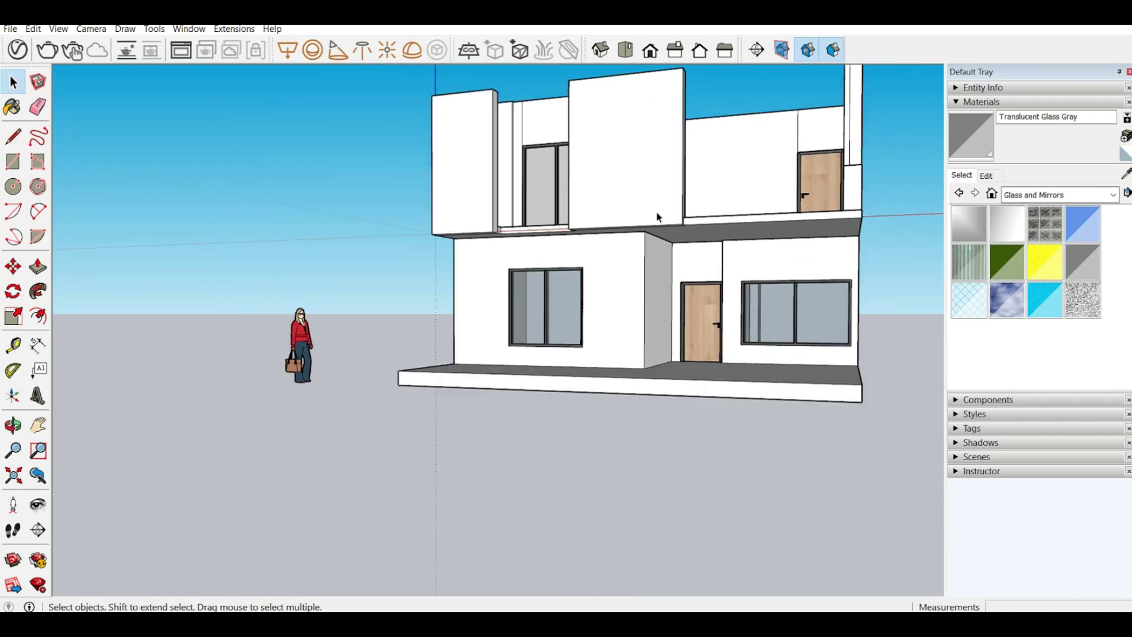
{"action": "middle_click_drag", "start_coordinate": [659, 217], "coordinate": [627, 260]}
{"action": "scroll", "coordinate": [651, 262], "scroll_direction": "down", "scroll_amount": 2}
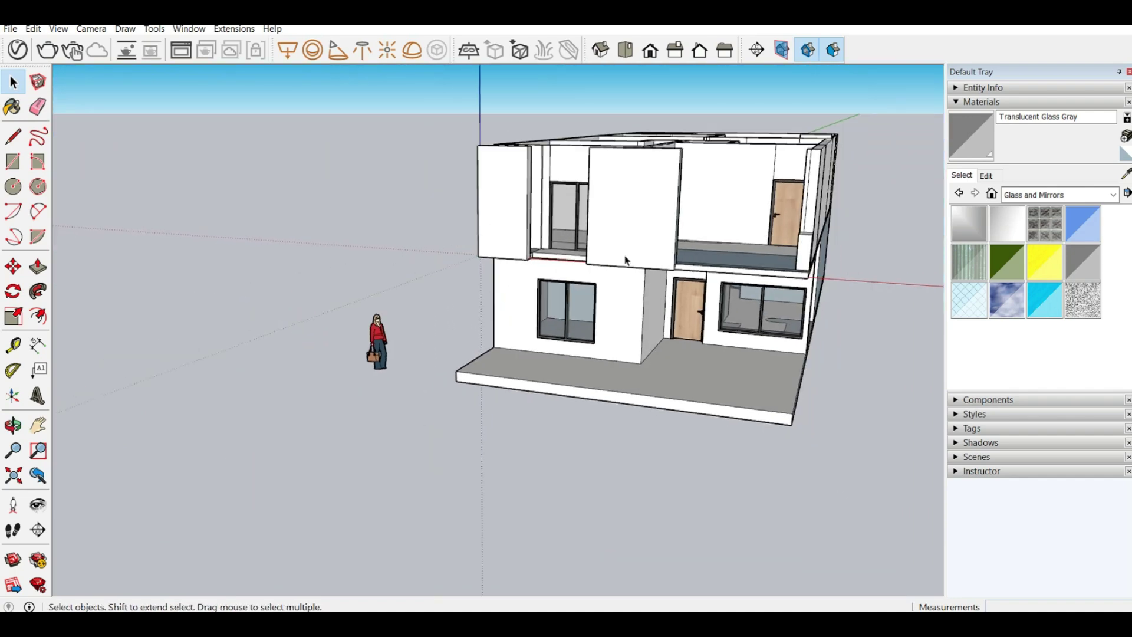
{"action": "scroll", "coordinate": [627, 260], "scroll_direction": "down", "scroll_amount": 3}
{"action": "scroll", "coordinate": [660, 172], "scroll_direction": "up", "scroll_amount": 3}
{"action": "middle_click_drag", "start_coordinate": [660, 172], "coordinate": [244, 283]}
{"action": "middle_click_drag", "start_coordinate": [296, 244], "coordinate": [458, 152]}
{"action": "scroll", "coordinate": [349, 192], "scroll_direction": "up", "scroll_amount": 5}
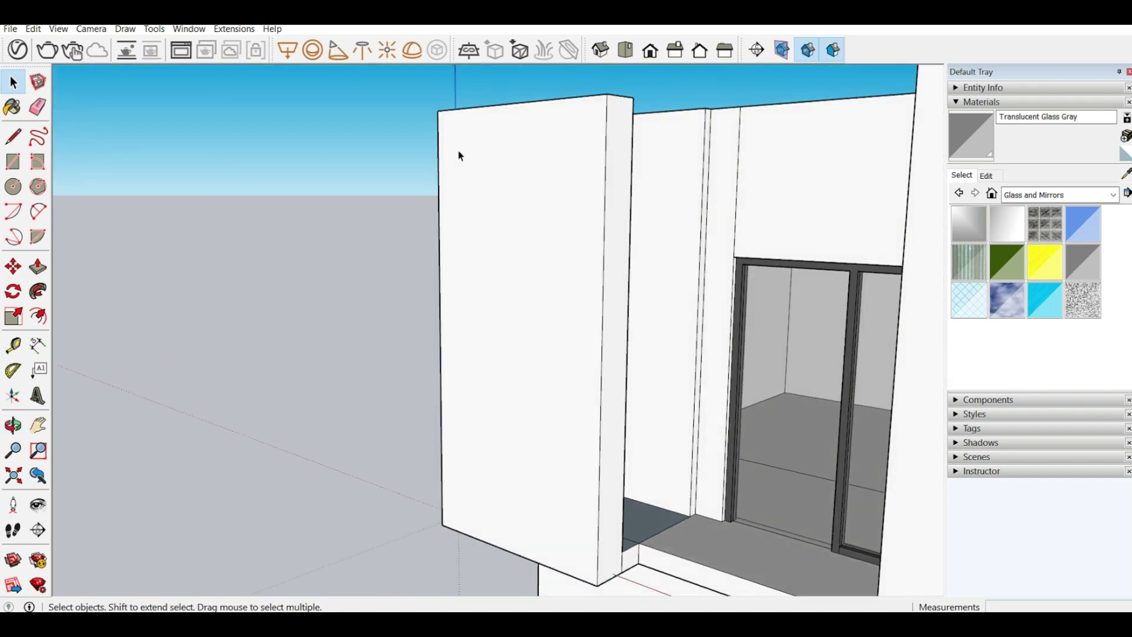
{"action": "scroll", "coordinate": [510, 379], "scroll_direction": "down", "scroll_amount": 3}
{"action": "middle_click_drag", "start_coordinate": [510, 379], "coordinate": [575, 397]}
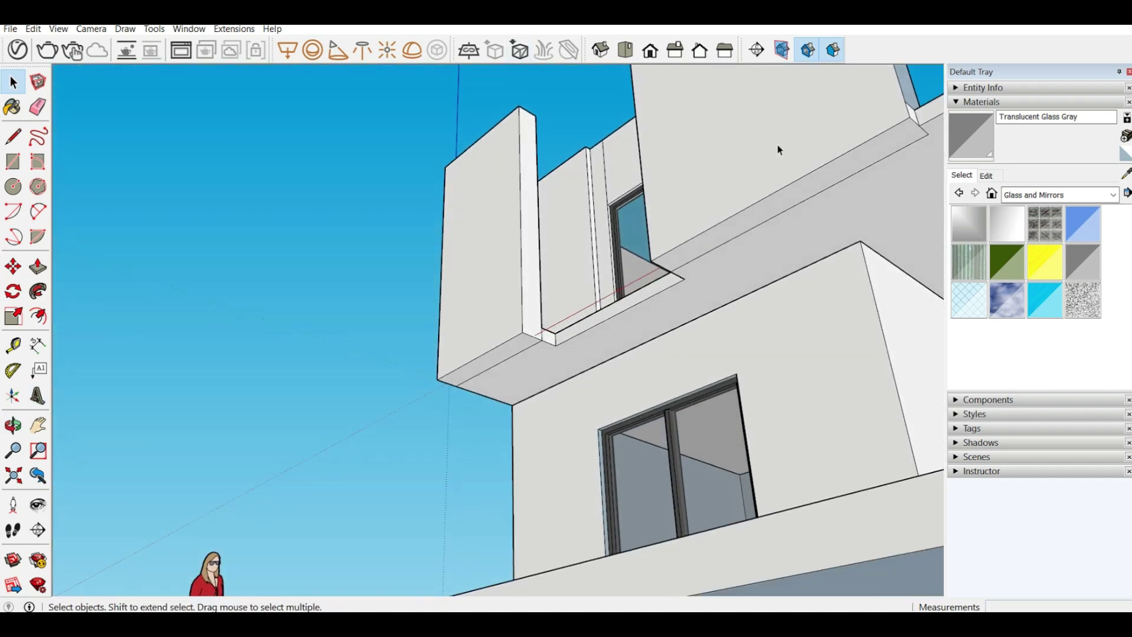
Open the upper-floor group for editing and try to extrude the narrow front panel's underside downward.
{"action": "double_click", "coordinate": [770, 185]}
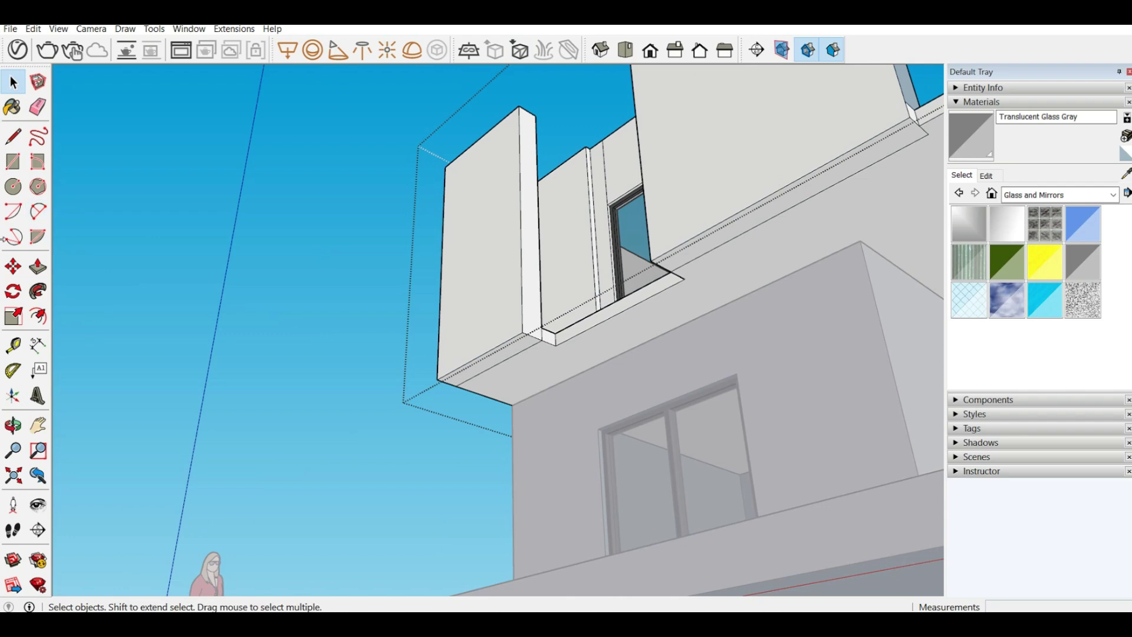
{"action": "left_click", "coordinate": [38, 267]}
{"action": "left_click_drag", "start_coordinate": [511, 355], "coordinate": [505, 372]}
{"action": "middle_click_drag", "start_coordinate": [505, 369], "coordinate": [429, 469]}
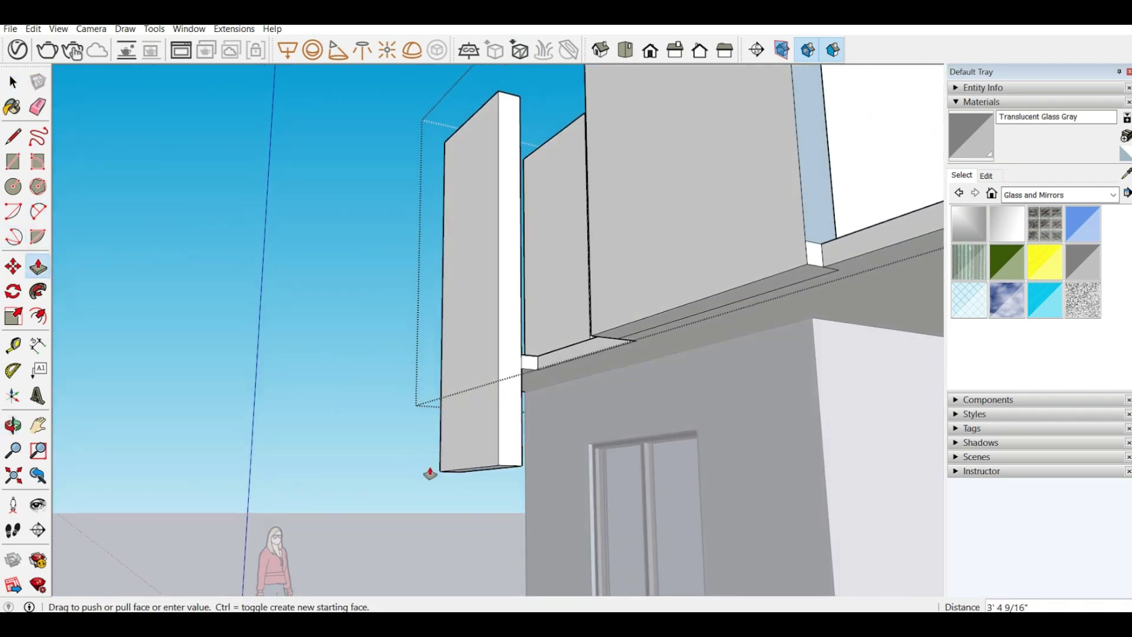
Measure the narrow front panel's thickness at its lower edge with the Tape Measure.
{"action": "left_click", "coordinate": [13, 344]}
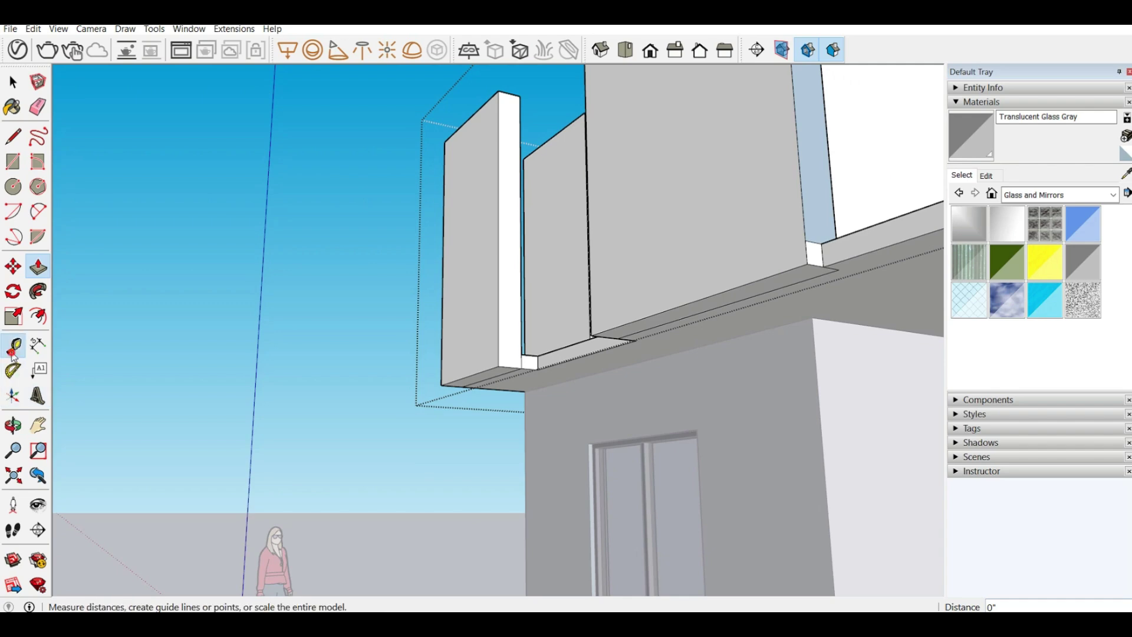
{"action": "left_click", "coordinate": [522, 352]}
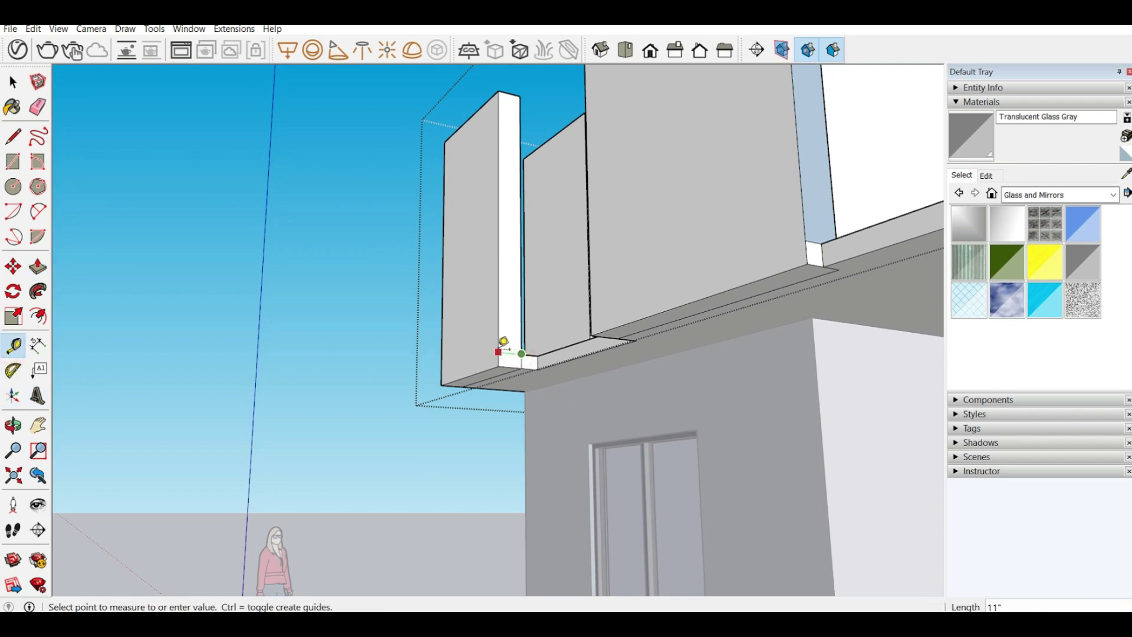
{"action": "left_click", "coordinate": [499, 351]}
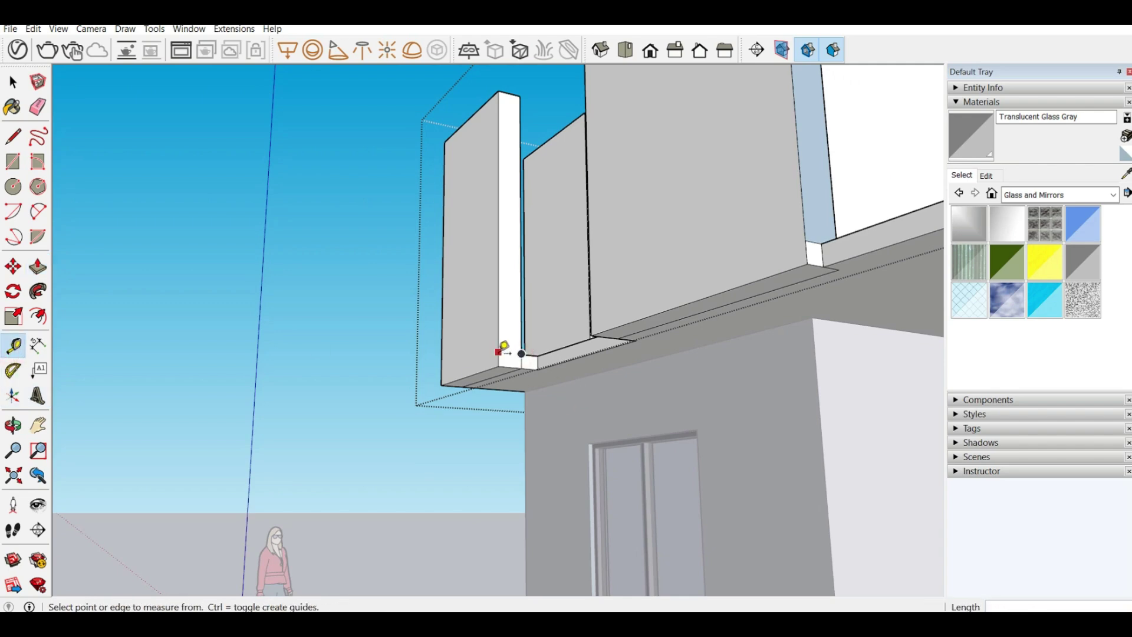
{"action": "middle_click_drag", "start_coordinate": [501, 347], "coordinate": [523, 382]}
{"action": "scroll", "coordinate": [501, 368], "scroll_direction": "up", "scroll_amount": 2}
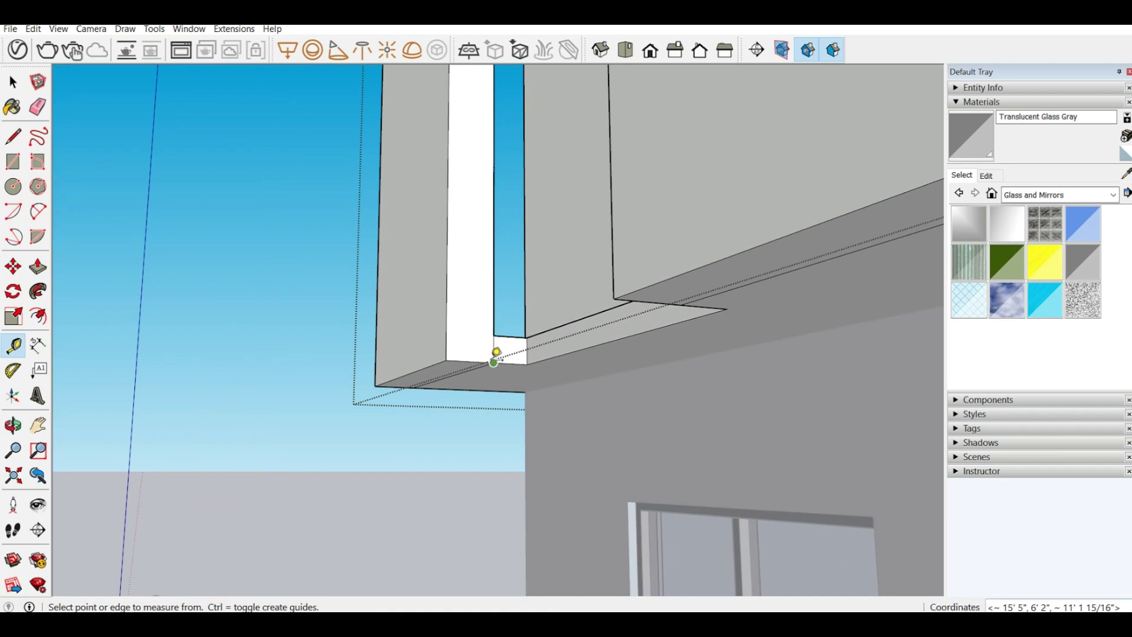
{"action": "left_click", "coordinate": [492, 361]}
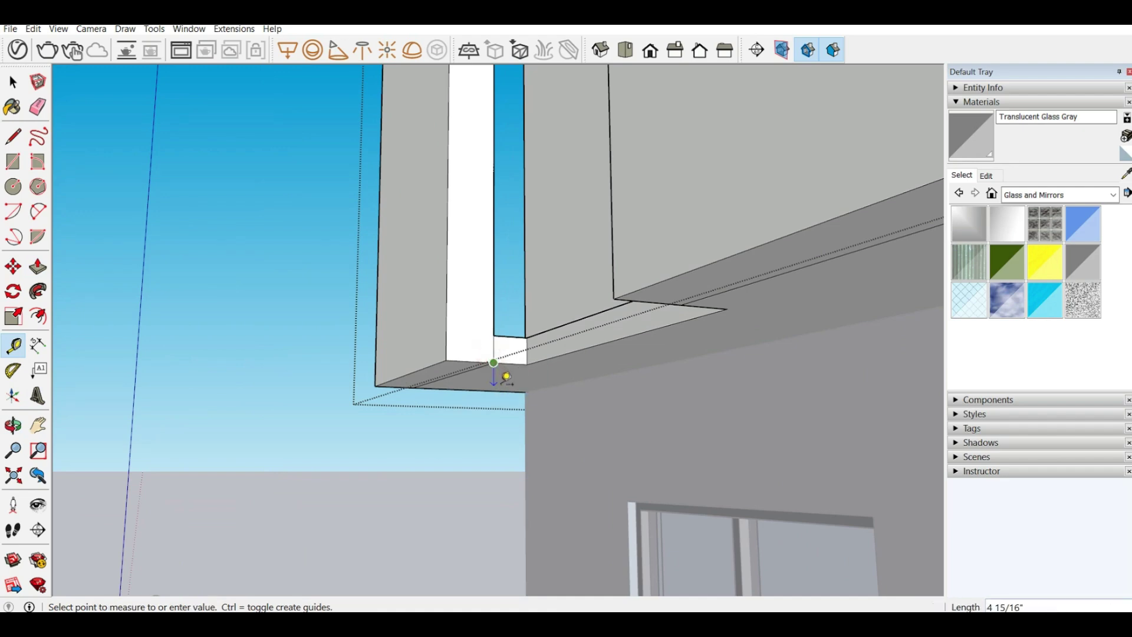
{"action": "middle_click_drag", "start_coordinate": [506, 377], "coordinate": [424, 298]}
{"action": "key", "text": "t"}
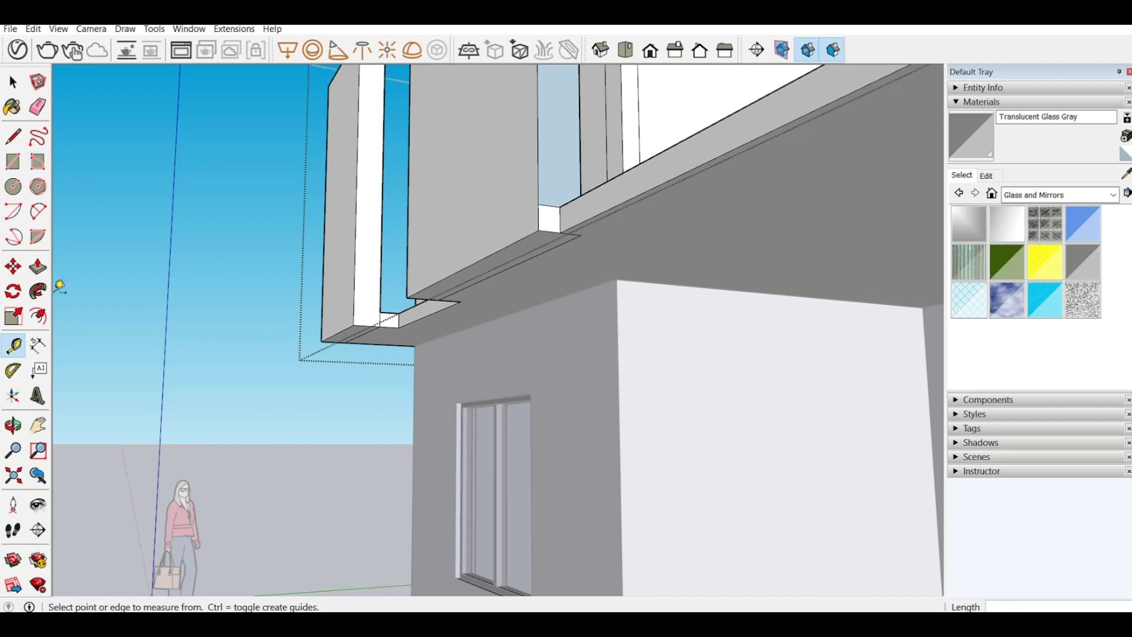
Extrude the narrow front panel's underside downward twice by 2" each with Push/Pull.
{"action": "left_click", "coordinate": [38, 266]}
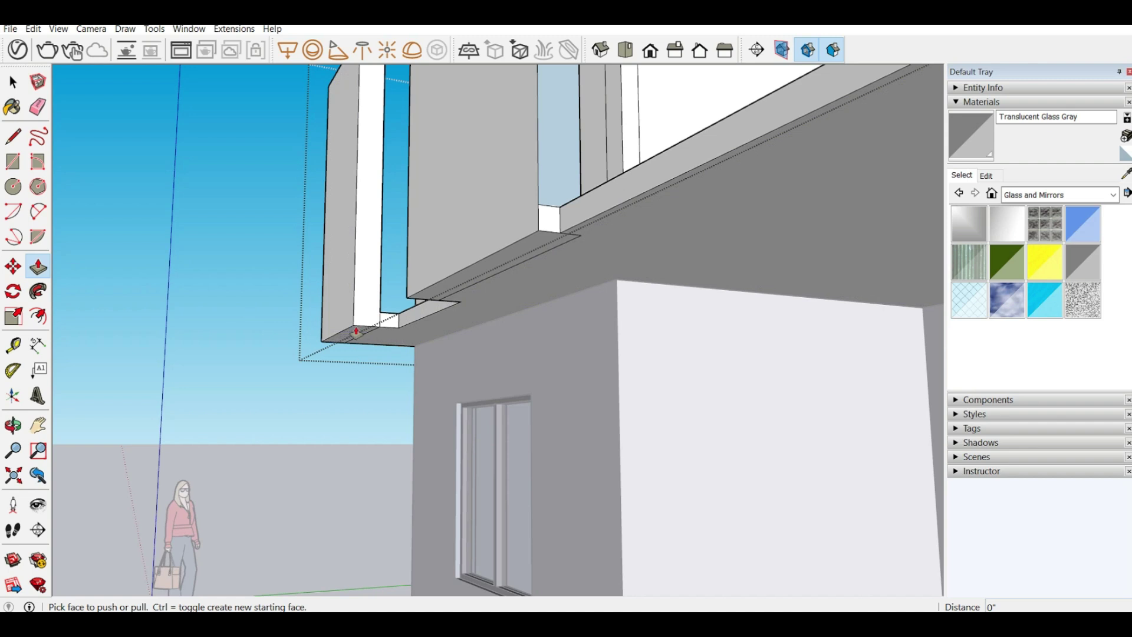
{"action": "left_click_drag", "start_coordinate": [356, 332], "coordinate": [346, 348]}
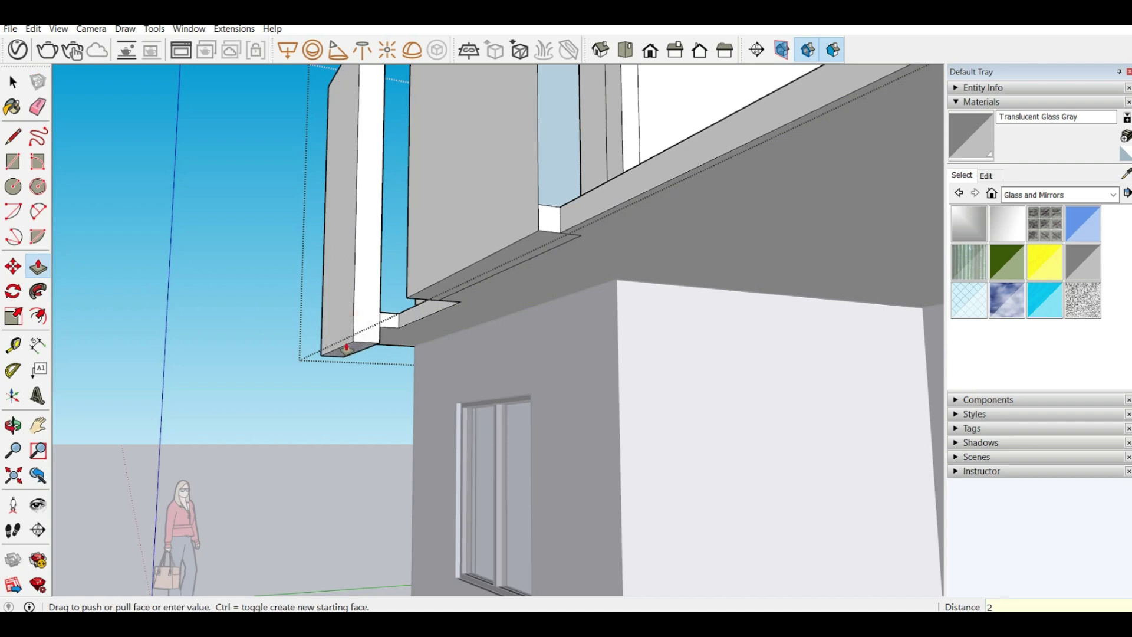
{"action": "type", "text": "2\""}
{"action": "key", "text": "Return"}
{"action": "scroll", "coordinate": [381, 356], "scroll_direction": "up", "scroll_amount": 3}
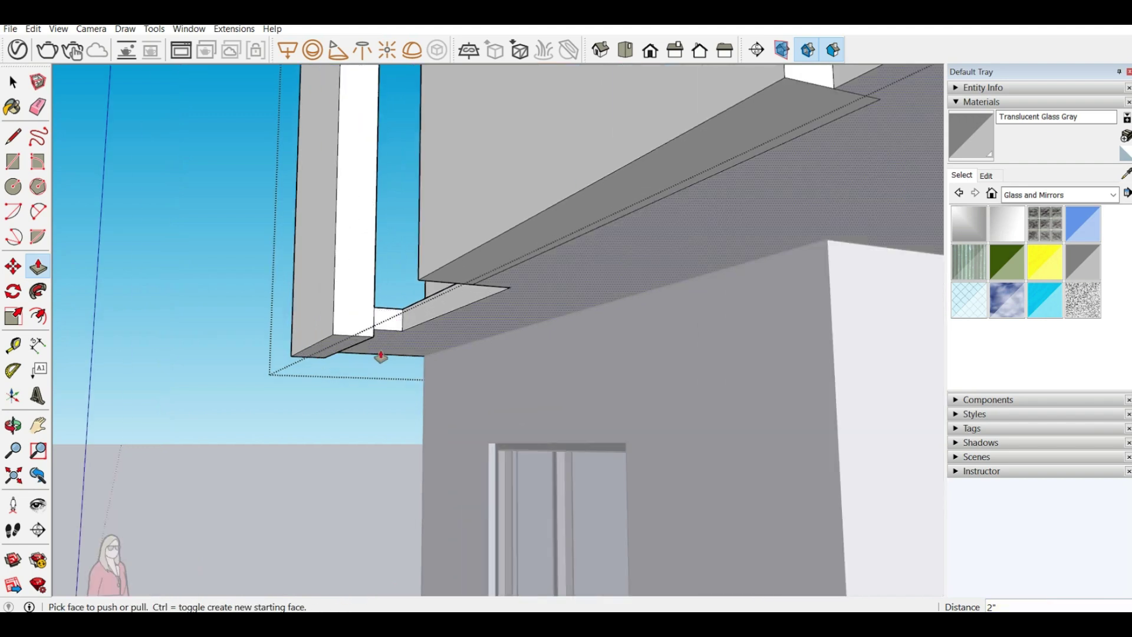
{"action": "left_click", "coordinate": [358, 349]}
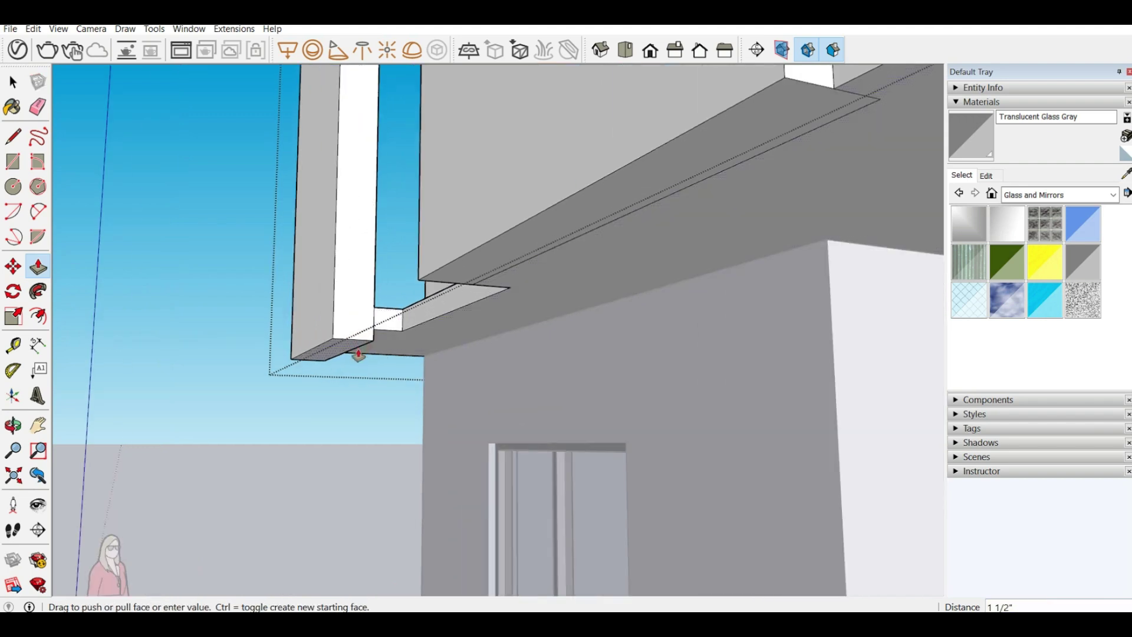
{"action": "type", "text": "2"}
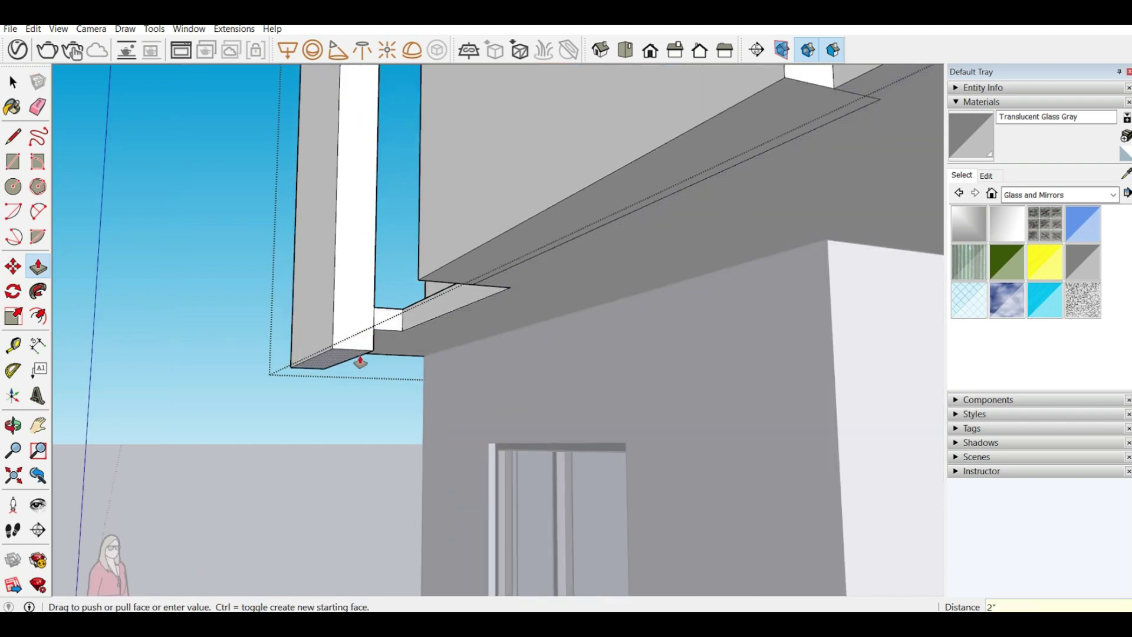
{"action": "key", "text": "Return"}
Extrude the wide front panel's underside 4" downward, level with the underside of the narrow panel.
{"action": "scroll", "coordinate": [377, 357], "scroll_direction": "up", "scroll_amount": 1}
{"action": "left_click", "coordinate": [501, 246]}
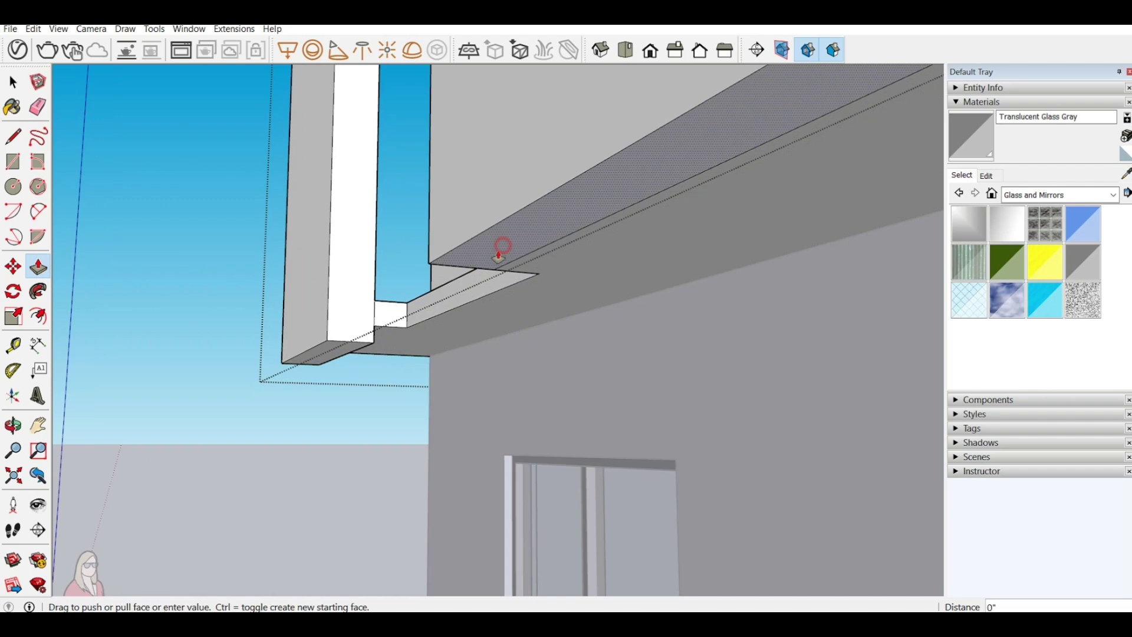
{"action": "left_click", "coordinate": [333, 337]}
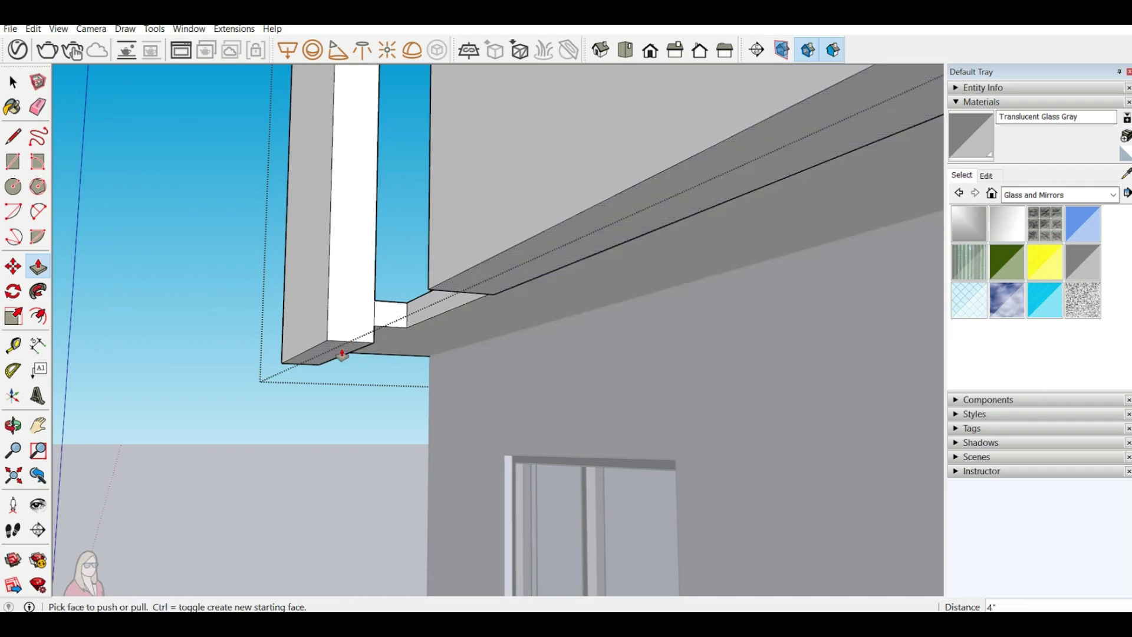
Extrude the undersides of both the narrow and the wide front panels a further 11" downward.
{"action": "left_click", "coordinate": [342, 354]}
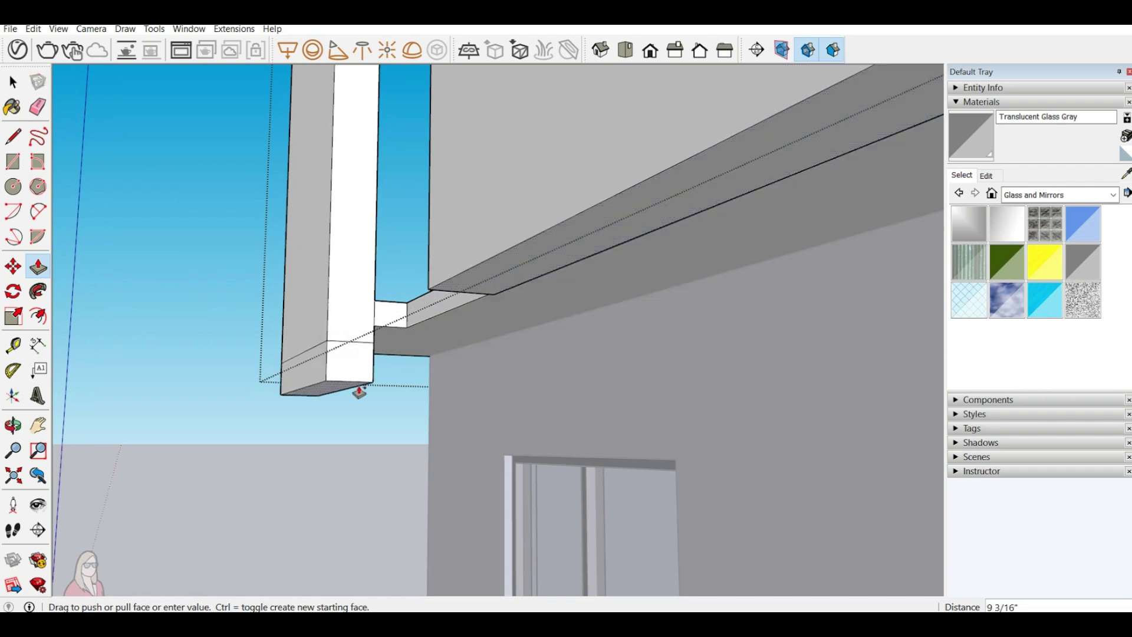
{"action": "type", "text": "11"}
{"action": "key", "text": "Return"}
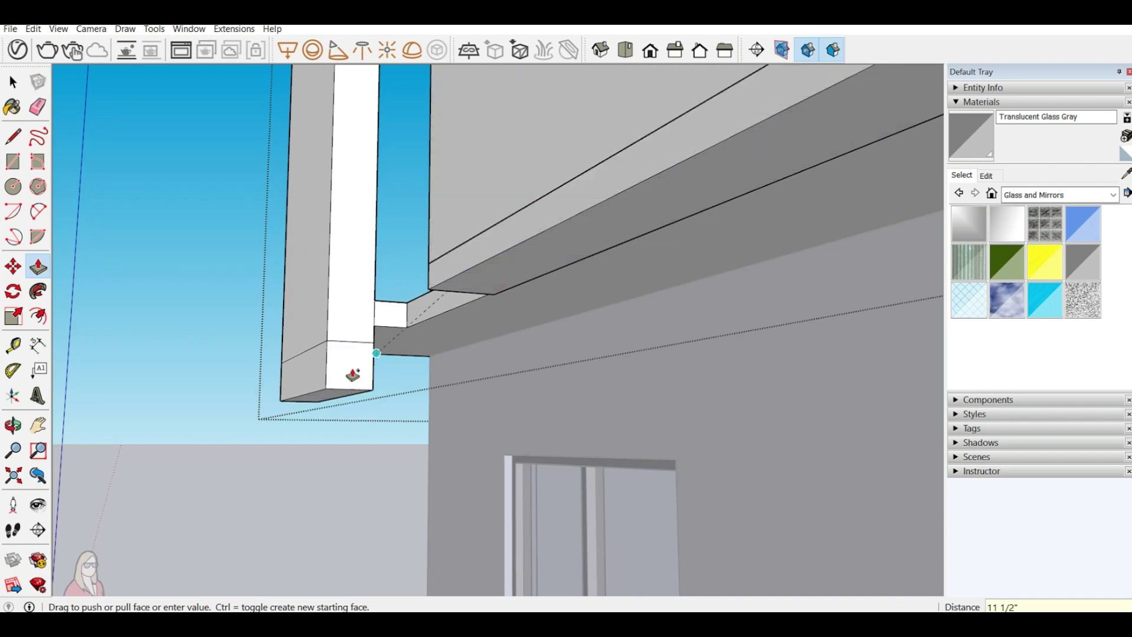
{"action": "left_click", "coordinate": [328, 389]}
Extrude the rear face of the wide panel's lower strip 2' 11" back to the ground-floor front wall.
{"action": "scroll", "coordinate": [343, 387], "scroll_direction": "down", "scroll_amount": 2}
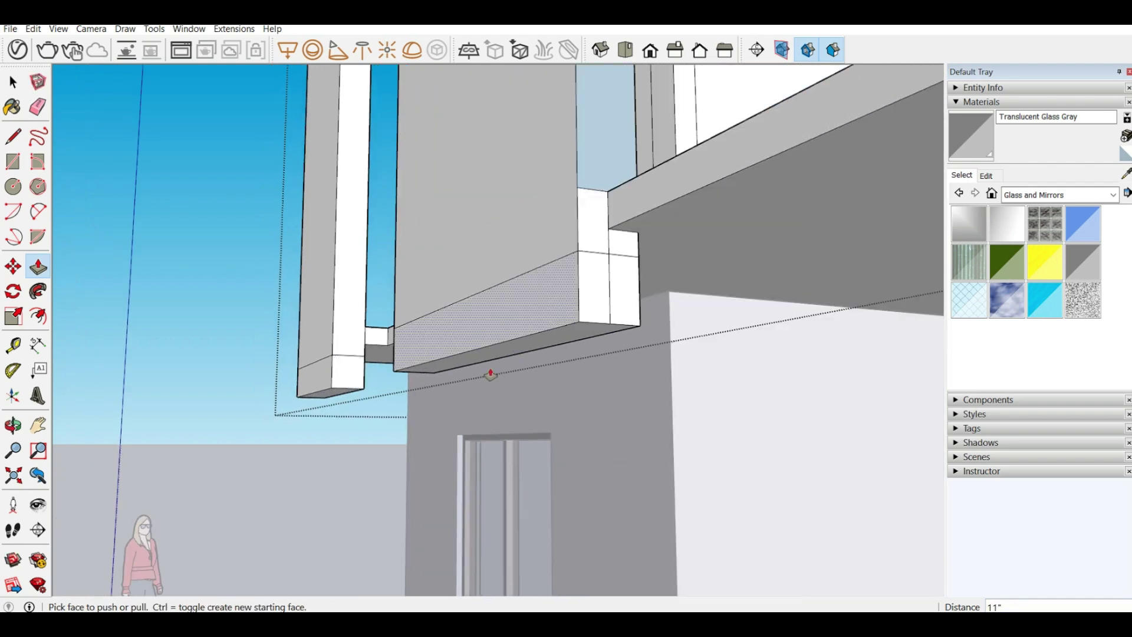
{"action": "middle_click_drag", "start_coordinate": [490, 373], "coordinate": [367, 346]}
{"action": "left_click", "coordinate": [152, 330]}
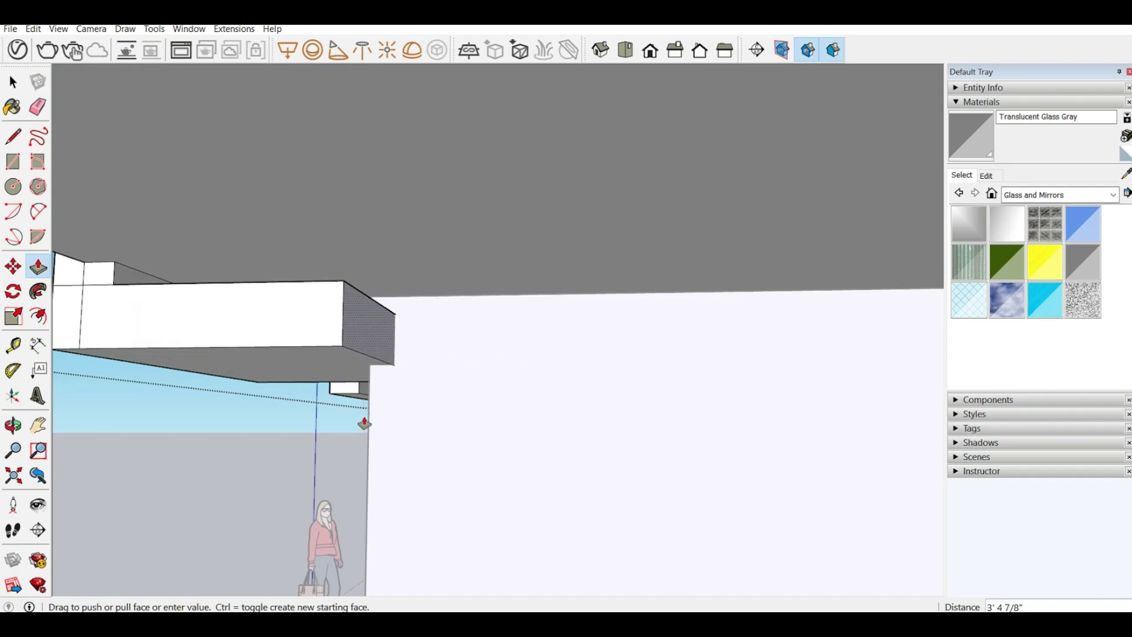
{"action": "left_click", "coordinate": [365, 396]}
{"action": "middle_click_drag", "start_coordinate": [366, 394], "coordinate": [356, 354]}
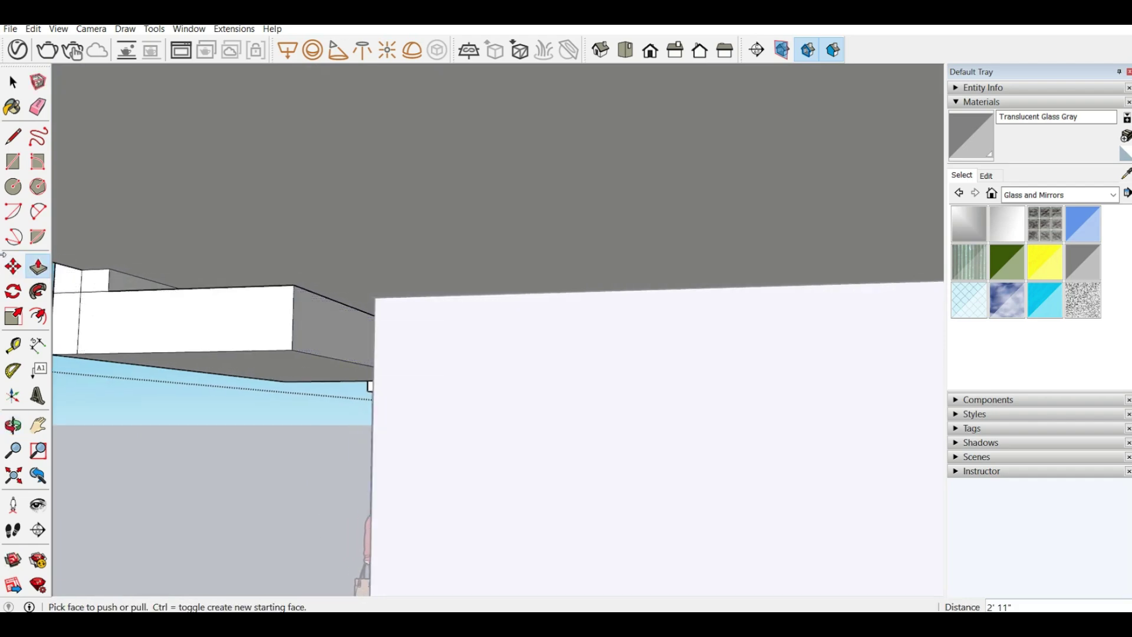
Split the wide strip's rear face with an 11" vertical line at the wall corner and extrude the exposed part back 10' 5 1/2".
{"action": "key", "text": "l"}
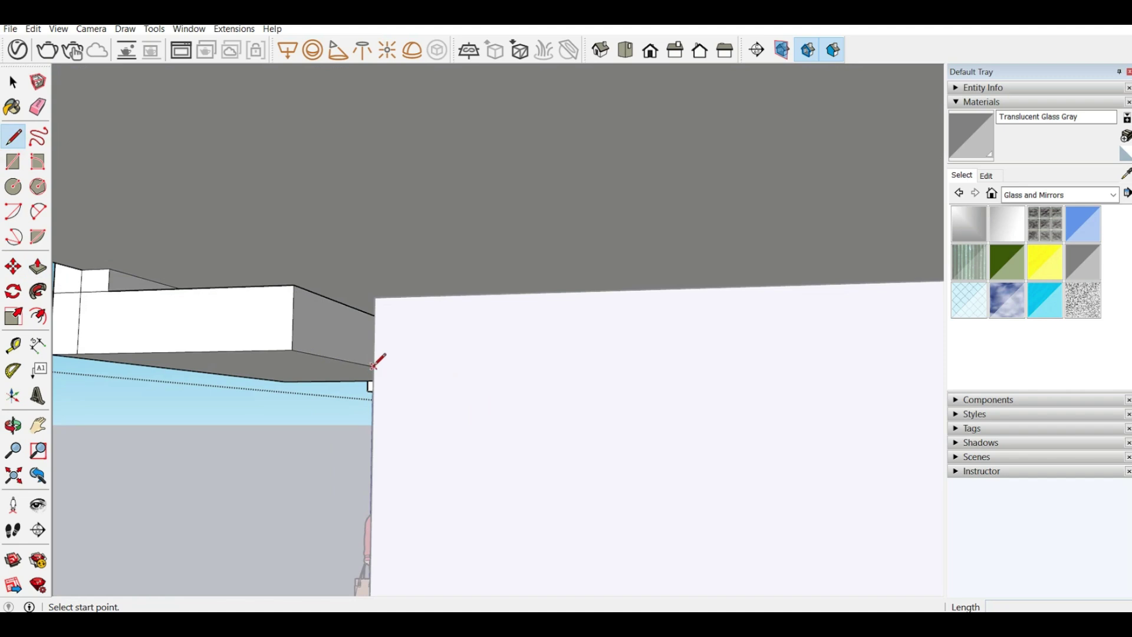
{"action": "left_click", "coordinate": [373, 365]}
{"action": "left_click", "coordinate": [378, 302]}
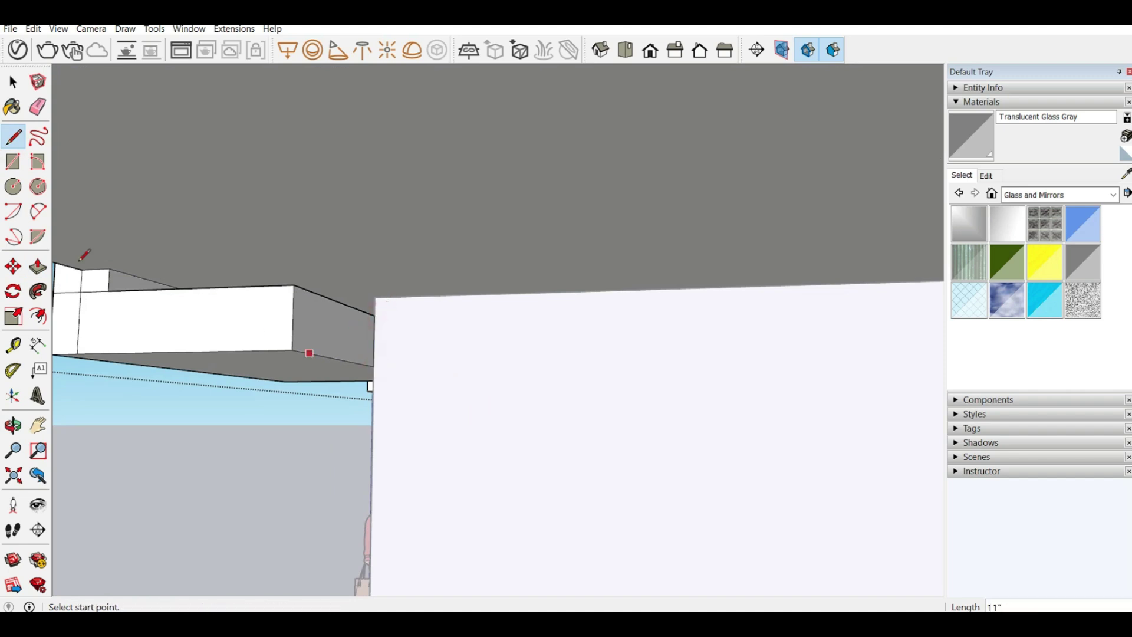
{"action": "left_click", "coordinate": [38, 267]}
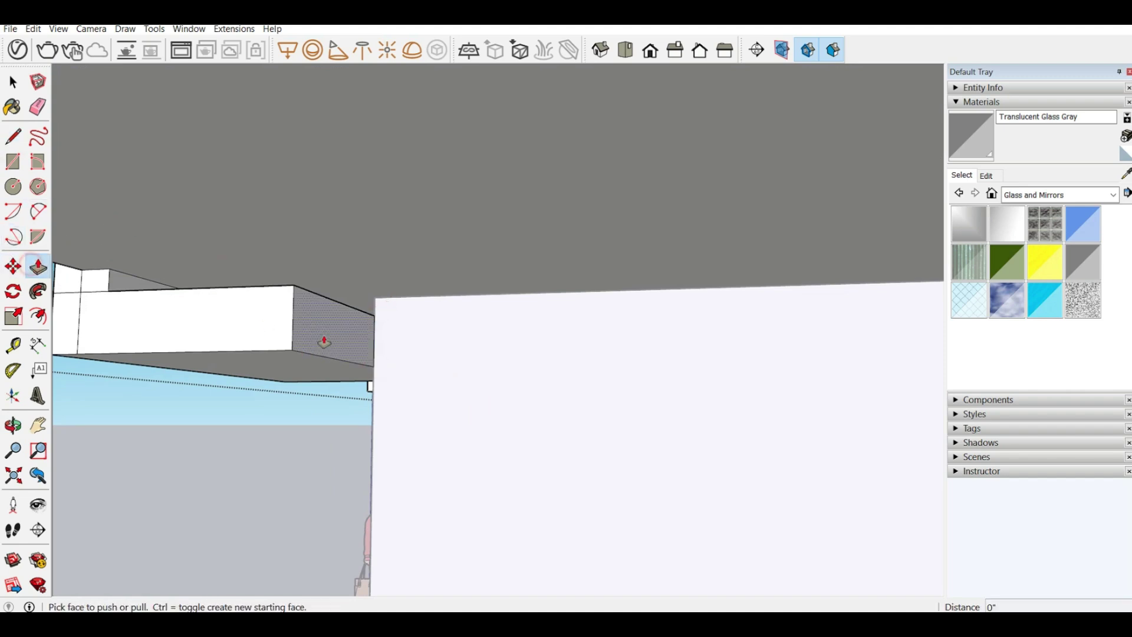
{"action": "left_click", "coordinate": [325, 343]}
{"action": "middle_click_drag", "start_coordinate": [512, 352], "coordinate": [713, 318]}
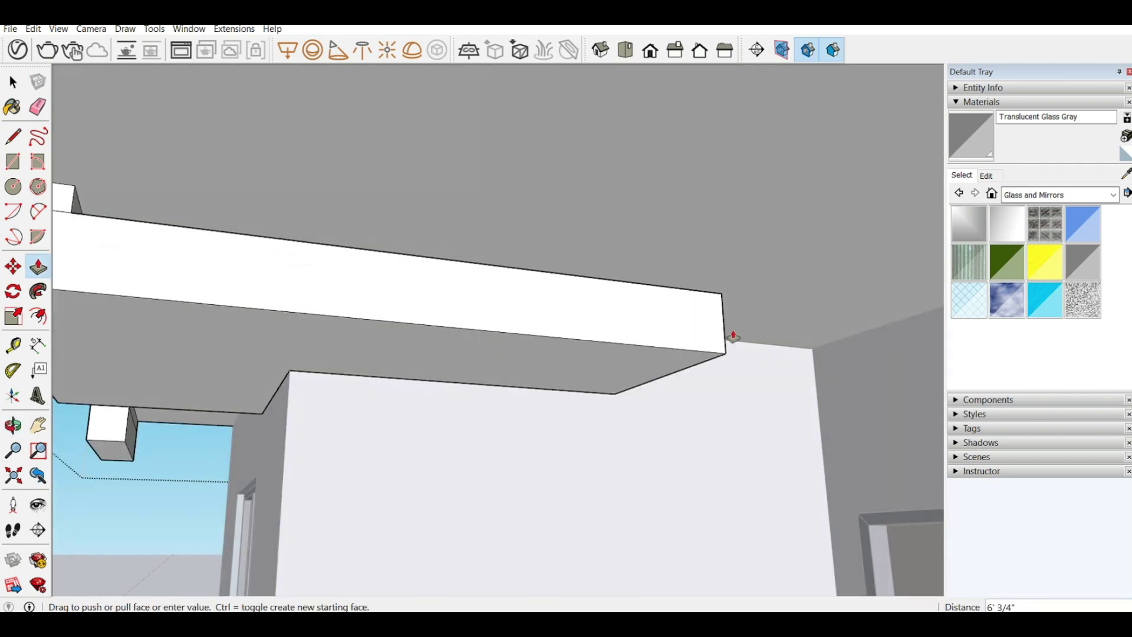
{"action": "left_click", "coordinate": [853, 436]}
{"action": "middle_click_drag", "start_coordinate": [676, 433], "coordinate": [194, 410]}
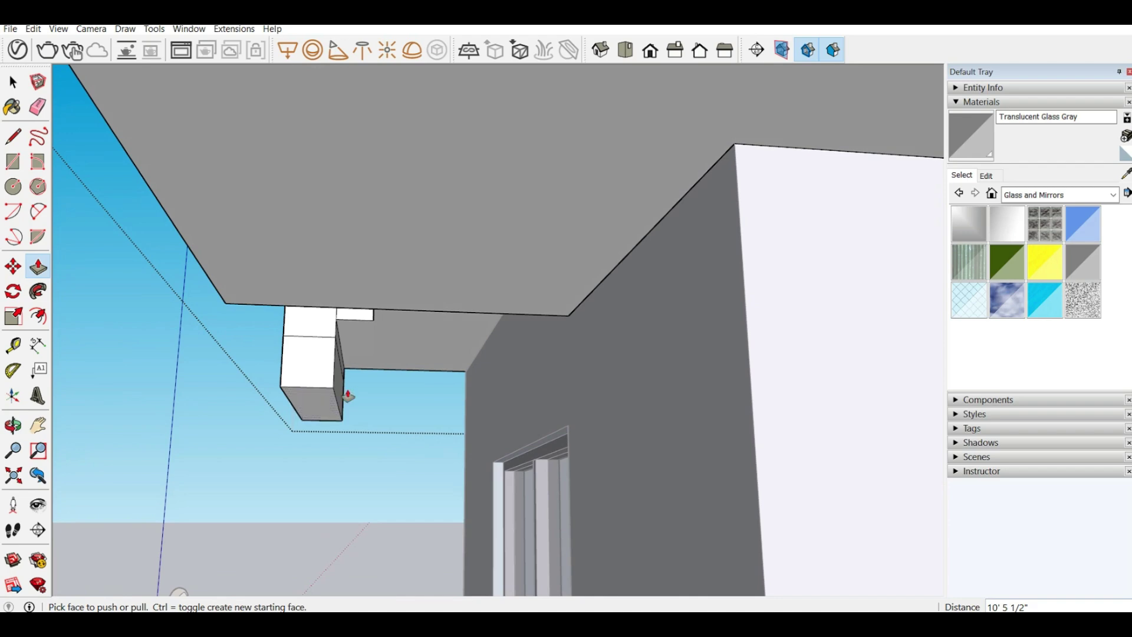
Extrude the rear face of the narrow panel's lower strip 2' 11" back to the ground-floor front wall.
{"action": "left_click", "coordinate": [340, 396]}
{"action": "left_click", "coordinate": [480, 431]}
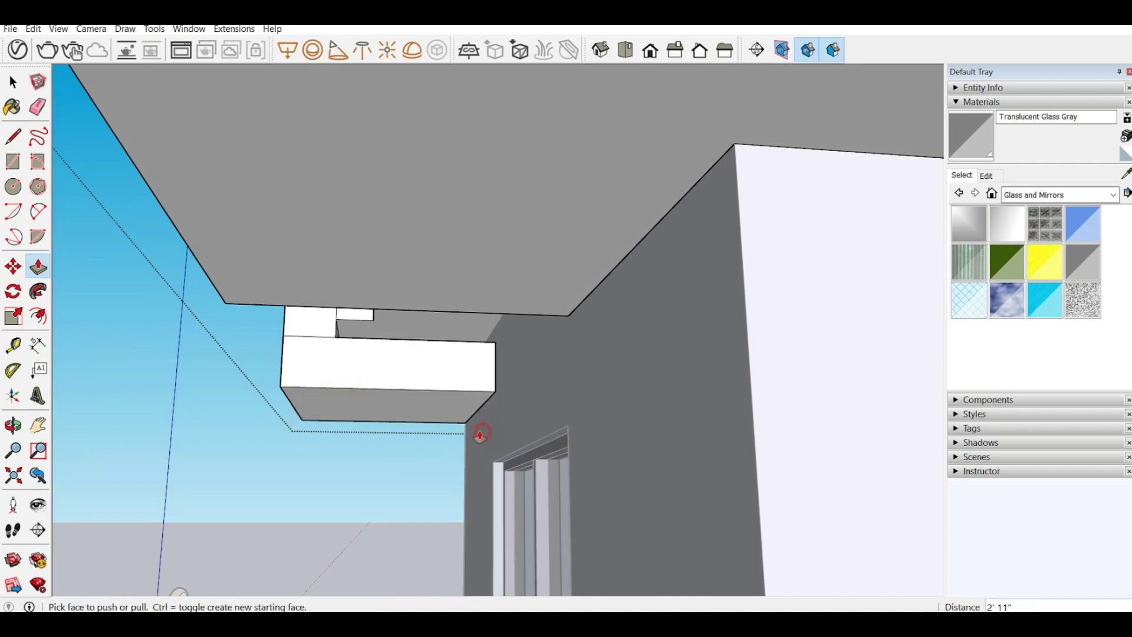
{"action": "middle_click_drag", "start_coordinate": [481, 431], "coordinate": [465, 399]}
{"action": "scroll", "coordinate": [91, 281], "scroll_direction": "down", "scroll_amount": 5}
{"action": "middle_click_drag", "start_coordinate": [351, 355], "coordinate": [384, 380]}
{"action": "middle_click_drag", "start_coordinate": [587, 388], "coordinate": [616, 323]}
{"action": "scroll", "coordinate": [754, 354], "scroll_direction": "up", "scroll_amount": 2}
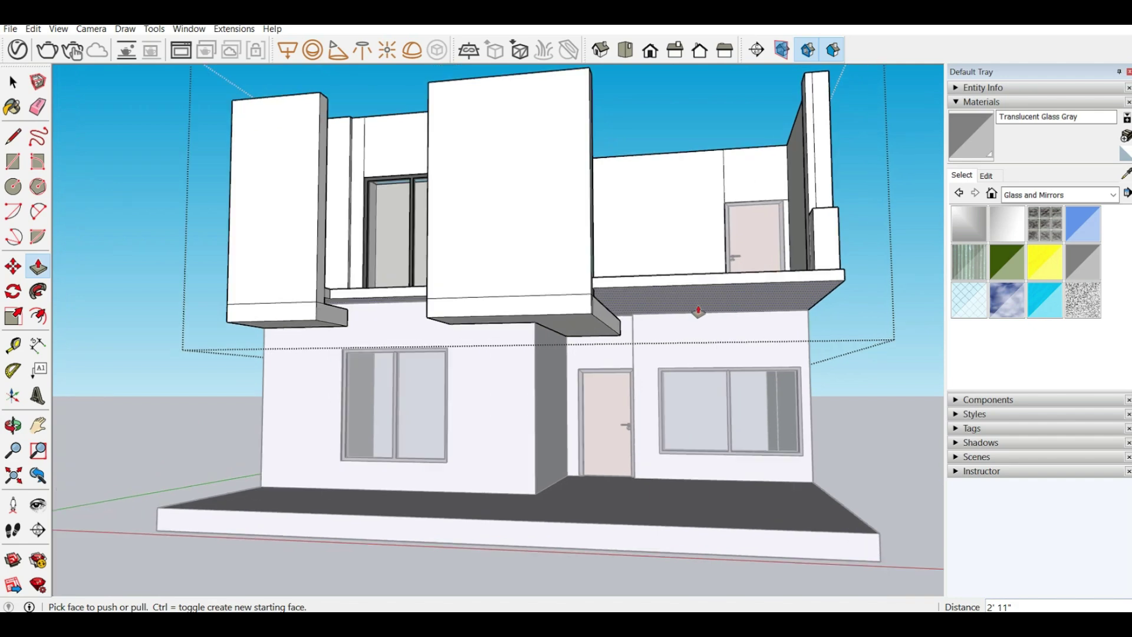
Examine the extended front panels and the upper floor's rooms from the front and from above.
{"action": "scroll", "coordinate": [753, 273], "scroll_direction": "up", "scroll_amount": 1}
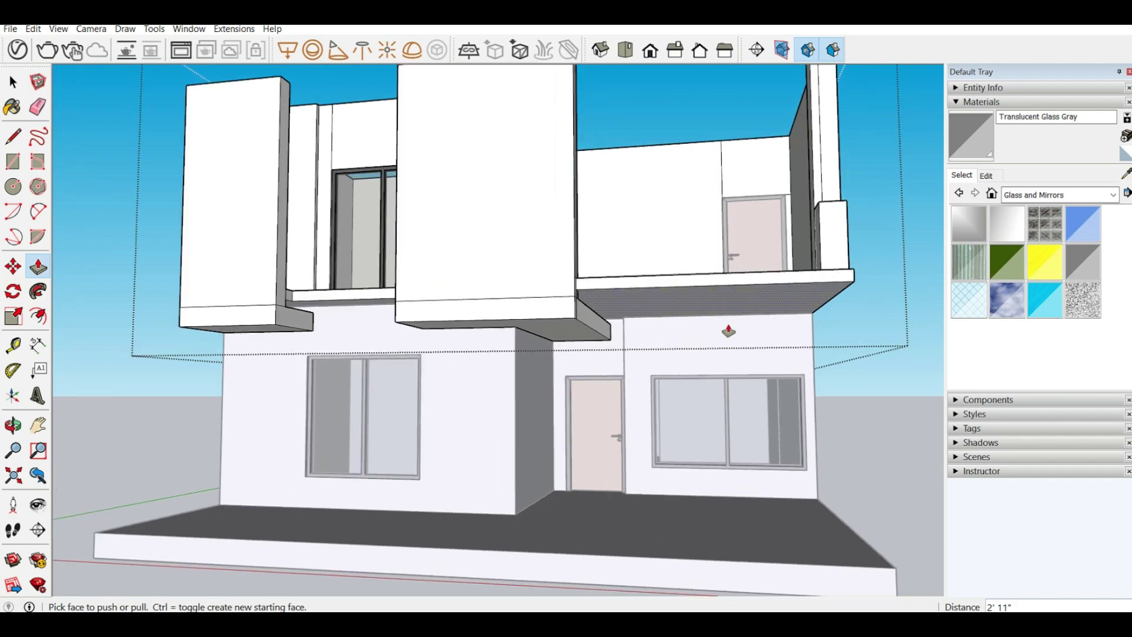
{"action": "mouse_move", "coordinate": [732, 326]}
{"action": "middle_mouse_down"}
{"action": "mouse_move", "coordinate": [552, 390]}
{"action": "mouse_move", "coordinate": [743, 313]}
{"action": "middle_mouse_up"}
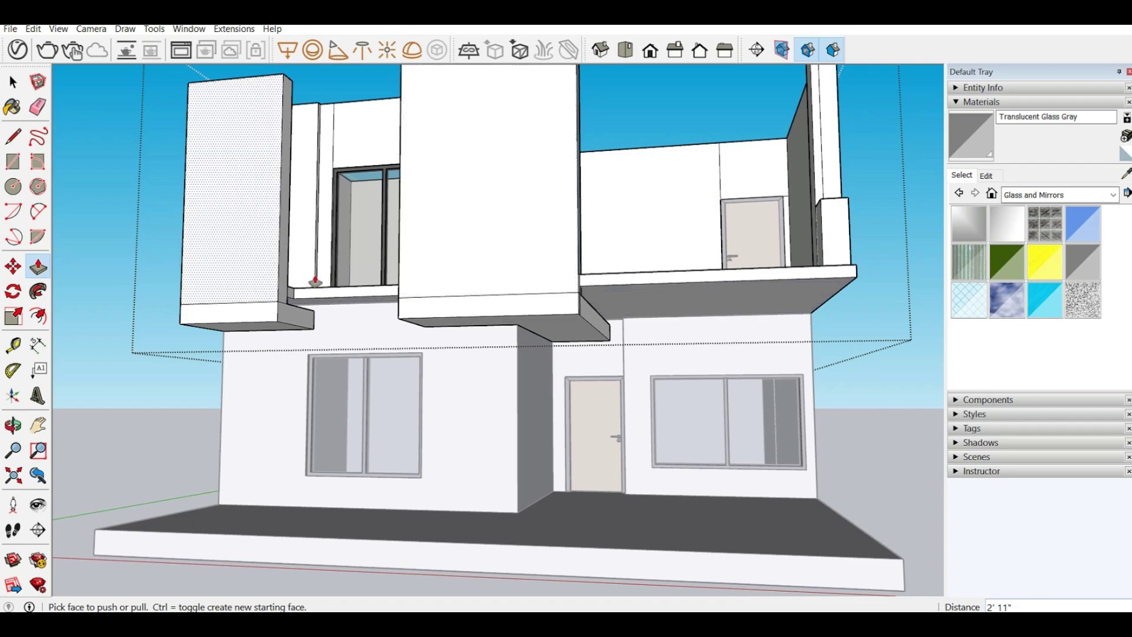
{"action": "scroll", "coordinate": [315, 282], "scroll_direction": "down", "scroll_amount": 2}
{"action": "middle_click_drag", "start_coordinate": [352, 272], "coordinate": [388, 363]}
{"action": "scroll", "coordinate": [333, 263], "scroll_direction": "up", "scroll_amount": 2}
{"action": "middle_click_drag", "start_coordinate": [371, 265], "coordinate": [129, 348]}
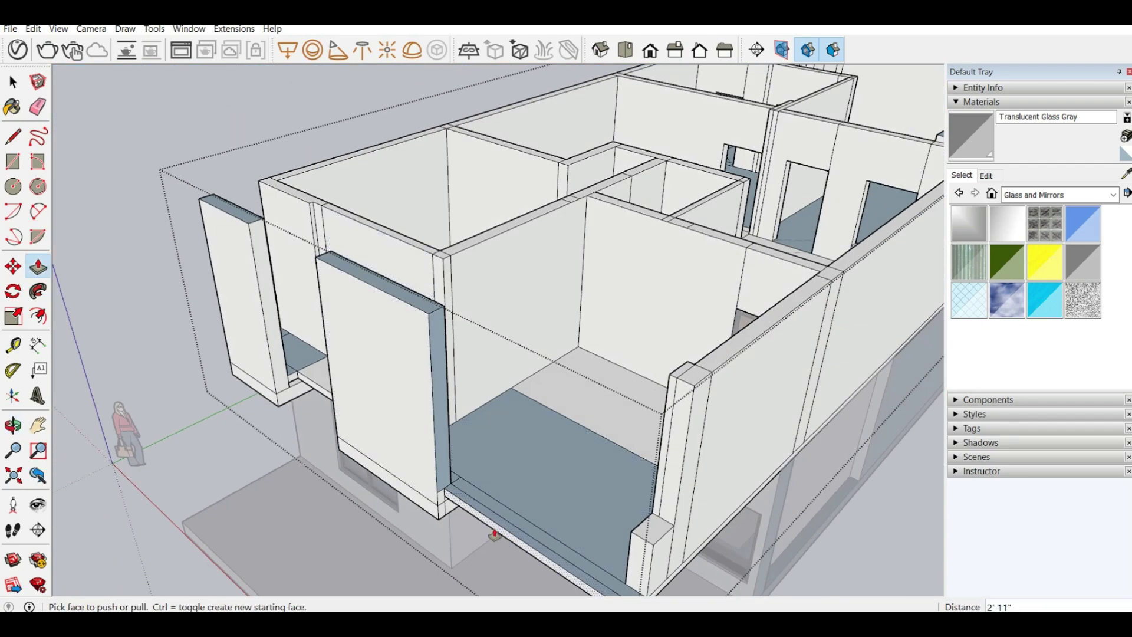
{"action": "scroll", "coordinate": [494, 529], "scroll_direction": "up", "scroll_amount": 2}
{"action": "middle_click_drag", "start_coordinate": [510, 497], "coordinate": [592, 446]}
{"action": "scroll", "coordinate": [439, 369], "scroll_direction": "down", "scroll_amount": 2}
{"action": "middle_click_drag", "start_coordinate": [439, 368], "coordinate": [531, 332]}
{"action": "scroll", "coordinate": [554, 283], "scroll_direction": "down", "scroll_amount": 3}
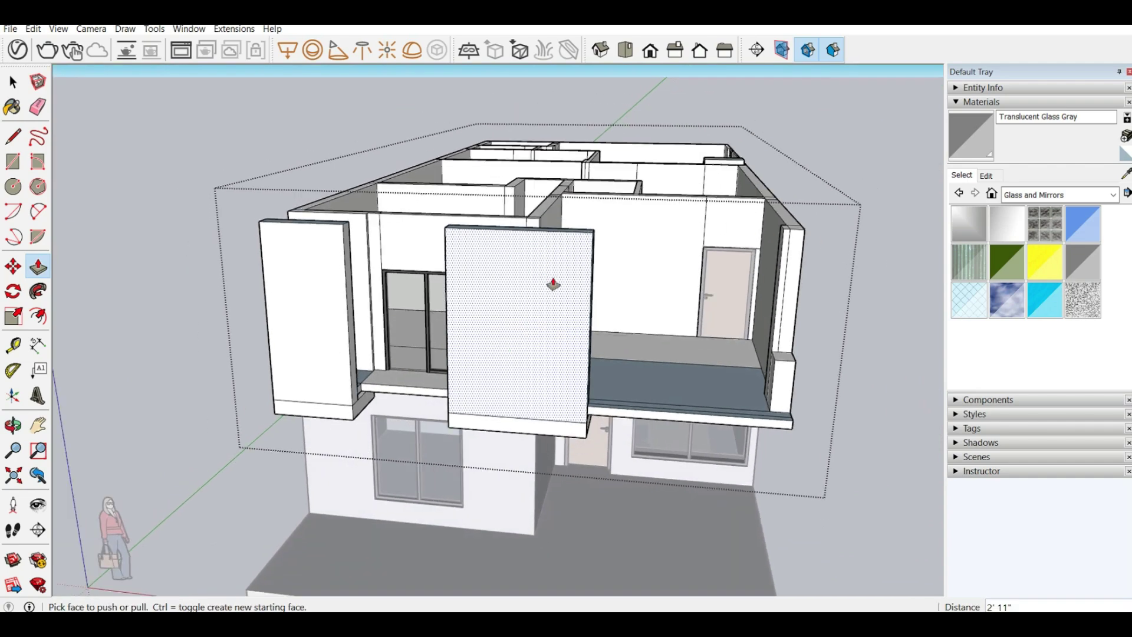
Try to extrude the end of the stair-top slab 34' 2" along the side wall to the front, and undo it.
{"action": "middle_click_drag", "start_coordinate": [426, 265], "coordinate": [407, 229]}
{"action": "scroll", "coordinate": [695, 271], "scroll_direction": "up", "scroll_amount": 3}
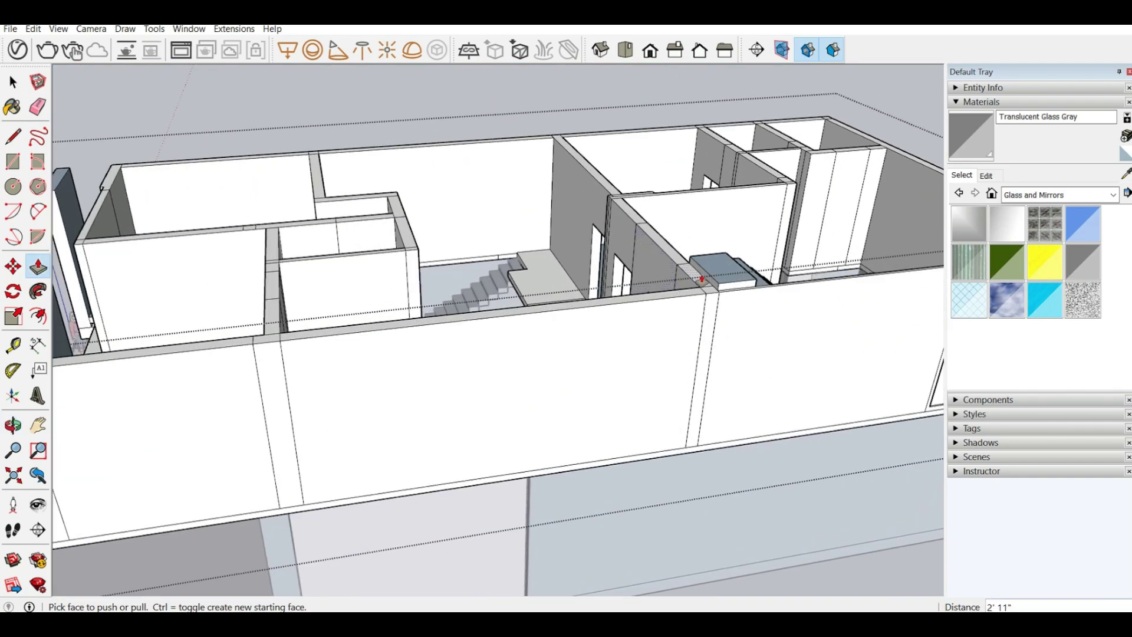
{"action": "left_click", "coordinate": [711, 285]}
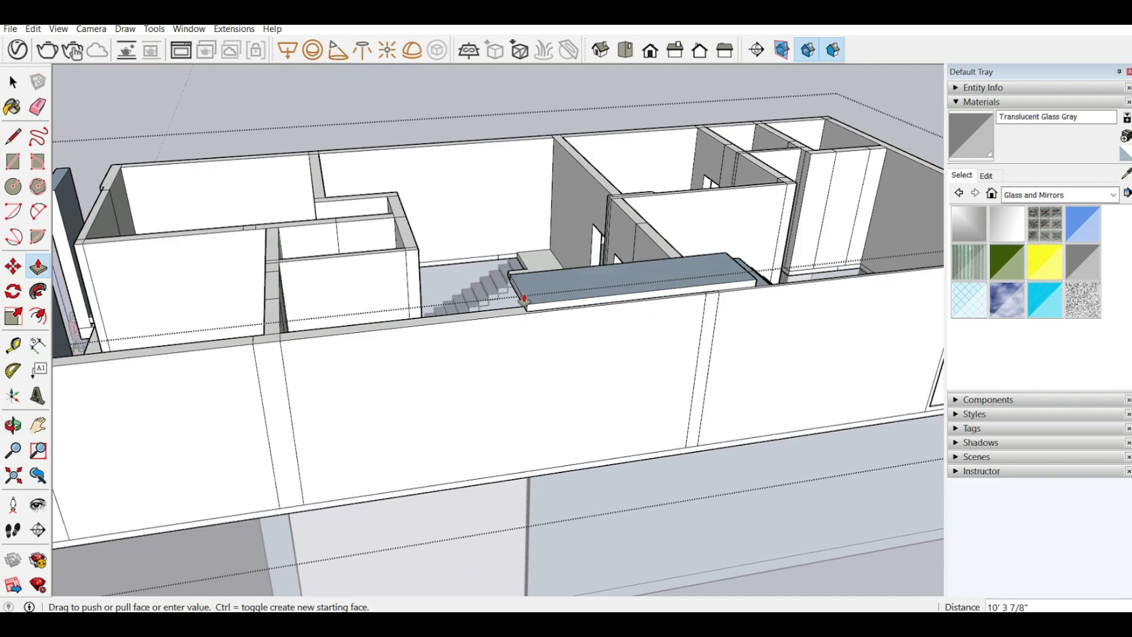
{"action": "scroll", "coordinate": [464, 314], "scroll_direction": "down", "scroll_amount": 2}
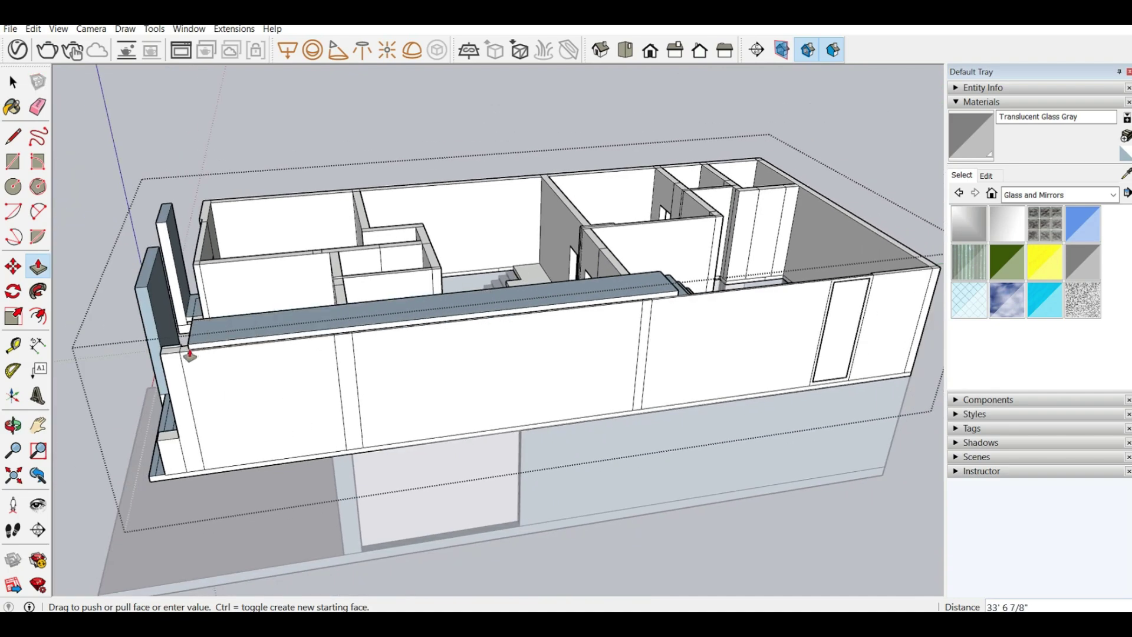
{"action": "left_click", "coordinate": [182, 352]}
{"action": "middle_click_drag", "start_coordinate": [289, 363], "coordinate": [539, 370]}
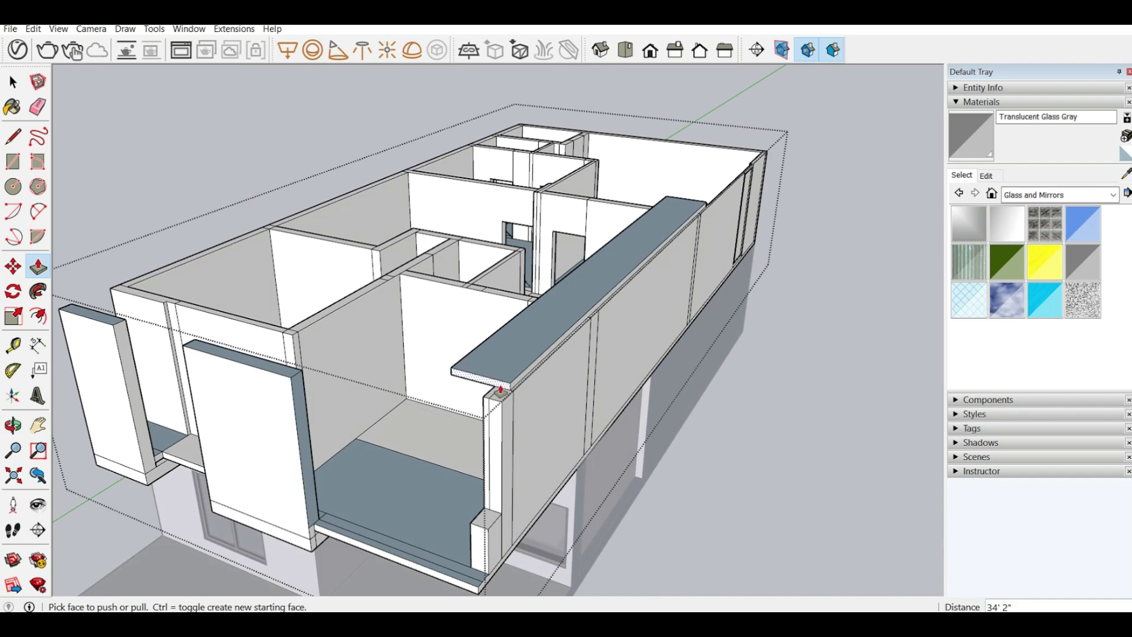
{"action": "key", "text": "ctrl+z"}
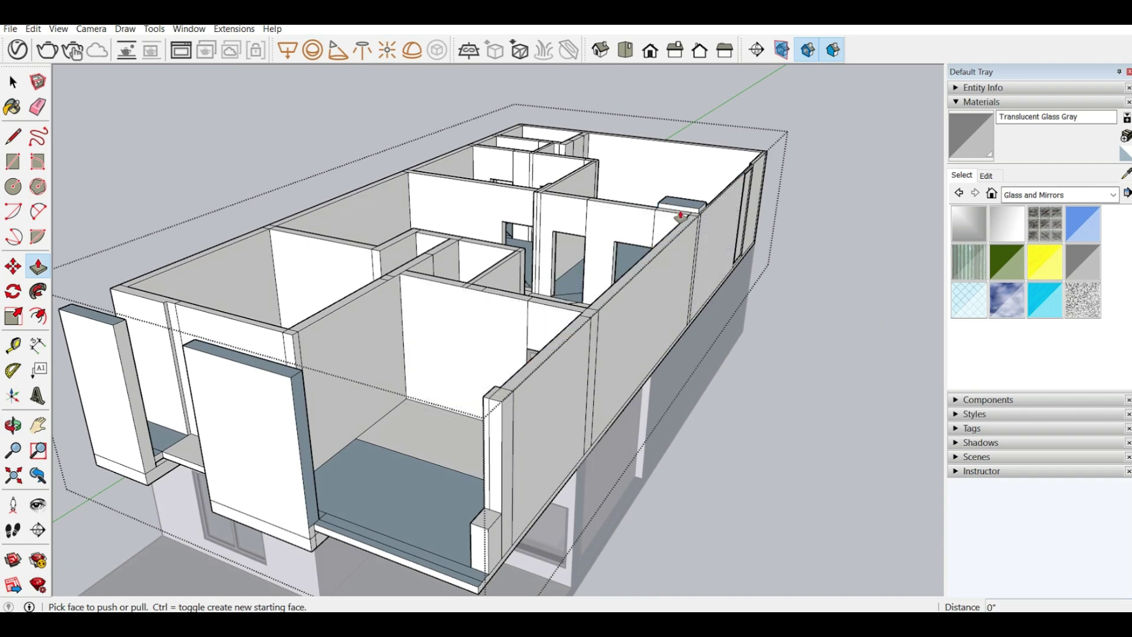
Extrude the end face of the stair-top slab 22' 7" along the side wall to the front room's wall line.
{"action": "left_click", "coordinate": [682, 213]}
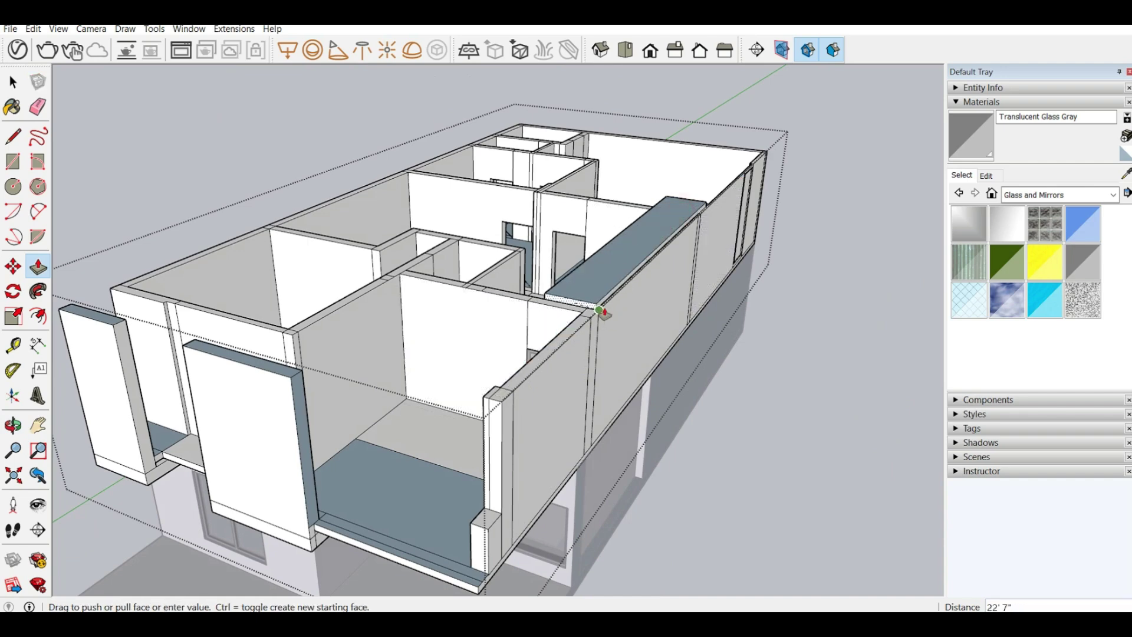
{"action": "left_click", "coordinate": [601, 313]}
{"action": "middle_click_drag", "start_coordinate": [561, 307], "coordinate": [648, 241]}
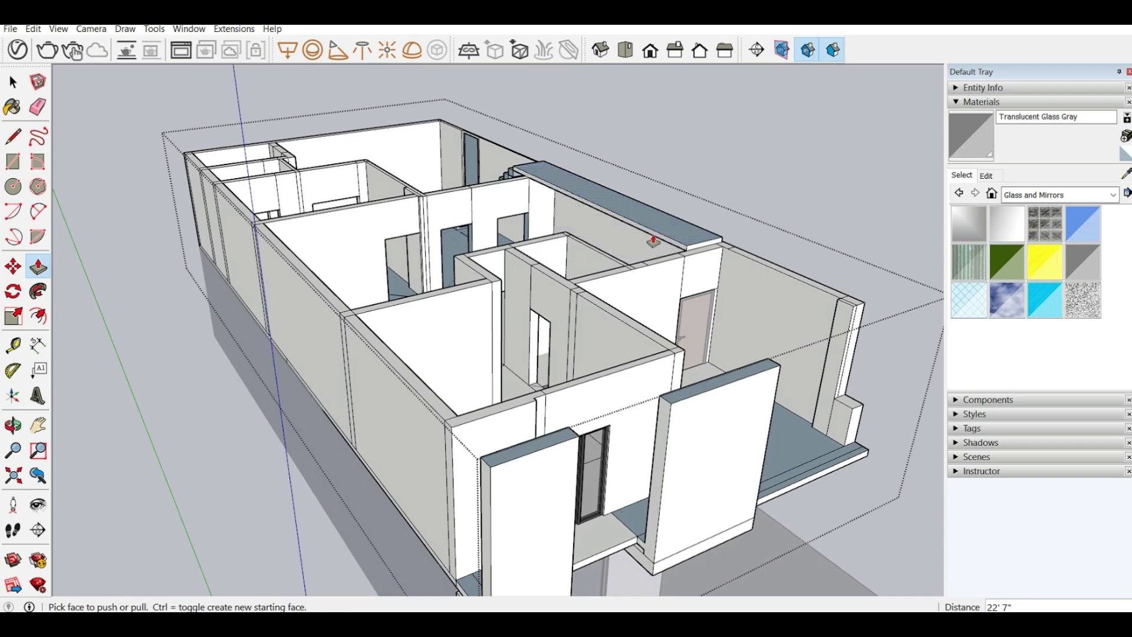
Extrude the slab's long inner side across the rooms in stages of 6' 3", 4' 6", 1/2" and 8 1/2".
{"action": "left_click", "coordinate": [656, 239]}
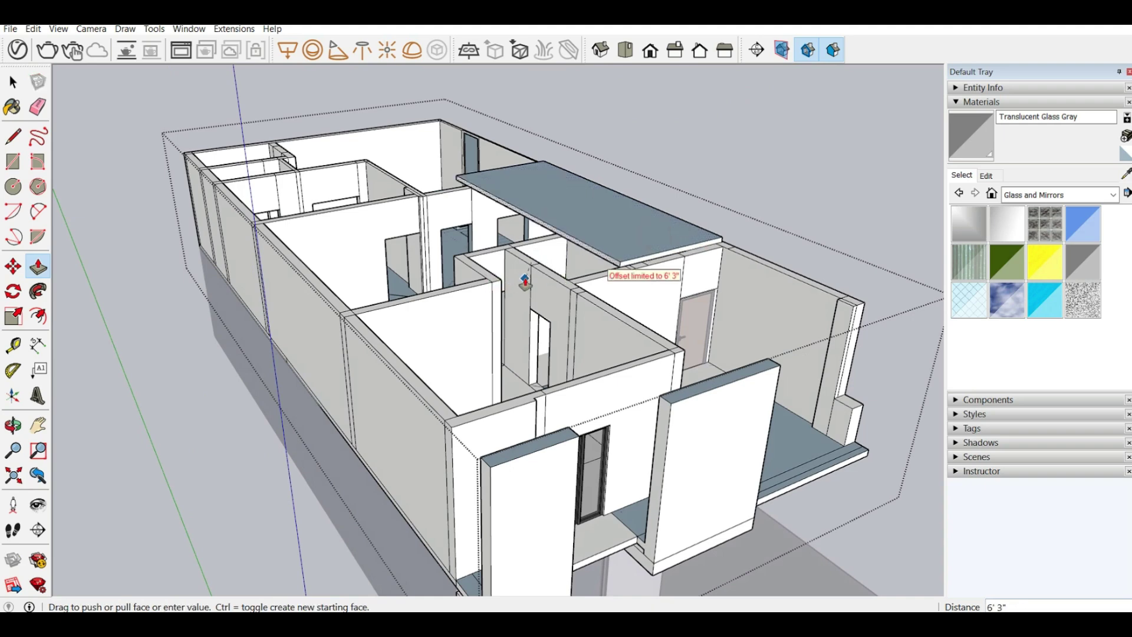
{"action": "left_click", "coordinate": [524, 282]}
{"action": "left_click", "coordinate": [585, 254]}
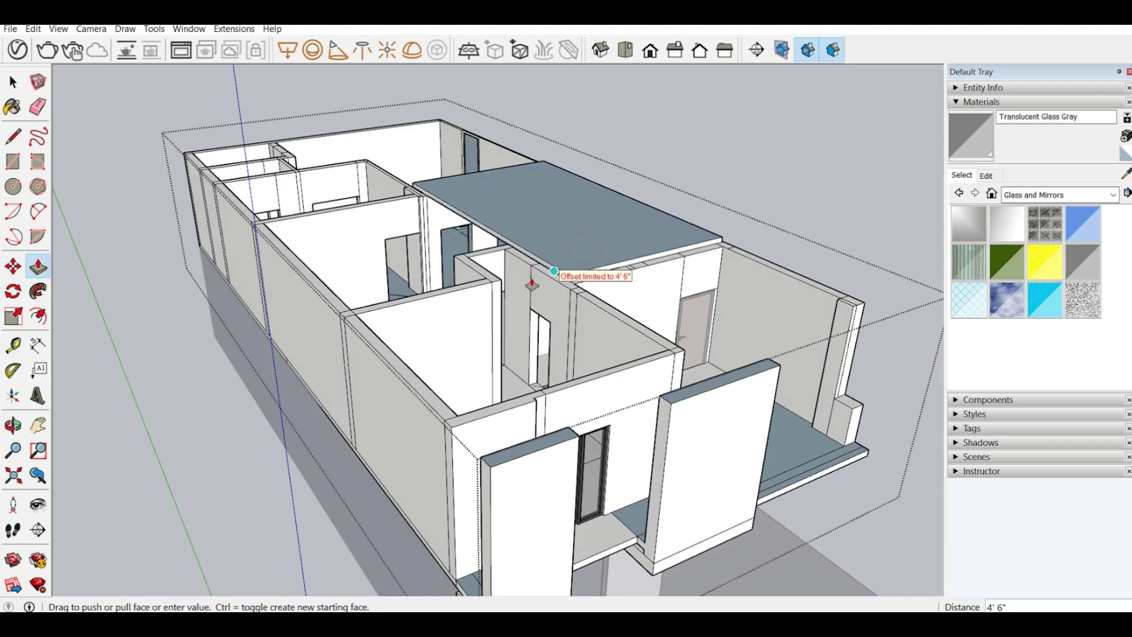
{"action": "left_click", "coordinate": [538, 293]}
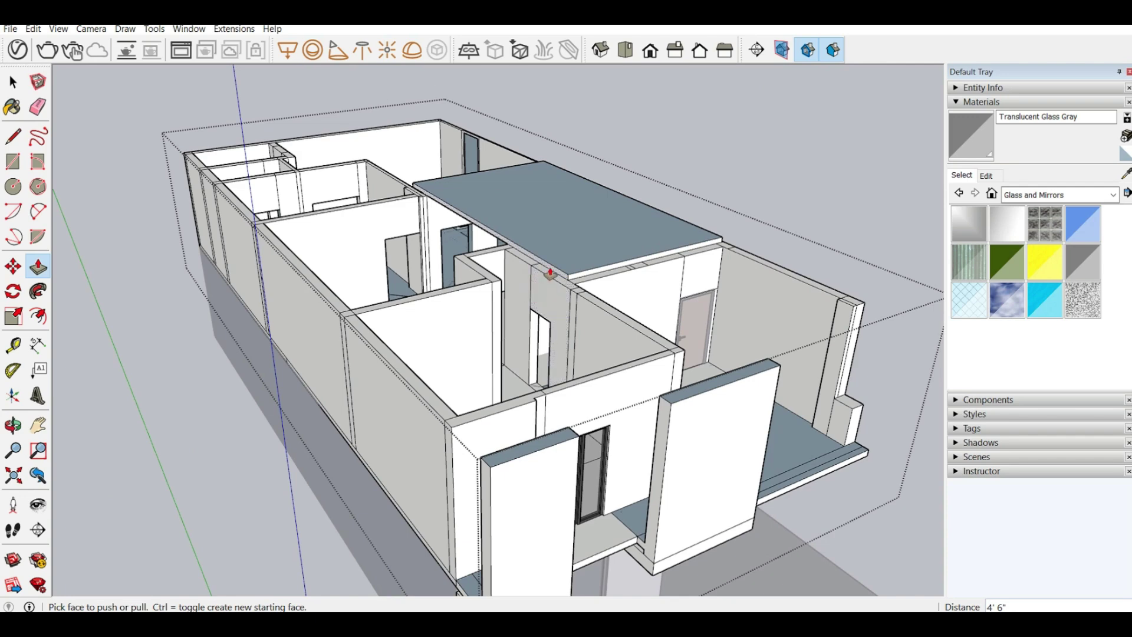
{"action": "left_click", "coordinate": [550, 273]}
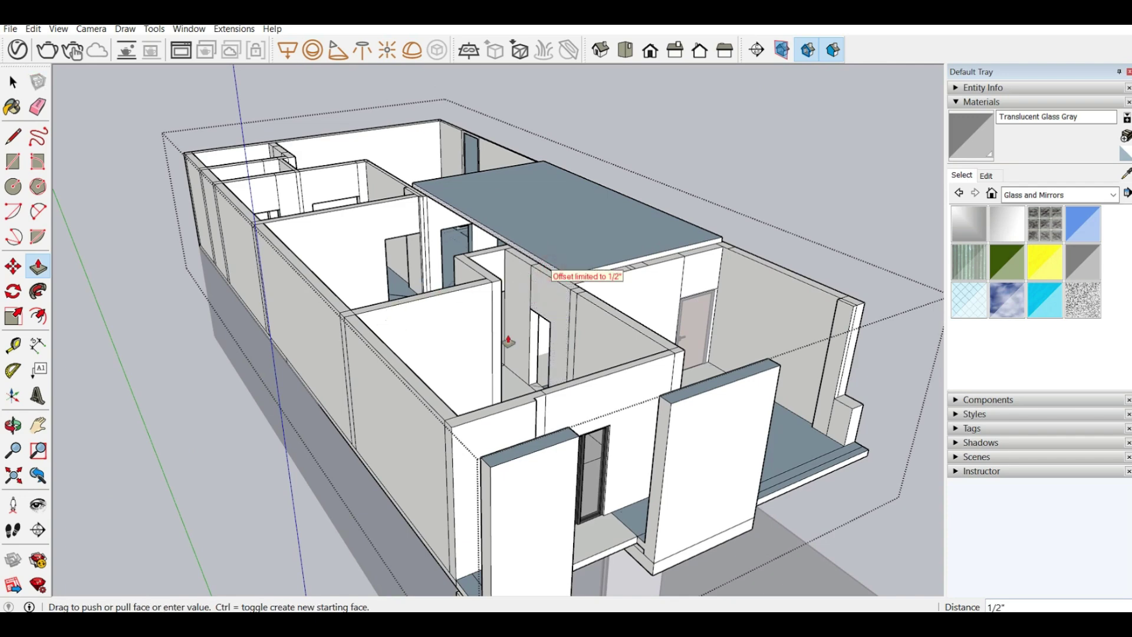
{"action": "left_click", "coordinate": [570, 325]}
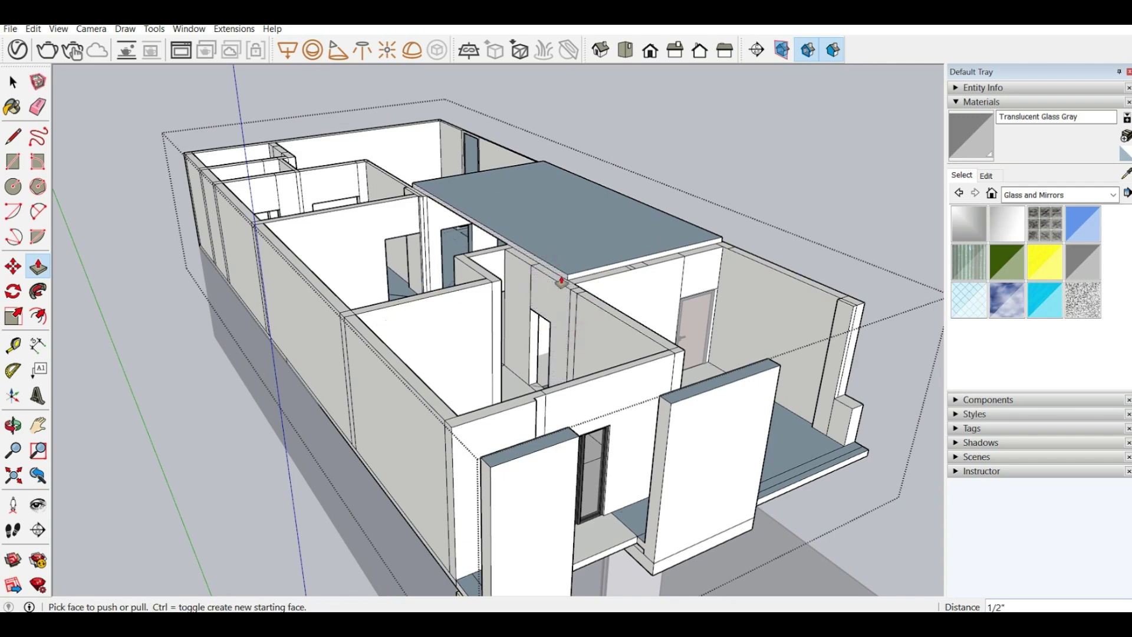
{"action": "left_click", "coordinate": [561, 282]}
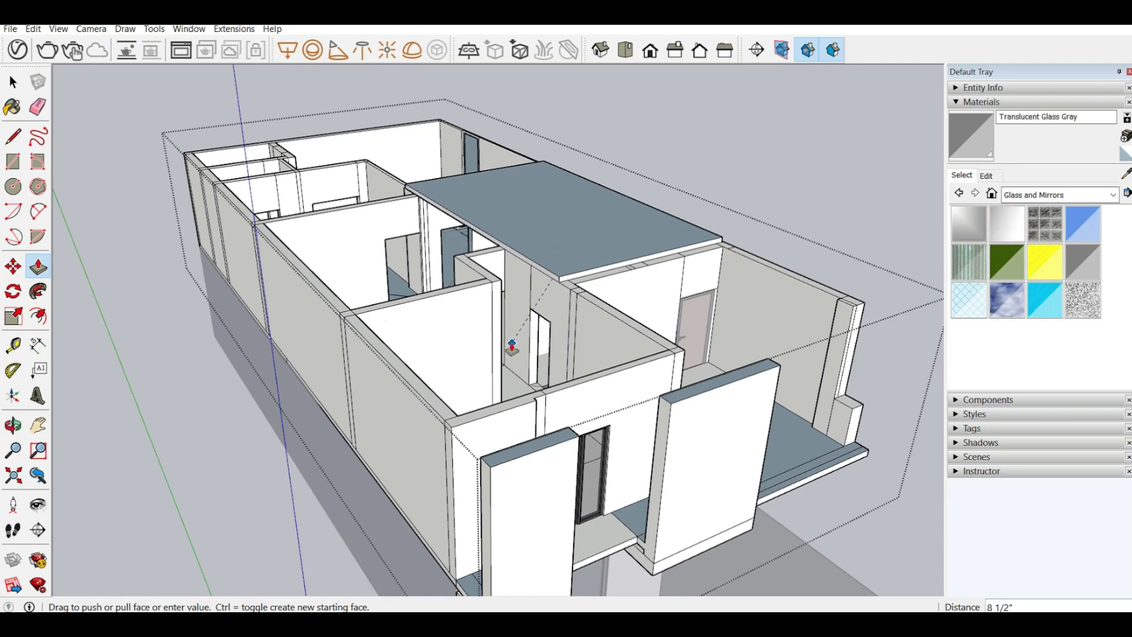
{"action": "left_click", "coordinate": [512, 343]}
Continue extruding the slab's long side 3' 2", 9", 2 1/2" and 10' 6 1/2" to reach the opposite side wall.
{"action": "left_click", "coordinate": [548, 282]}
{"action": "left_click", "coordinate": [493, 382]}
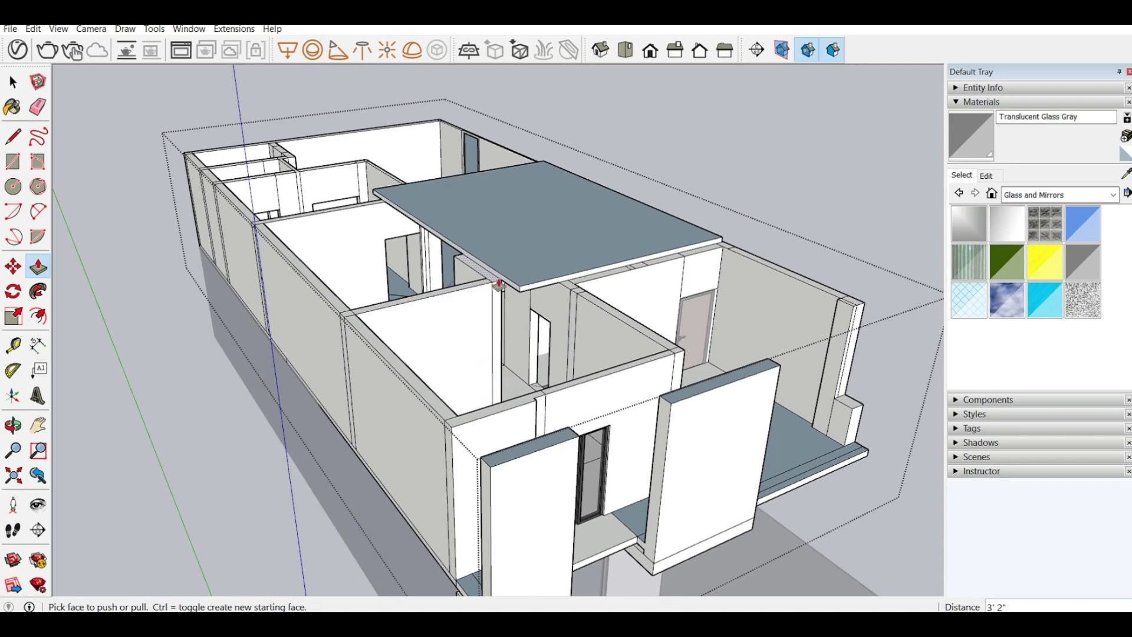
{"action": "left_click", "coordinate": [503, 284]}
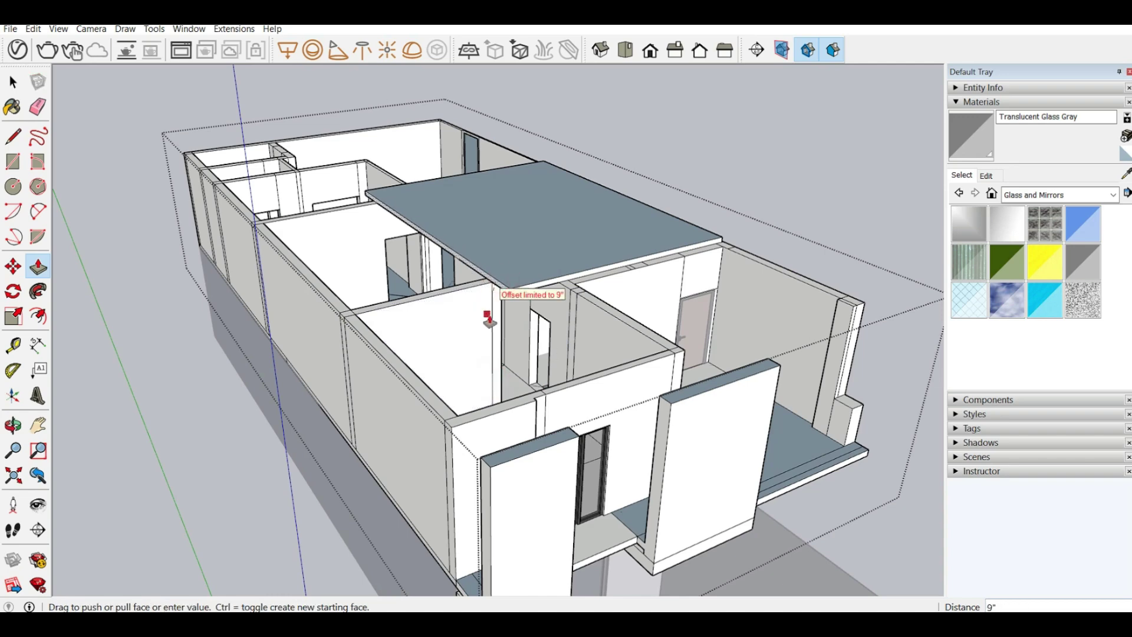
{"action": "left_click", "coordinate": [493, 335]}
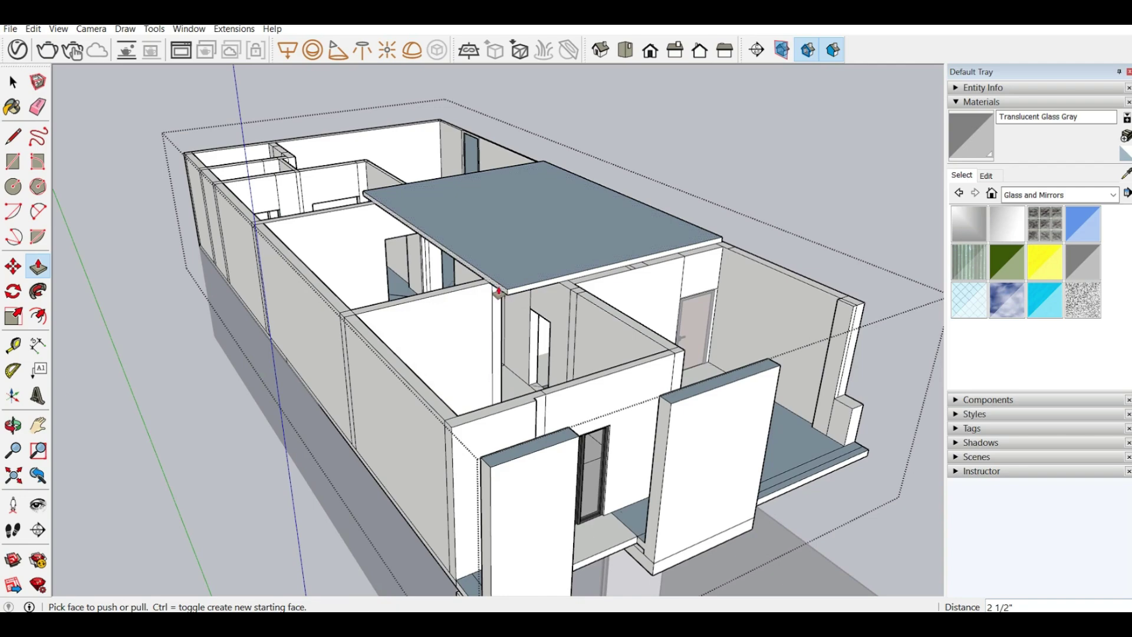
{"action": "left_click", "coordinate": [498, 290]}
{"action": "left_click", "coordinate": [343, 333]}
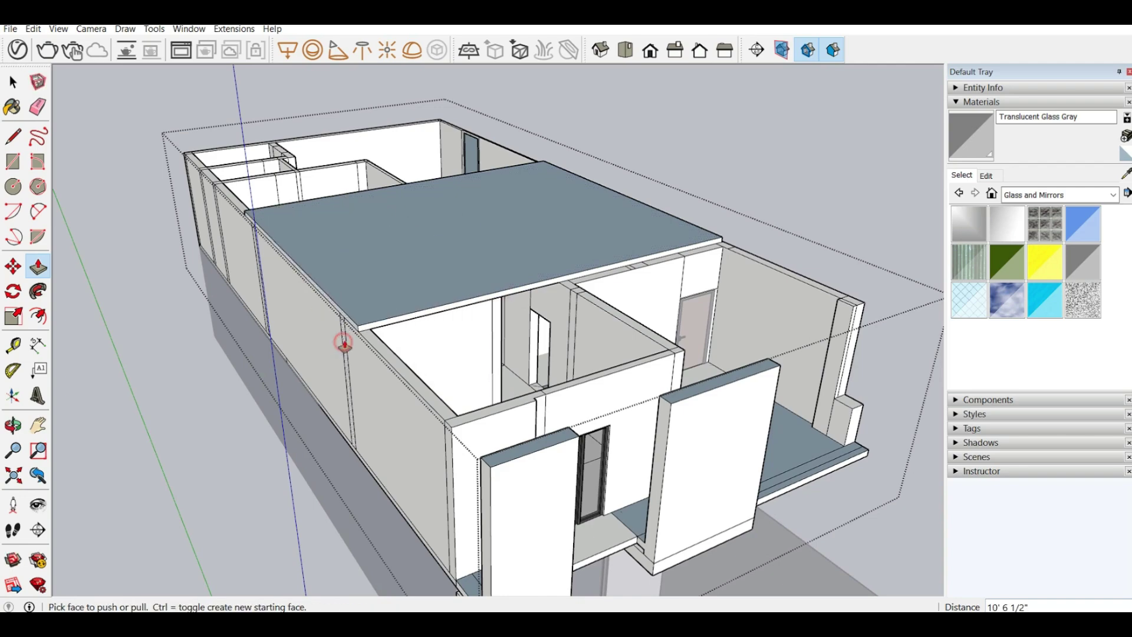
Split the roof slab's rear edge with a vertical line at the partition wall's corner and reverse the face on the side away from the stairs.
{"action": "middle_click_drag", "start_coordinate": [343, 335], "coordinate": [619, 286]}
{"action": "scroll", "coordinate": [620, 286], "scroll_direction": "down", "scroll_amount": 2}
{"action": "middle_click_drag", "start_coordinate": [303, 254], "coordinate": [560, 270]}
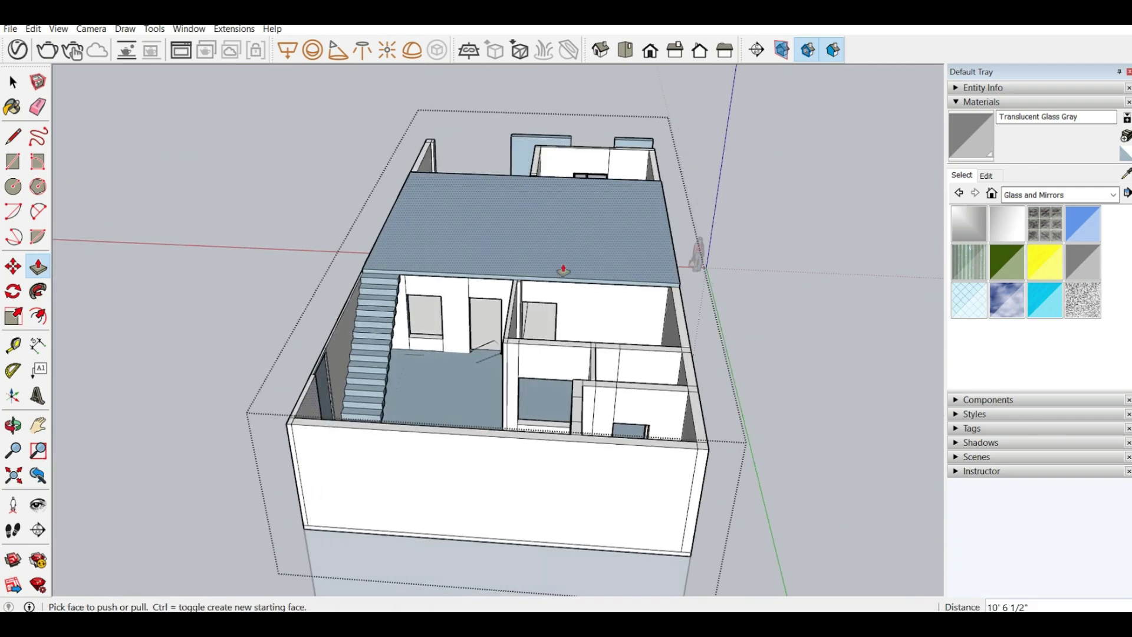
{"action": "scroll", "coordinate": [560, 270], "scroll_direction": "up", "scroll_amount": 3}
{"action": "scroll", "coordinate": [543, 326], "scroll_direction": "up", "scroll_amount": 3}
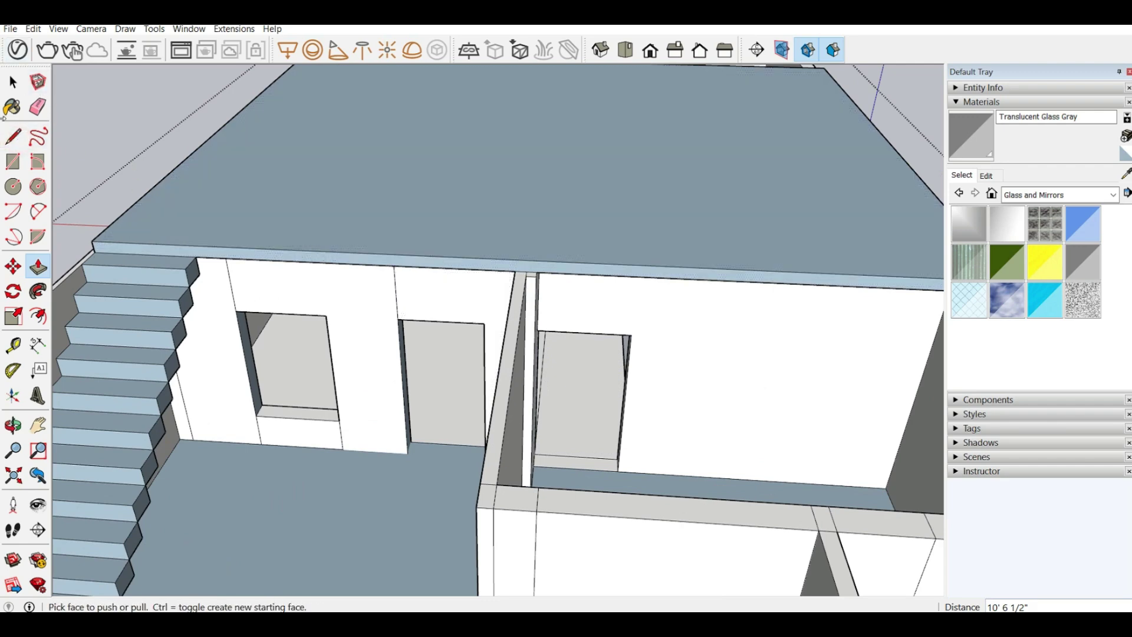
{"action": "key", "text": "l"}
{"action": "left_click", "coordinate": [516, 270]}
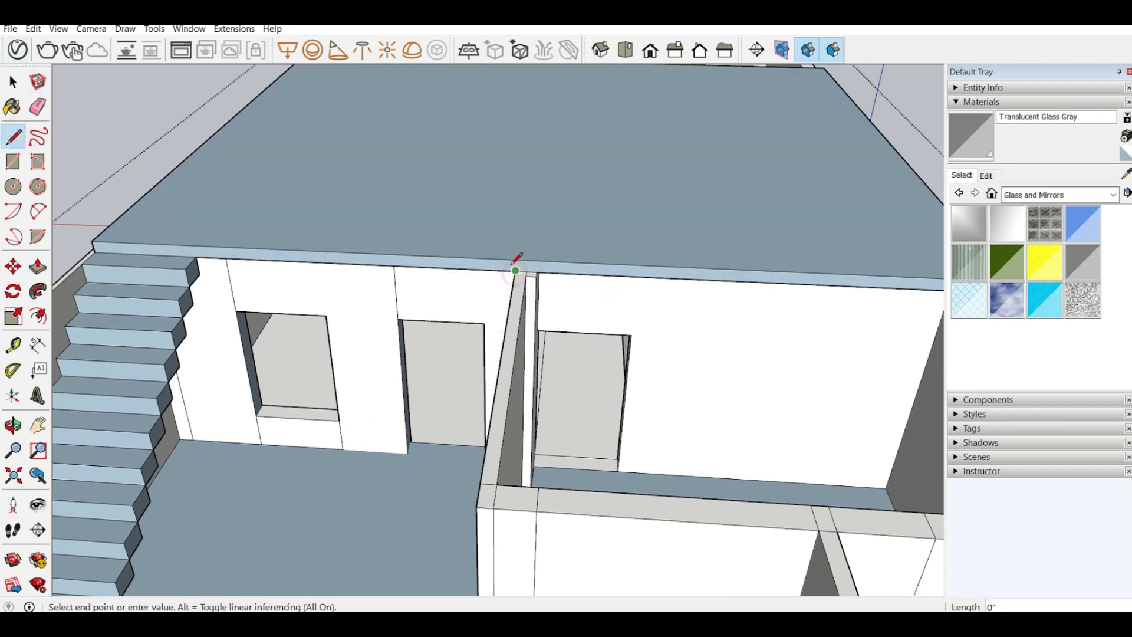
{"action": "key", "text": "Escape"}
{"action": "scroll", "coordinate": [593, 274], "scroll_direction": "up", "scroll_amount": 3}
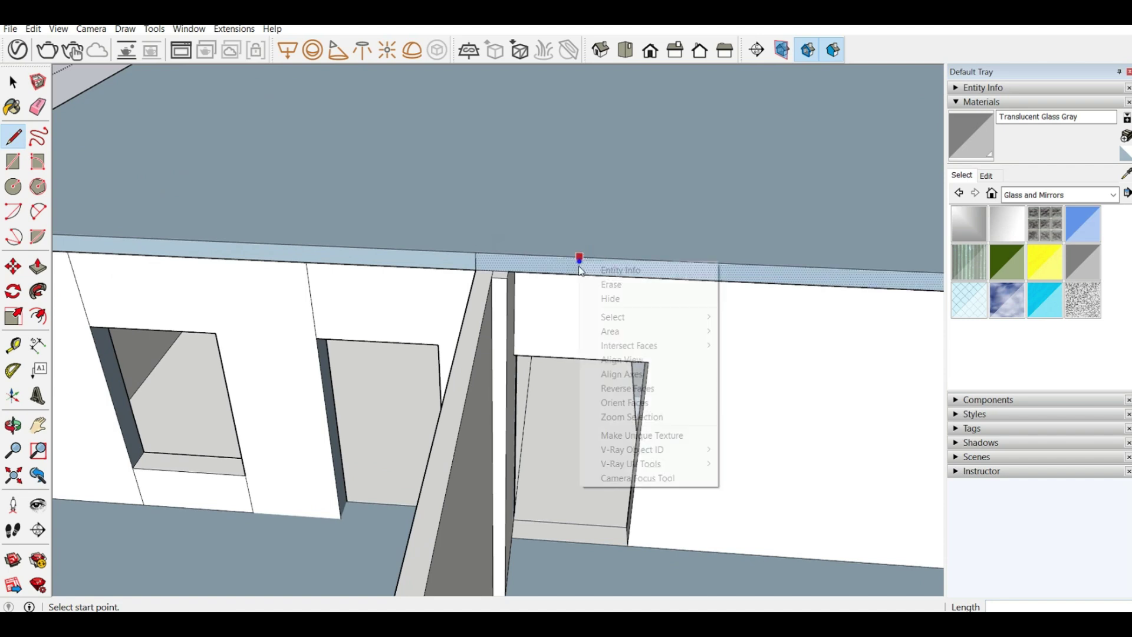
{"action": "right_click", "coordinate": [581, 262]}
{"action": "left_click", "coordinate": [627, 388]}
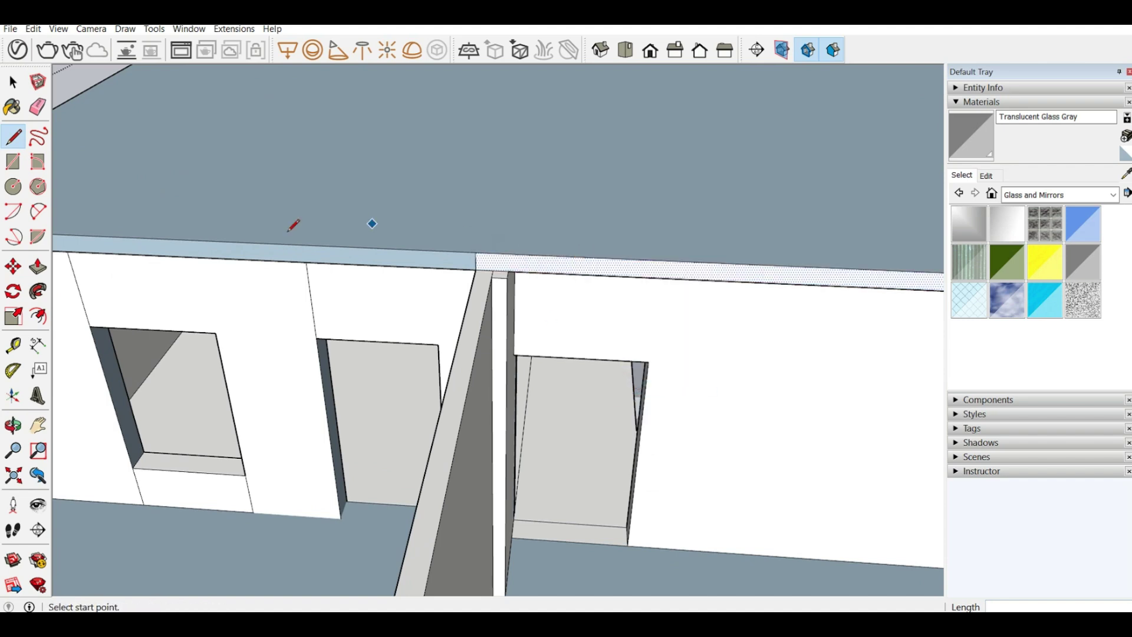
Extrude the reversed part of the slab's rear edge back over the adjoining rooms, ending at the cross wall.
{"action": "left_click", "coordinate": [38, 267]}
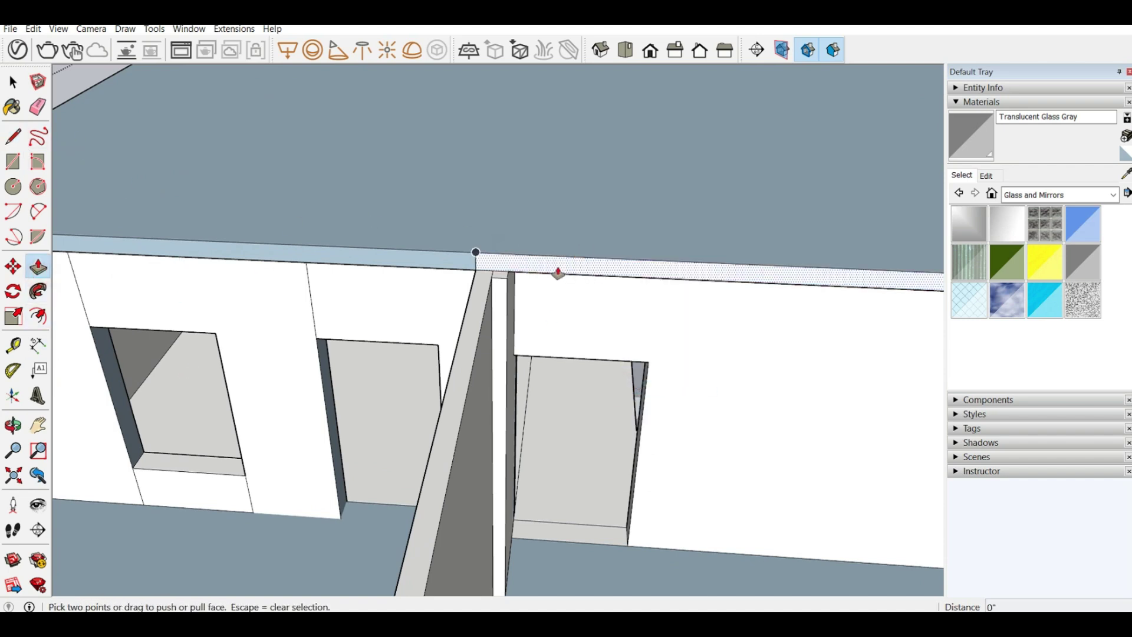
{"action": "left_click", "coordinate": [560, 270]}
{"action": "left_click", "coordinate": [560, 270]}
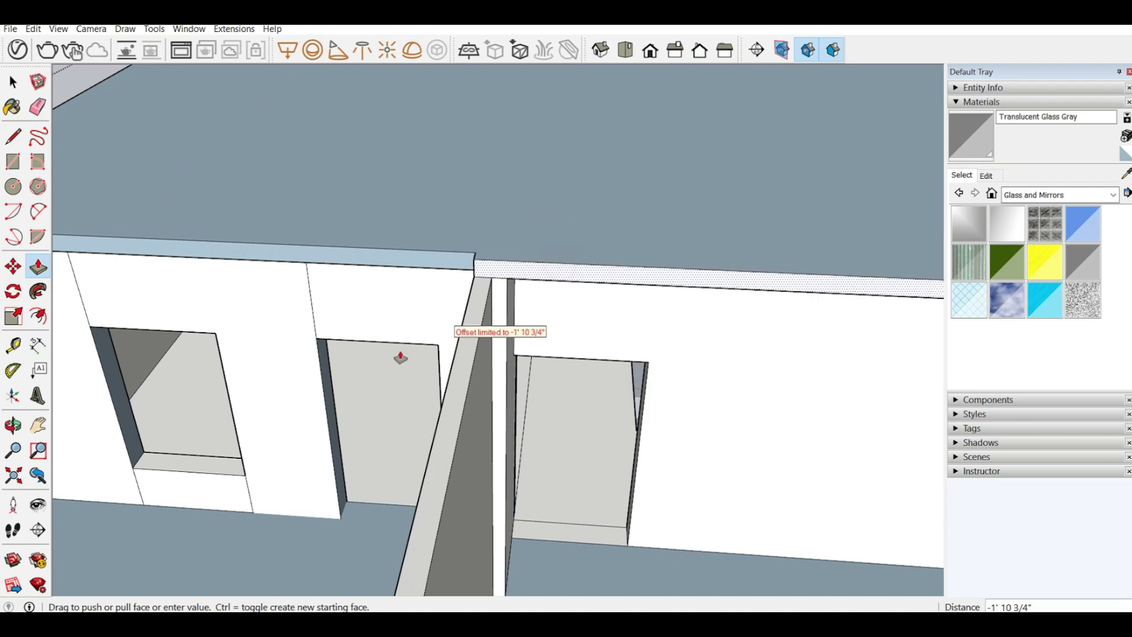
{"action": "scroll", "coordinate": [387, 240], "scroll_direction": "down", "scroll_amount": 5}
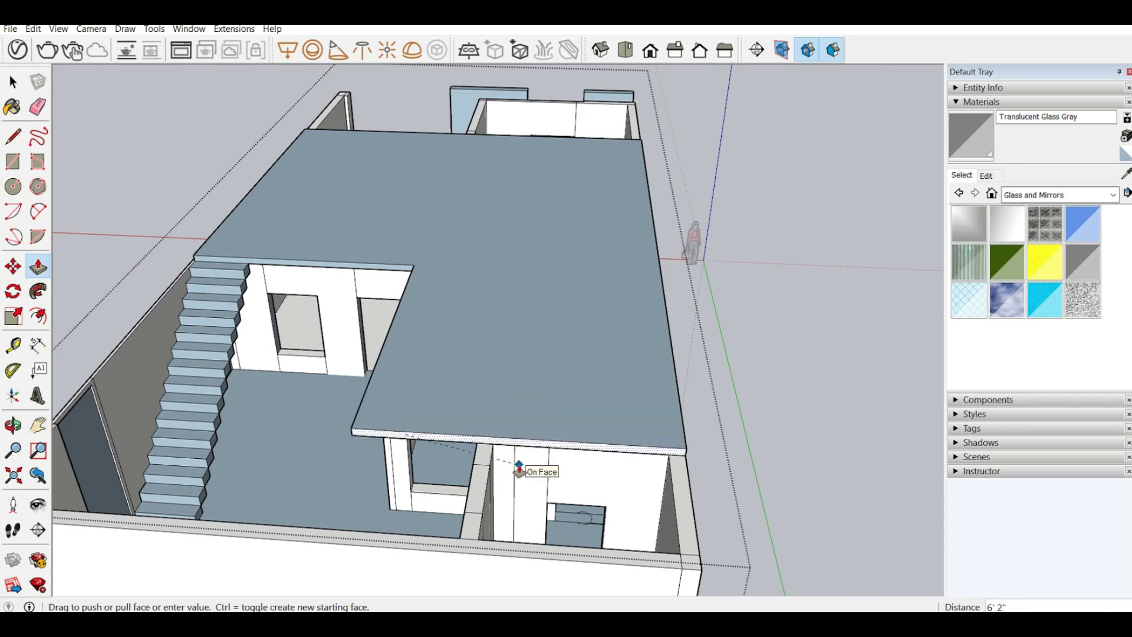
{"action": "left_click", "coordinate": [518, 465]}
{"action": "middle_click_drag", "start_coordinate": [450, 445], "coordinate": [658, 461]}
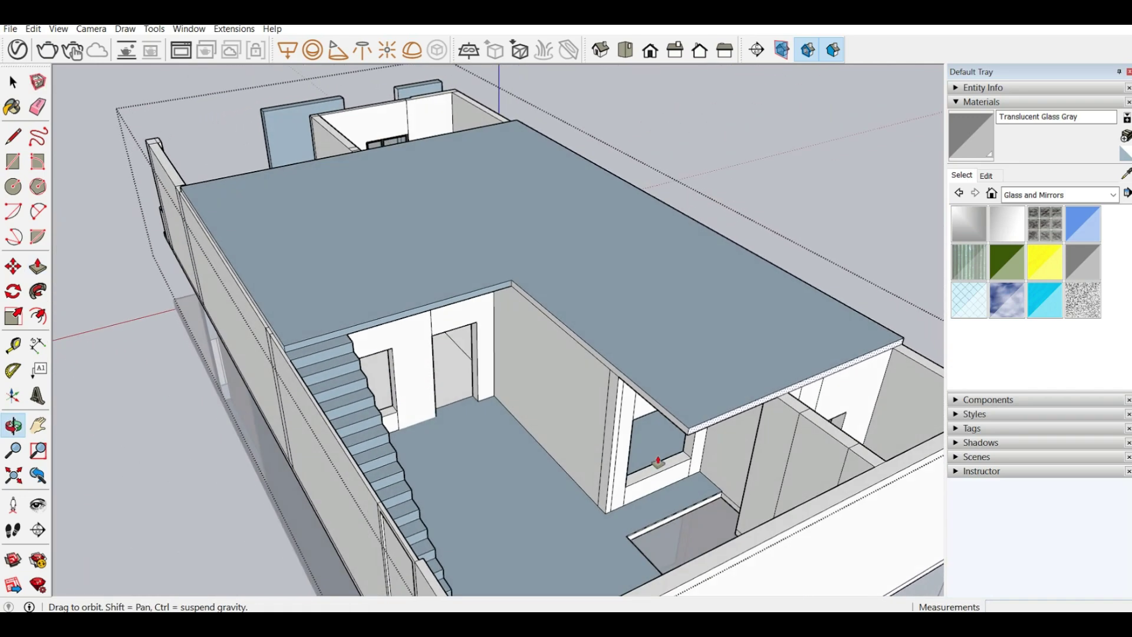
{"action": "scroll", "coordinate": [707, 433], "scroll_direction": "up", "scroll_amount": 3}
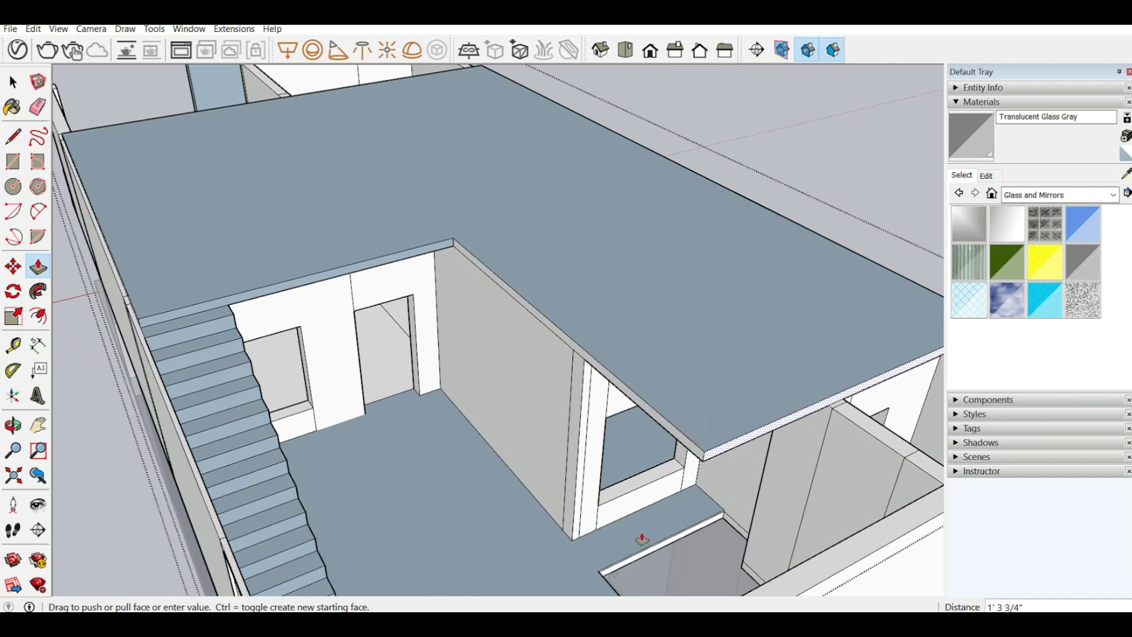
{"action": "left_click", "coordinate": [642, 540]}
{"action": "middle_click_drag", "start_coordinate": [642, 540], "coordinate": [706, 467]}
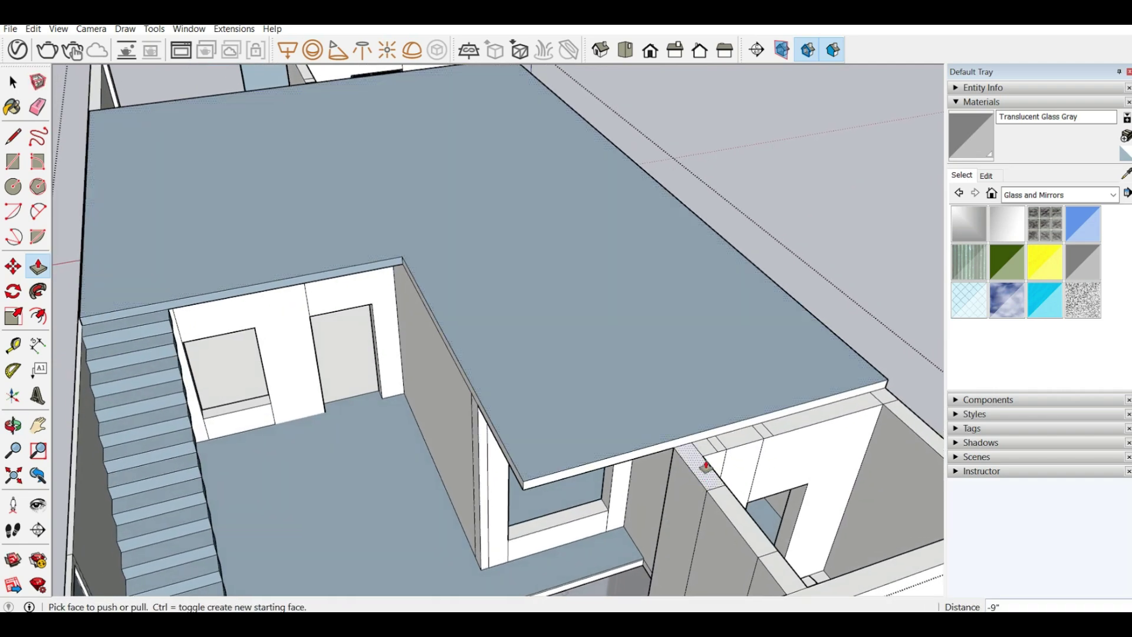
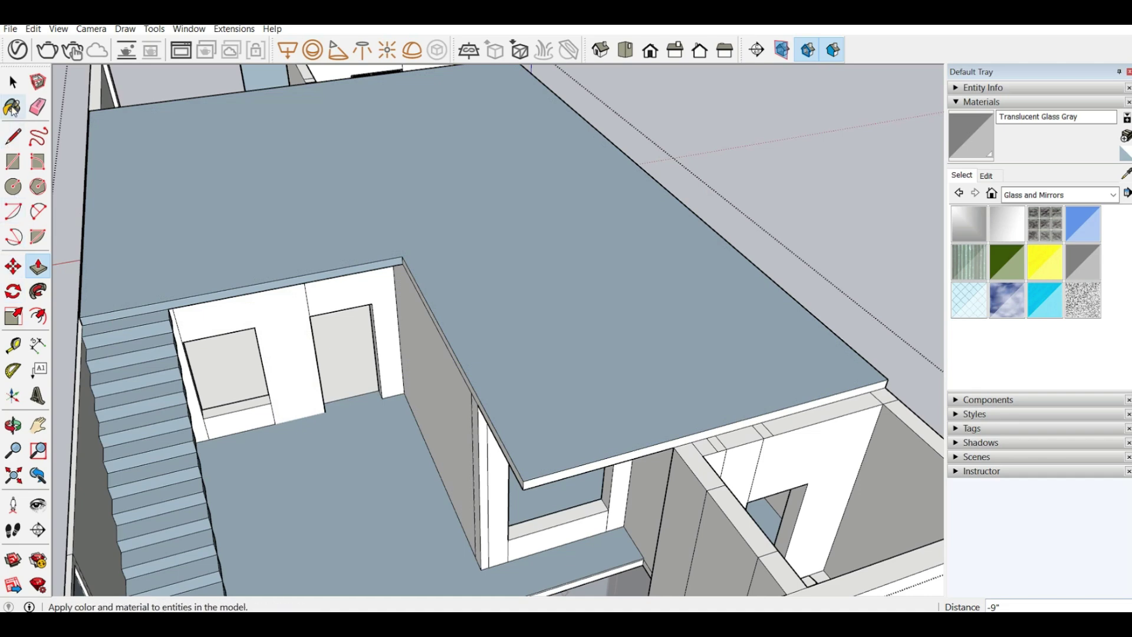
Split the roof slab's rear edge with a short vertical line at the bathroom partition wall's corner.
{"action": "left_click", "coordinate": [13, 138]}
{"action": "scroll", "coordinate": [758, 465], "scroll_direction": "up", "scroll_amount": 3}
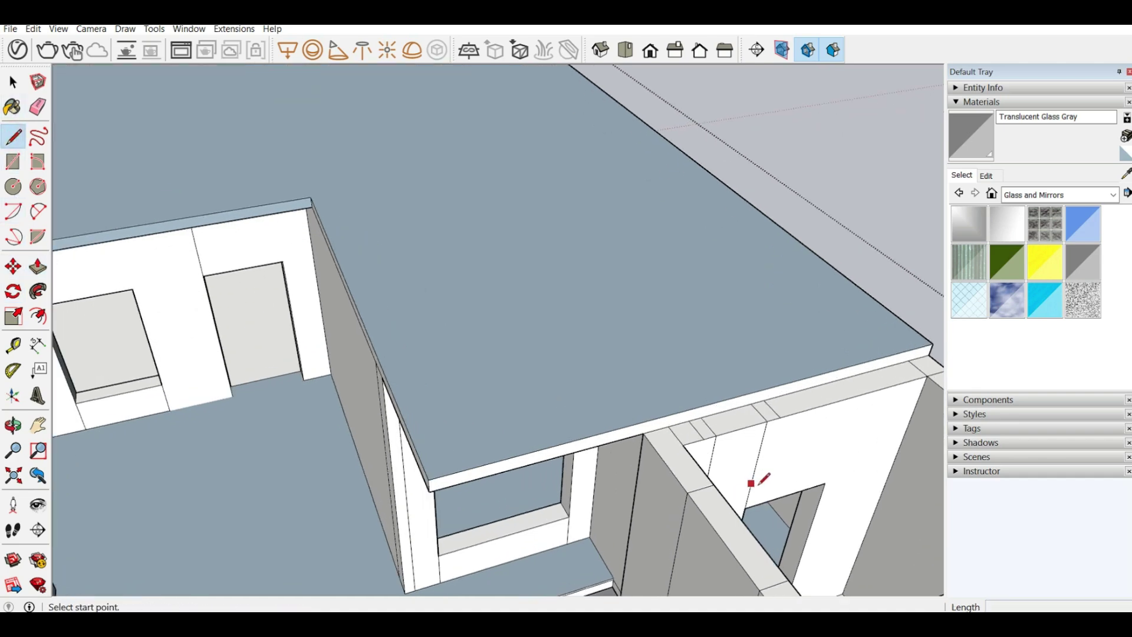
{"action": "left_click", "coordinate": [627, 431]}
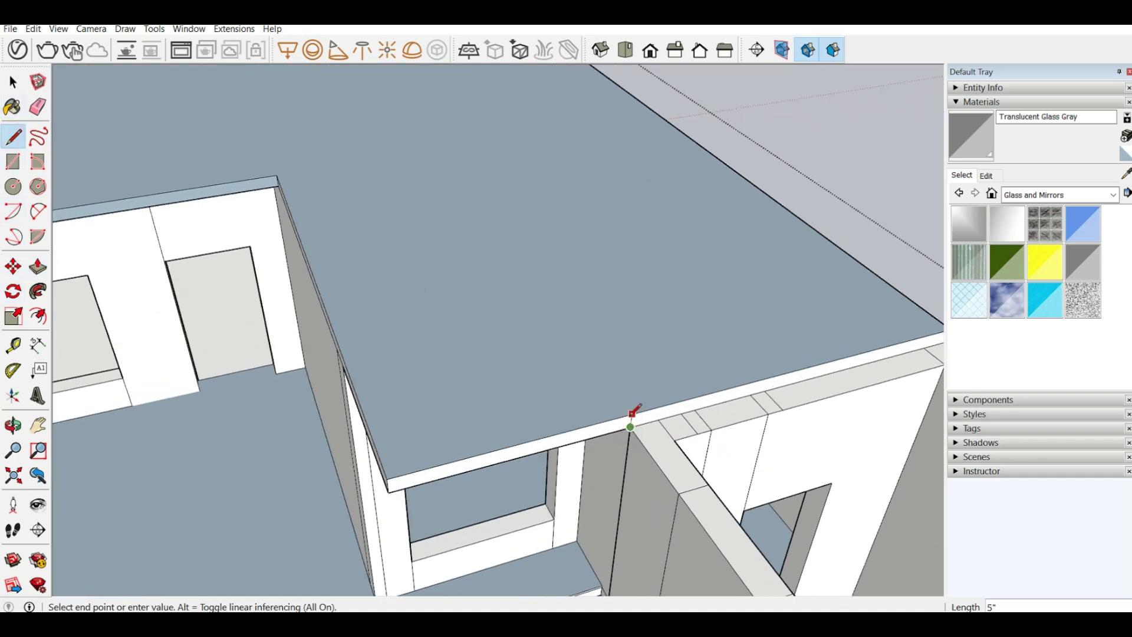
{"action": "key", "text": "Escape"}
{"action": "scroll", "coordinate": [593, 529], "scroll_direction": "down", "scroll_amount": 3}
{"action": "middle_click_drag", "start_coordinate": [452, 521], "coordinate": [206, 384]}
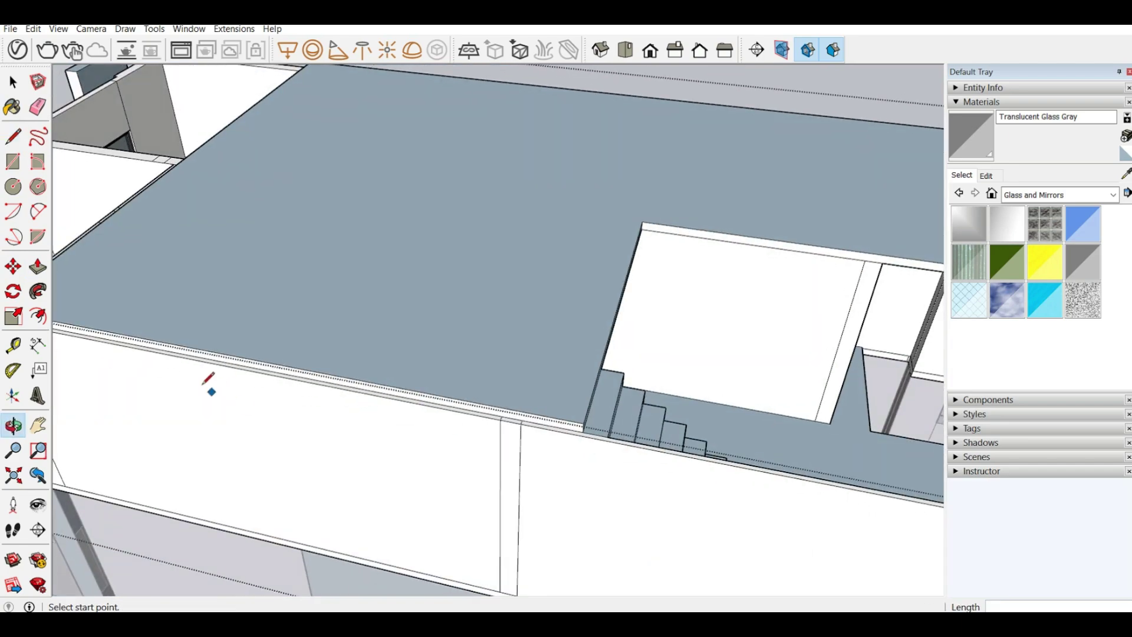
{"action": "scroll", "coordinate": [297, 310], "scroll_direction": "down", "scroll_amount": 5}
{"action": "mouse_move", "coordinate": [519, 332]}
{"action": "middle_mouse_down"}
{"action": "mouse_move", "coordinate": [551, 456]}
{"action": "mouse_move", "coordinate": [585, 406]}
{"action": "middle_mouse_up"}
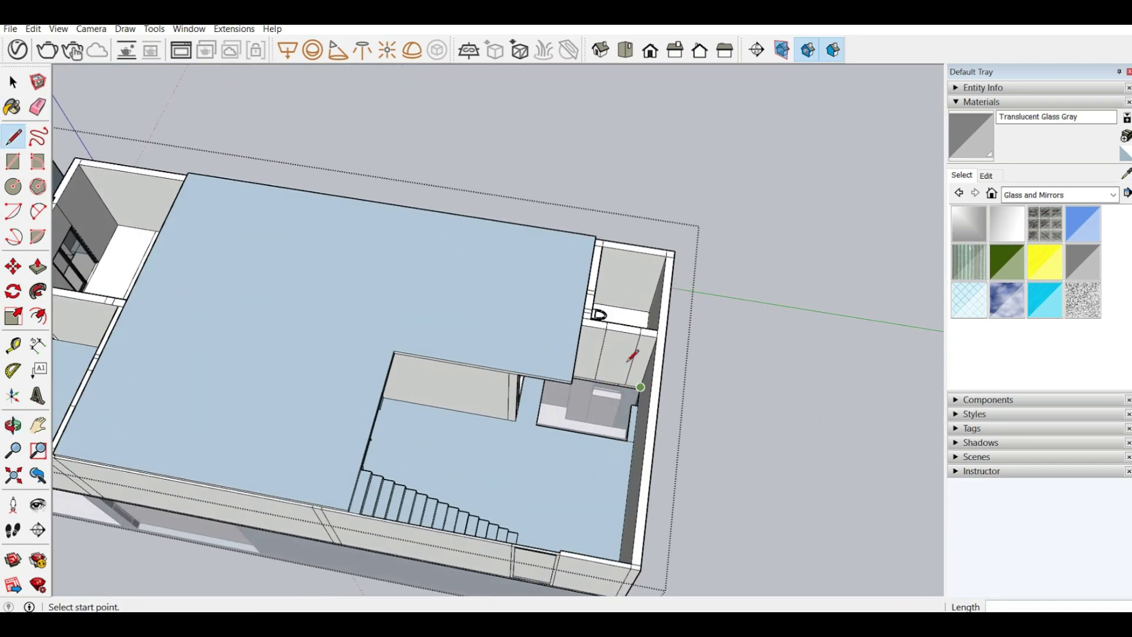
{"action": "scroll", "coordinate": [632, 398], "scroll_direction": "up", "scroll_amount": 4}
{"action": "middle_click_drag", "start_coordinate": [627, 361], "coordinate": [338, 284], "text": "shift"}
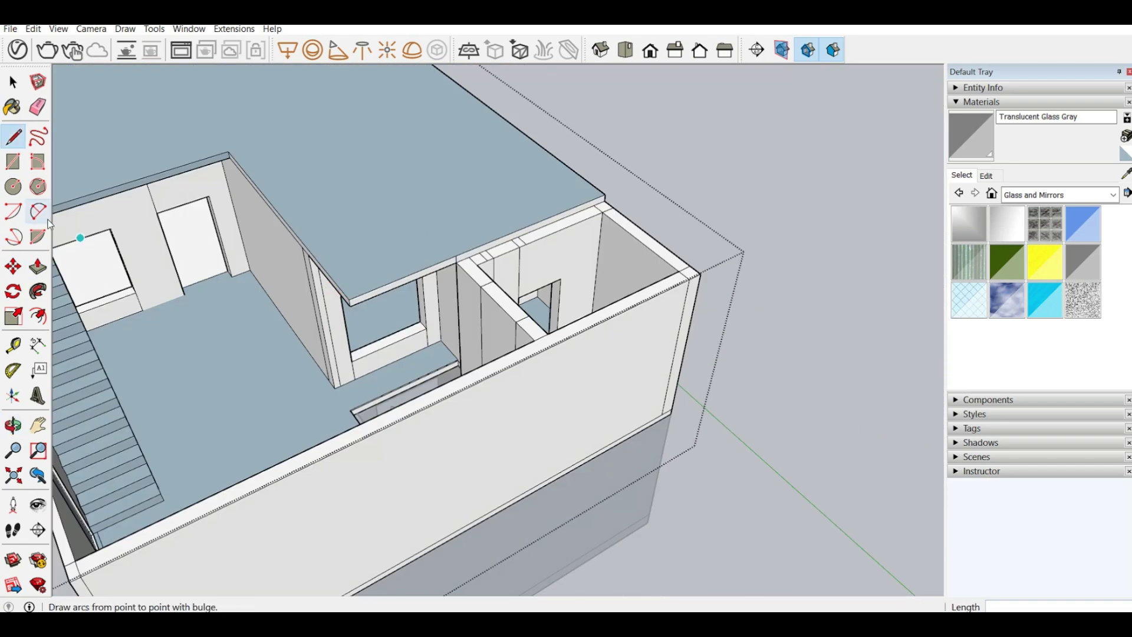
{"action": "left_click", "coordinate": [38, 267]}
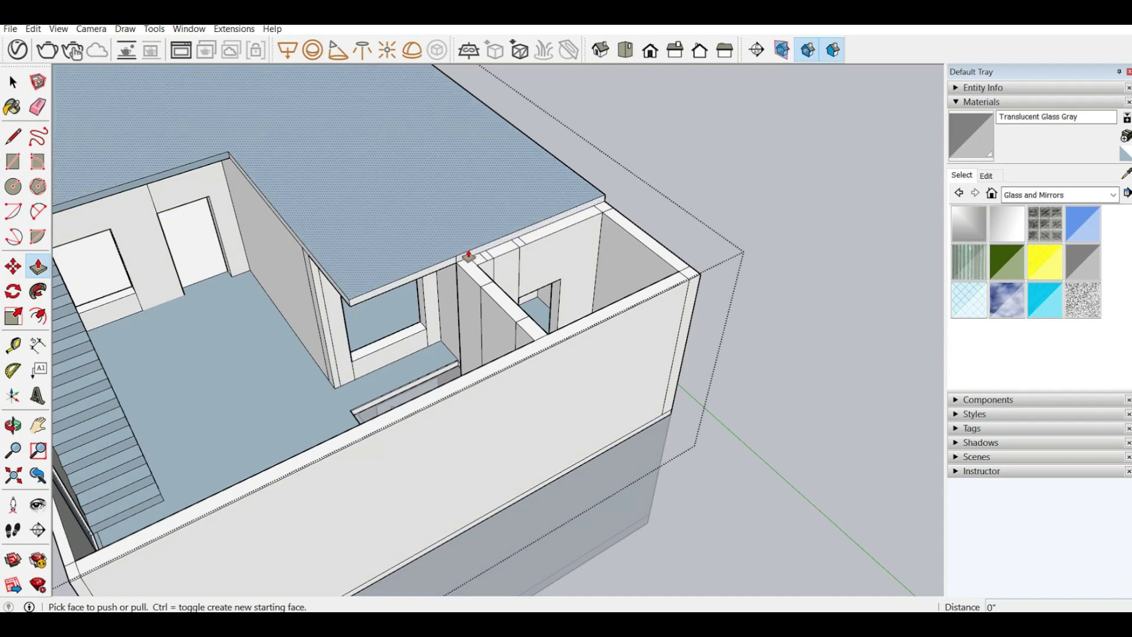
{"action": "left_click_drag", "start_coordinate": [470, 257], "coordinate": [553, 351]}
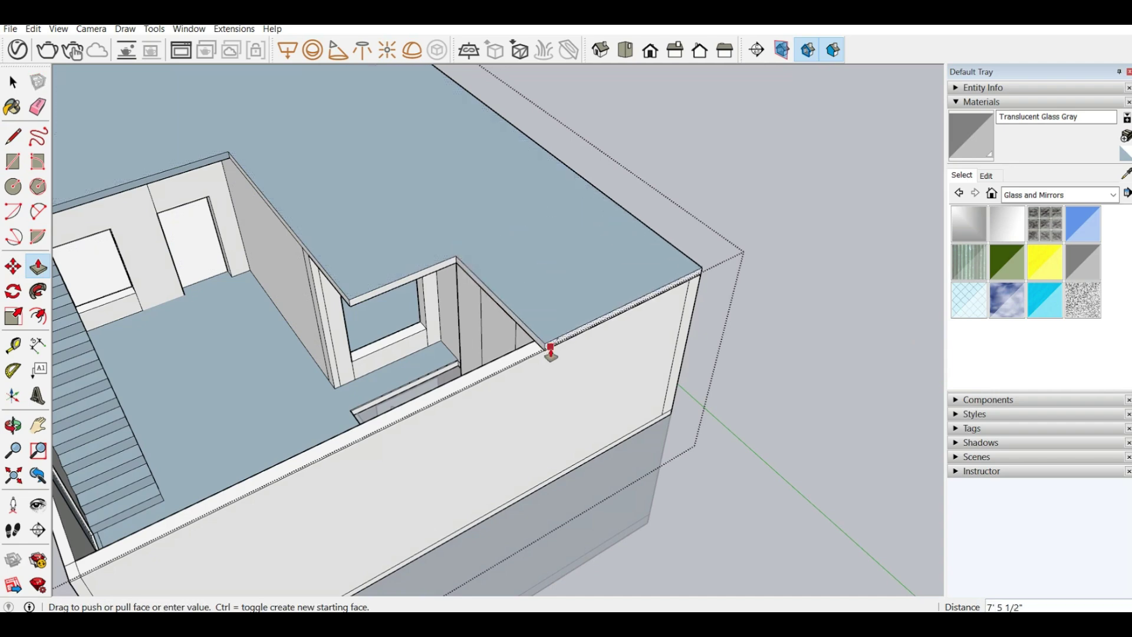
{"action": "key", "text": "Escape"}
Push the top of the middle panel of the bathroom partition down 3' to form a window opening.
{"action": "middle_click_drag", "start_coordinate": [551, 343], "coordinate": [670, 356]}
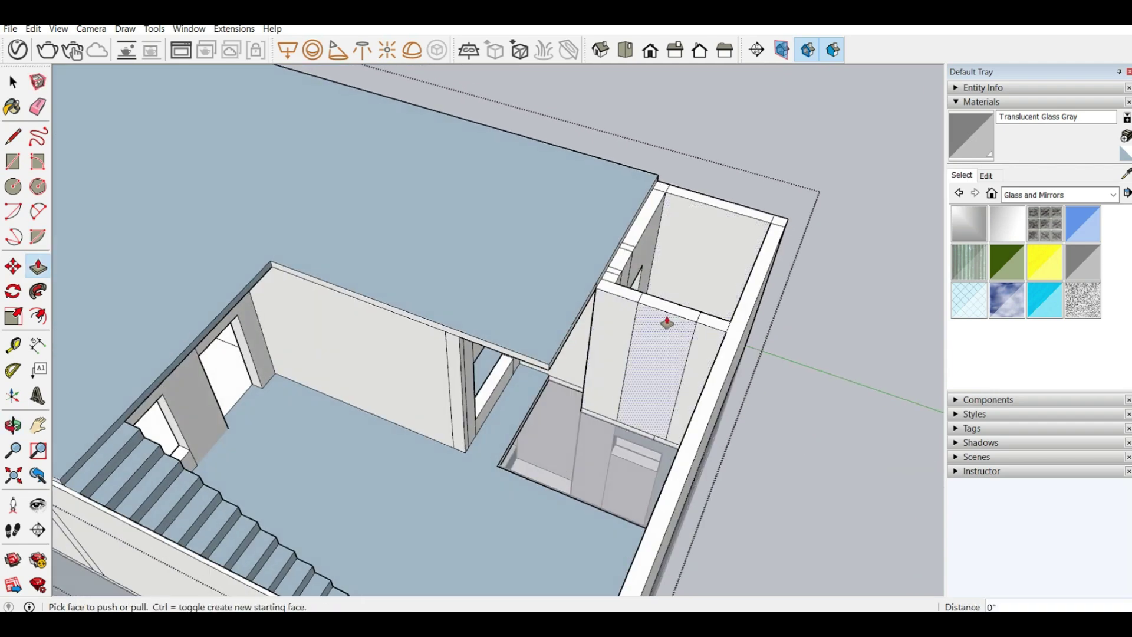
{"action": "left_click_drag", "start_coordinate": [671, 315], "coordinate": [640, 355]}
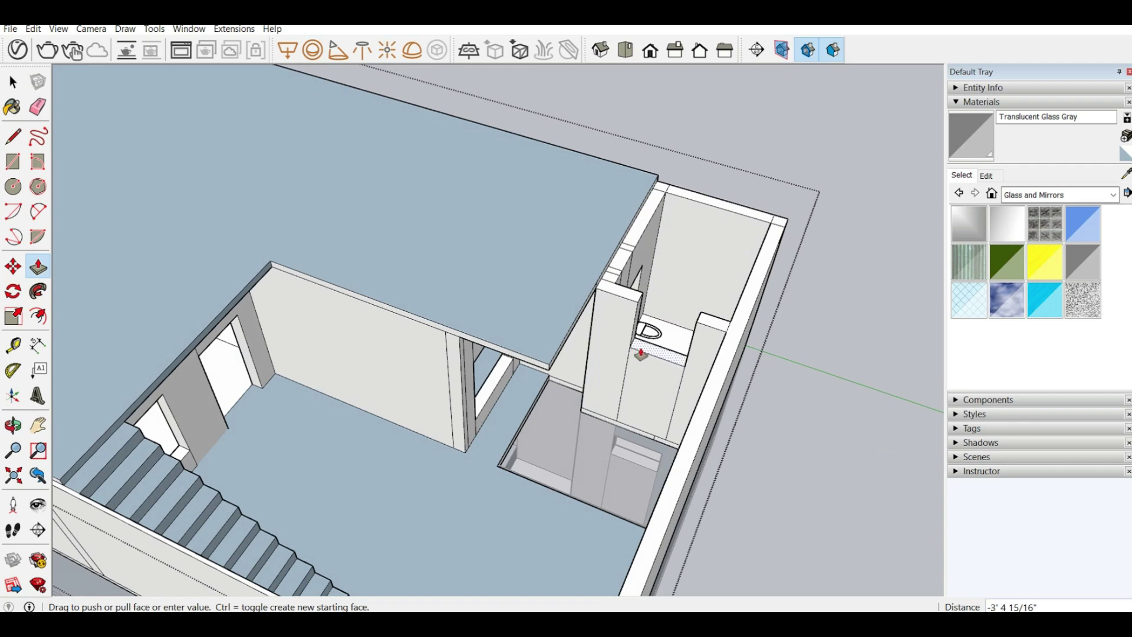
{"action": "key", "text": "Return"}
Mark a line on the window opening's jamb 1' below the wall top and extrude the strip above it across to the opposite jamb.
{"action": "mouse_move", "coordinate": [641, 355]}
{"action": "middle_mouse_down"}
{"action": "mouse_move", "coordinate": [599, 282]}
{"action": "mouse_move", "coordinate": [566, 278]}
{"action": "middle_mouse_up"}
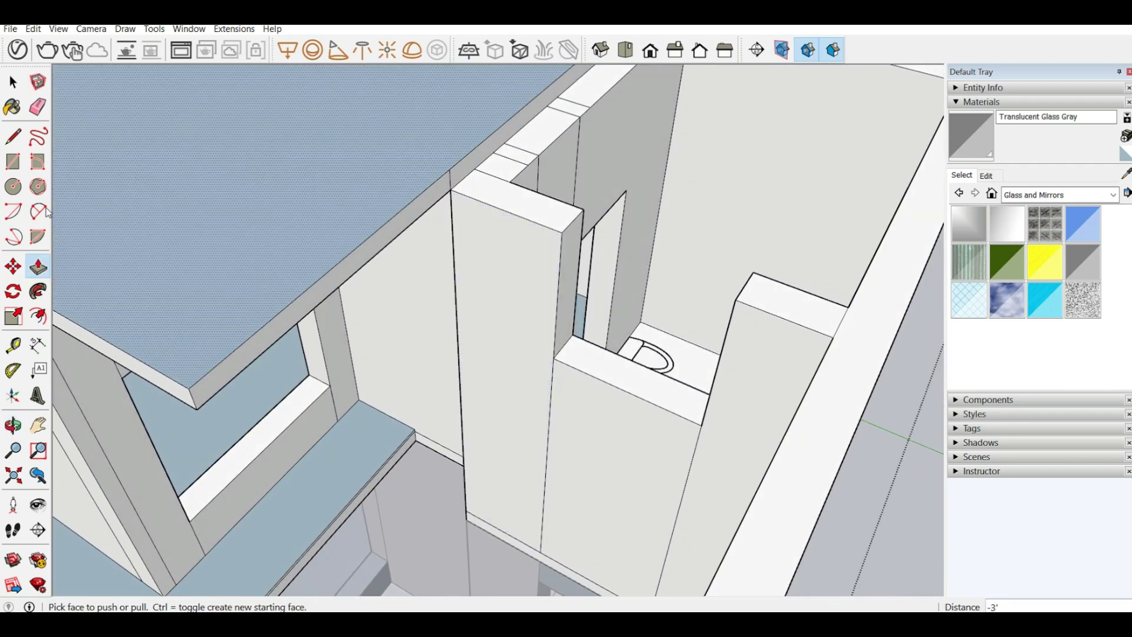
{"action": "left_click", "coordinate": [13, 137]}
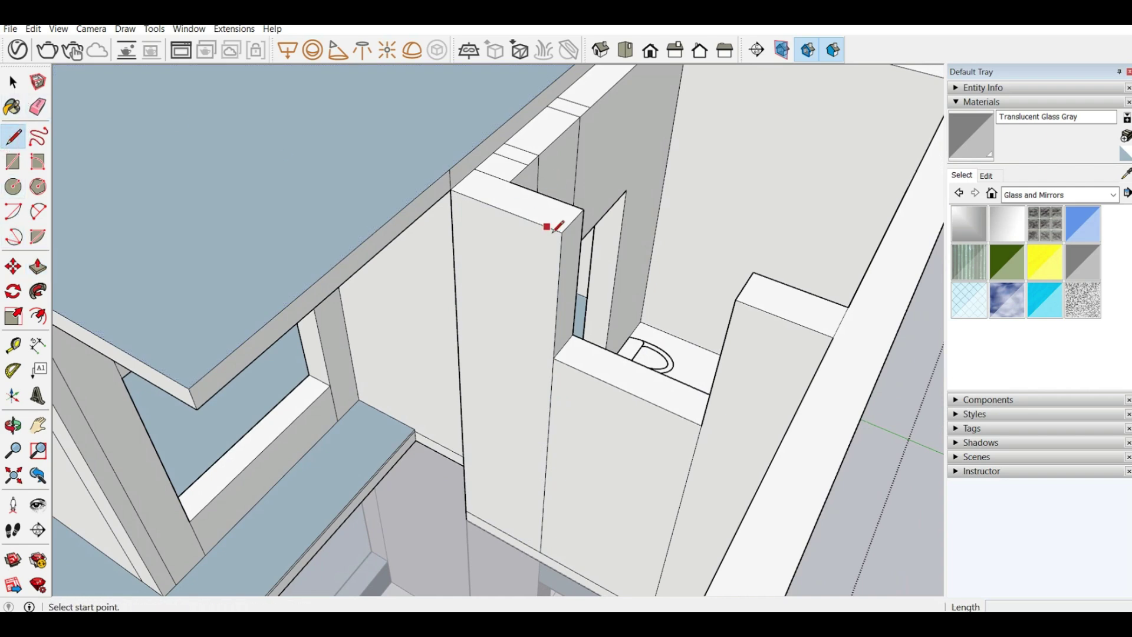
{"action": "left_click", "coordinate": [560, 232]}
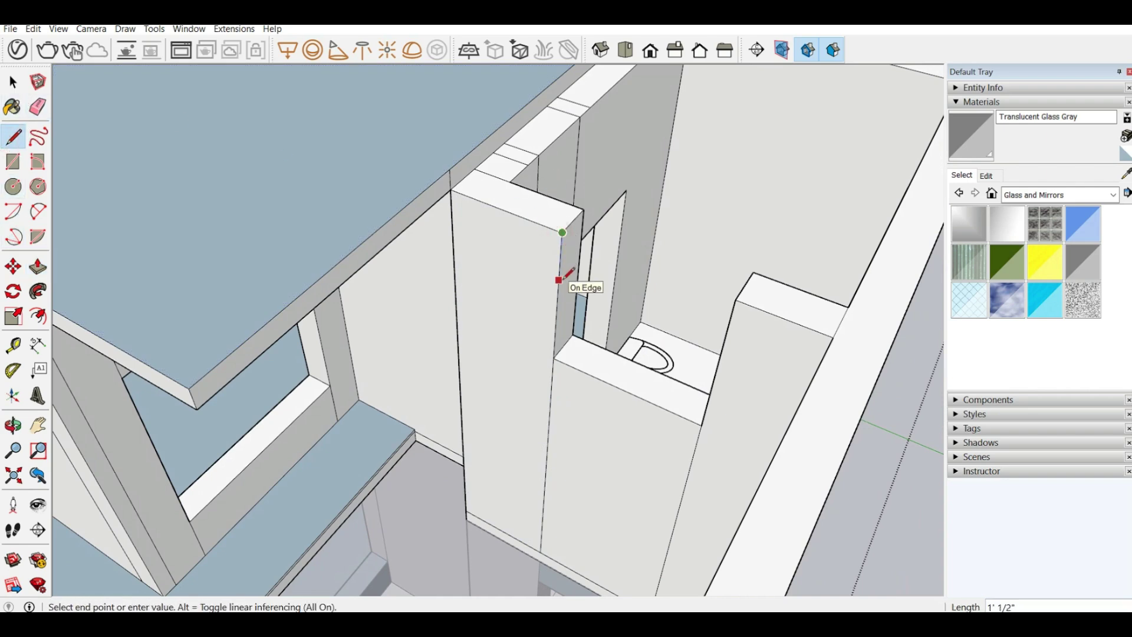
{"action": "key", "text": "Return"}
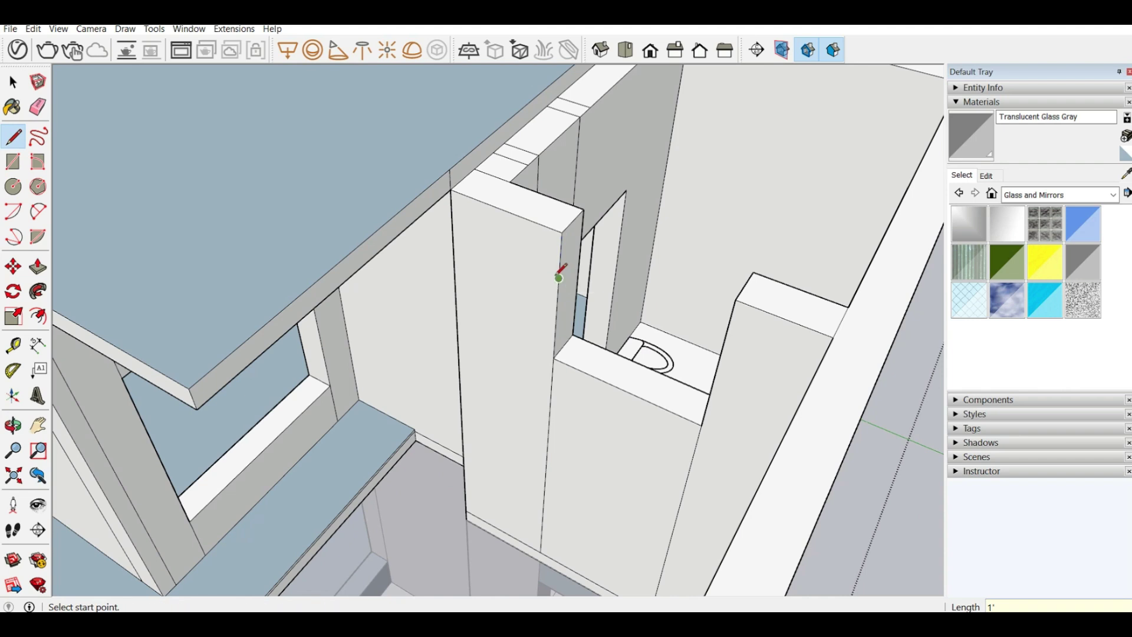
{"action": "left_click", "coordinate": [559, 278]}
{"action": "left_click", "coordinate": [581, 254]}
{"action": "left_click", "coordinate": [48, 272]}
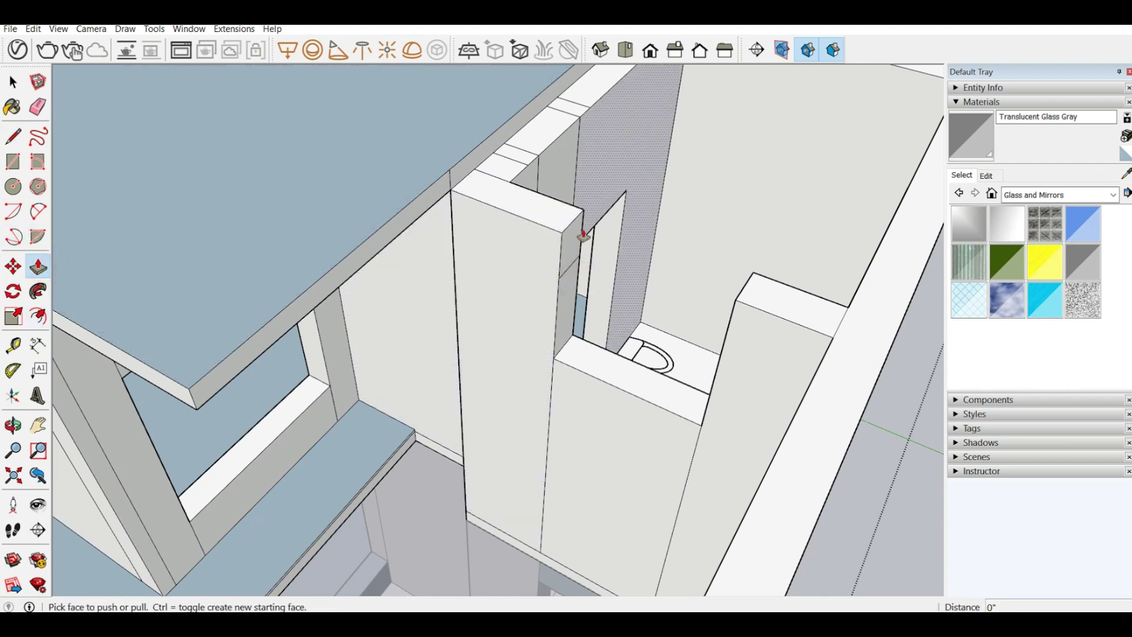
{"action": "left_click_drag", "start_coordinate": [578, 235], "coordinate": [733, 318]}
Extrude the roof slab's rear edge 7' 5 1/2" over the bathroom to the end wall, and its side edge 1' past the partition.
{"action": "left_click_drag", "start_coordinate": [459, 178], "coordinate": [870, 399]}
{"action": "scroll", "coordinate": [646, 258], "scroll_direction": "down", "scroll_amount": 3}
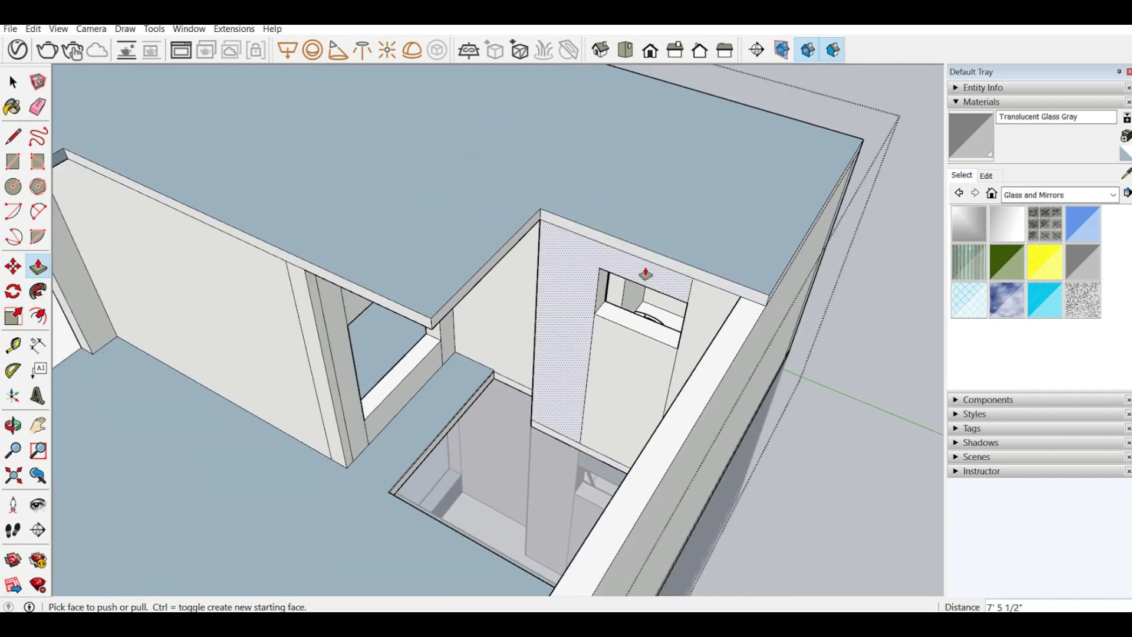
{"action": "middle_click_drag", "start_coordinate": [644, 273], "coordinate": [605, 213]}
{"action": "left_click_drag", "start_coordinate": [605, 212], "coordinate": [576, 225]}
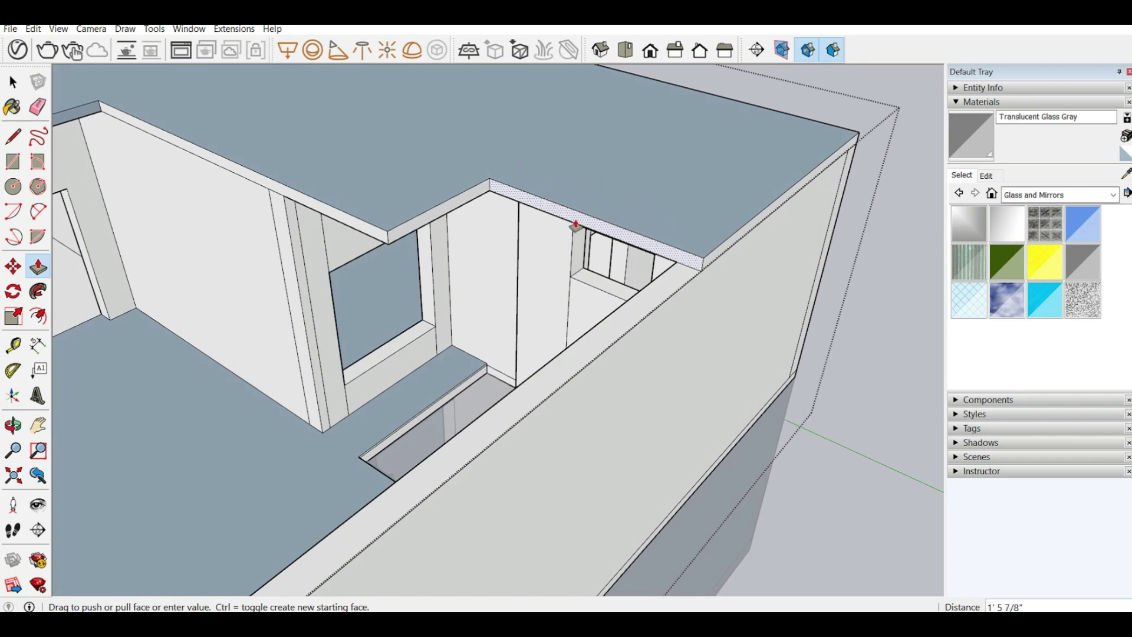
{"action": "type", "text": "1'"}
{"action": "key", "text": "Return"}
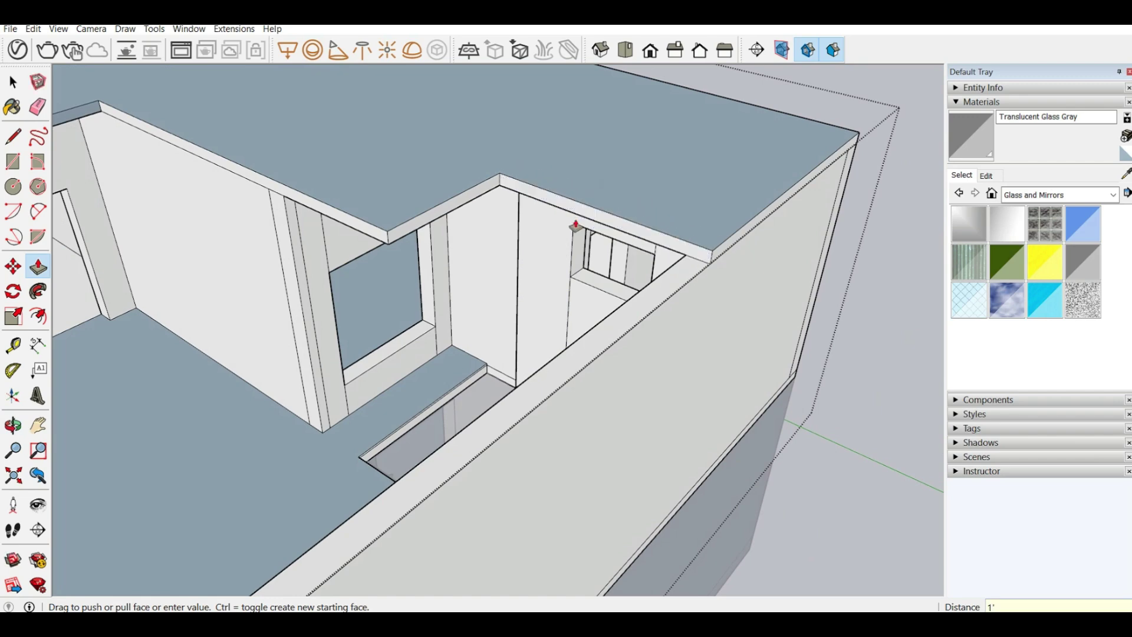
Extrude the floor edge segments below the bathroom partition out 1' over the open shaft.
{"action": "middle_click_drag", "start_coordinate": [551, 250], "coordinate": [717, 330]}
{"action": "scroll", "coordinate": [715, 331], "scroll_direction": "down", "scroll_amount": 2}
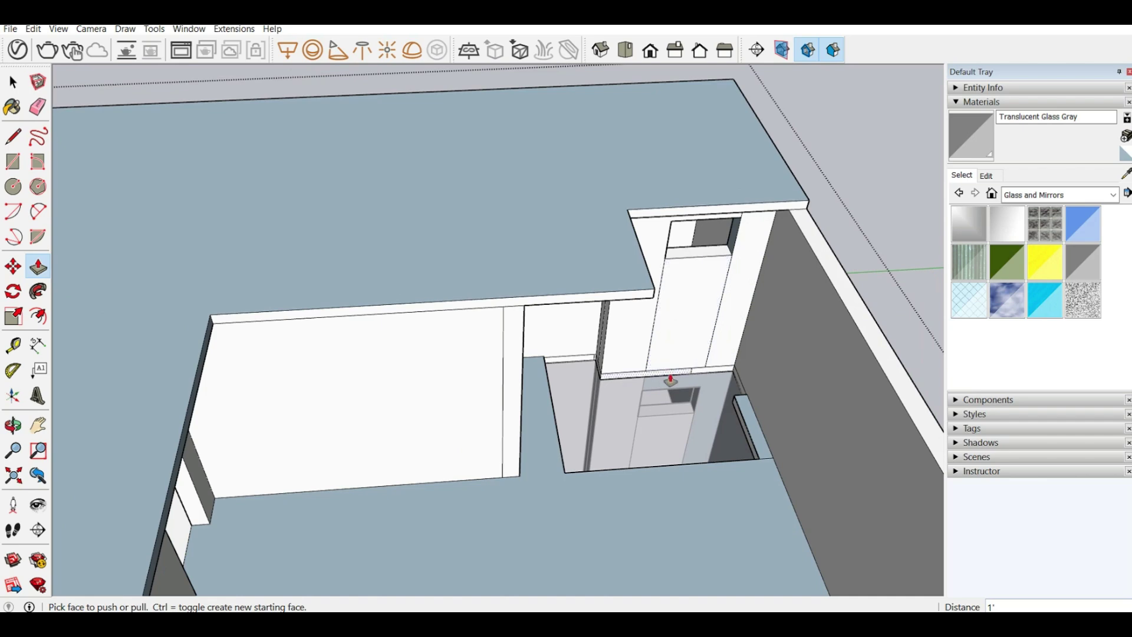
{"action": "left_click_drag", "start_coordinate": [670, 380], "coordinate": [723, 208]}
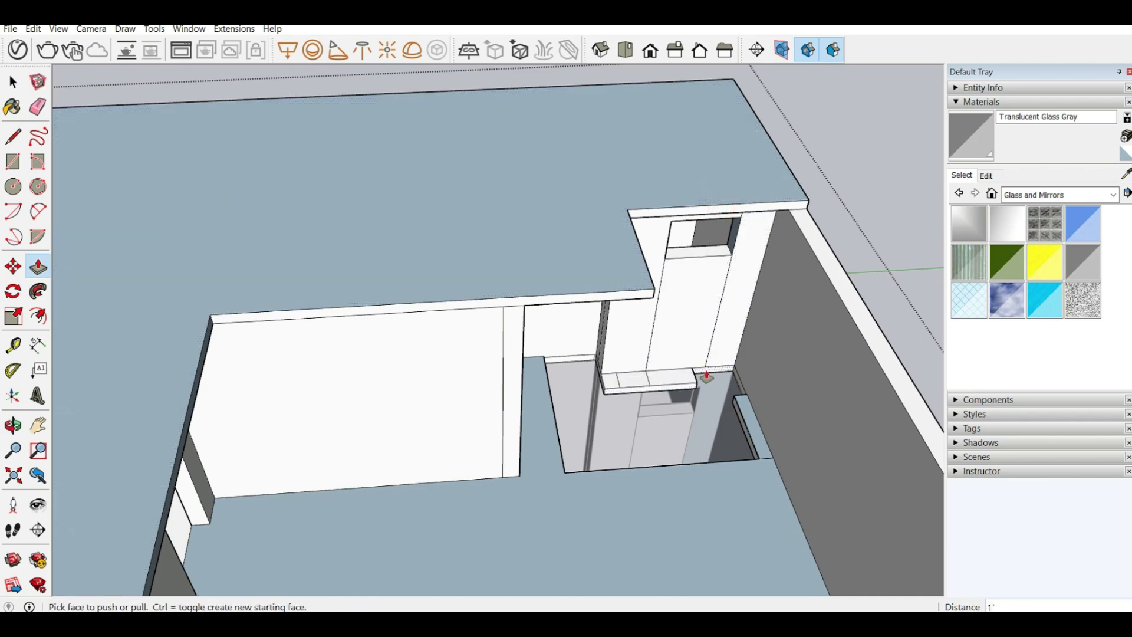
{"action": "left_click", "coordinate": [671, 389]}
{"action": "left_click", "coordinate": [669, 392]}
Examine the roof slab from above and the house's front, down to the open front room's floor edge and low corner block.
{"action": "mouse_move", "coordinate": [538, 364]}
{"action": "middle_mouse_down"}
{"action": "mouse_move", "coordinate": [596, 383]}
{"action": "mouse_move", "coordinate": [424, 397]}
{"action": "mouse_move", "coordinate": [434, 405]}
{"action": "mouse_move", "coordinate": [450, 384]}
{"action": "mouse_move", "coordinate": [534, 358]}
{"action": "mouse_move", "coordinate": [361, 336]}
{"action": "mouse_move", "coordinate": [518, 344]}
{"action": "mouse_move", "coordinate": [596, 369]}
{"action": "mouse_move", "coordinate": [613, 342]}
{"action": "mouse_move", "coordinate": [801, 336]}
{"action": "mouse_move", "coordinate": [758, 323]}
{"action": "mouse_move", "coordinate": [560, 408]}
{"action": "mouse_move", "coordinate": [293, 285]}
{"action": "mouse_move", "coordinate": [530, 353]}
{"action": "mouse_move", "coordinate": [806, 301]}
{"action": "middle_mouse_up"}
{"action": "scroll", "coordinate": [598, 382], "scroll_direction": "up", "scroll_amount": 3}
{"action": "key", "text": "p"}
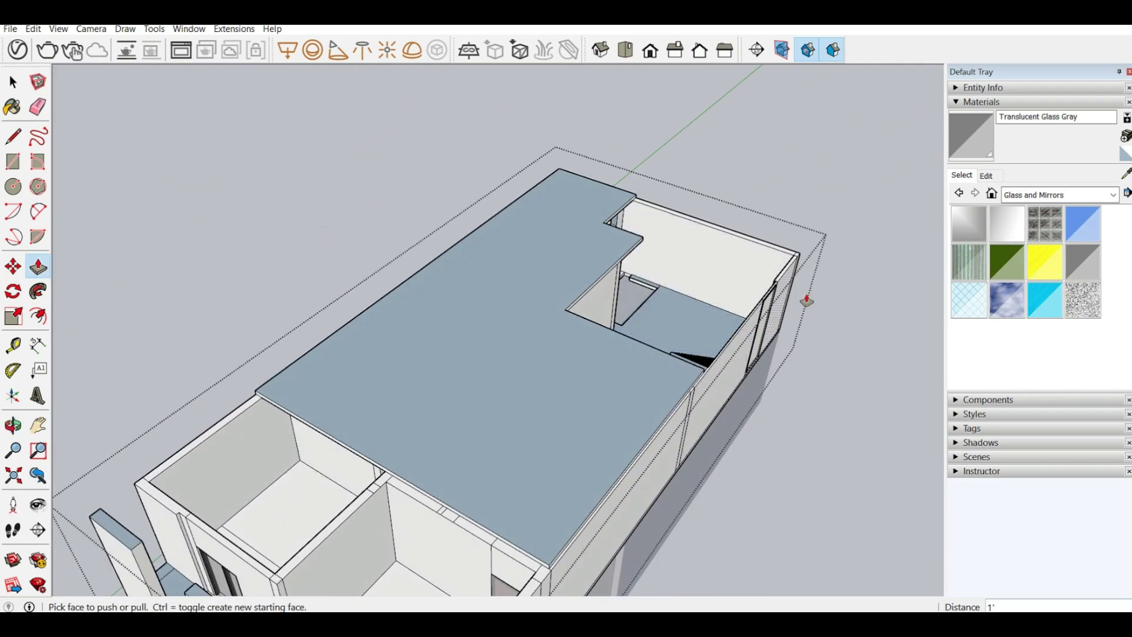
{"action": "left_click", "coordinate": [950, 145]}
{"action": "scroll", "coordinate": [766, 325], "scroll_direction": "up", "scroll_amount": 3}
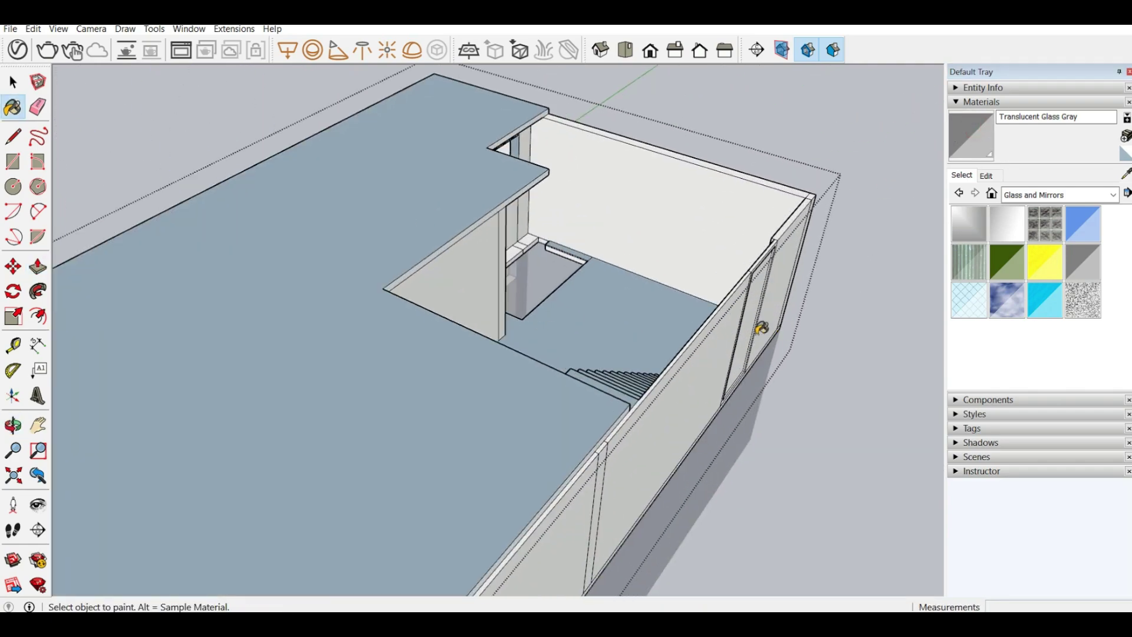
{"action": "mouse_move", "coordinate": [624, 273]}
{"action": "middle_mouse_down"}
{"action": "mouse_move", "coordinate": [833, 260]}
{"action": "mouse_move", "coordinate": [619, 338]}
{"action": "mouse_move", "coordinate": [631, 502]}
{"action": "mouse_move", "coordinate": [660, 350]}
{"action": "mouse_move", "coordinate": [638, 253]}
{"action": "mouse_move", "coordinate": [374, 278]}
{"action": "mouse_move", "coordinate": [589, 241]}
{"action": "mouse_move", "coordinate": [381, 353]}
{"action": "mouse_move", "coordinate": [541, 303]}
{"action": "mouse_move", "coordinate": [556, 356]}
{"action": "mouse_move", "coordinate": [371, 375]}
{"action": "mouse_move", "coordinate": [301, 339]}
{"action": "middle_mouse_up"}
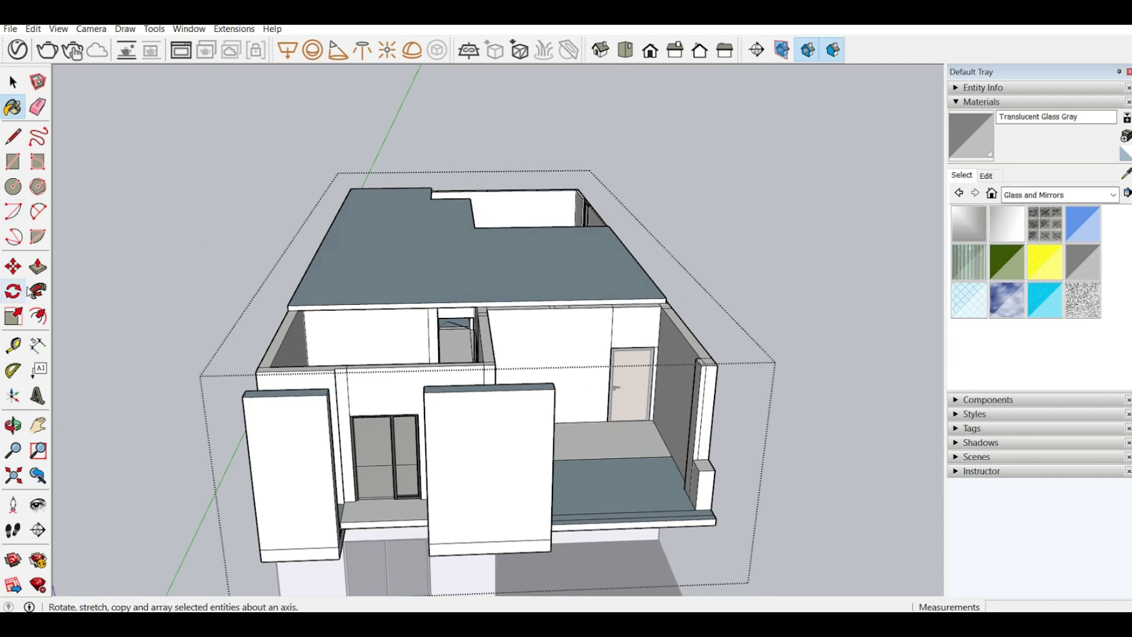
{"action": "left_click", "coordinate": [38, 266]}
{"action": "scroll", "coordinate": [370, 312], "scroll_direction": "up", "scroll_amount": 2}
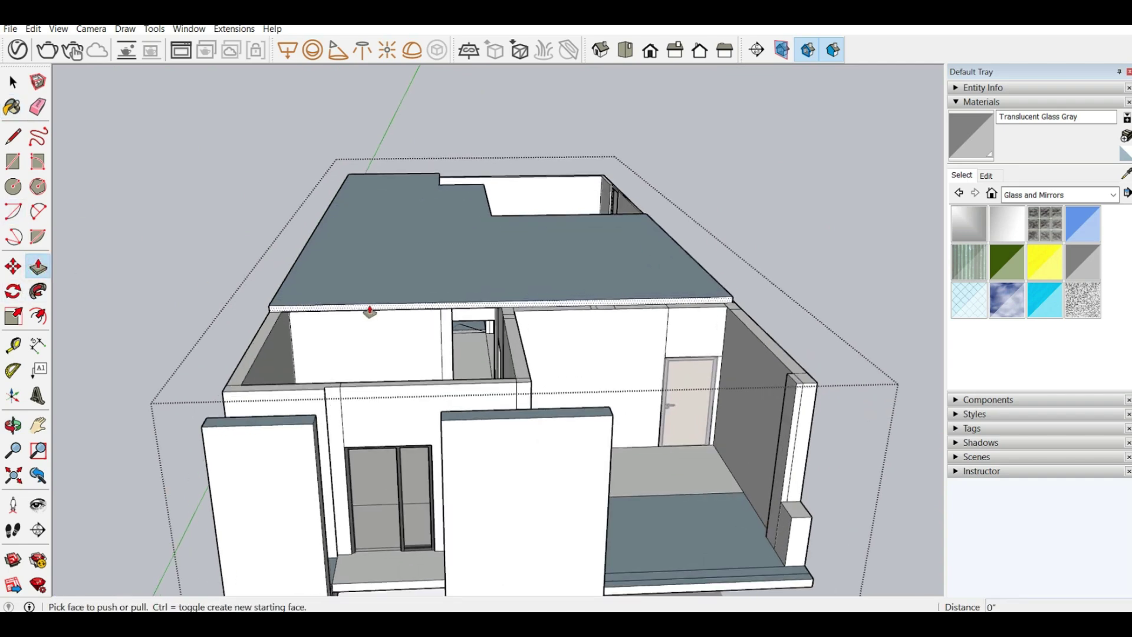
{"action": "middle_click_drag", "start_coordinate": [642, 435], "coordinate": [480, 379]}
{"action": "scroll", "coordinate": [484, 383], "scroll_direction": "down", "scroll_amount": 2}
{"action": "scroll", "coordinate": [494, 396], "scroll_direction": "up", "scroll_amount": 2}
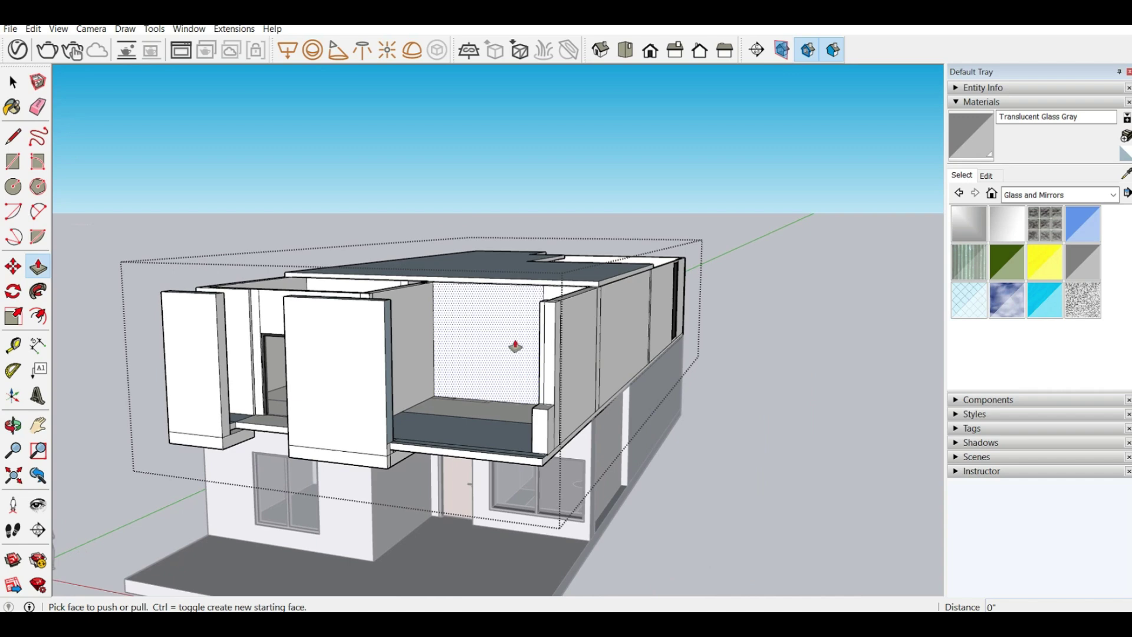
{"action": "scroll", "coordinate": [510, 345], "scroll_direction": "down", "scroll_amount": 4}
{"action": "middle_click_drag", "start_coordinate": [449, 331], "coordinate": [424, 413]}
{"action": "scroll", "coordinate": [372, 345], "scroll_direction": "up", "scroll_amount": 3}
{"action": "scroll", "coordinate": [442, 513], "scroll_direction": "up", "scroll_amount": 3}
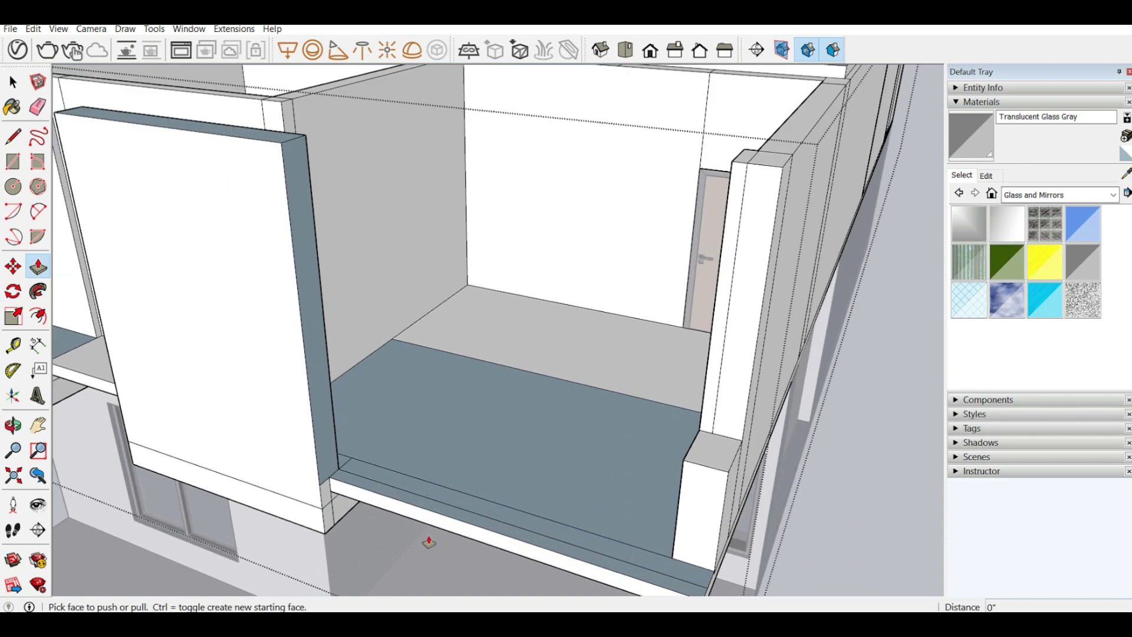
{"action": "scroll", "coordinate": [429, 540], "scroll_direction": "up", "scroll_amount": 2}
{"action": "scroll", "coordinate": [458, 401], "scroll_direction": "down", "scroll_amount": 3}
{"action": "middle_click_drag", "start_coordinate": [627, 502], "coordinate": [486, 508]}
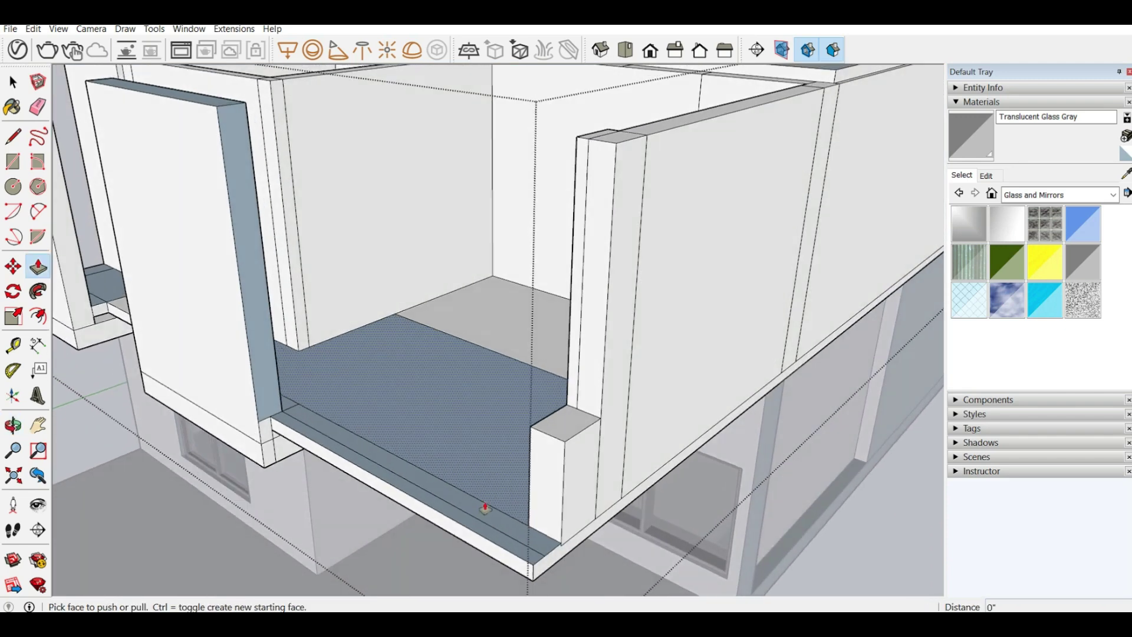
Try to extrude the low corner block's front face 4" outward, and undo it.
{"action": "scroll", "coordinate": [460, 525], "scroll_direction": "up", "scroll_amount": 3}
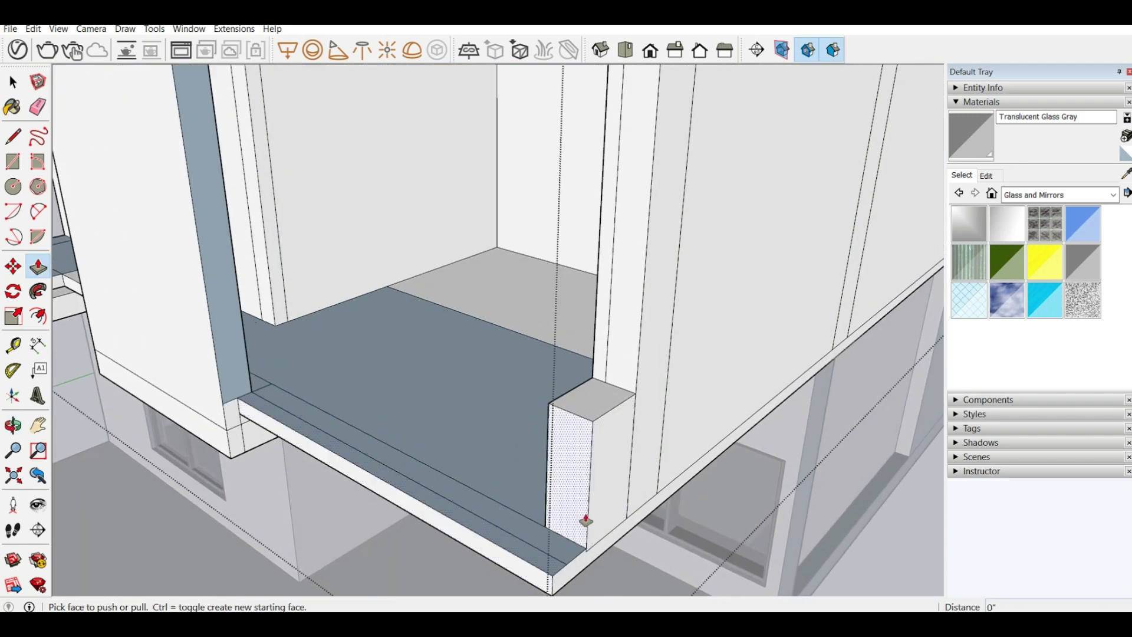
{"action": "left_click", "coordinate": [579, 525]}
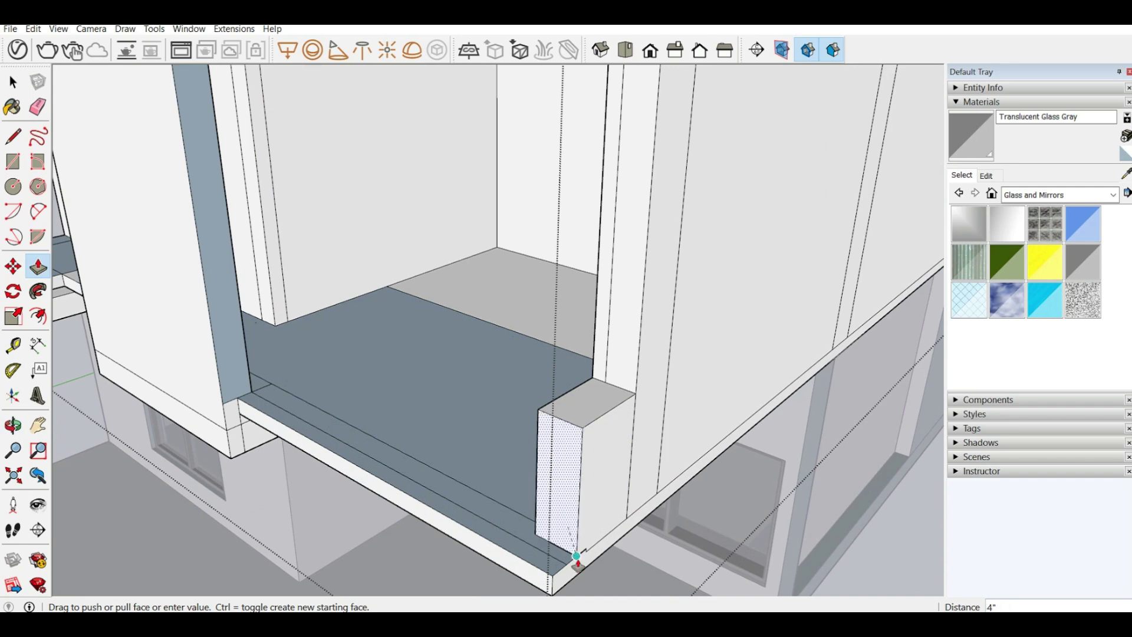
{"action": "left_click", "coordinate": [578, 559]}
{"action": "middle_click_drag", "start_coordinate": [578, 560], "coordinate": [501, 536]}
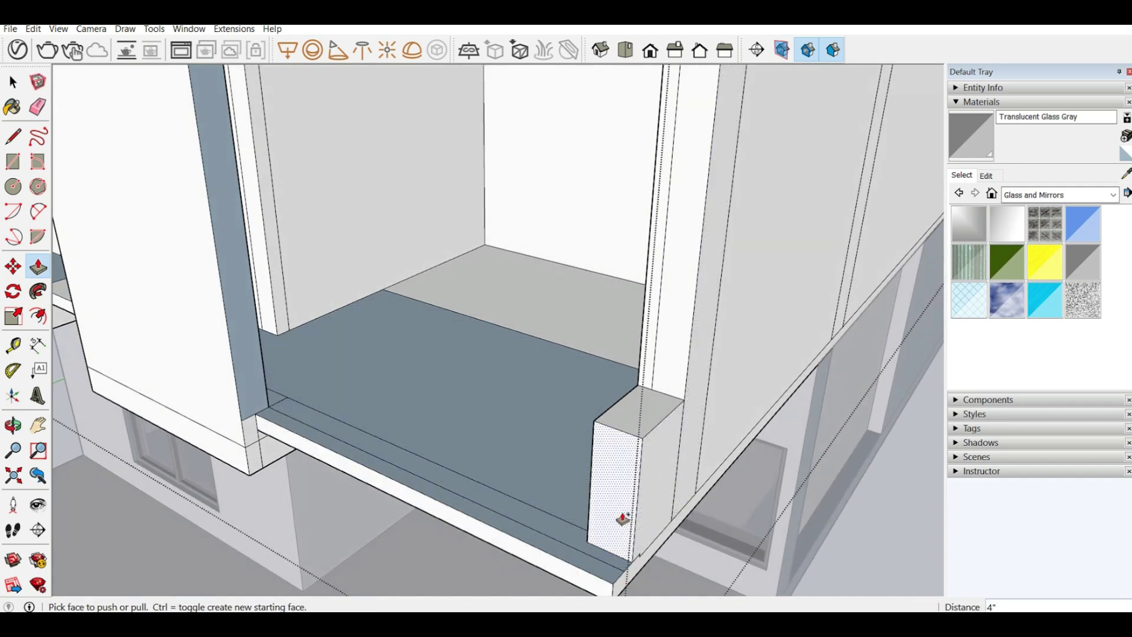
{"action": "key", "text": "ctrl+z"}
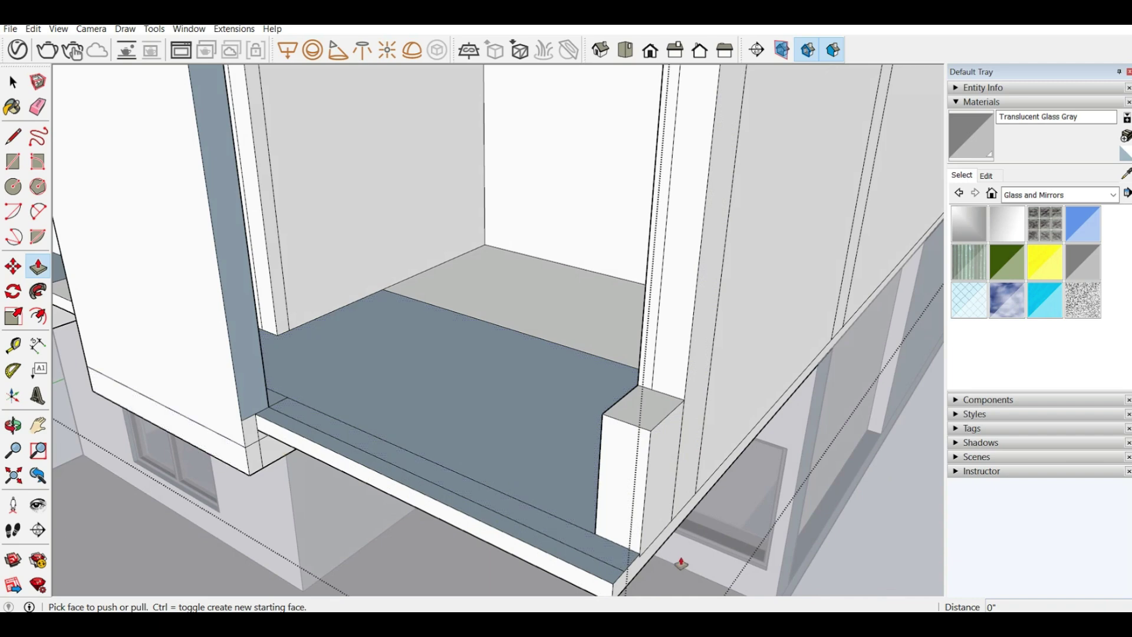
Draw a 3' vertical line down the low corner block's front face and an 8" line across the ledge, and erase the surplus line beyond it.
{"action": "left_click", "coordinate": [13, 137]}
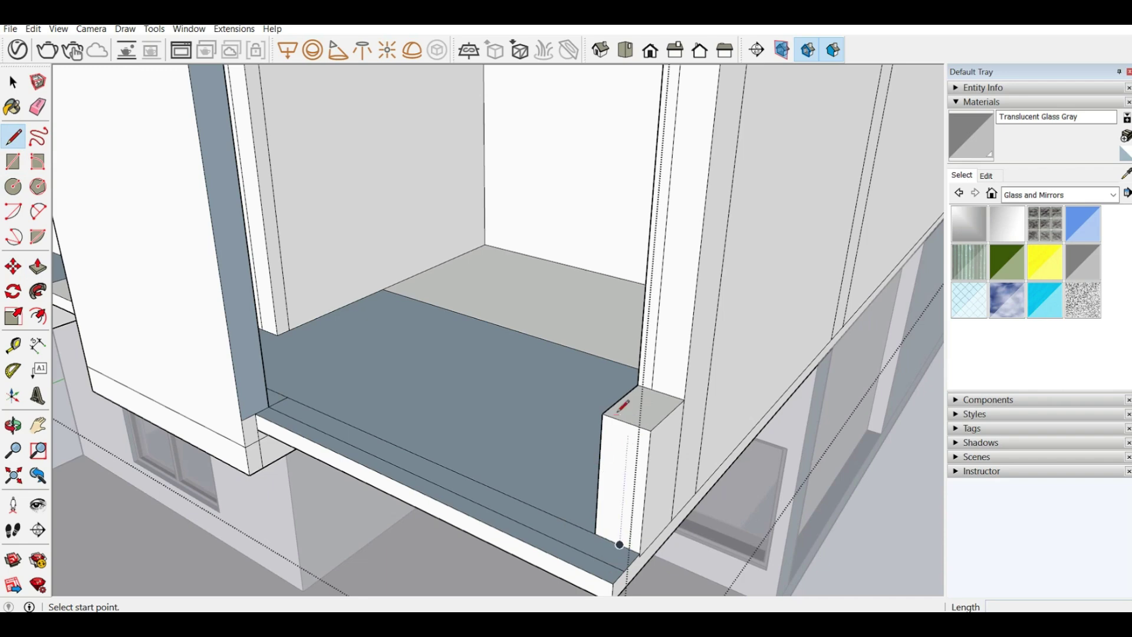
{"action": "left_click", "coordinate": [626, 420]}
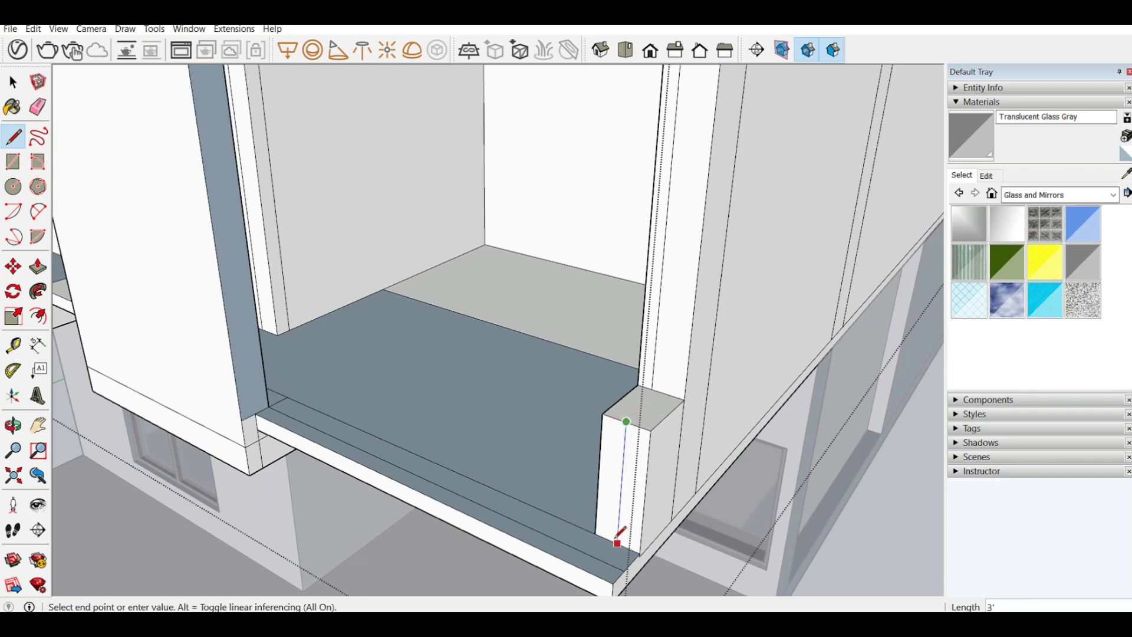
{"action": "left_click", "coordinate": [616, 542]}
{"action": "left_click", "coordinate": [616, 542]}
{"action": "left_click", "coordinate": [601, 560]}
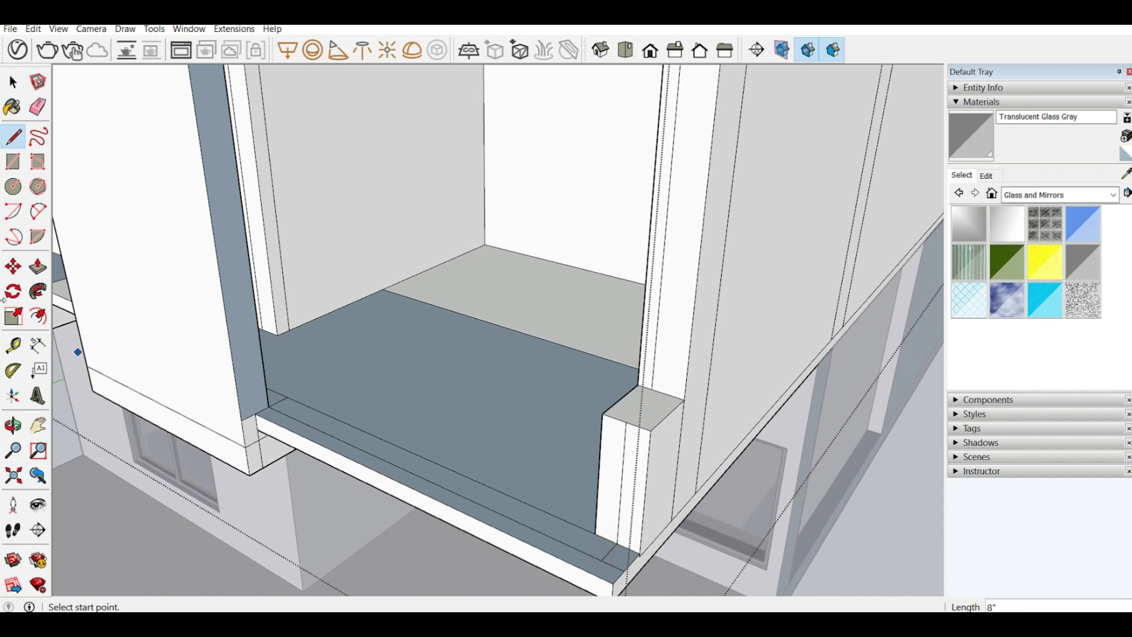
{"action": "left_click", "coordinate": [37, 107]}
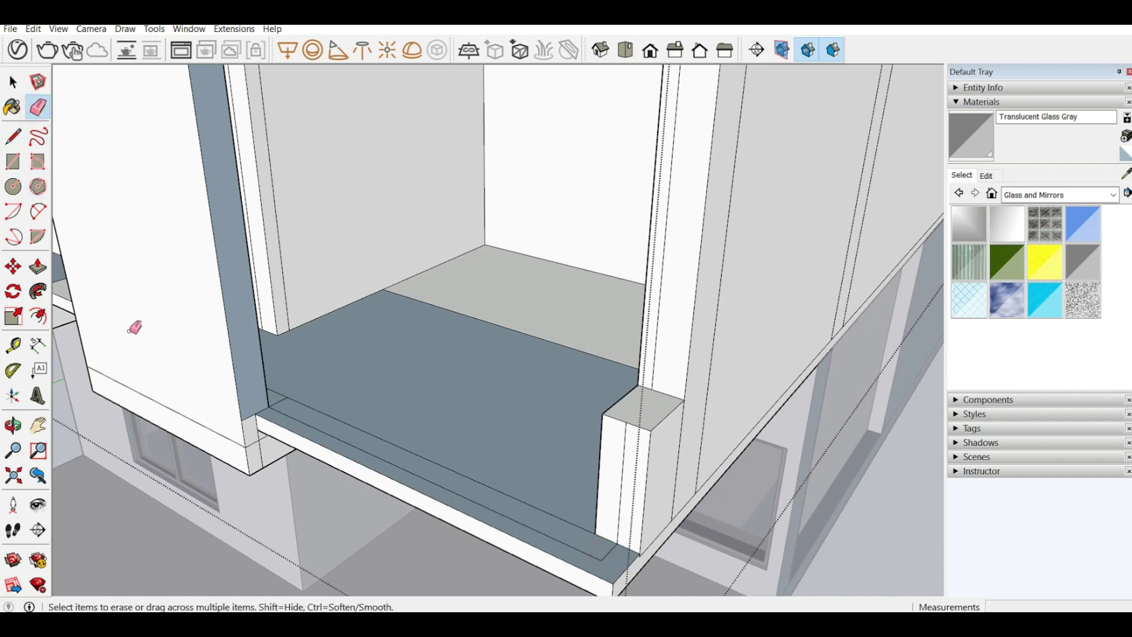
{"action": "left_click", "coordinate": [13, 136]}
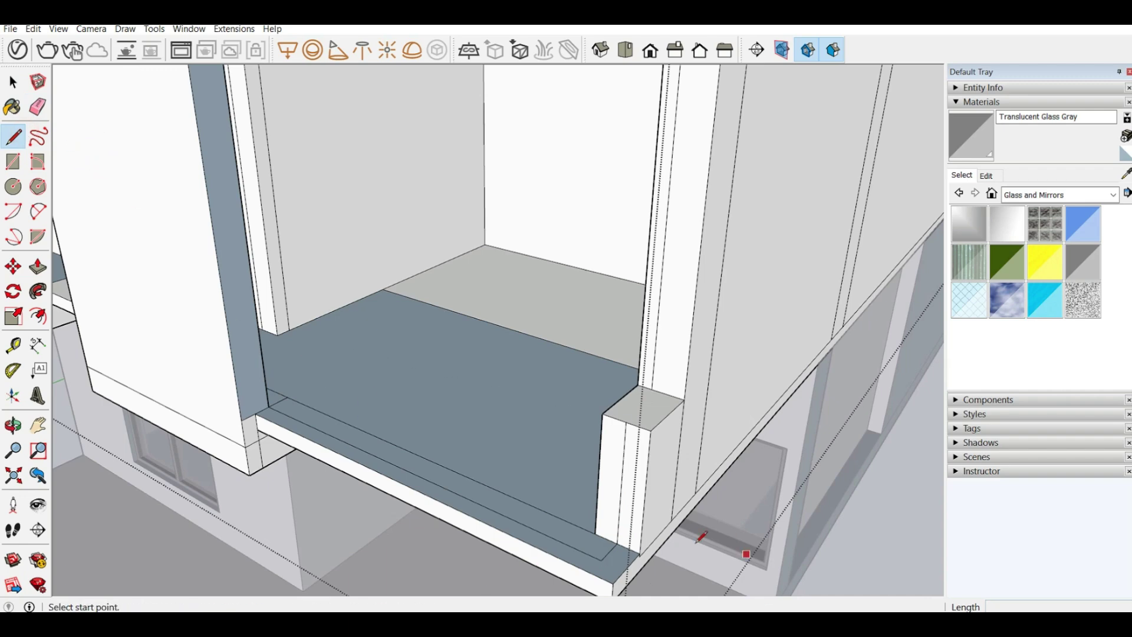
Draw an upright 8" wide panel outline from the ledge corner to the low corner block's front face, and reverse the new face.
{"action": "left_click", "coordinate": [601, 559]}
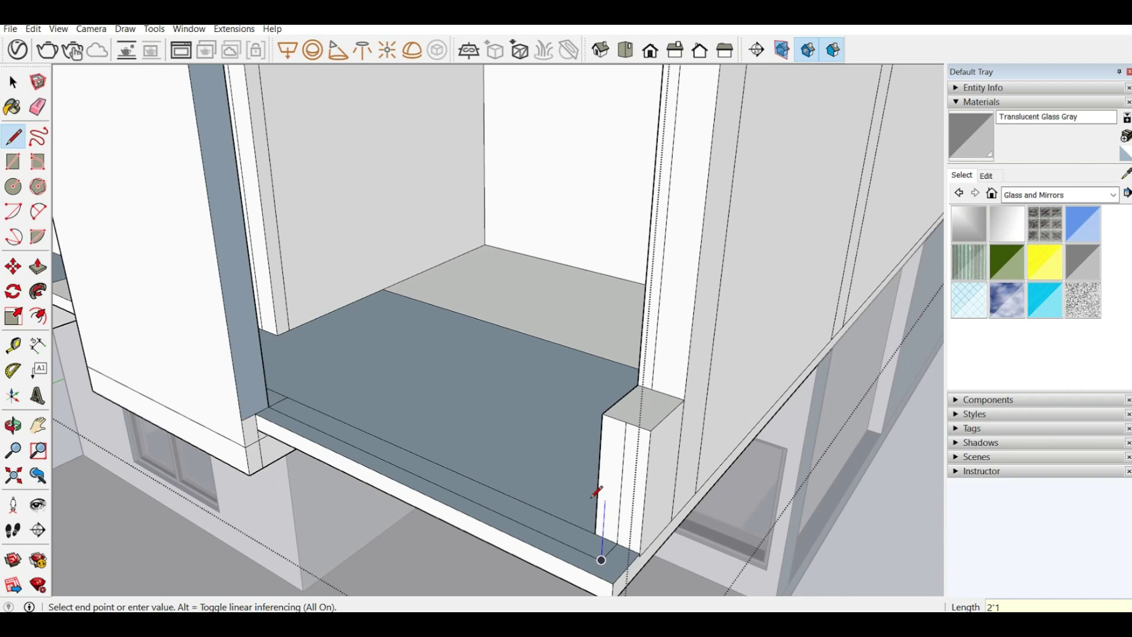
{"action": "key", "text": "Return"}
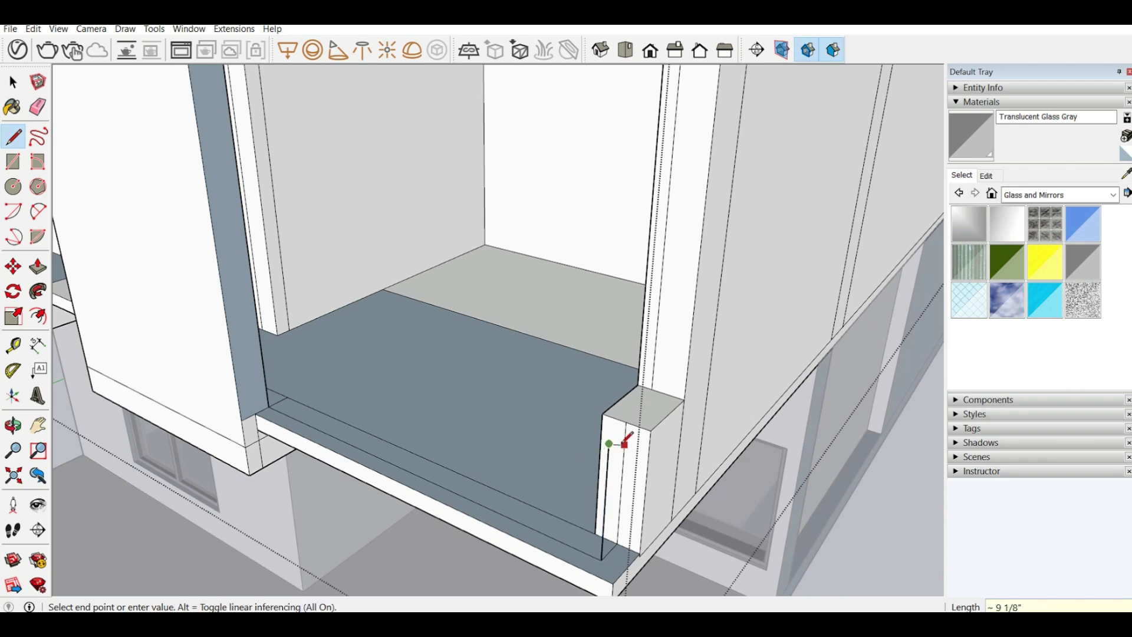
{"action": "left_click", "coordinate": [626, 428]}
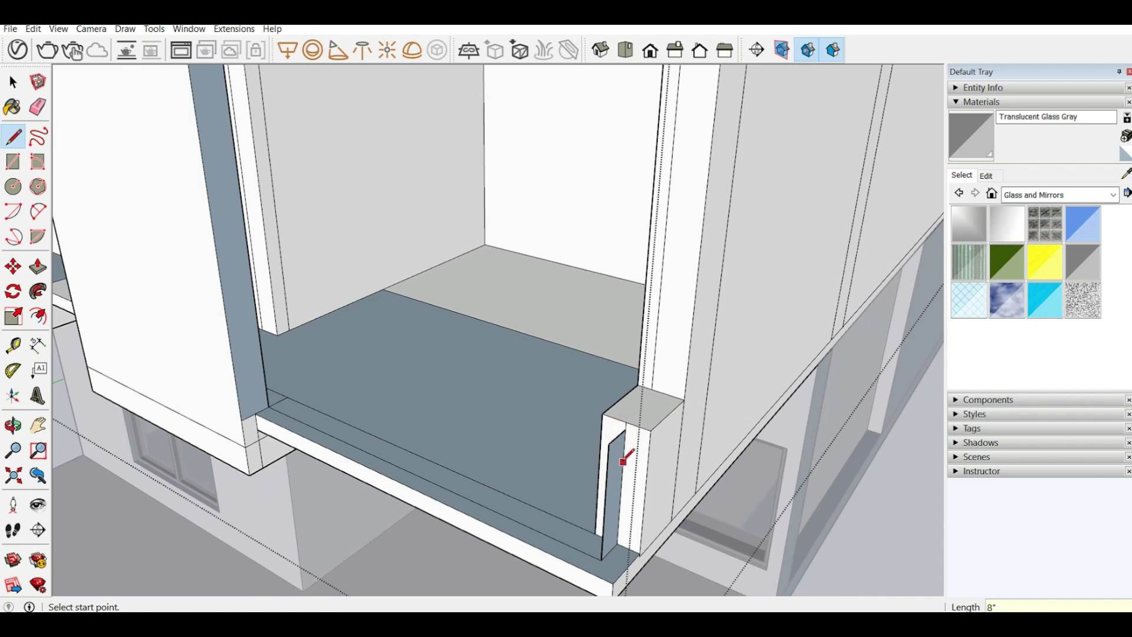
{"action": "right_click", "coordinate": [622, 463]}
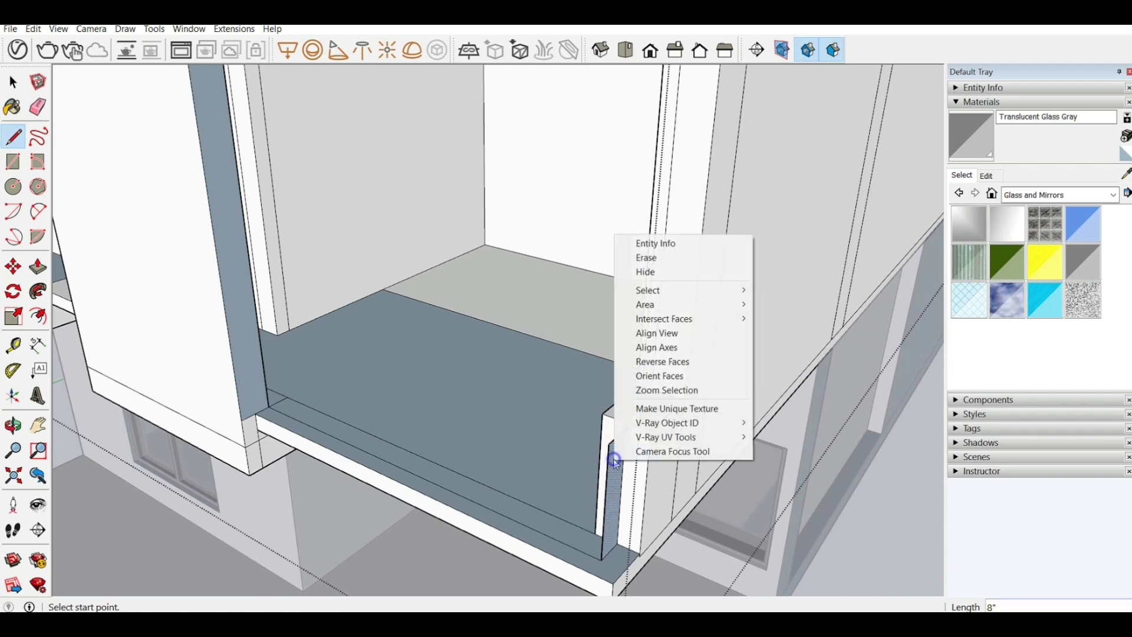
{"action": "left_click", "coordinate": [660, 361]}
Draw the low front wall's top edge from the upright panel's upper corner across the opening to the extended front panel.
{"action": "left_click", "coordinate": [609, 443]}
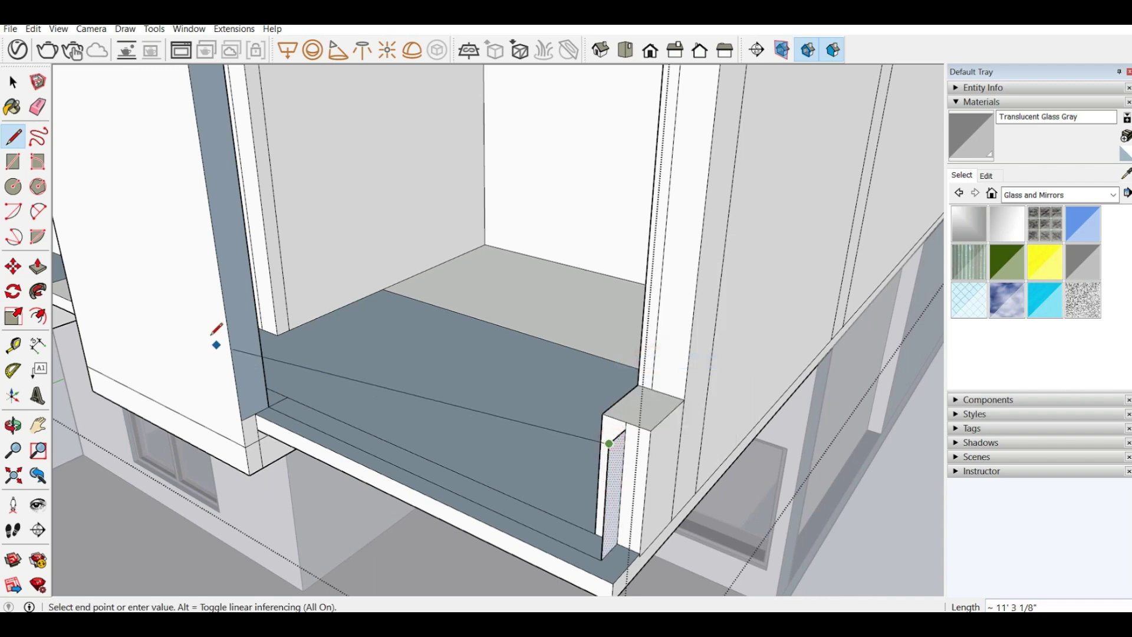
{"action": "left_click", "coordinate": [261, 322]}
{"action": "scroll", "coordinate": [322, 360], "scroll_direction": "up", "scroll_amount": 2}
{"action": "middle_click_drag", "start_coordinate": [321, 361], "coordinate": [177, 379]}
{"action": "scroll", "coordinate": [178, 325], "scroll_direction": "up", "scroll_amount": 1}
{"action": "scroll", "coordinate": [180, 326], "scroll_direction": "down", "scroll_amount": 3}
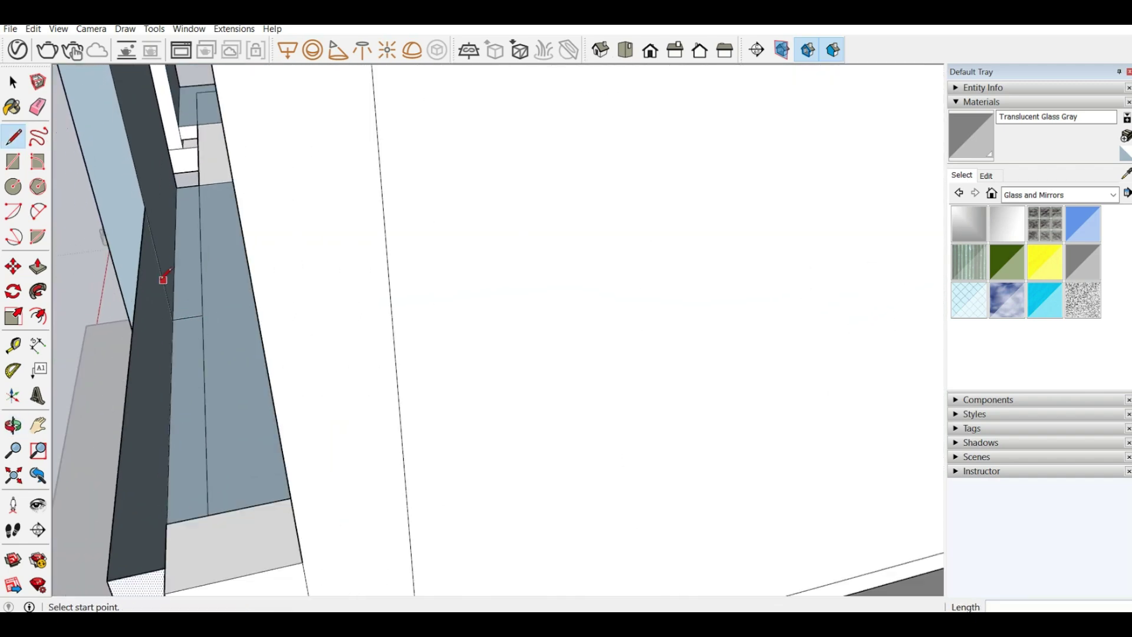
{"action": "middle_click_drag", "start_coordinate": [165, 278], "coordinate": [247, 269]}
{"action": "scroll", "coordinate": [223, 256], "scroll_direction": "up", "scroll_amount": 1}
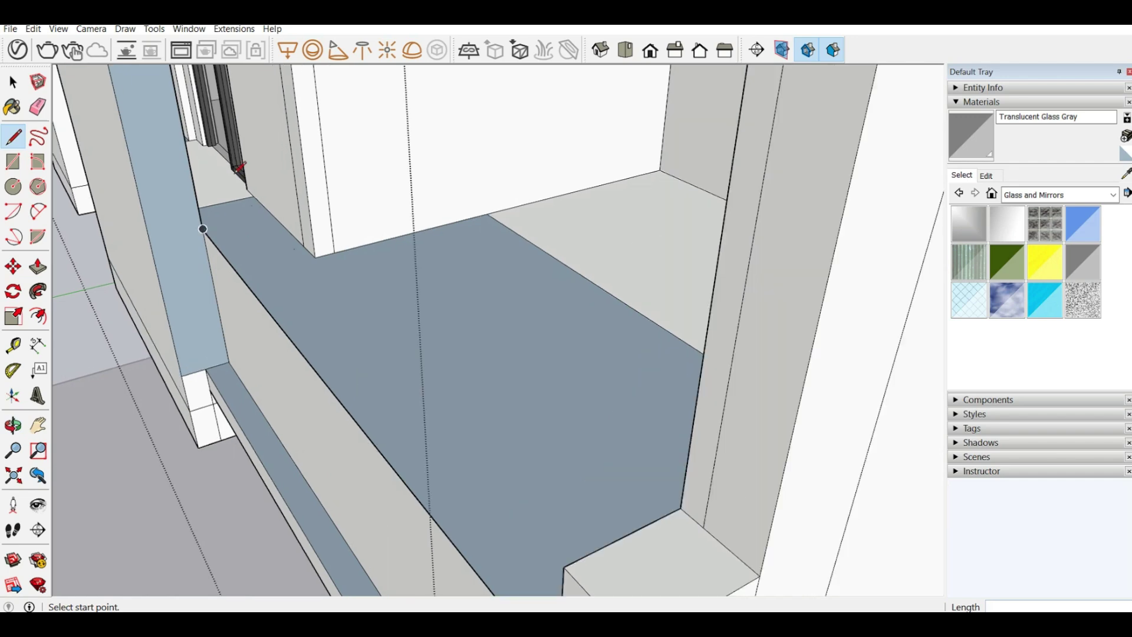
{"action": "left_click", "coordinate": [203, 230]}
{"action": "key", "text": "Escape"}
Draw a 10' line along the middle of the narrow floor strip behind the low front wall, and close its end with a 4" line.
{"action": "middle_click_drag", "start_coordinate": [511, 152], "coordinate": [243, 448]}
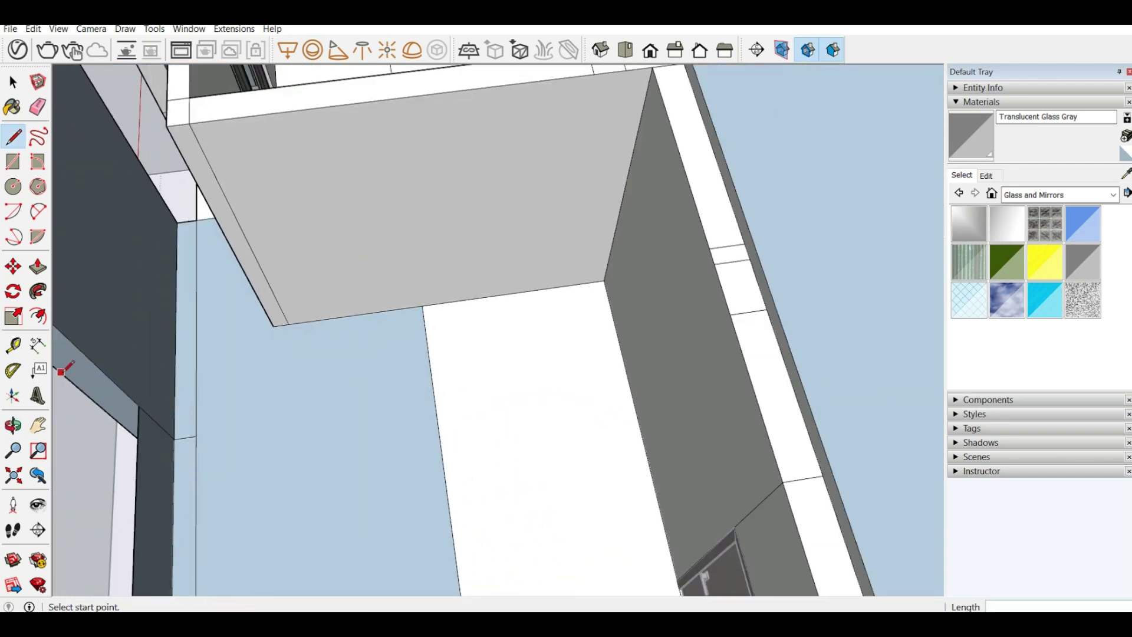
{"action": "middle_click_drag", "start_coordinate": [64, 370], "coordinate": [248, 313]}
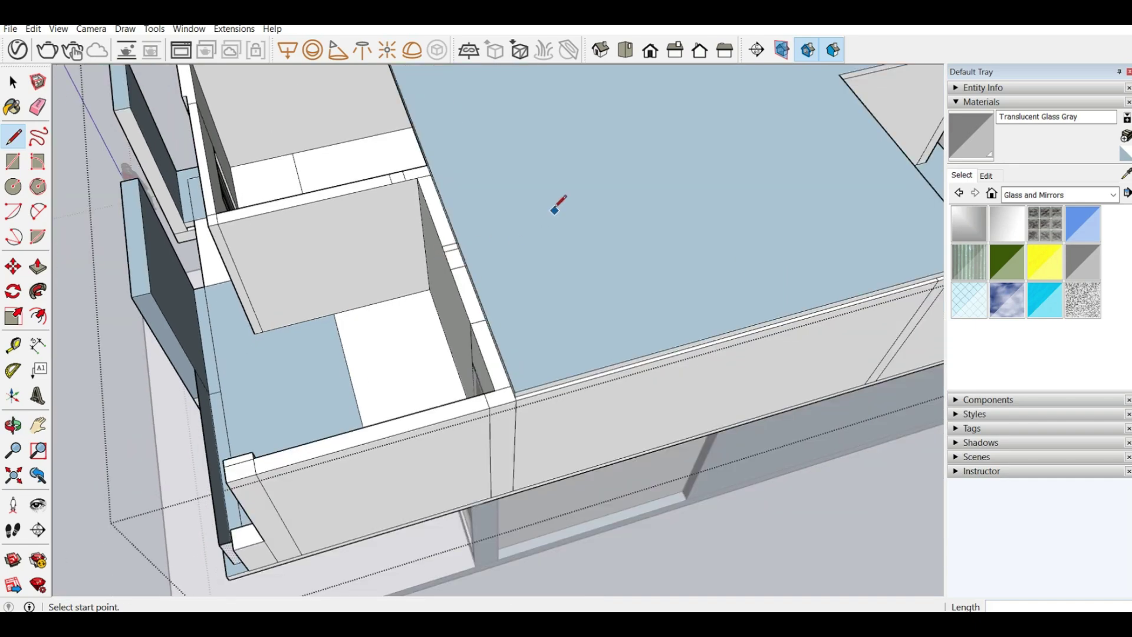
{"action": "middle_click_drag", "start_coordinate": [554, 211], "coordinate": [550, 118]}
{"action": "scroll", "coordinate": [580, 231], "scroll_direction": "up", "scroll_amount": 5}
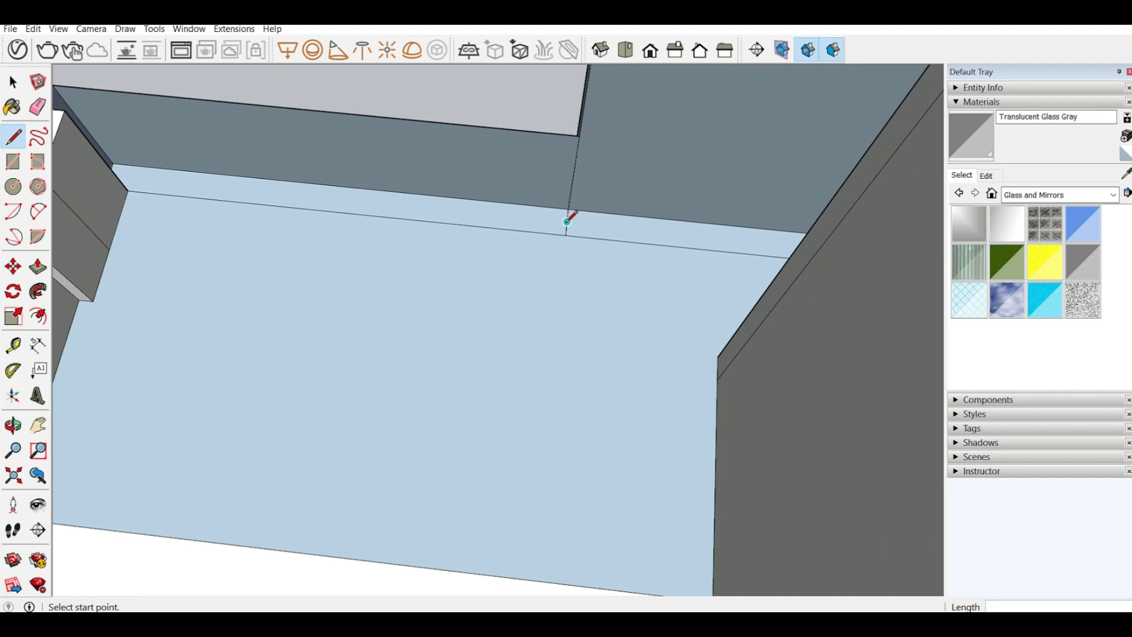
{"action": "left_click", "coordinate": [567, 222]}
{"action": "middle_click_drag", "start_coordinate": [245, 151], "coordinate": [119, 176]}
{"action": "scroll", "coordinate": [120, 163], "scroll_direction": "up", "scroll_amount": 2}
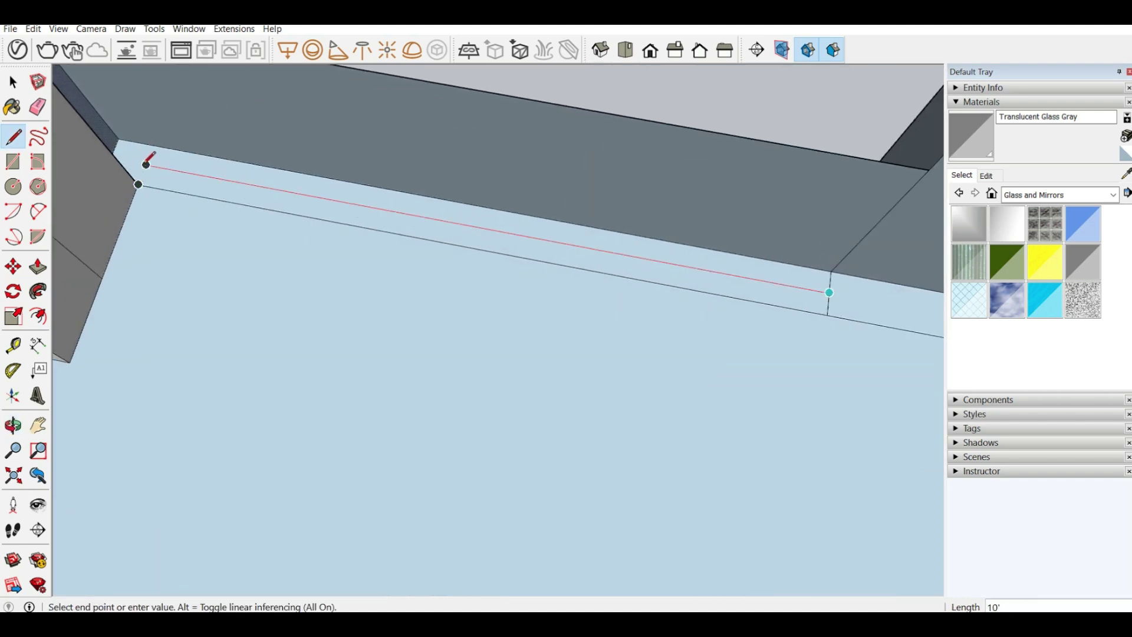
{"action": "left_click", "coordinate": [146, 164]}
{"action": "scroll", "coordinate": [285, 195], "scroll_direction": "down", "scroll_amount": 3}
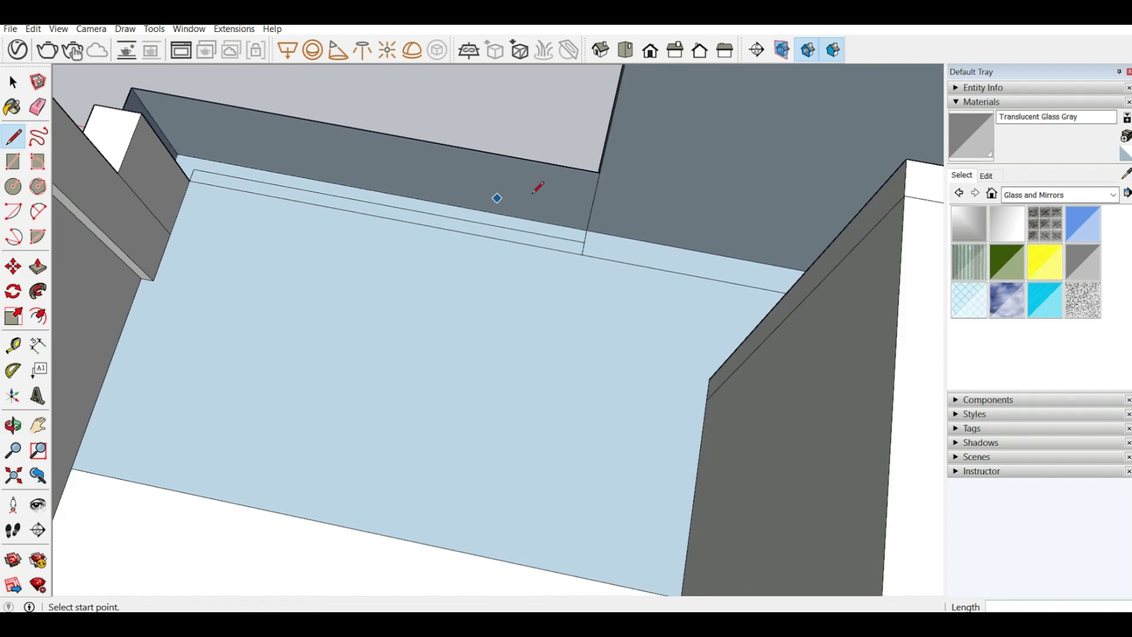
{"action": "middle_click_drag", "start_coordinate": [509, 277], "coordinate": [760, 215]}
{"action": "scroll", "coordinate": [666, 319], "scroll_direction": "down", "scroll_amount": 6}
{"action": "mouse_move", "coordinate": [595, 180]}
{"action": "middle_mouse_down"}
{"action": "mouse_move", "coordinate": [683, 173]}
{"action": "mouse_move", "coordinate": [605, 197]}
{"action": "middle_mouse_up"}
{"action": "scroll", "coordinate": [605, 198], "scroll_direction": "up", "scroll_amount": 3}
{"action": "left_click", "coordinate": [588, 208]}
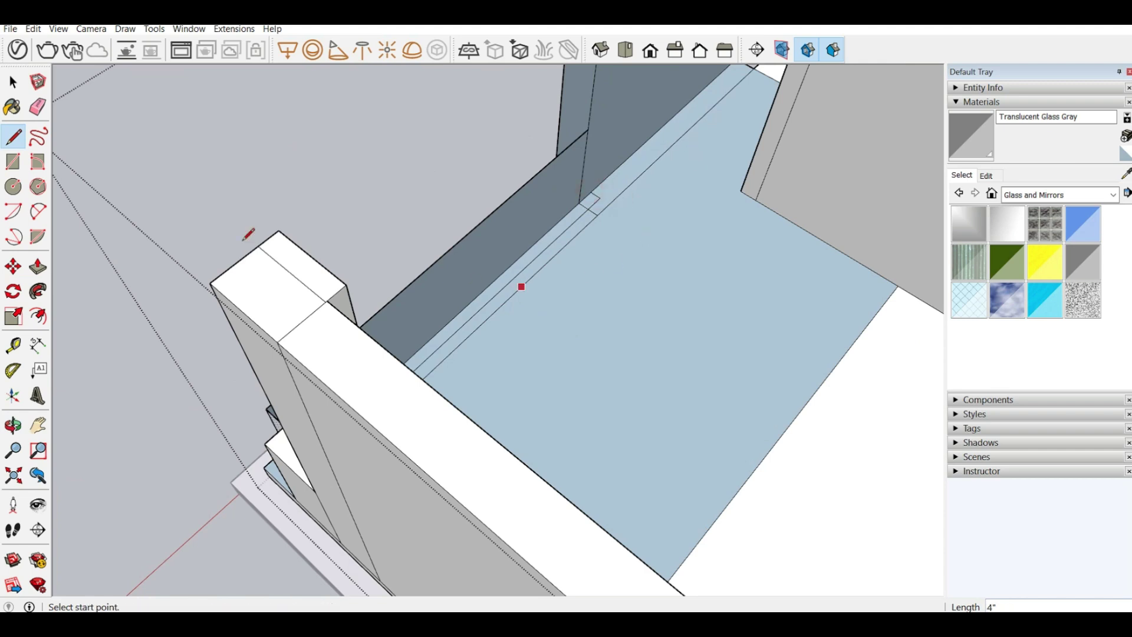
Extrude the narrow floor strip directly behind the low front wall up 2".
{"action": "left_click", "coordinate": [37, 266]}
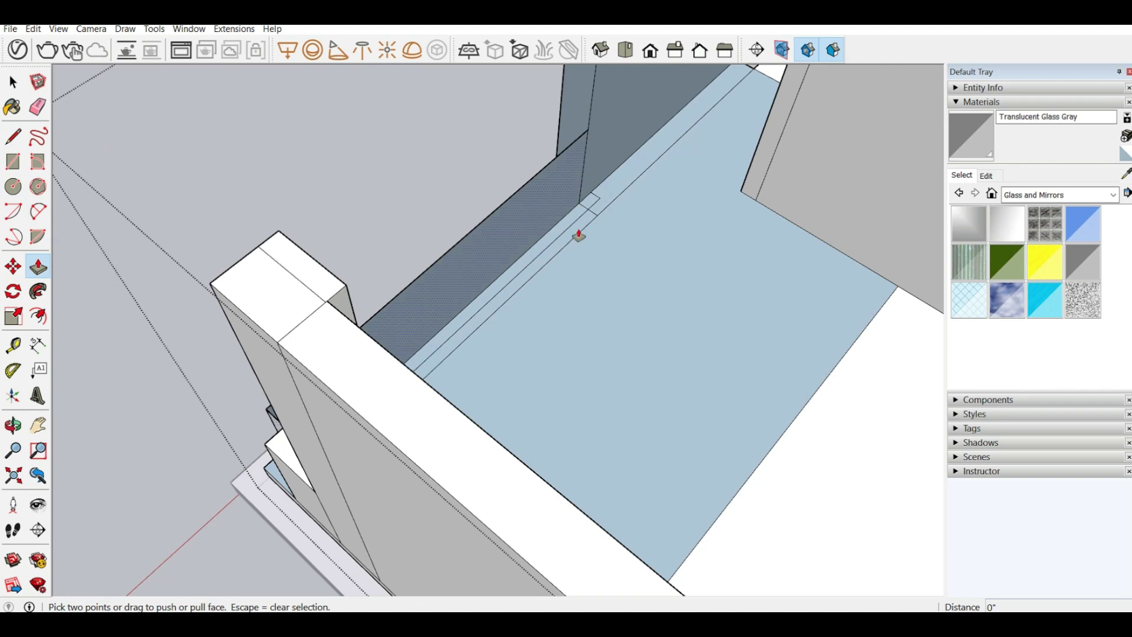
{"action": "left_click", "coordinate": [563, 237]}
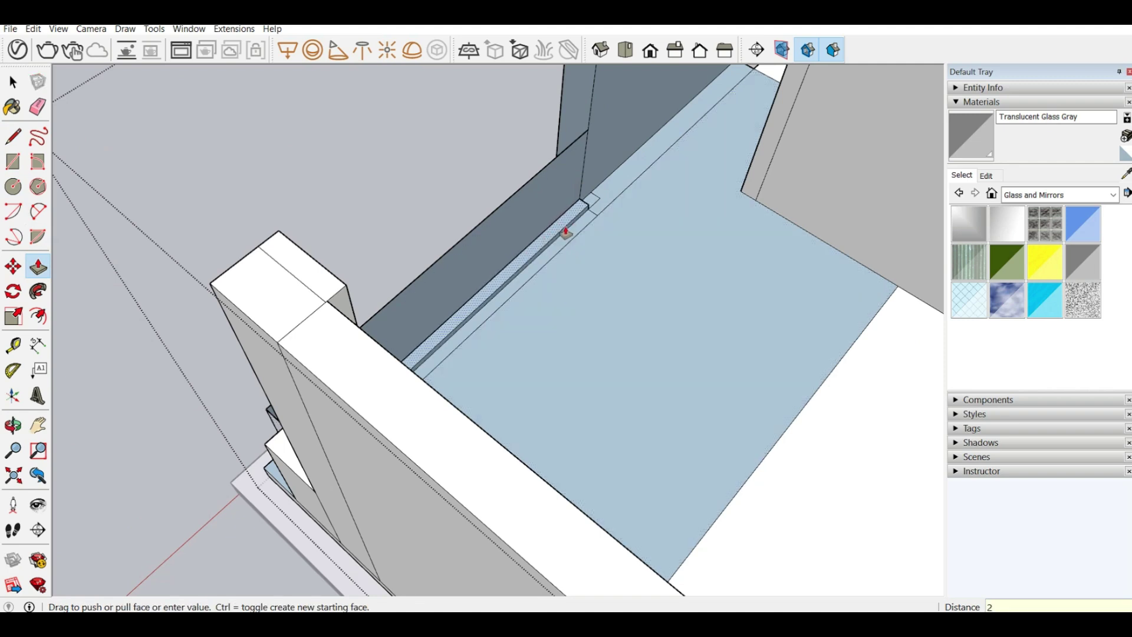
{"action": "type", "text": "2\""}
{"action": "key", "text": "Return"}
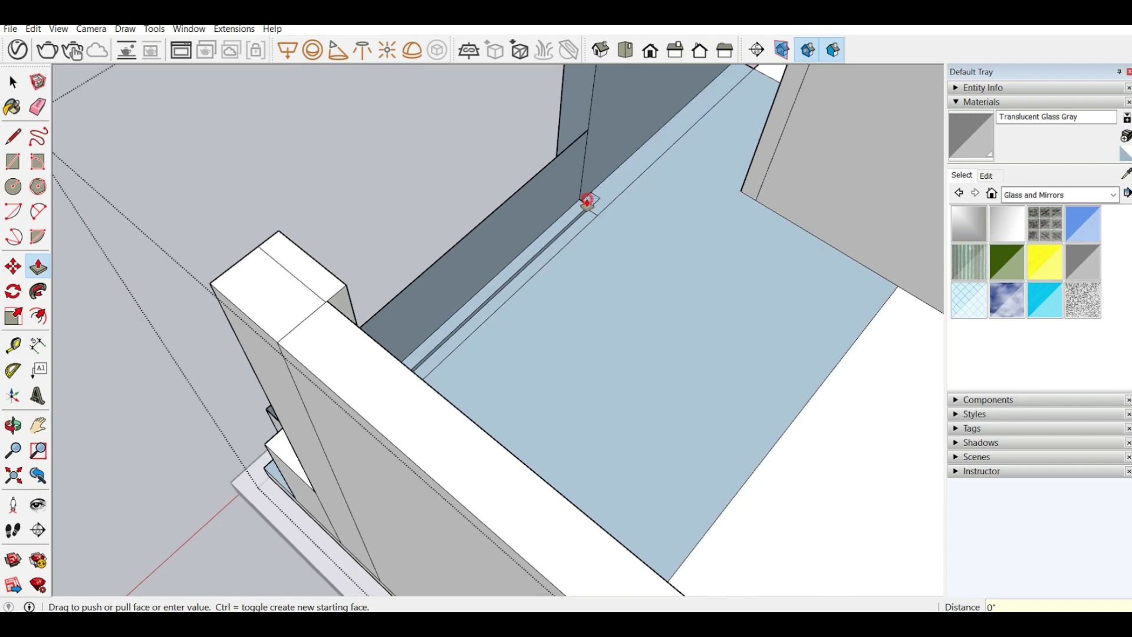
Draw a rectangular cap profile on the corner block's front face, extending 2" to each side of the low wall's end and up to the block's top edge.
{"action": "middle_click_drag", "start_coordinate": [596, 202], "coordinate": [313, 245]}
{"action": "middle_click_drag", "start_coordinate": [311, 434], "coordinate": [741, 198]}
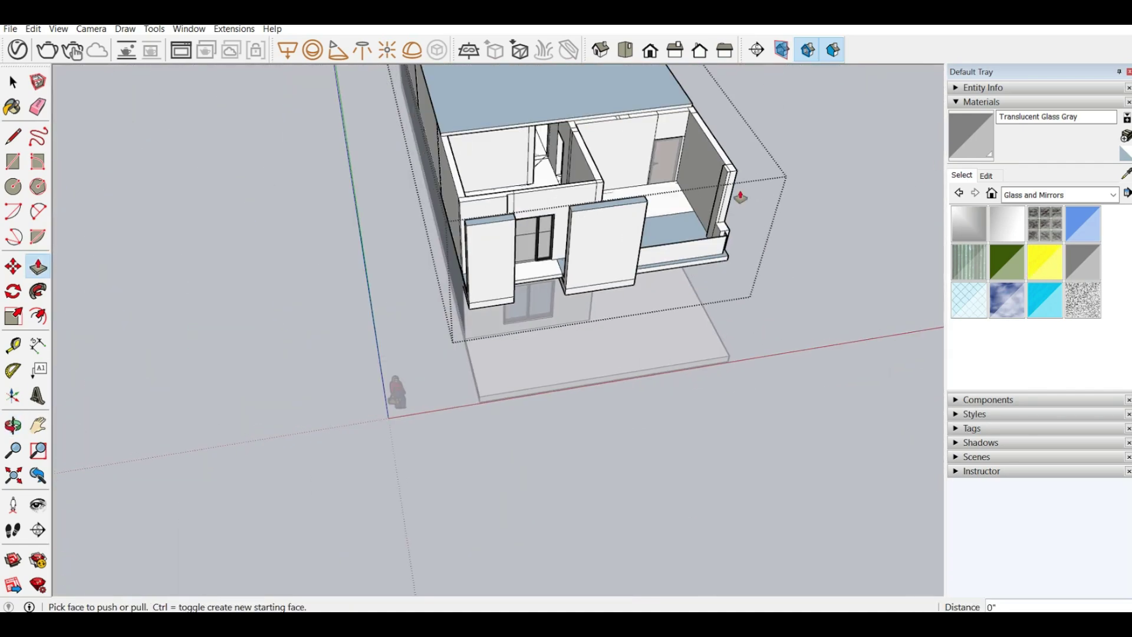
{"action": "scroll", "coordinate": [740, 198], "scroll_direction": "up", "scroll_amount": 10}
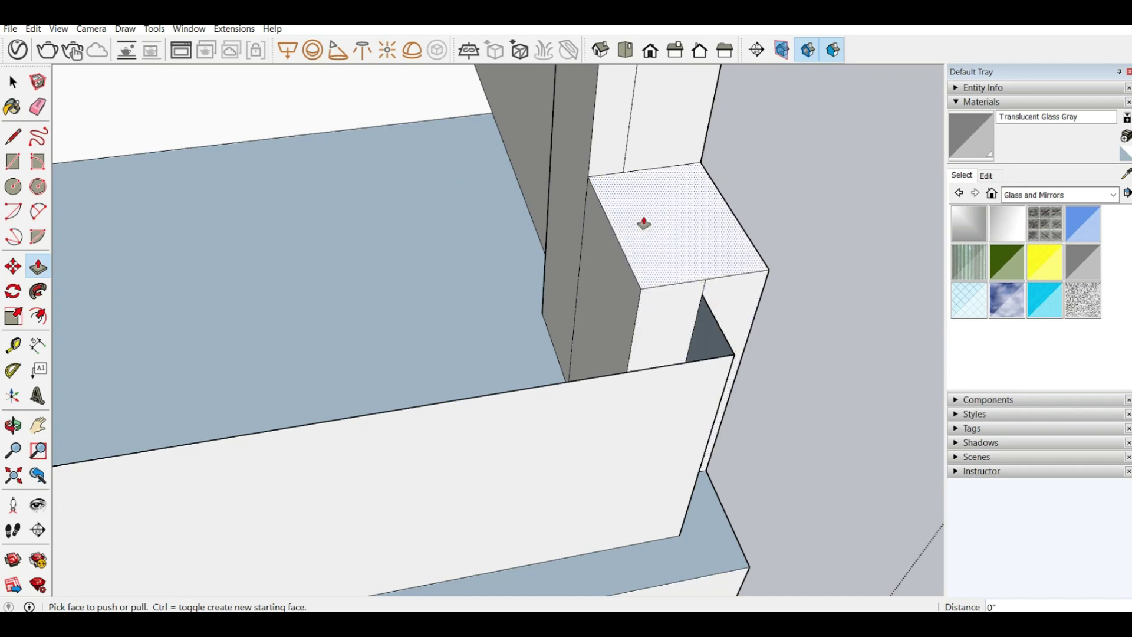
{"action": "left_click", "coordinate": [37, 107]}
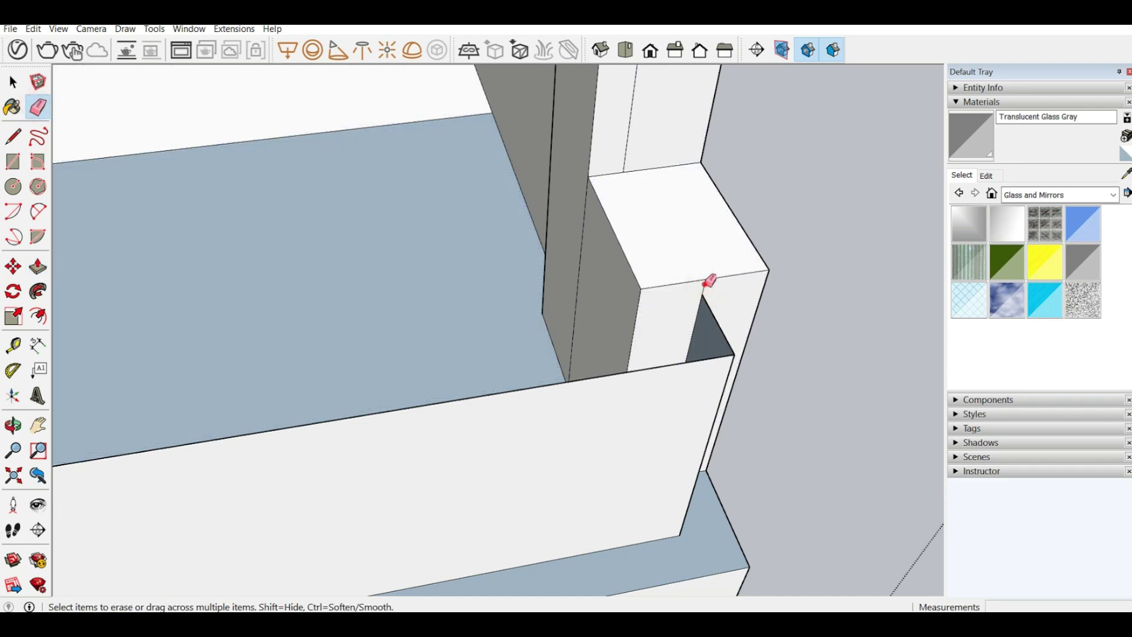
{"action": "left_click", "coordinate": [13, 136]}
{"action": "mouse_move", "coordinate": [488, 303]}
{"action": "middle_mouse_down"}
{"action": "mouse_move", "coordinate": [490, 248]}
{"action": "mouse_move", "coordinate": [666, 266]}
{"action": "middle_mouse_up"}
{"action": "left_click", "coordinate": [658, 247]}
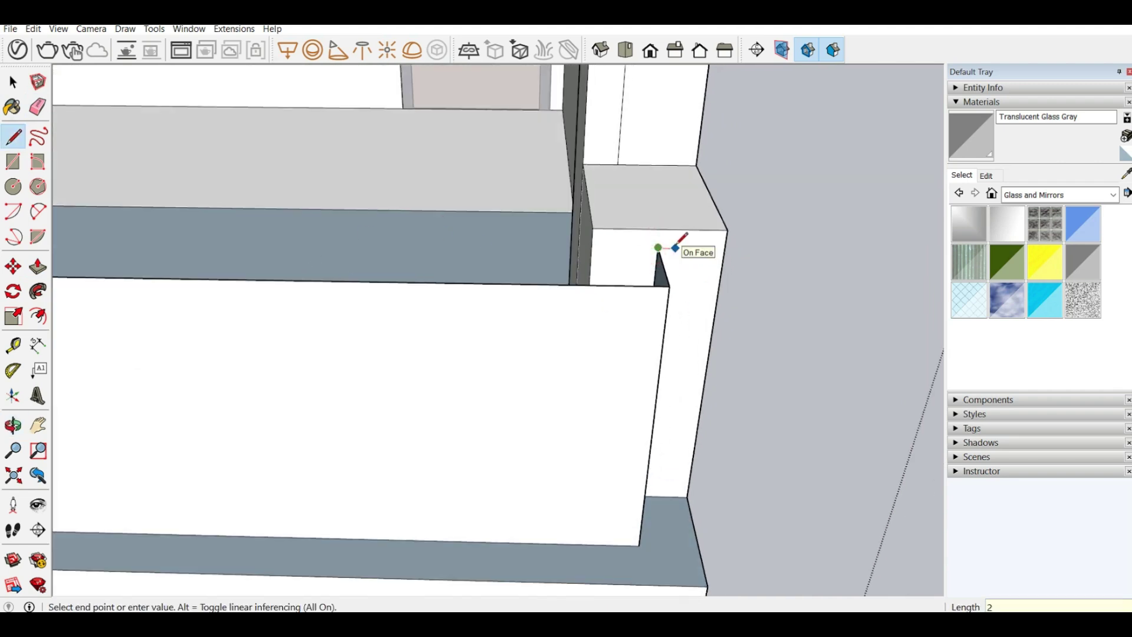
{"action": "left_click", "coordinate": [678, 248]}
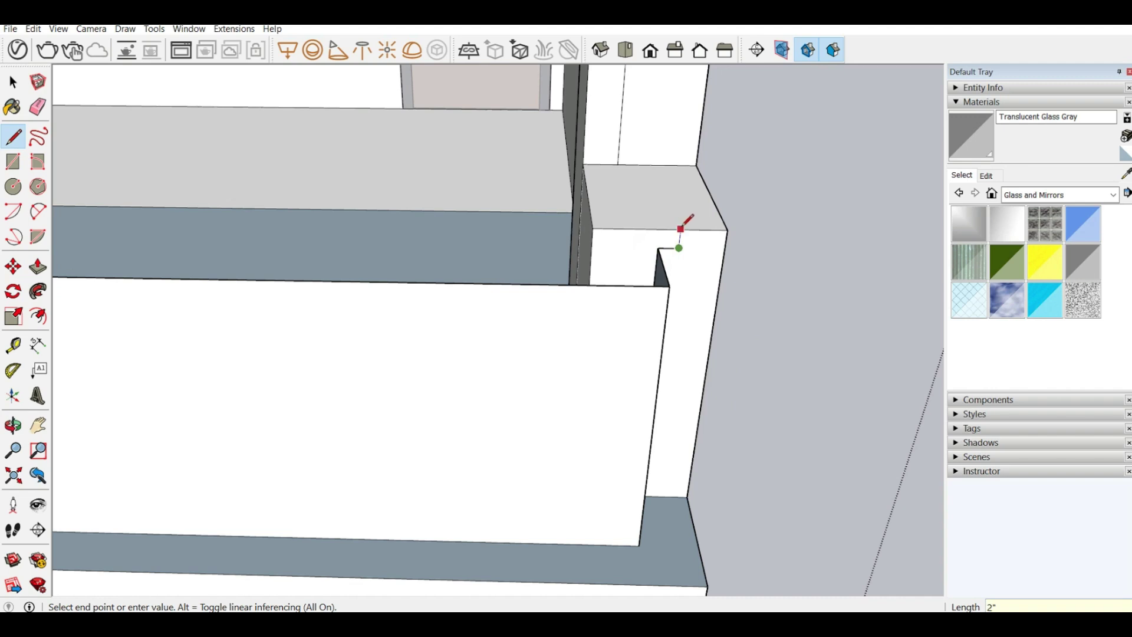
{"action": "left_click", "coordinate": [681, 229]}
{"action": "left_click", "coordinate": [659, 247]}
{"action": "left_click", "coordinate": [638, 247]}
{"action": "left_click", "coordinate": [638, 231]}
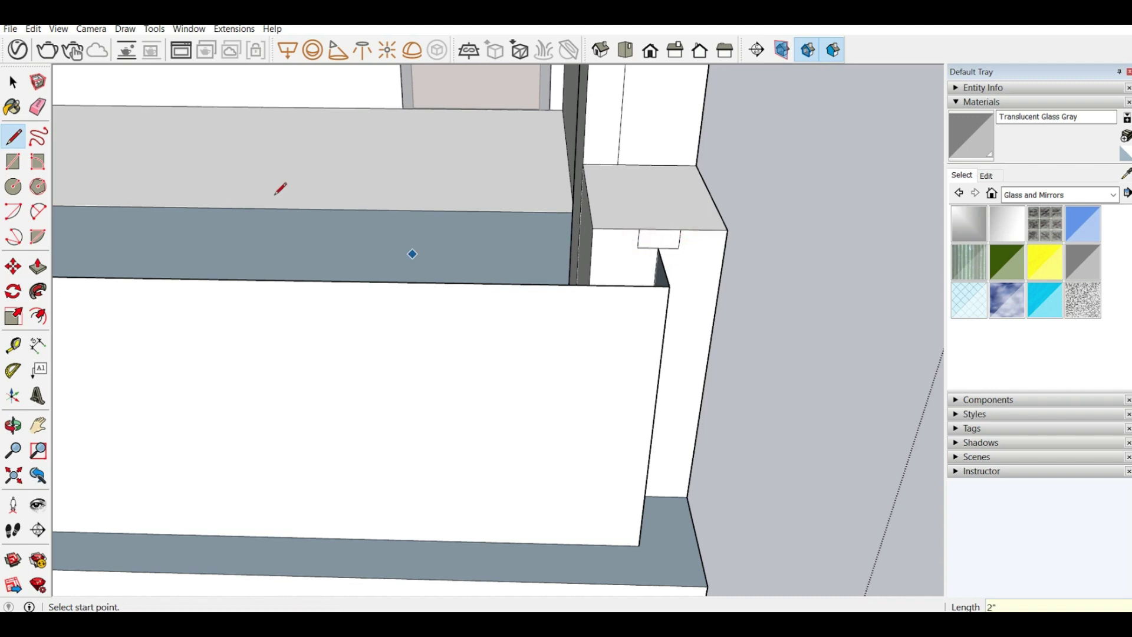
Sweep the rectangular profile along the low front wall's top edge with Follow Me to form a cap.
{"action": "left_click", "coordinate": [13, 82]}
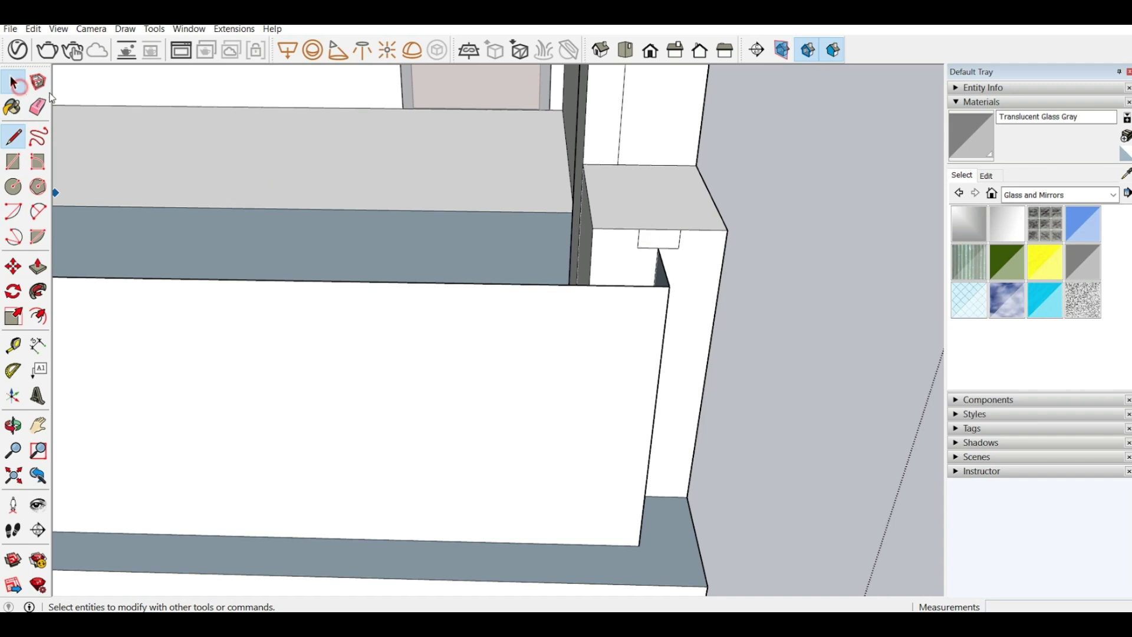
{"action": "left_click", "coordinate": [646, 288]}
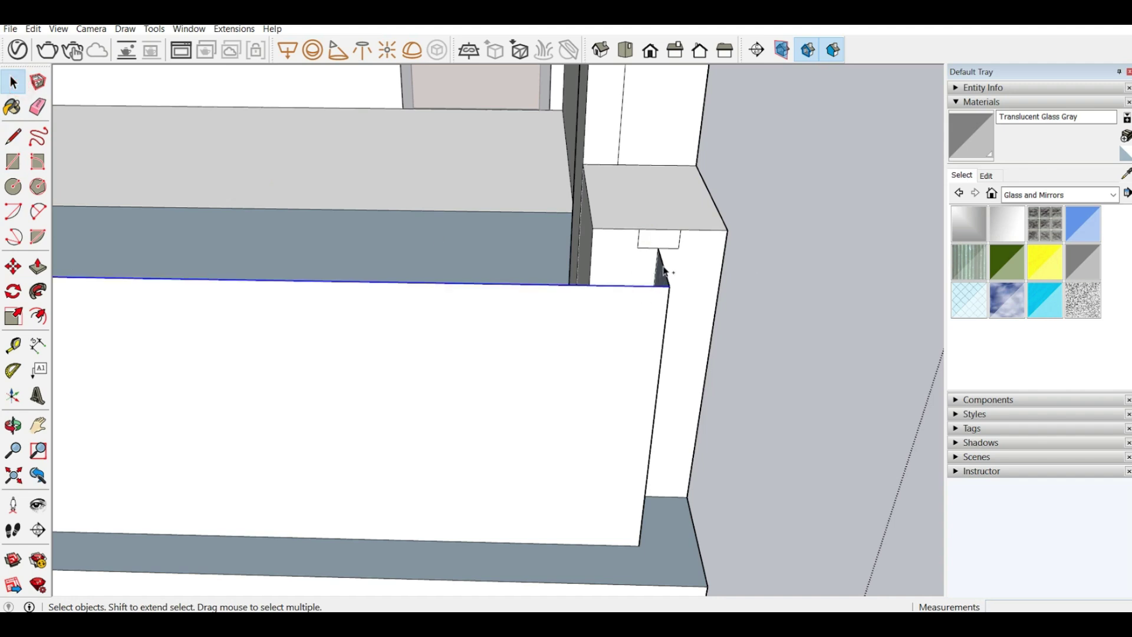
{"action": "left_click", "coordinate": [38, 291]}
{"action": "scroll", "coordinate": [646, 258], "scroll_direction": "down", "scroll_amount": 6}
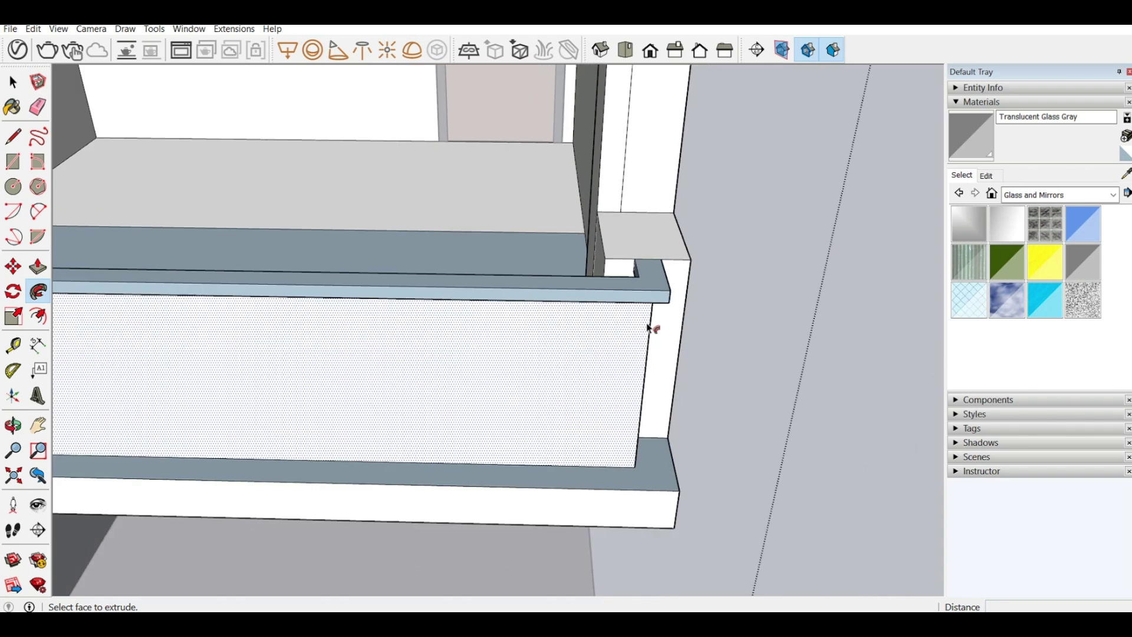
Examine the house's front from above and near ground level, including the capped low wall, the extended panels and the roof slab.
{"action": "mouse_move", "coordinate": [659, 316]}
{"action": "middle_mouse_down"}
{"action": "mouse_move", "coordinate": [468, 260]}
{"action": "mouse_move", "coordinate": [484, 310]}
{"action": "mouse_move", "coordinate": [144, 202]}
{"action": "mouse_move", "coordinate": [430, 177]}
{"action": "mouse_move", "coordinate": [425, 210]}
{"action": "mouse_move", "coordinate": [382, 219]}
{"action": "mouse_move", "coordinate": [468, 165]}
{"action": "mouse_move", "coordinate": [453, 312]}
{"action": "mouse_move", "coordinate": [397, 344]}
{"action": "mouse_move", "coordinate": [328, 454]}
{"action": "middle_mouse_up"}
{"action": "scroll", "coordinate": [454, 315], "scroll_direction": "down", "scroll_amount": 5}
{"action": "scroll", "coordinate": [454, 317], "scroll_direction": "up", "scroll_amount": 3}
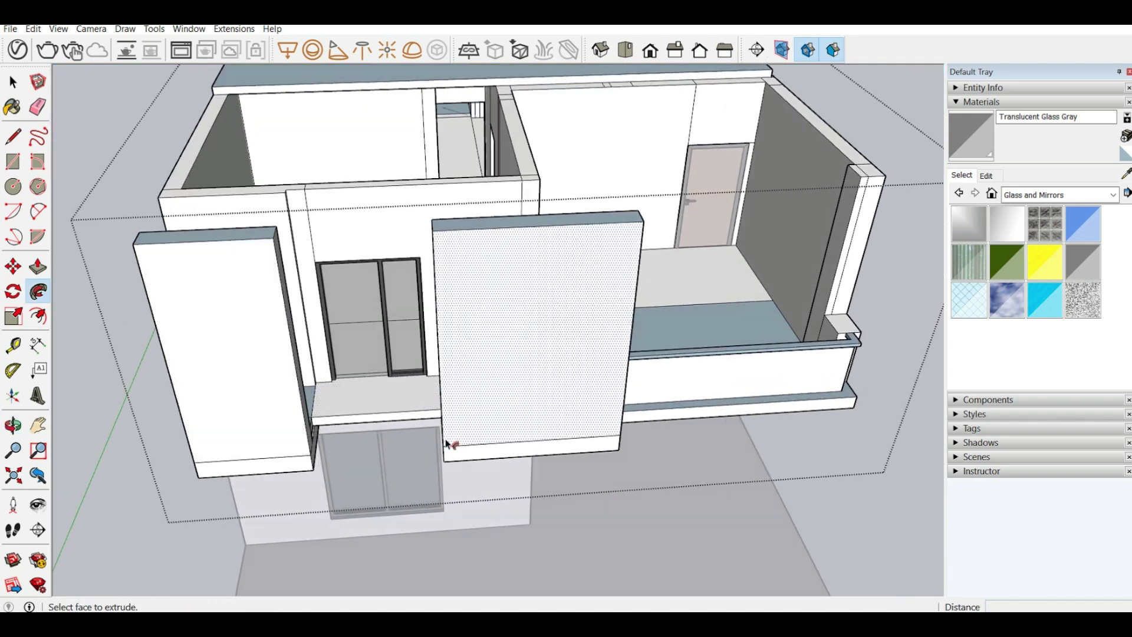
{"action": "scroll", "coordinate": [435, 449], "scroll_direction": "down", "scroll_amount": 4}
{"action": "middle_click_drag", "start_coordinate": [434, 449], "coordinate": [393, 241]}
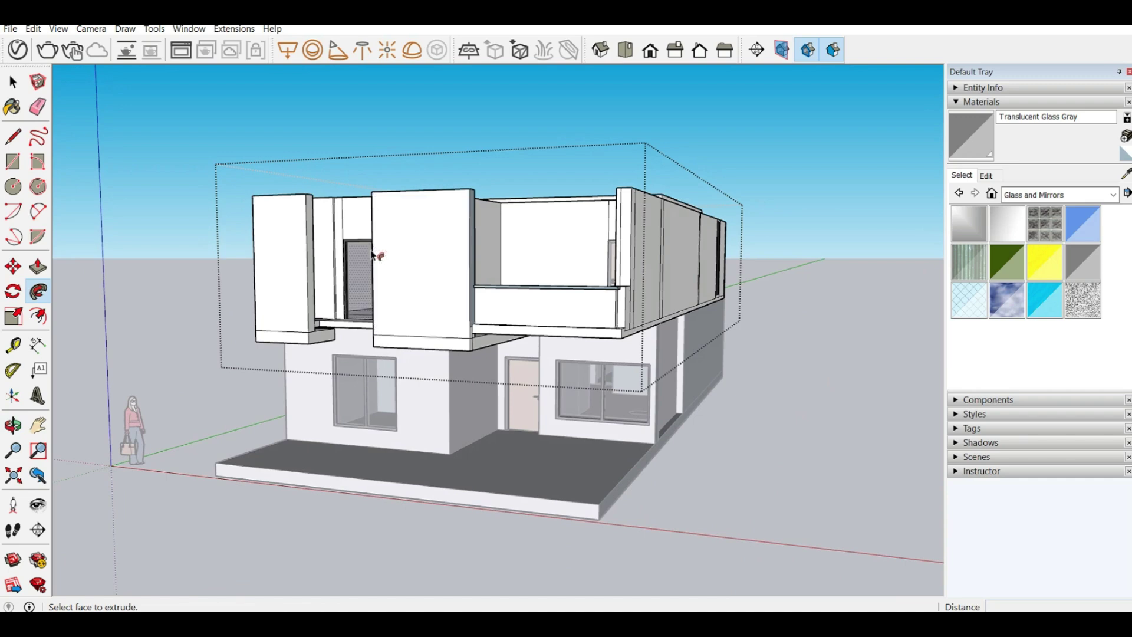
{"action": "scroll", "coordinate": [418, 255], "scroll_direction": "up", "scroll_amount": 2}
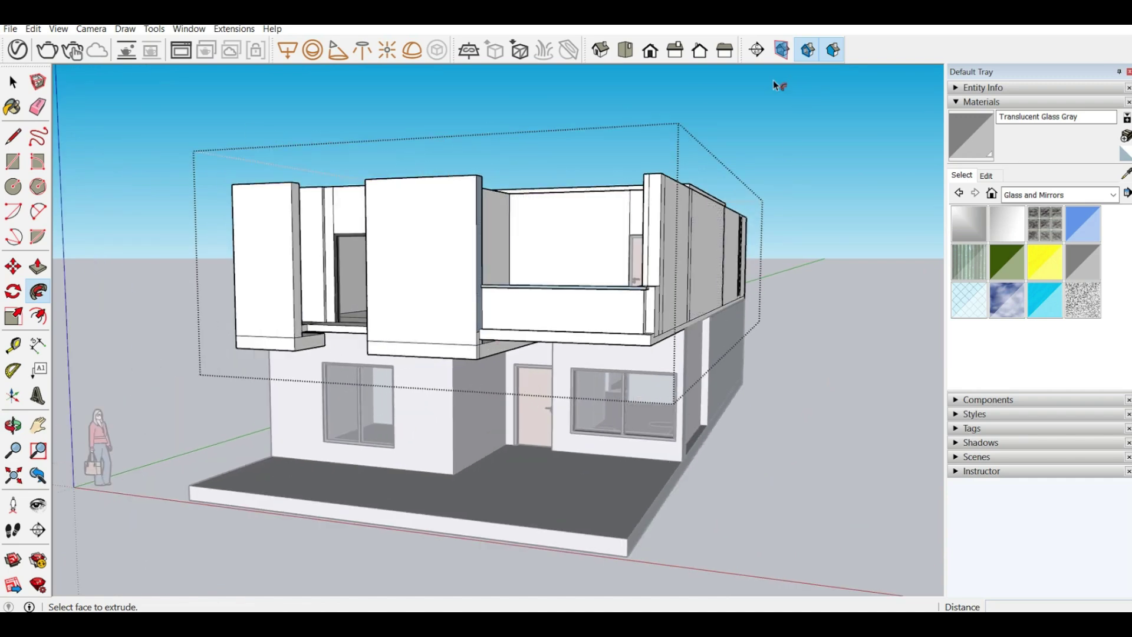
{"action": "middle_click_drag", "start_coordinate": [321, 313], "coordinate": [319, 376]}
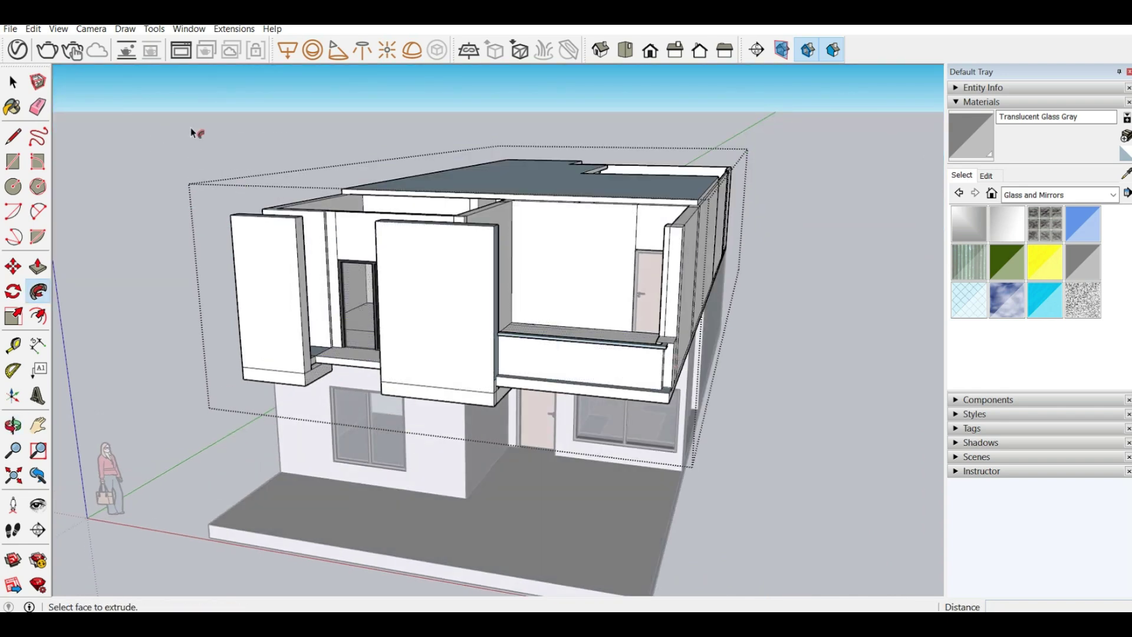
{"action": "middle_click_drag", "start_coordinate": [189, 121], "coordinate": [174, 212]}
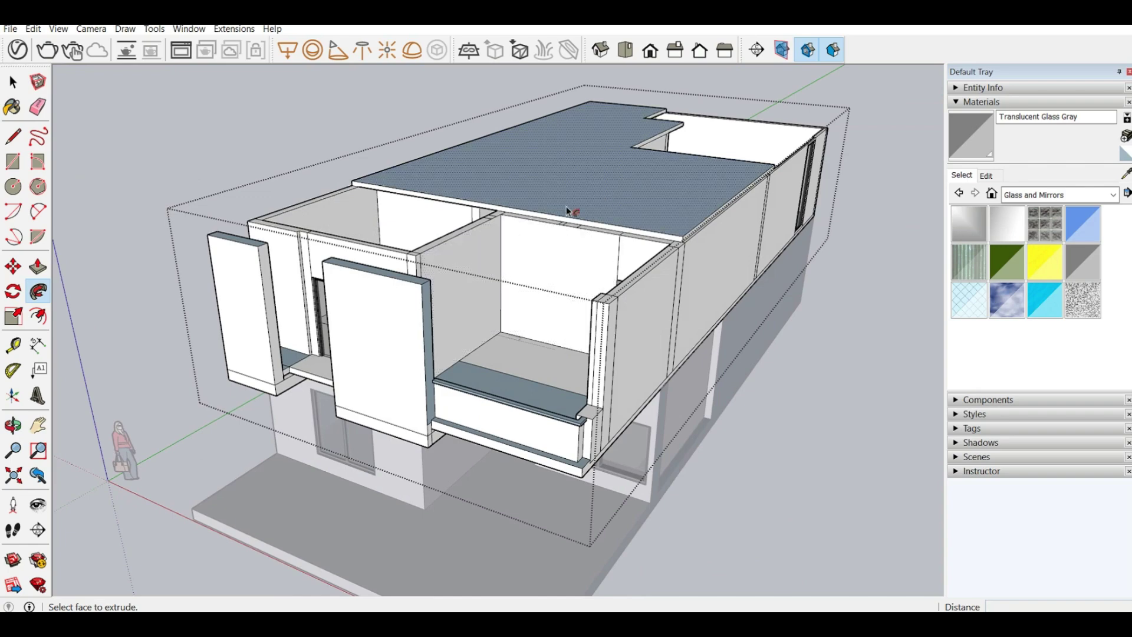
{"action": "middle_click_drag", "start_coordinate": [457, 234], "coordinate": [530, 194]}
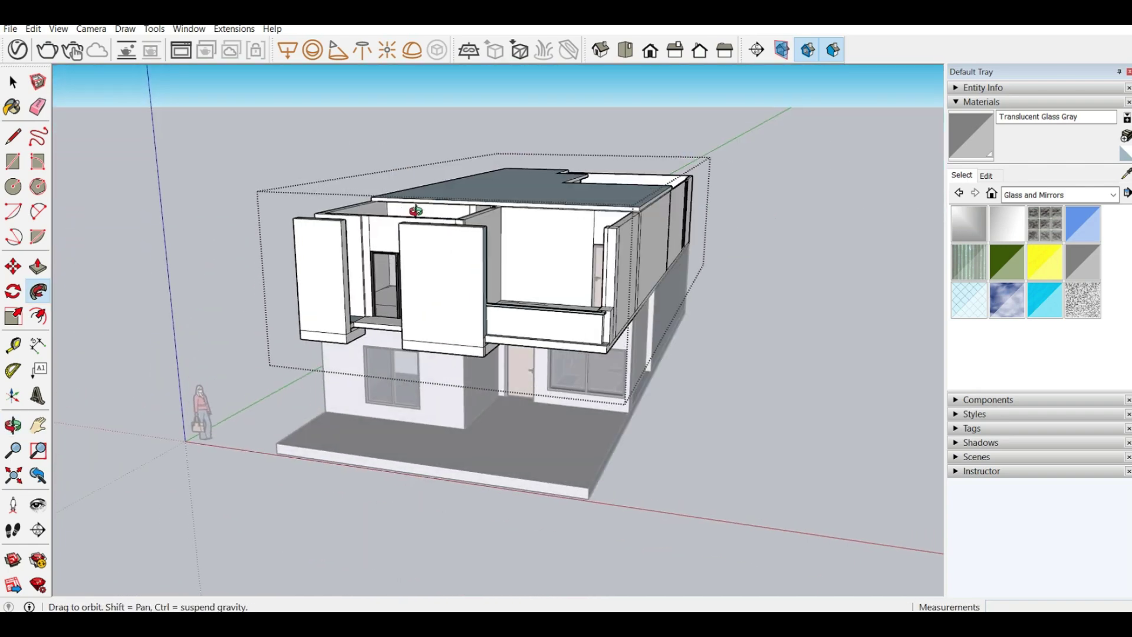
{"action": "scroll", "coordinate": [557, 171], "scroll_direction": "up", "scroll_amount": 3}
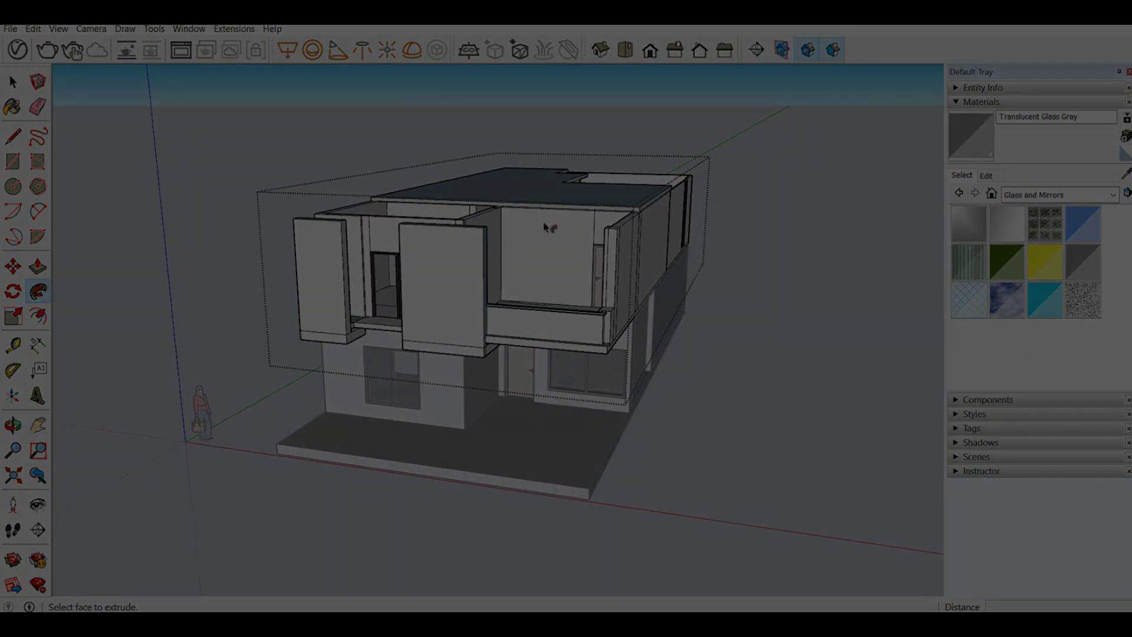